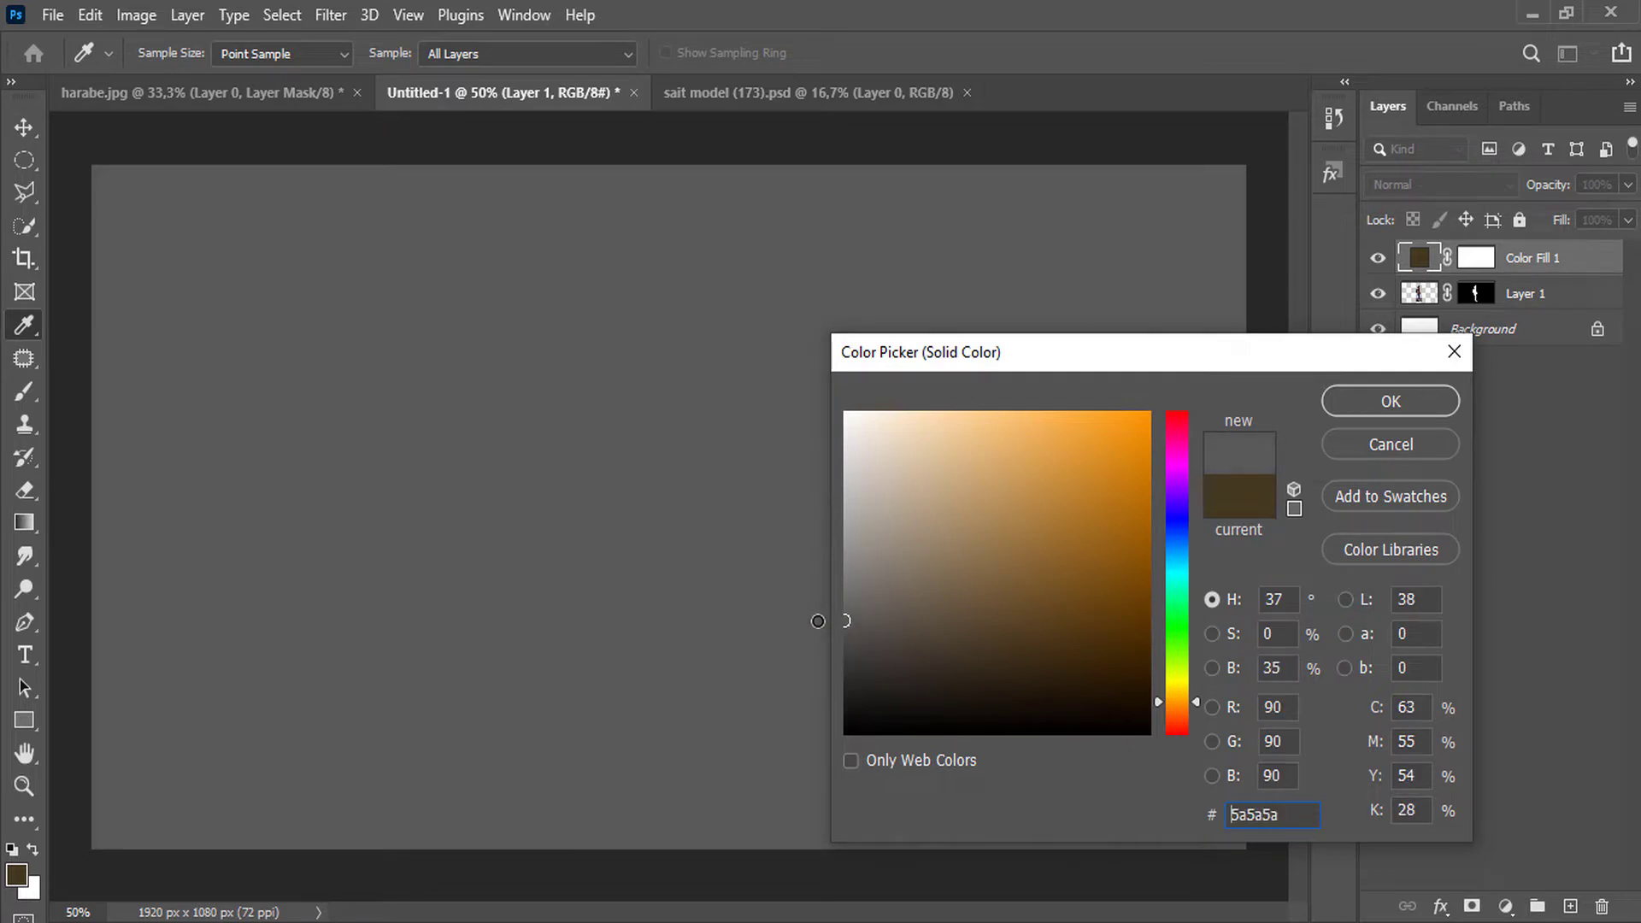
# Set the solid colour fill to #5a5a5a and move its layer beneath the man's layer.
pyautogui.click(1391, 401)
pyautogui.moveTo(1495, 272); pyautogui.dragTo(1536, 306)
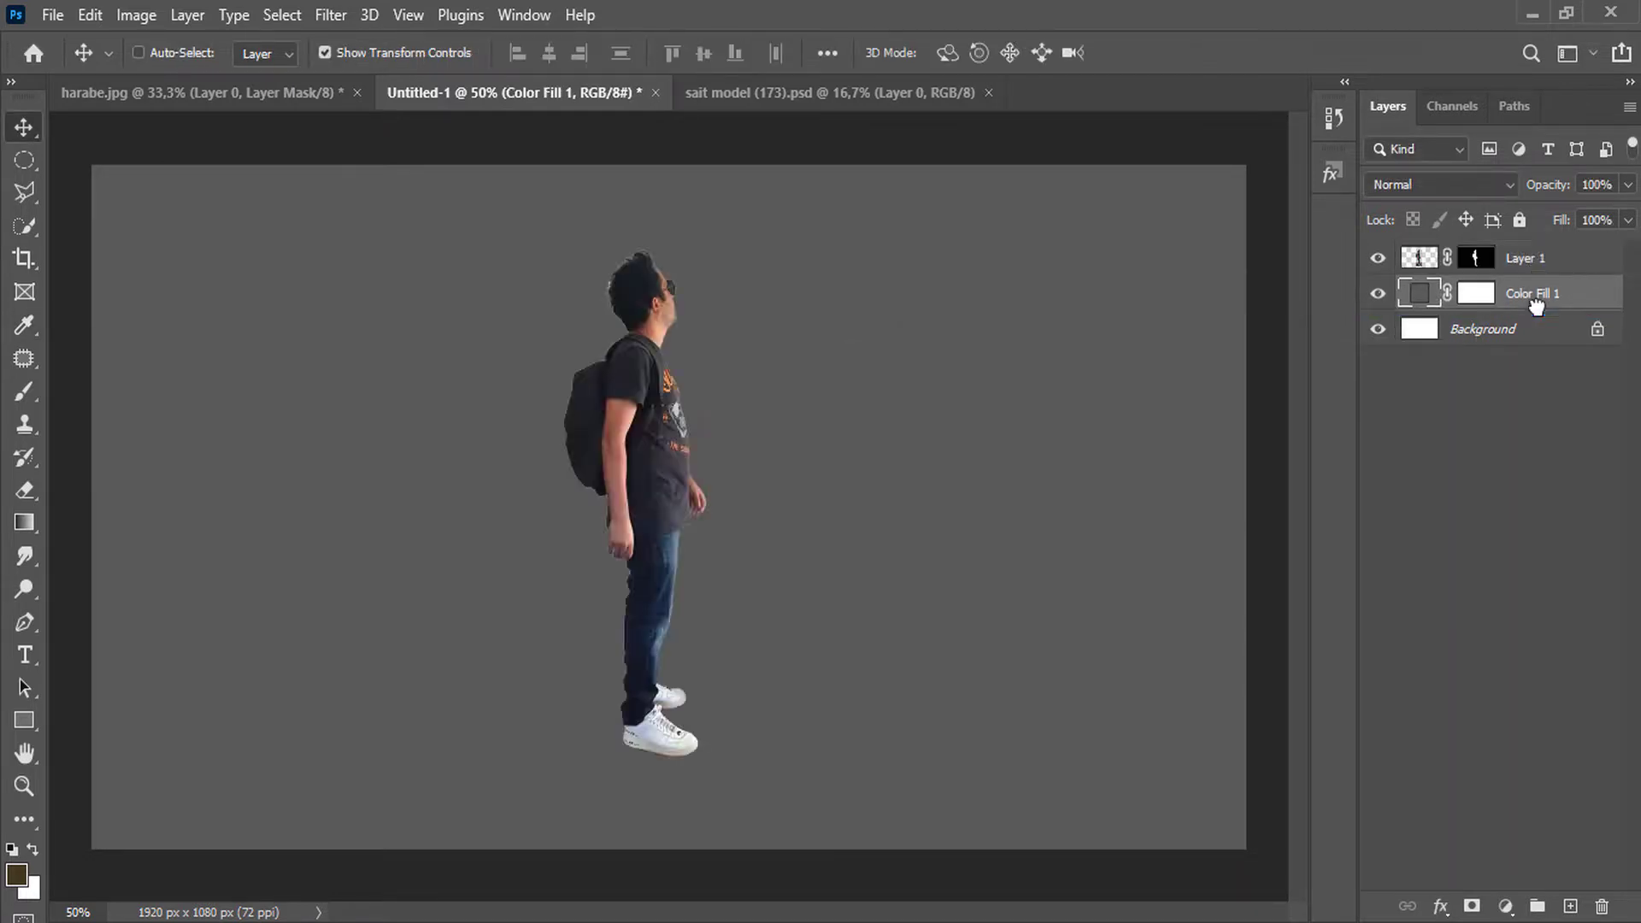
# Bring the masked dirt mound from harabe.jpg into the Untitled-1 composition and position it behind the man.
pyautogui.click(247, 98)
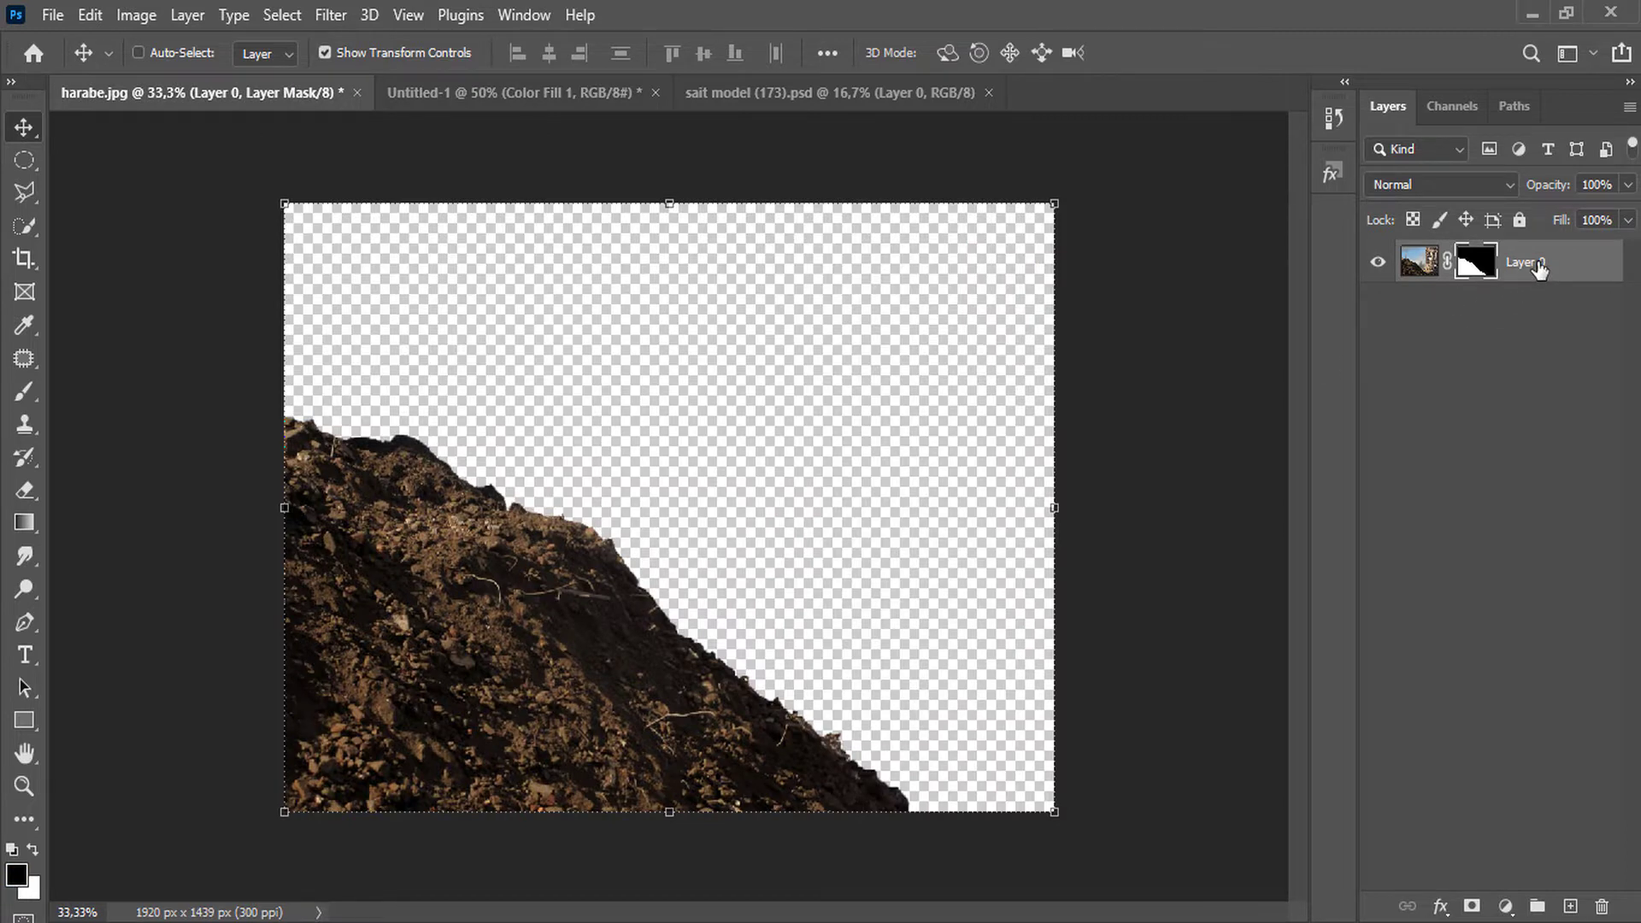
pyautogui.rightClick(1539, 269)
pyautogui.click(1566, 265)
pyautogui.moveTo(1566, 265); pyautogui.dragTo(576, 449)
pyautogui.moveTo(407, 505); pyautogui.dragTo(582, 464)
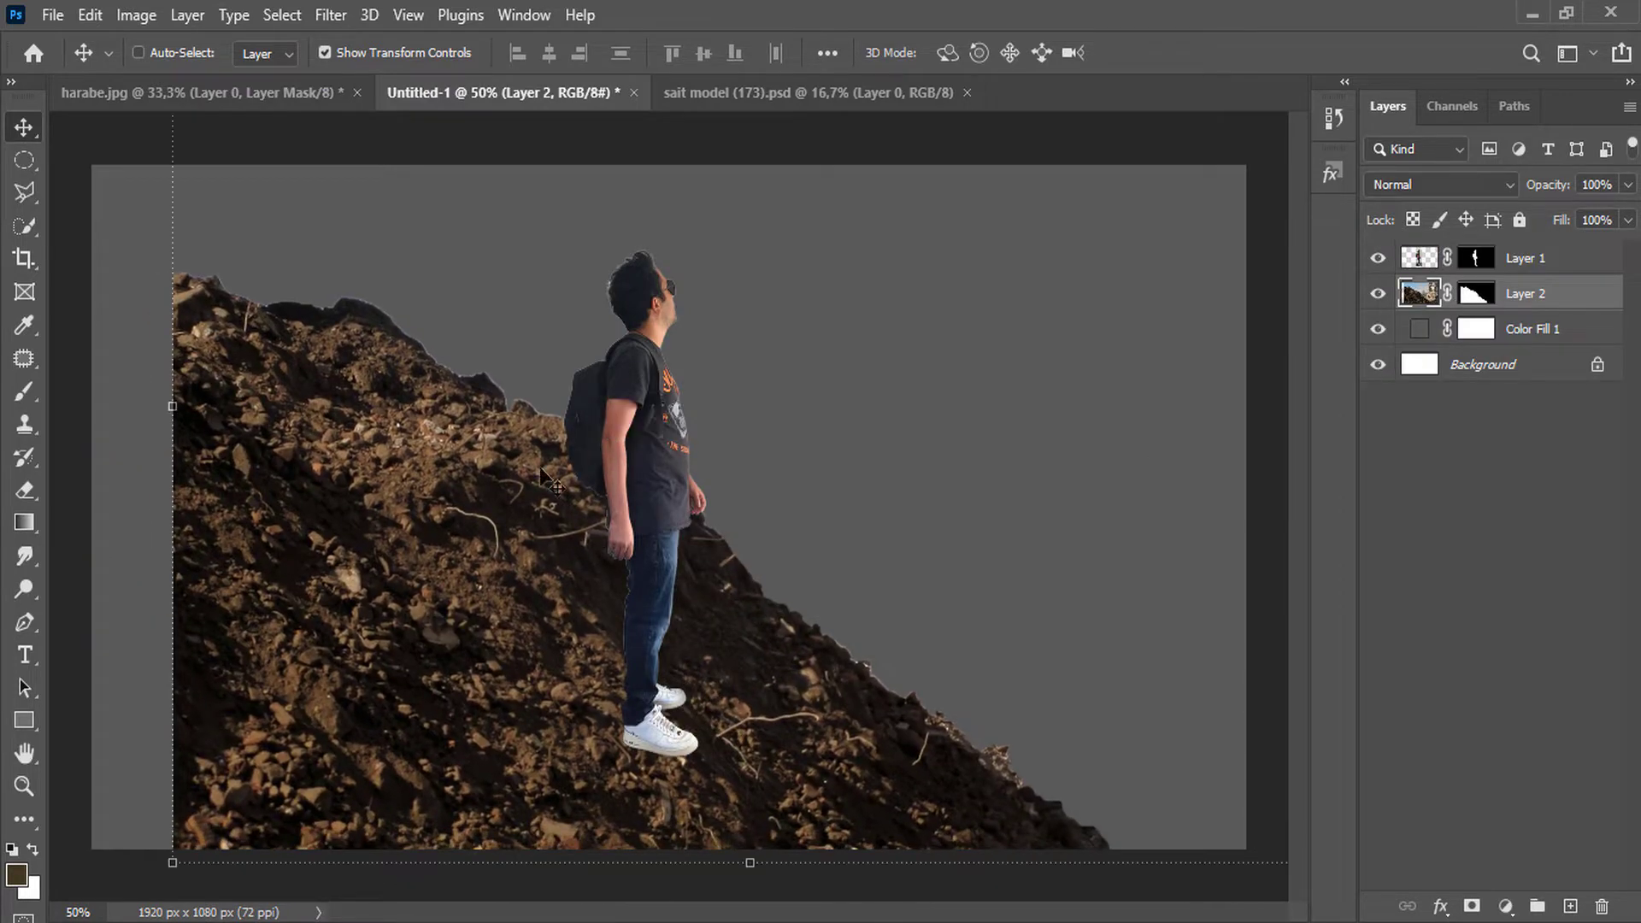
# Load the dirt mound's mask as a selection and contract it by 2 pixels.
pyautogui.keyDown('ctrl'); pyautogui.click(1477, 300); pyautogui.keyUp('ctrl')
pyautogui.click(282, 15)
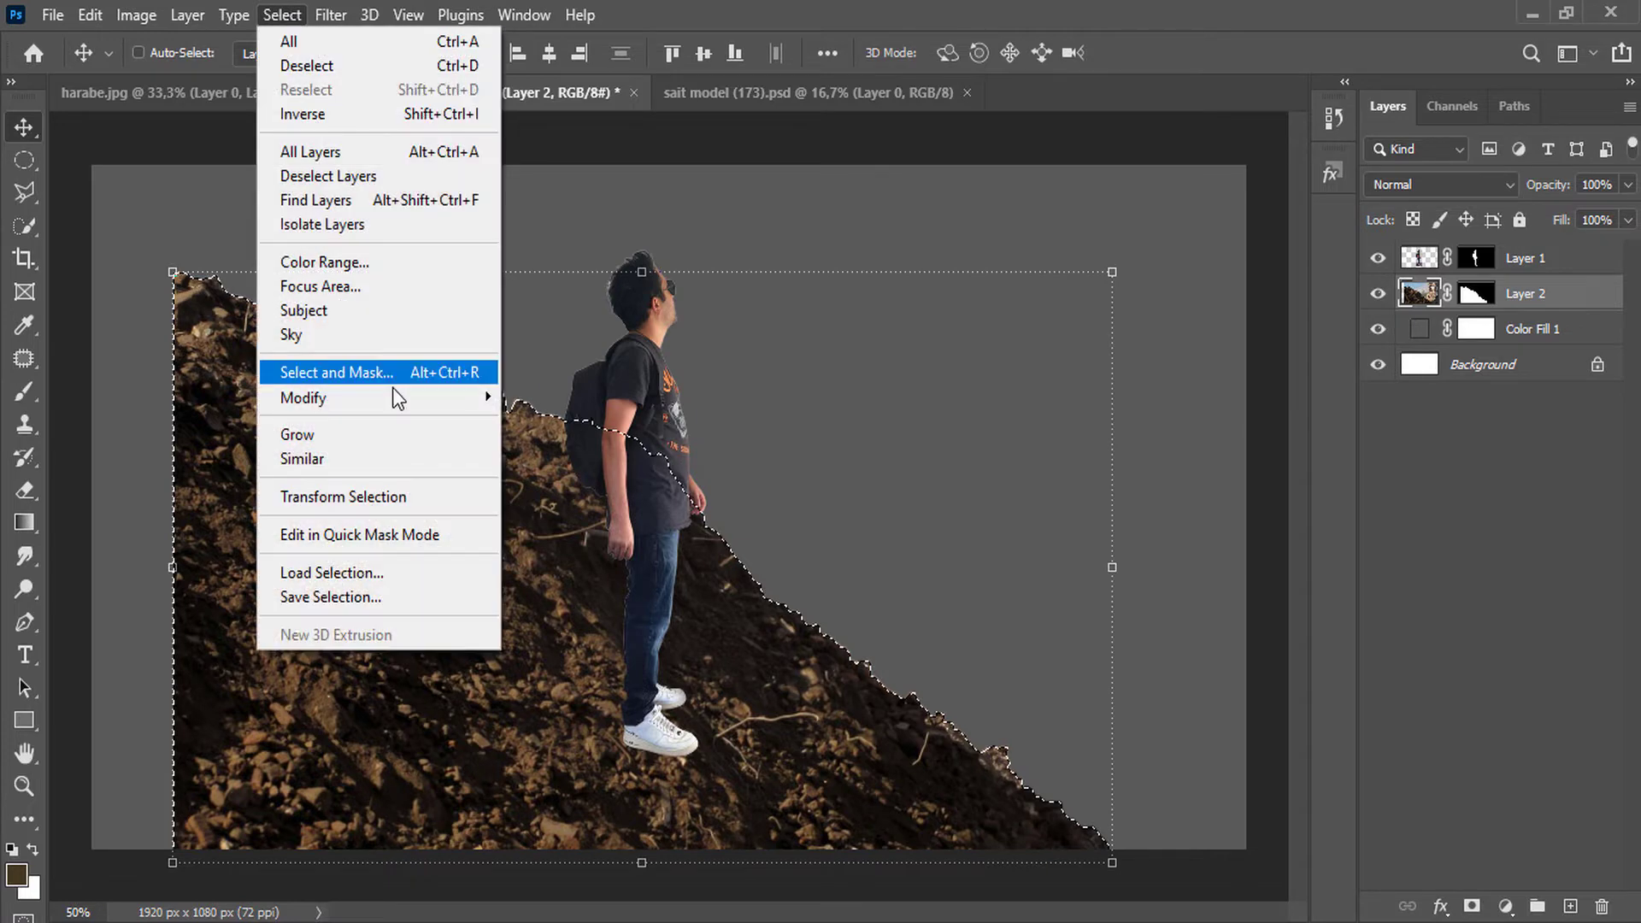
pyautogui.moveTo(397, 401)
pyautogui.click(538, 469)
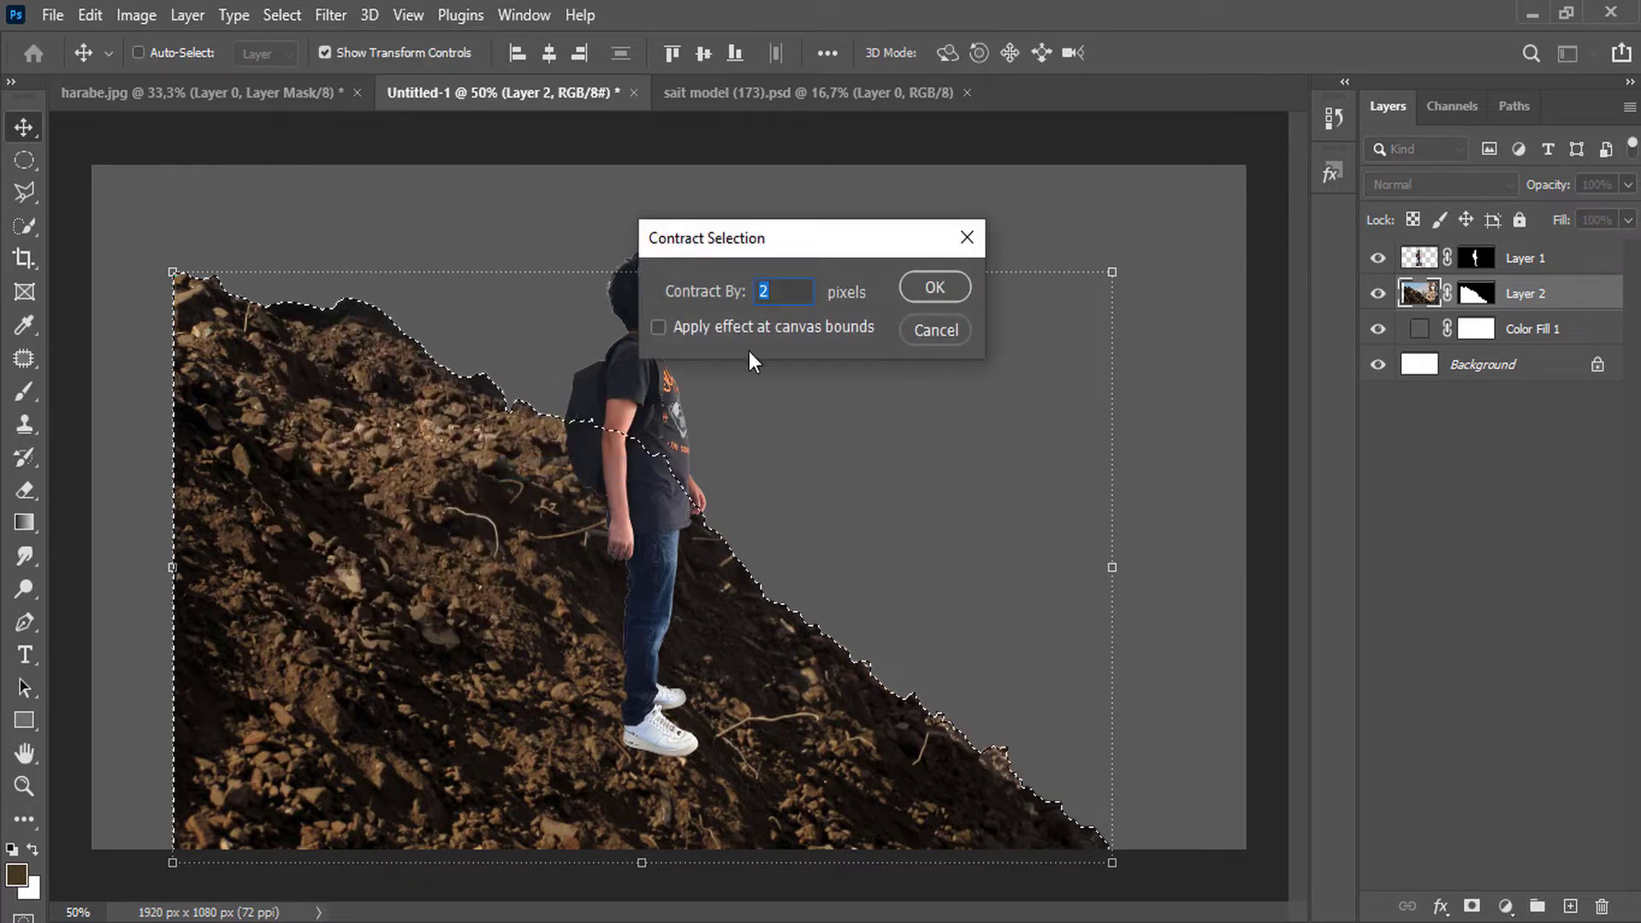
pyautogui.click(934, 288)
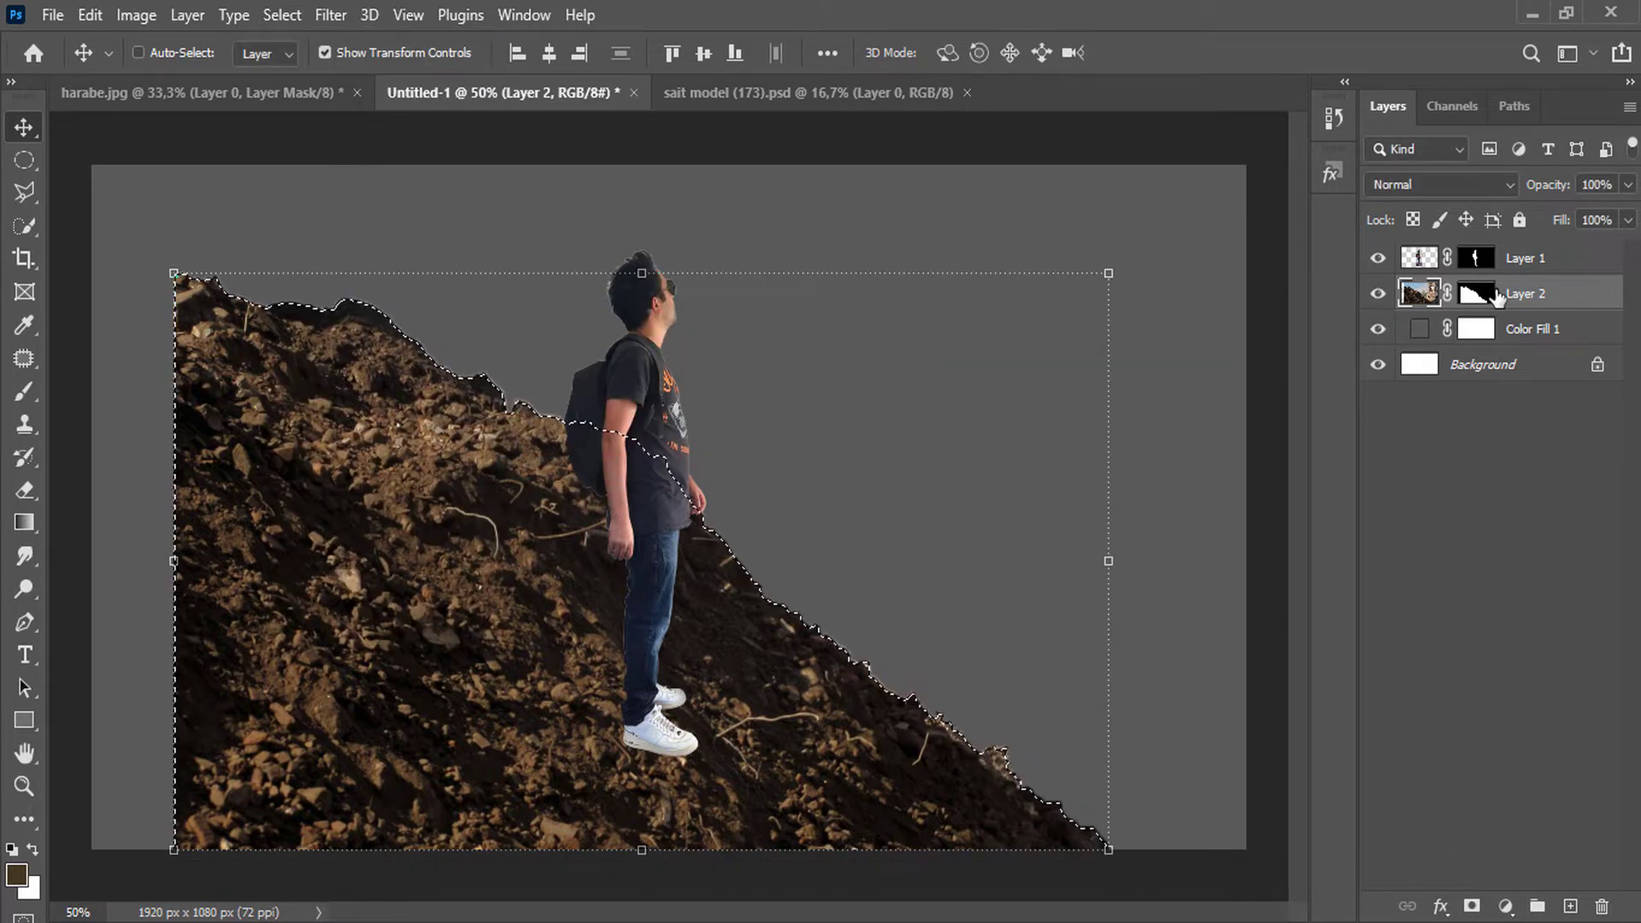
# Delete the dirt mound's existing layer mask and add a new one from the contracted selection.
pyautogui.moveTo(1498, 295); pyautogui.dragTo(1602, 906)
pyautogui.click(916, 366)
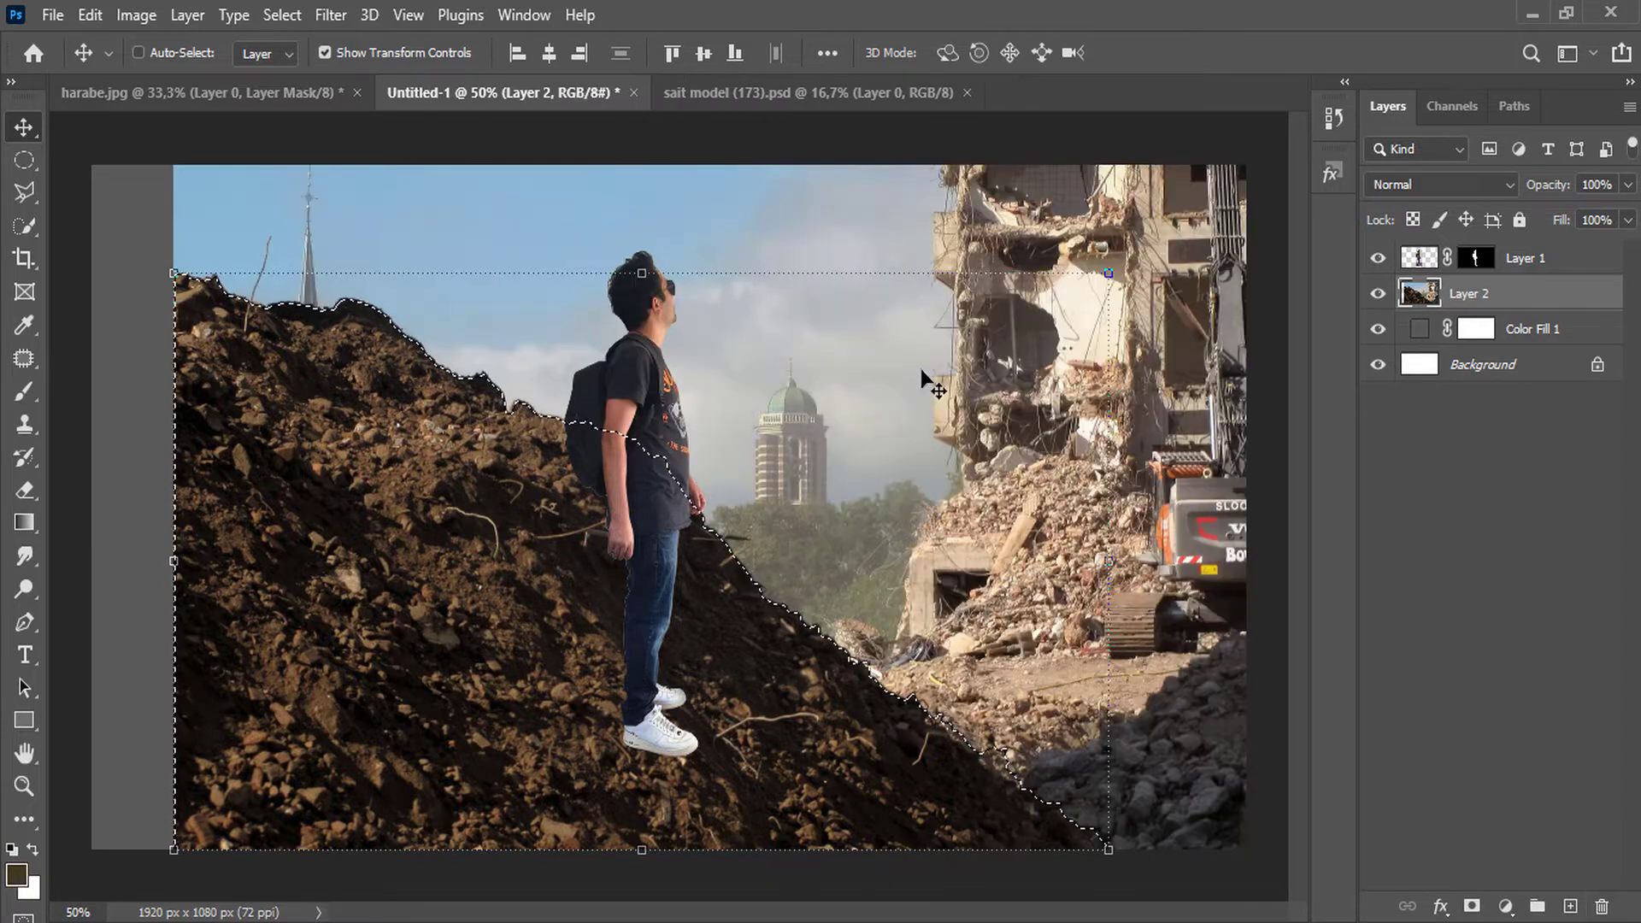
pyautogui.click(1472, 907)
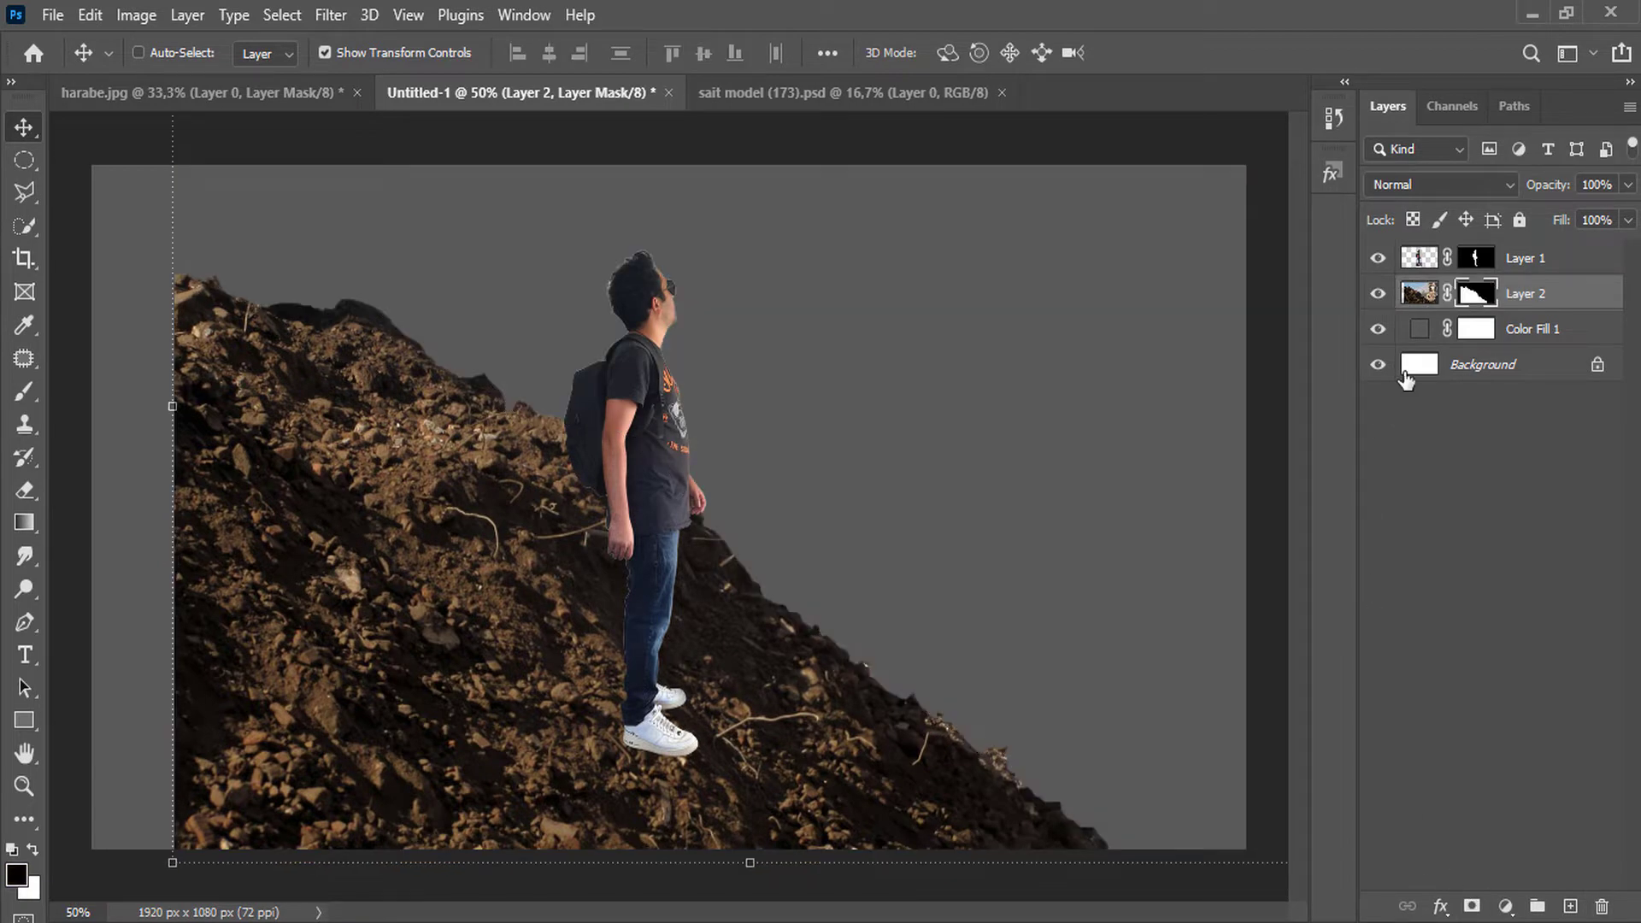
# Convert the masked dirt mound layer to a smart object.
pyautogui.rightClick(1573, 295)
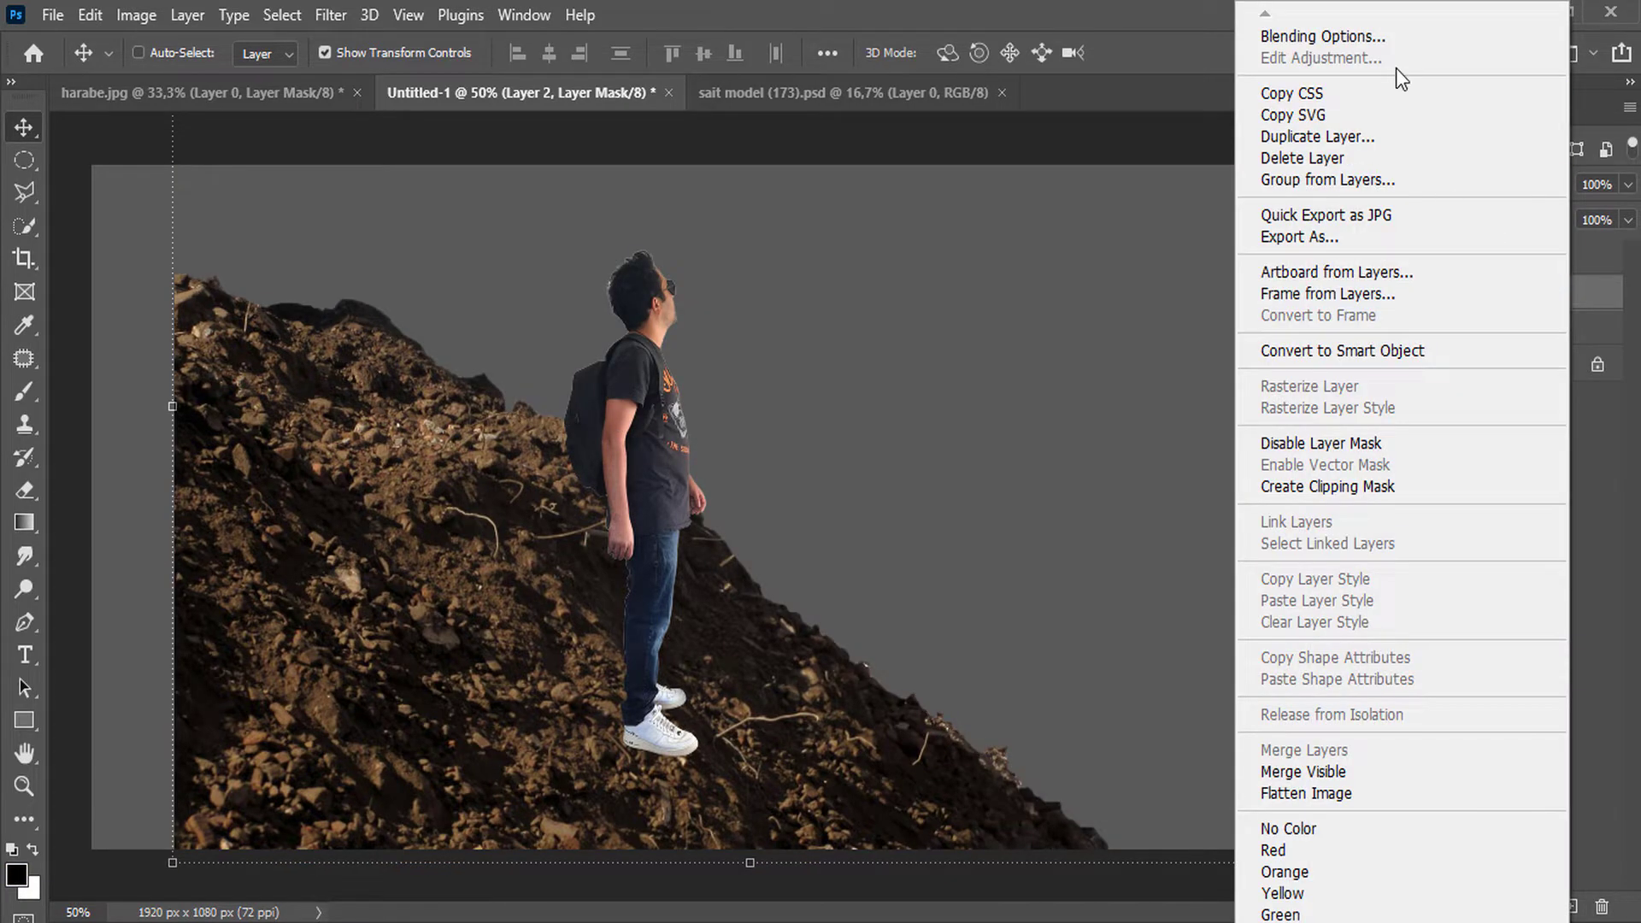
pyautogui.click(1366, 353)
pyautogui.rightClick(1507, 302)
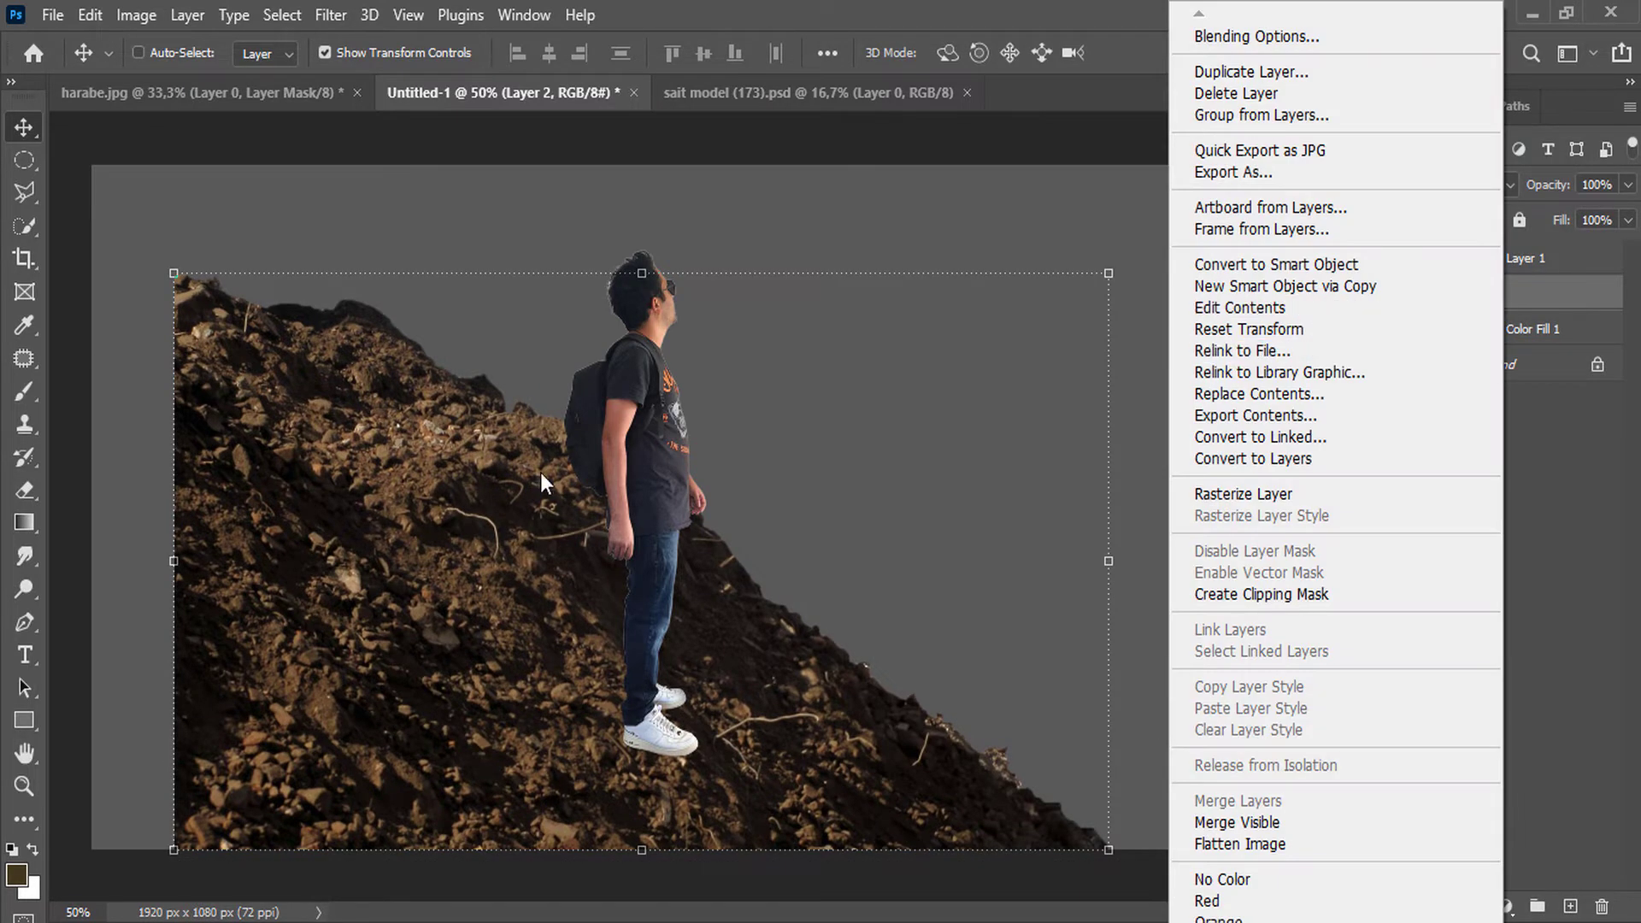
pyautogui.click(541, 472)
# Distort the dirt mound into a low ground surface under the man's feet by lowering its upper corners, and shift it slightly right.
pyautogui.hotkey('ctrl', 't')
pyautogui.rightClick(508, 476)
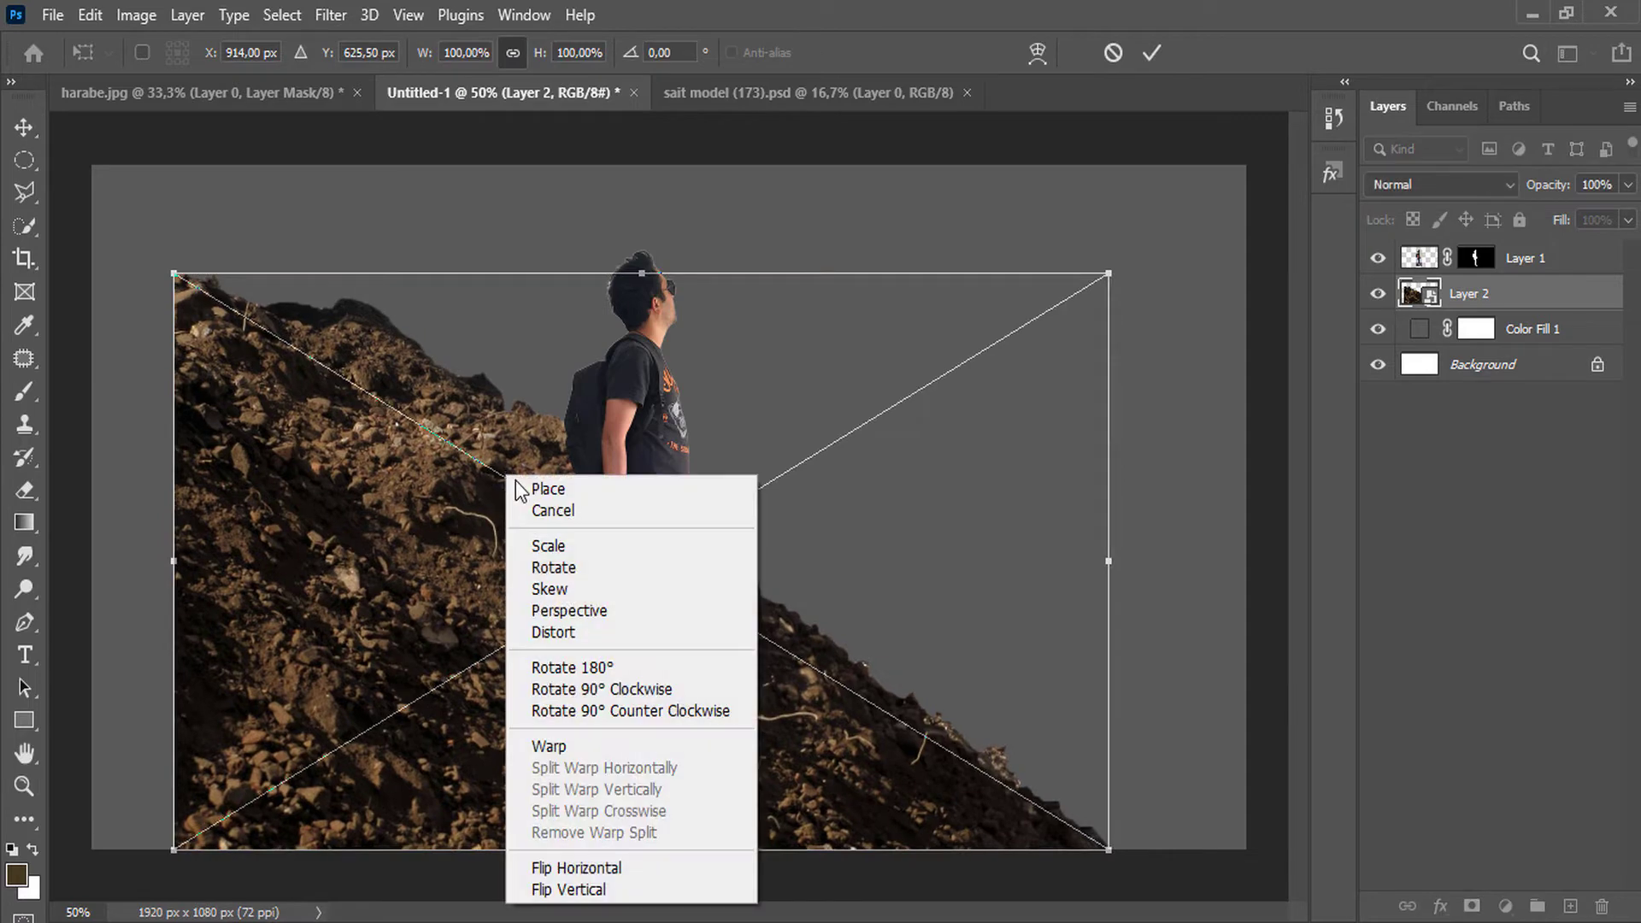
pyautogui.click(571, 632)
pyautogui.moveTo(1109, 273); pyautogui.dragTo(1106, 353)
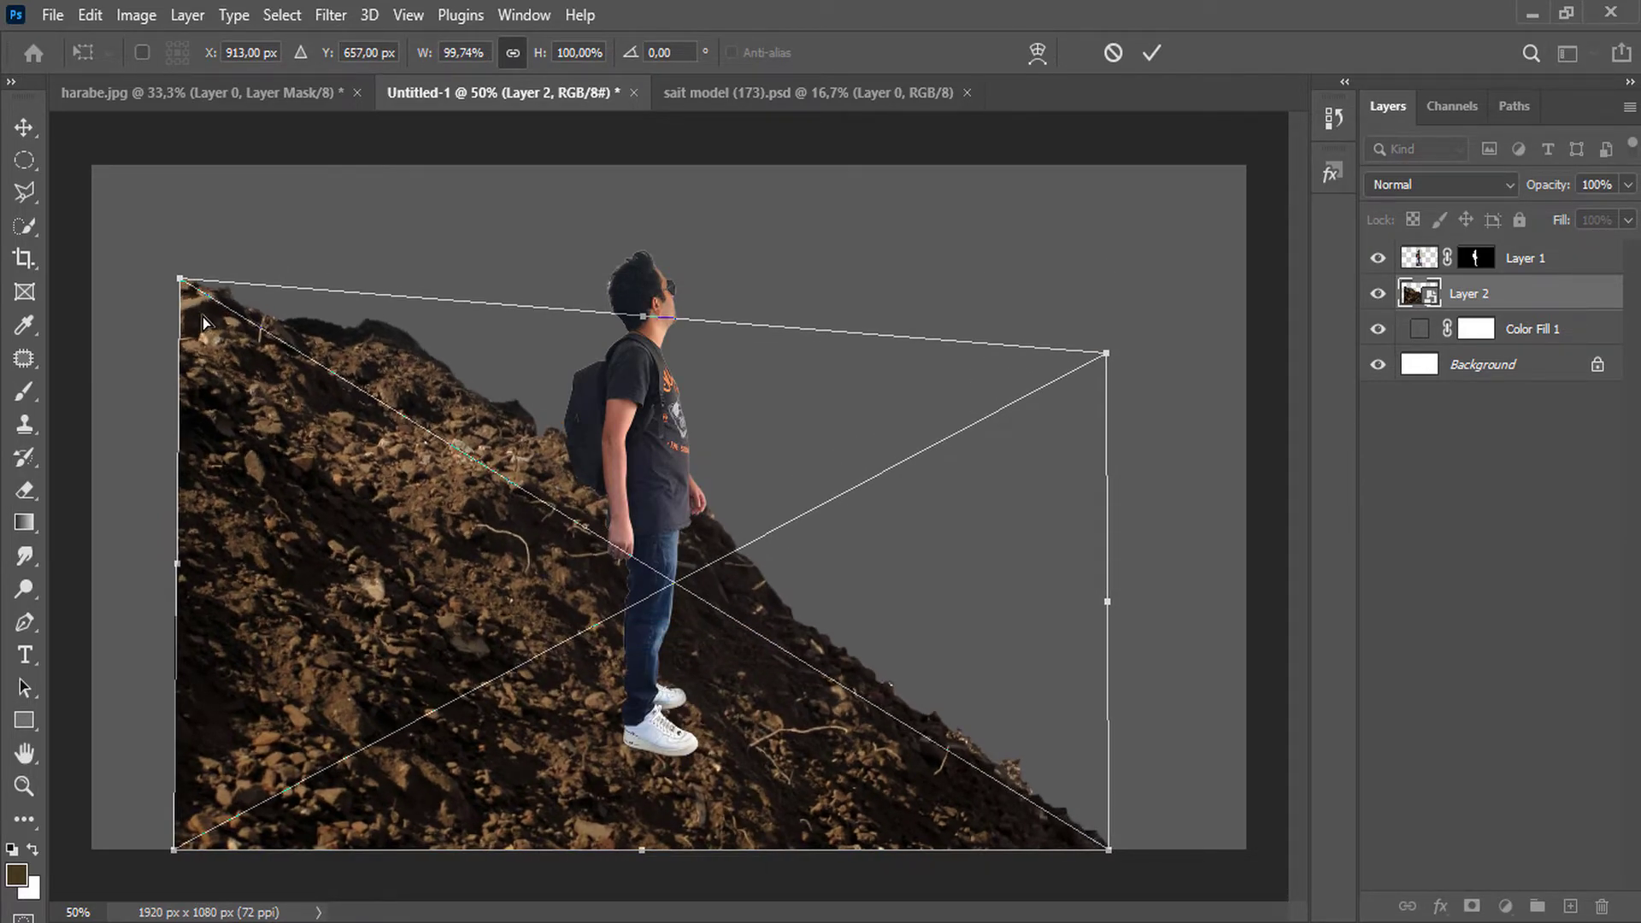
pyautogui.moveTo(175, 278); pyautogui.dragTo(310, 526)
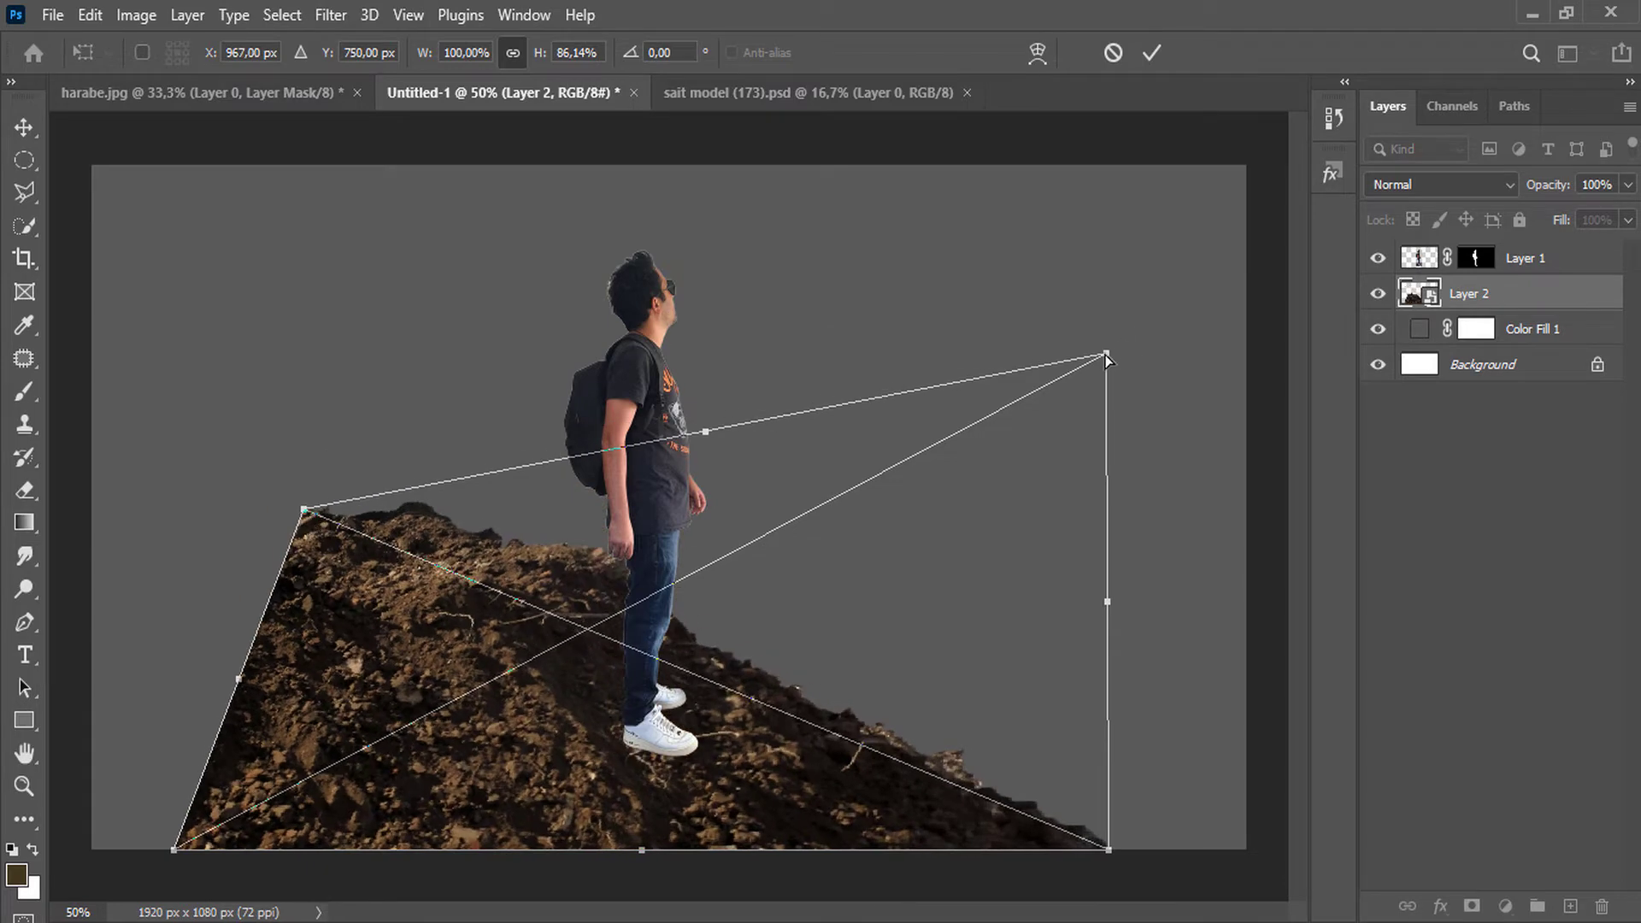
pyautogui.moveTo(1107, 355); pyautogui.dragTo(1076, 552)
pyautogui.moveTo(309, 516); pyautogui.dragTo(330, 629)
pyautogui.moveTo(405, 743); pyautogui.dragTo(438, 745)
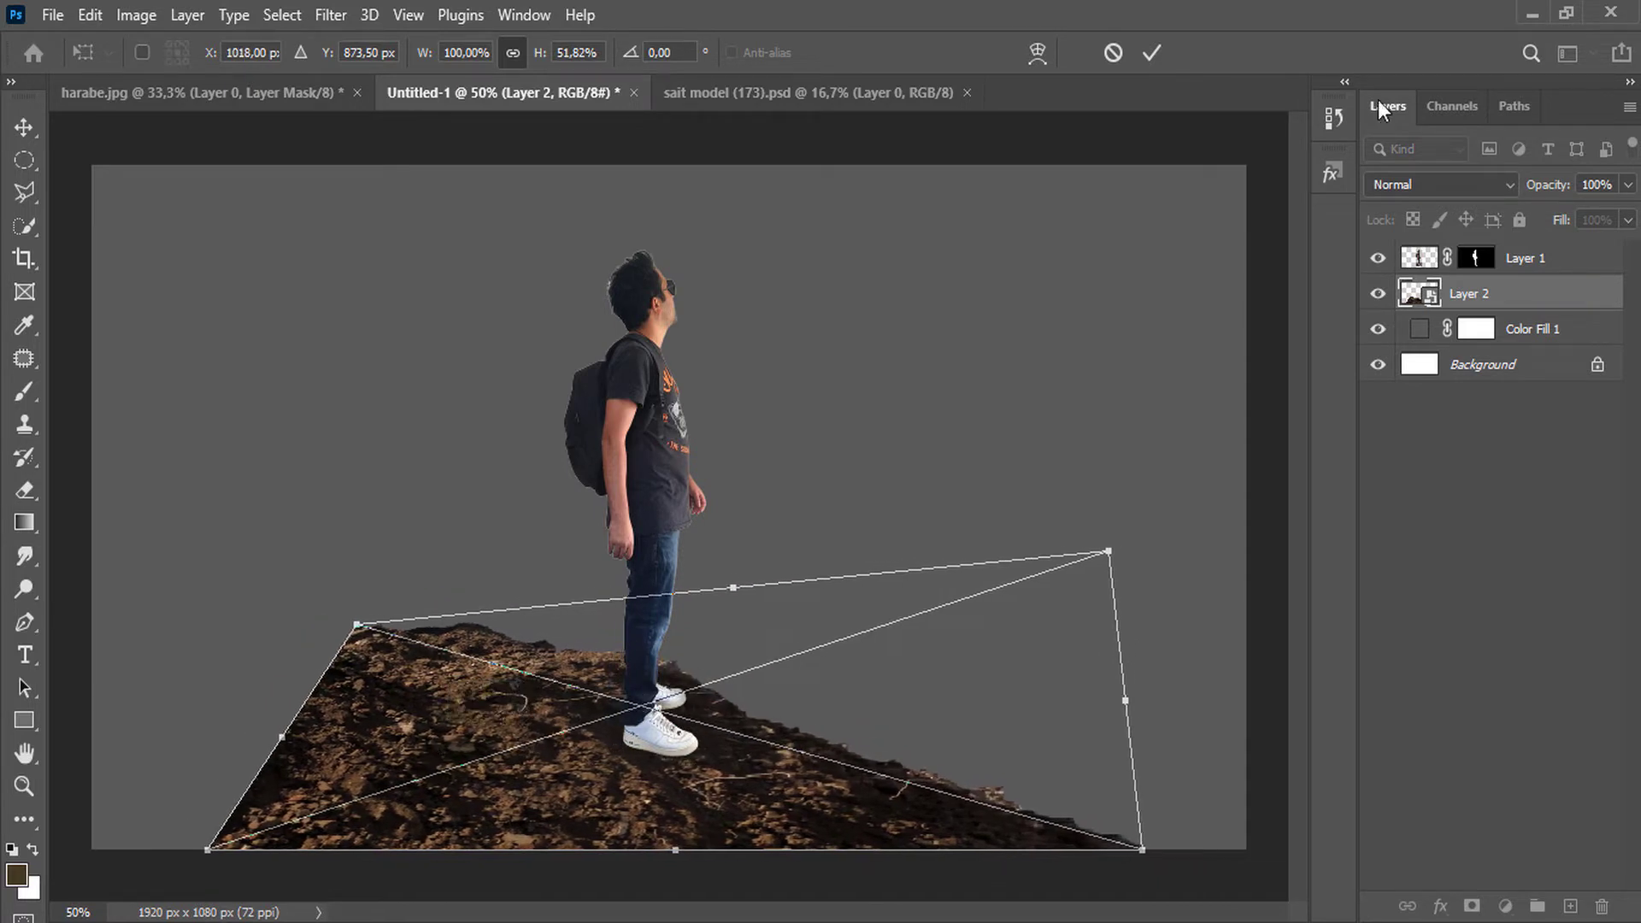
pyautogui.click(1150, 54)
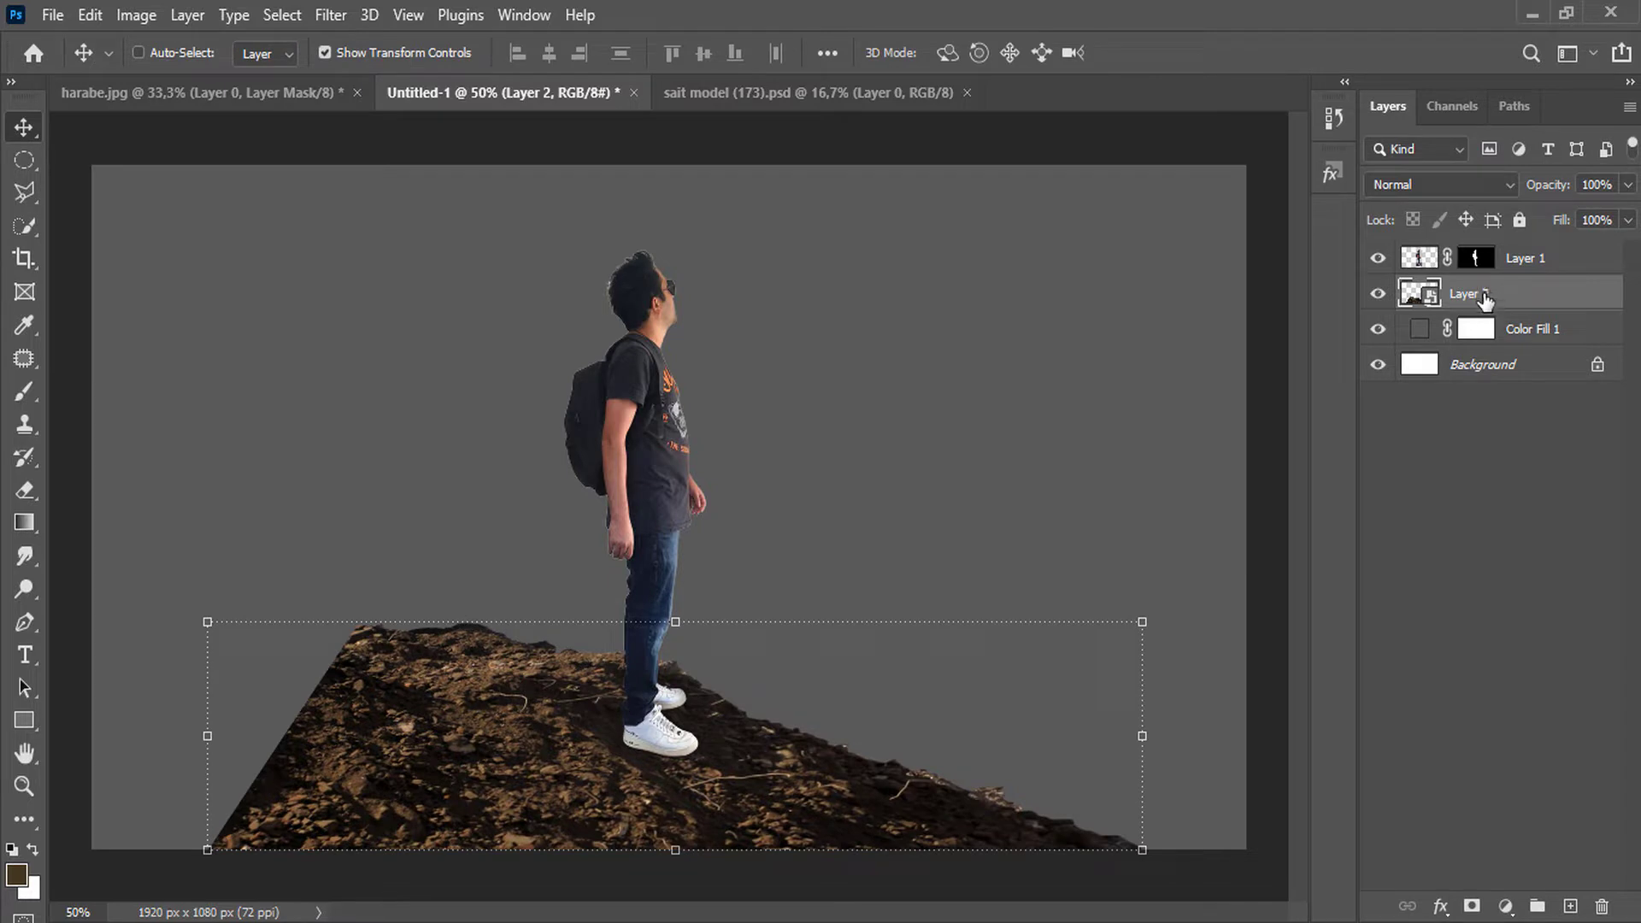
# Add a blank layer above the mound for Clone Stamp work and hide the man's layer.
pyautogui.click(1571, 906)
pyautogui.click(24, 424)
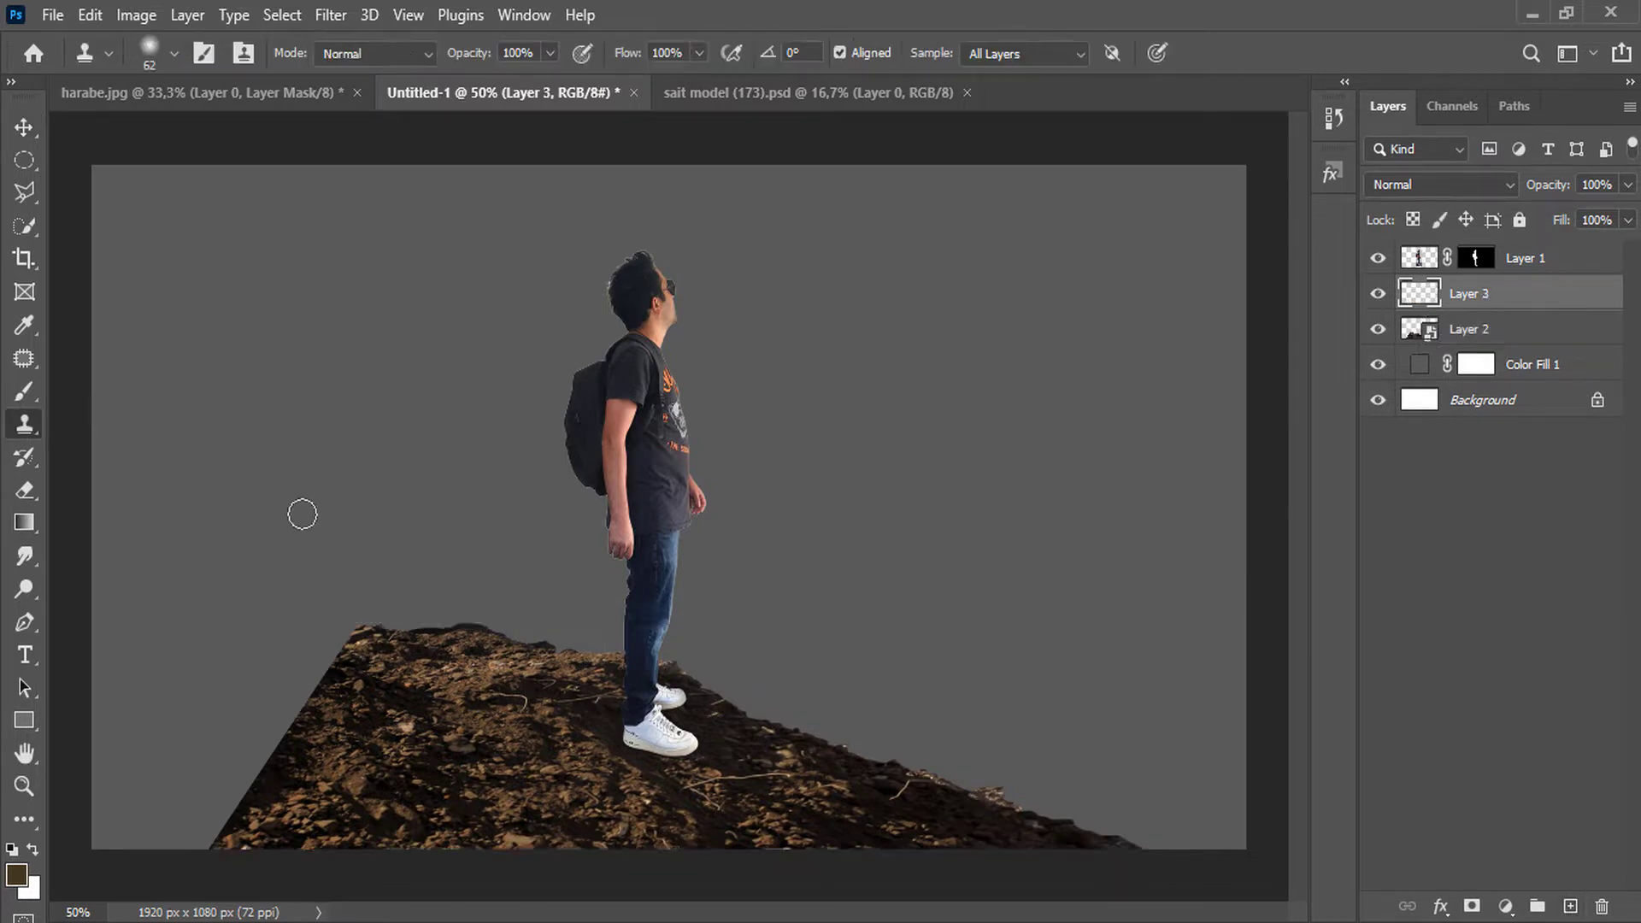
pyautogui.moveTo(557, 689)
pyautogui.mouseDown()
pyautogui.moveTo(711, 685)
pyautogui.moveTo(766, 718)
pyautogui.moveTo(687, 760)
pyautogui.mouseUp()
pyautogui.hotkey('ctrl', 'z')
pyautogui.click(1378, 258)
pyautogui.scroll(1, 650, 726)
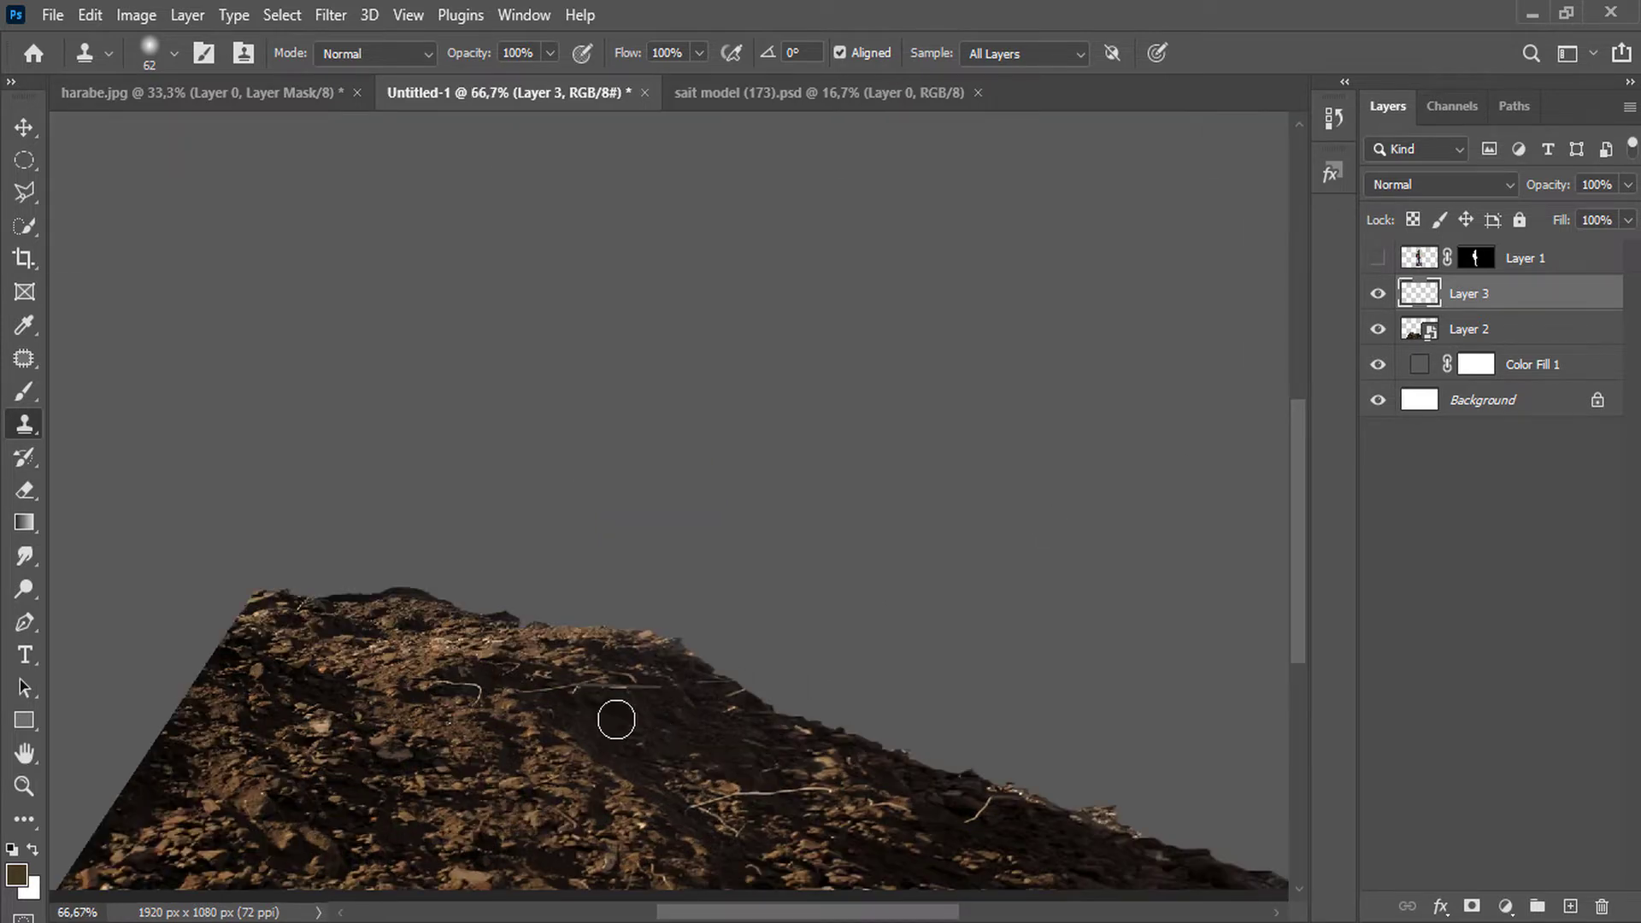
# Clone soil texture over the mound's sloping right side on the blank layer, extending the ground level towards the right.
pyautogui.moveTo(771, 648)
pyautogui.mouseDown()
pyautogui.moveTo(741, 734)
pyautogui.moveTo(894, 719)
pyautogui.moveTo(923, 748)
pyautogui.moveTo(983, 752)
pyautogui.mouseUp()
pyautogui.moveTo(598, 717)
pyautogui.mouseDown()
pyautogui.moveTo(649, 795)
pyautogui.moveTo(777, 850)
pyautogui.mouseUp()
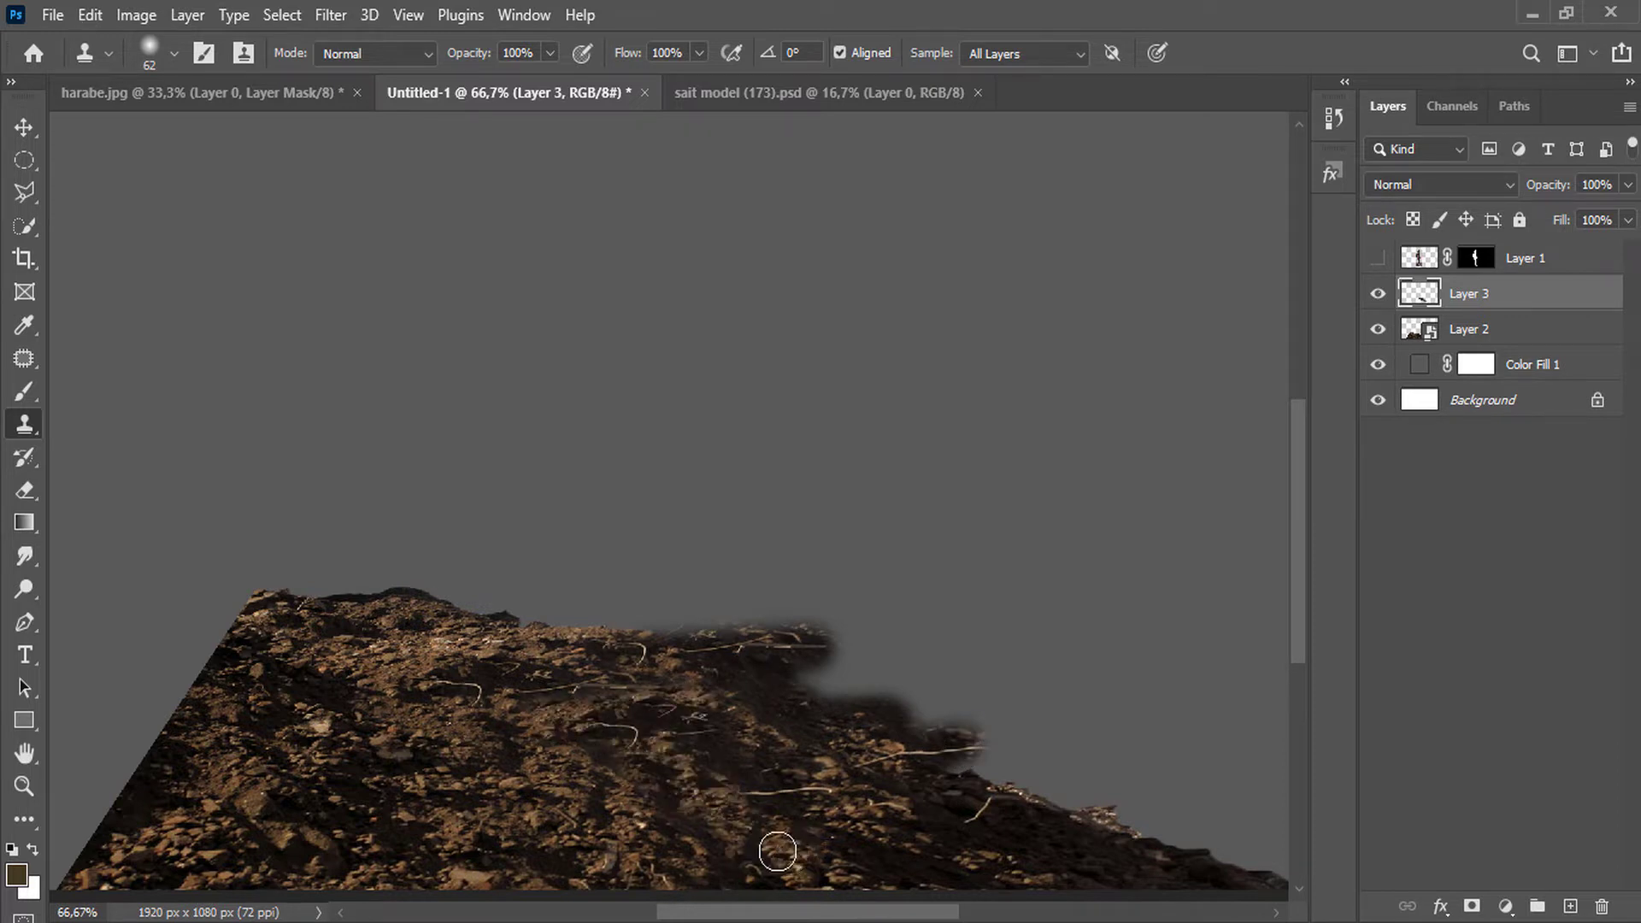
pyautogui.keyDown('alt'); pyautogui.click(389, 724); pyautogui.keyUp('alt')
pyautogui.moveTo(679, 719)
pyautogui.mouseDown()
pyautogui.moveTo(898, 869)
pyautogui.moveTo(923, 824)
pyautogui.moveTo(846, 655)
pyautogui.moveTo(997, 854)
pyautogui.moveTo(1029, 781)
pyautogui.moveTo(950, 698)
pyautogui.moveTo(1007, 666)
pyautogui.mouseUp()
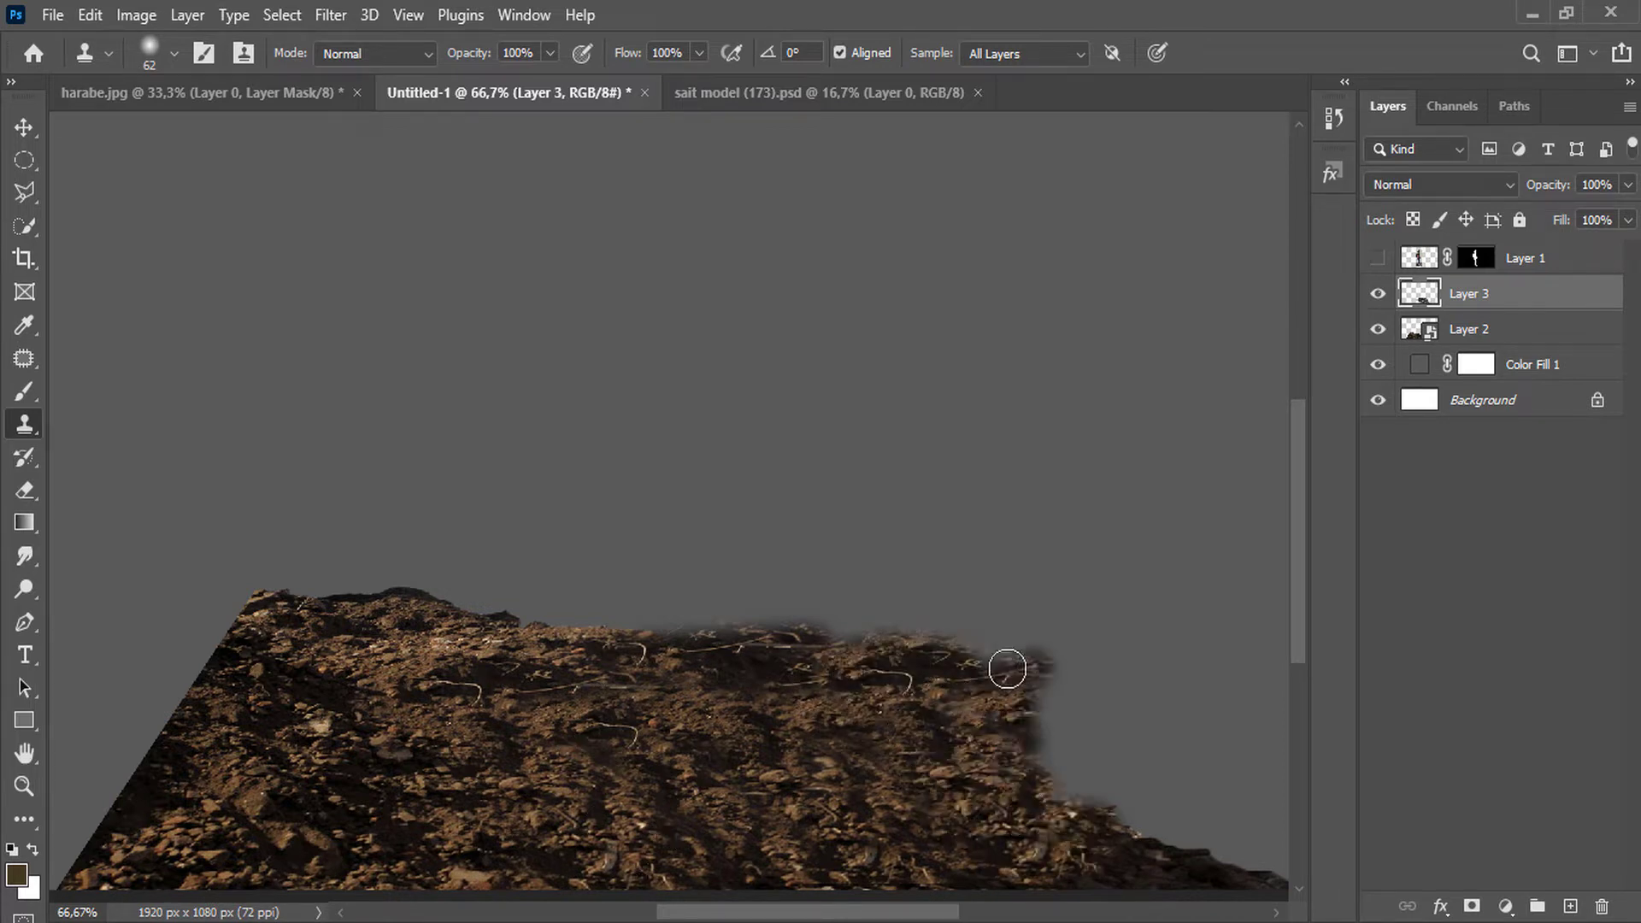
pyautogui.moveTo(514, 650)
pyautogui.mouseDown()
pyautogui.moveTo(795, 606)
pyautogui.moveTo(999, 616)
pyautogui.moveTo(1046, 668)
pyautogui.moveTo(1116, 690)
pyautogui.moveTo(1124, 724)
pyautogui.moveTo(1060, 755)
pyautogui.moveTo(996, 753)
pyautogui.moveTo(1120, 804)
pyautogui.moveTo(1159, 841)
pyautogui.moveTo(1237, 823)
pyautogui.moveTo(1137, 755)
pyautogui.moveTo(1142, 698)
pyautogui.moveTo(992, 626)
pyautogui.moveTo(1219, 622)
pyautogui.moveTo(1162, 658)
pyautogui.moveTo(1295, 667)
pyautogui.moveTo(1274, 738)
pyautogui.moveTo(1332, 807)
pyautogui.moveTo(1288, 861)
pyautogui.moveTo(1204, 897)
pyautogui.moveTo(1181, 826)
pyautogui.moveTo(1016, 804)
pyautogui.moveTo(1257, 759)
pyautogui.moveTo(1231, 691)
pyautogui.moveTo(975, 645)
pyautogui.moveTo(1264, 632)
pyautogui.mouseUp()
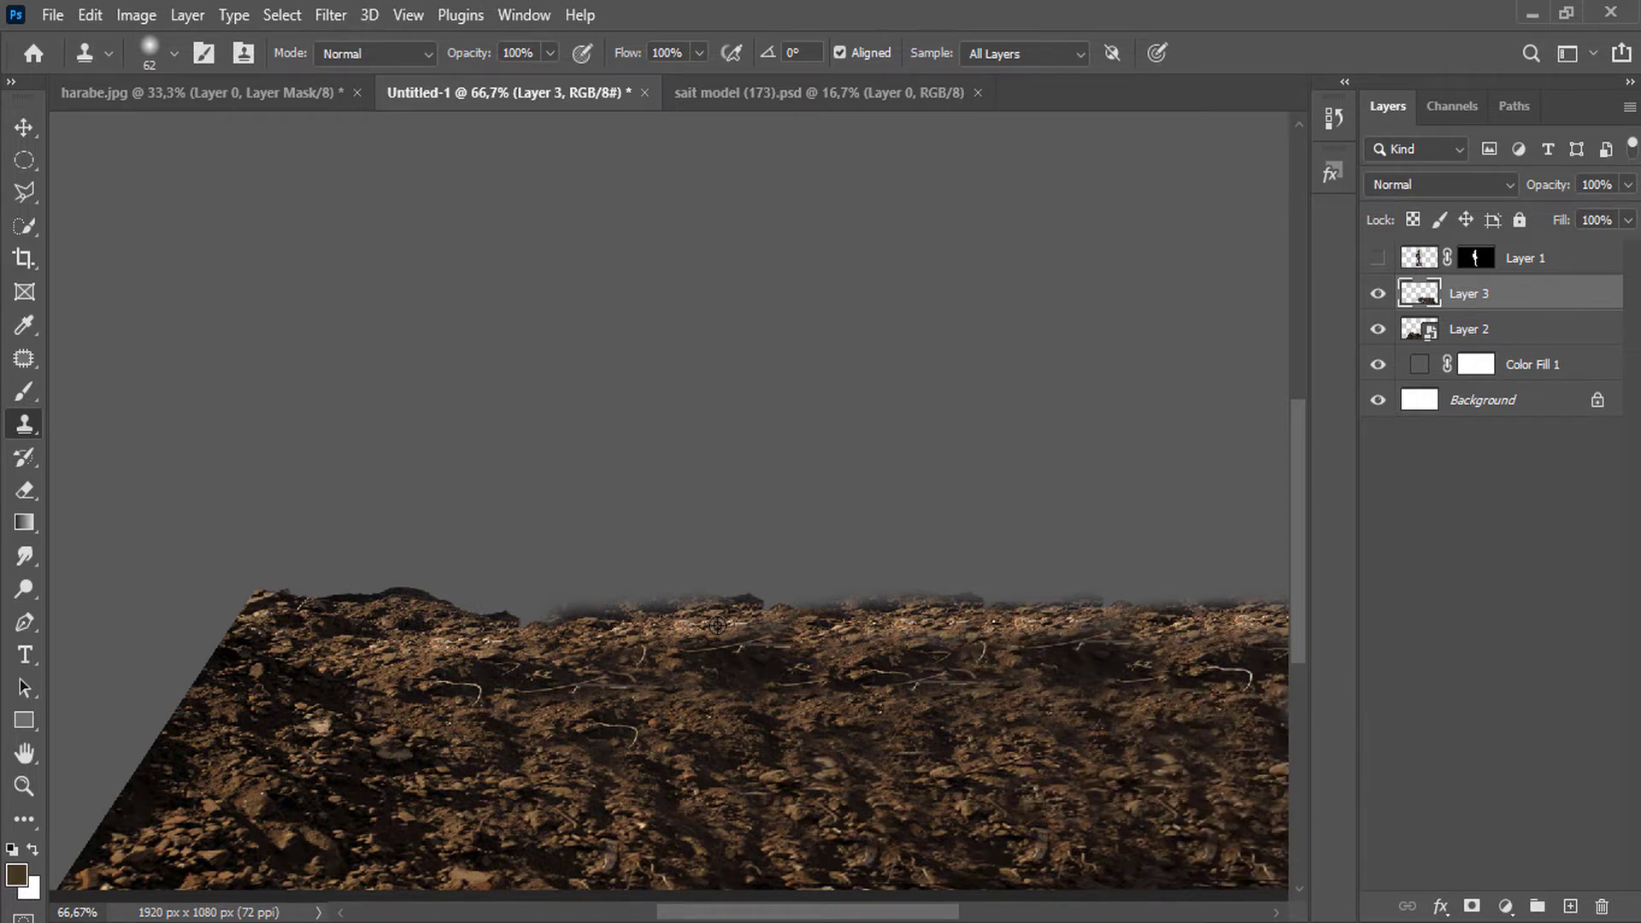
# Clone soil over the mound's slanted left side, extending the ground to the canvas's left edge.
pyautogui.moveTo(396, 605); pyautogui.dragTo(684, 555)
pyautogui.moveTo(569, 593)
pyautogui.mouseDown()
pyautogui.moveTo(308, 599)
pyautogui.moveTo(489, 601)
pyautogui.moveTo(315, 645)
pyautogui.moveTo(476, 678)
pyautogui.moveTo(396, 761)
pyautogui.moveTo(275, 715)
pyautogui.moveTo(198, 633)
pyautogui.moveTo(348, 813)
pyautogui.moveTo(165, 780)
pyautogui.moveTo(209, 747)
pyautogui.moveTo(193, 757)
pyautogui.mouseUp()
pyautogui.keyDown('alt'); pyautogui.click(718, 671); pyautogui.keyUp('alt')
pyautogui.moveTo(389, 794)
pyautogui.mouseDown()
pyautogui.moveTo(464, 744)
pyautogui.moveTo(370, 696)
pyautogui.mouseUp()
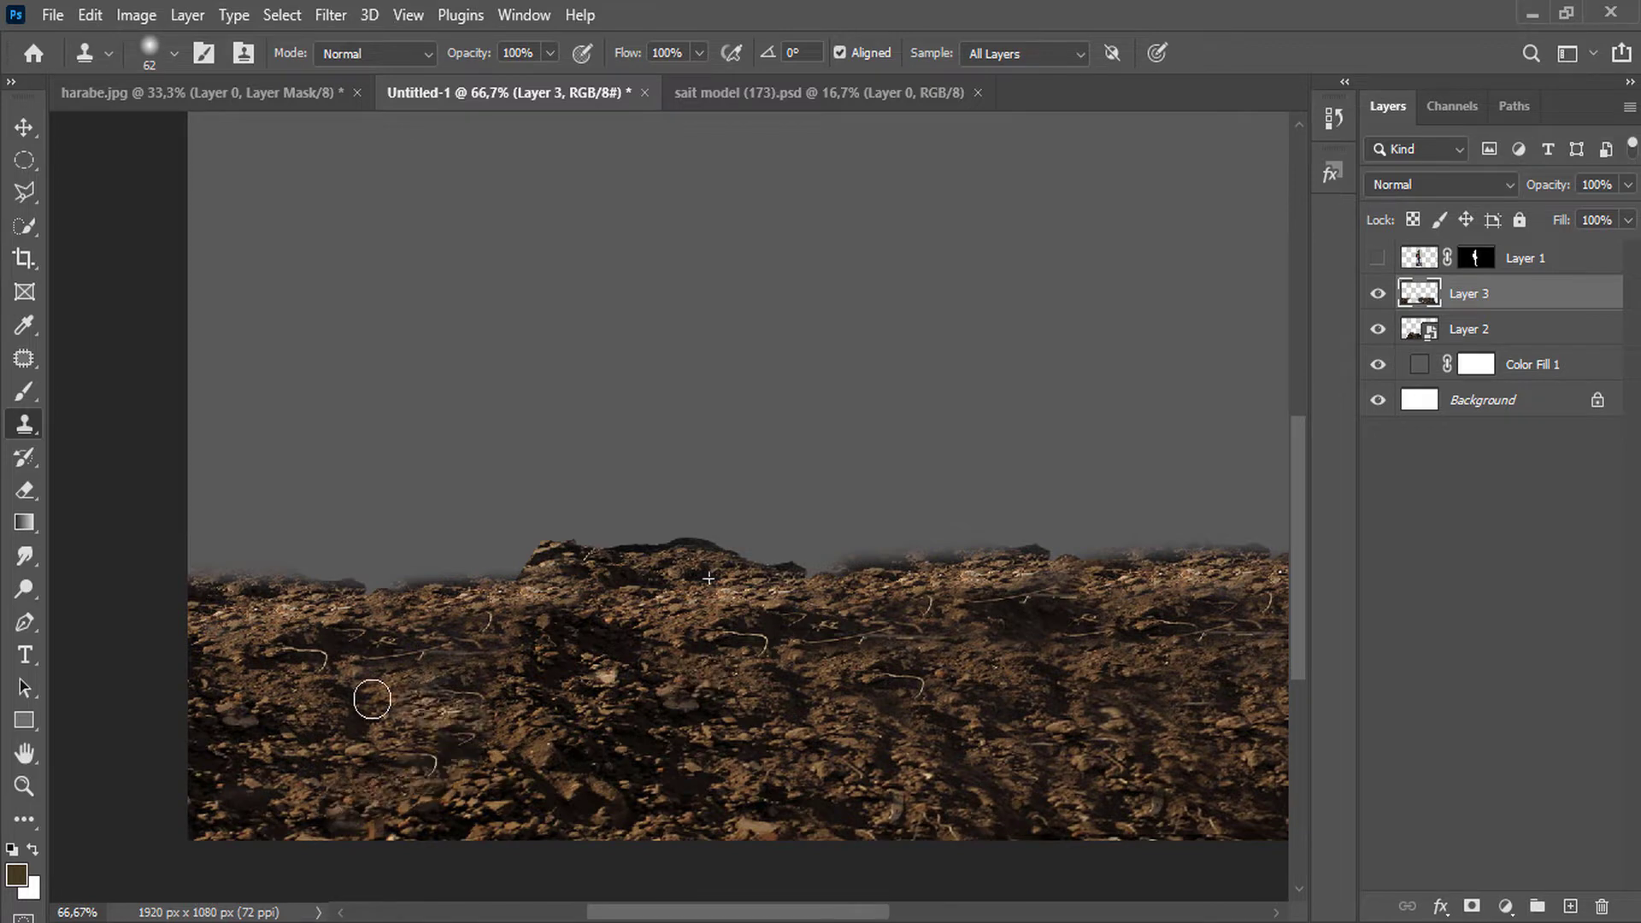
pyautogui.scroll(-1, 663, 617)
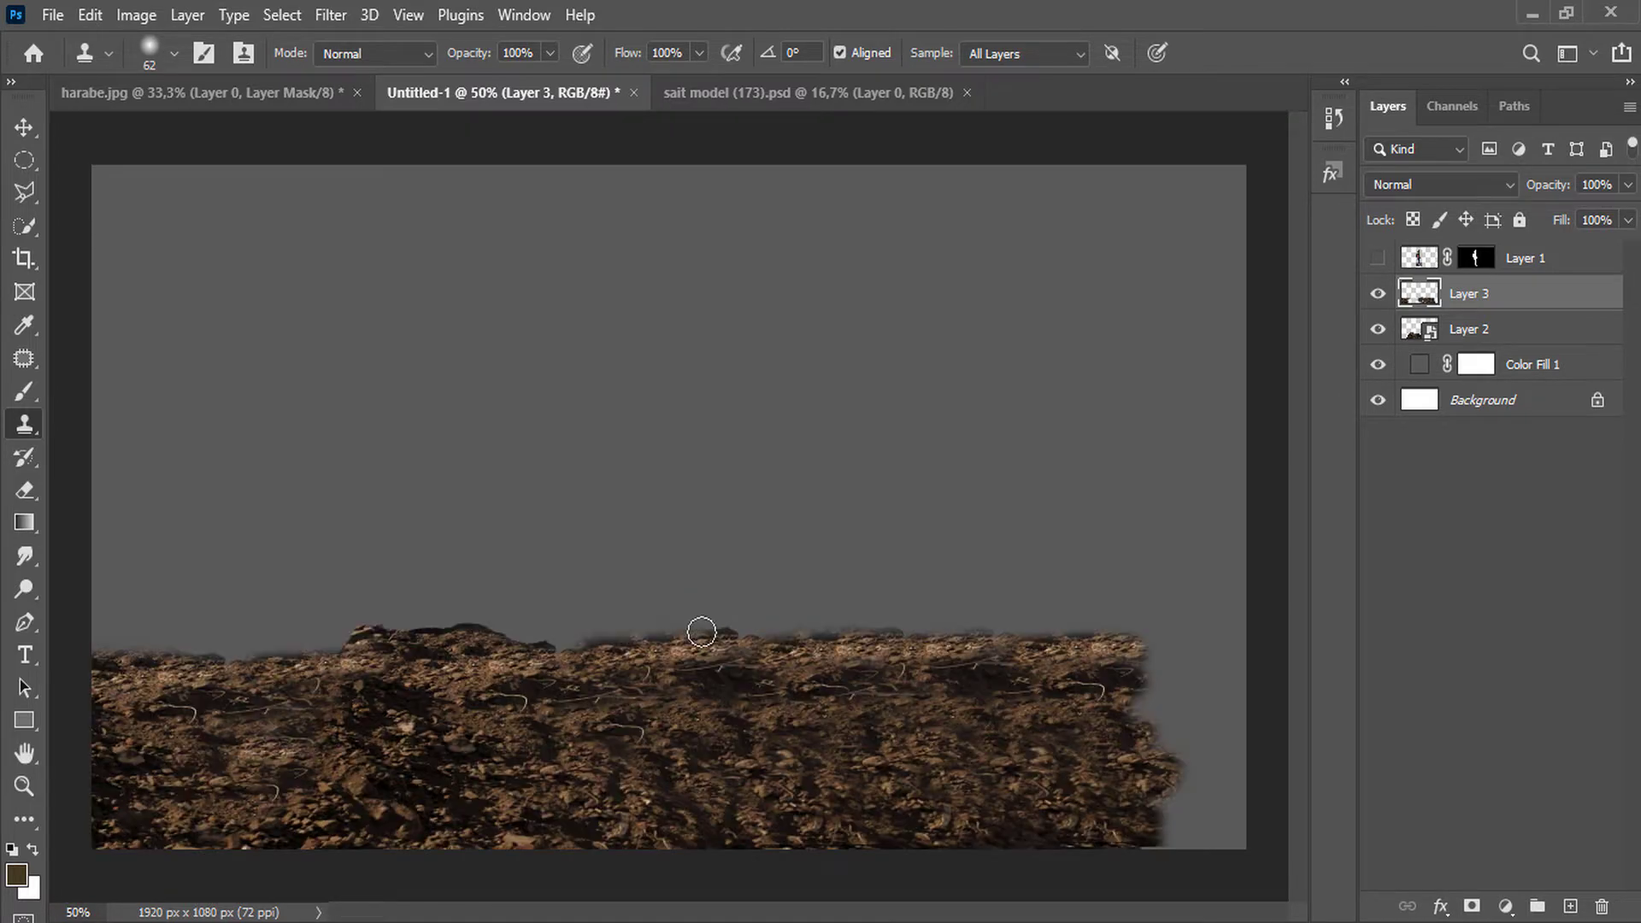
# Enlarge the placed sag wall image to full canvas height, position it along the canvas's right side, and commit it.
pyautogui.scroll(-1, 726, 655)
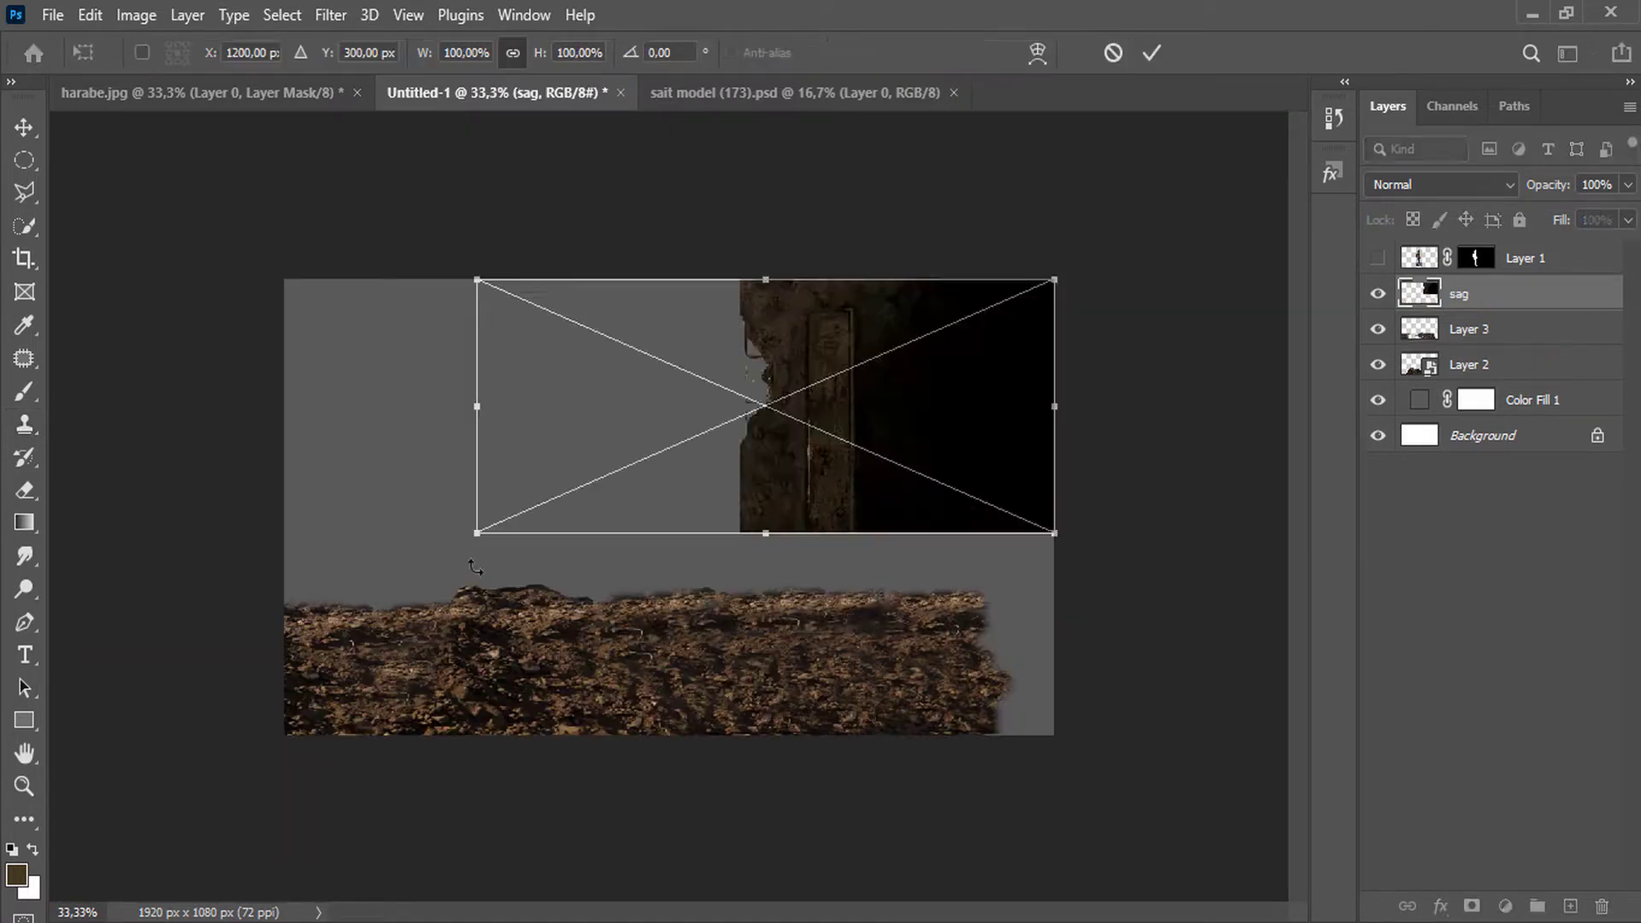
pyautogui.moveTo(478, 536); pyautogui.dragTo(77, 913)
pyautogui.moveTo(370, 631); pyautogui.dragTo(698, 609)
pyautogui.click(1161, 54)
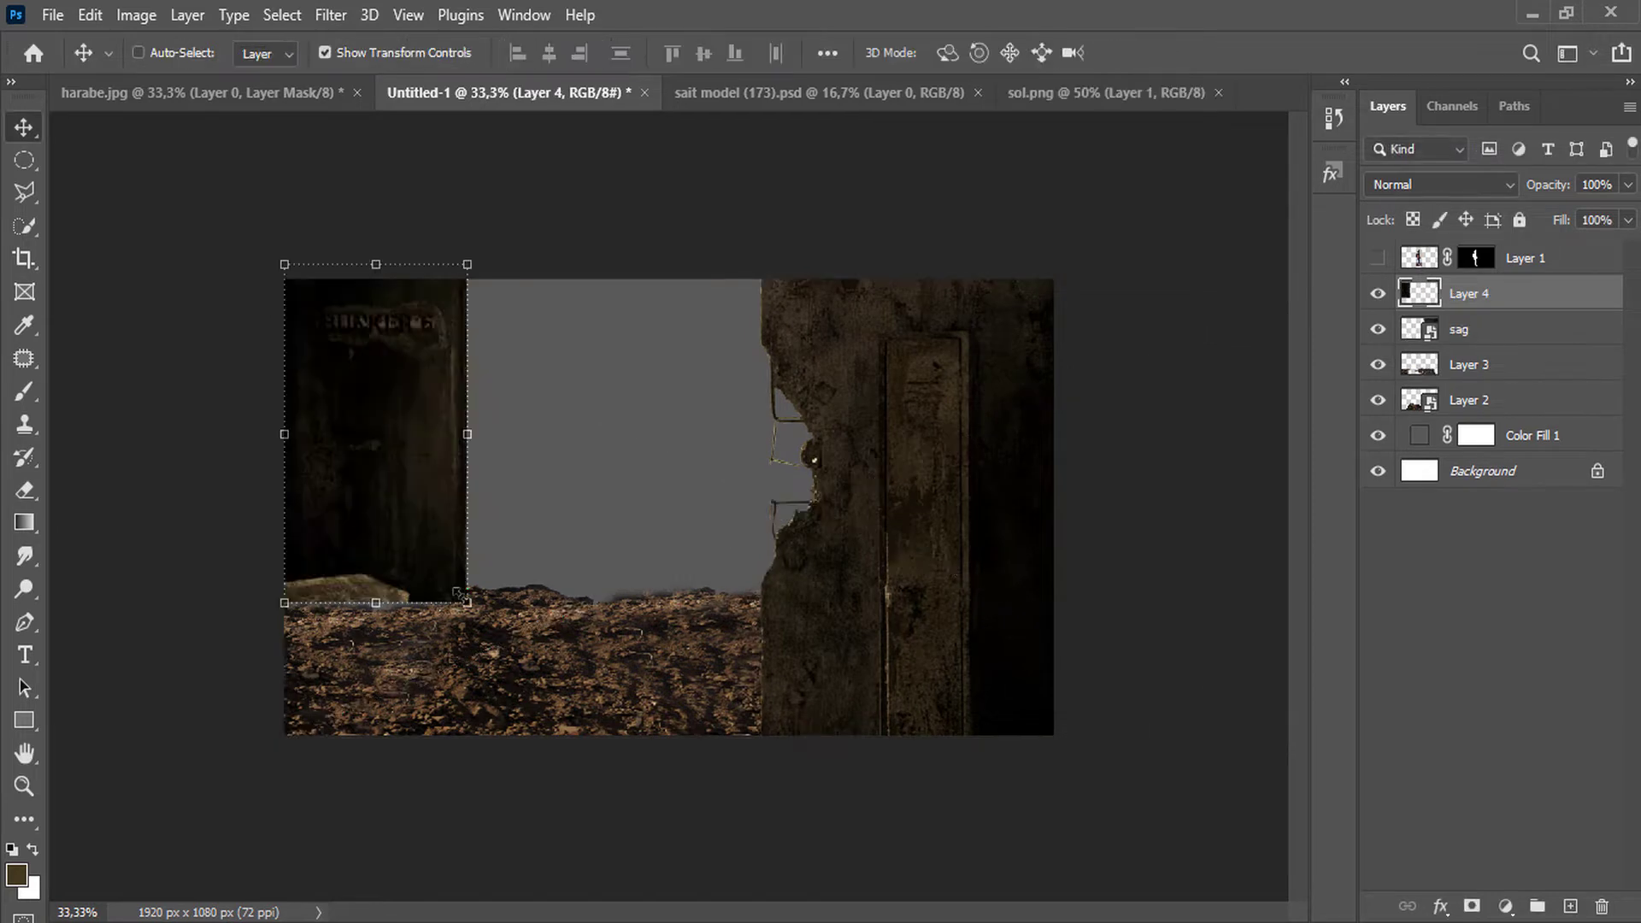
# Scale the dark BUNKER 6 wall to about 143% so it spans the canvas's full height.
pyautogui.moveTo(464, 602); pyautogui.dragTo(570, 729)
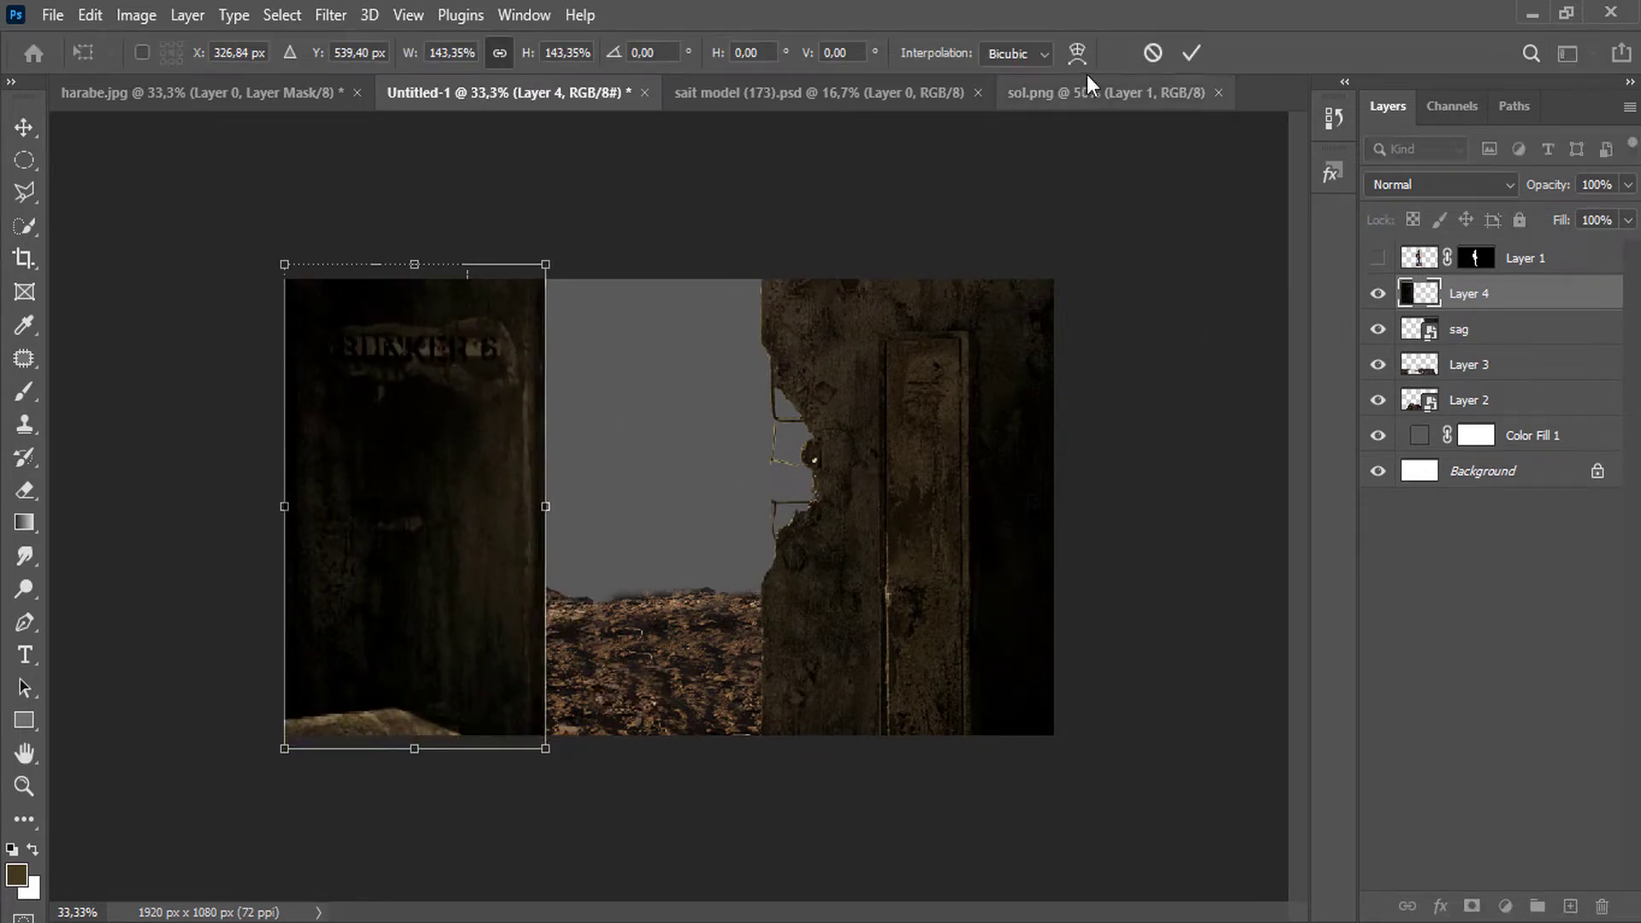
pyautogui.click(1192, 53)
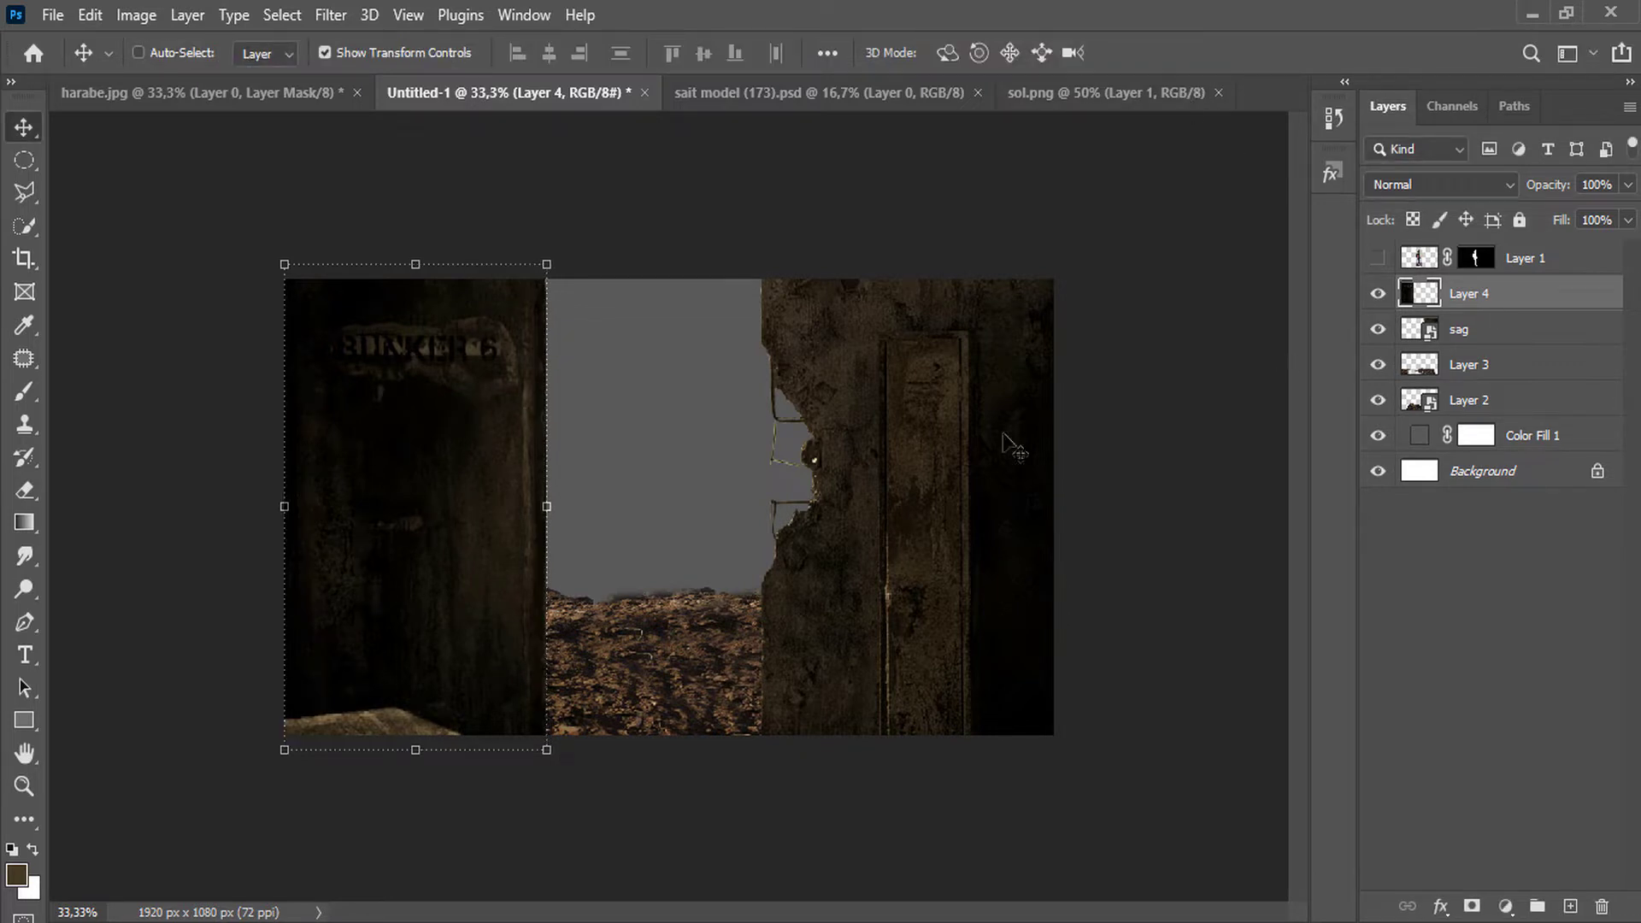
# Shift the sag wall further right to widen the gap, and show the man's layer again.
pyautogui.click(1481, 335)
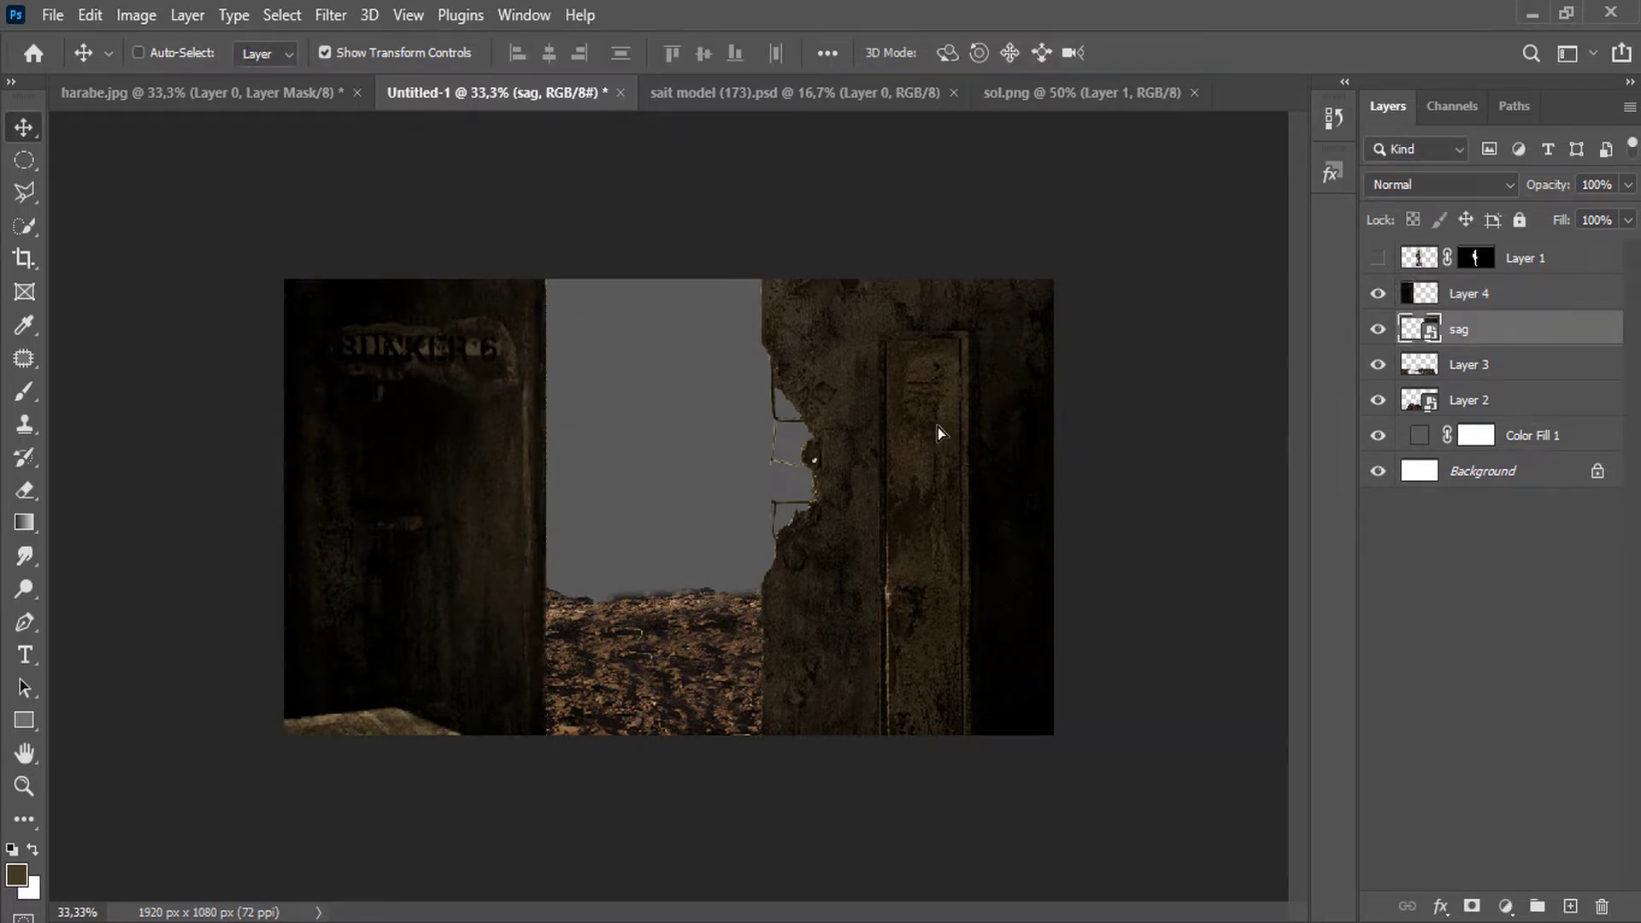
pyautogui.moveTo(937, 427); pyautogui.dragTo(978, 428)
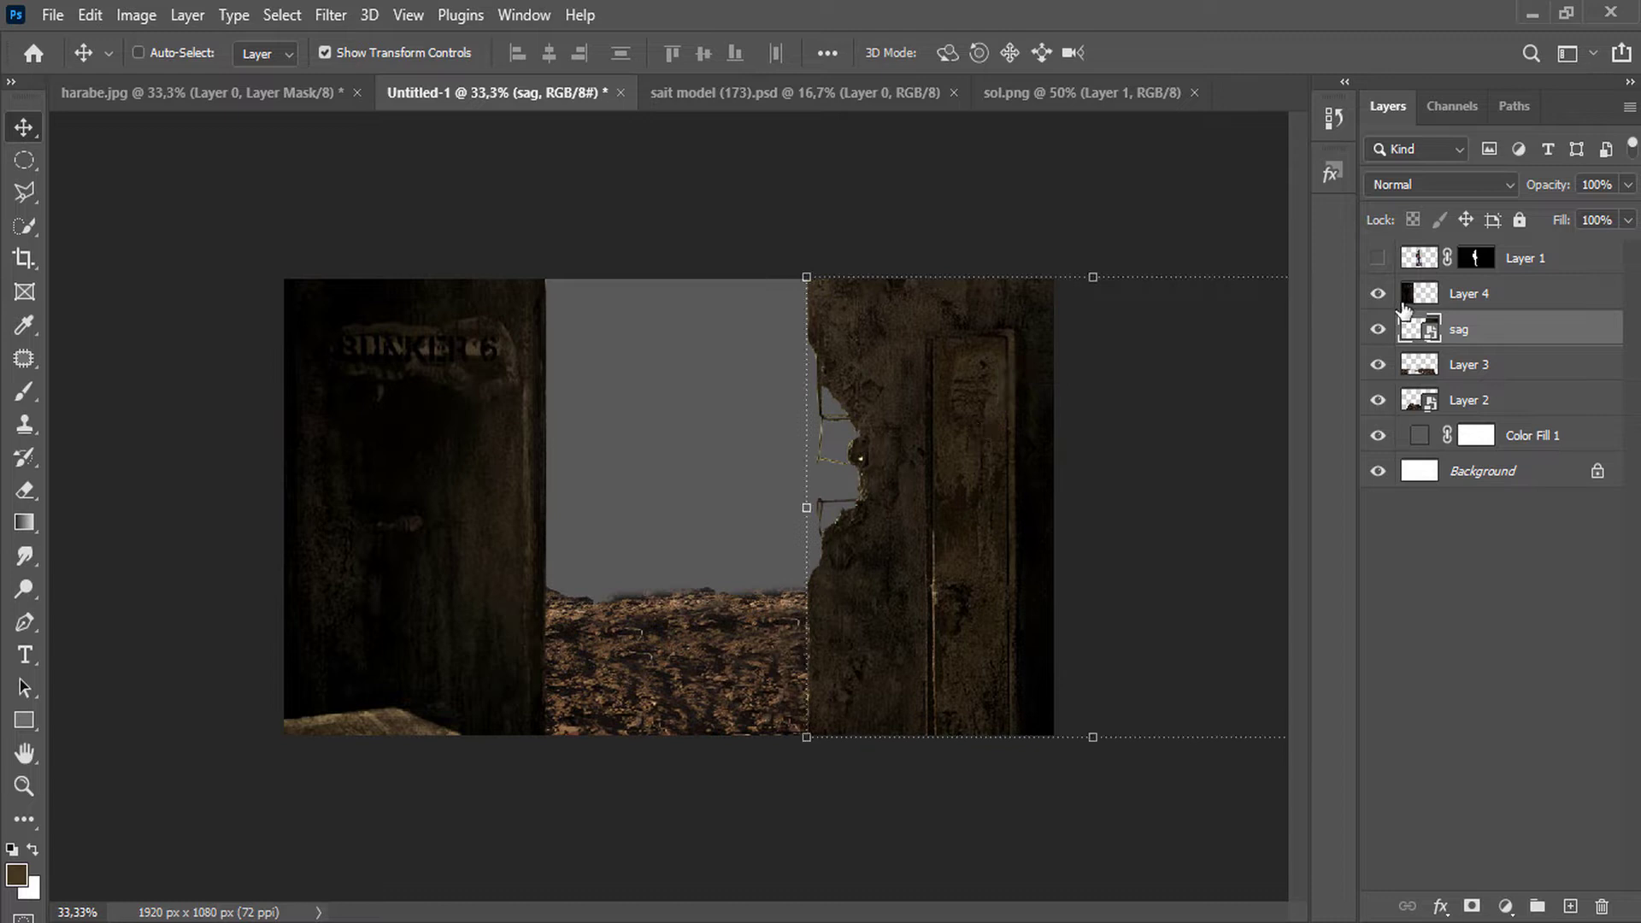
pyautogui.click(1379, 259)
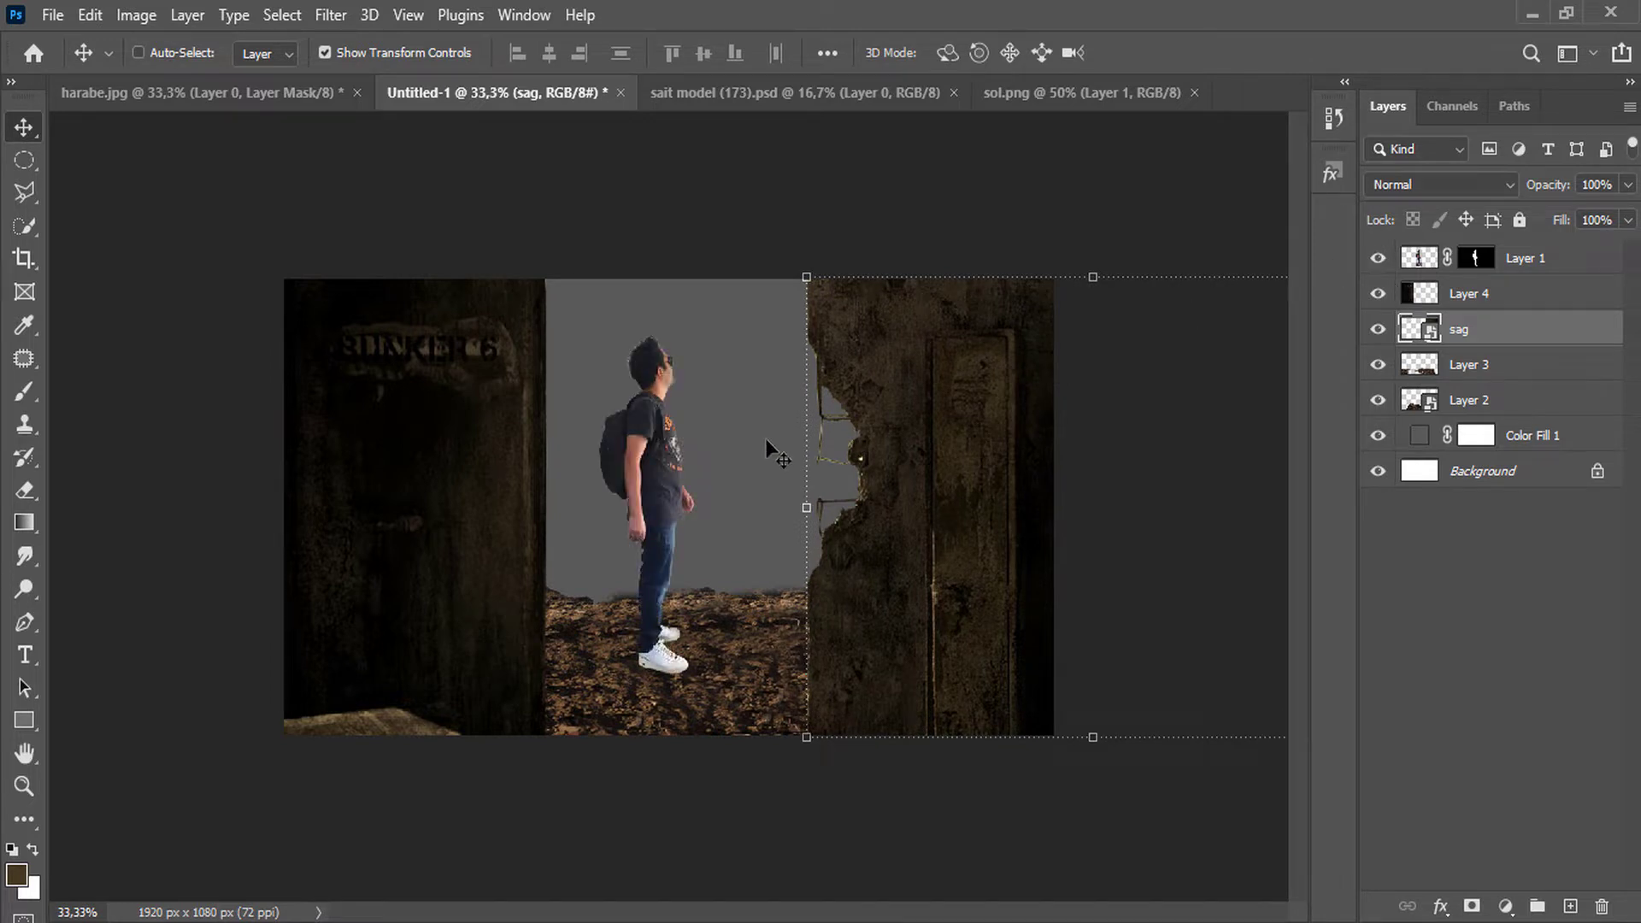
# Place the column 704 rubble below the cloned soil layer, scale it down, and position it beside the broken right wall.
pyautogui.hotkey('ctrl', 'v')
pyautogui.moveTo(1479, 329); pyautogui.dragTo(1515, 408)
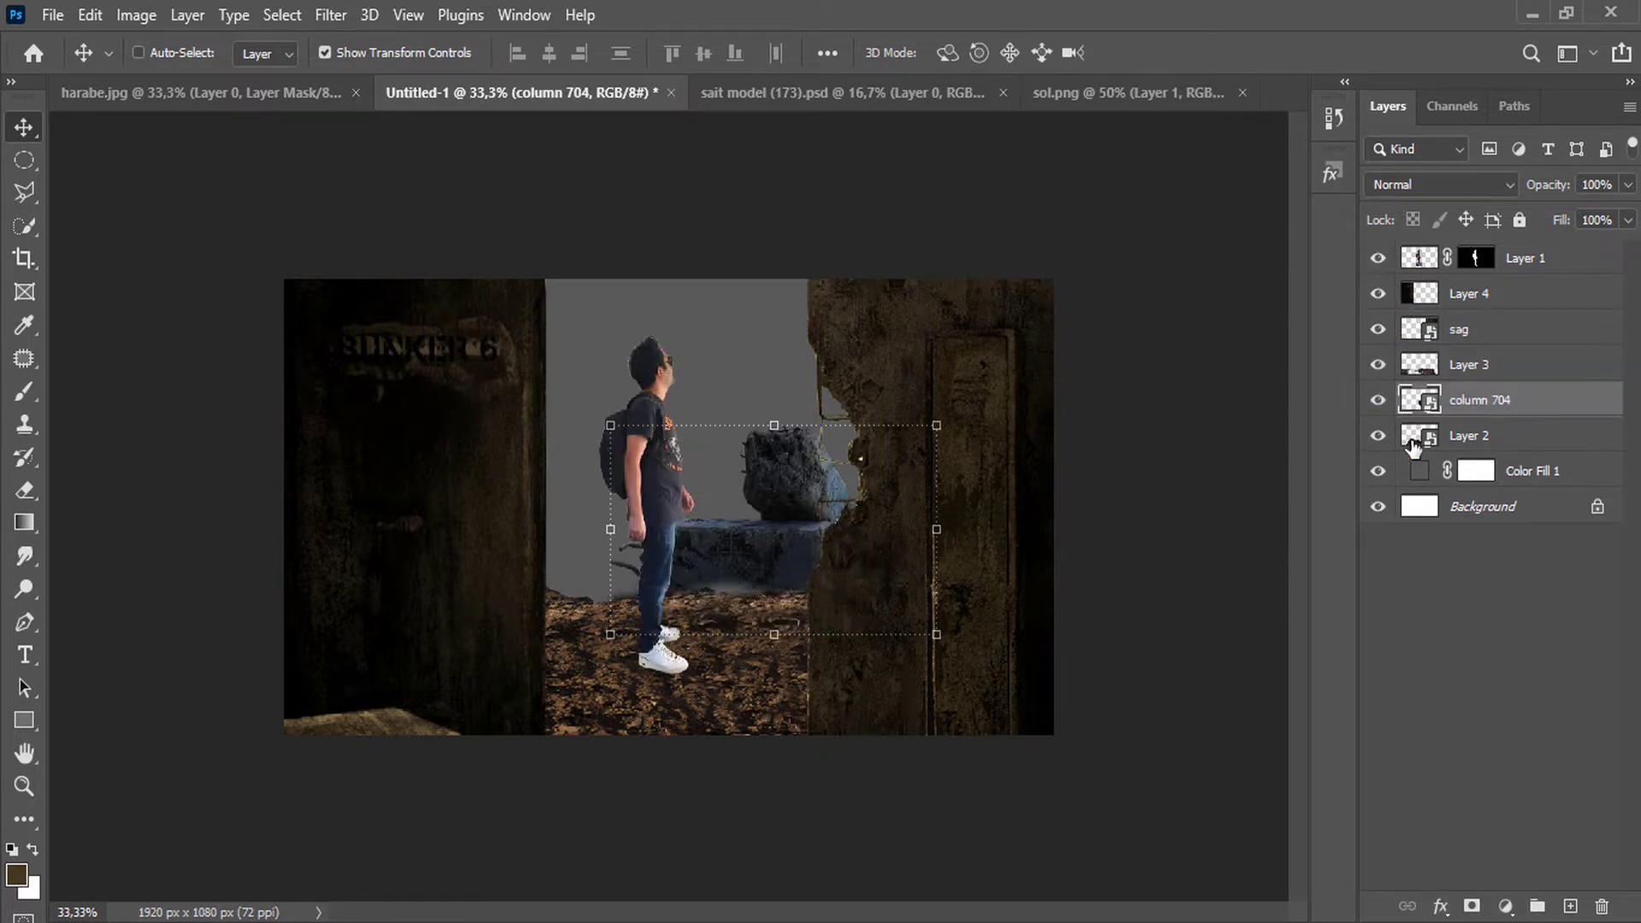
pyautogui.moveTo(608, 425); pyautogui.dragTo(643, 451)
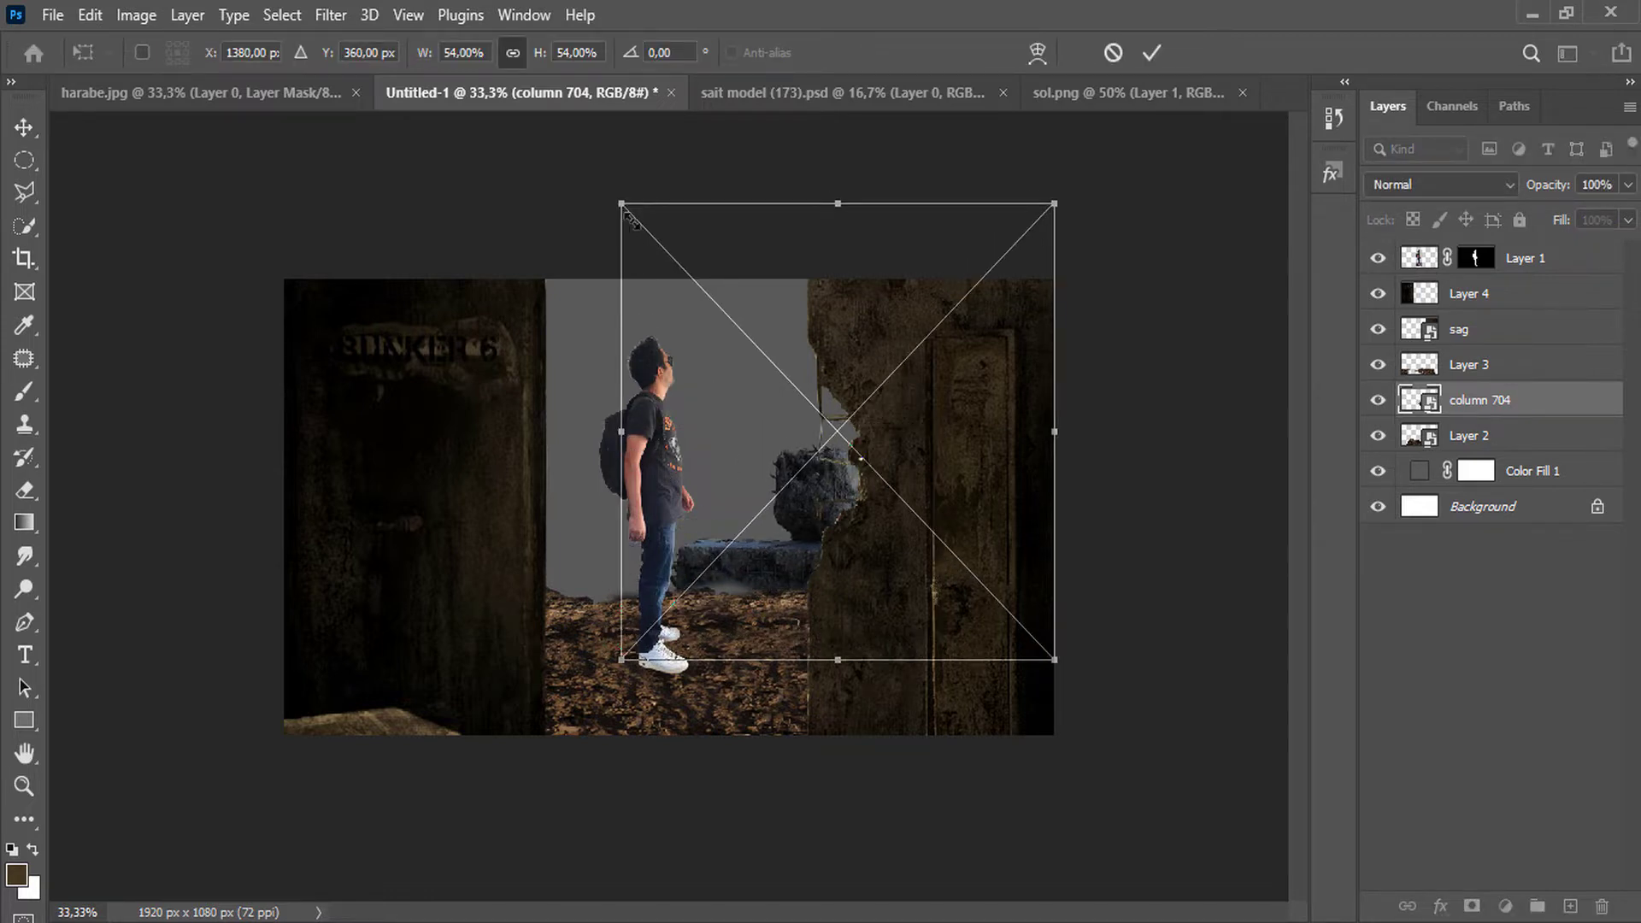
pyautogui.moveTo(630, 218); pyautogui.dragTo(711, 348)
pyautogui.moveTo(781, 516); pyautogui.dragTo(711, 484)
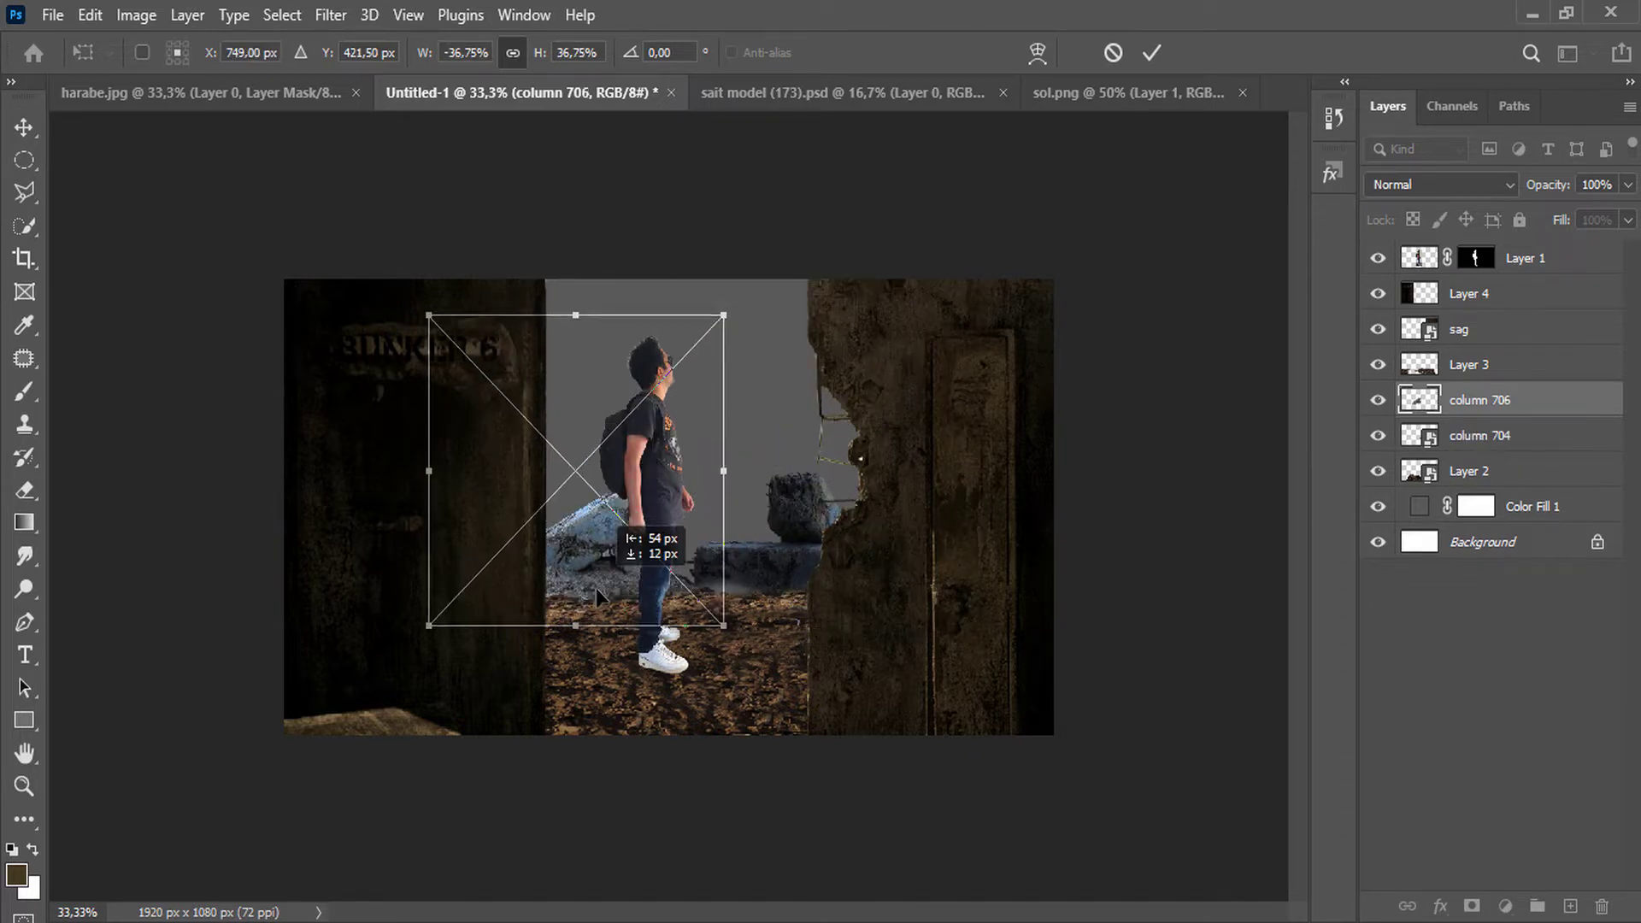
# Position the column 706 rubble behind the man, partly hidden by the left wall, and commit its placement.
pyautogui.moveTo(598, 589); pyautogui.dragTo(539, 608)
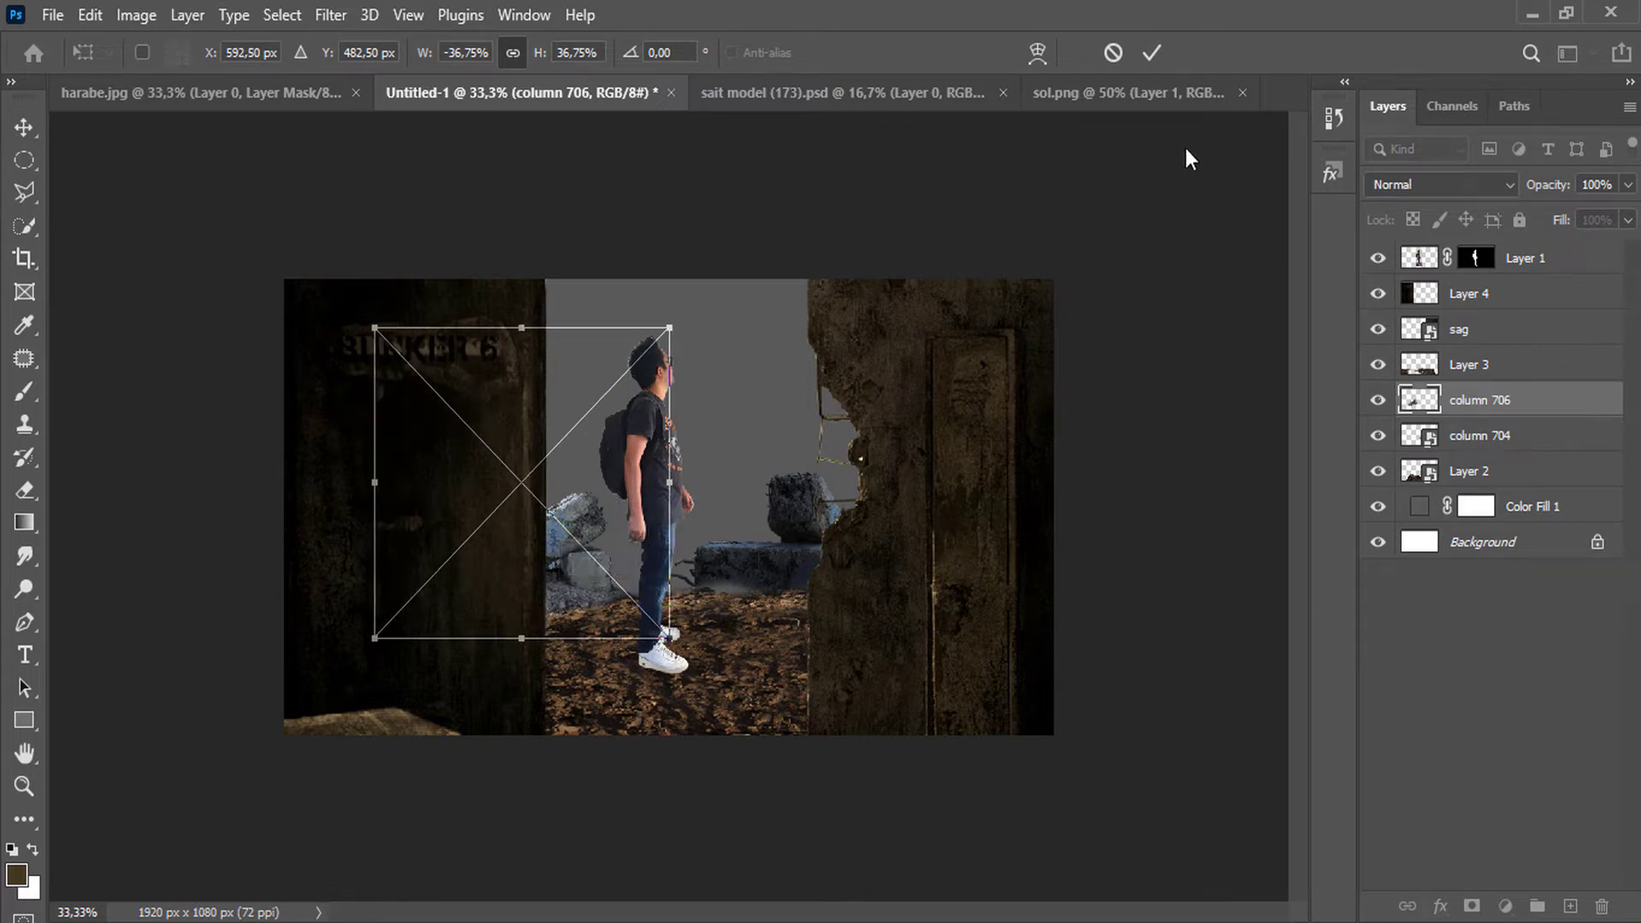
pyautogui.click(1152, 54)
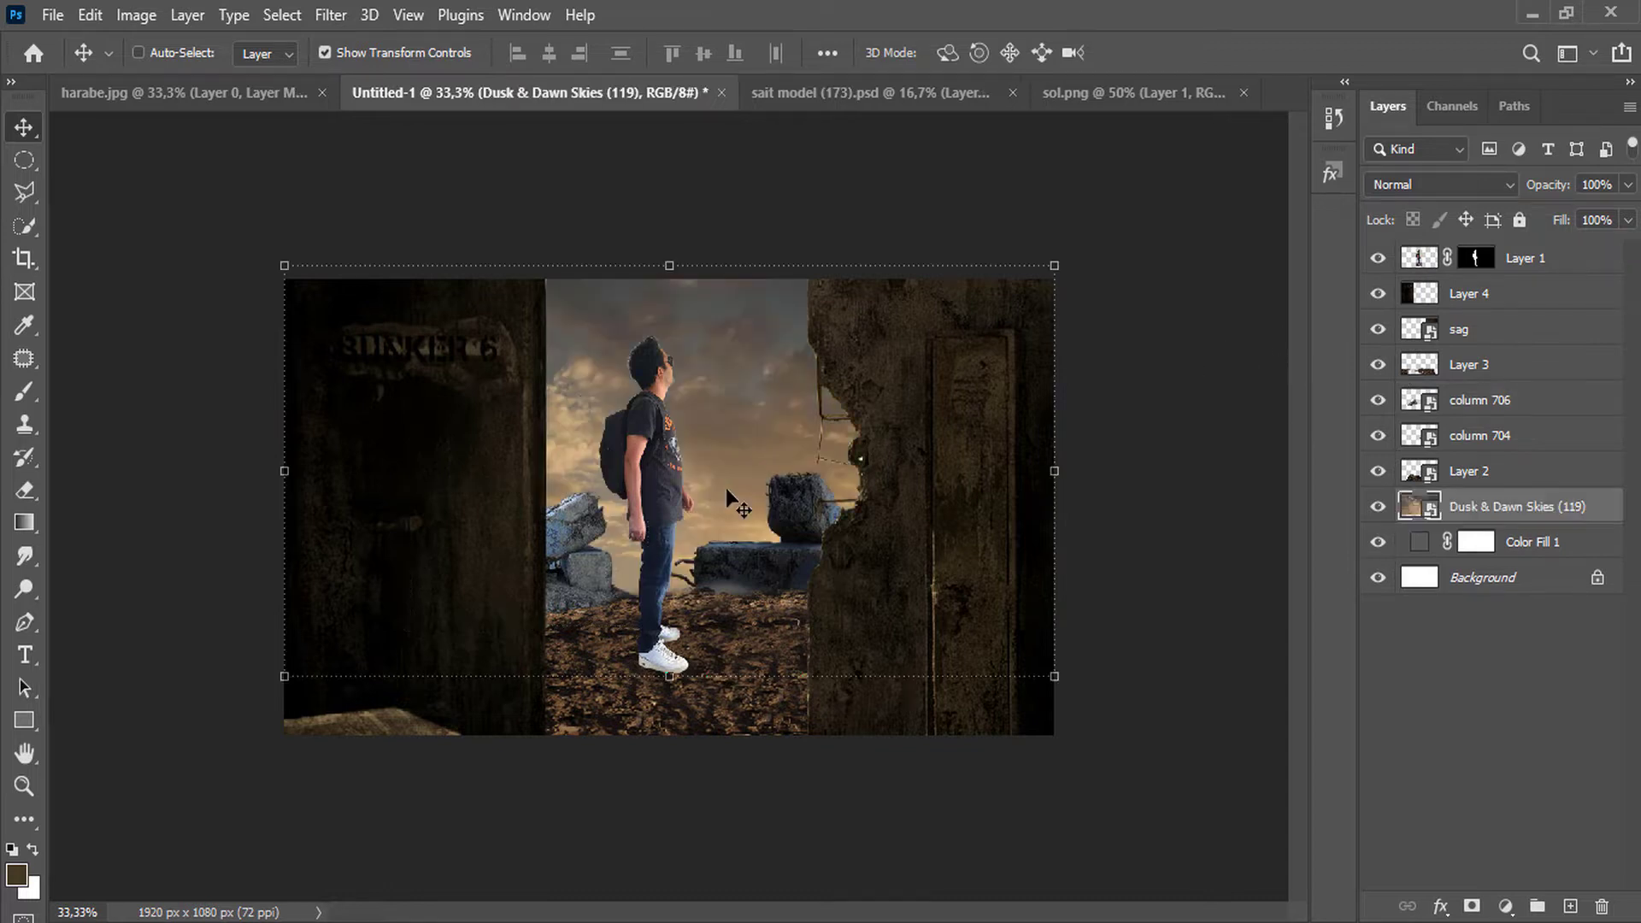
# Move the Dusk & Dawn Skies (119) image up and left so its brighter clouds fill the gap between the walls.
pyautogui.moveTo(725, 491); pyautogui.dragTo(639, 419)
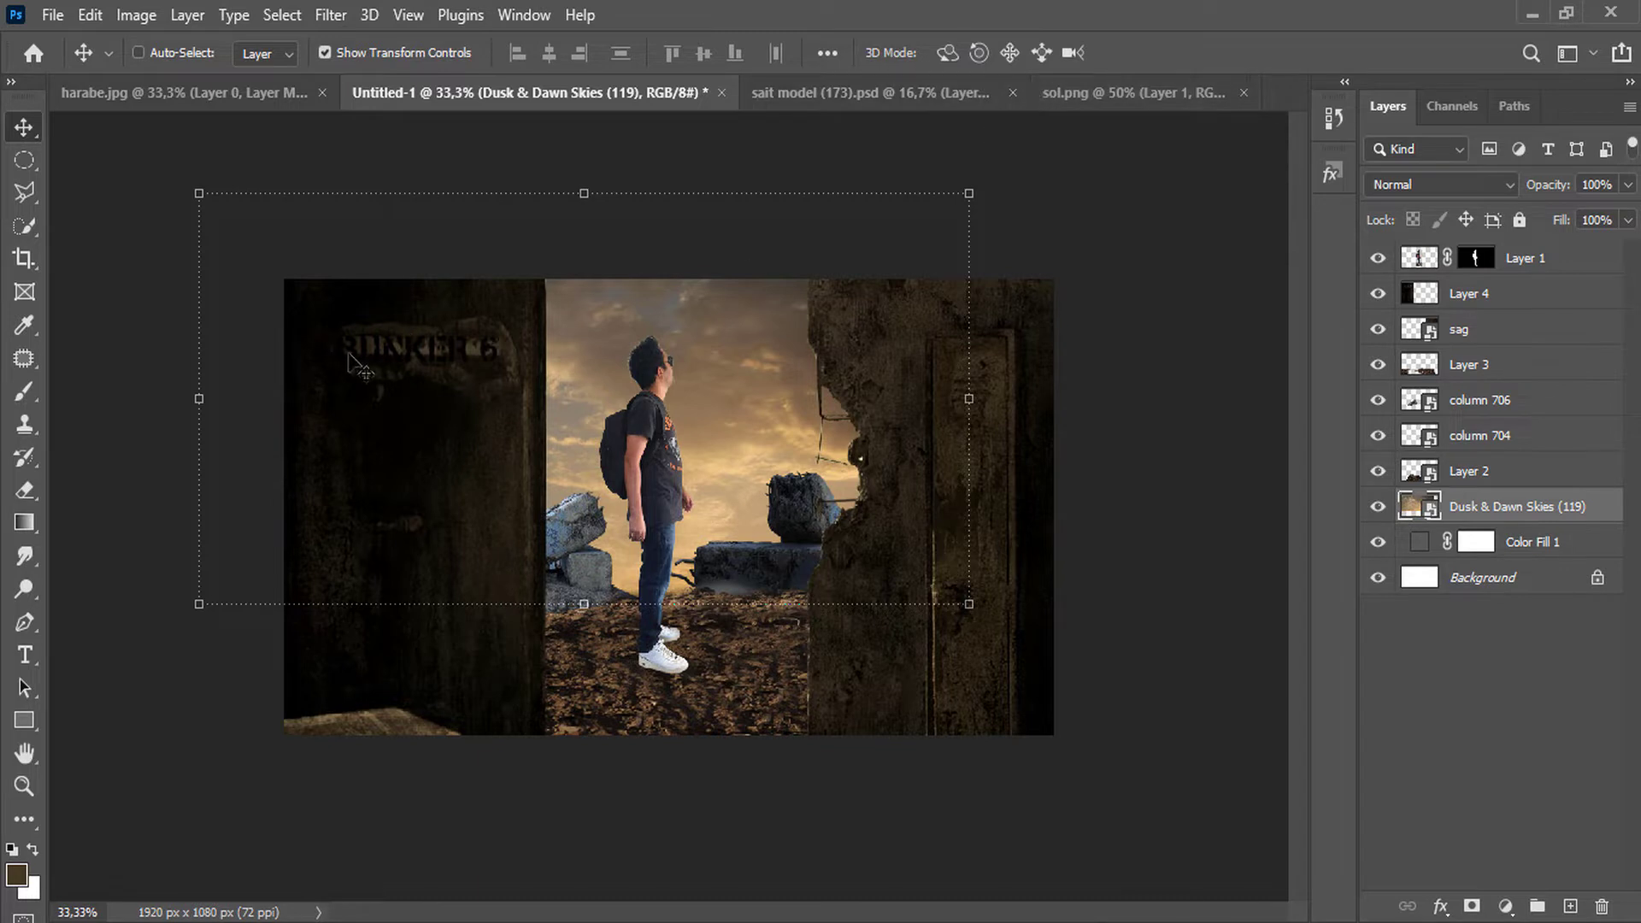
pyautogui.click(24, 159)
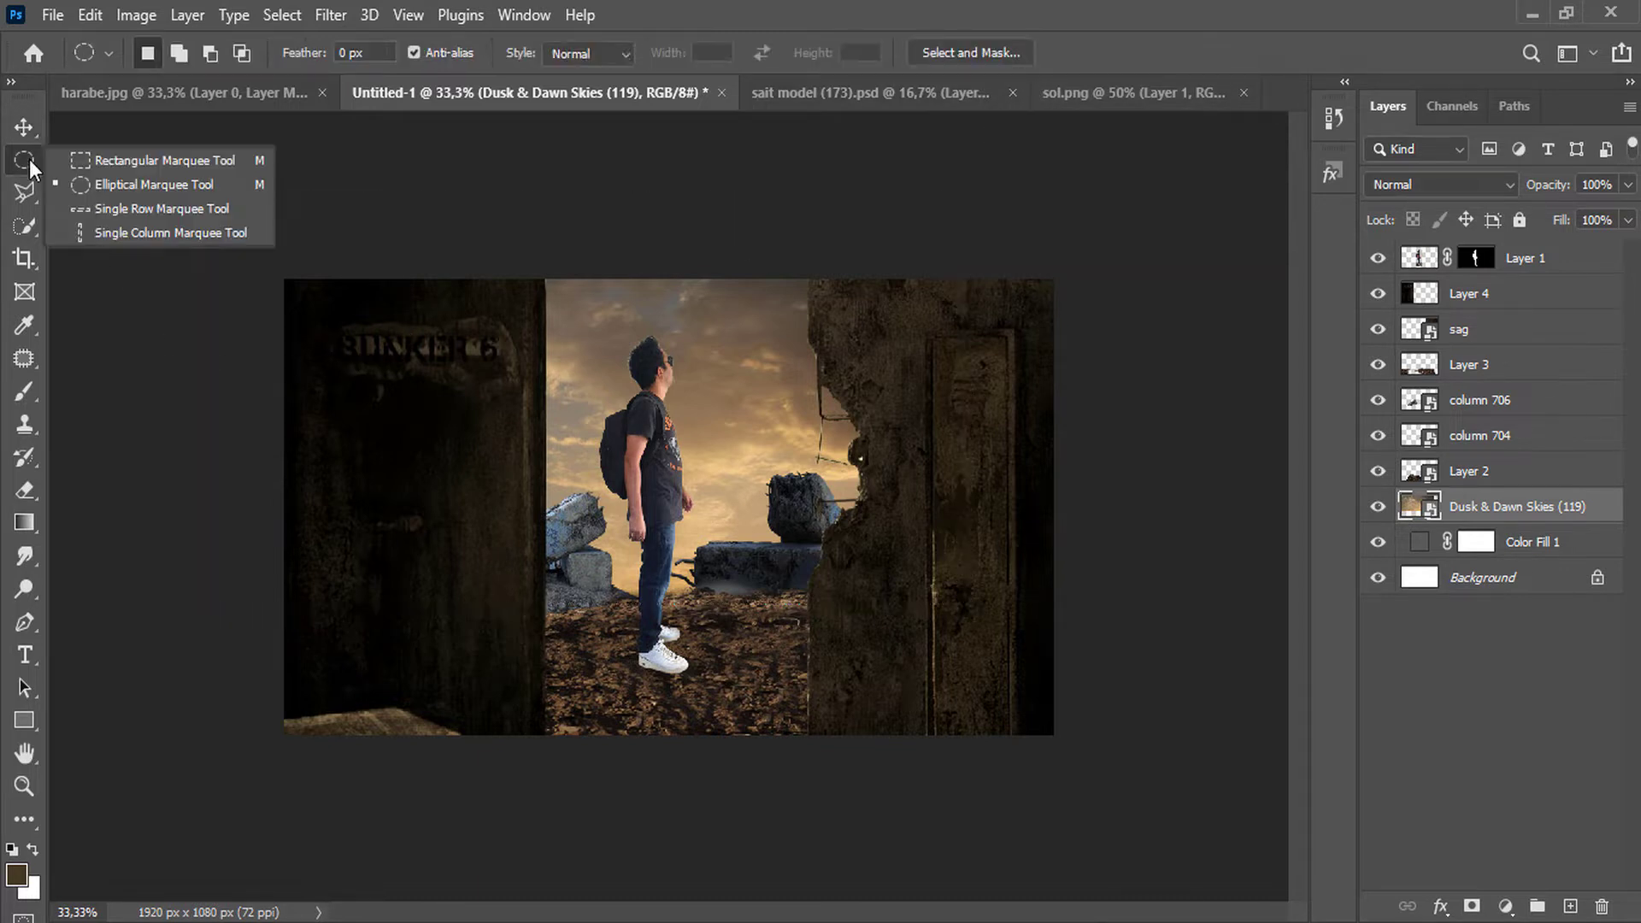
pyautogui.click(1504, 484)
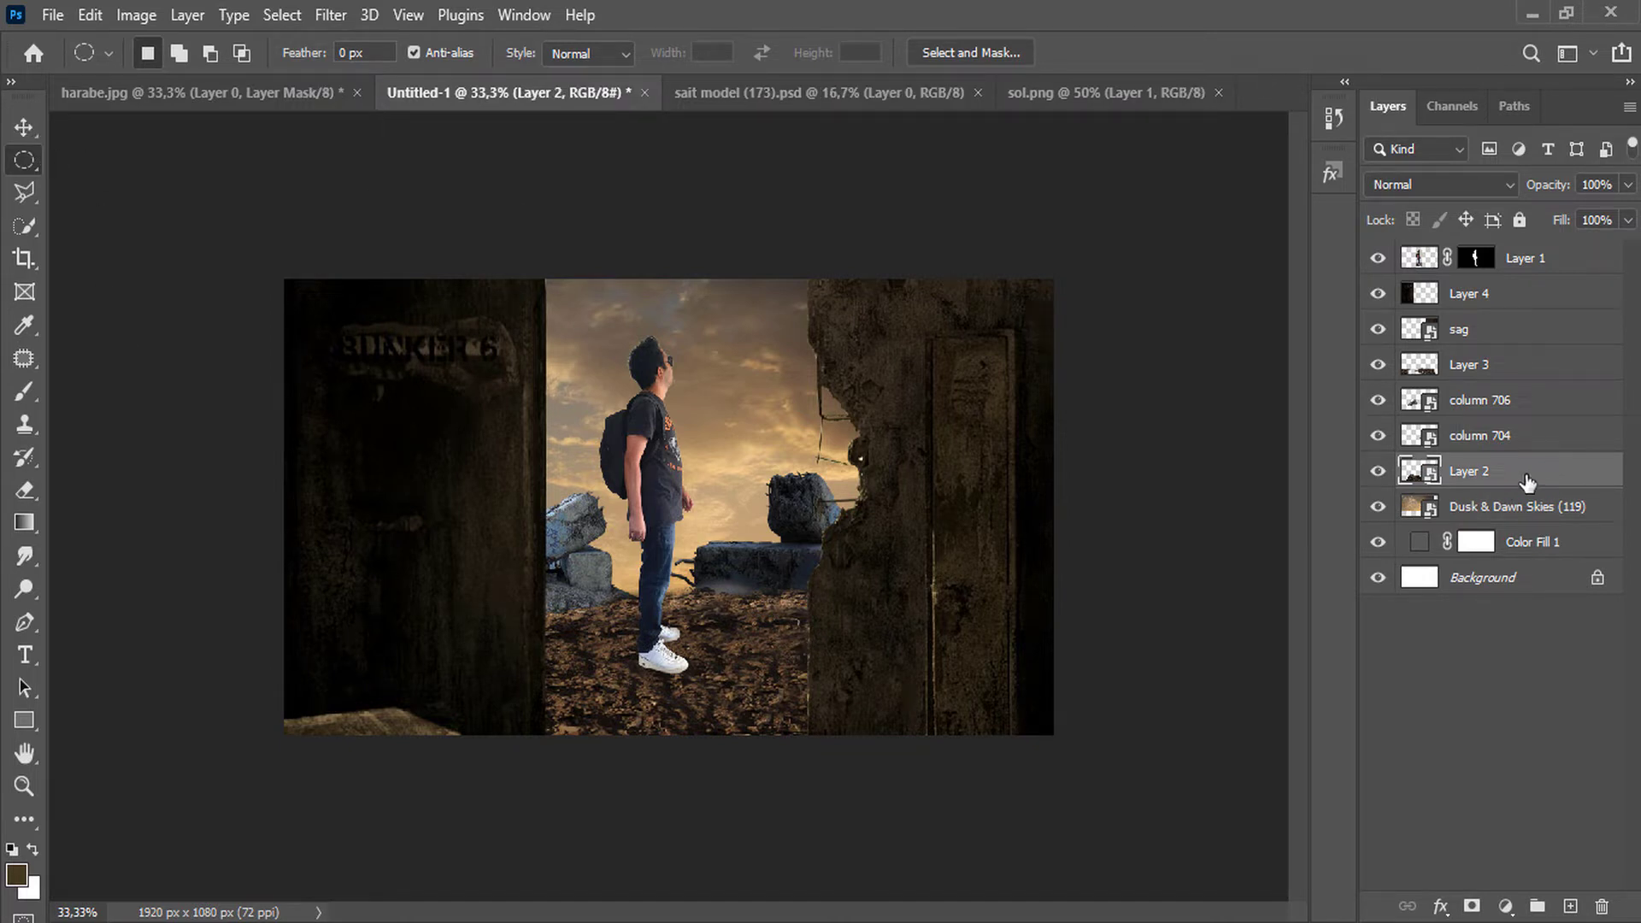
pyautogui.press('v')
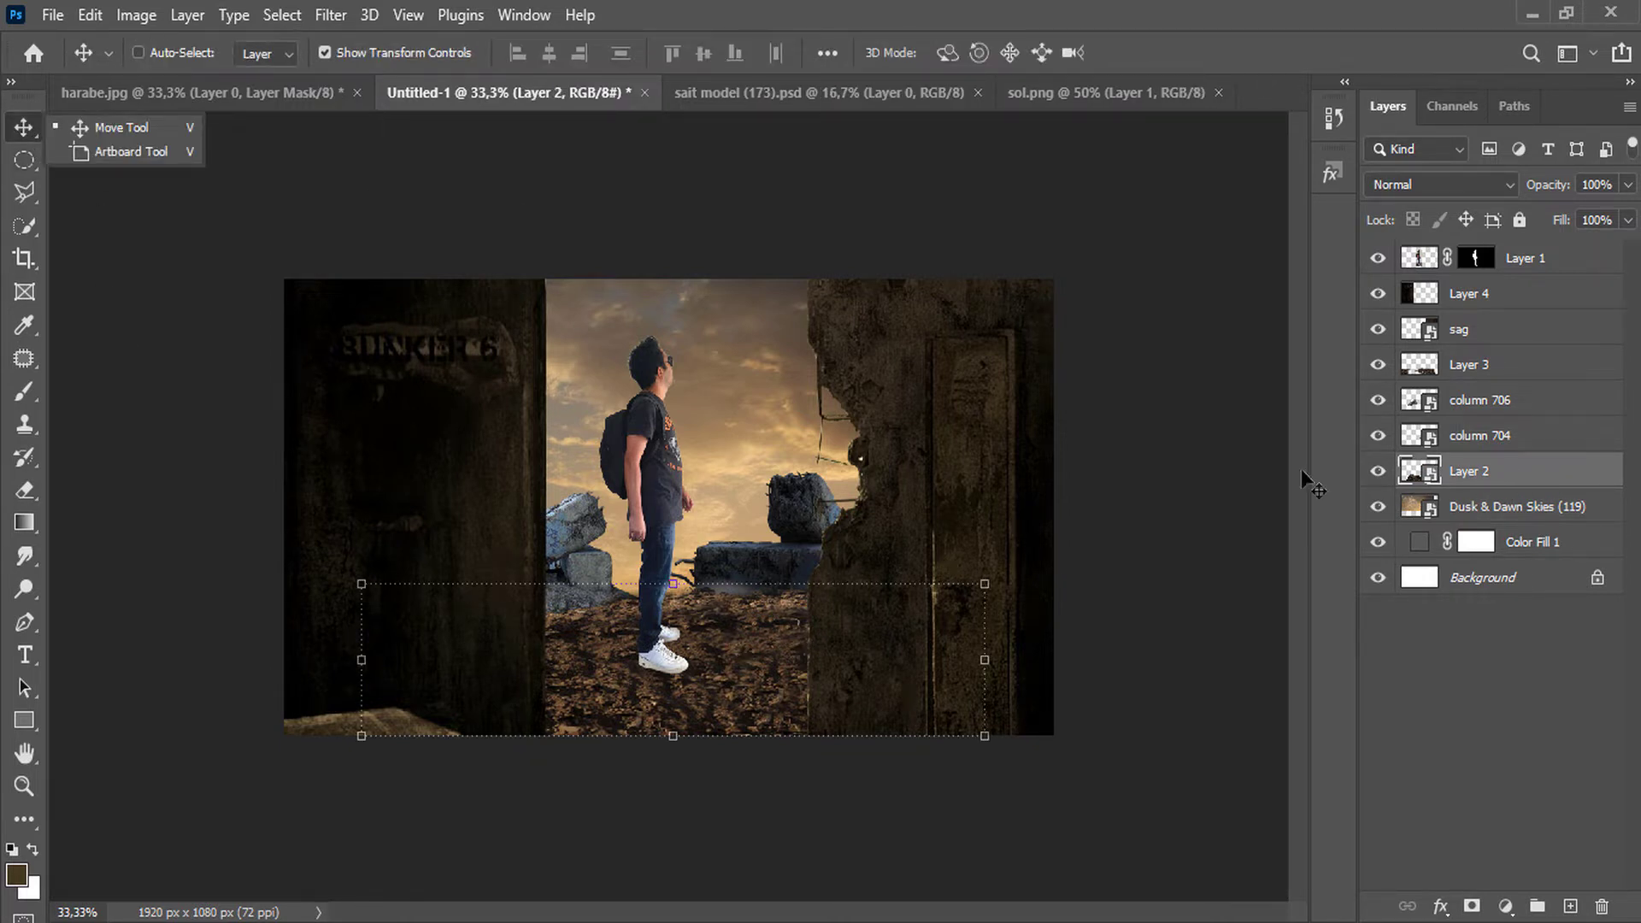
pyautogui.keyDown('ctrl'); pyautogui.click(1503, 438); pyautogui.keyUp('ctrl')
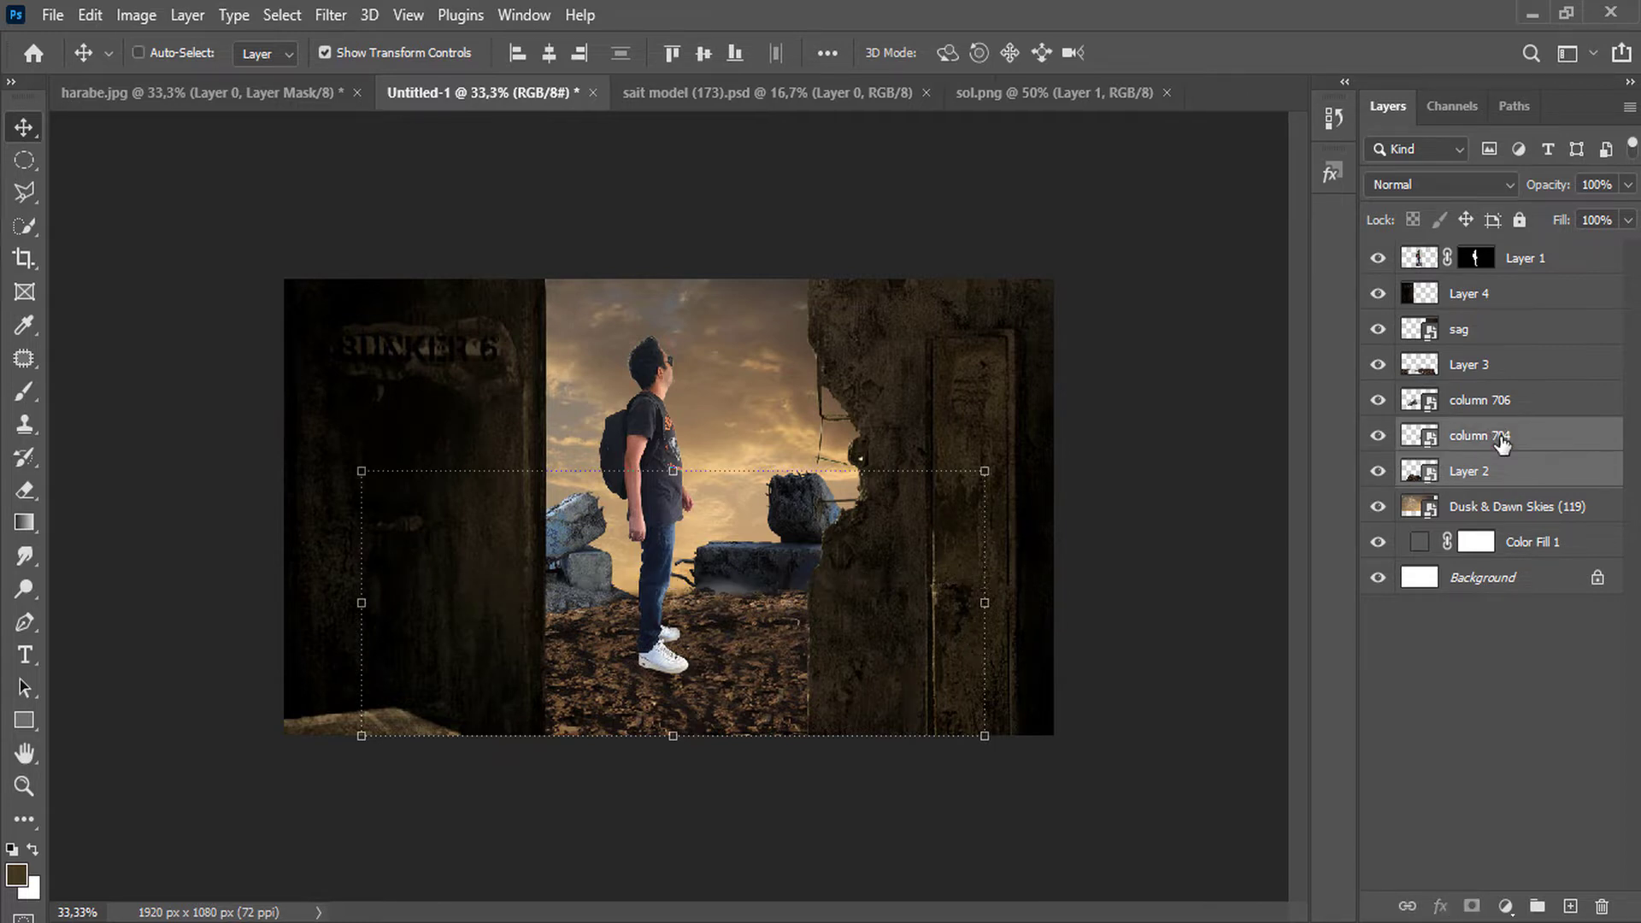
pyautogui.moveTo(758, 631); pyautogui.dragTo(701, 643)
pyautogui.hotkey('ctrl', 'z')
pyautogui.click(1513, 472)
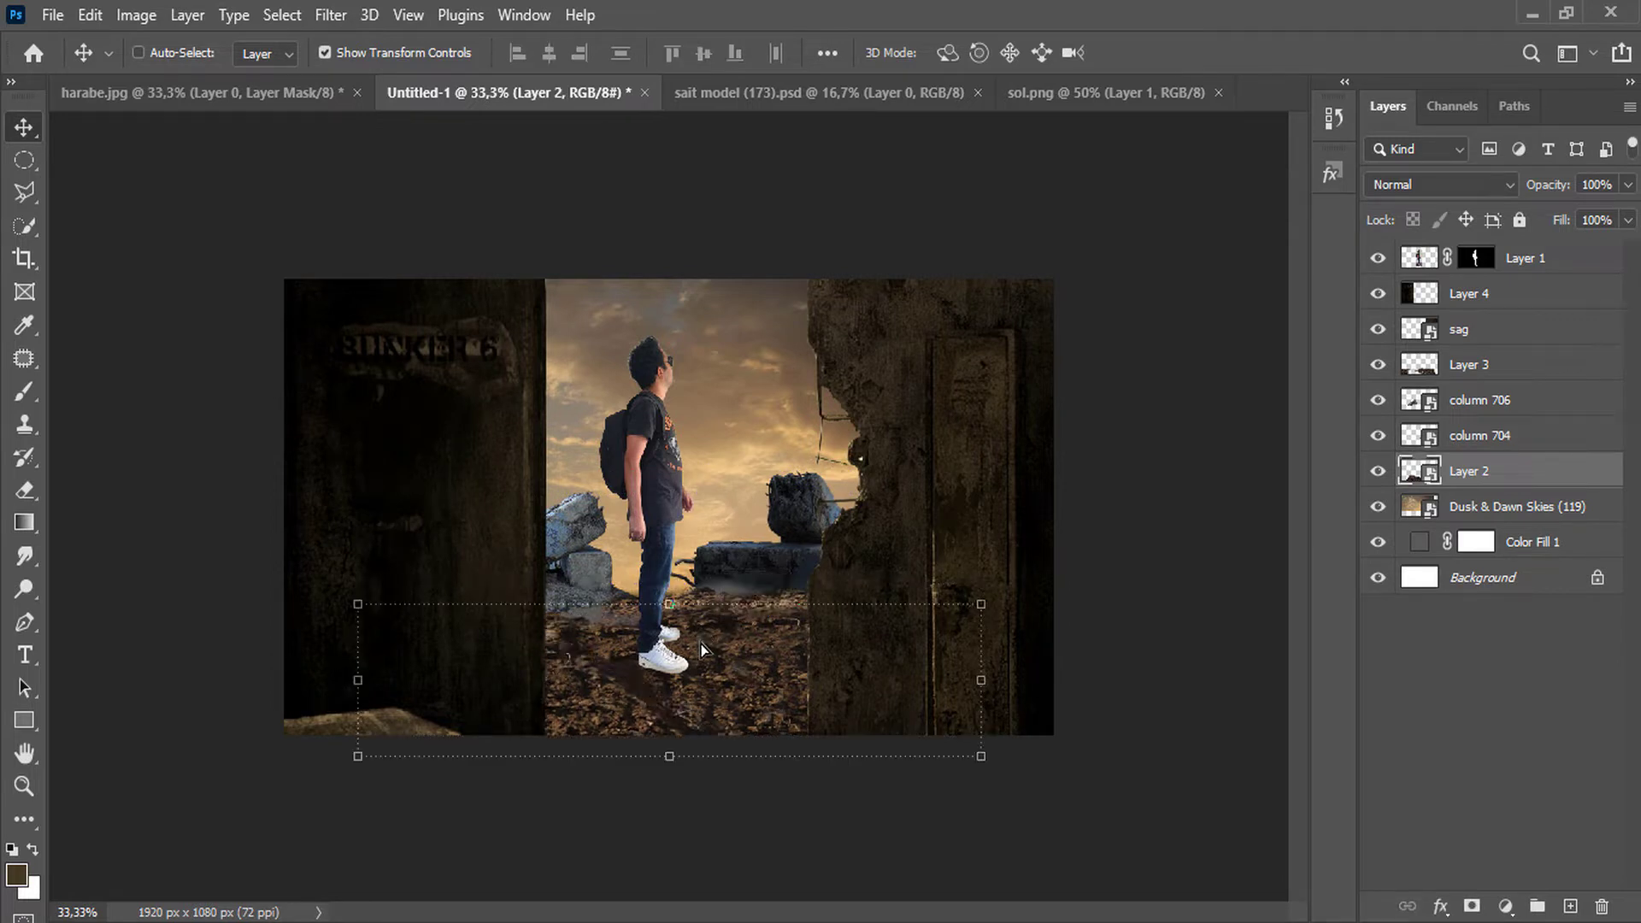
pyautogui.hotkey('ctrl', 'z')
# Stack Layer 3 directly above Layer 2 and shift both soil layers together down and slightly right.
pyautogui.moveTo(1519, 366); pyautogui.dragTo(1499, 463)
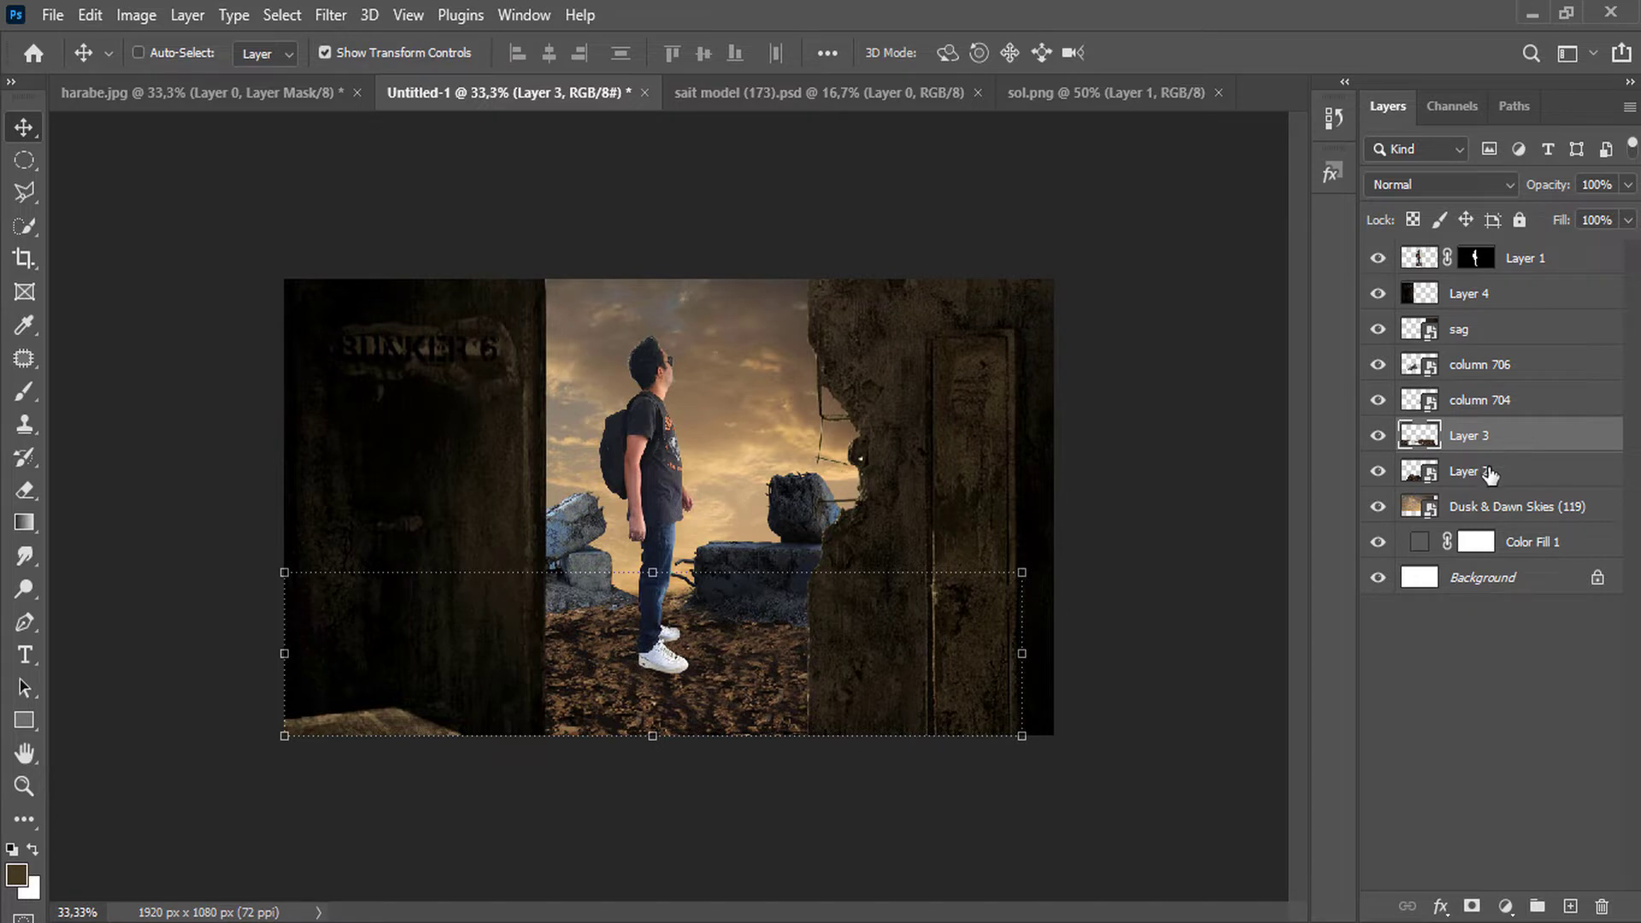
pyautogui.keyDown('ctrl'); pyautogui.click(1489, 473); pyautogui.keyUp('ctrl')
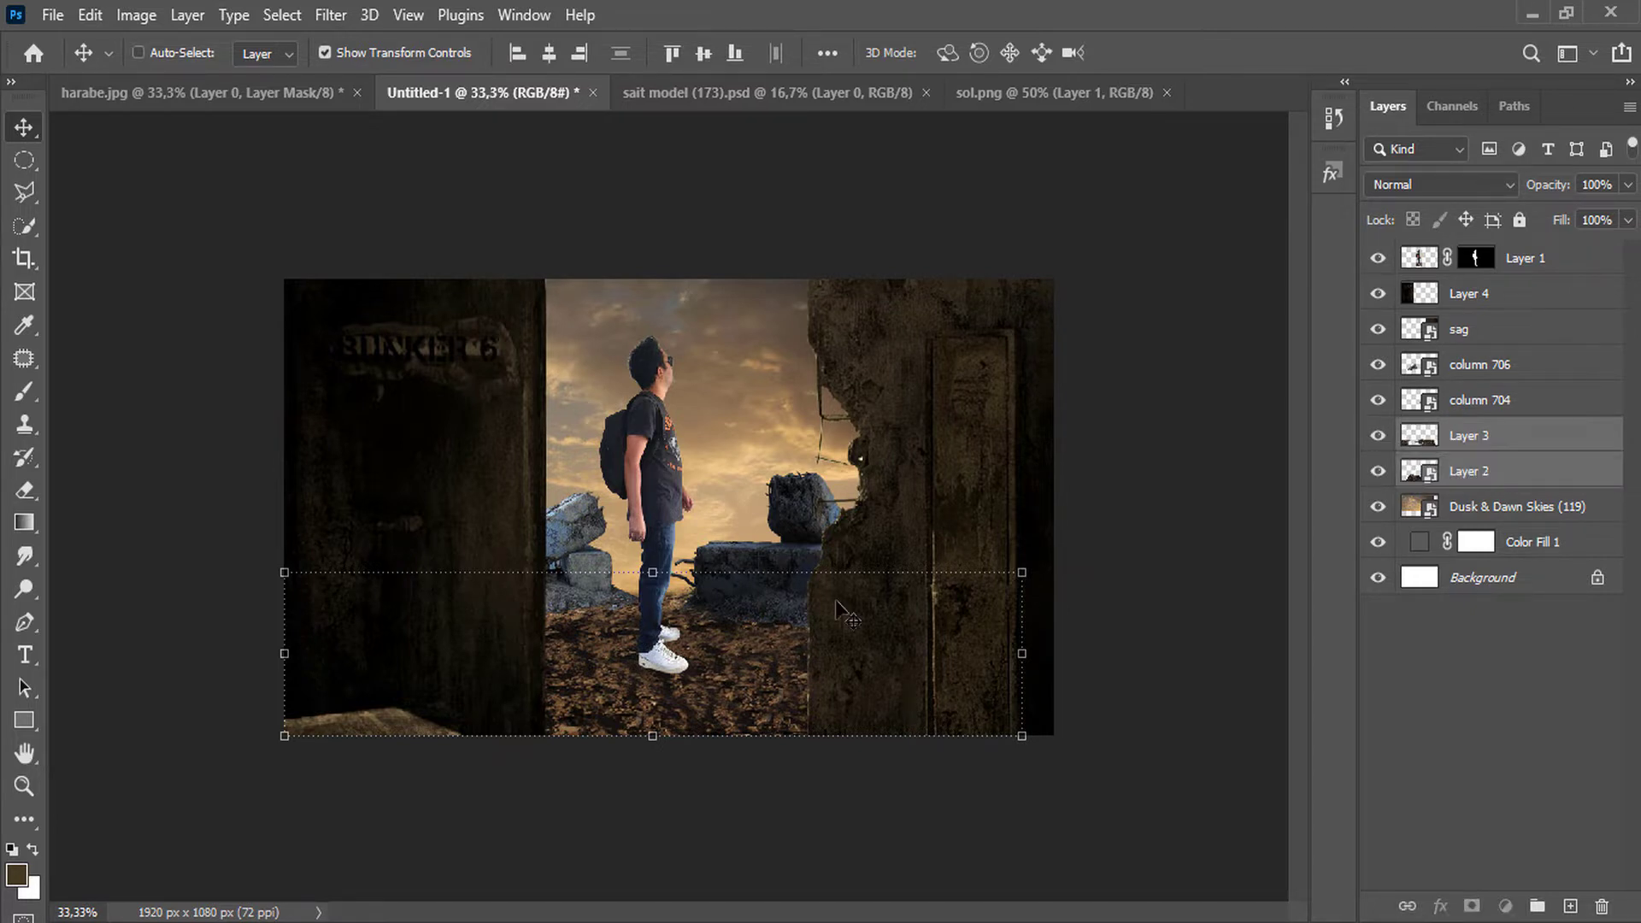
pyautogui.moveTo(702, 665); pyautogui.dragTo(713, 687)
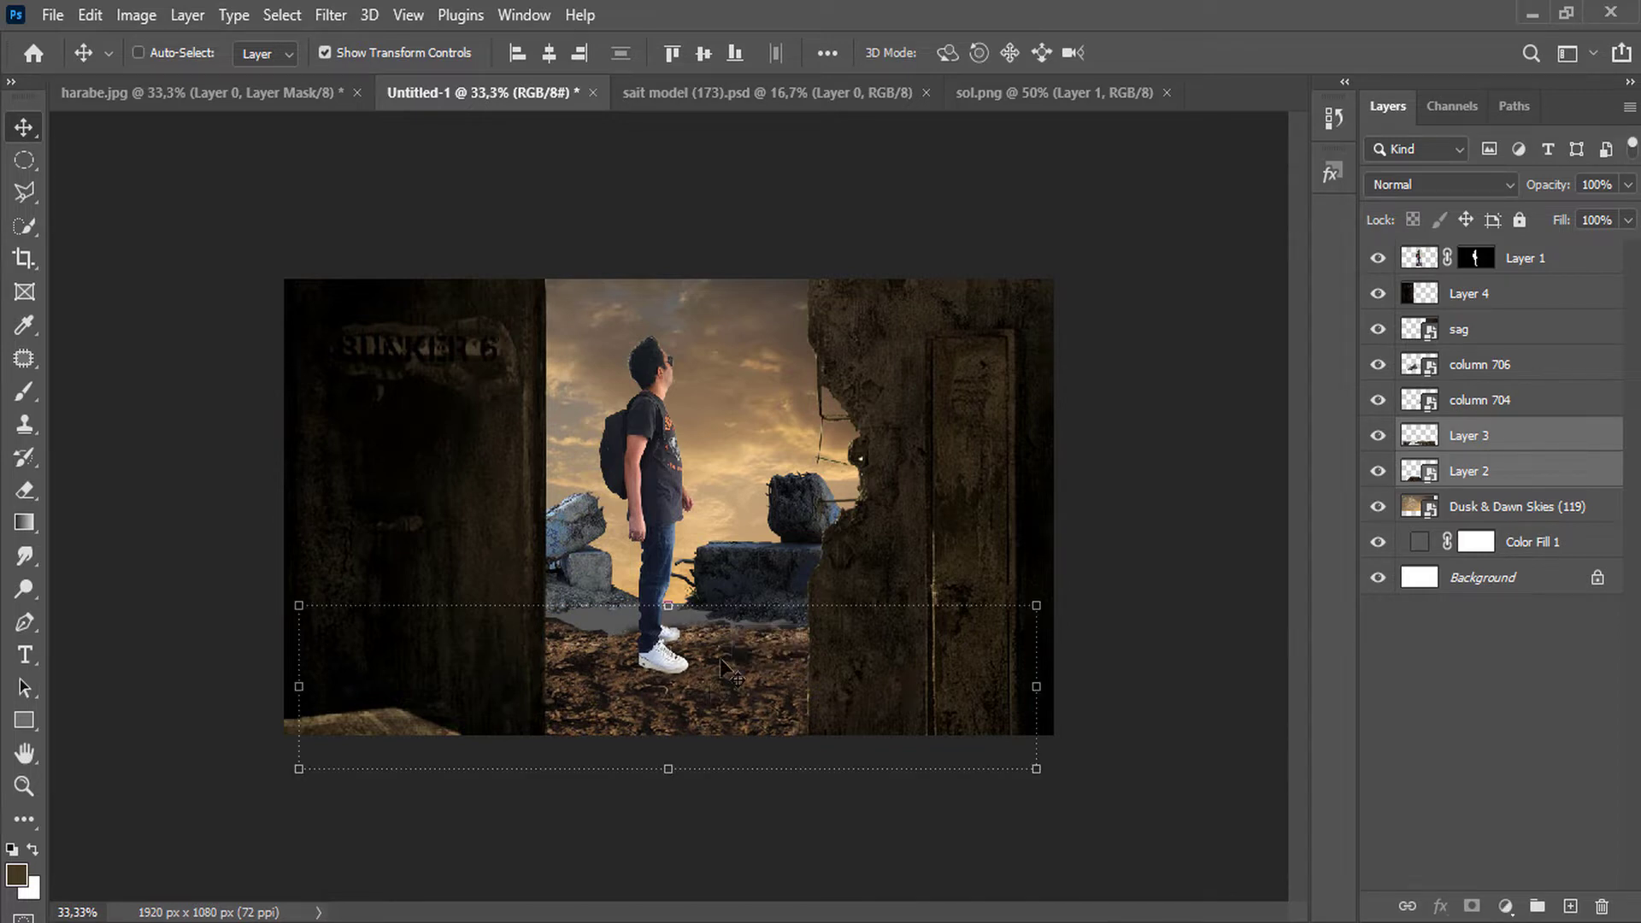
# Enlarge the sehir city image, commit it, and place it below Layer 2, shifted so its skyline fills the gap behind the rubble.
pyautogui.moveTo(669, 526); pyautogui.dragTo(673, 567)
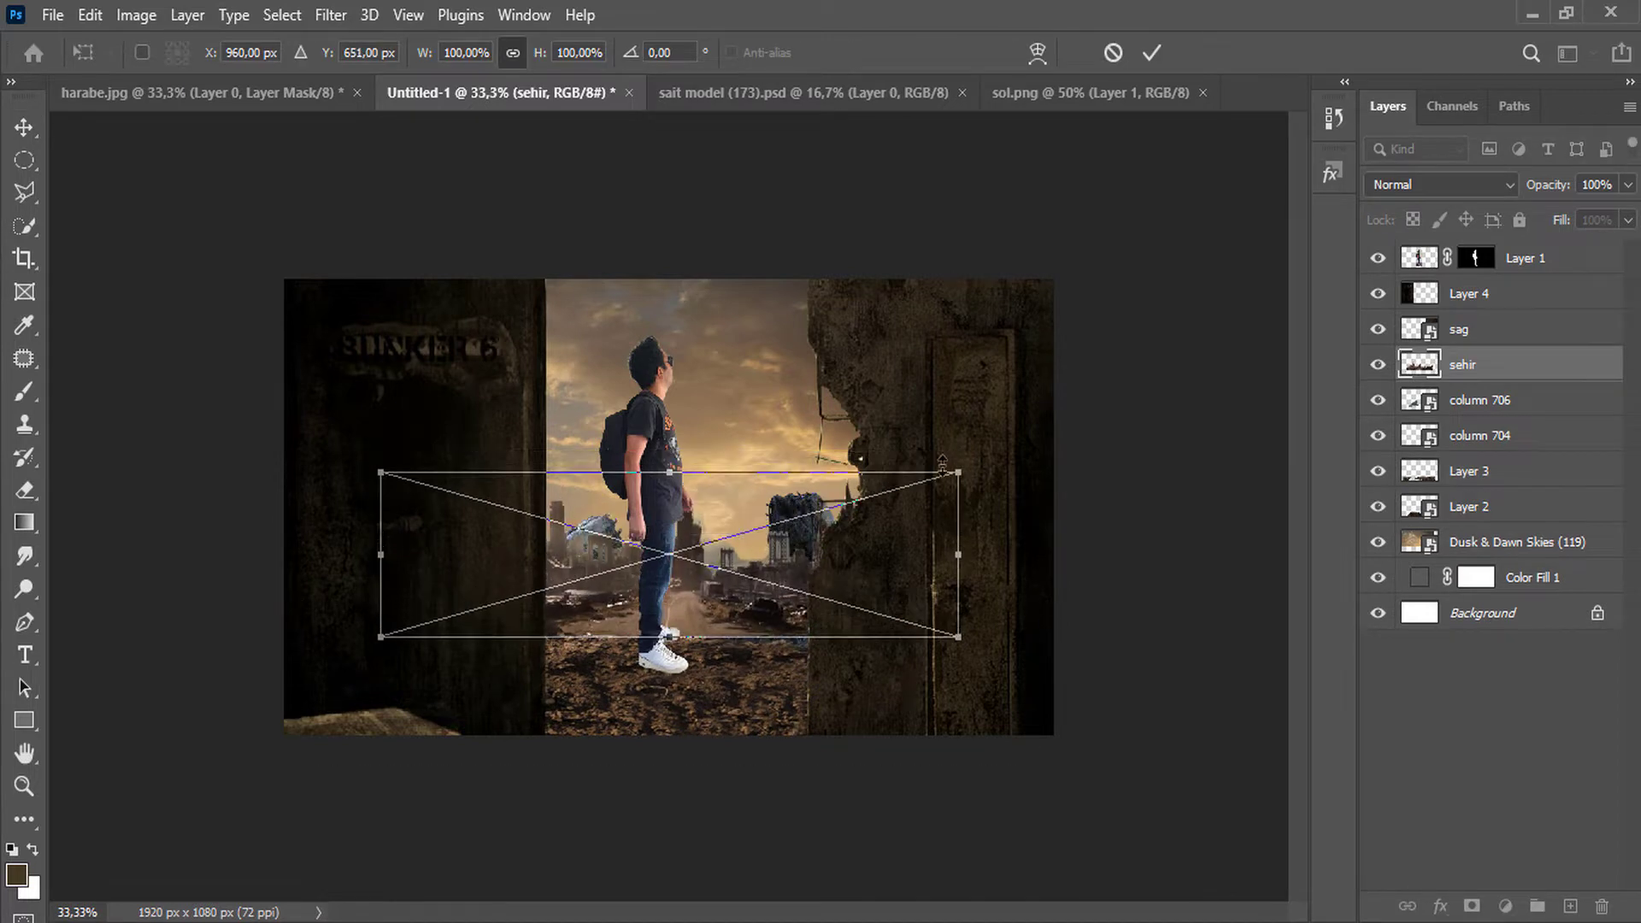
pyautogui.moveTo(956, 471); pyautogui.dragTo(1287, 229)
pyautogui.click(1159, 53)
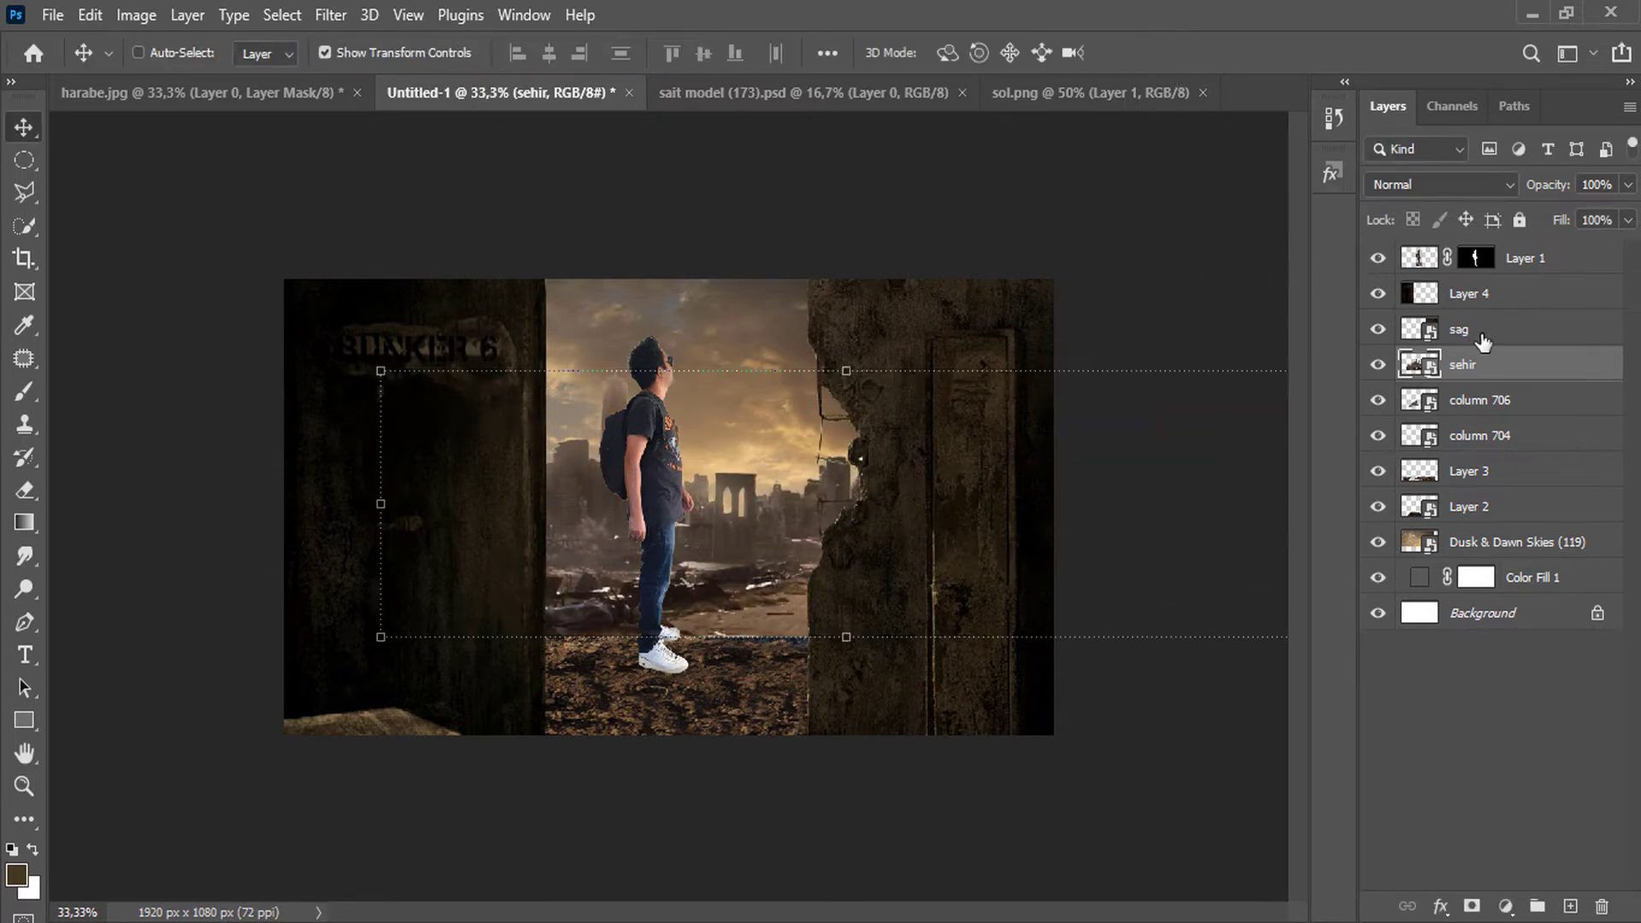
pyautogui.moveTo(1490, 366); pyautogui.dragTo(1487, 513)
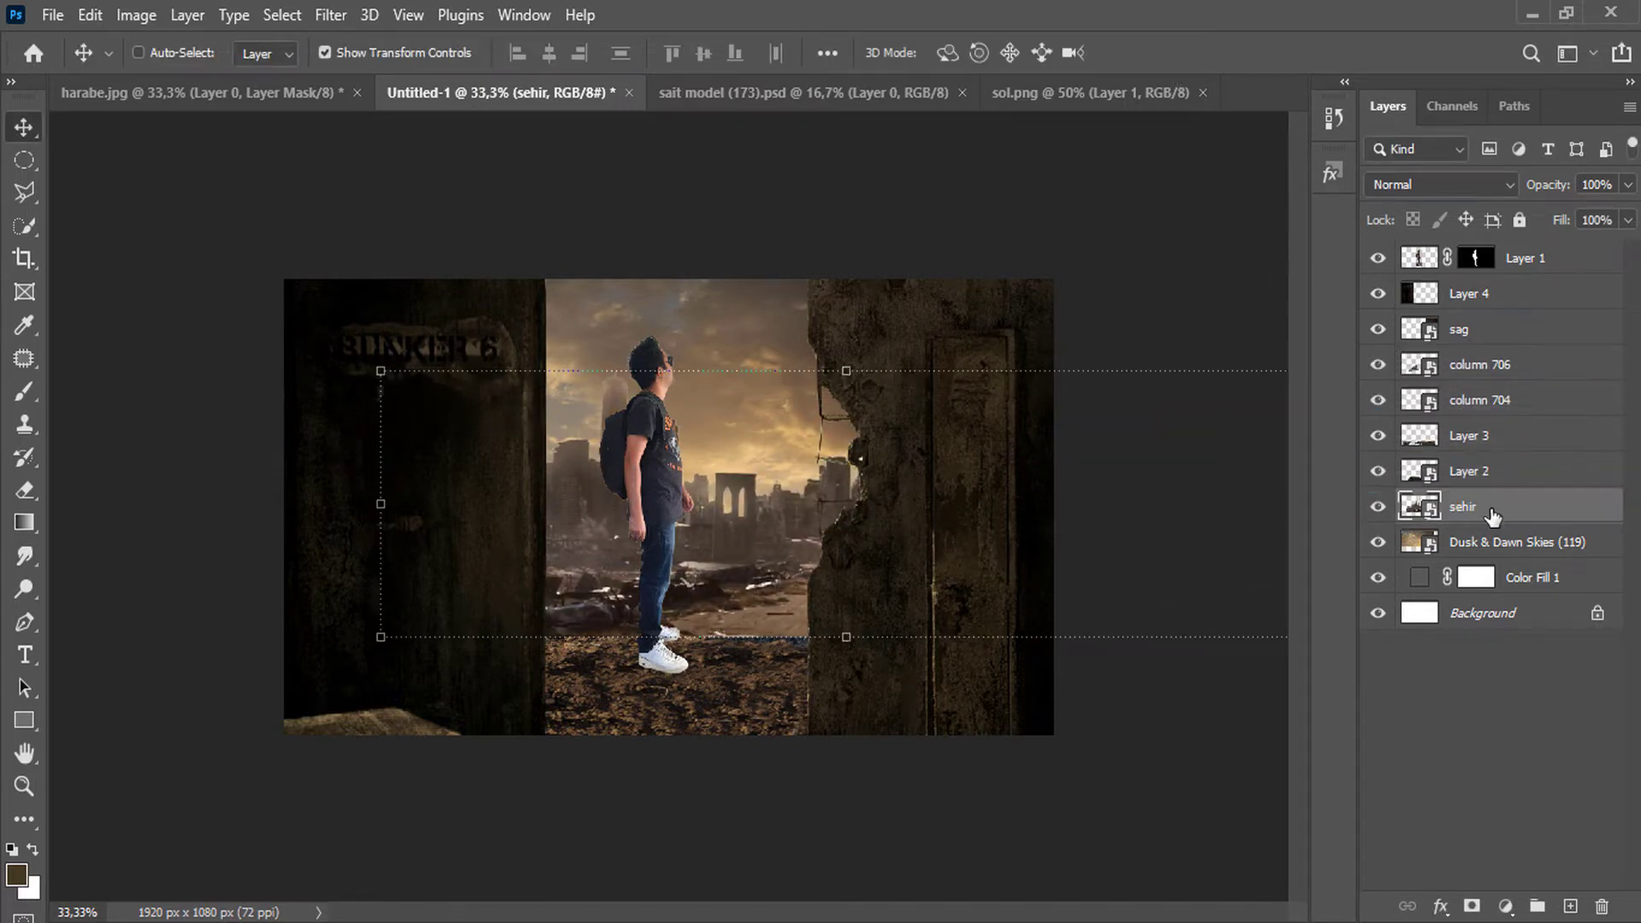
pyautogui.moveTo(746, 498); pyautogui.dragTo(706, 502)
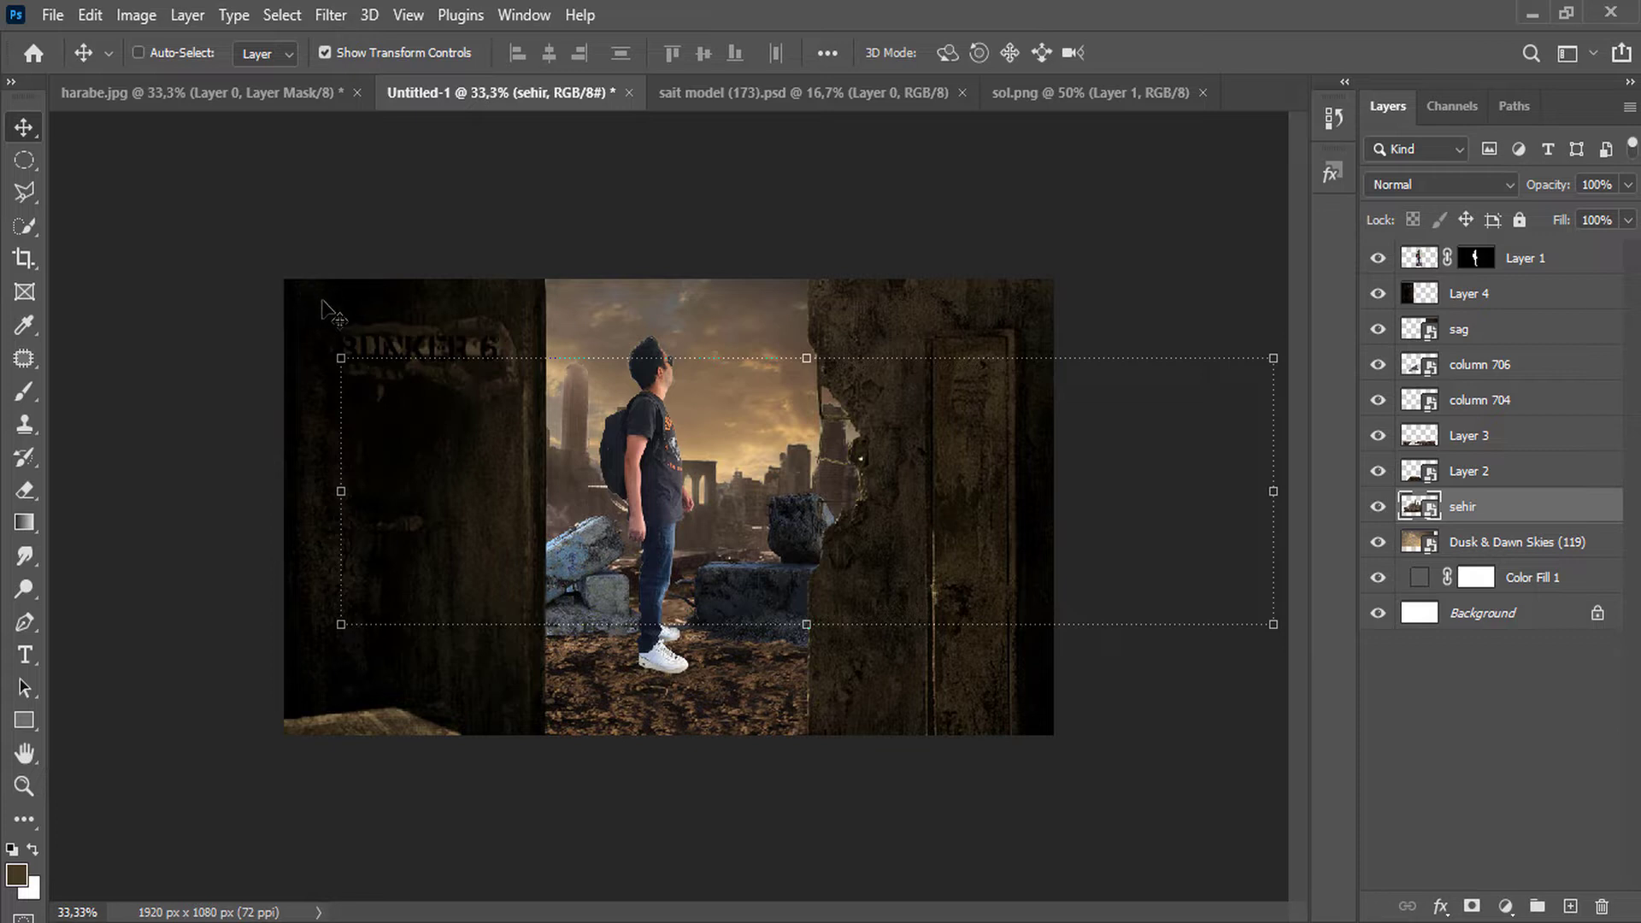
# Scale the sehir city to about 178.72%, rotate it about -2.02°, and reposition it between the walls.
pyautogui.moveTo(317, 355); pyautogui.dragTo(236, 351)
pyautogui.moveTo(588, 408); pyautogui.dragTo(670, 404)
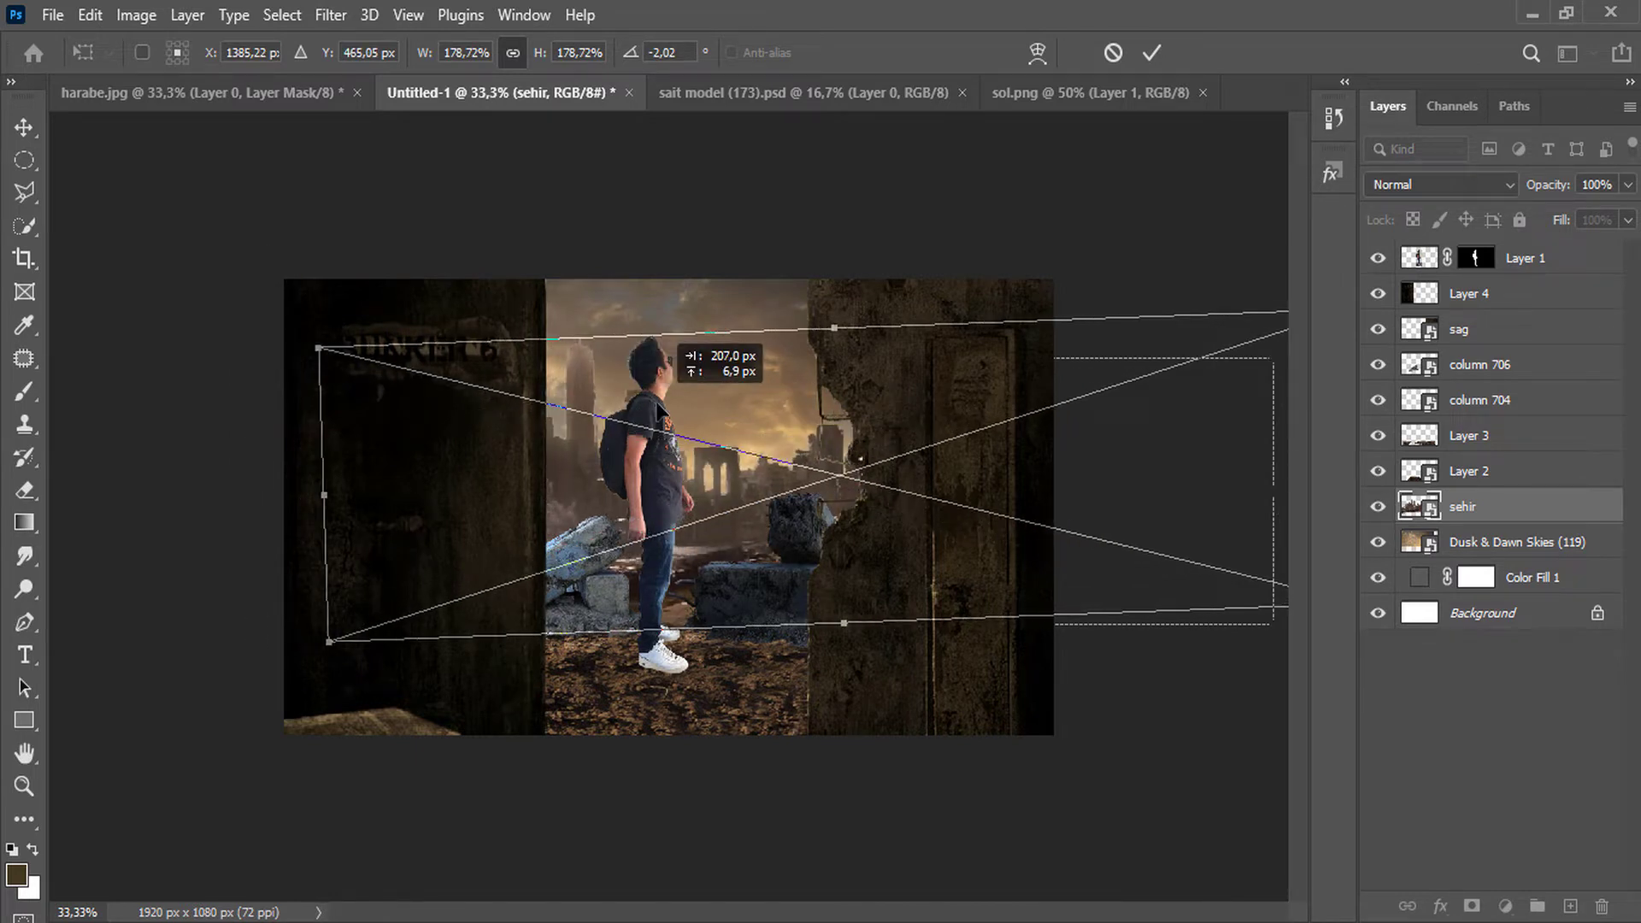
pyautogui.click(1161, 53)
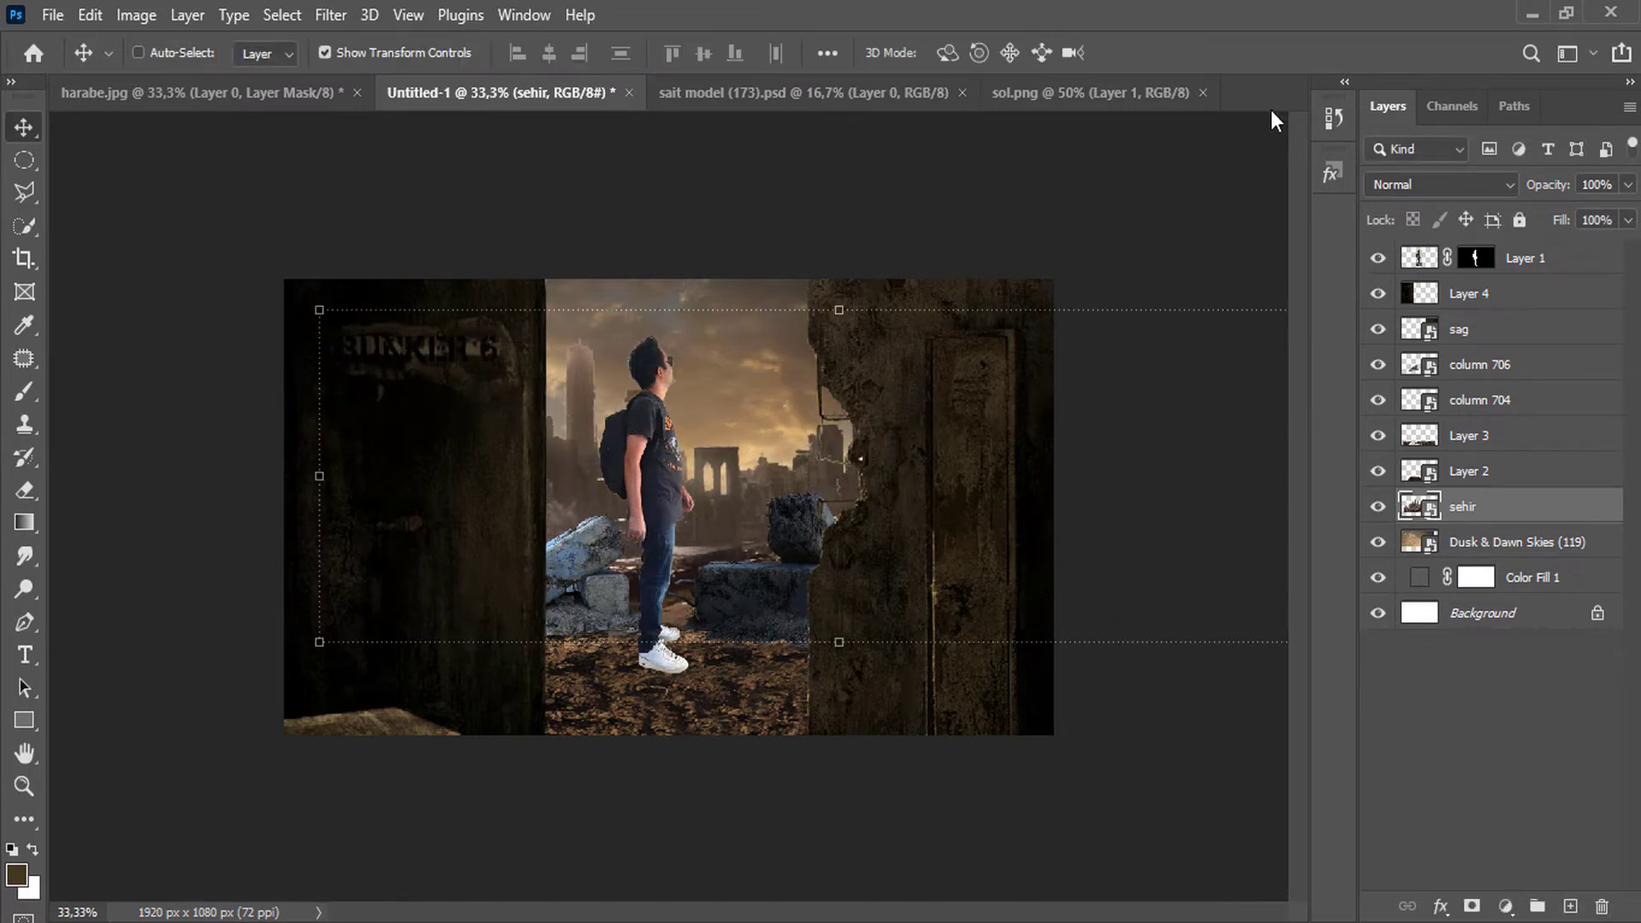
# Add an Inner Shadow layer style to the sehir city and set its size to 84 px.
pyautogui.rightClick(1529, 523)
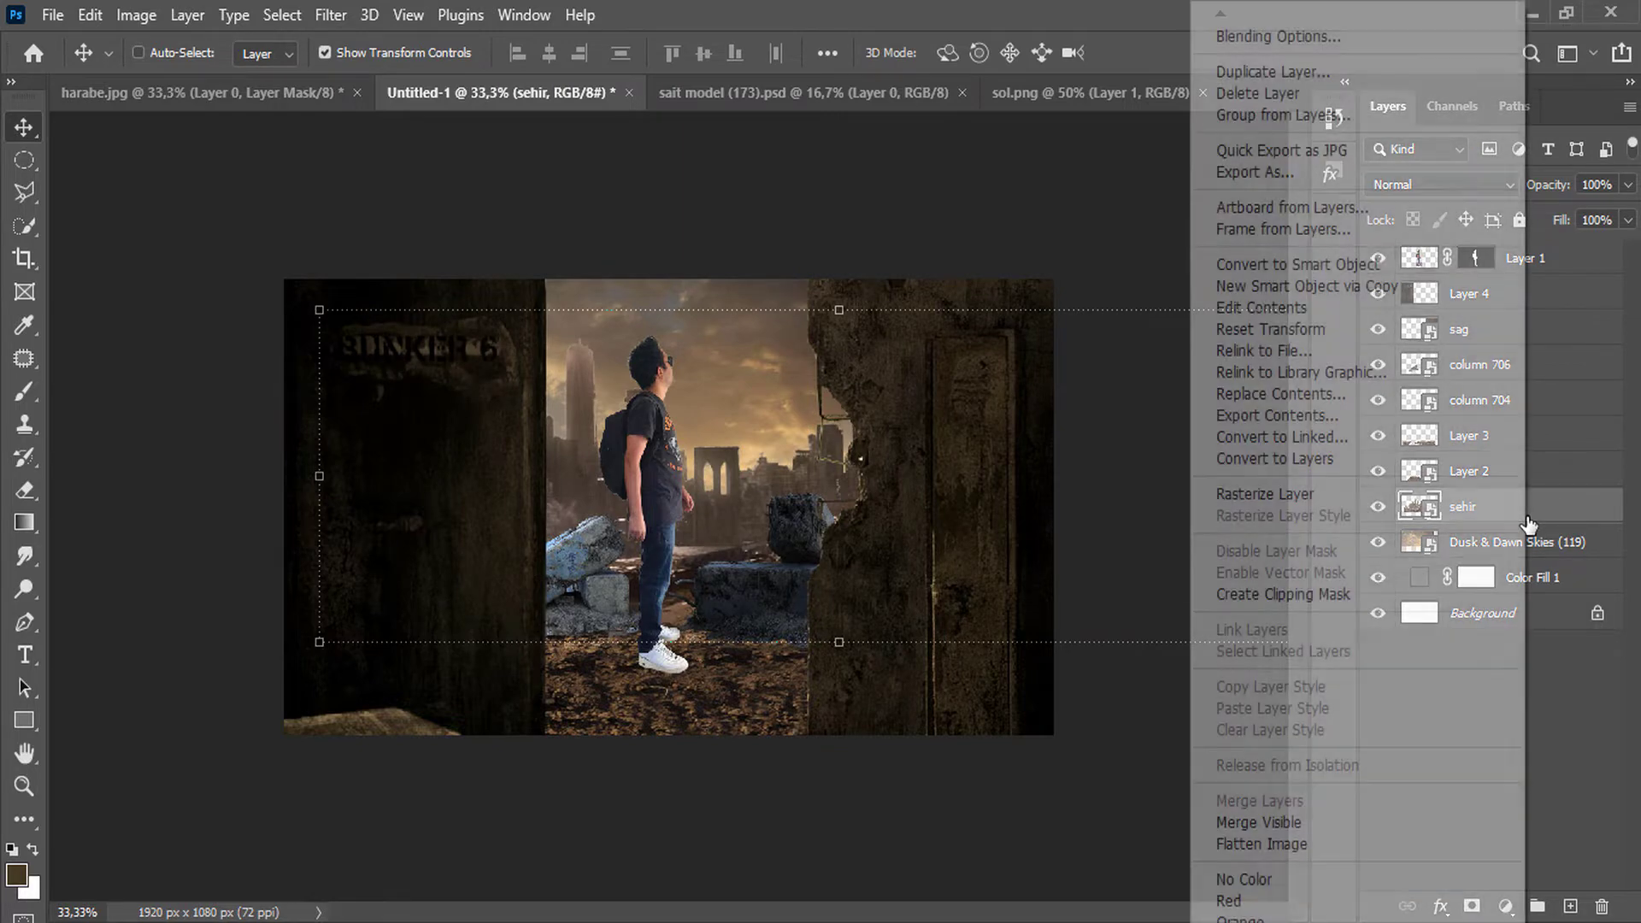
pyautogui.click(1342, 41)
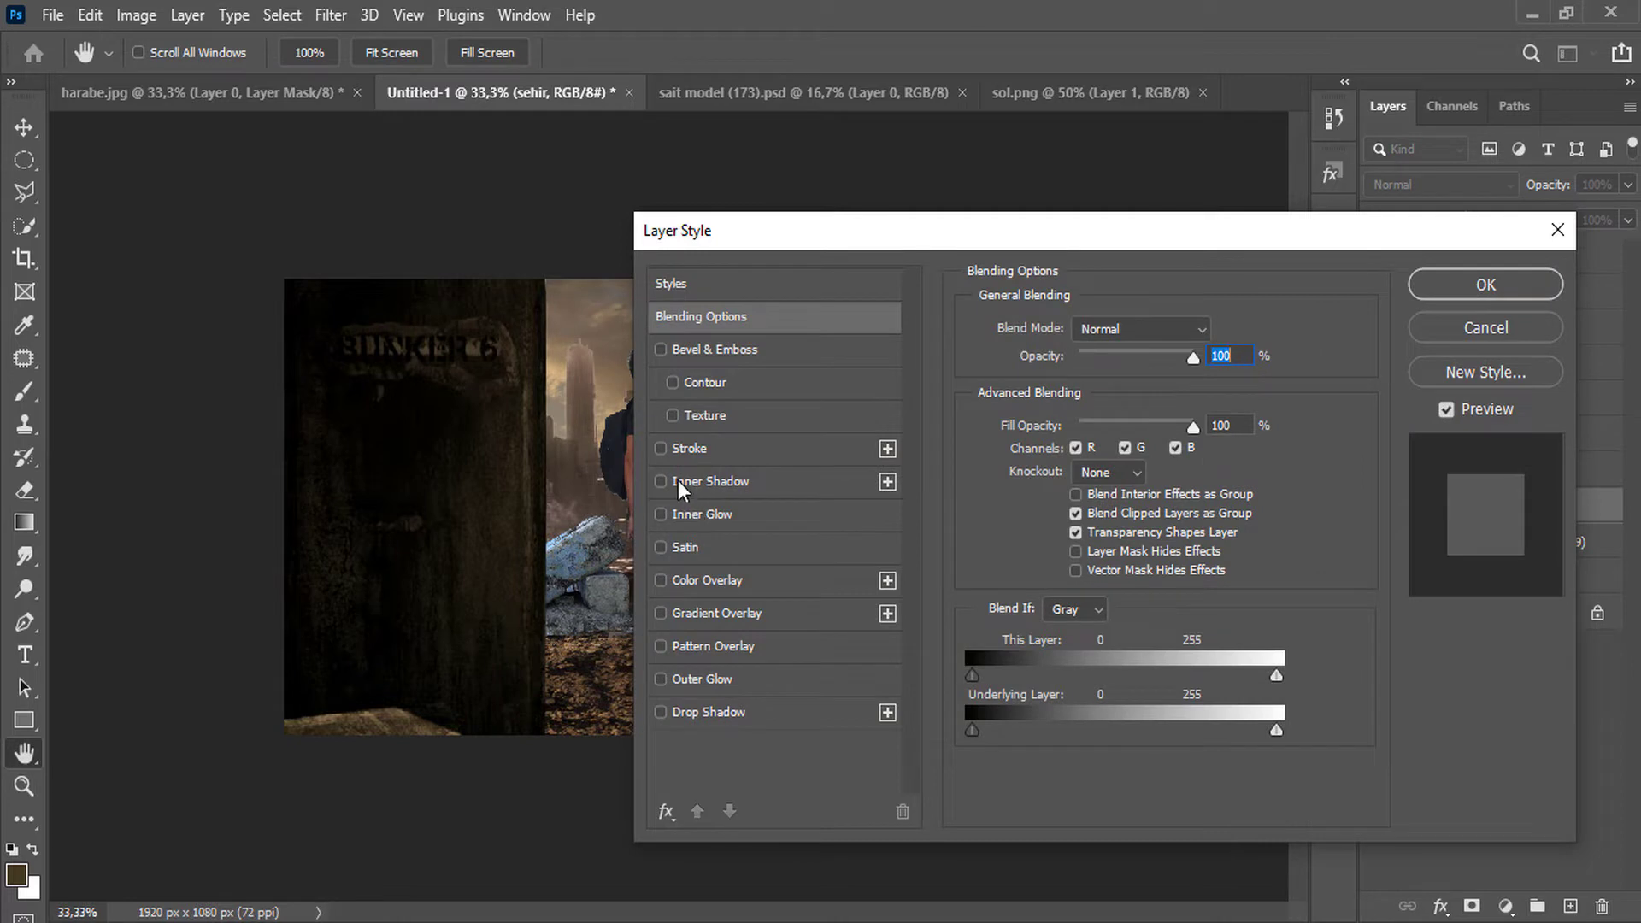
pyautogui.click(679, 480)
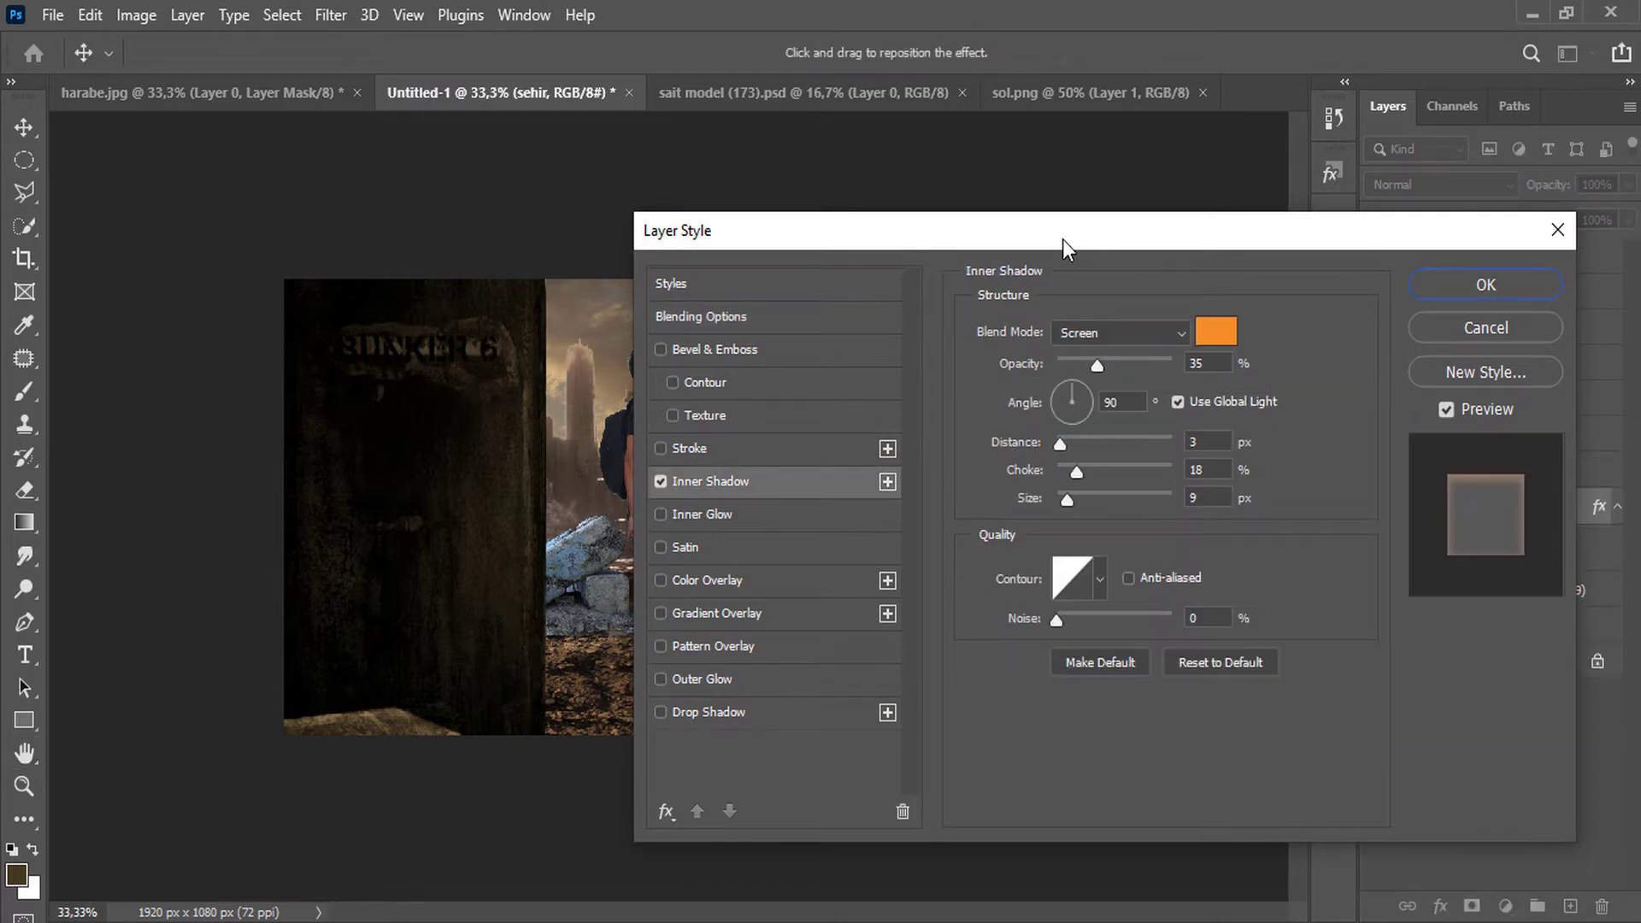
pyautogui.moveTo(1062, 239); pyautogui.dragTo(1336, 303)
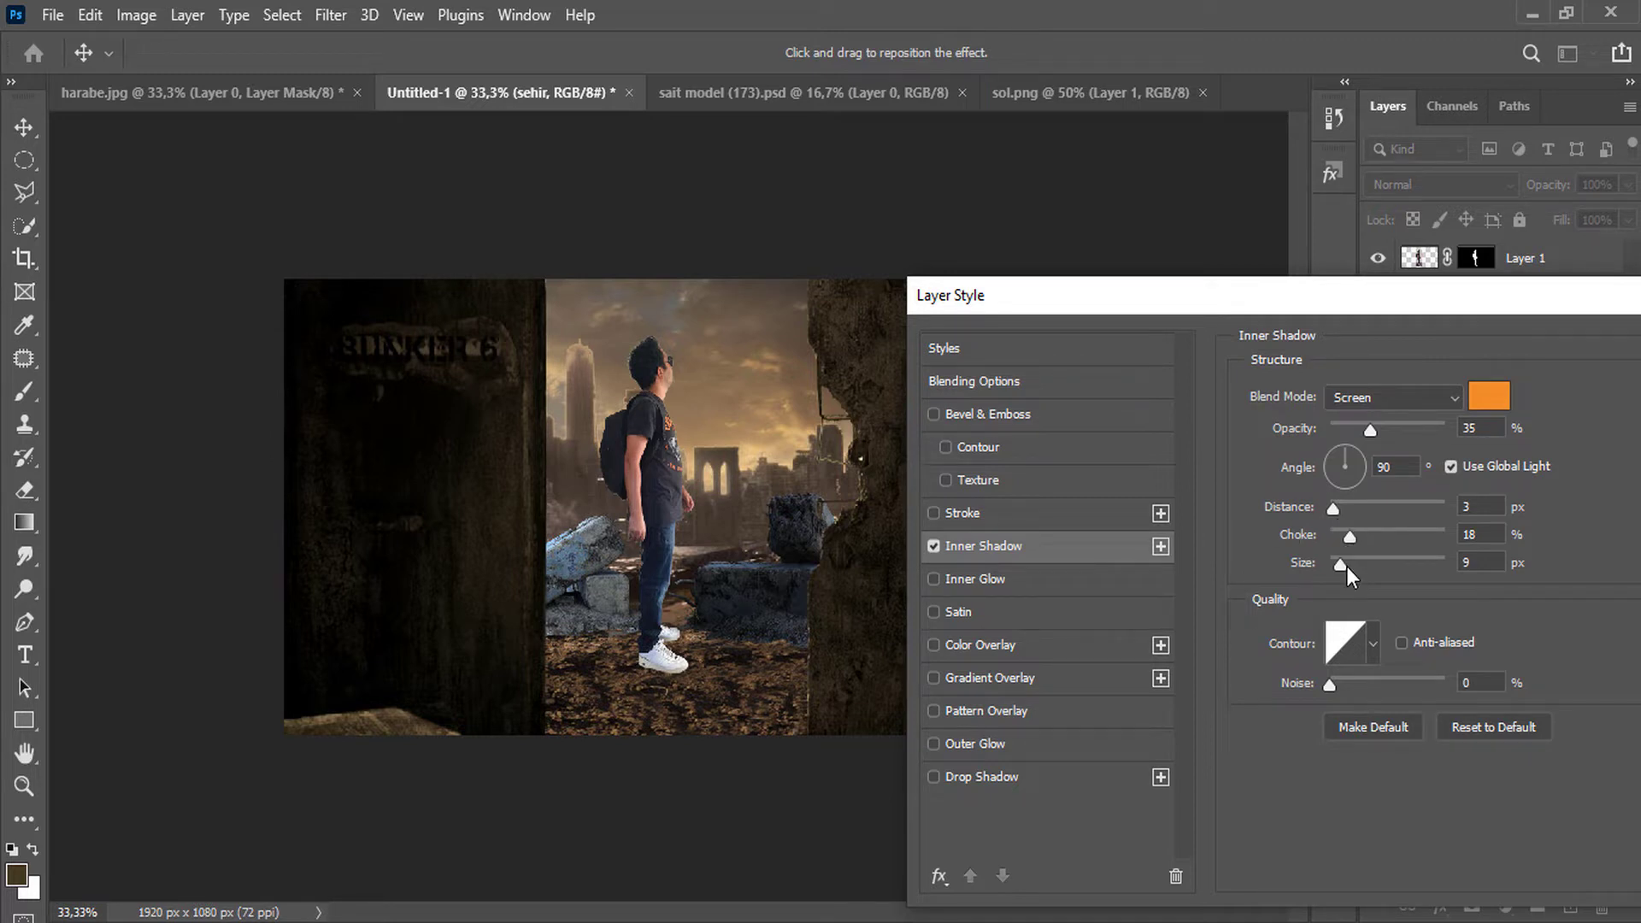
pyautogui.moveTo(1348, 566); pyautogui.dragTo(1377, 560)
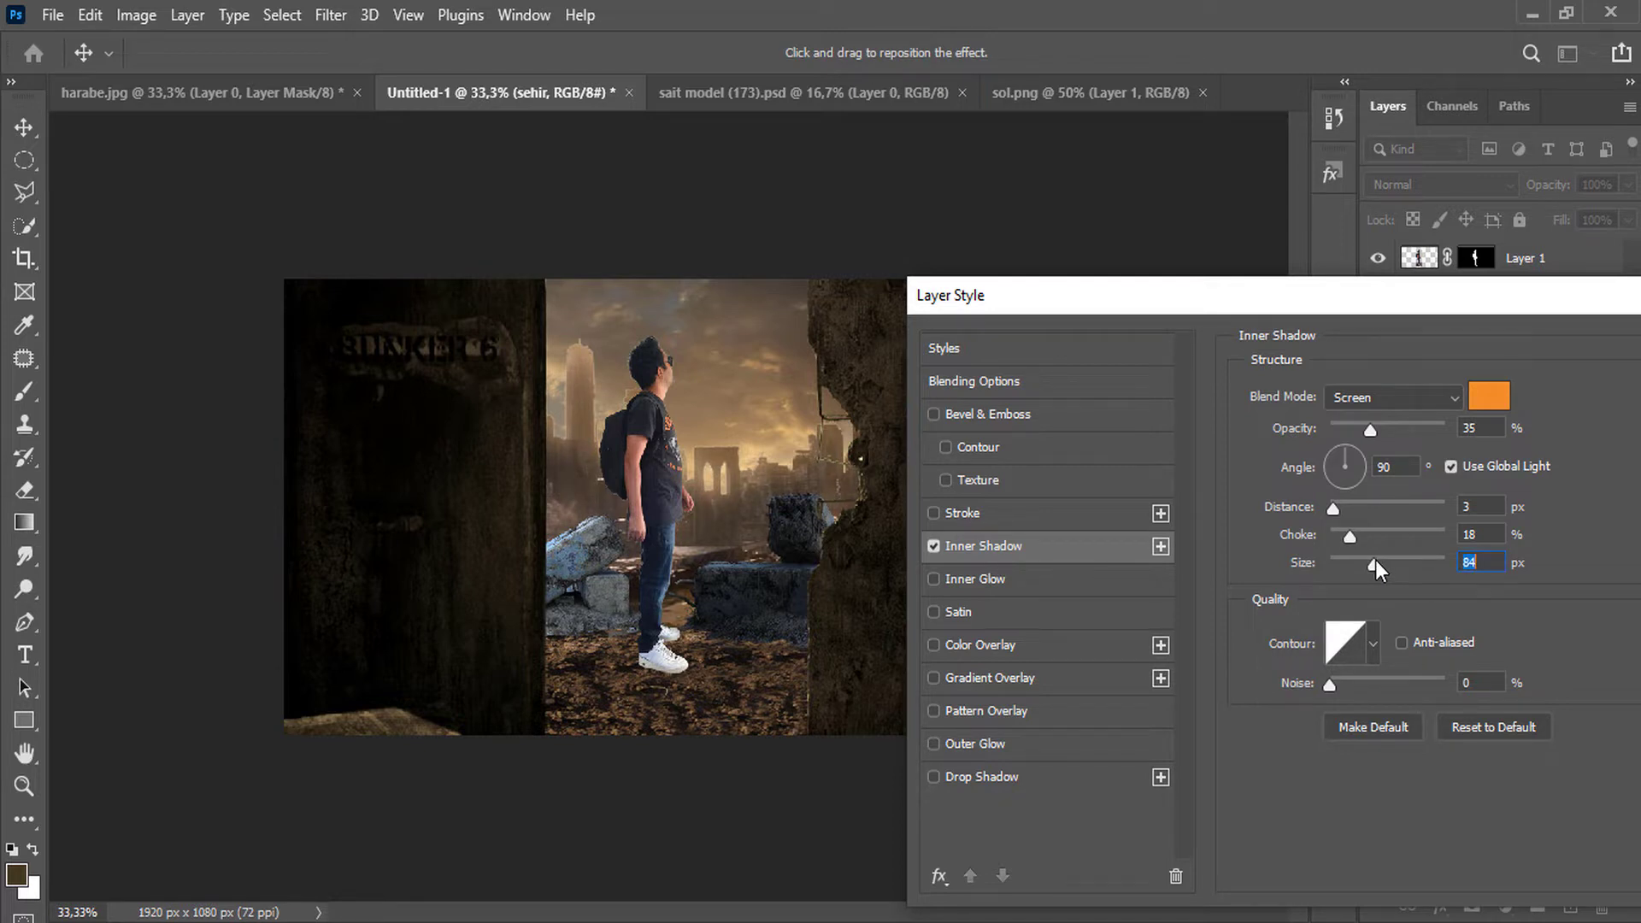
# Set the city's inner shadow to the sky-sampled brown 8e7151 with a distance of 41 px, and apply the style.
pyautogui.click(1485, 398)
pyautogui.click(709, 398)
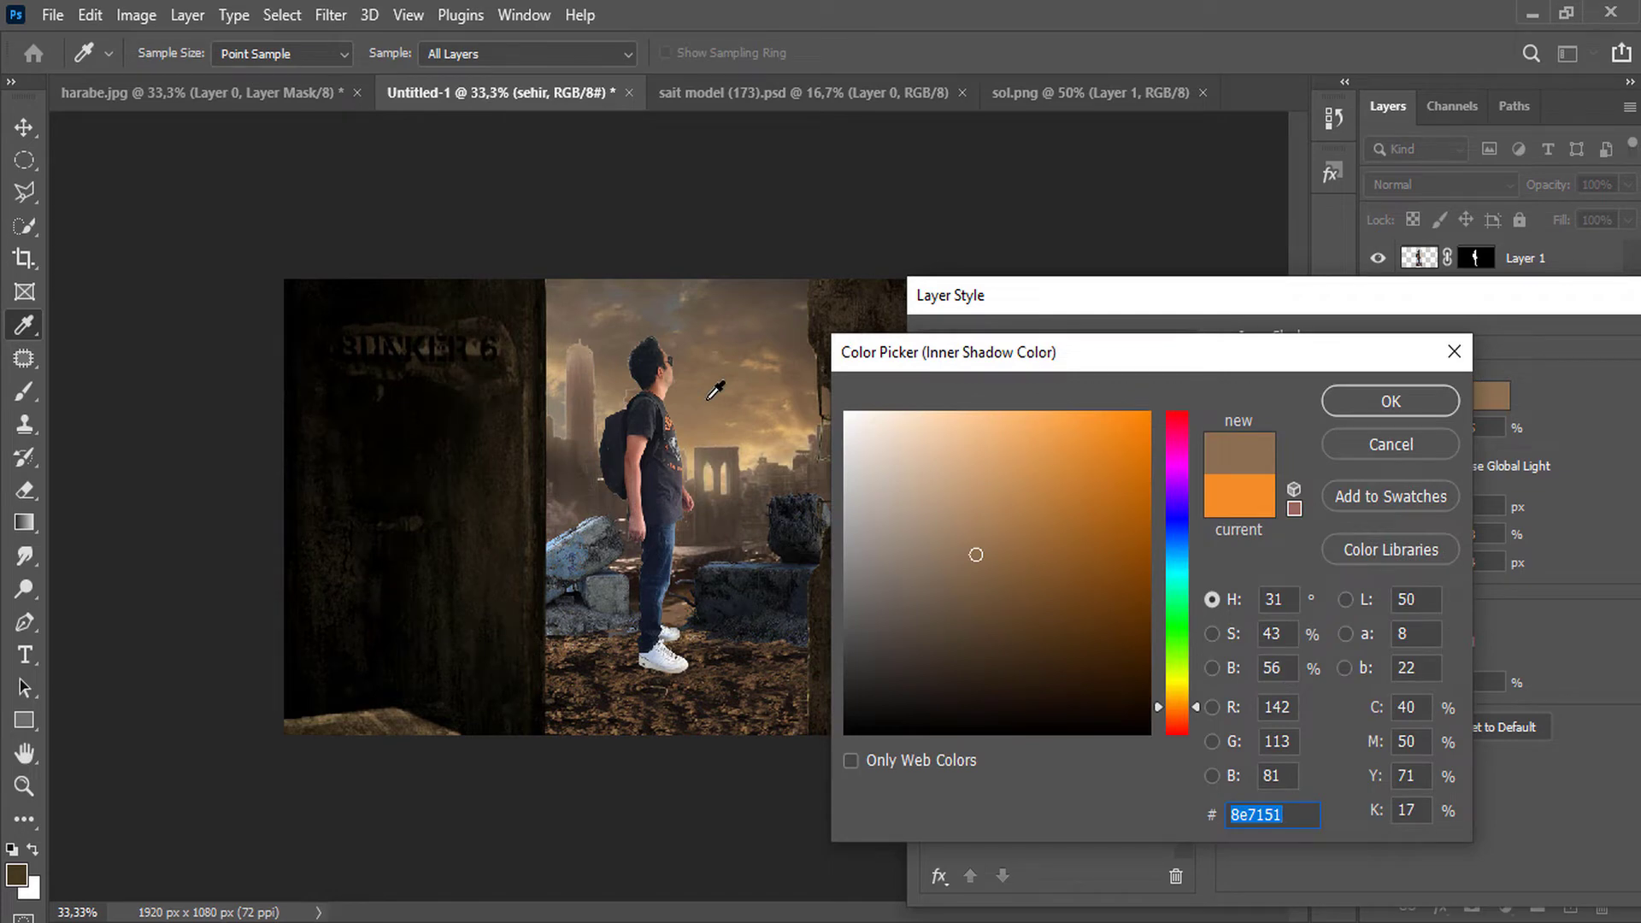
pyautogui.click(1378, 404)
pyautogui.moveTo(1344, 513); pyautogui.dragTo(1381, 507)
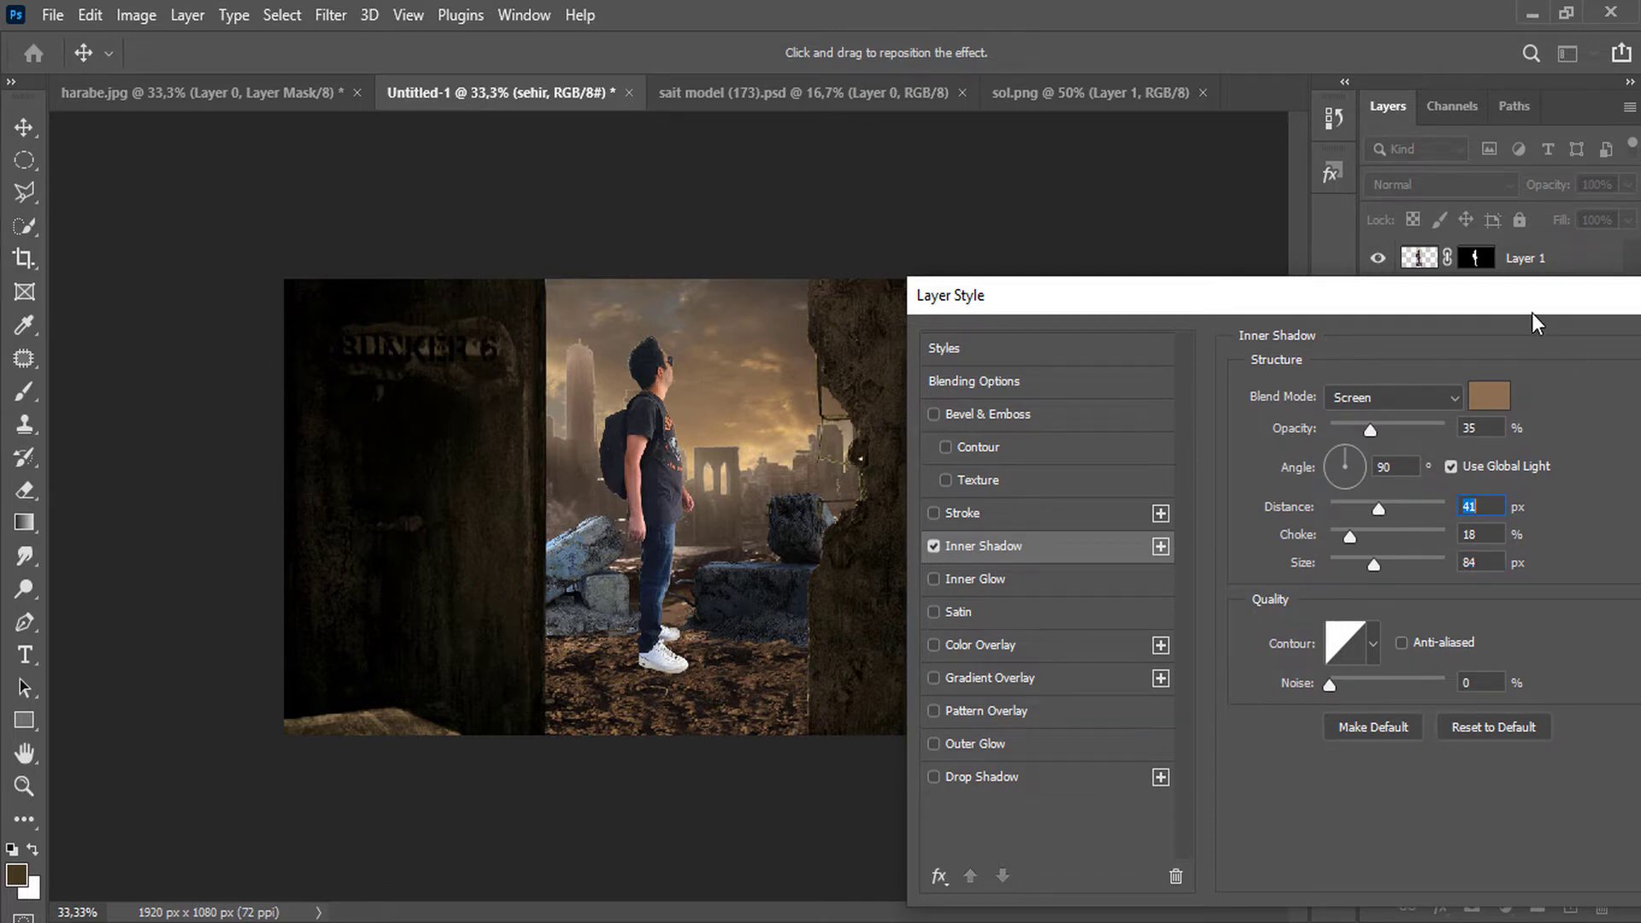
pyautogui.moveTo(1536, 323); pyautogui.dragTo(1244, 325)
pyautogui.click(1455, 368)
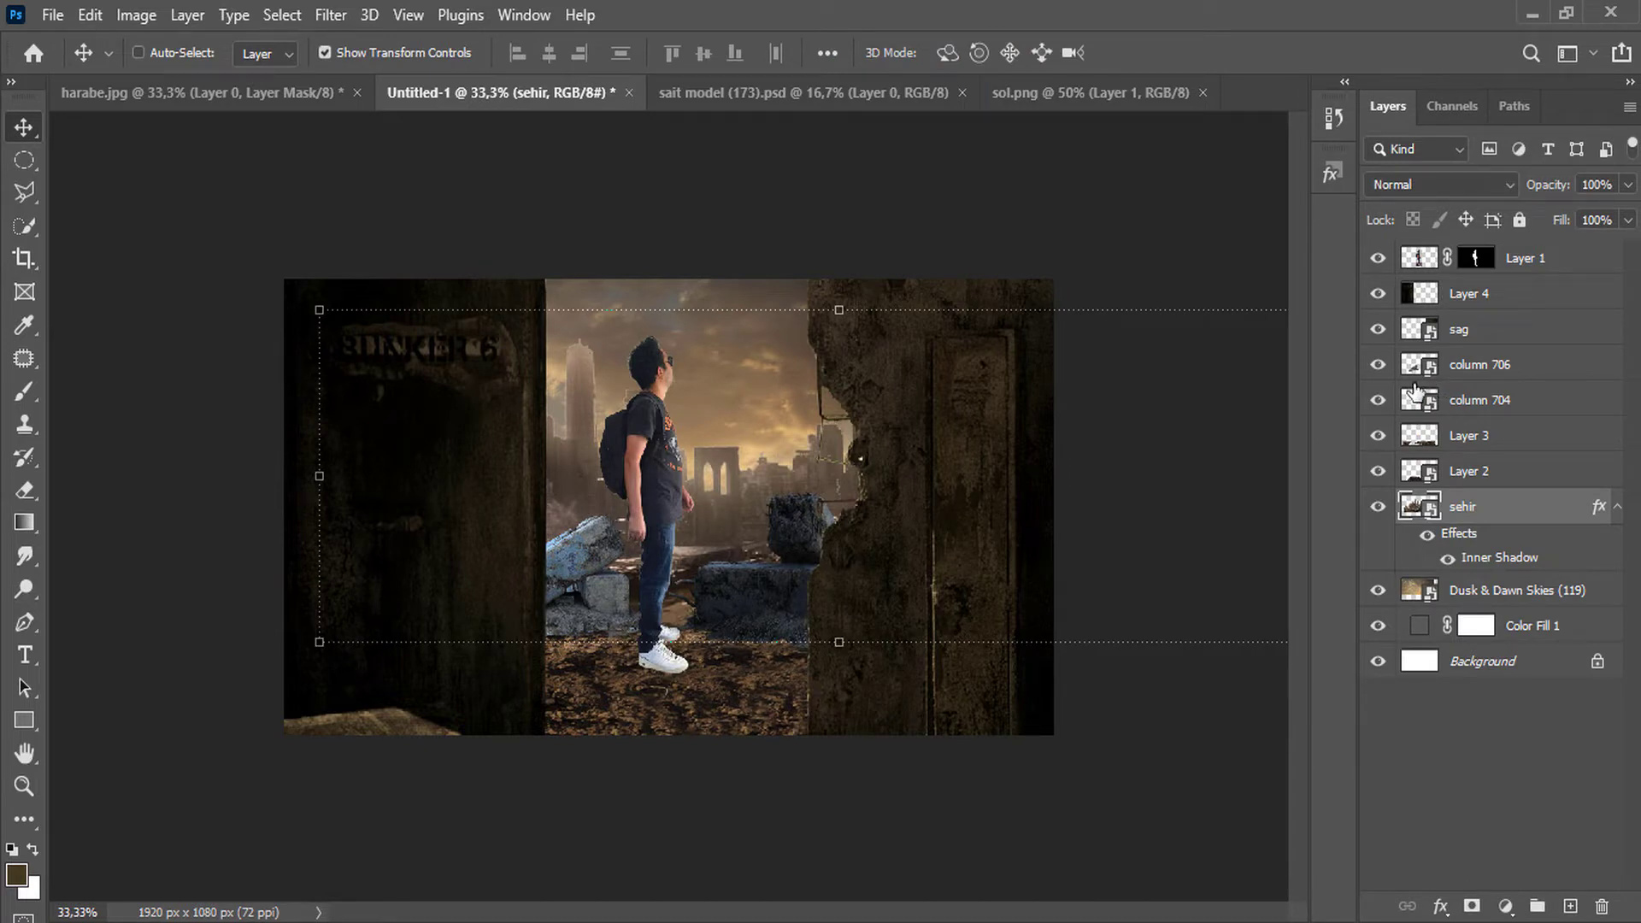
# Reposition the Dusk & Dawn Skies (119) image upward so its brighter golden clouds sit above the city.
pyautogui.click(1498, 590)
pyautogui.moveTo(791, 406); pyautogui.dragTo(824, 328)
pyautogui.moveTo(766, 407)
pyautogui.mouseDown()
pyautogui.moveTo(771, 386)
pyautogui.moveTo(762, 405)
pyautogui.mouseUp()
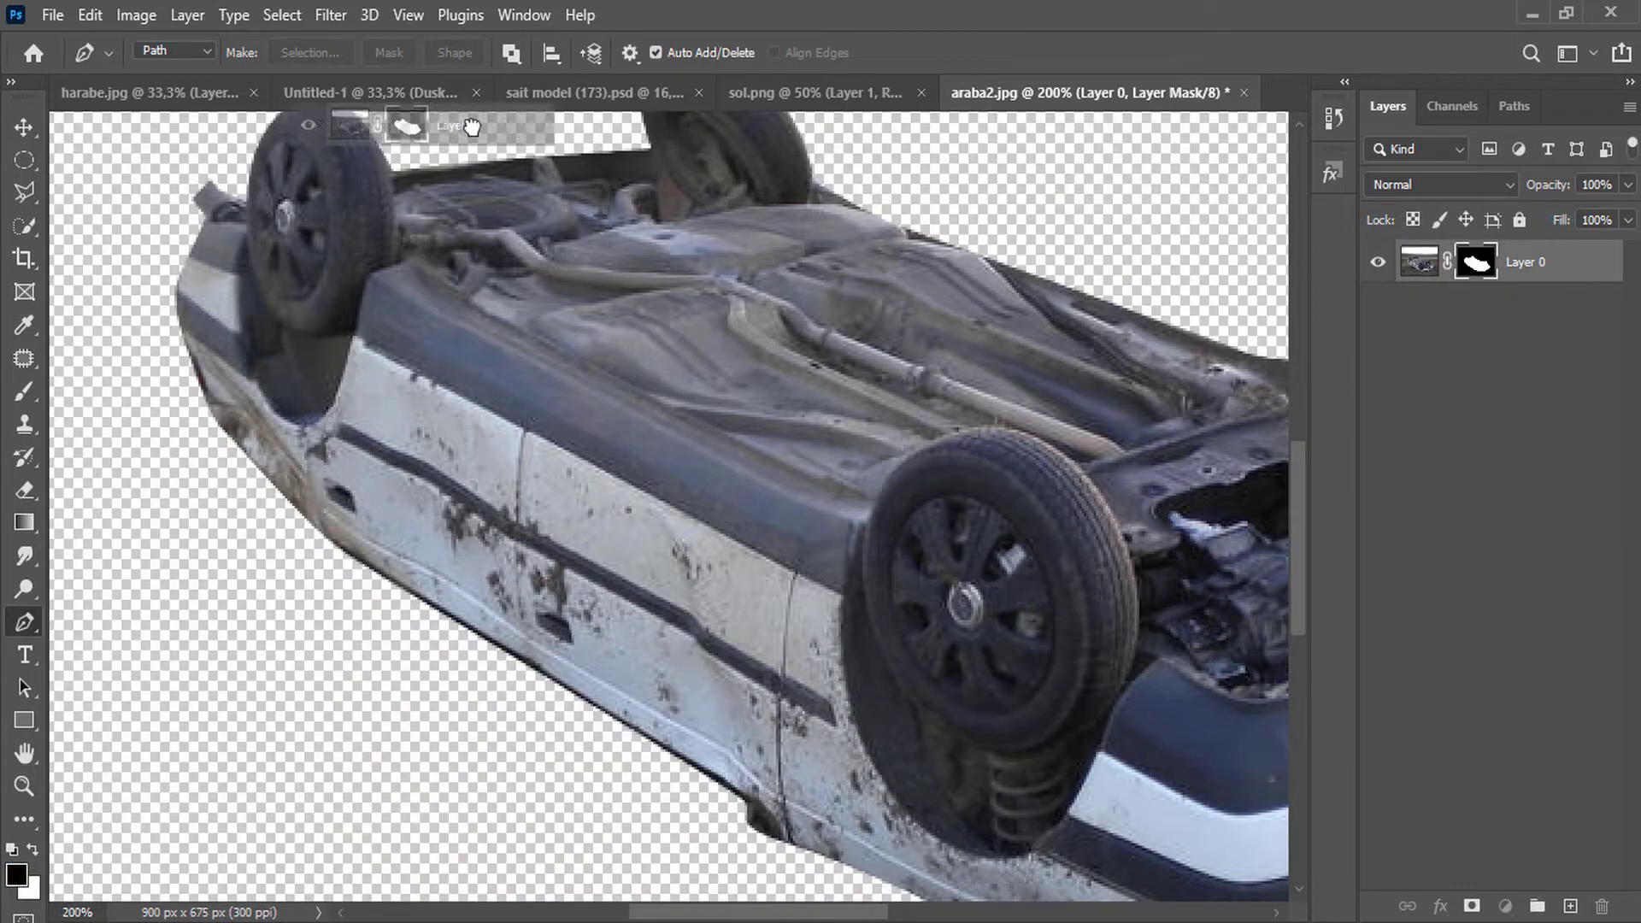
# Bring the masked overturned car from araba2.jpg into the composite, layer it above sehir, and position it behind the rubble.
pyautogui.moveTo(1525, 261); pyautogui.dragTo(624, 423)
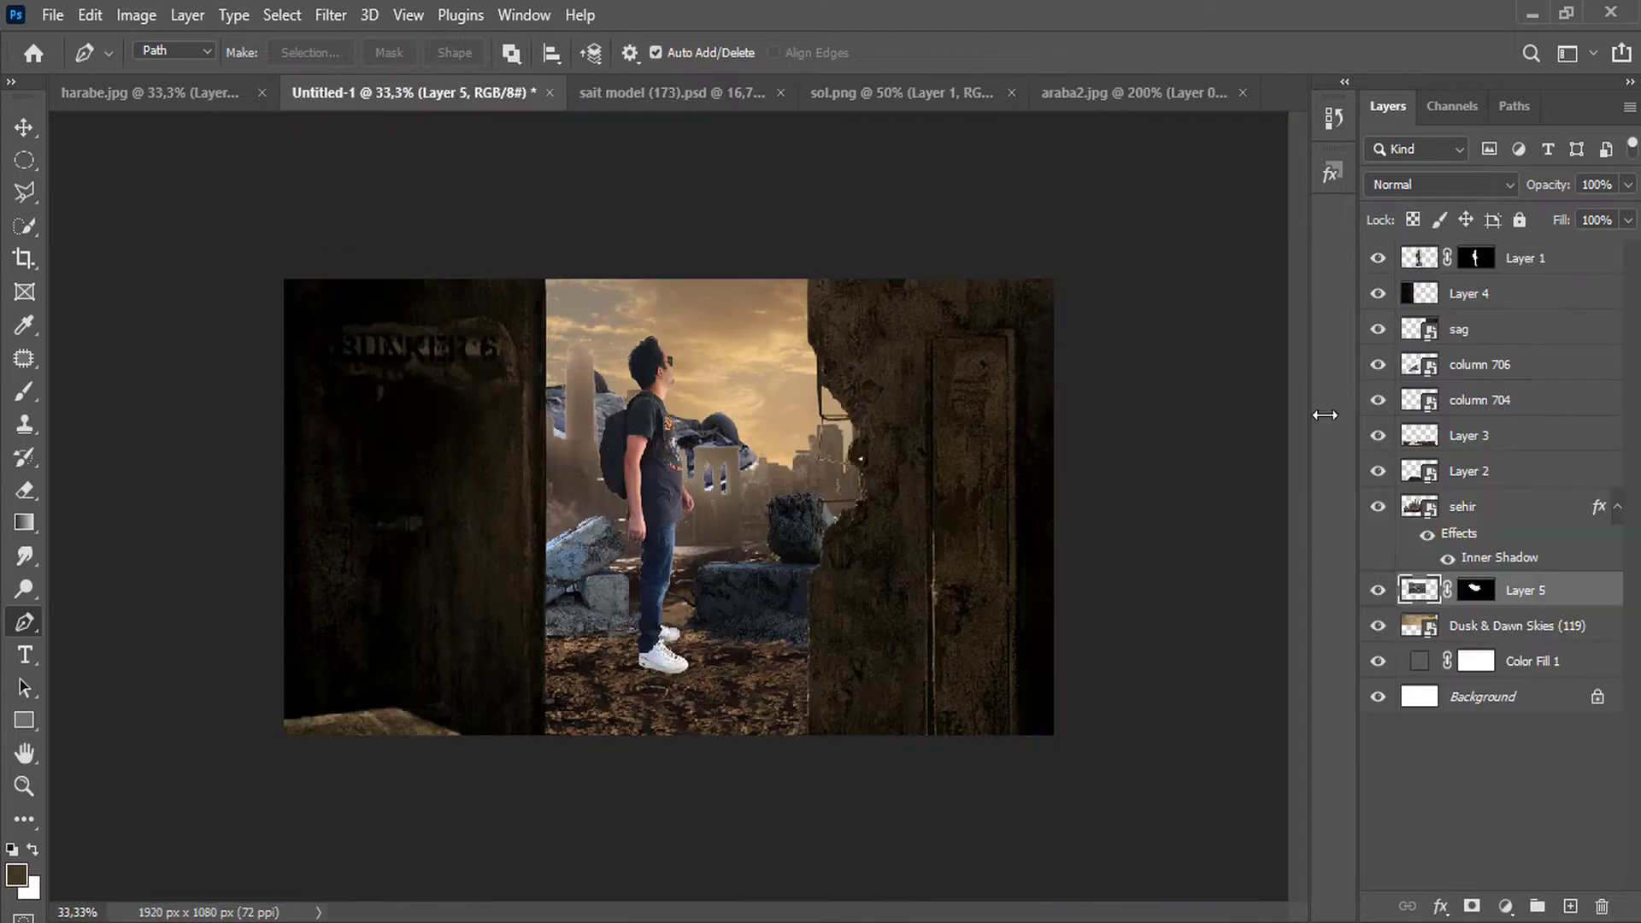
pyautogui.moveTo(1526, 590); pyautogui.dragTo(1526, 506)
pyautogui.press('v')
pyautogui.moveTo(564, 432); pyautogui.dragTo(548, 559)
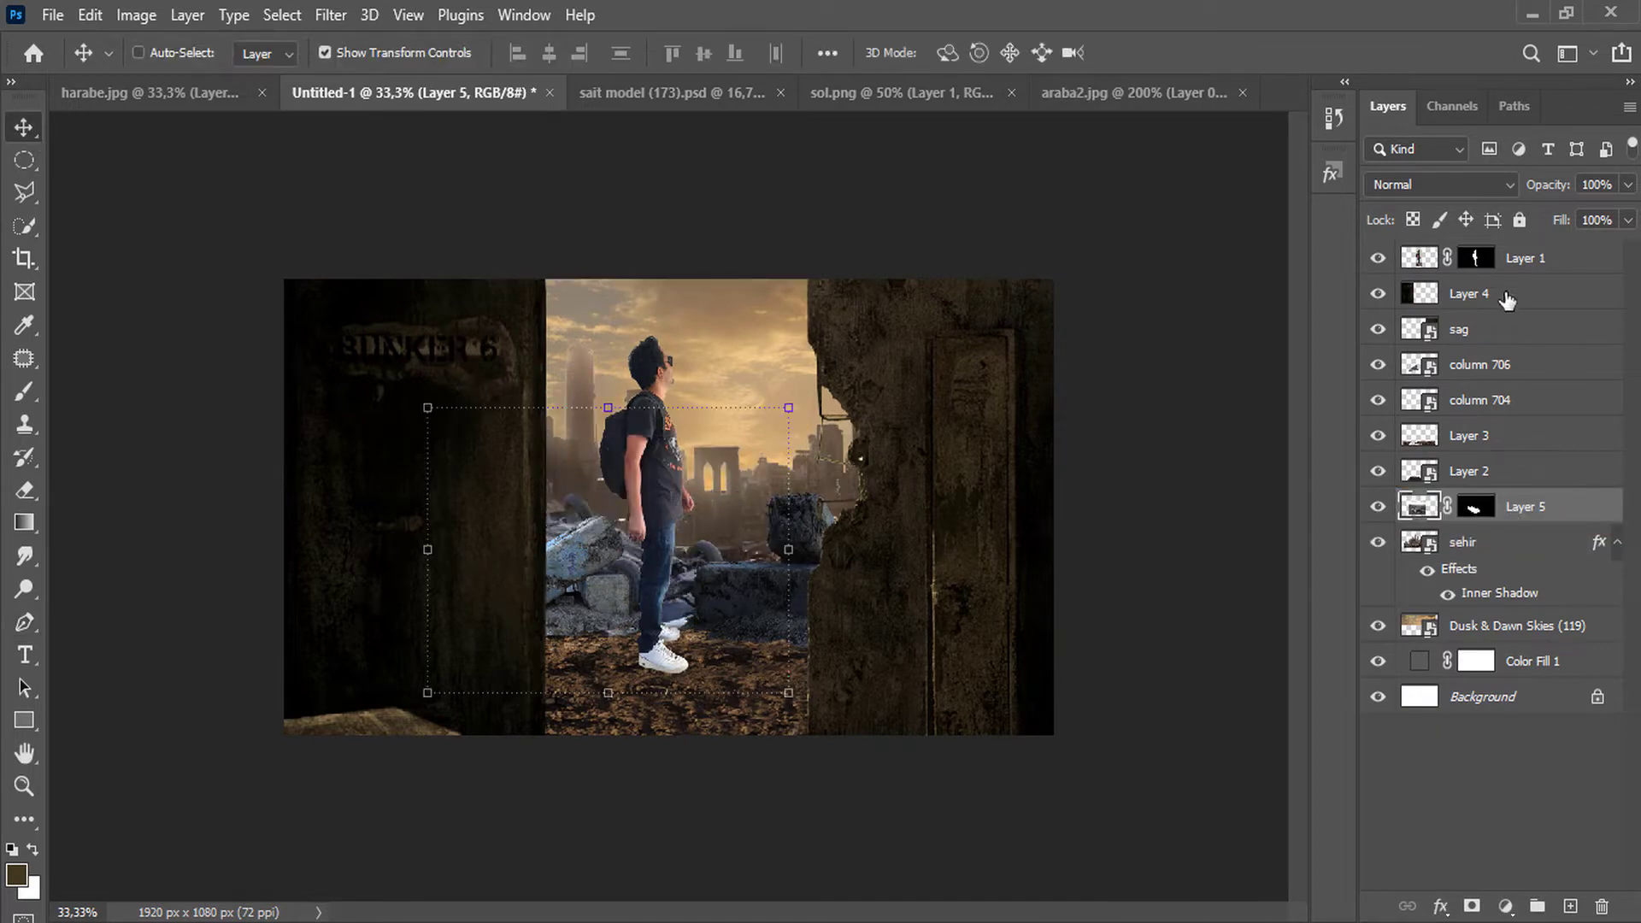
# Shift the Layer 4 BUNKER 6 wall further left to widen the gap beside the man.
pyautogui.click(1502, 294)
pyautogui.moveTo(469, 444); pyautogui.dragTo(421, 450)
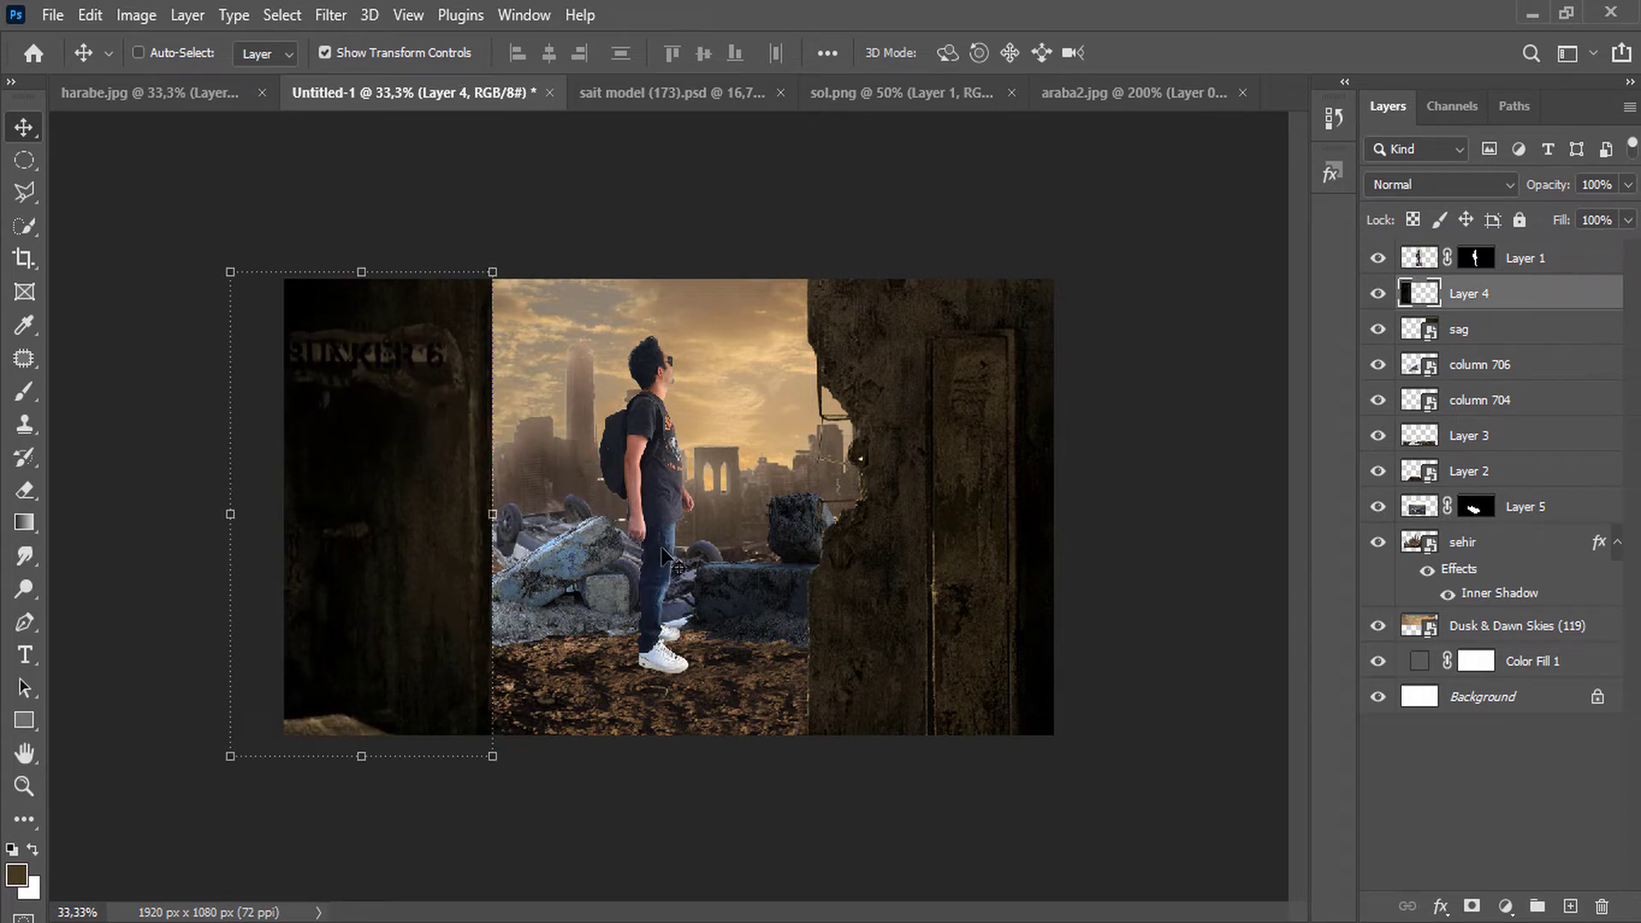
pyautogui.click(1522, 340)
pyautogui.click(1500, 470)
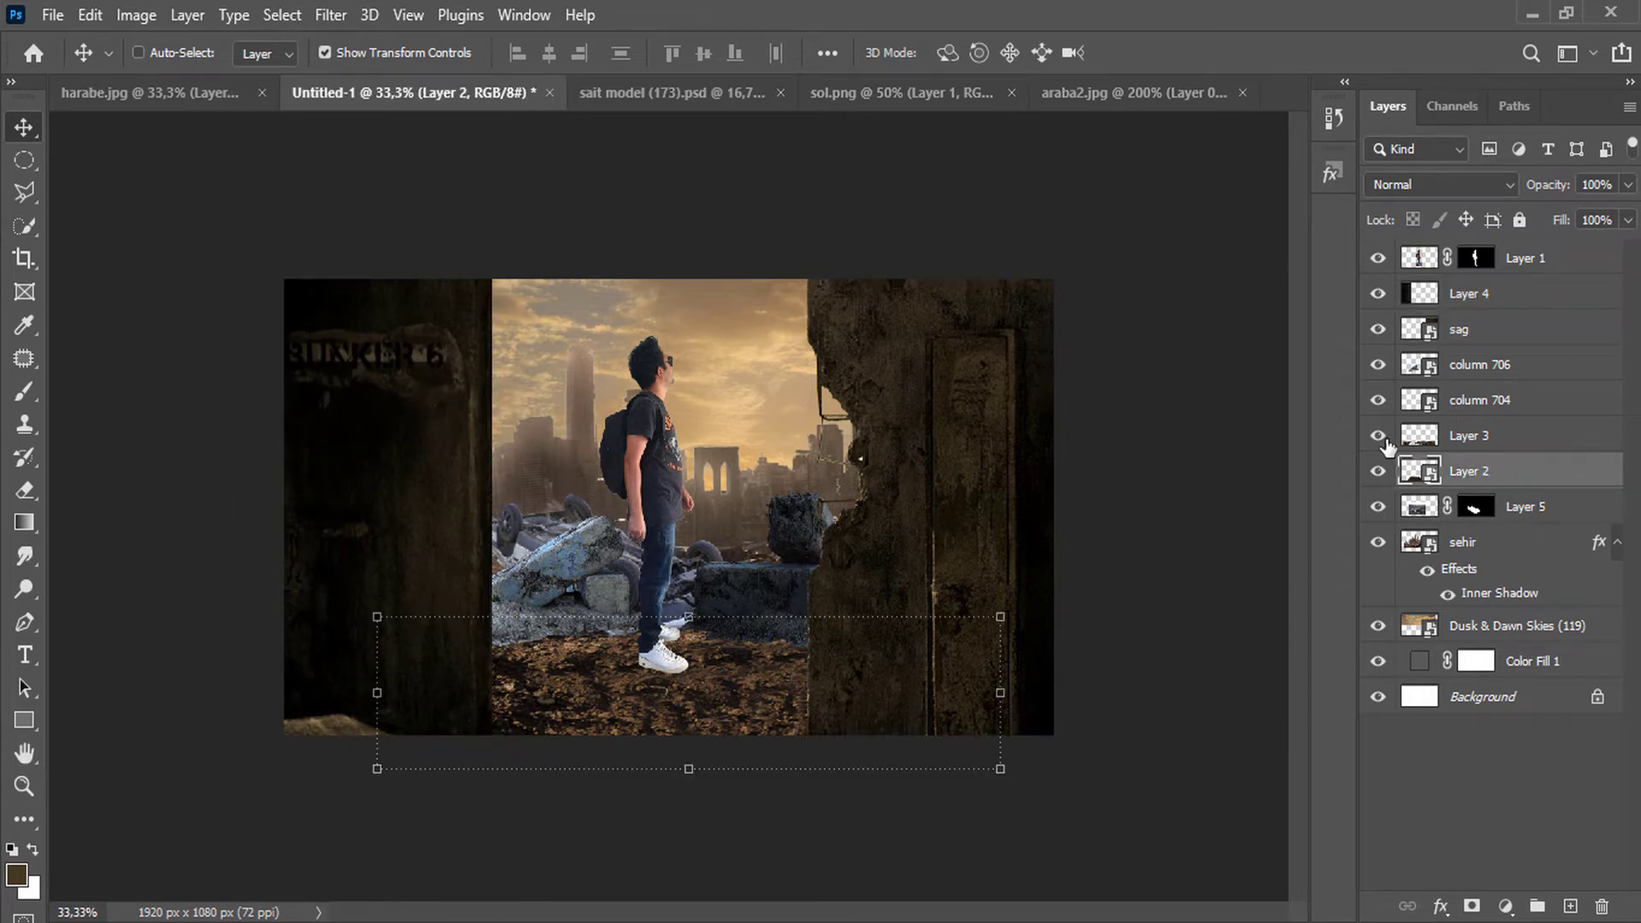
pyautogui.hotkey('ctrl', '+')
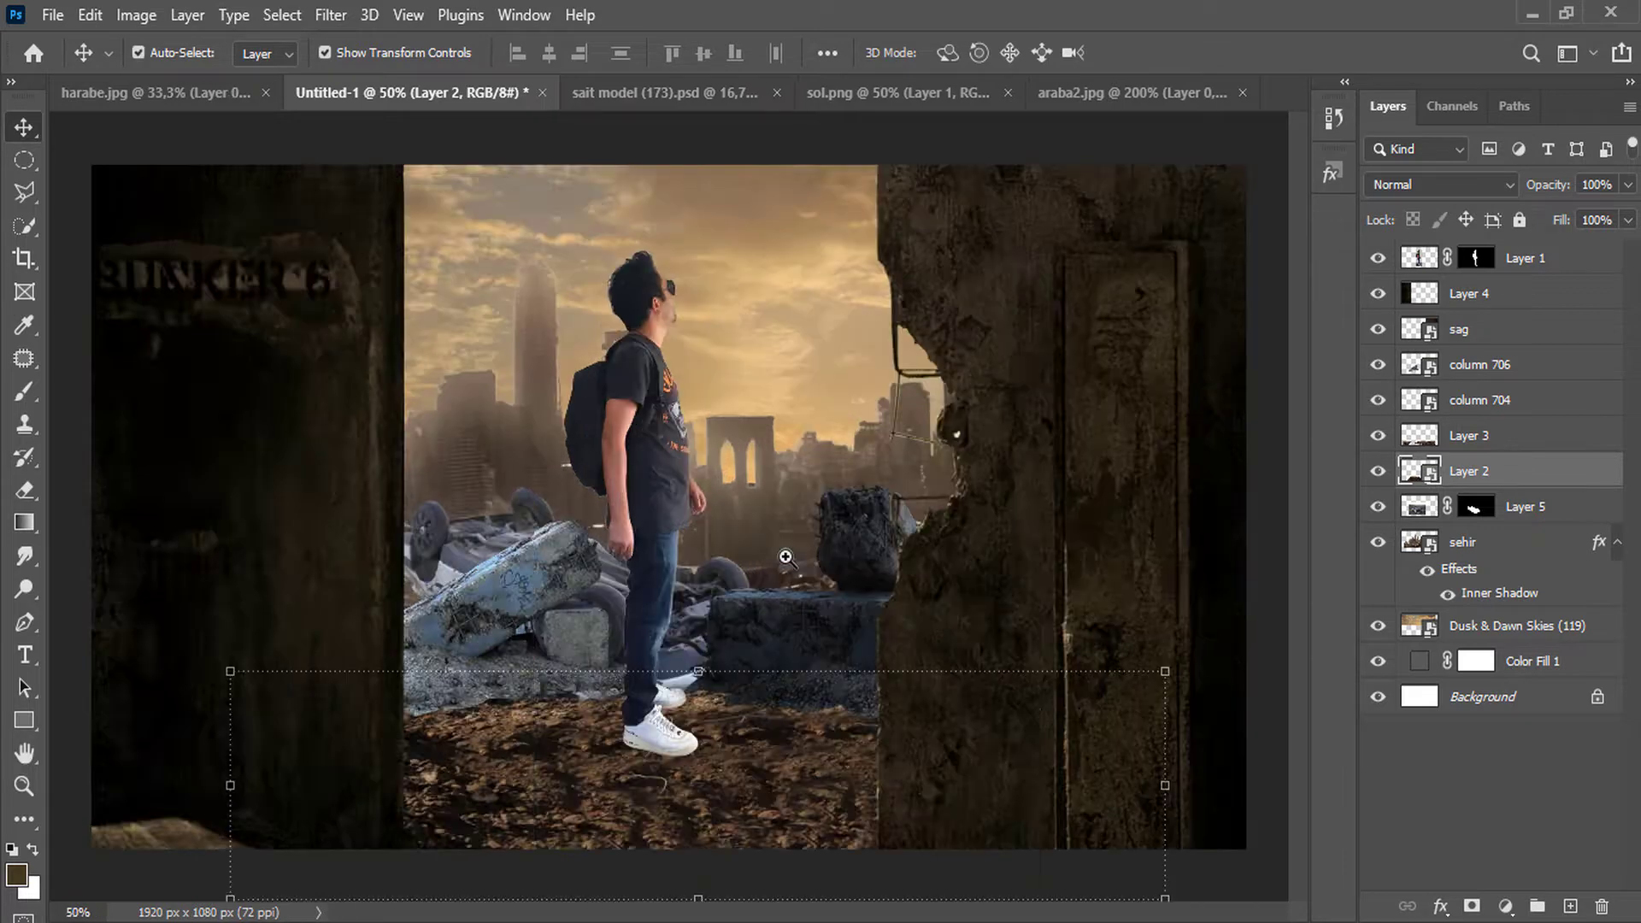
pyautogui.rightClick(1545, 472)
pyautogui.click(1368, 34)
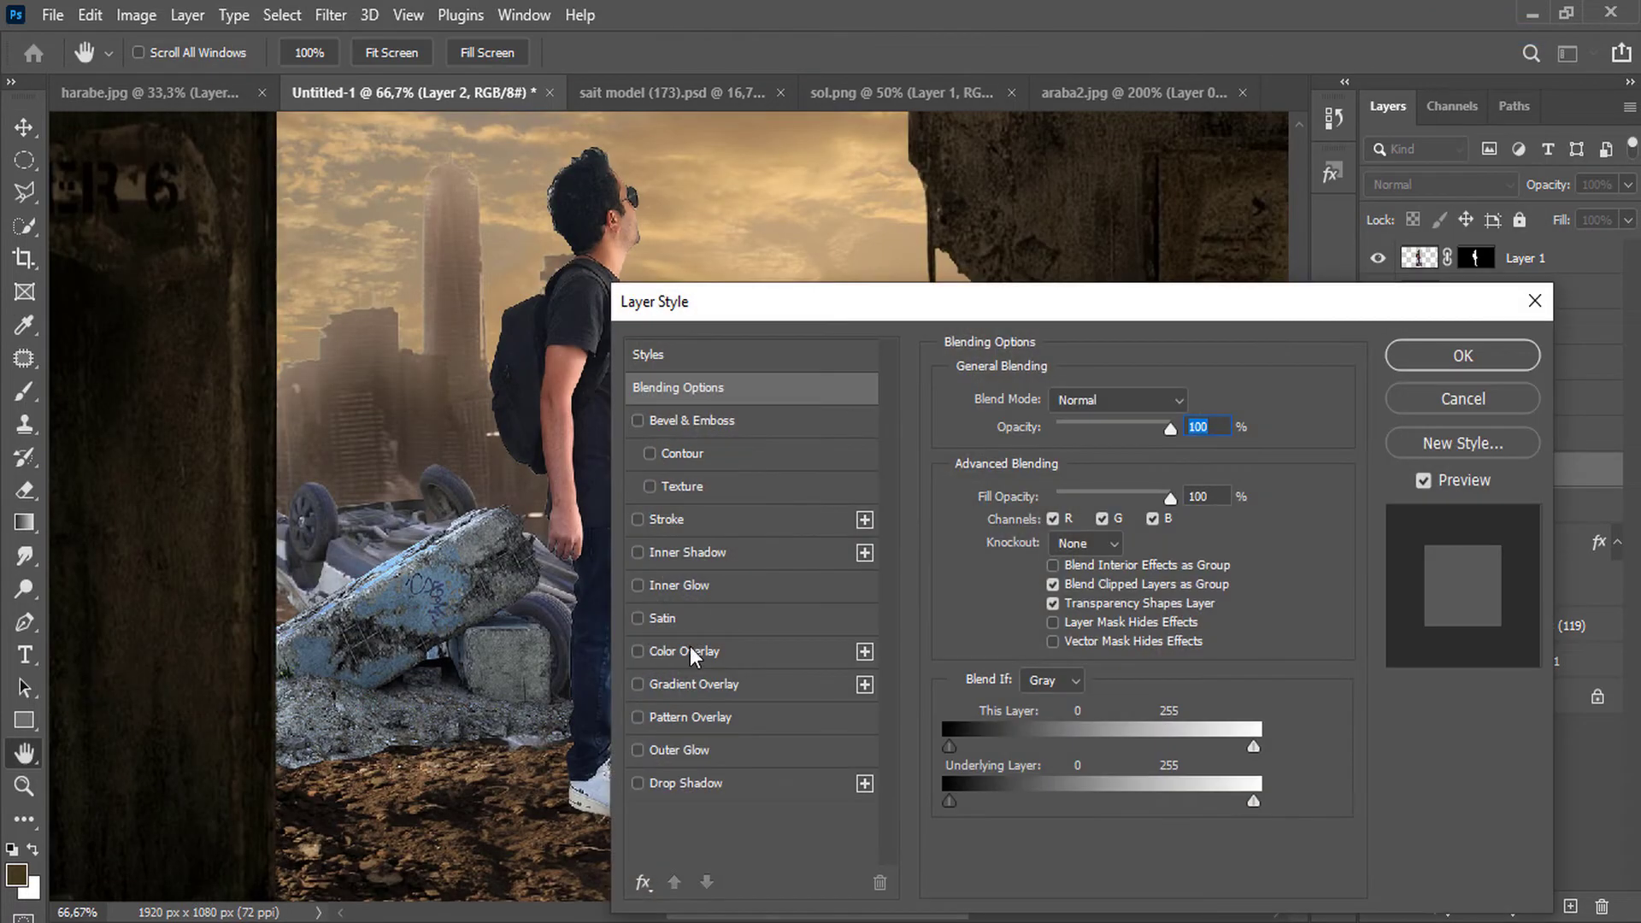
pyautogui.click(638, 552)
pyautogui.moveTo(752, 312); pyautogui.dragTo(1004, 277)
pyautogui.moveTo(1429, 273); pyautogui.dragTo(1252, 265)
pyautogui.click(714, 505)
pyautogui.click(1496, 356)
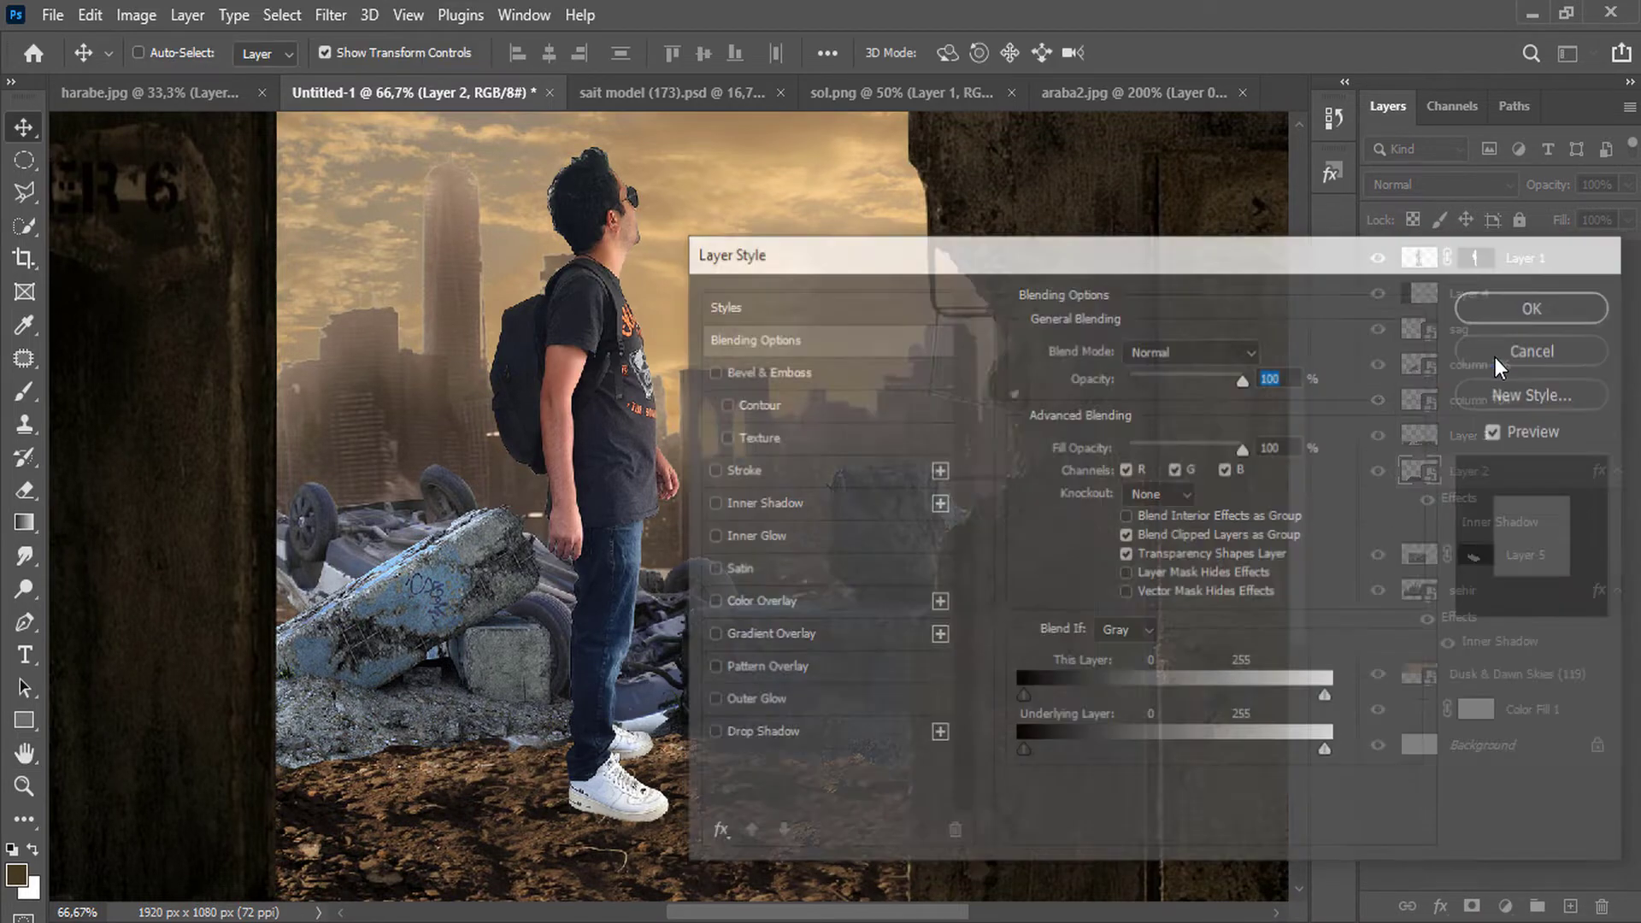
# Identify the column 704 rubble layer by toggling layer visibility, and apply an Inner Shadow layer style to it.
pyautogui.click(1381, 436)
pyautogui.click(1382, 436)
pyautogui.click(1381, 399)
pyautogui.click(1382, 399)
pyautogui.rightClick(1496, 402)
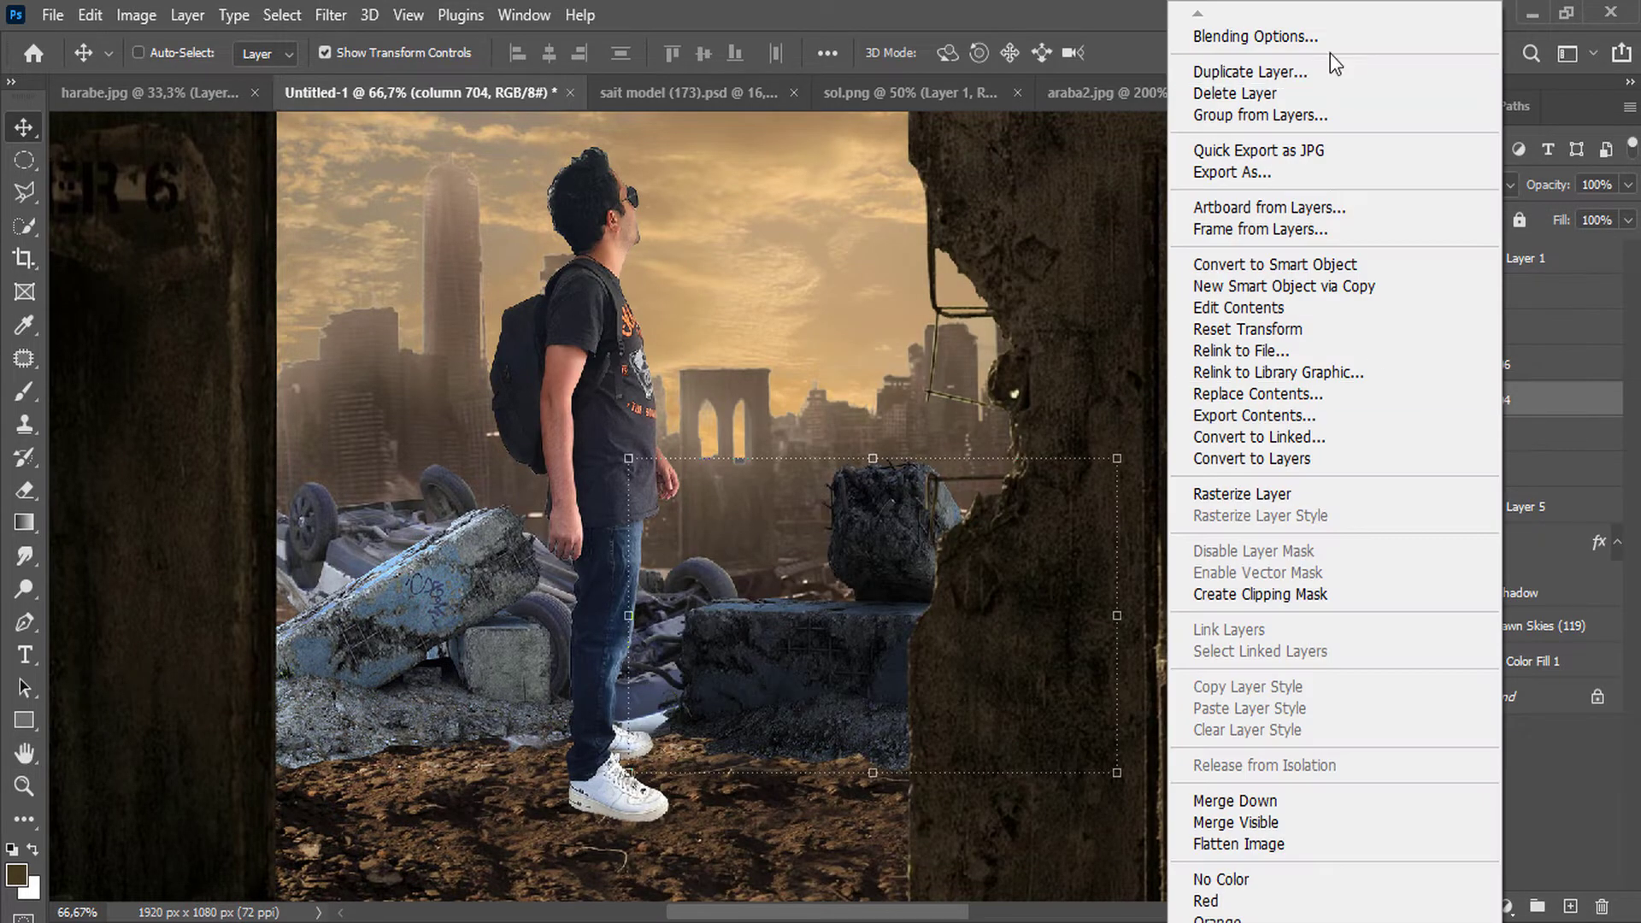
pyautogui.click(1330, 52)
pyautogui.moveTo(800, 248); pyautogui.dragTo(710, 292)
pyautogui.click(853, 491)
pyautogui.click(1370, 337)
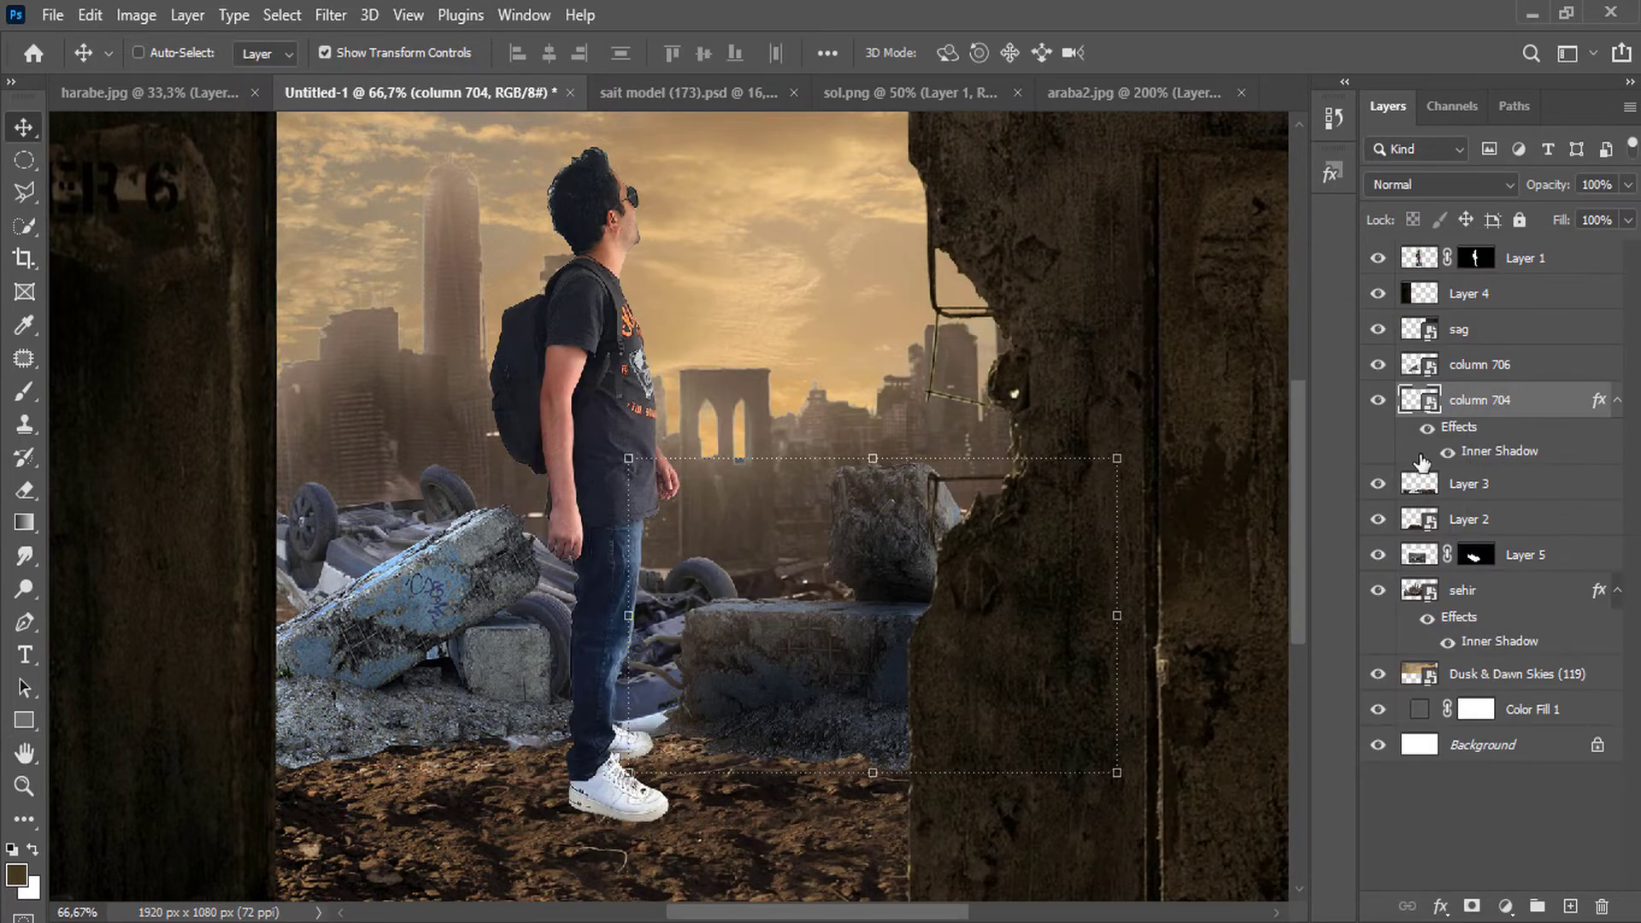
# Add a Hue/Saturation adjustment clipped to the column 704 rubble and set its hue to +180.
pyautogui.click(1507, 906)
pyautogui.click(1479, 675)
pyautogui.rightClick(1458, 399)
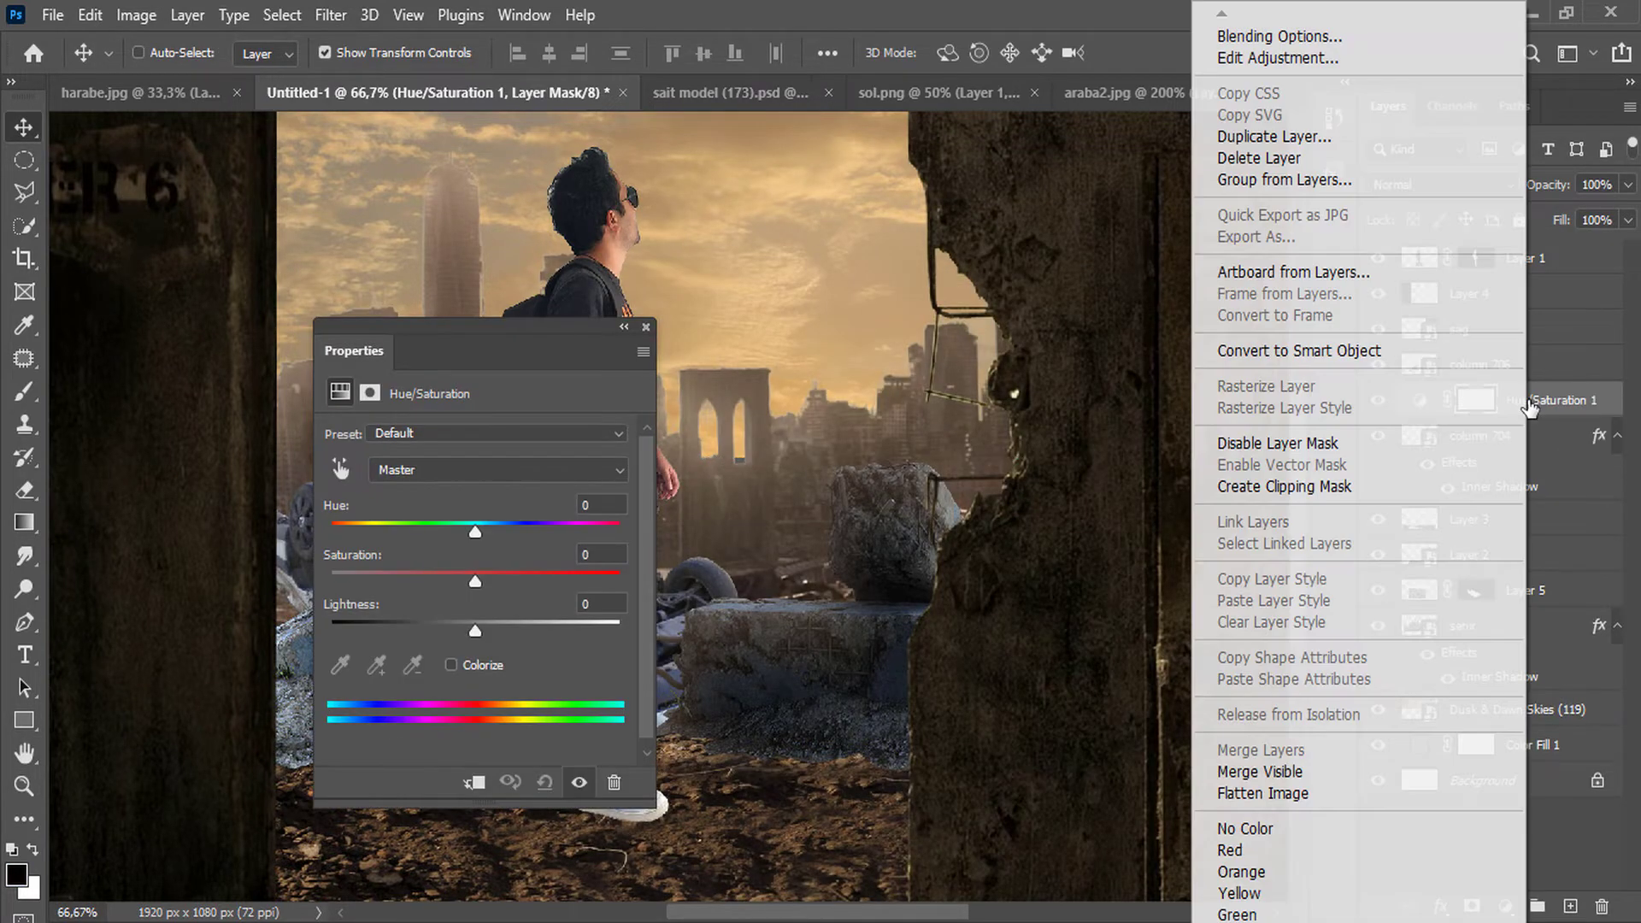
pyautogui.click(1284, 489)
pyautogui.moveTo(475, 531); pyautogui.dragTo(626, 541)
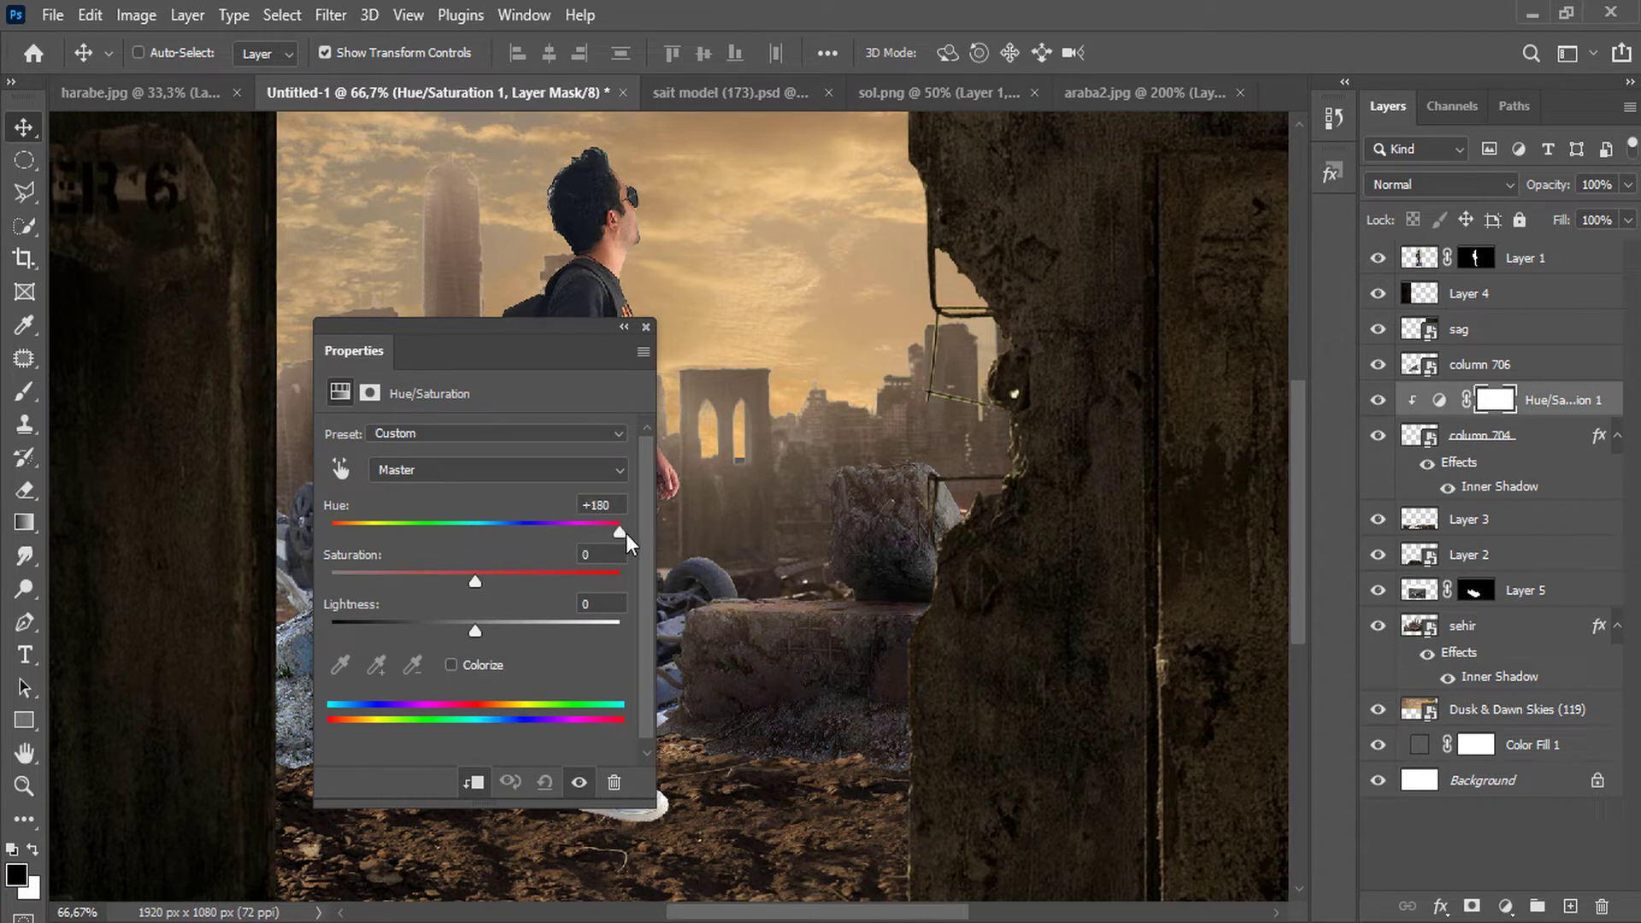
pyautogui.click(624, 326)
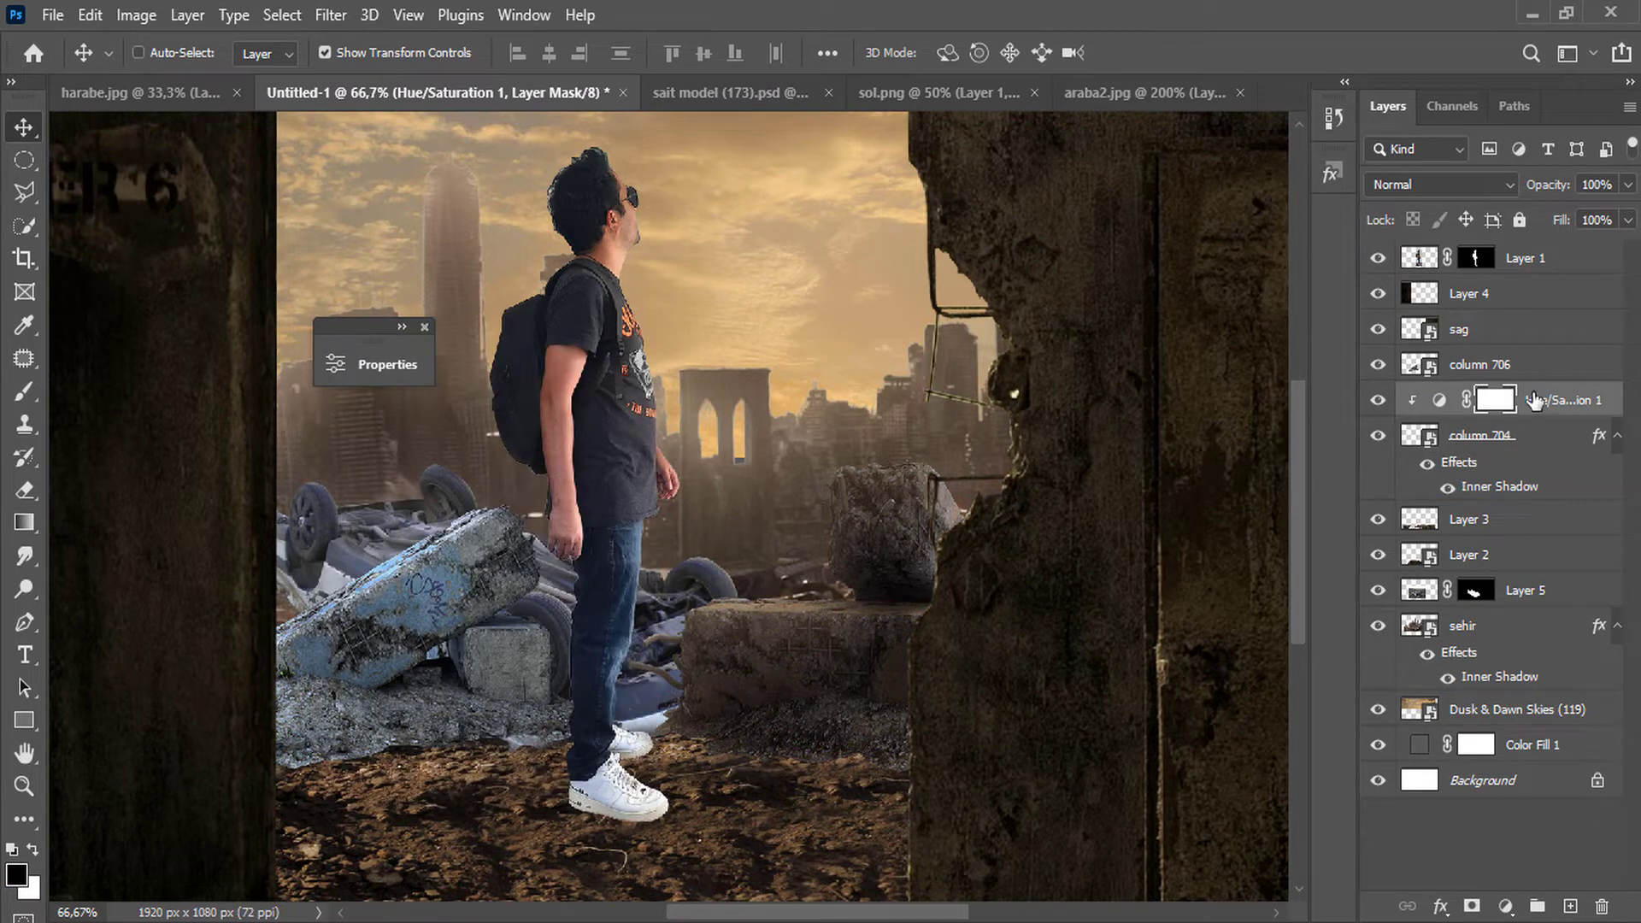
# Duplicate the column 704 Hue/Saturation adjustment, place the copy above the column 706 rubble, and clip it to that layer.
pyautogui.moveTo(1550, 401); pyautogui.dragTo(1570, 906)
pyautogui.moveTo(1543, 402); pyautogui.dragTo(1539, 354)
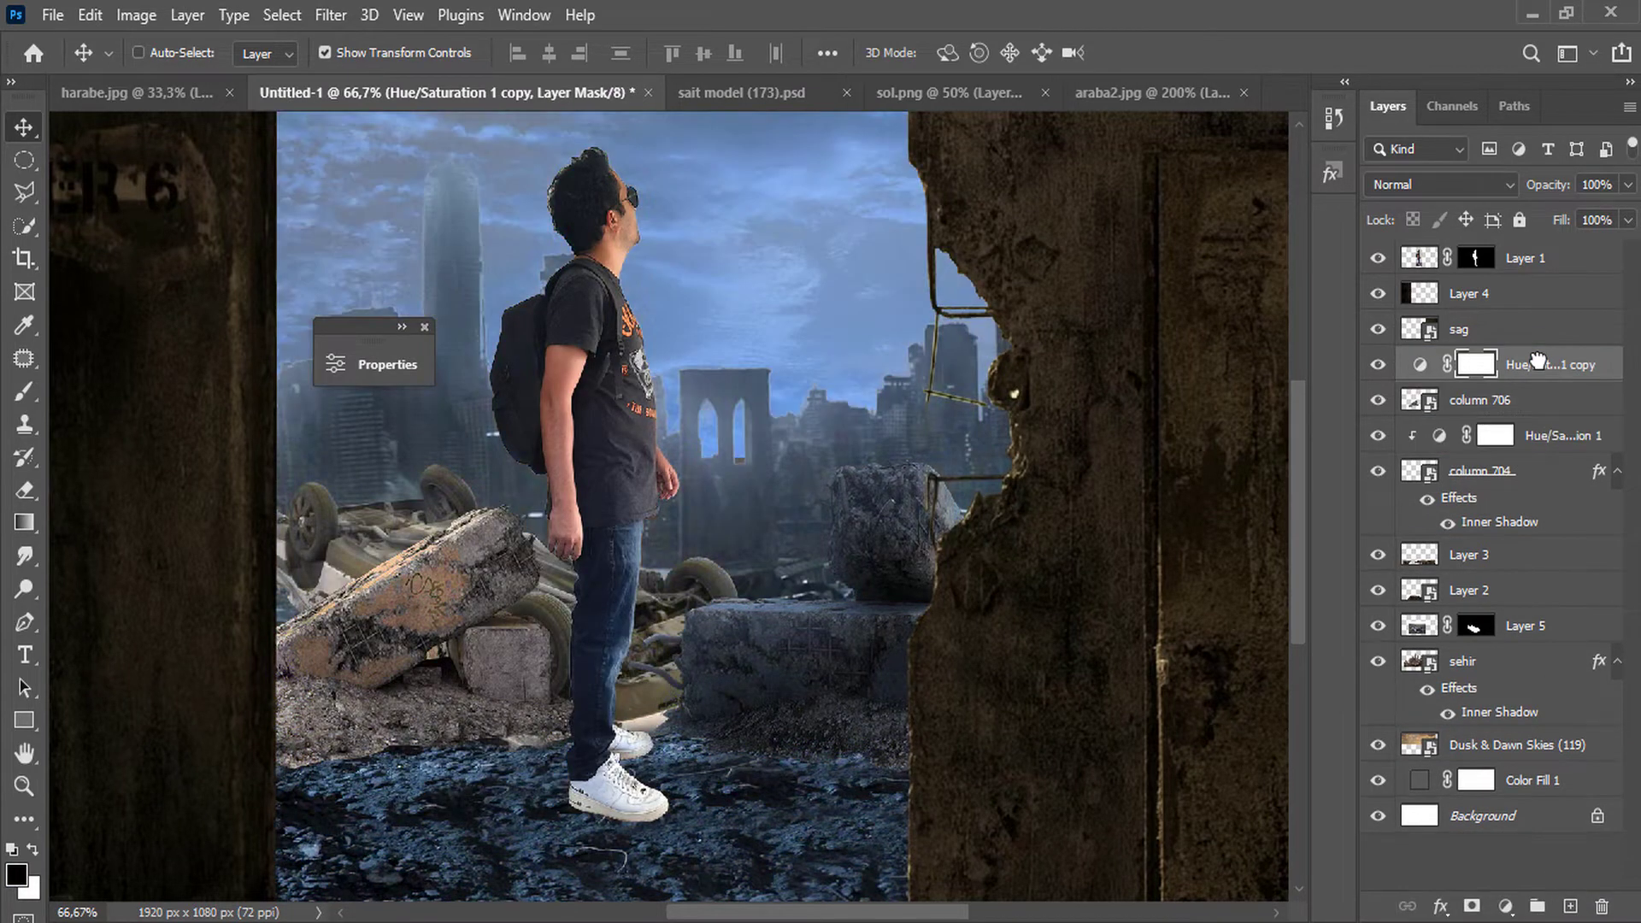
pyautogui.rightClick(1537, 365)
pyautogui.click(1296, 482)
# Apply an Inner Shadow to the column 706 rubble with a distance of 8 px and a reduced size.
pyautogui.rightClick(1492, 399)
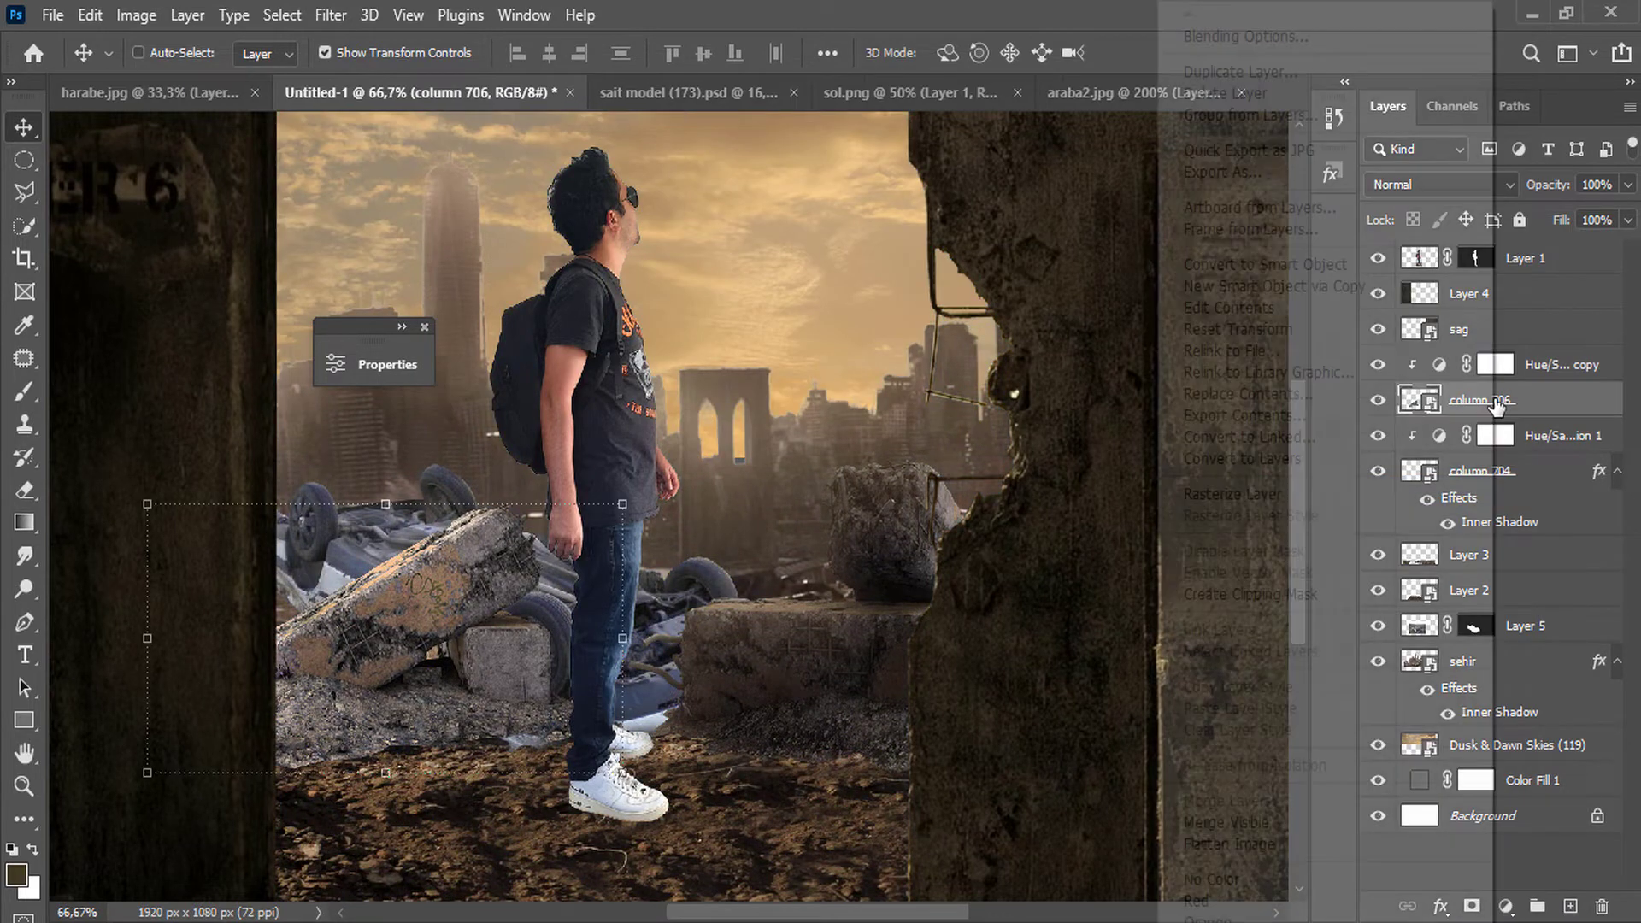
pyautogui.click(1266, 37)
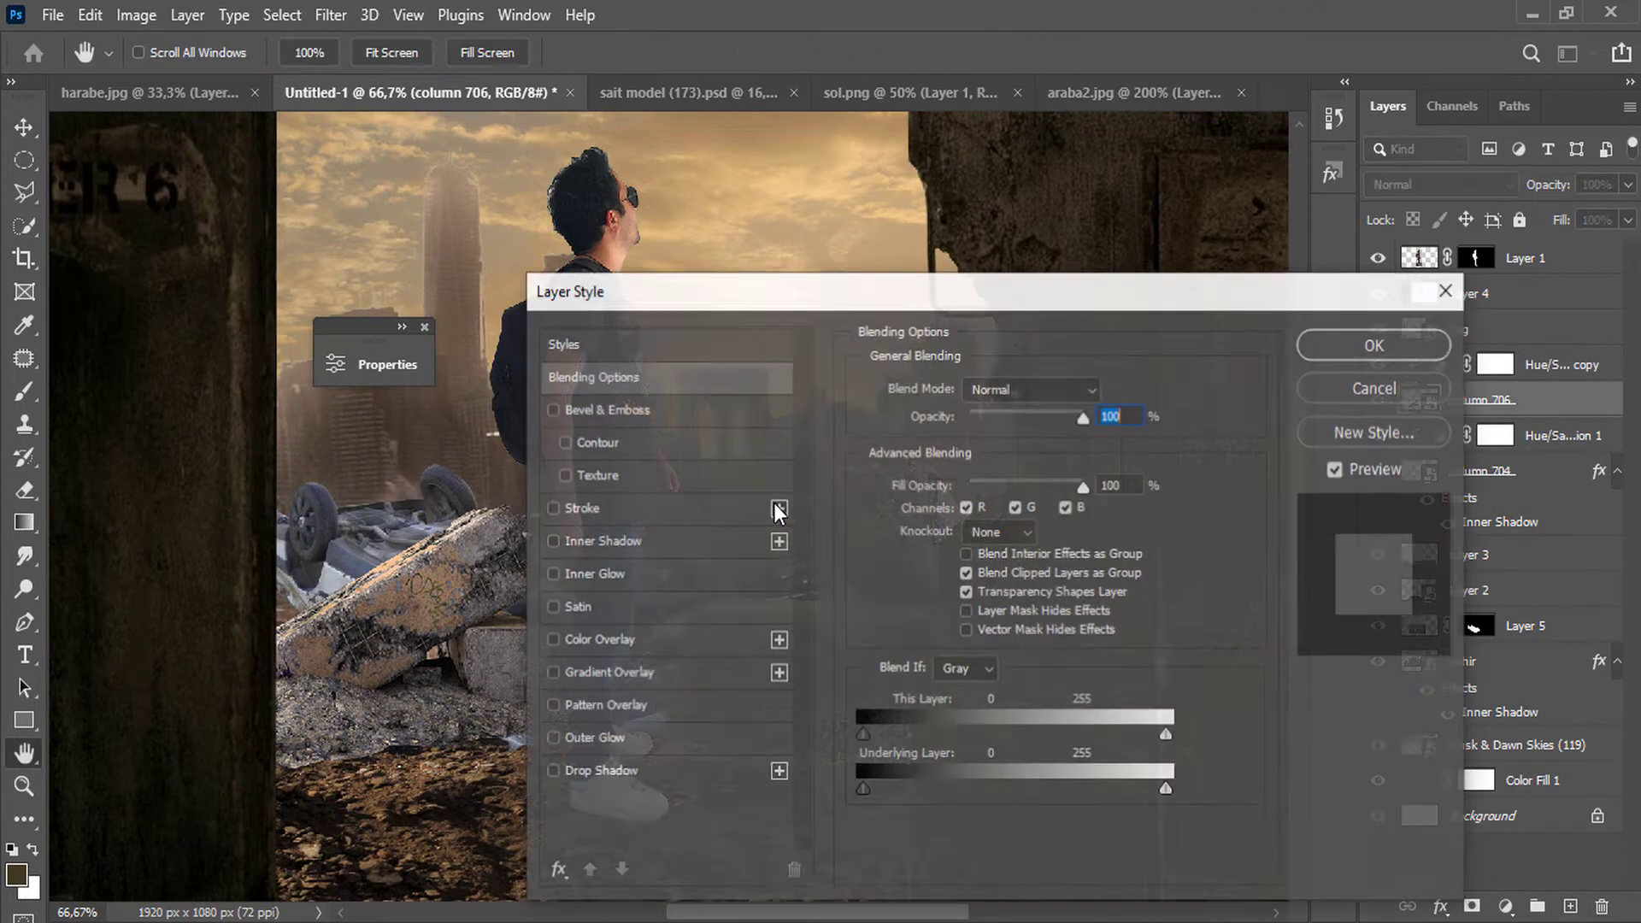
pyautogui.click(552, 539)
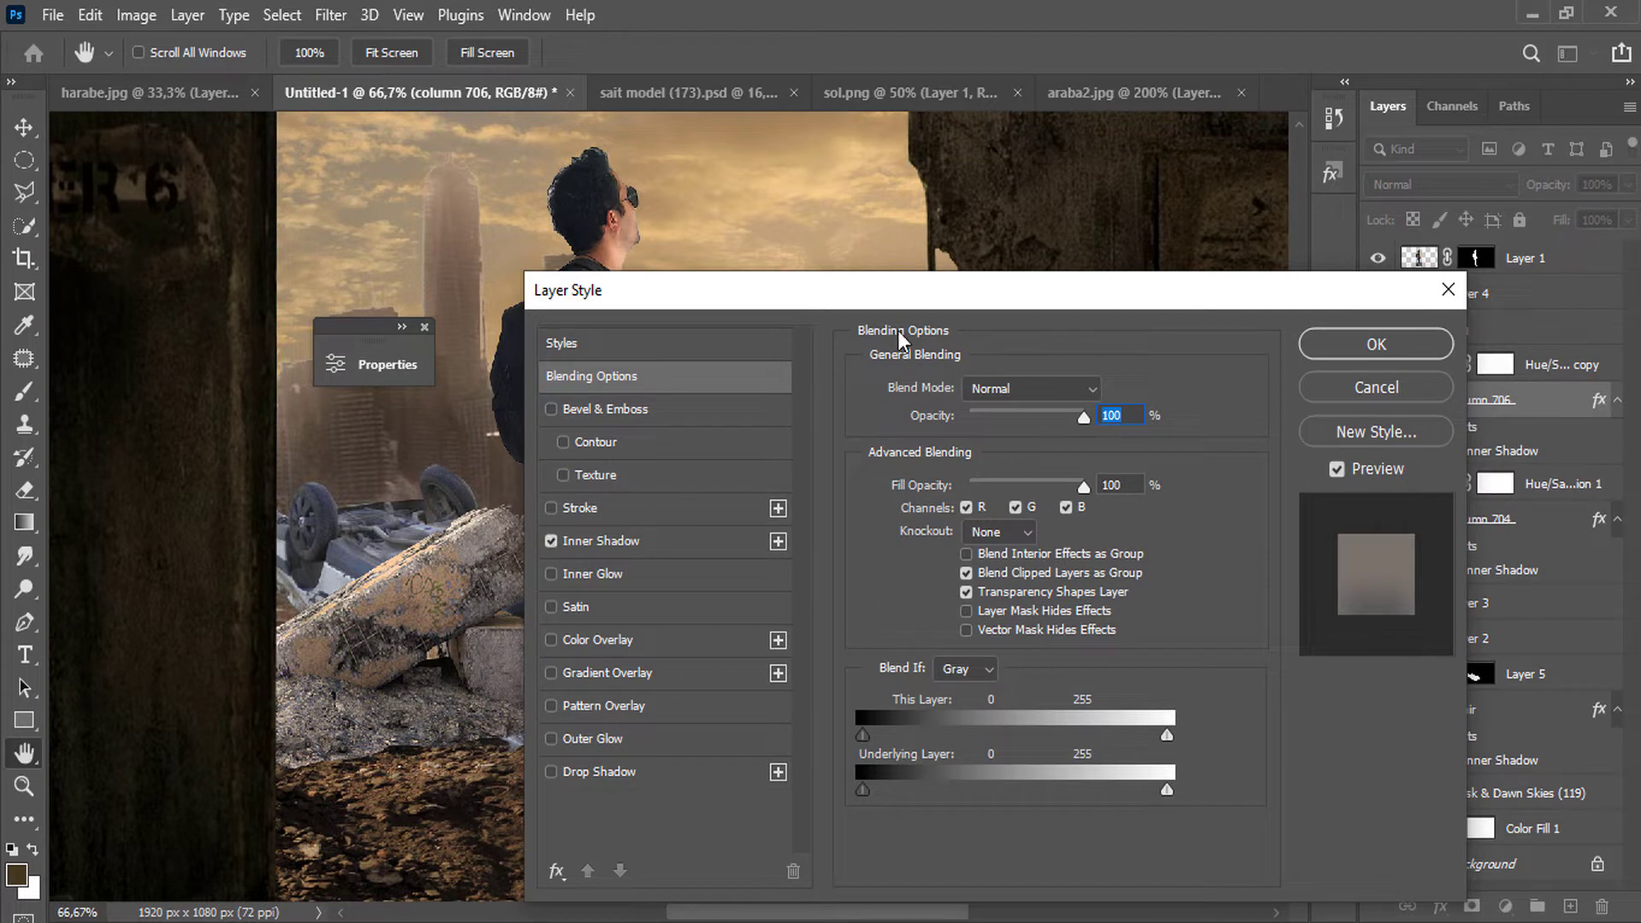
pyautogui.click(622, 545)
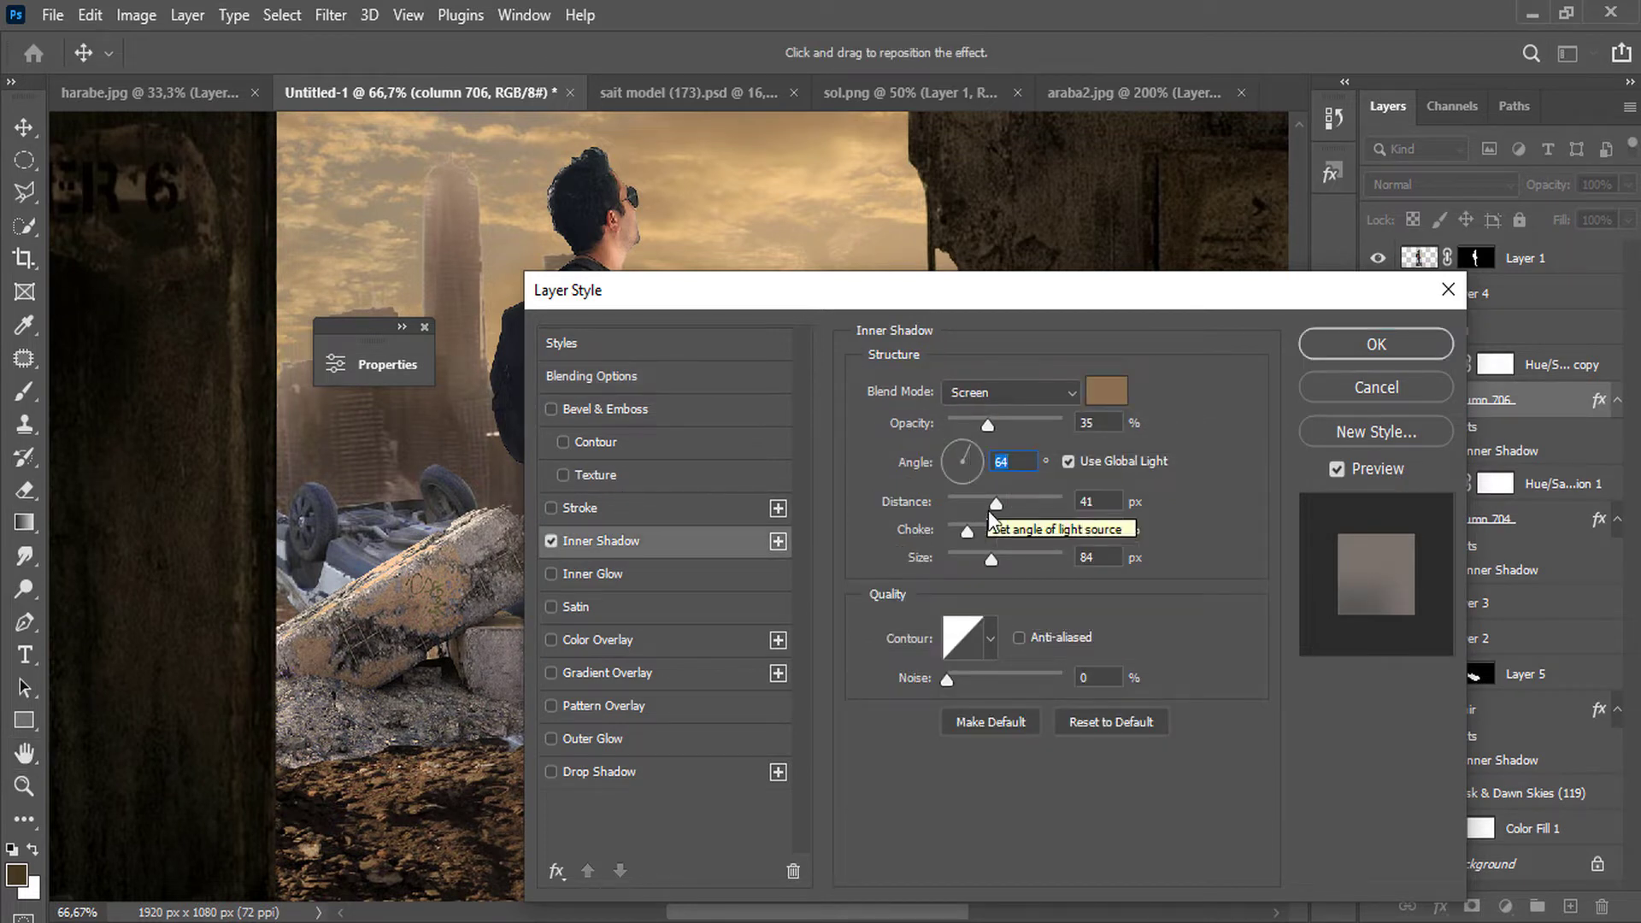
pyautogui.moveTo(988, 499); pyautogui.dragTo(953, 500)
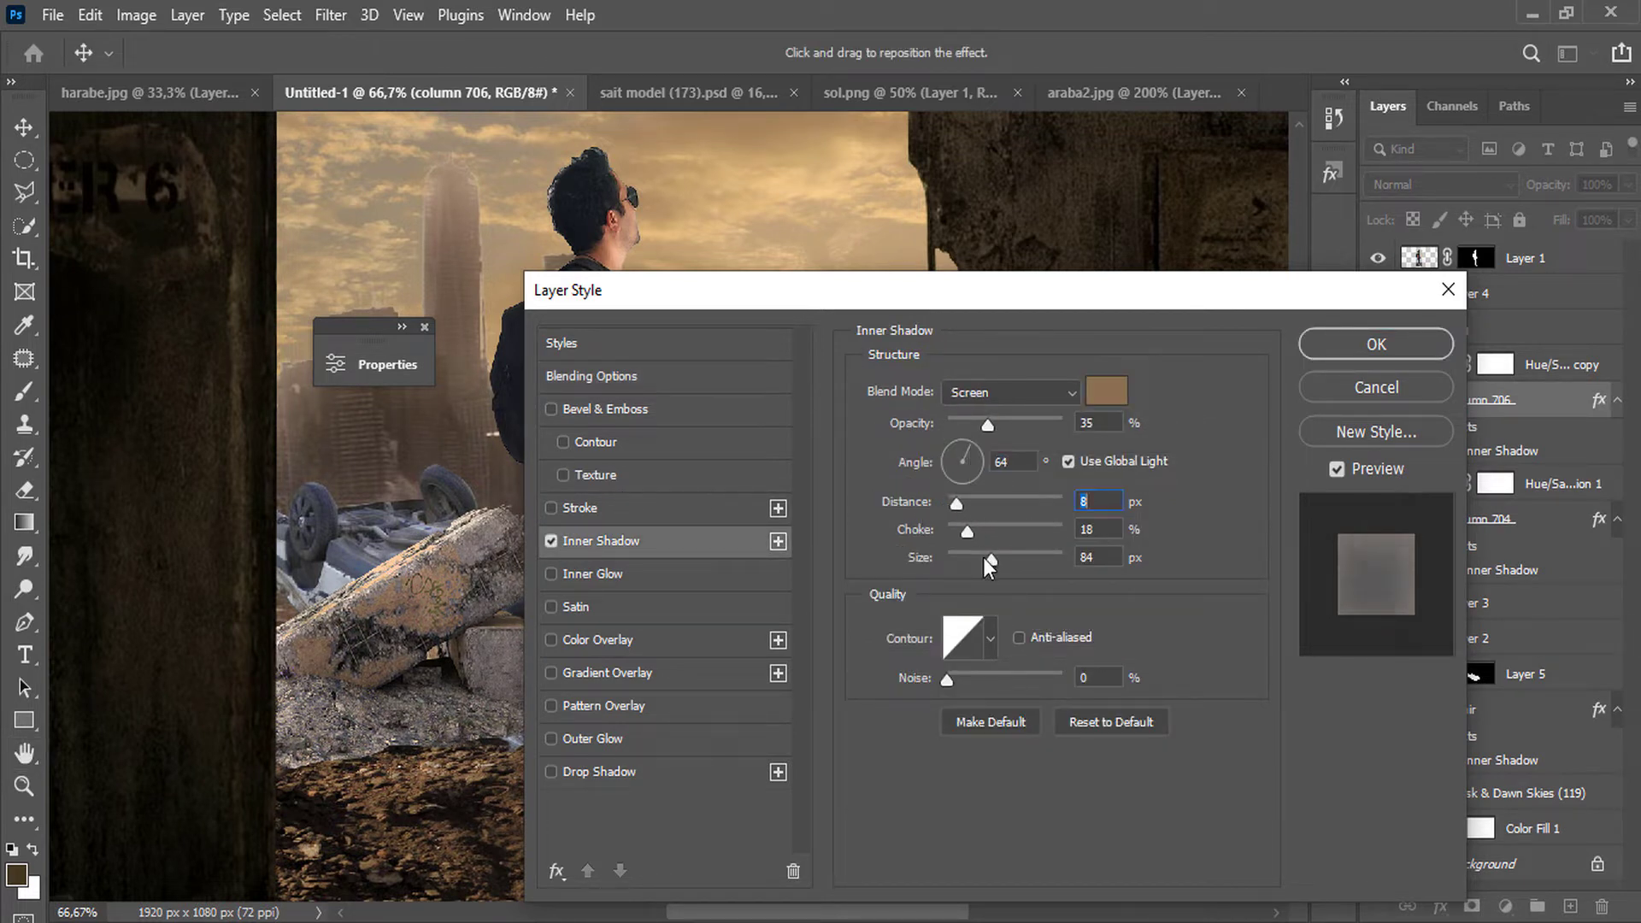
pyautogui.moveTo(984, 557); pyautogui.dragTo(937, 559)
pyautogui.click(1376, 345)
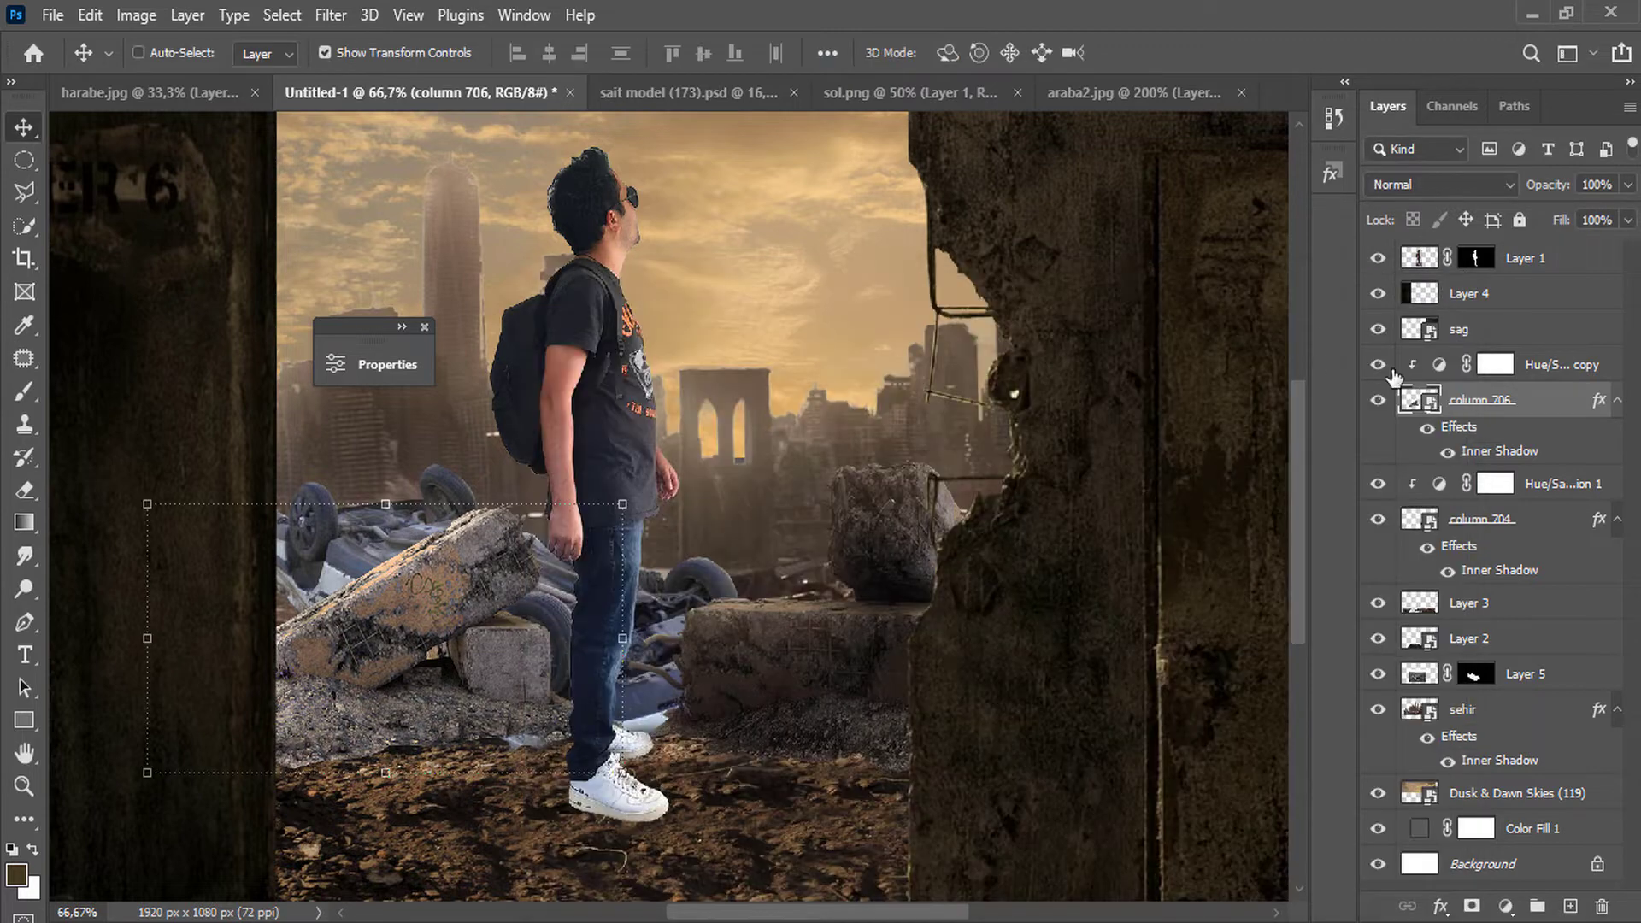
pyautogui.click(1507, 906)
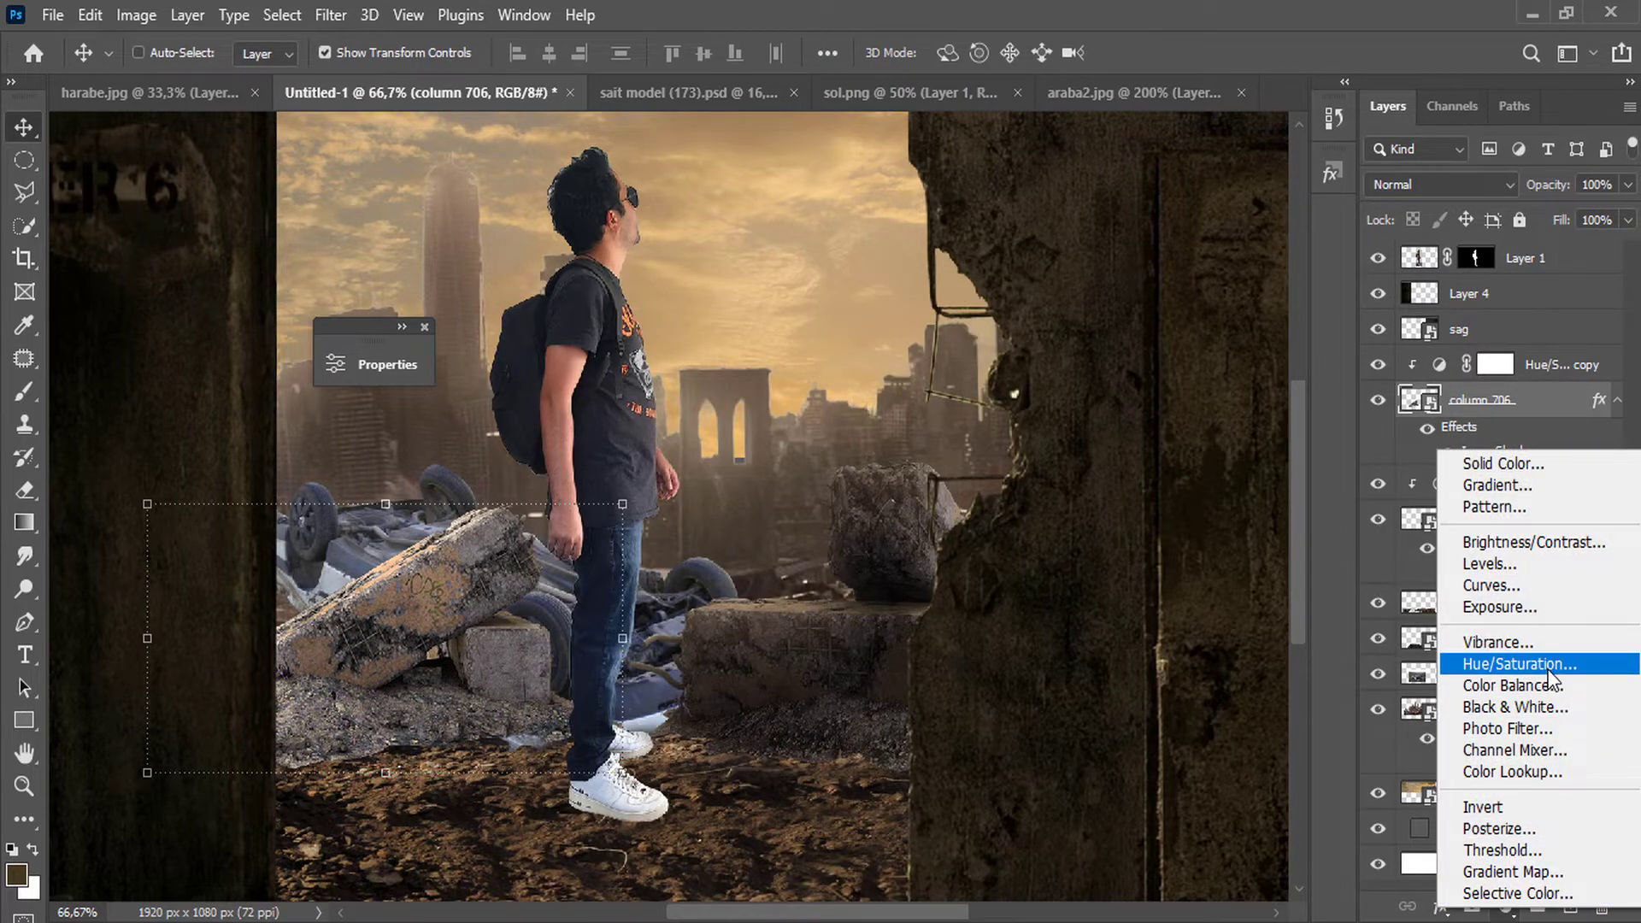
pyautogui.click(1574, 366)
pyautogui.doubleClick(1439, 366)
pyautogui.moveTo(617, 349); pyautogui.dragTo(995, 368)
pyautogui.moveTo(975, 647); pyautogui.dragTo(899, 644)
pyautogui.click(1114, 370)
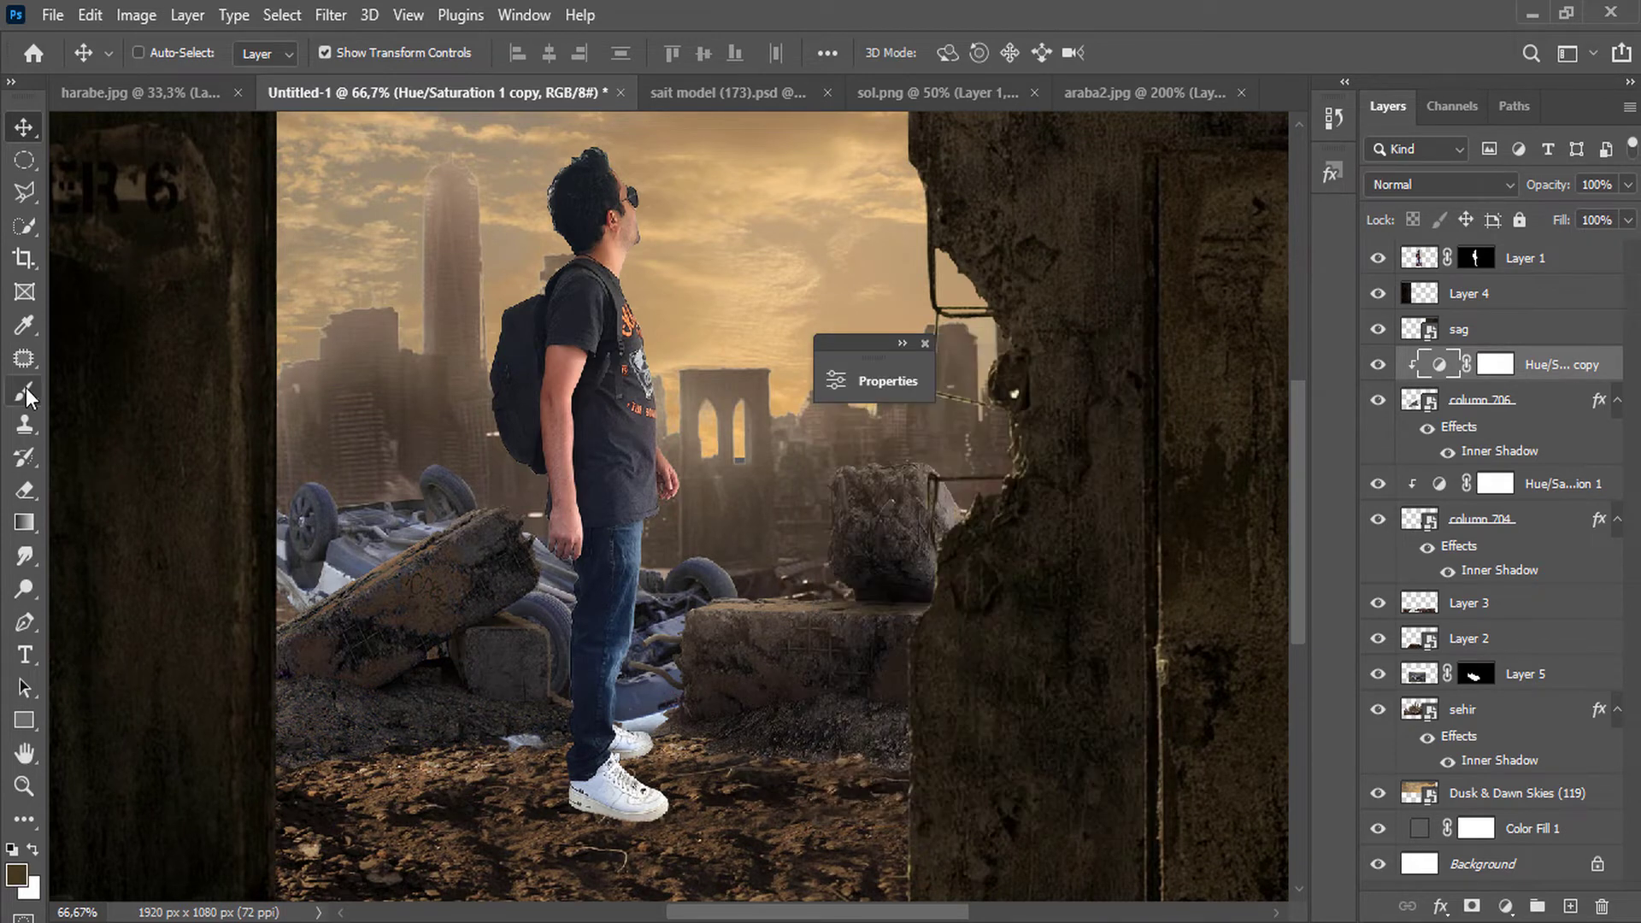
pyautogui.click(25, 393)
pyautogui.click(1495, 364)
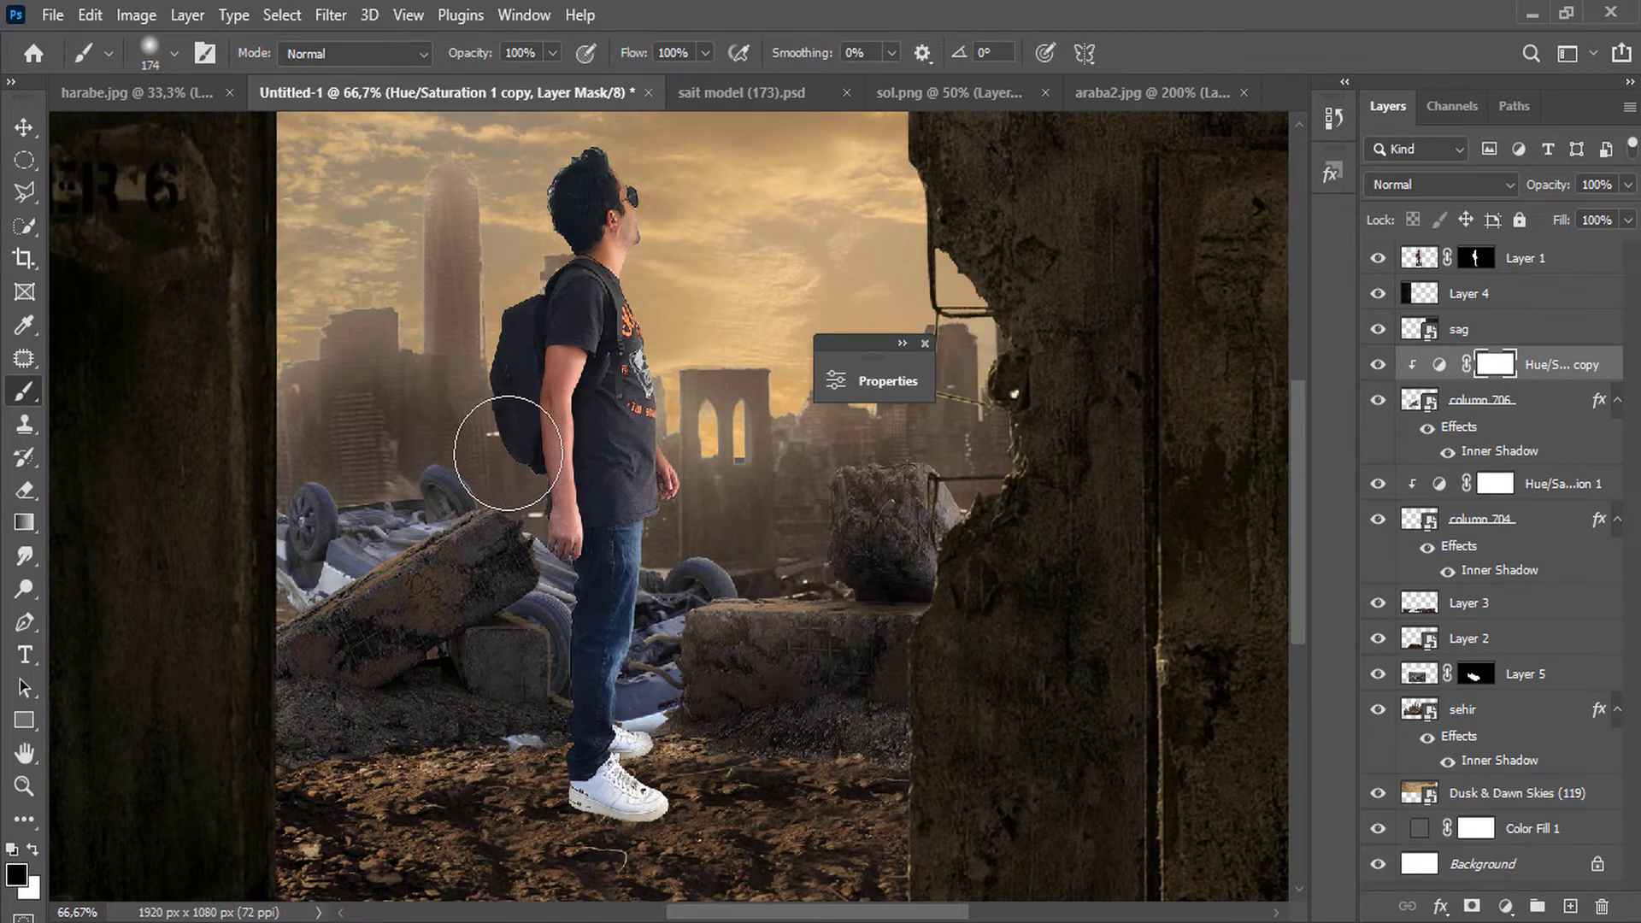
pyautogui.moveTo(504, 446)
pyautogui.mouseDown()
pyautogui.moveTo(312, 528)
pyautogui.moveTo(462, 457)
pyautogui.mouseUp()
pyautogui.hotkey('ctrl', 'z')
pyautogui.hotkey('ctrl', 'z')
pyautogui.hotkey('ctrl', 'z')
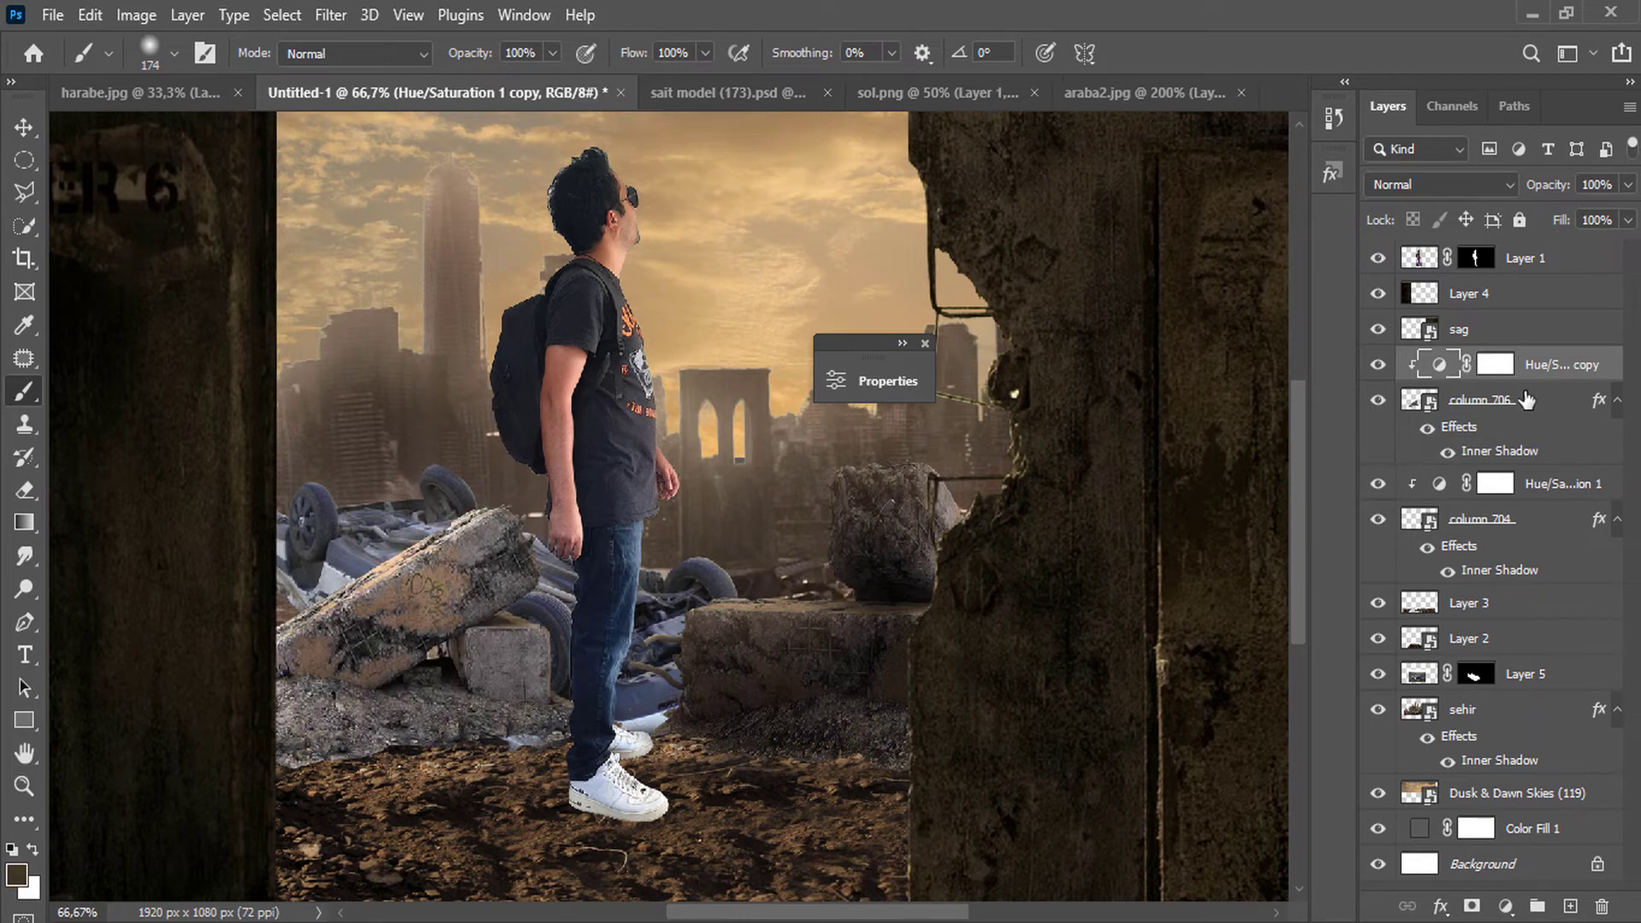
# Add a clipped Hue/Saturation adjustment that darkens the column 706 rubble, and mask it out along the slab's upper edge.
pyautogui.click(1527, 400)
pyautogui.click(1505, 906)
pyautogui.click(1518, 684)
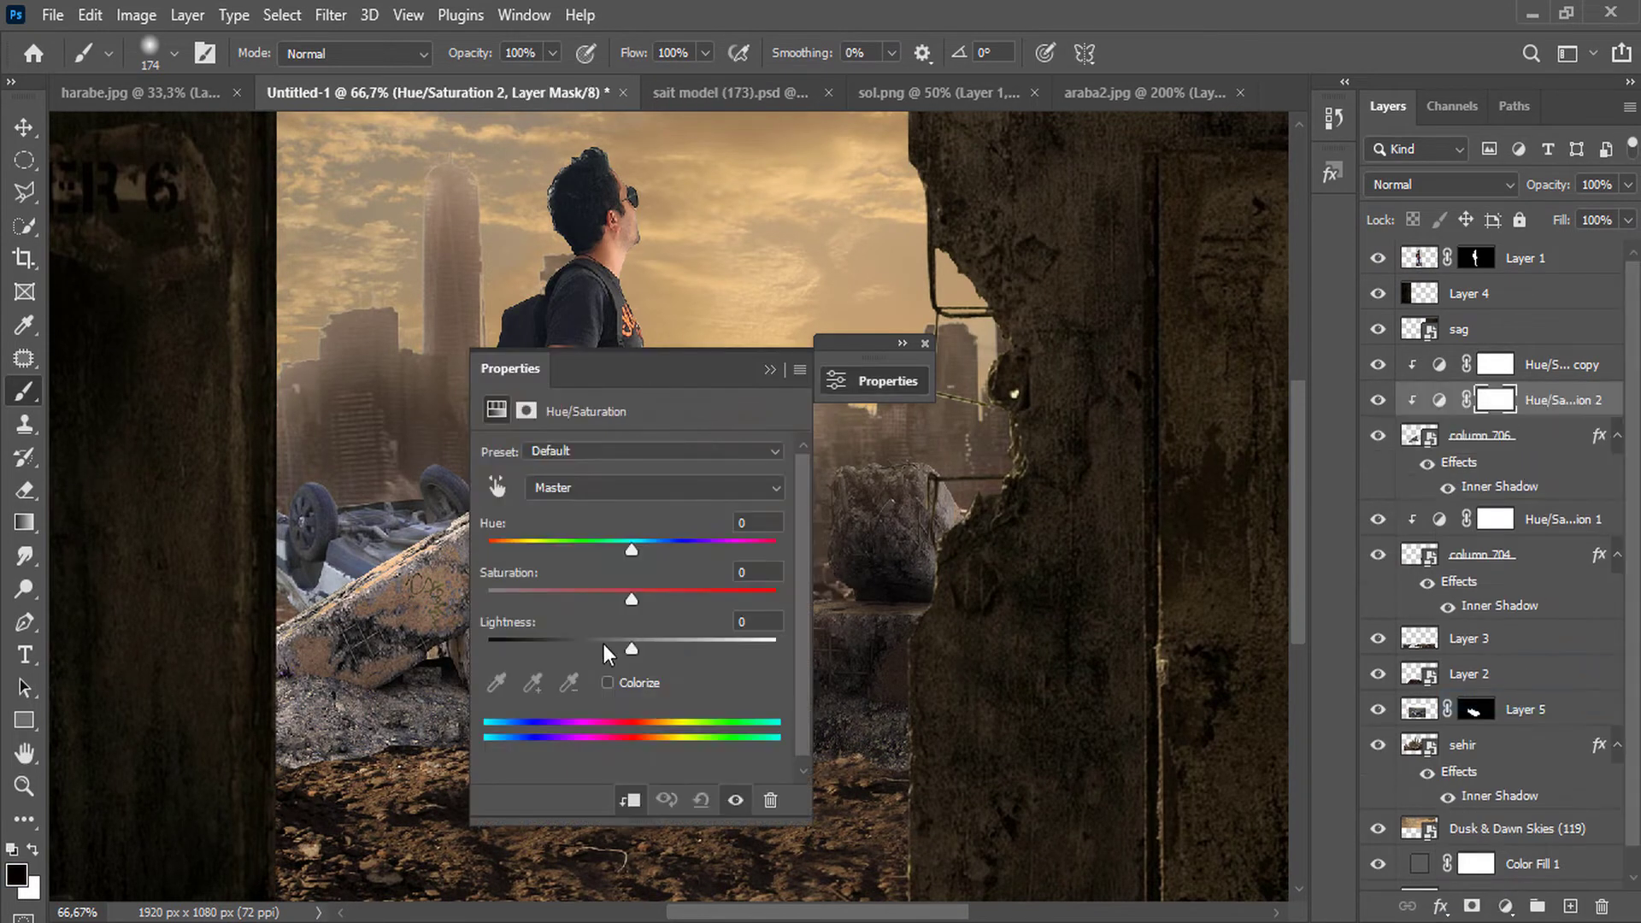
pyautogui.moveTo(611, 650); pyautogui.dragTo(557, 654)
pyautogui.click(770, 370)
pyautogui.moveTo(361, 511); pyautogui.dragTo(584, 503)
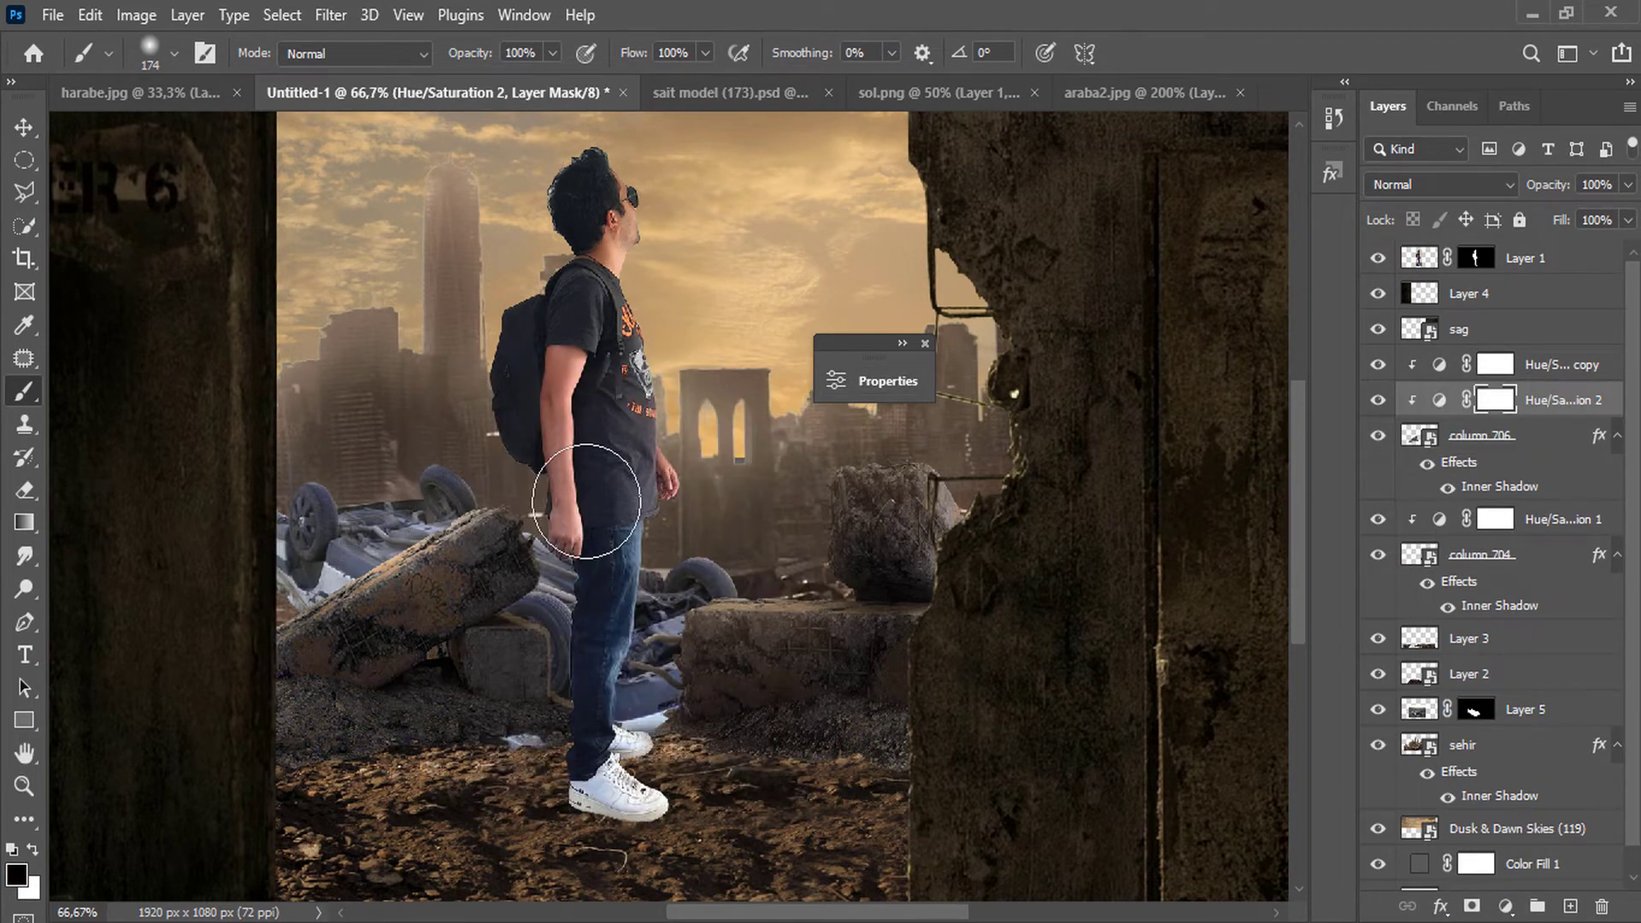
# Enlarge the column 706 rubble slightly and reposition it in front of the overturned car.
pyautogui.press('v')
pyautogui.click(1489, 443)
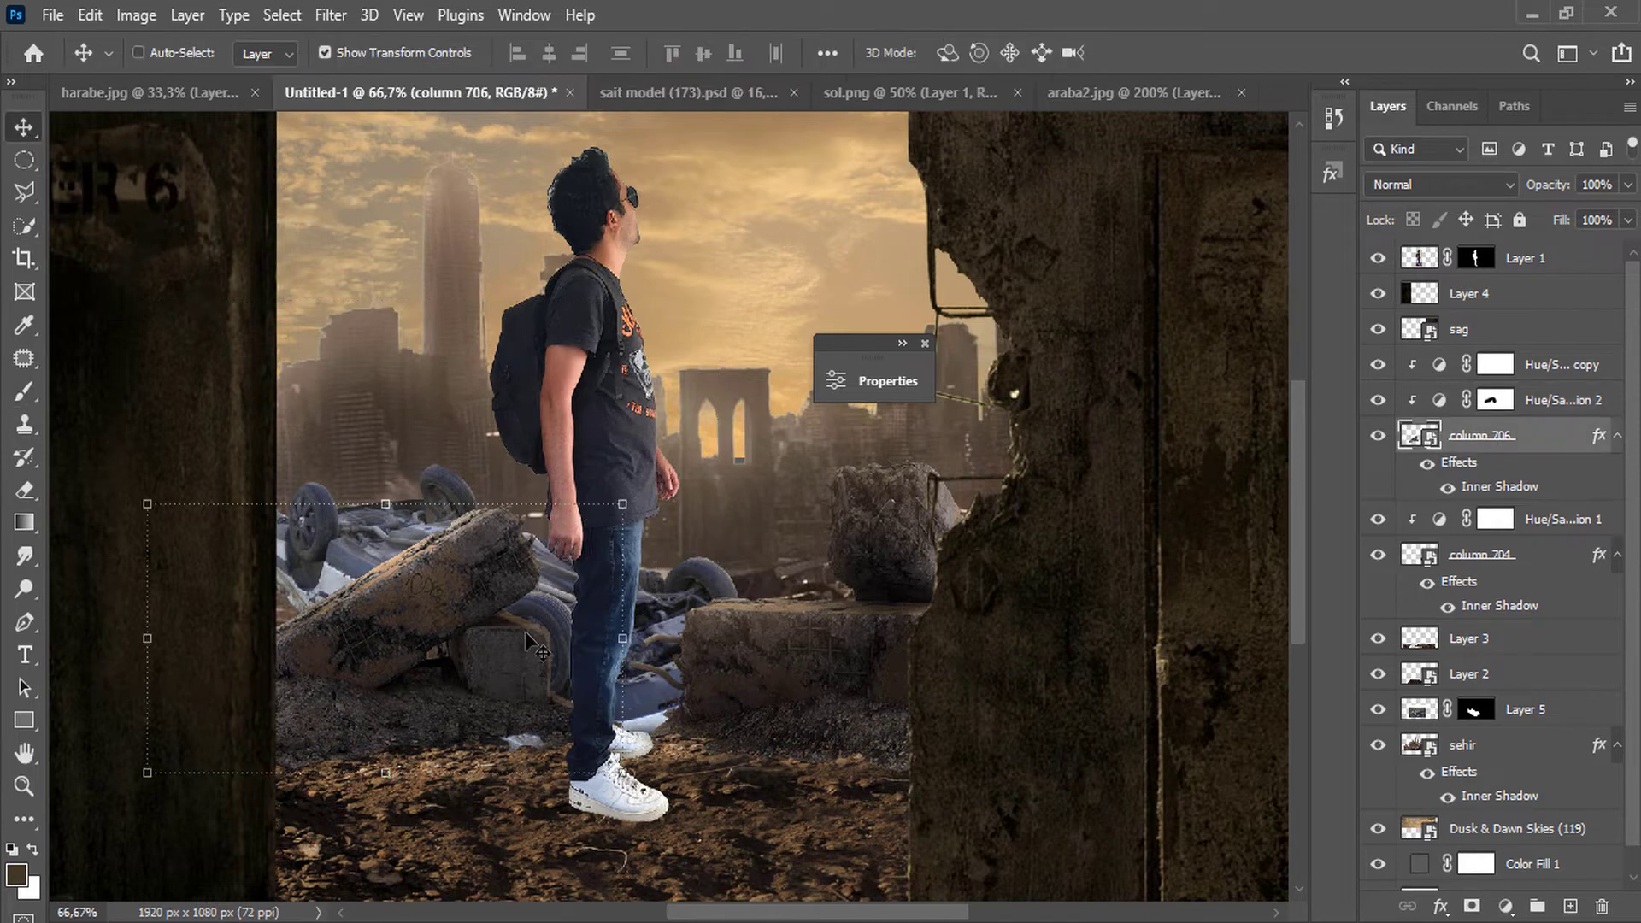
pyautogui.moveTo(524, 640)
pyautogui.mouseDown()
pyautogui.moveTo(531, 571)
pyautogui.moveTo(524, 663)
pyautogui.mouseUp()
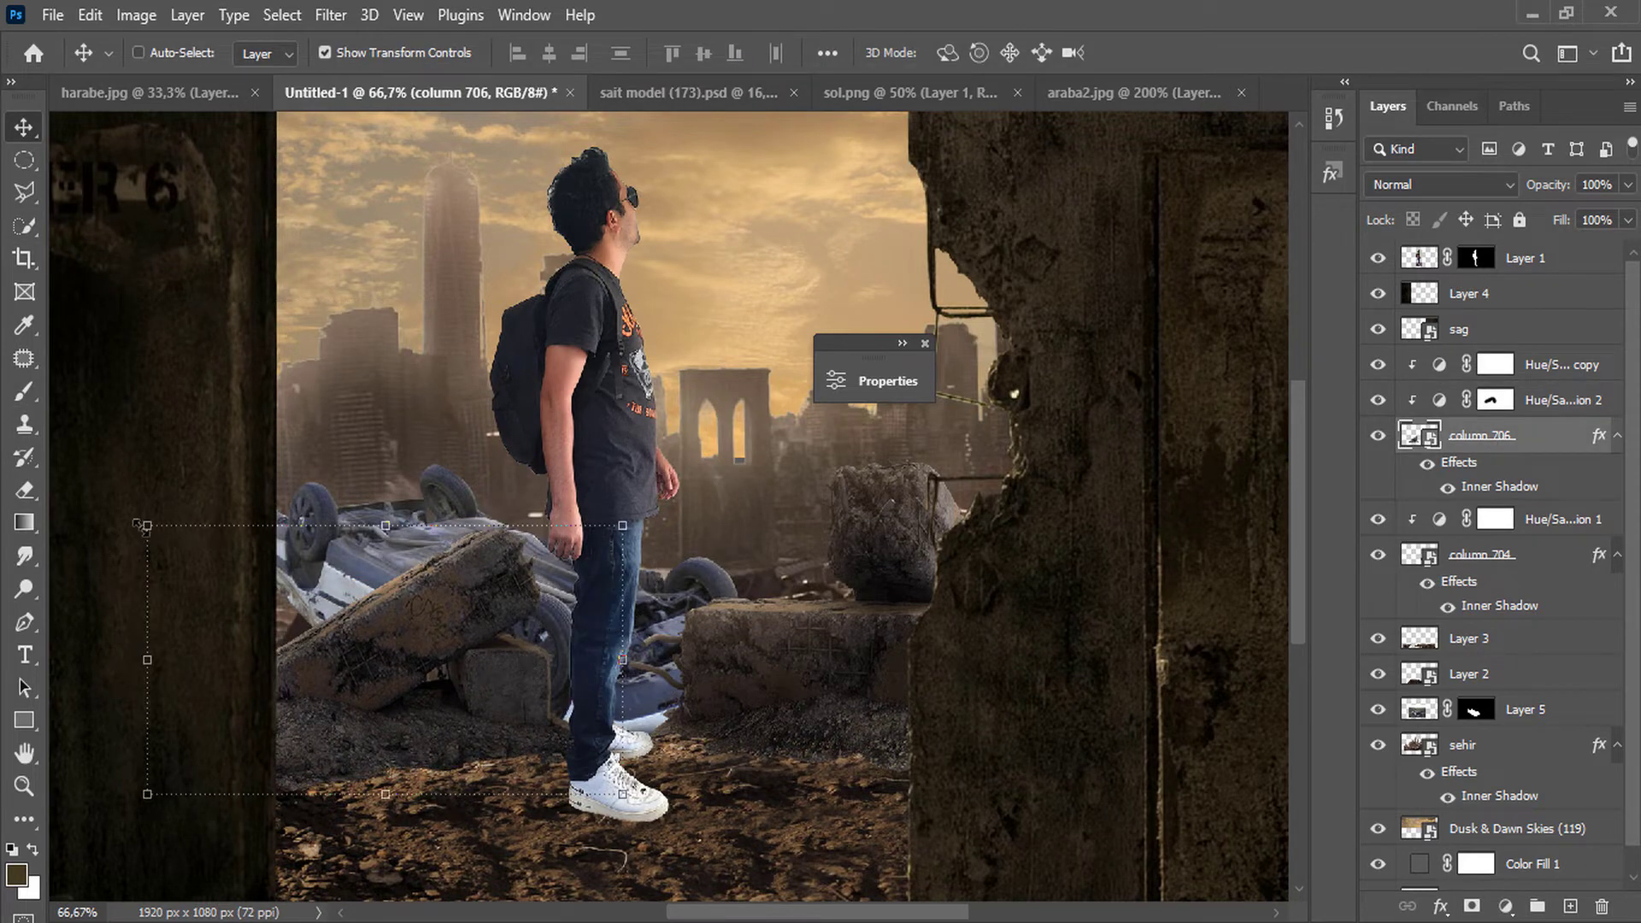
pyautogui.moveTo(137, 523); pyautogui.dragTo(658, 873)
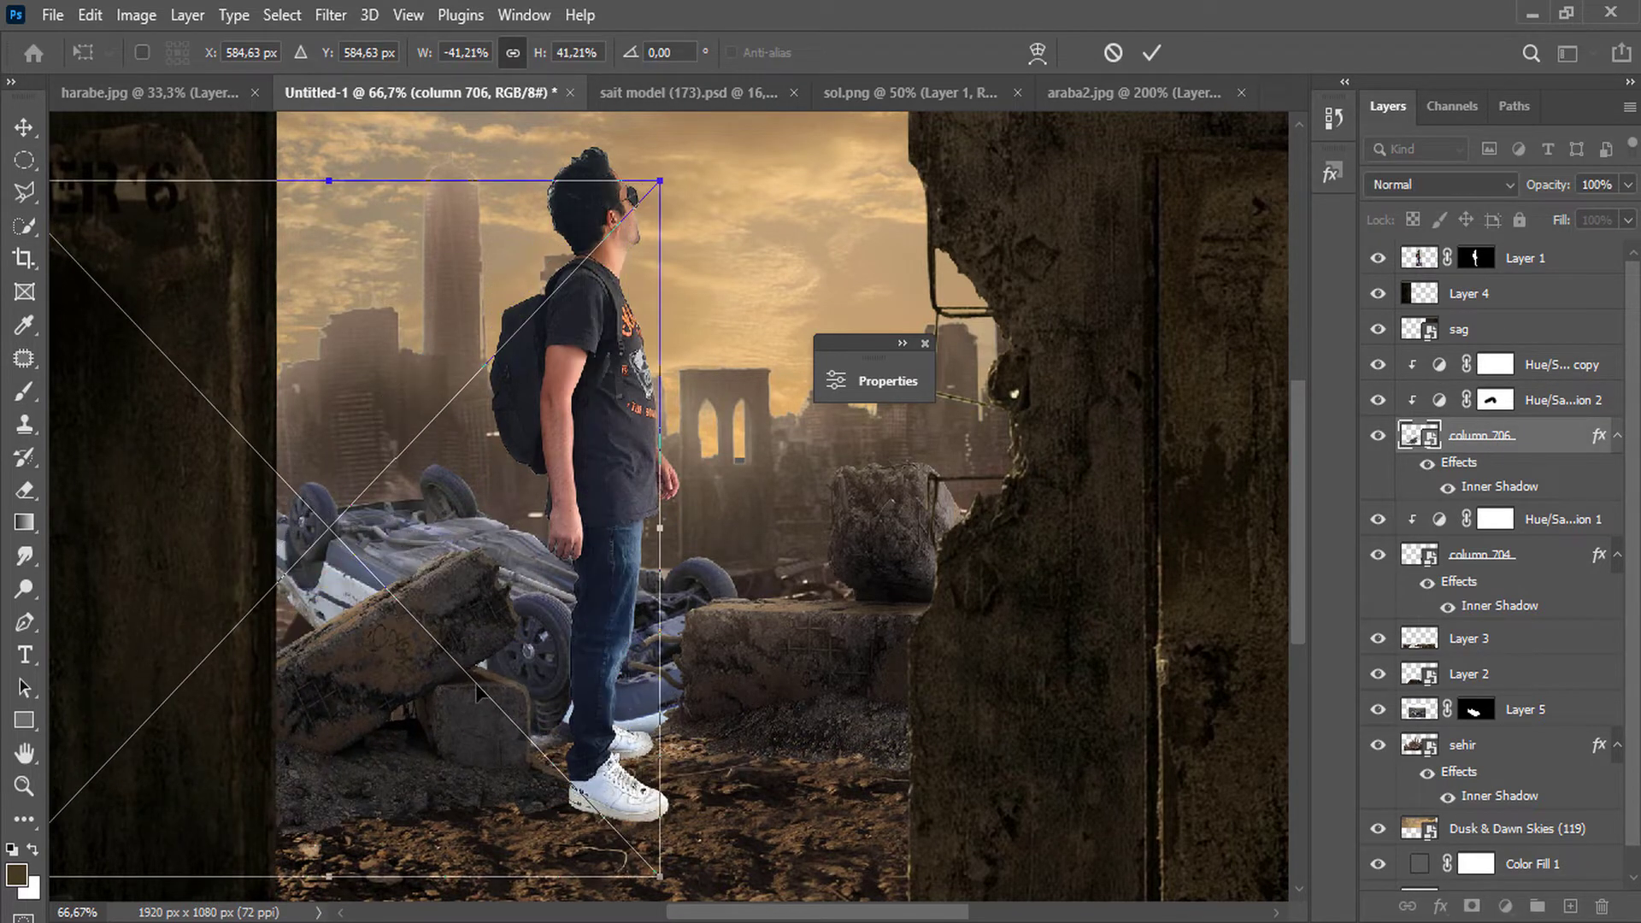
pyautogui.moveTo(479, 693); pyautogui.dragTo(508, 652)
pyautogui.click(1151, 52)
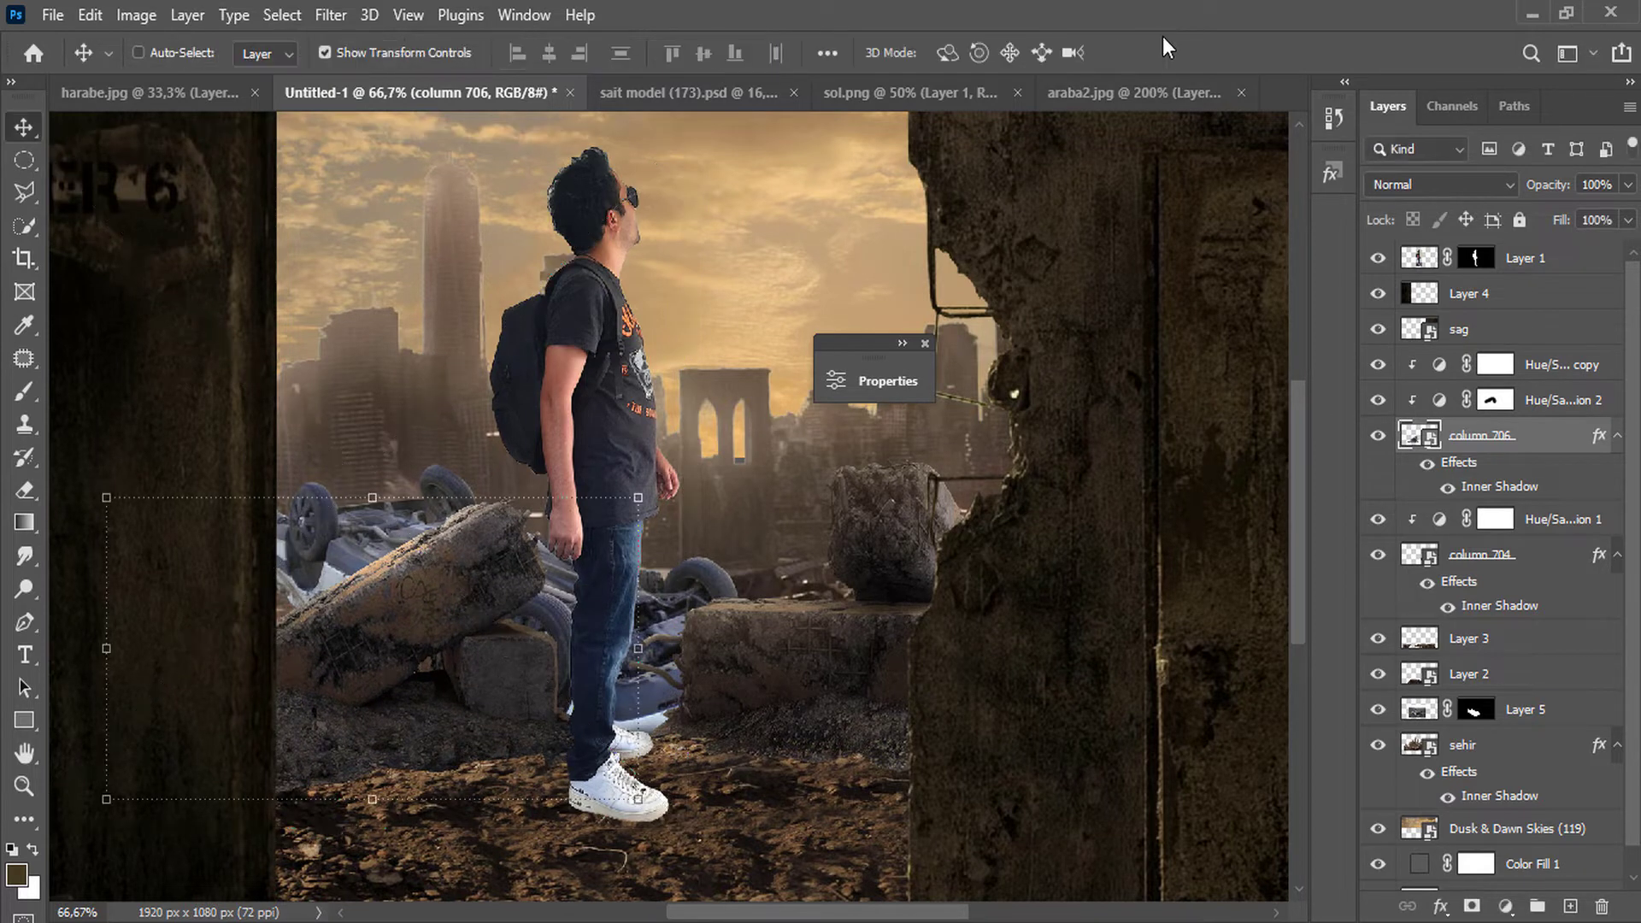
pyautogui.click(926, 343)
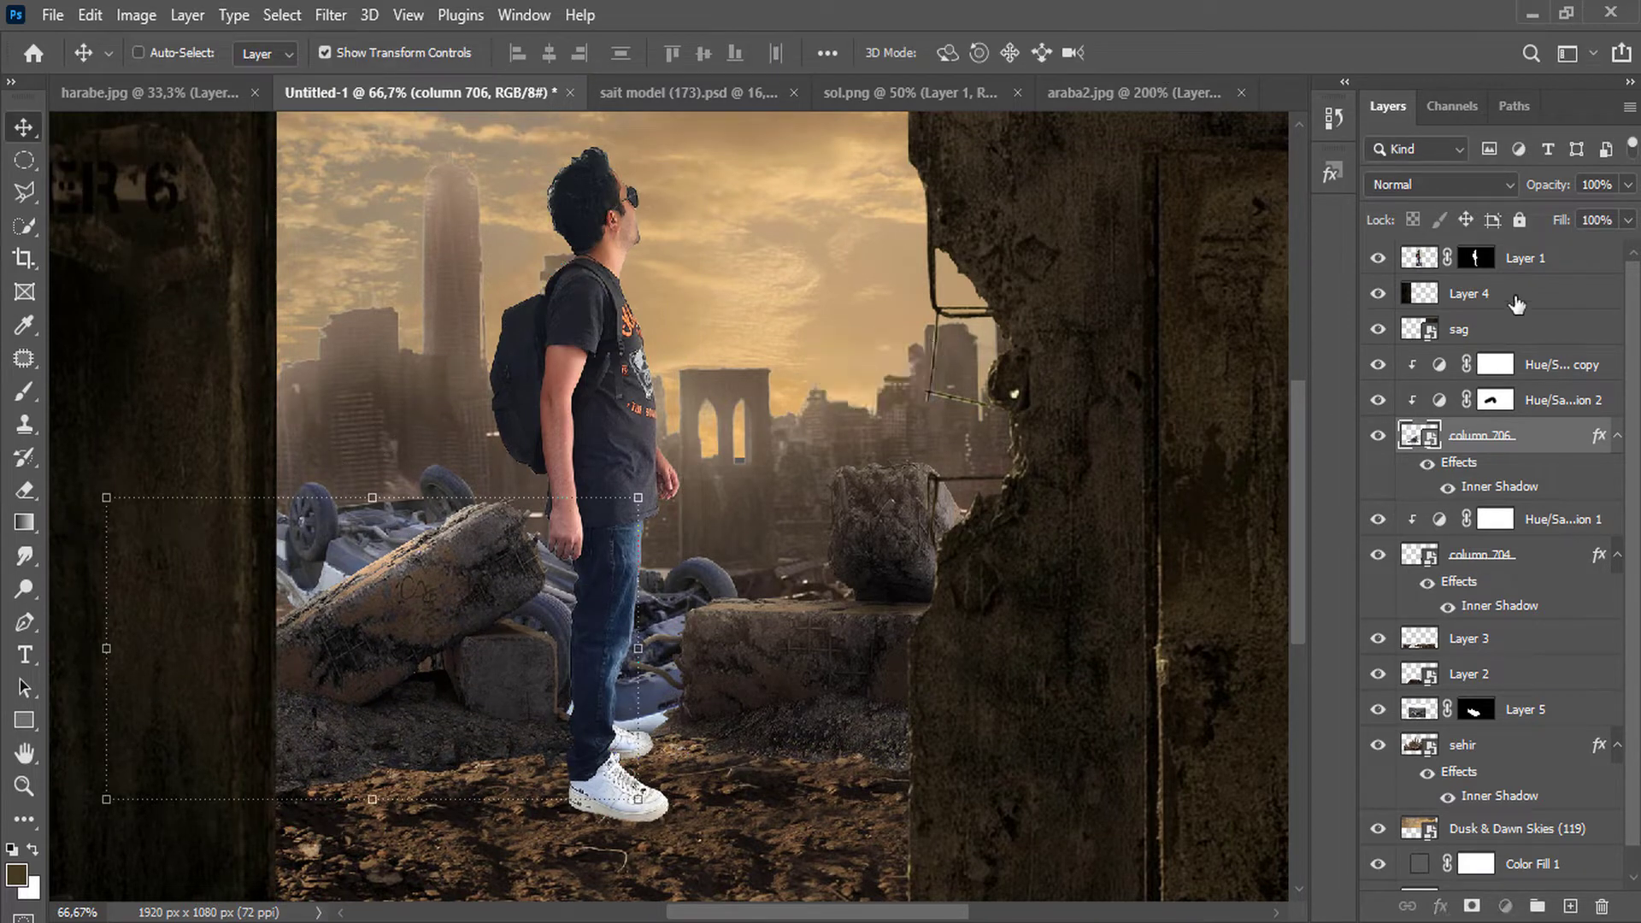
# Duplicate the man's Layer 1 and convert the copy to a smart object.
pyautogui.click(1516, 301)
pyautogui.click(1551, 265)
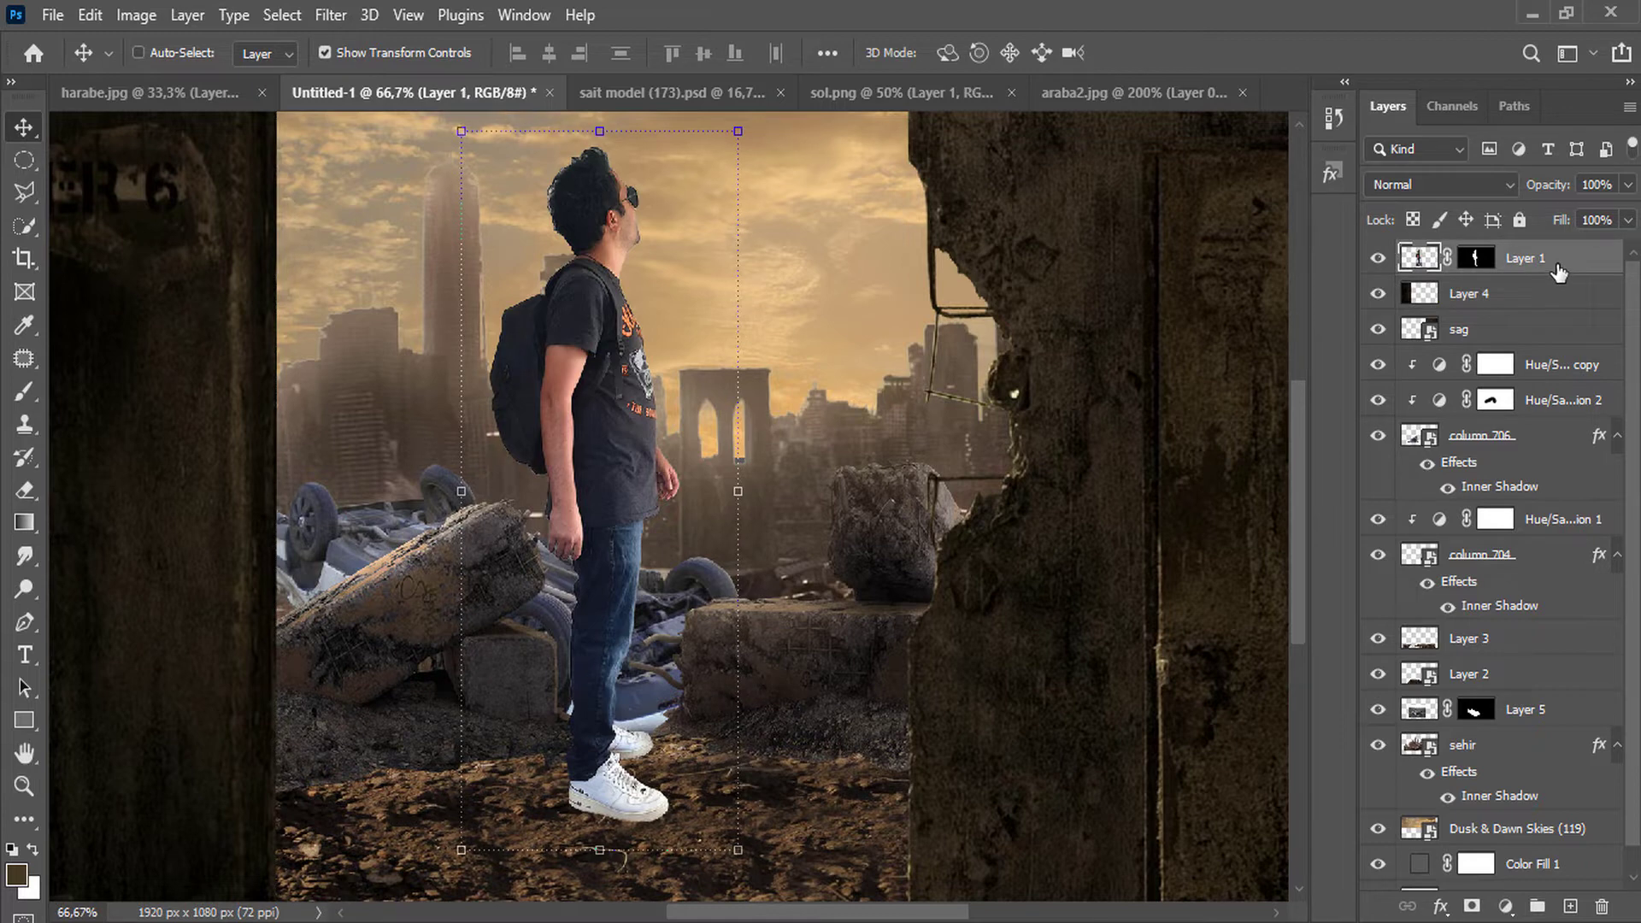
pyautogui.hotkey('ctrl', 'j')
pyautogui.rightClick(1552, 261)
pyautogui.click(1445, 350)
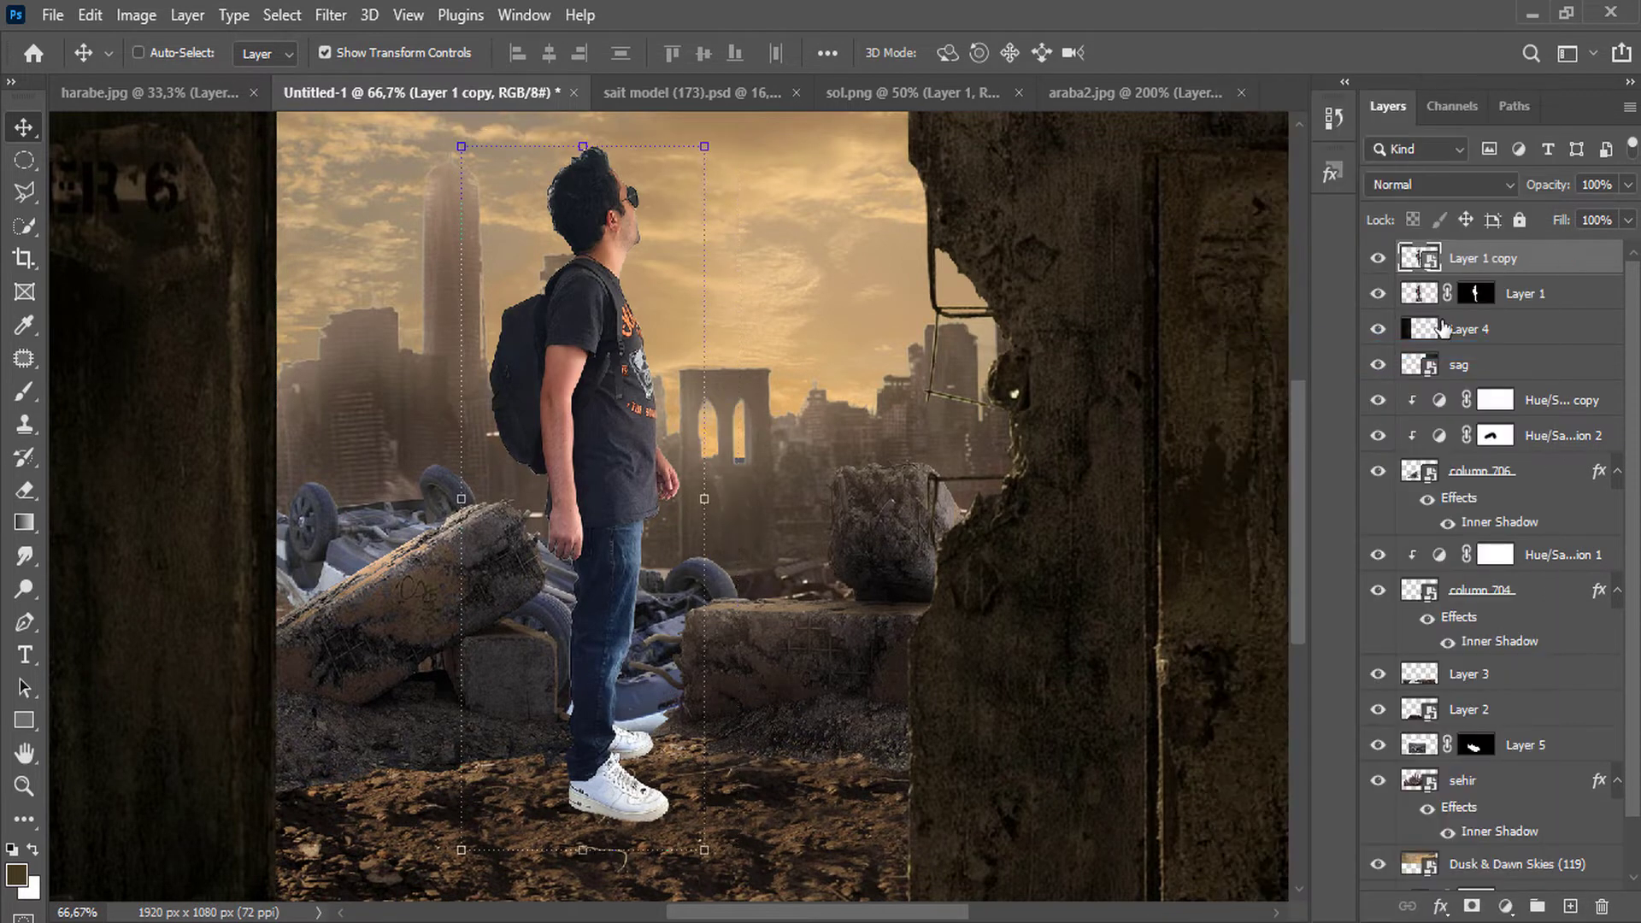
# Flip and distort the man's copy into a slanted shadow shape on the ground from his feet, and move it below Layer 1.
pyautogui.hotkey('ctrl', 't')
pyautogui.rightClick(601, 268)
pyautogui.click(667, 429)
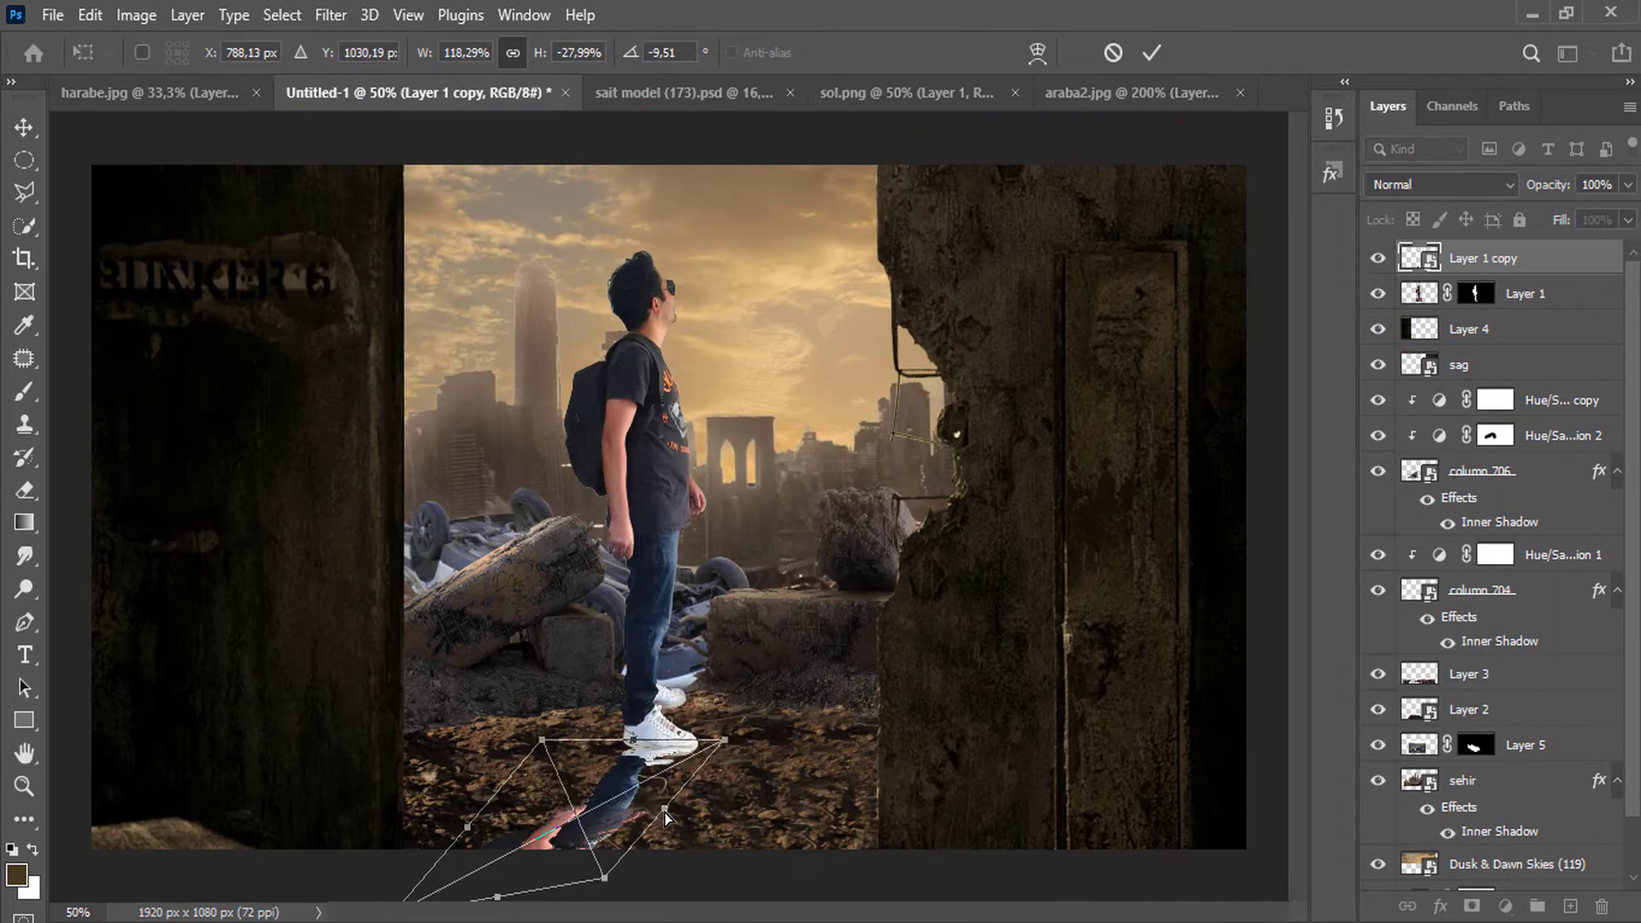
pyautogui.moveTo(641, 855); pyautogui.dragTo(657, 799)
pyautogui.moveTo(438, 809); pyautogui.dragTo(470, 807)
pyautogui.click(1151, 52)
pyautogui.hotkey('ctrl', '[')
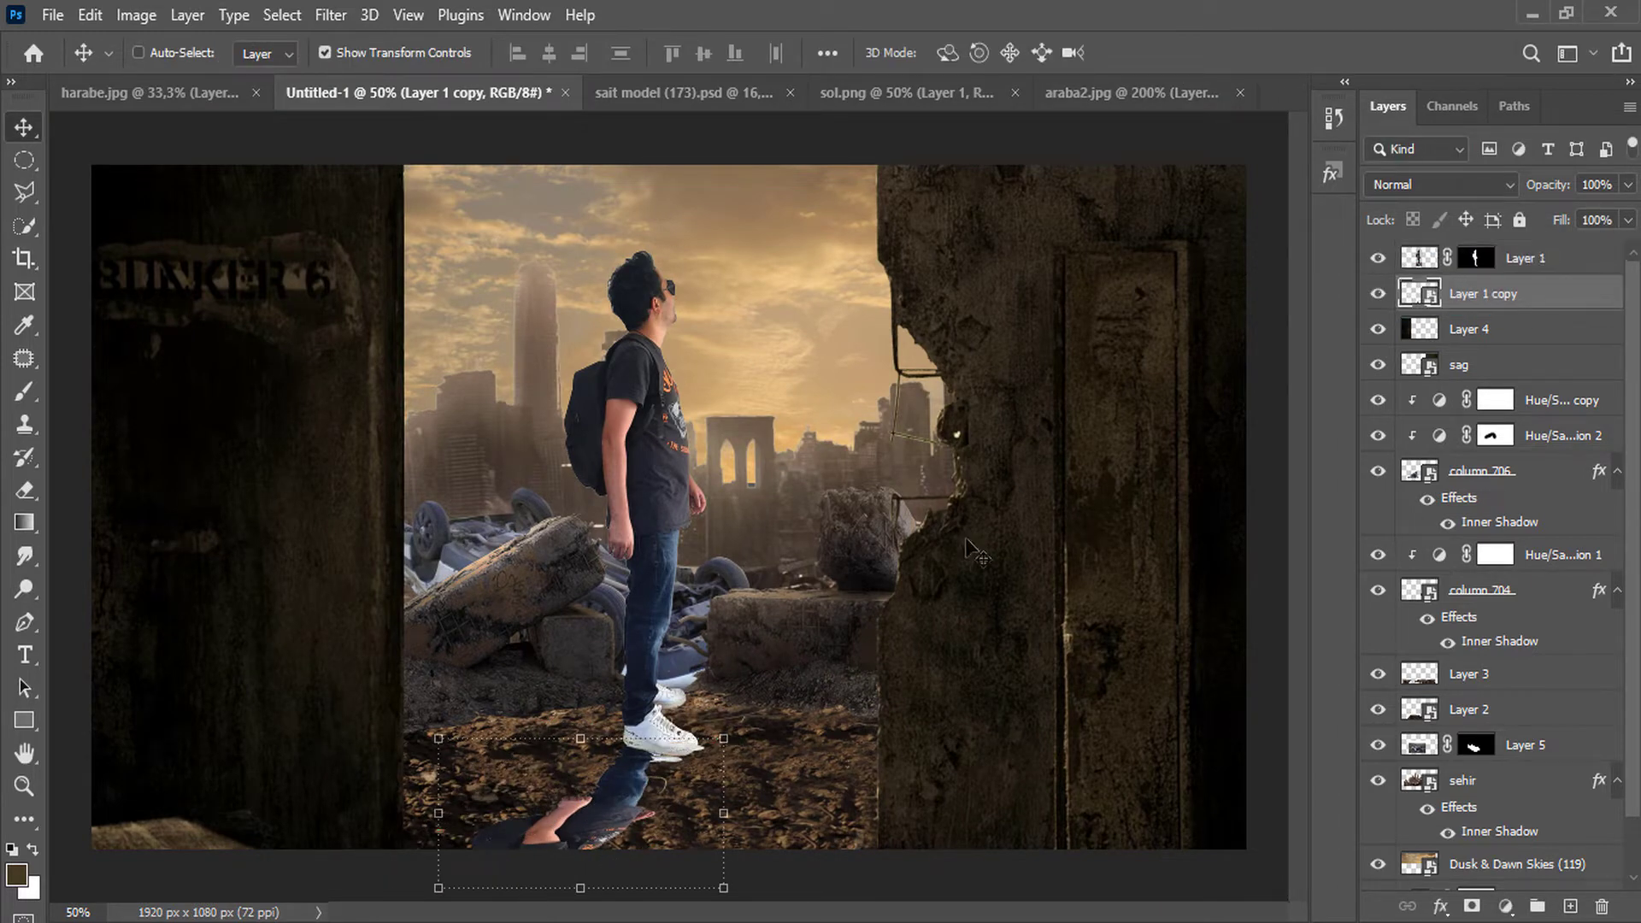
# Blacken the shadow copy with a clipped Hue/Saturation adjustment at lightness -100.
pyautogui.click(1507, 906)
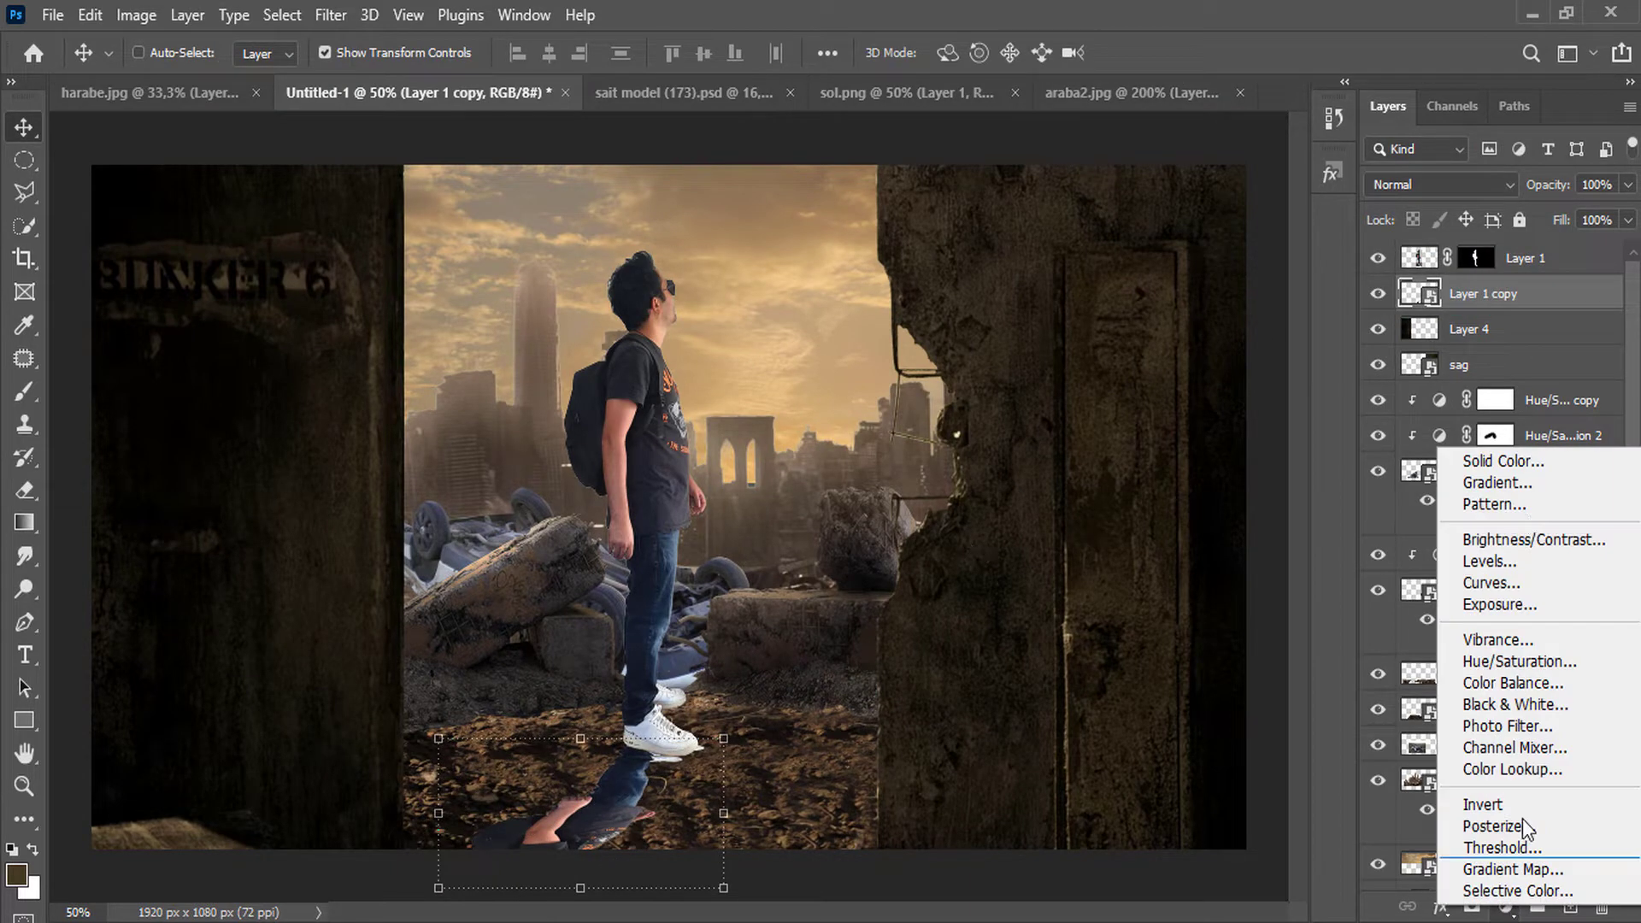
pyautogui.click(1479, 665)
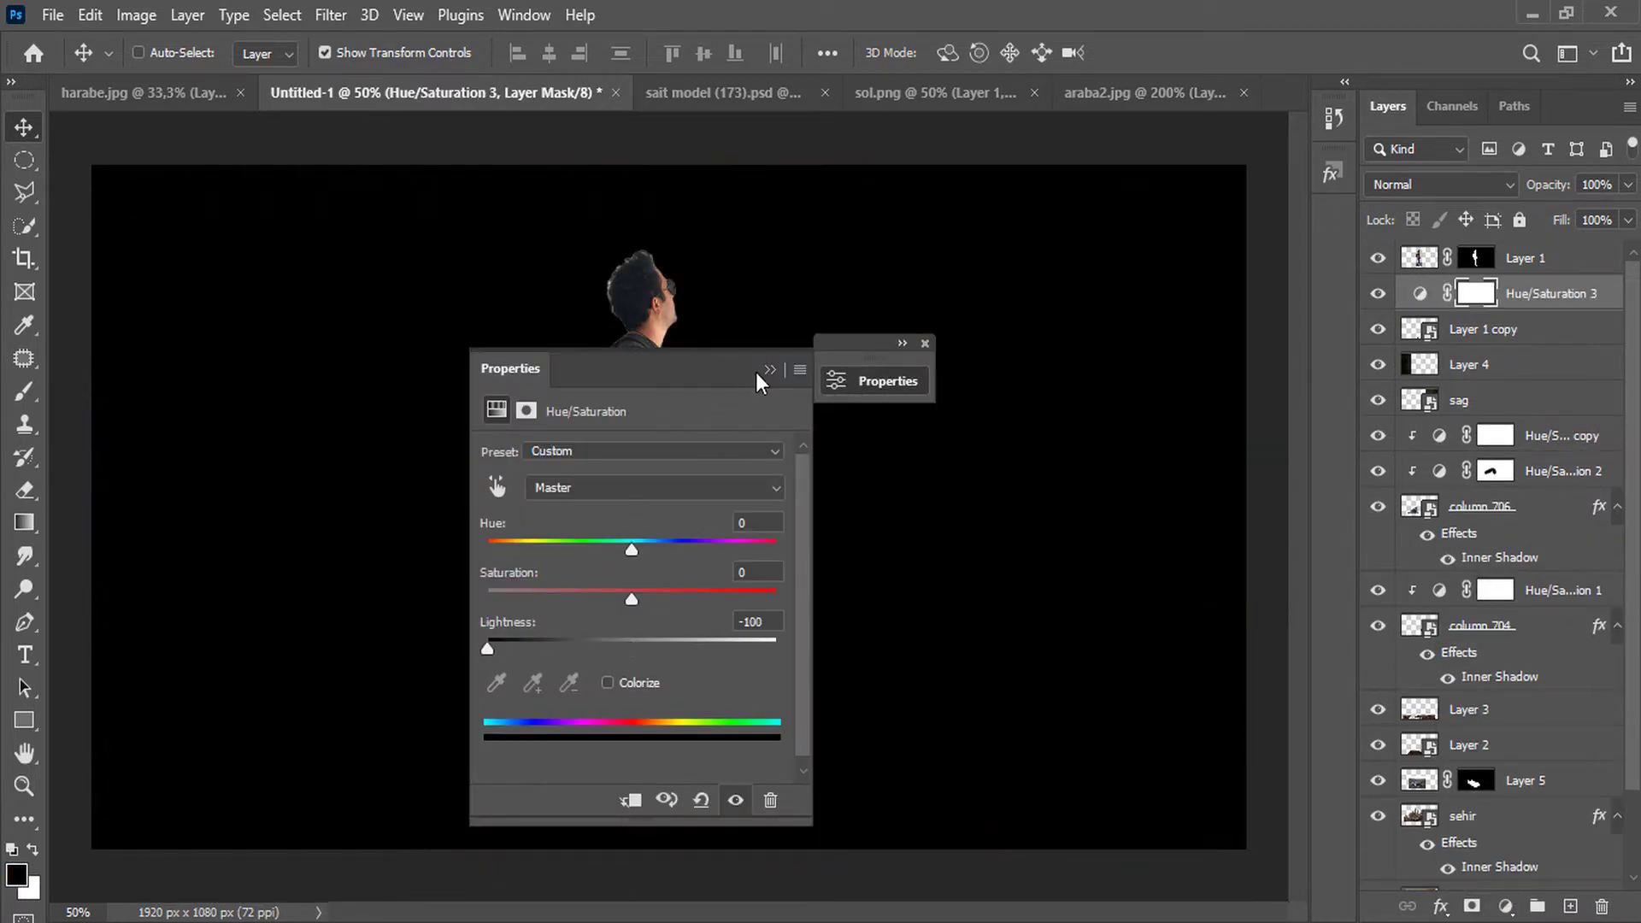
pyautogui.click(770, 370)
pyautogui.rightClick(1573, 293)
pyautogui.click(1357, 491)
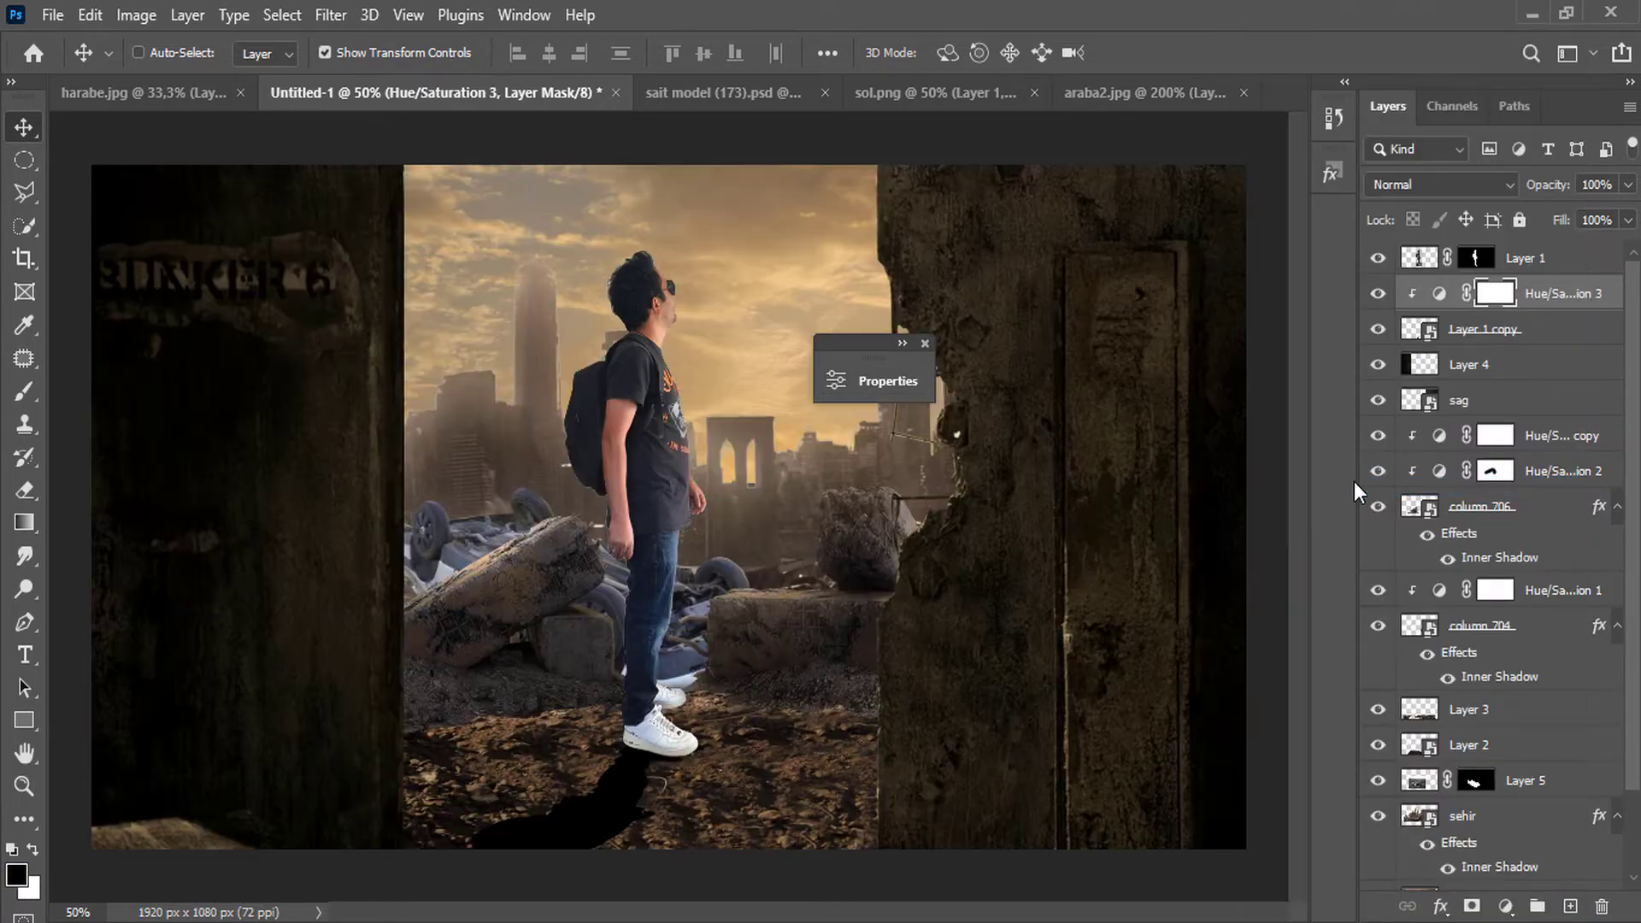
# Soften the man's cast shadow on Layer 1 copy with a Gaussian Blur.
pyautogui.click(1483, 329)
pyautogui.click(331, 15)
pyautogui.moveTo(461, 351)
pyautogui.click(674, 431)
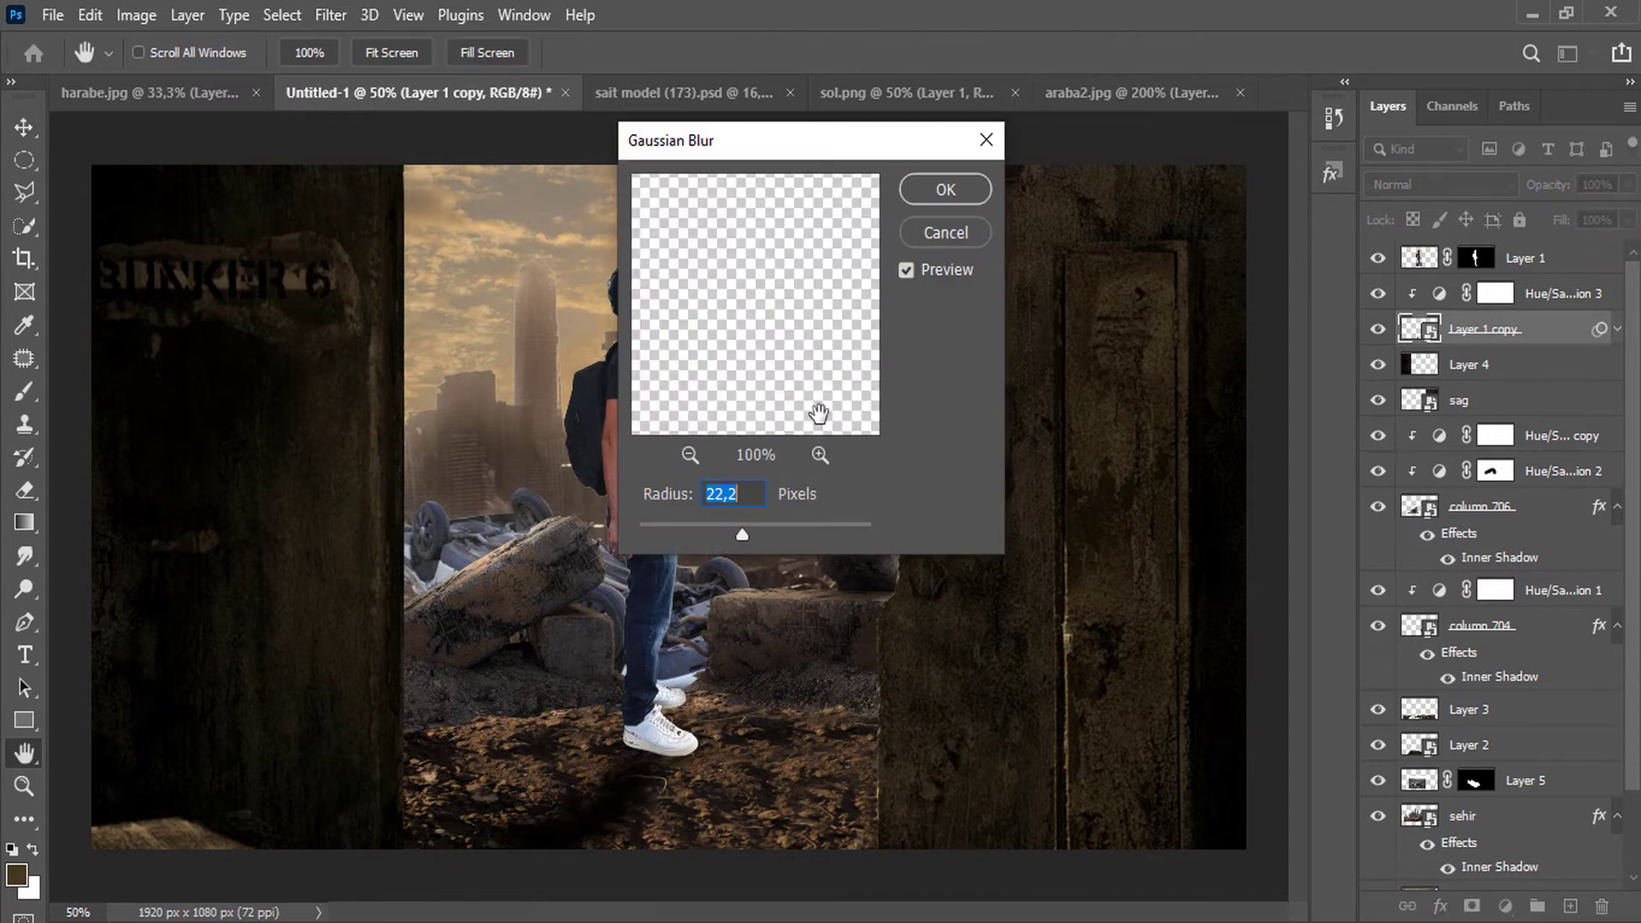
pyautogui.moveTo(742, 534)
pyautogui.mouseDown()
pyautogui.moveTo(719, 531)
pyautogui.moveTo(752, 539)
pyautogui.mouseUp()
pyautogui.click(964, 188)
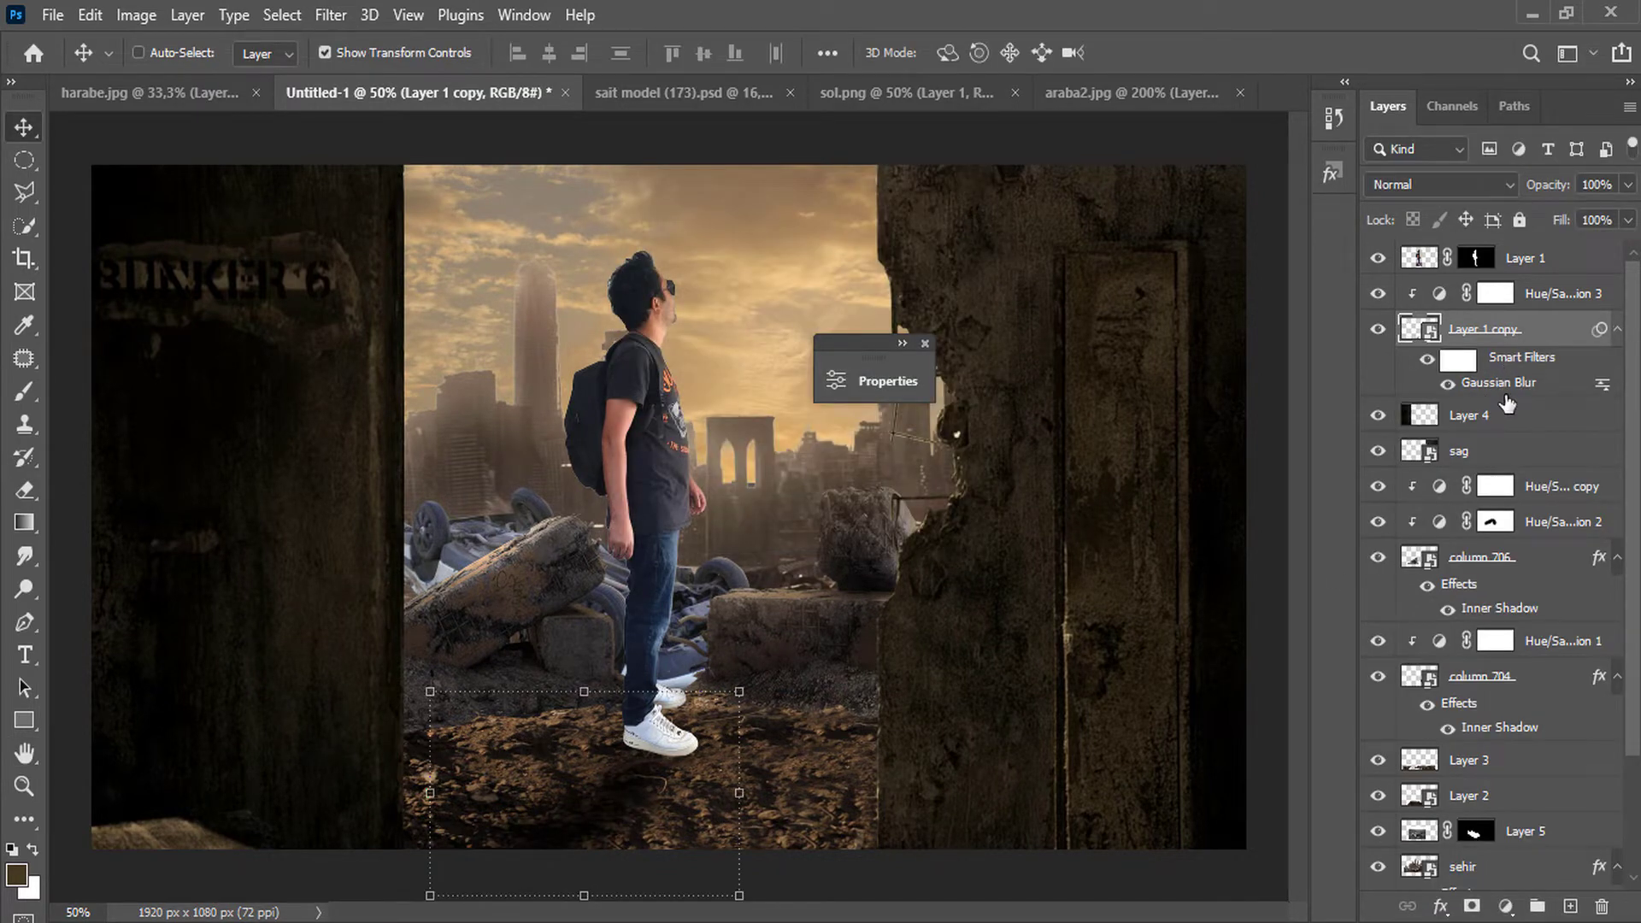
# Create a new layer above the shadow adjustment and paint a soft dark contact shadow under the front shoe.
pyautogui.click(1541, 298)
pyautogui.click(1569, 906)
pyautogui.scroll(4, 681, 788)
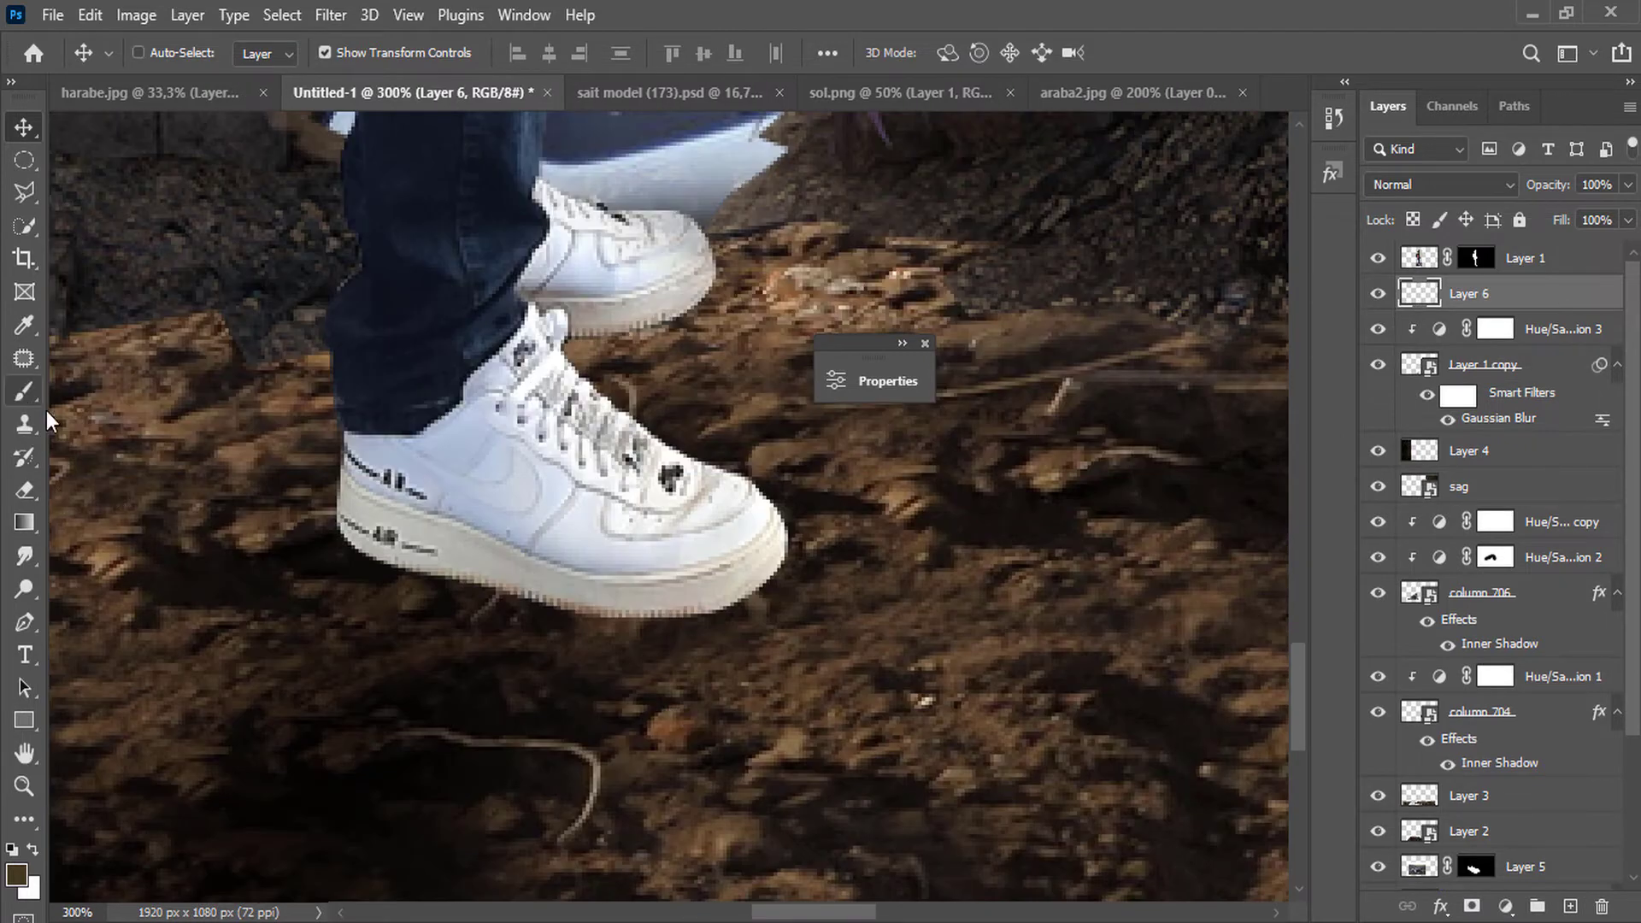
pyautogui.click(31, 395)
pyautogui.rightClick(434, 551)
pyautogui.click(587, 527)
pyautogui.moveTo(377, 547); pyautogui.dragTo(435, 564)
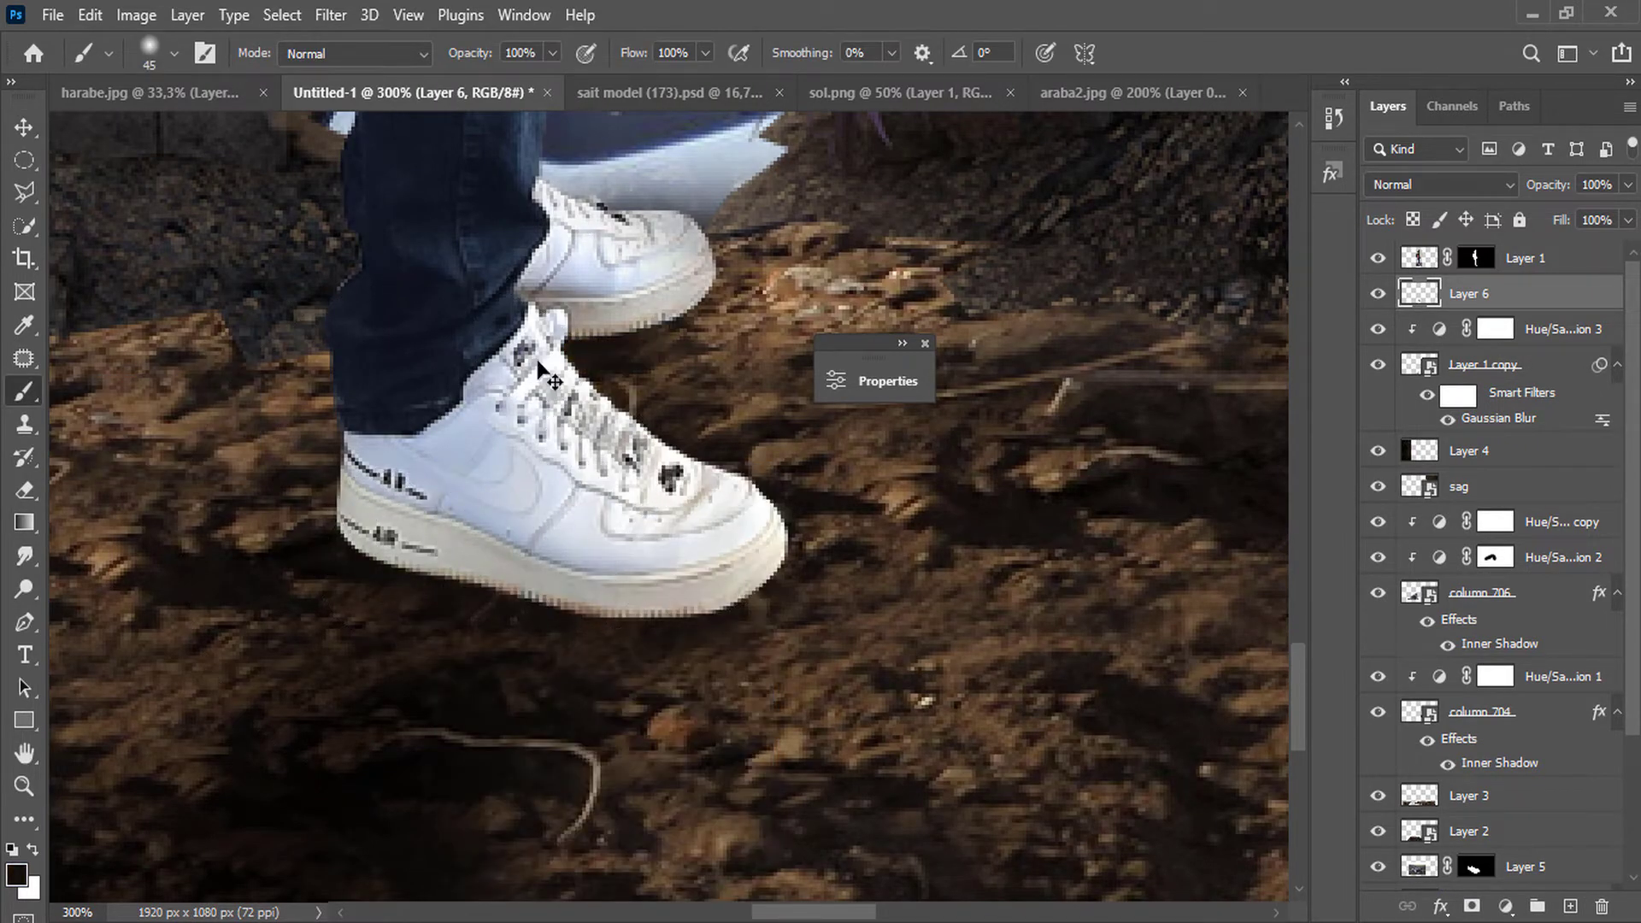
# Paint a contact shadow under the man's rear shoe with a 21 px soft brush.
pyautogui.keyDown('alt'); pyautogui.click(636, 325); pyautogui.keyUp('alt')
pyautogui.rightClick(650, 313)
pyautogui.click(793, 379)
pyautogui.click(571, 312)
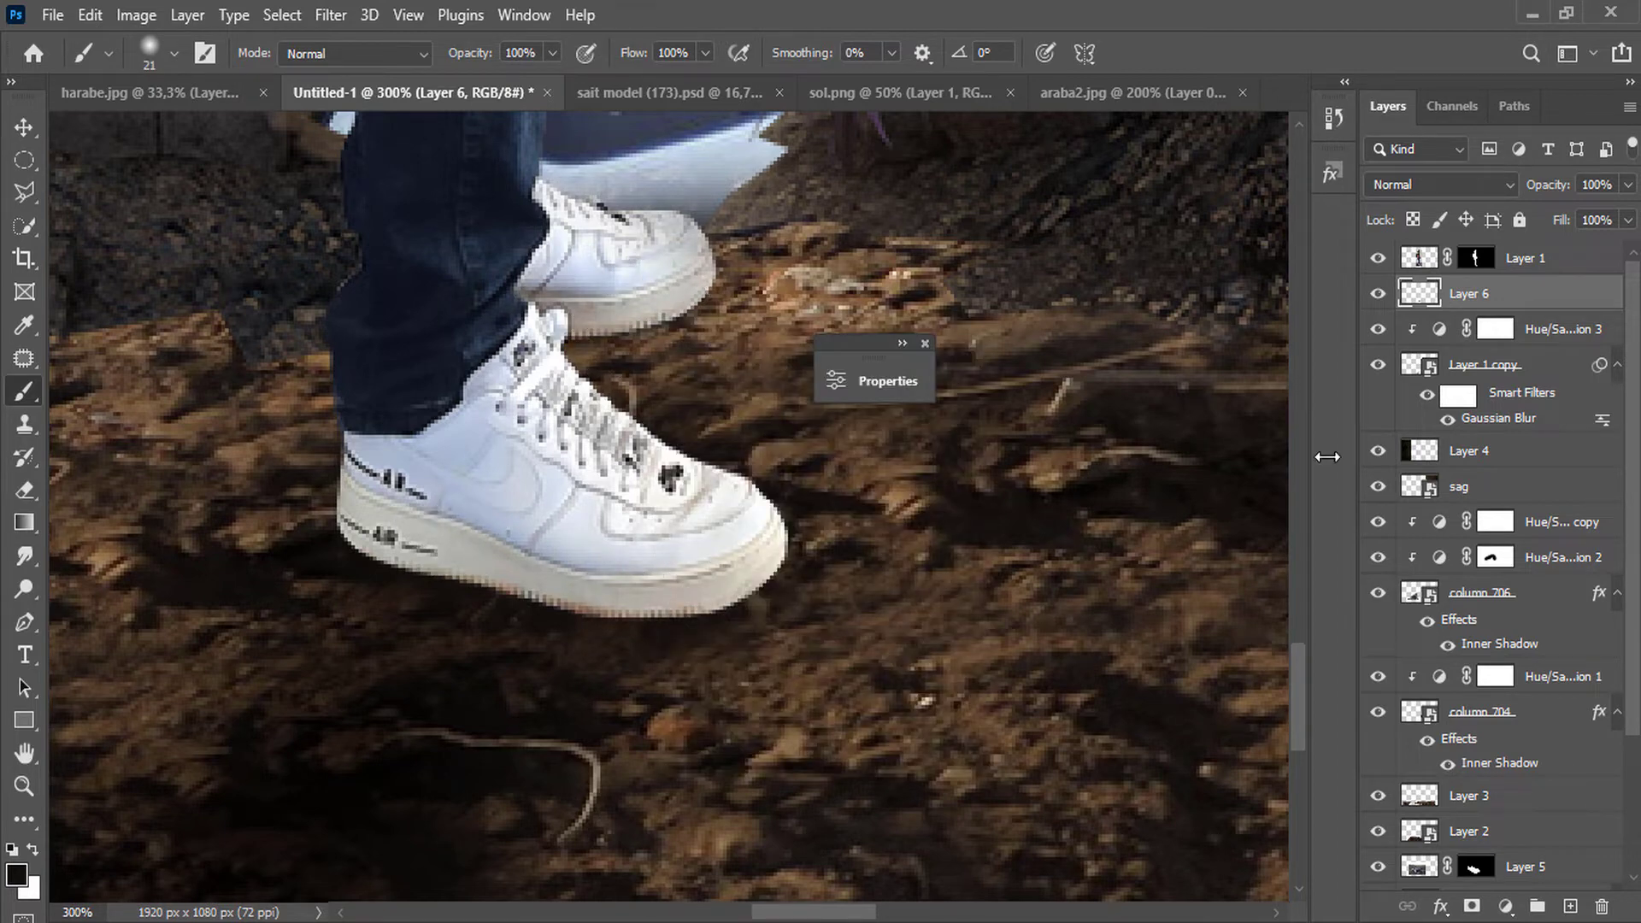
# Darken the man with a Hue/Saturation adjustment clipped to Layer 1, with lightness set to -67.
pyautogui.click(1507, 904)
pyautogui.click(1504, 654)
pyautogui.rightClick(1536, 288)
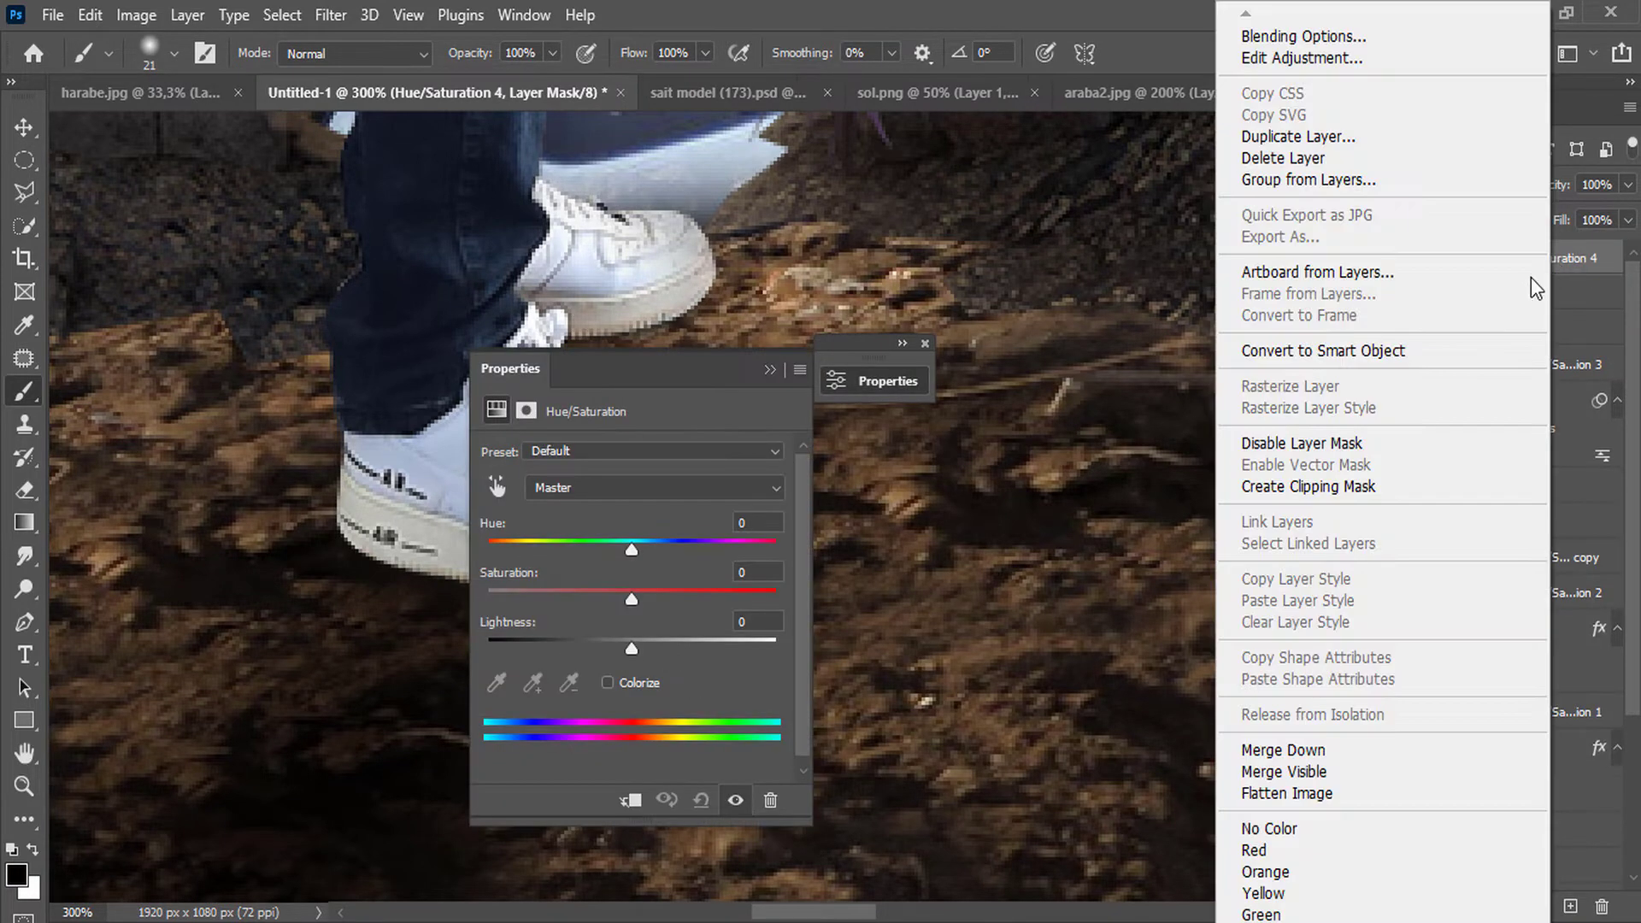
pyautogui.click(1309, 487)
pyautogui.moveTo(632, 649); pyautogui.dragTo(536, 658)
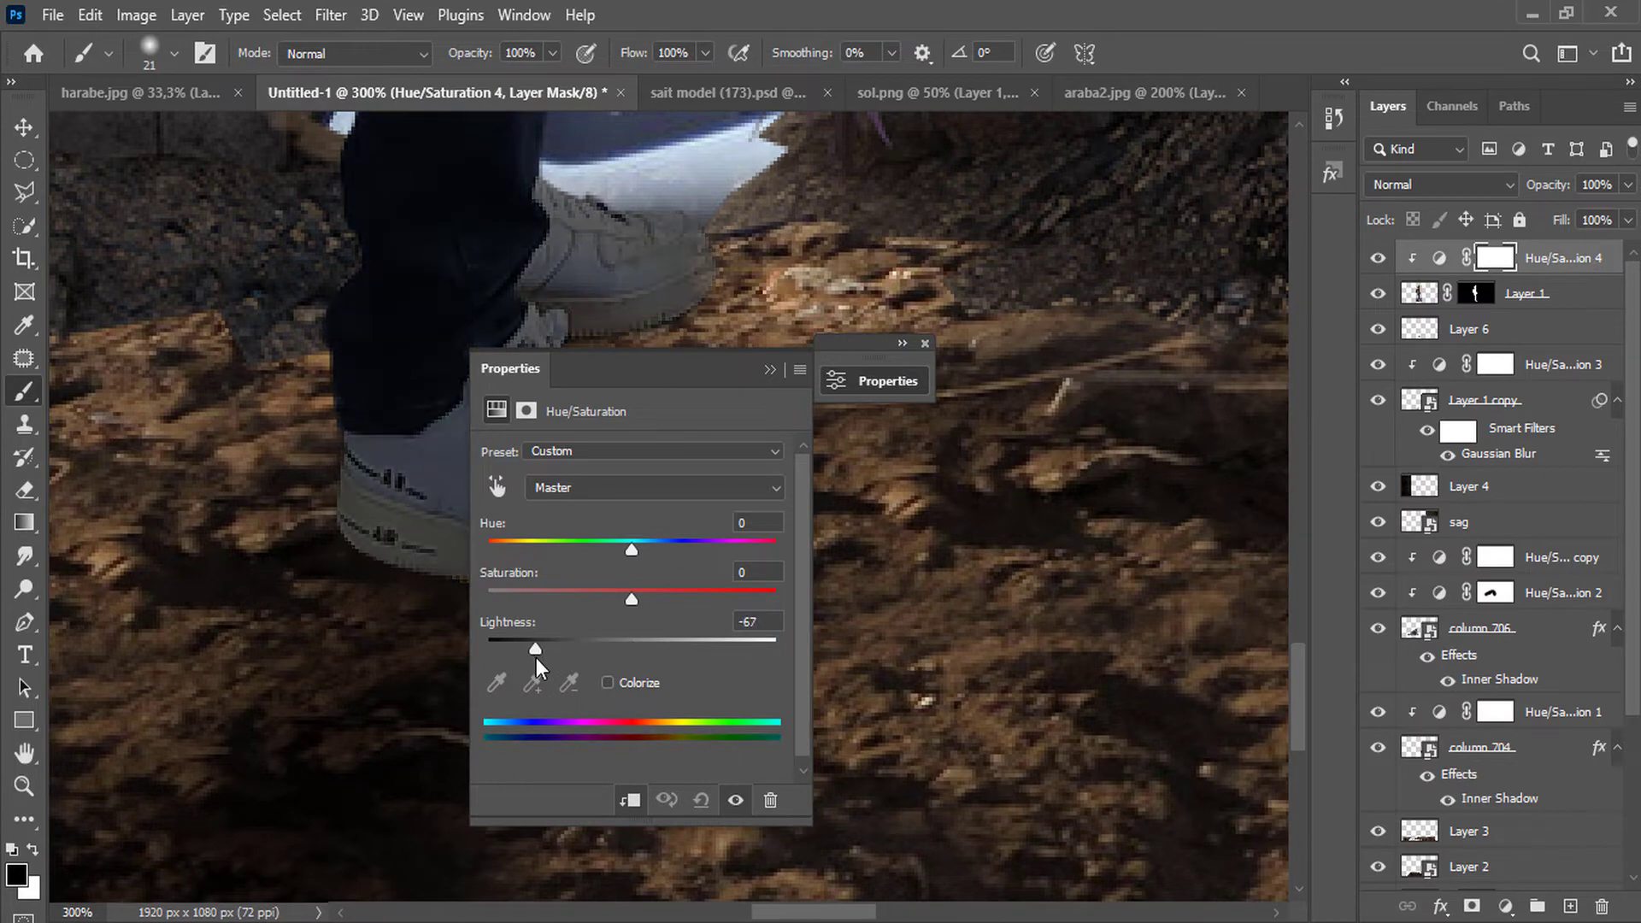
pyautogui.click(770, 370)
pyautogui.click(924, 342)
# Mask the Hue/Saturation 4 darkening off the man's face and front edge with an 81 px soft brush.
pyautogui.keyDown('alt'); pyautogui.click(644, 371); pyautogui.keyUp('alt')
pyautogui.keyDown('alt'); pyautogui.click(644, 371); pyautogui.keyUp('alt')
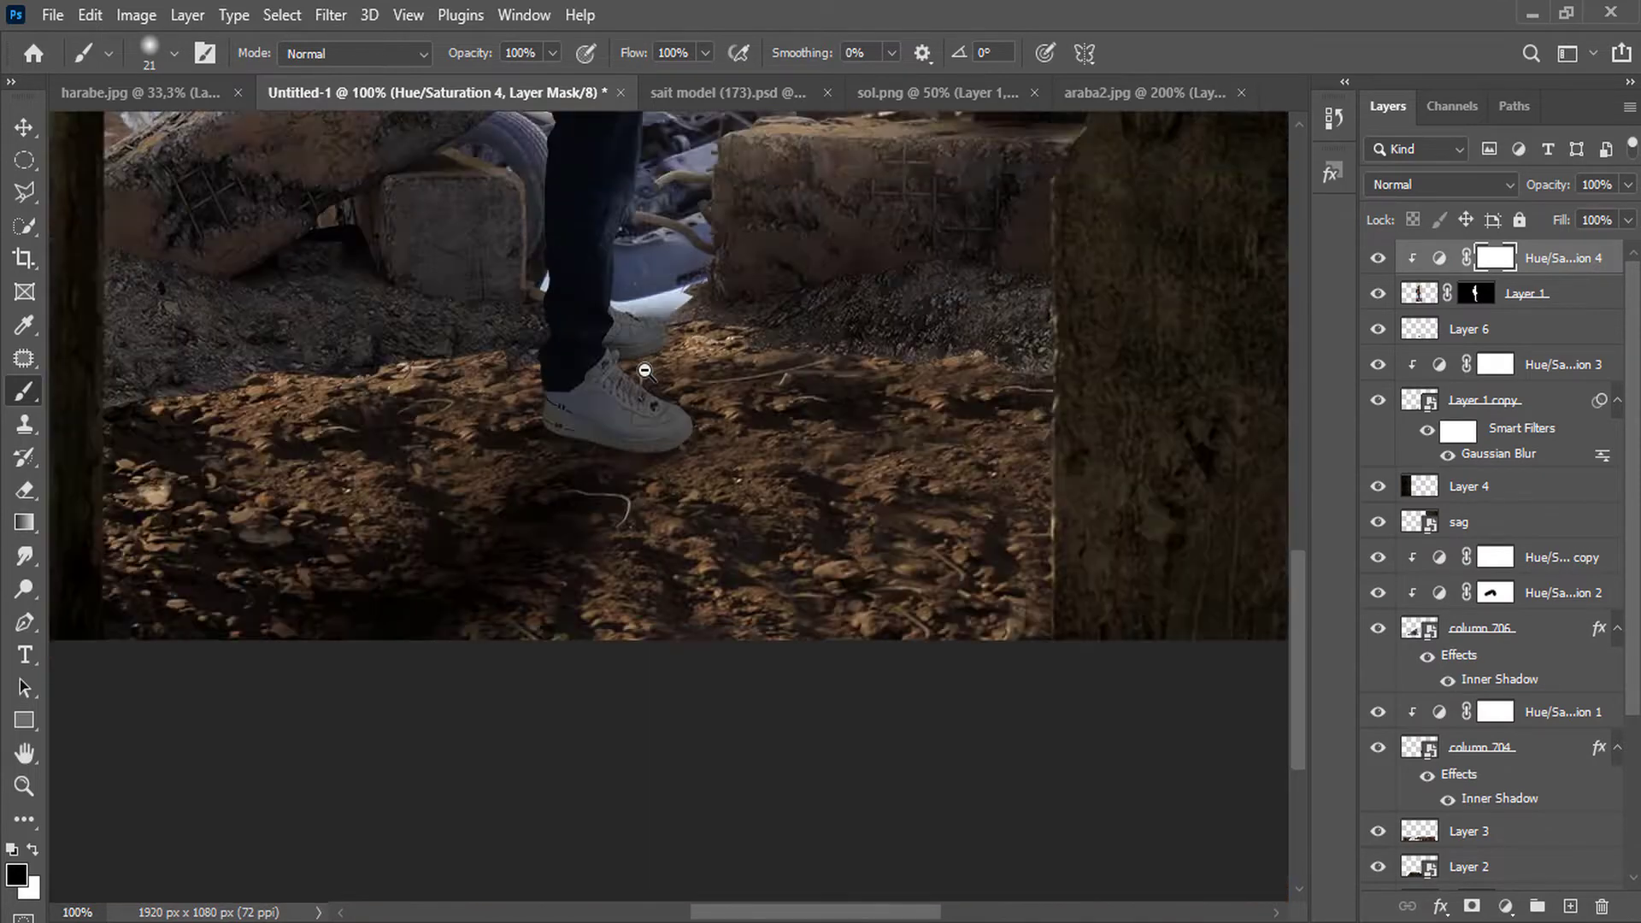
pyautogui.keyDown('alt'); pyautogui.click(644, 371); pyautogui.keyUp('alt')
pyautogui.keyDown('alt'); pyautogui.click(644, 371); pyautogui.keyUp('alt')
pyautogui.rightClick(727, 368)
pyautogui.click(900, 422)
pyautogui.moveTo(680, 324); pyautogui.dragTo(575, 166)
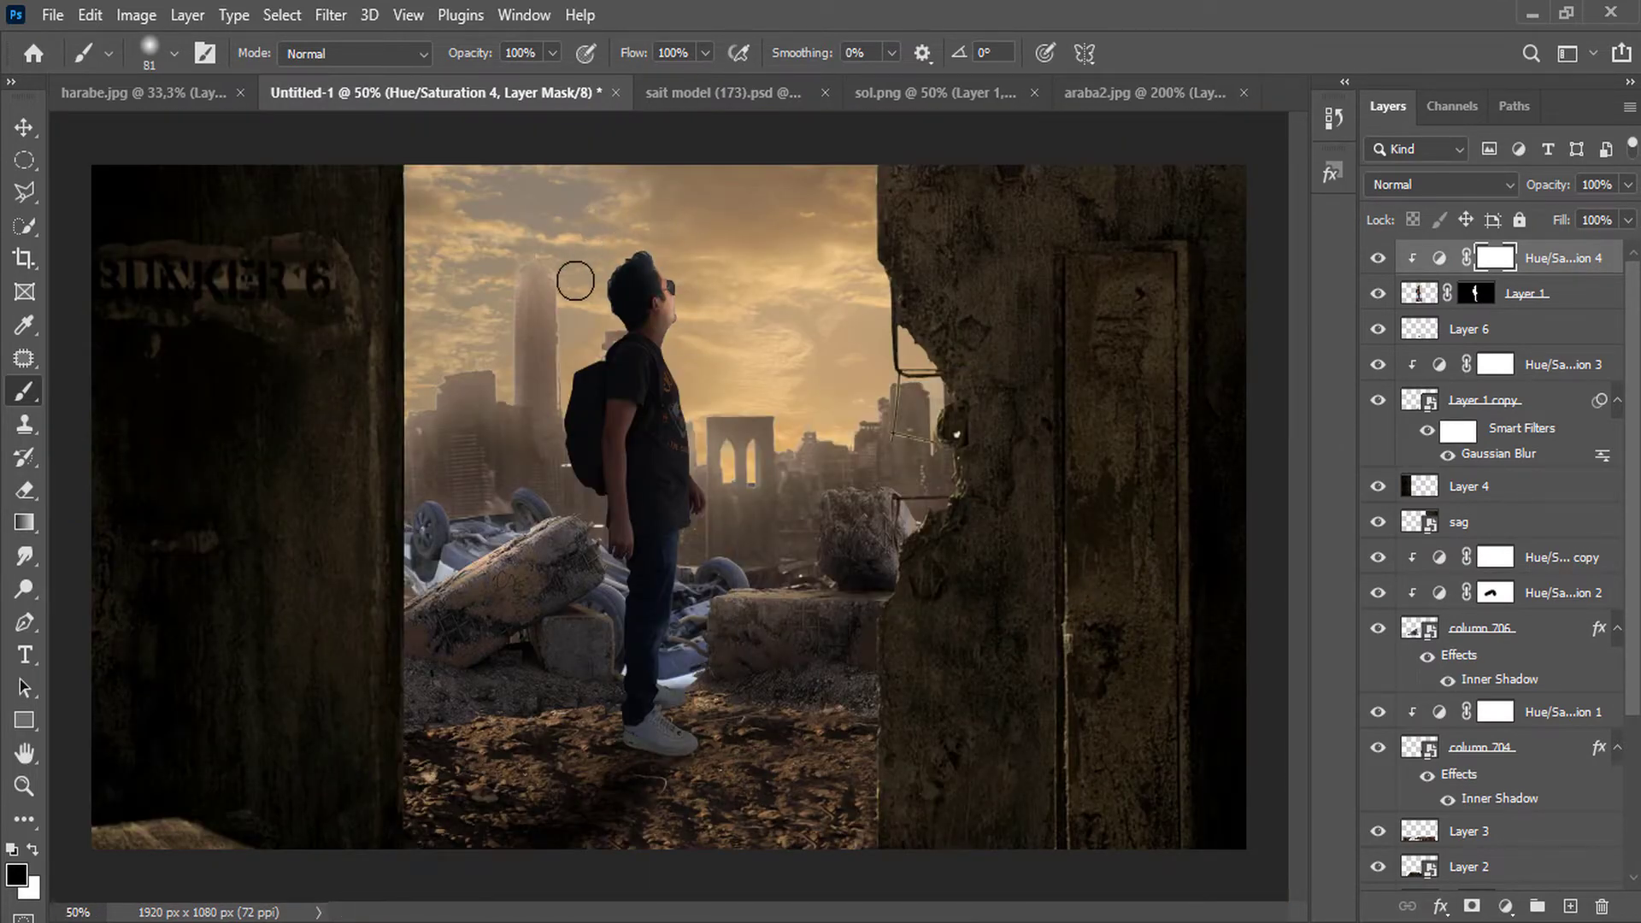
pyautogui.moveTo(677, 260); pyautogui.dragTo(711, 479)
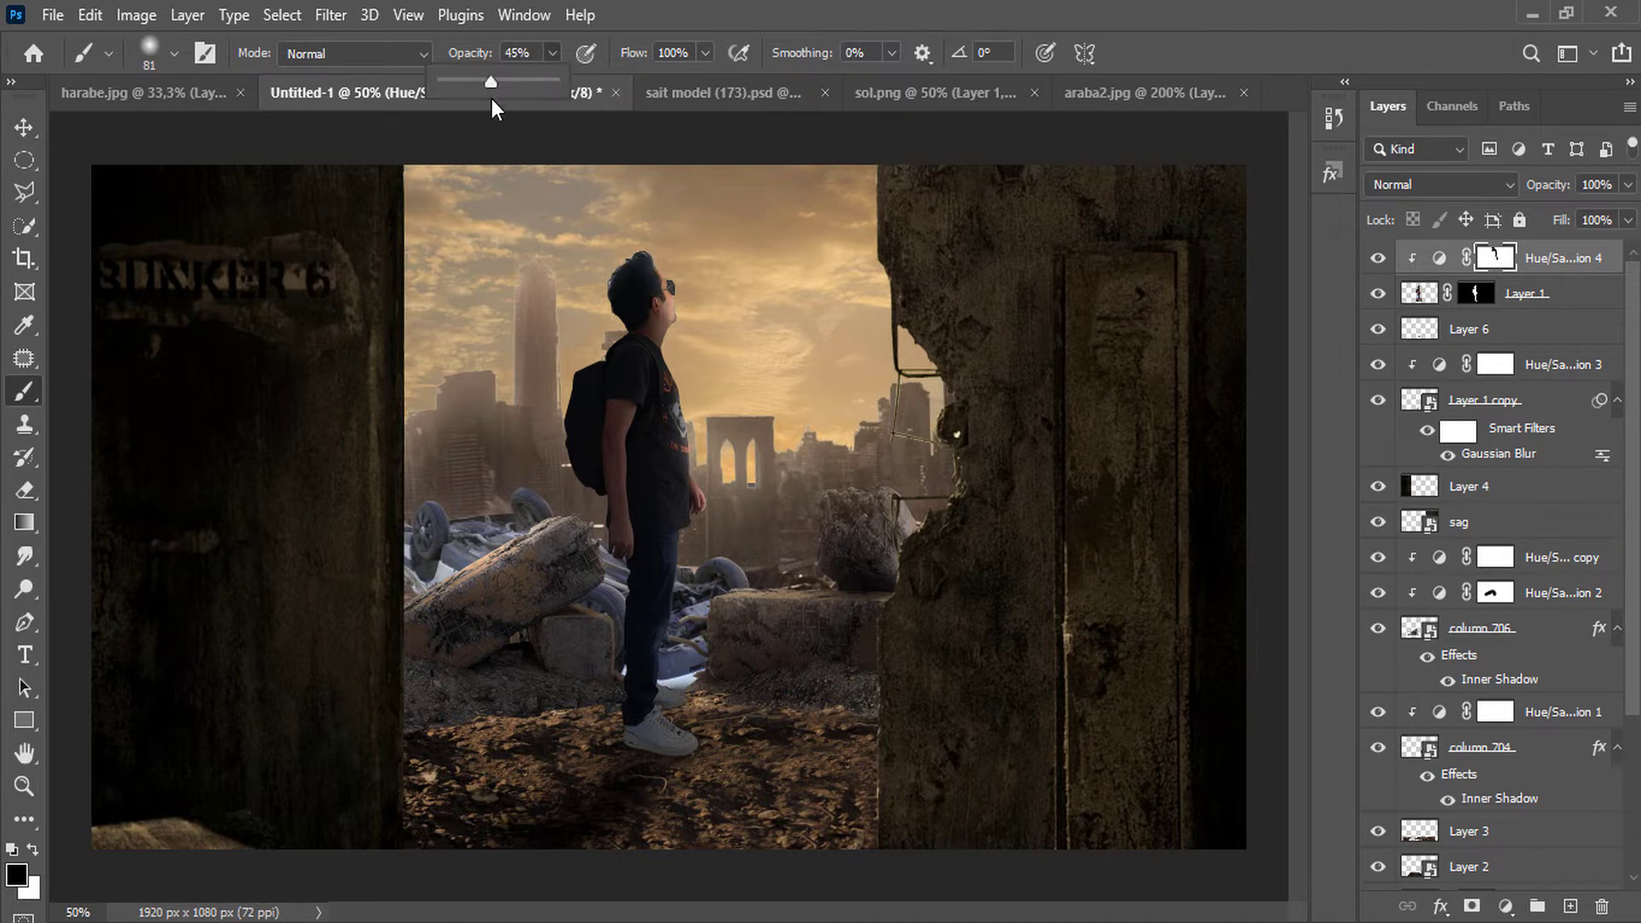
# Soften the light transition on the man's torso by painting the Hue/Saturation 4 mask with a 161 px brush at 21% opacity.
pyautogui.rightClick(655, 239)
pyautogui.moveTo(828, 300); pyautogui.dragTo(872, 300)
pyautogui.moveTo(552, 53); pyautogui.dragTo(525, 95)
pyautogui.moveTo(697, 338); pyautogui.dragTo(661, 365)
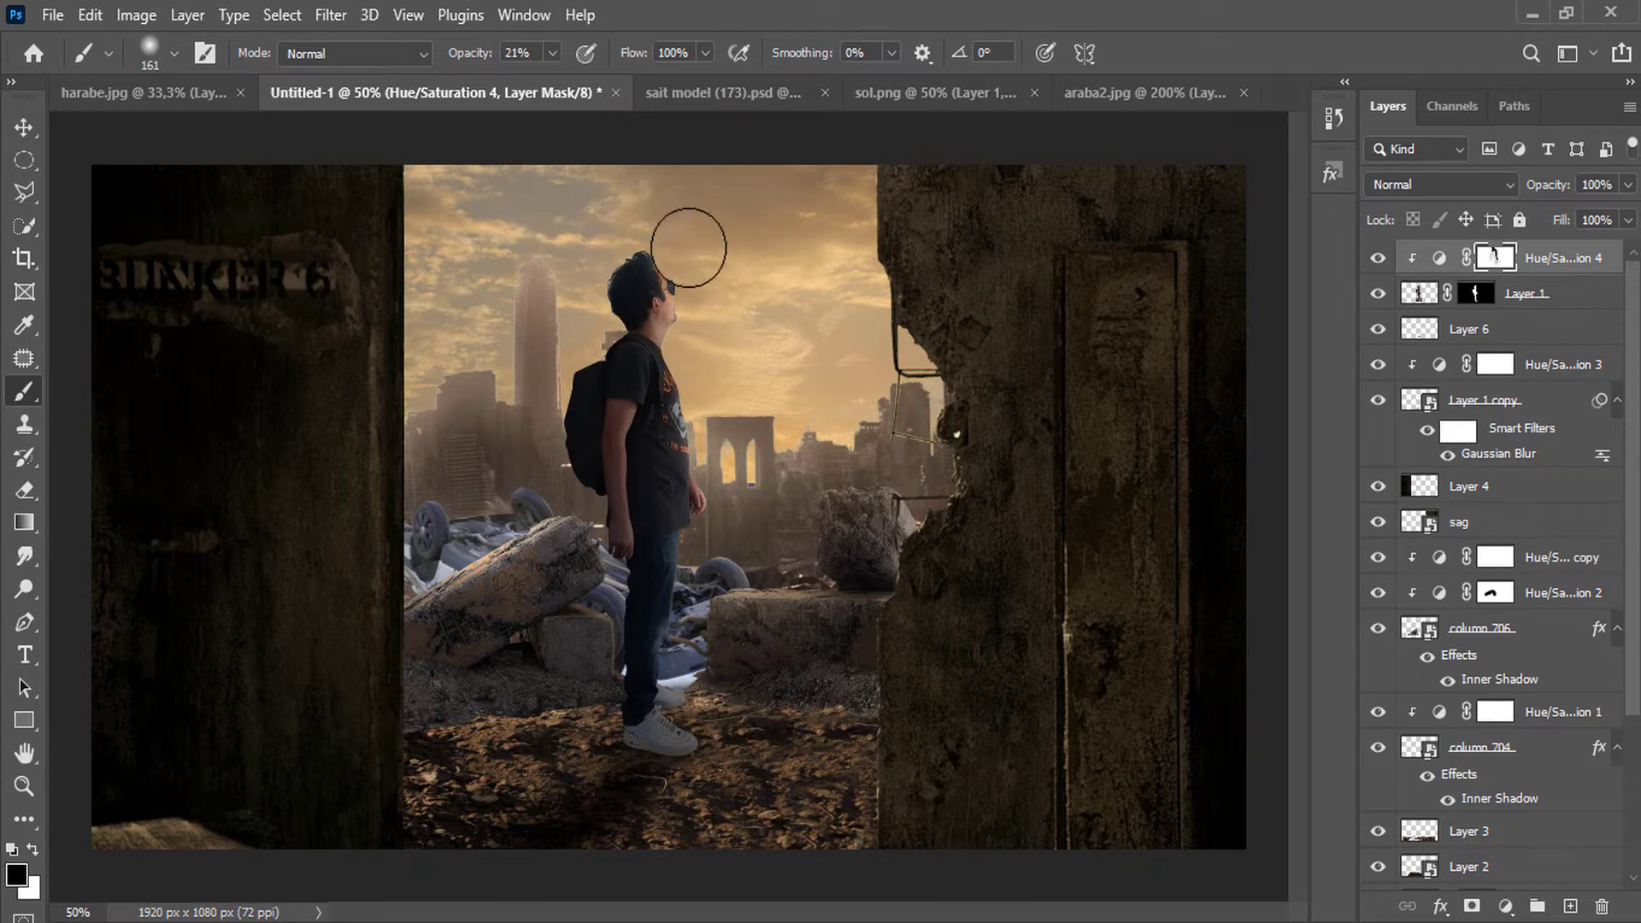
# Apply Inner Glow and Inner Shadow layer effects to Layer 1.
pyautogui.keyDown('ctrl'); pyautogui.click(703, 396); pyautogui.keyUp('ctrl')
pyautogui.keyDown('ctrl'); pyautogui.click(696, 365); pyautogui.keyUp('ctrl')
pyautogui.keyDown('ctrl'); pyautogui.click(696, 365); pyautogui.keyUp('ctrl')
pyautogui.keyDown('ctrl'); pyautogui.click(612, 351); pyautogui.keyUp('ctrl')
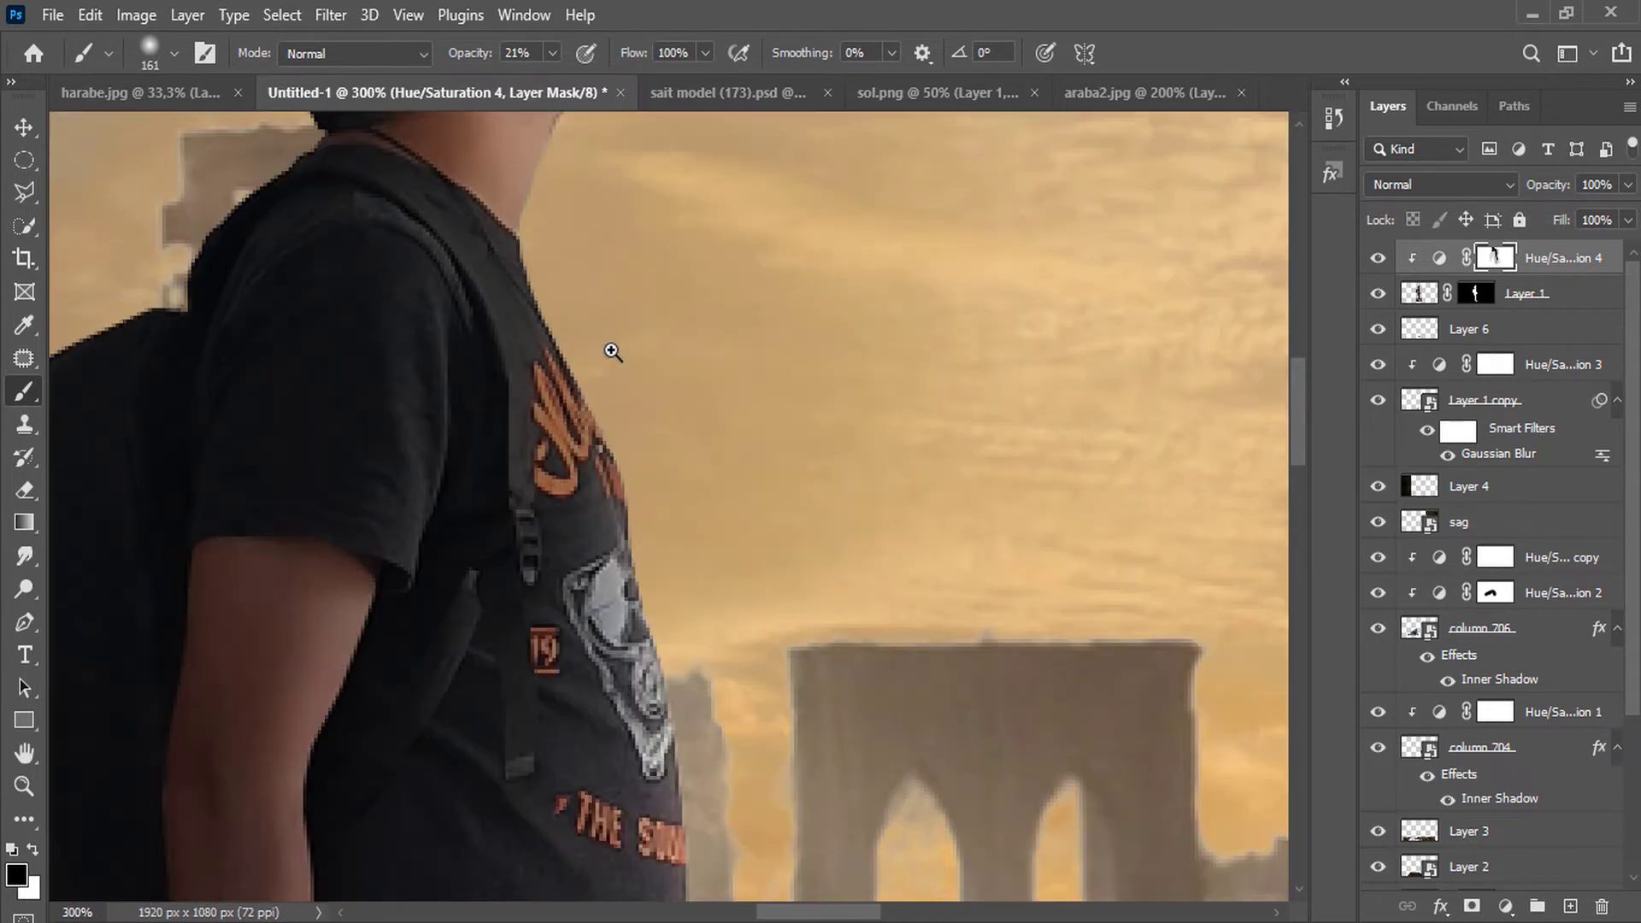
pyautogui.click(1545, 297)
pyautogui.rightClick(1544, 298)
pyautogui.click(1342, 39)
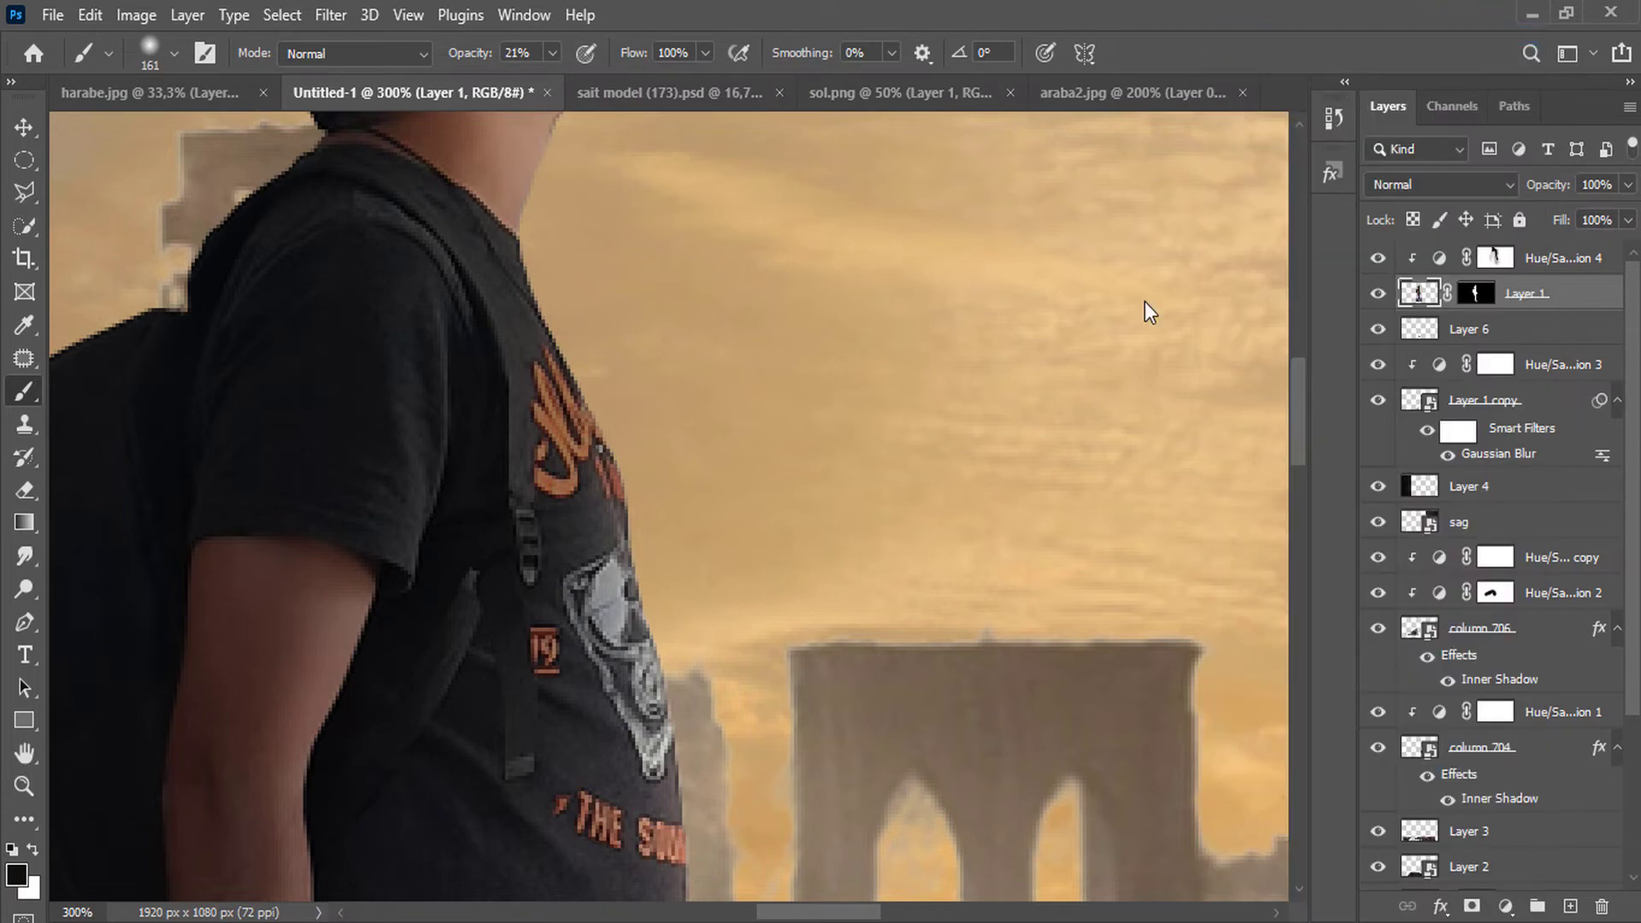
pyautogui.click(556, 570)
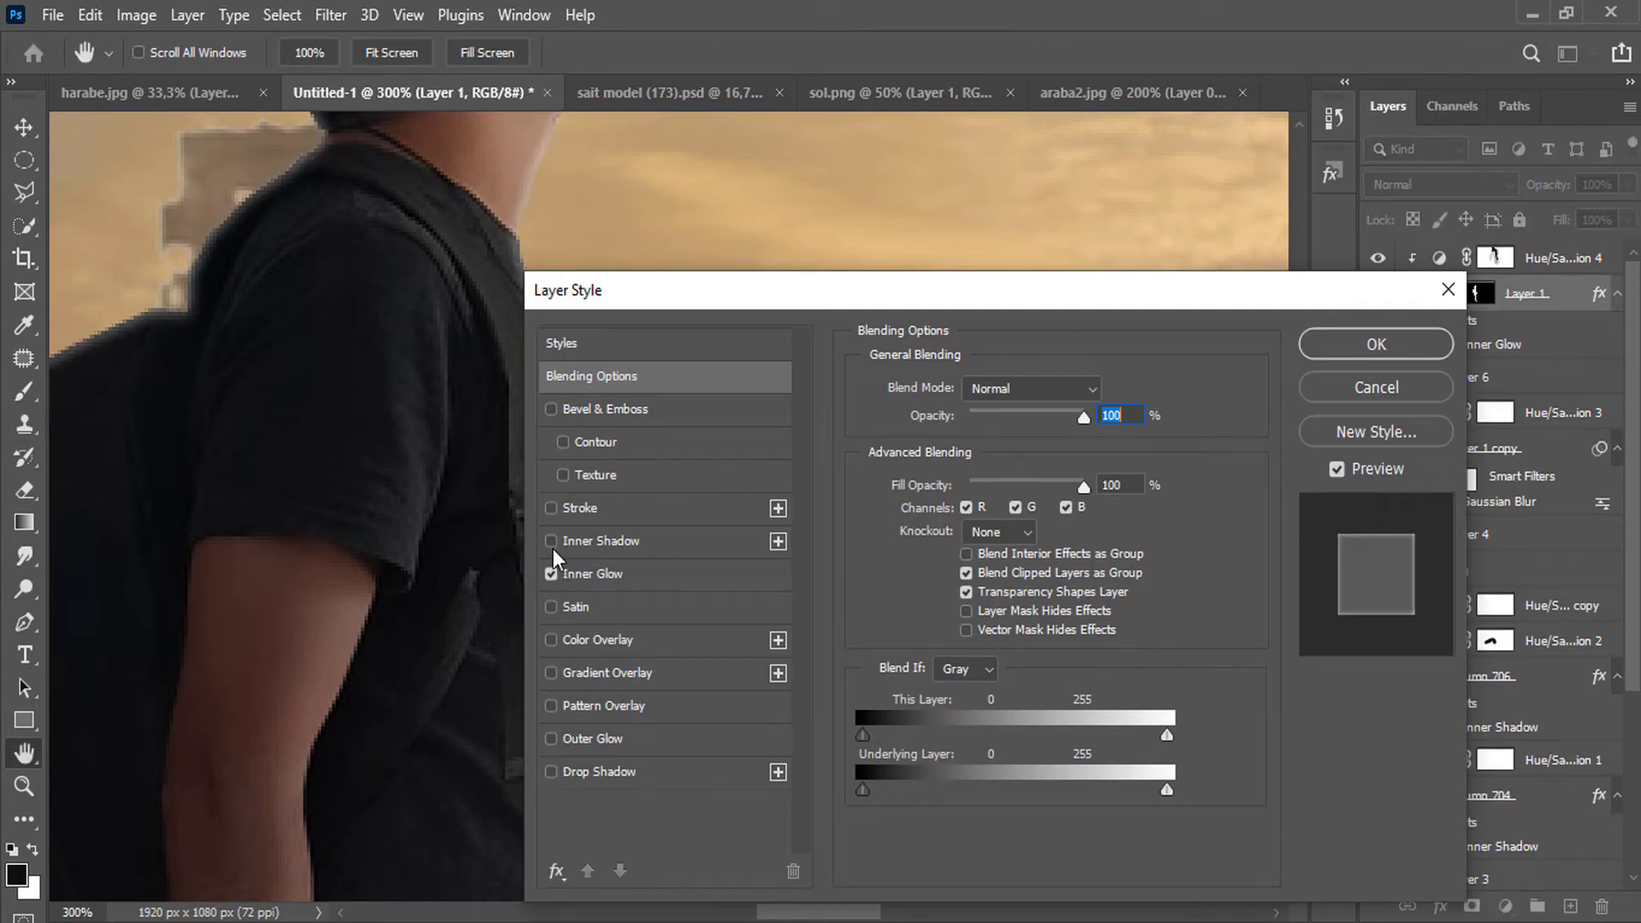
pyautogui.click(553, 543)
pyautogui.click(1424, 340)
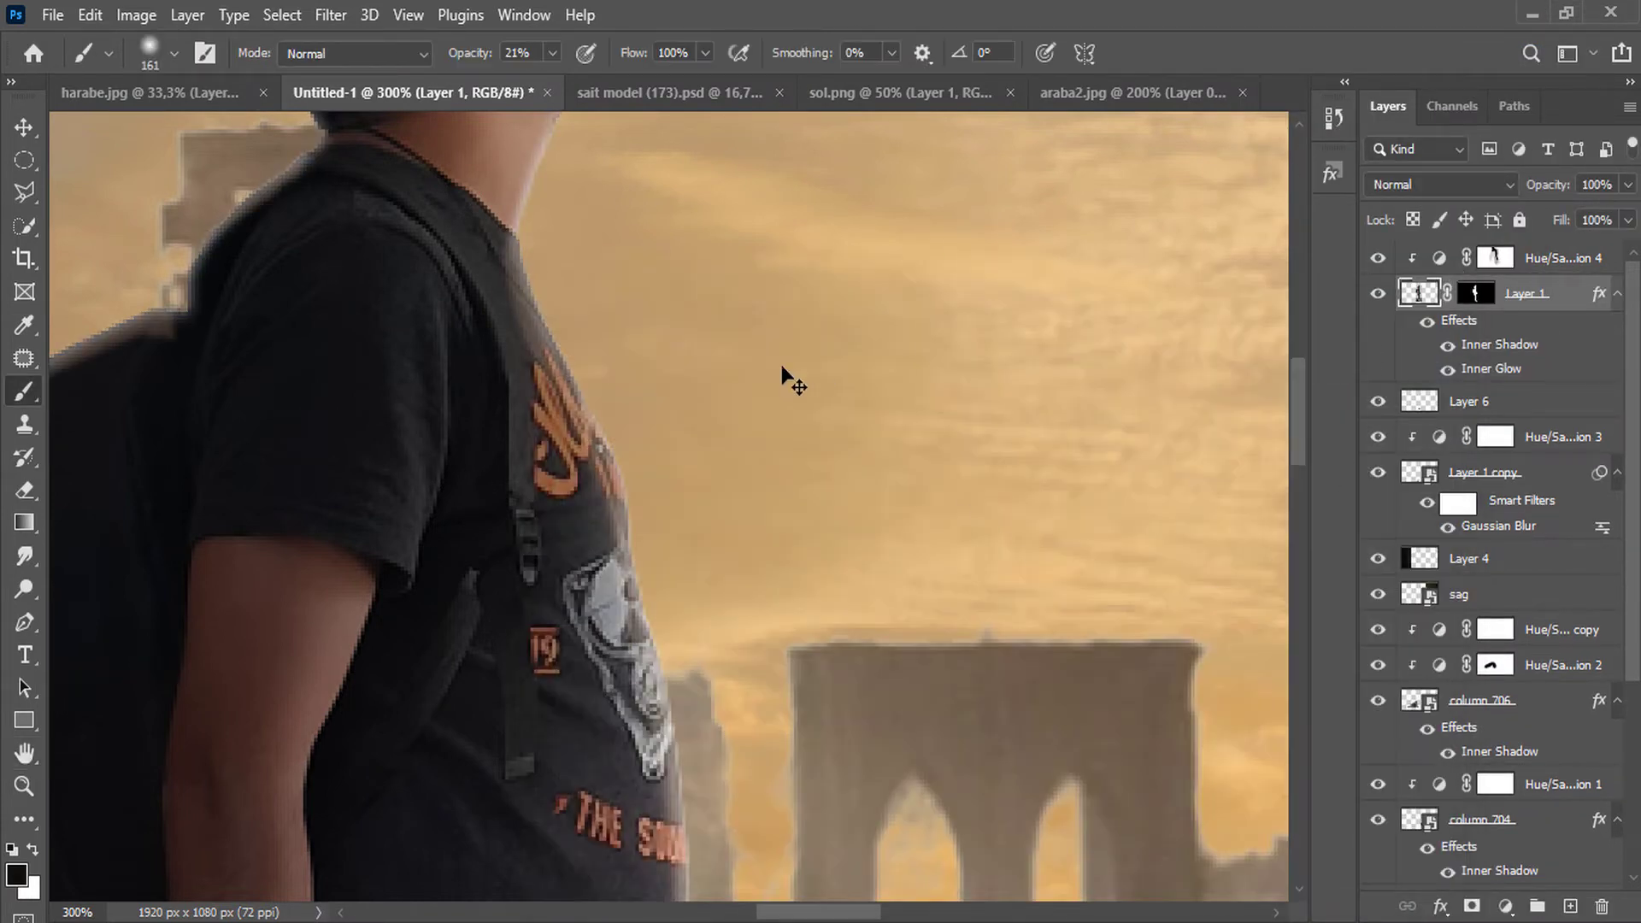
# Convert Layer 1's inner shadow and inner glow effects into separate clipped layers.
pyautogui.keyDown('alt'); pyautogui.click(773, 370); pyautogui.keyUp('alt')
pyautogui.keyDown('alt'); pyautogui.click(773, 370); pyautogui.keyUp('alt')
pyautogui.keyDown('ctrl'); pyautogui.click(732, 199); pyautogui.keyUp('ctrl')
pyautogui.rightClick(1521, 349)
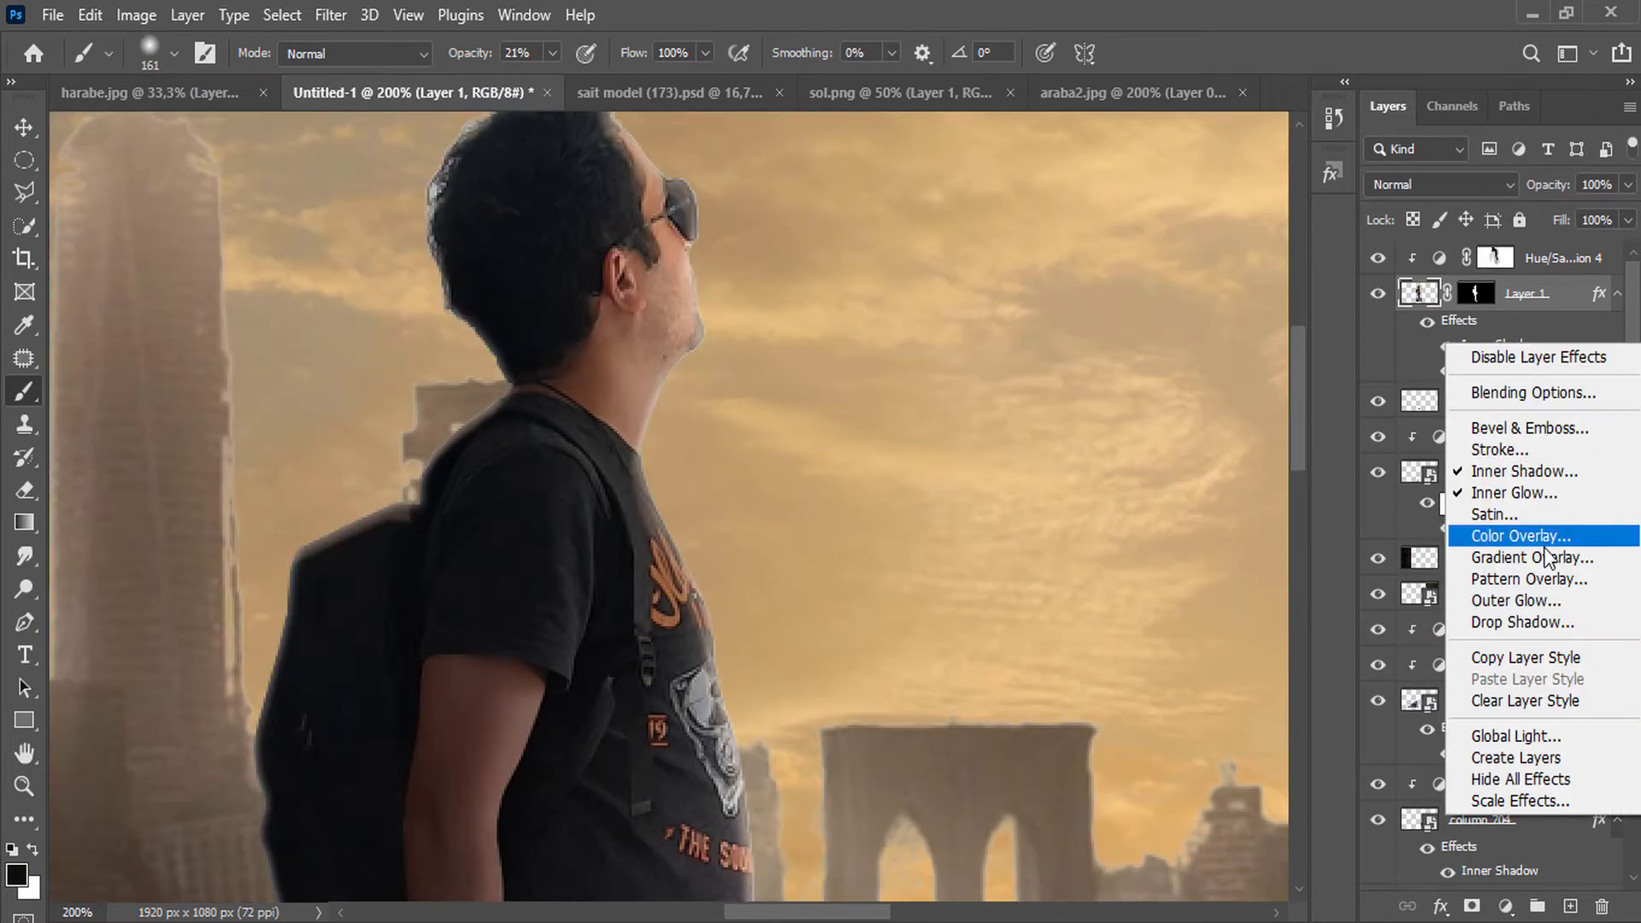
pyautogui.click(1529, 754)
pyautogui.click(718, 370)
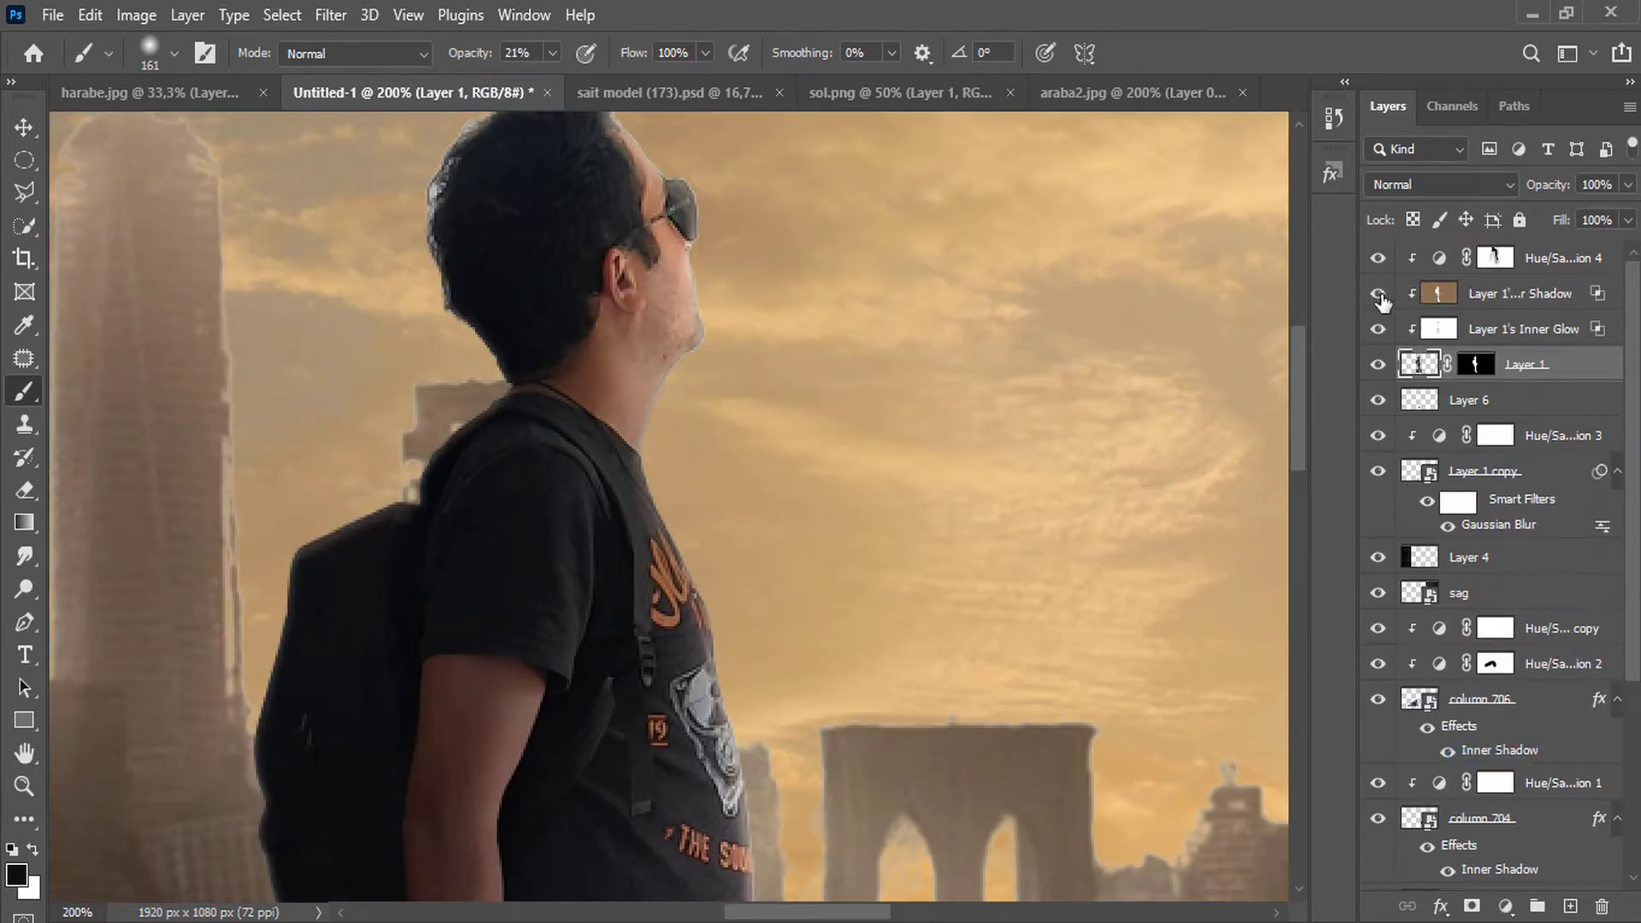
# Reduce the opacity of Layer 1's Inner Glow layer to 53% and compare the man with and without it.
pyautogui.click(1377, 332)
pyautogui.click(1439, 329)
pyautogui.click(1627, 184)
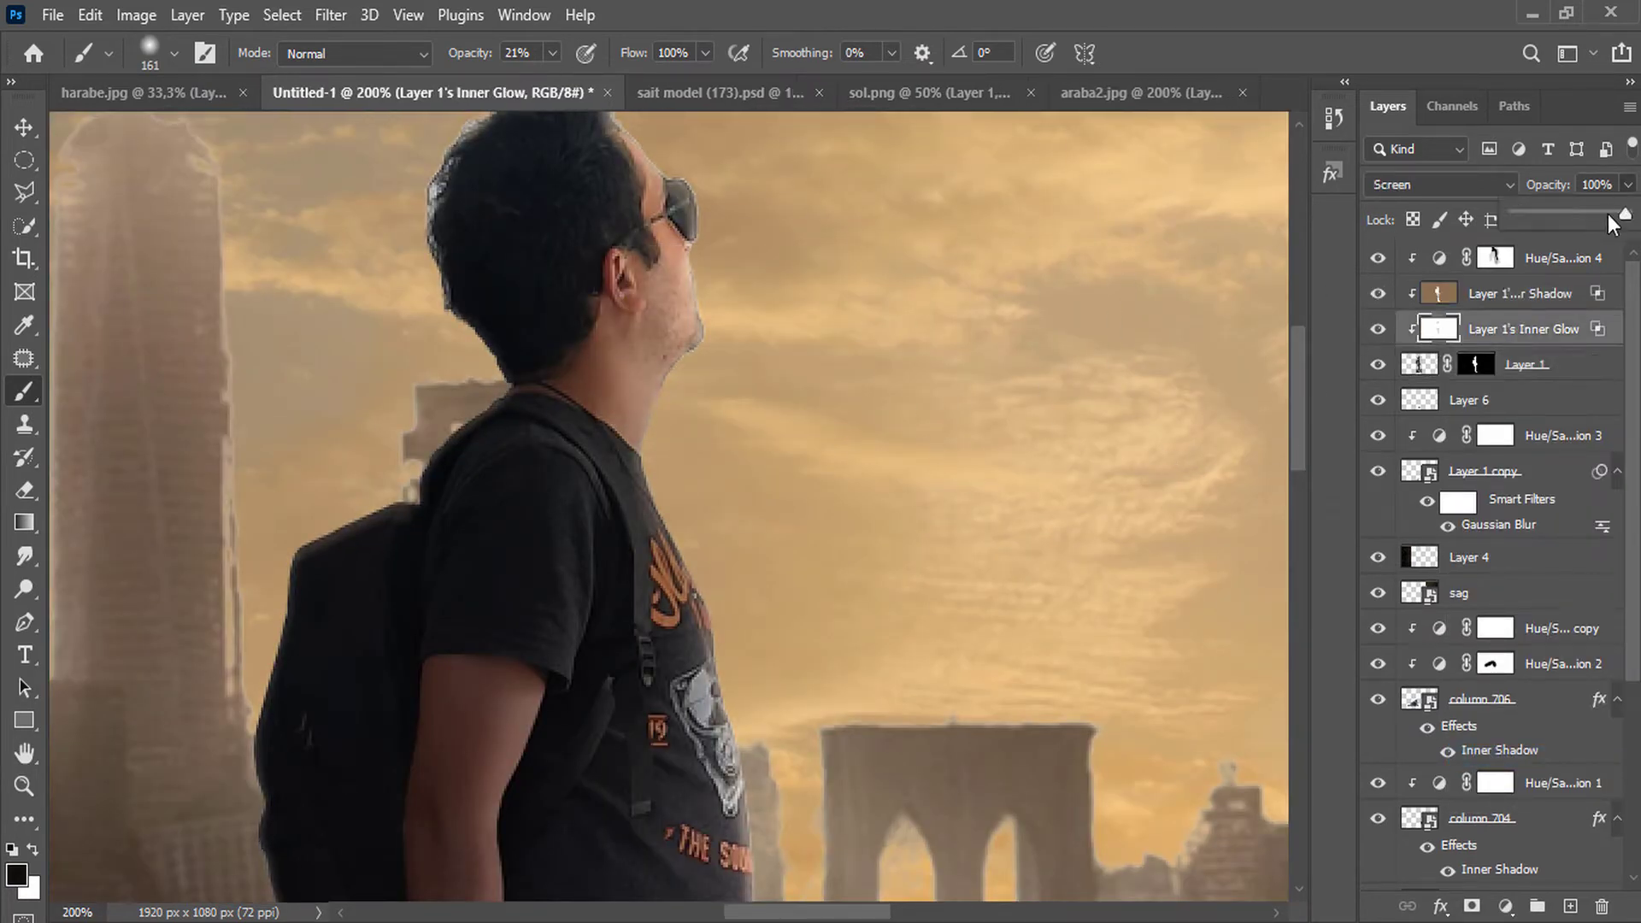
pyautogui.click(1373, 335)
pyautogui.click(1373, 335)
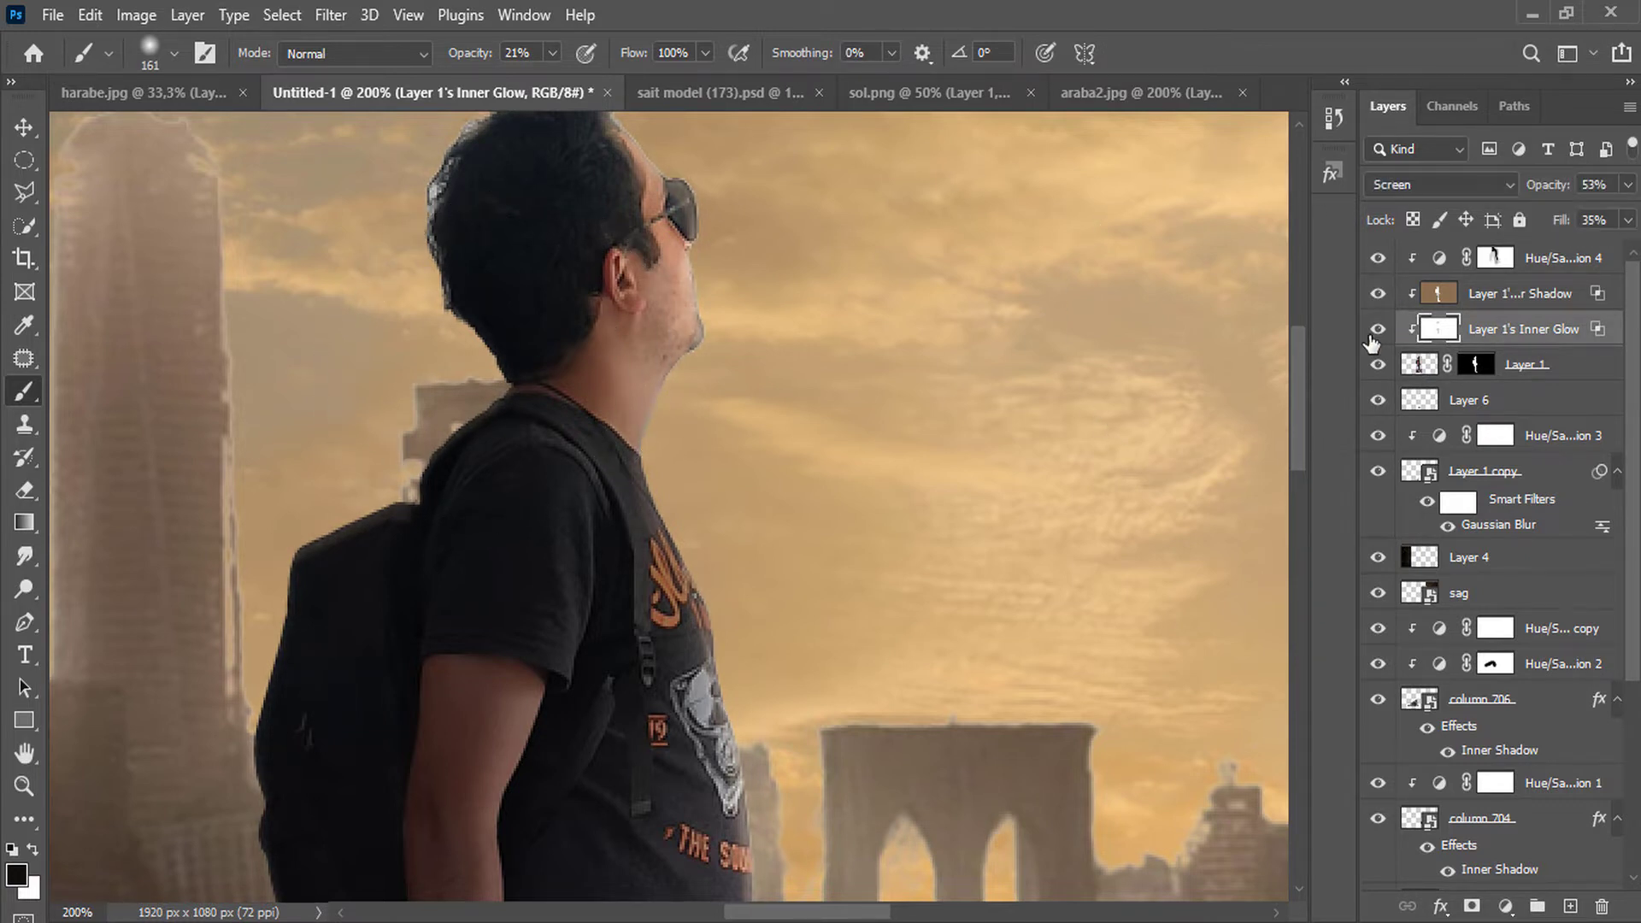
# Add a layer mask to the Inner Glow layer and brush away part of the glow on the man.
pyautogui.click(1479, 908)
pyautogui.scroll(-2, 308, 537)
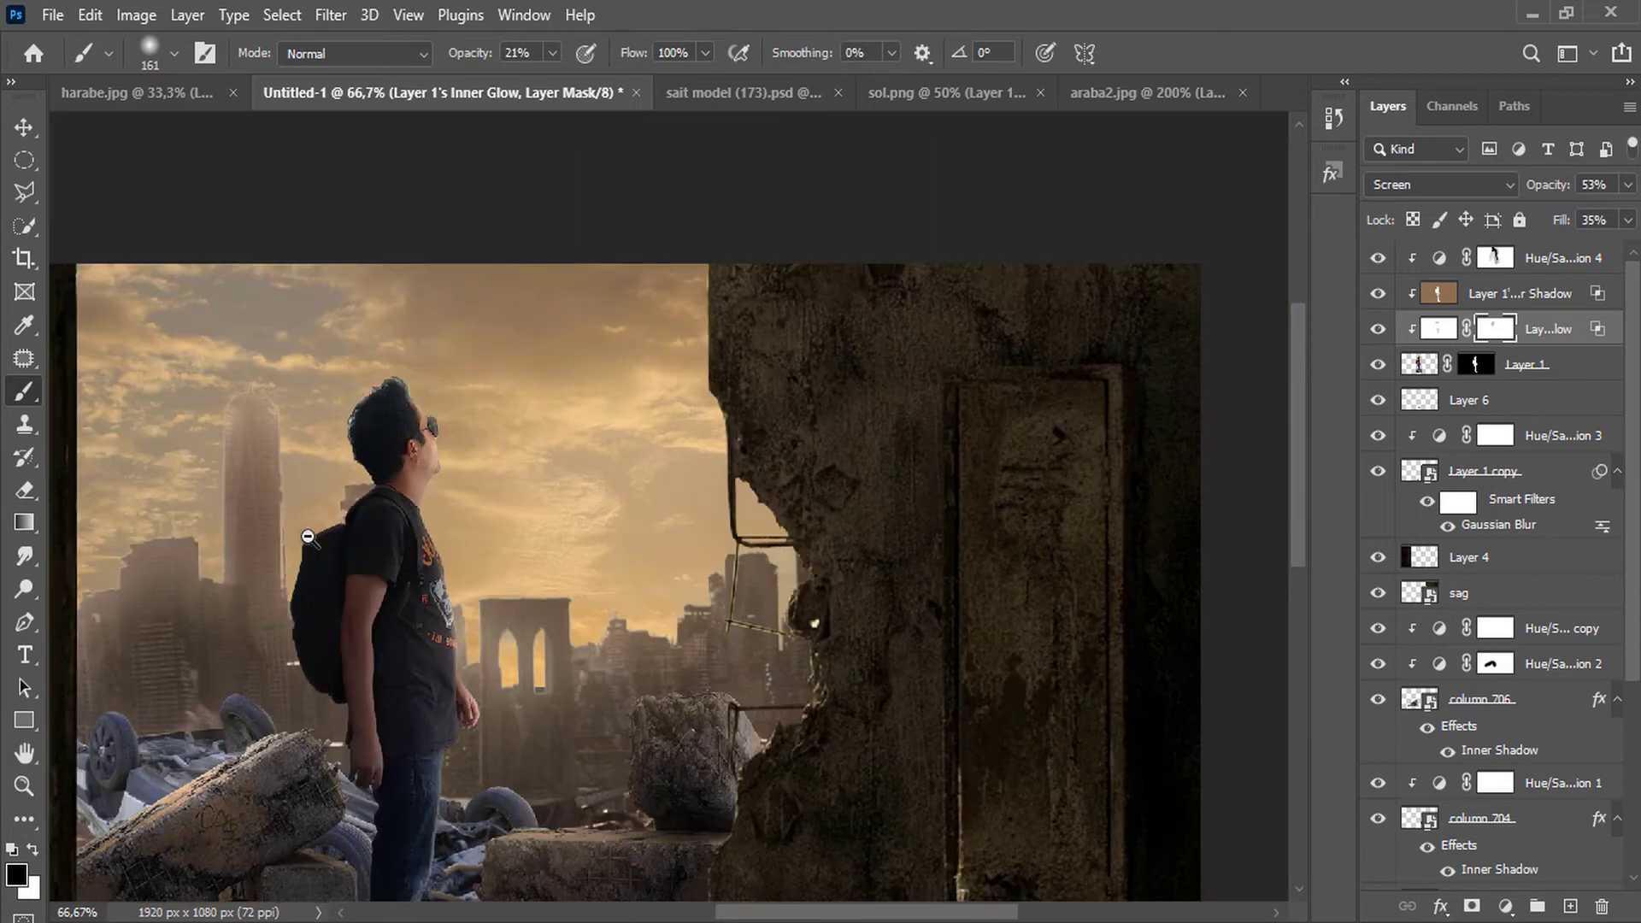
pyautogui.scroll(-1, 308, 537)
# Choose a textured brush preset at 100% opacity for retouching the man's hair on Layer 1's image.
pyautogui.click(1476, 364)
pyautogui.scroll(7, 641, 278)
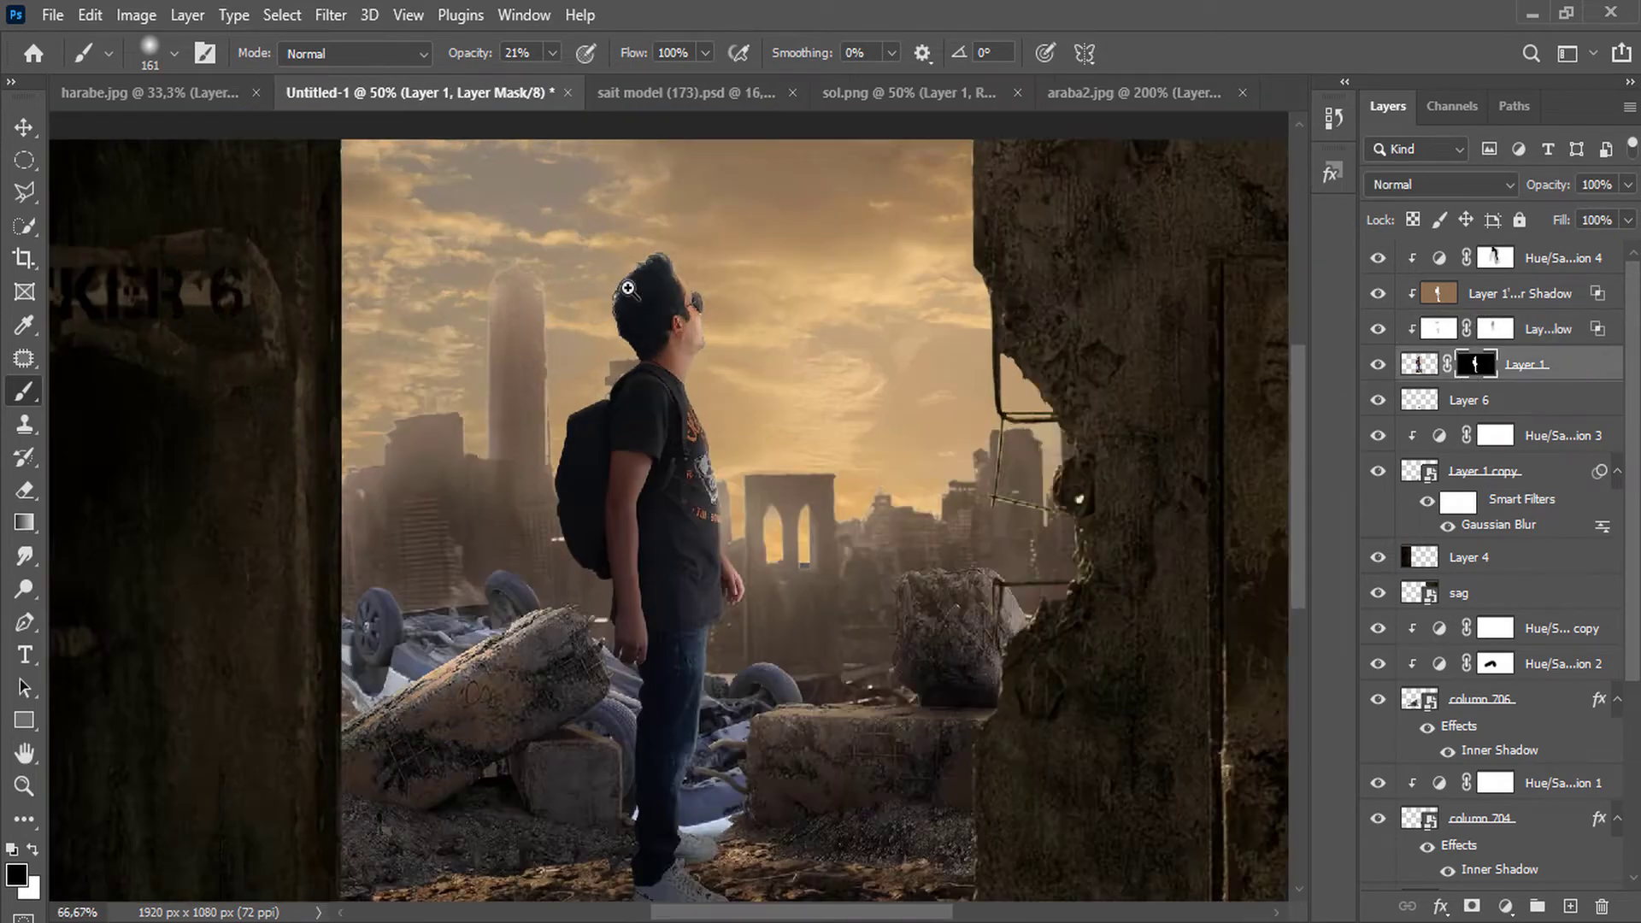
pyautogui.rightClick(640, 410)
pyautogui.scroll(-5, 920, 771)
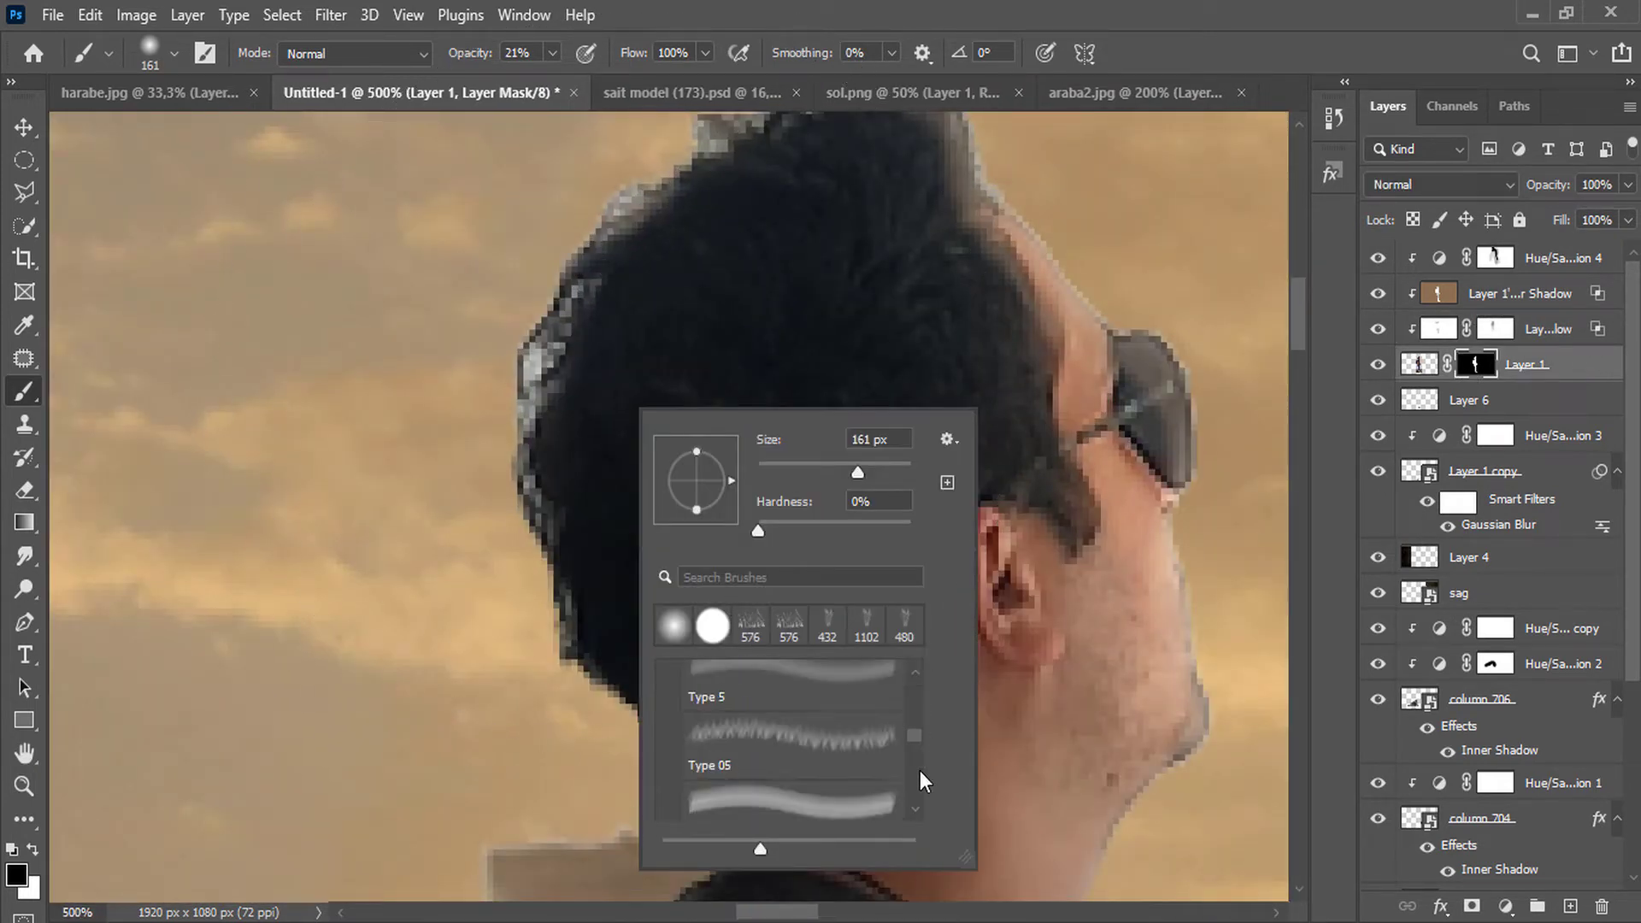
pyautogui.click(793, 778)
pyautogui.press('Return')
pyautogui.press('x')
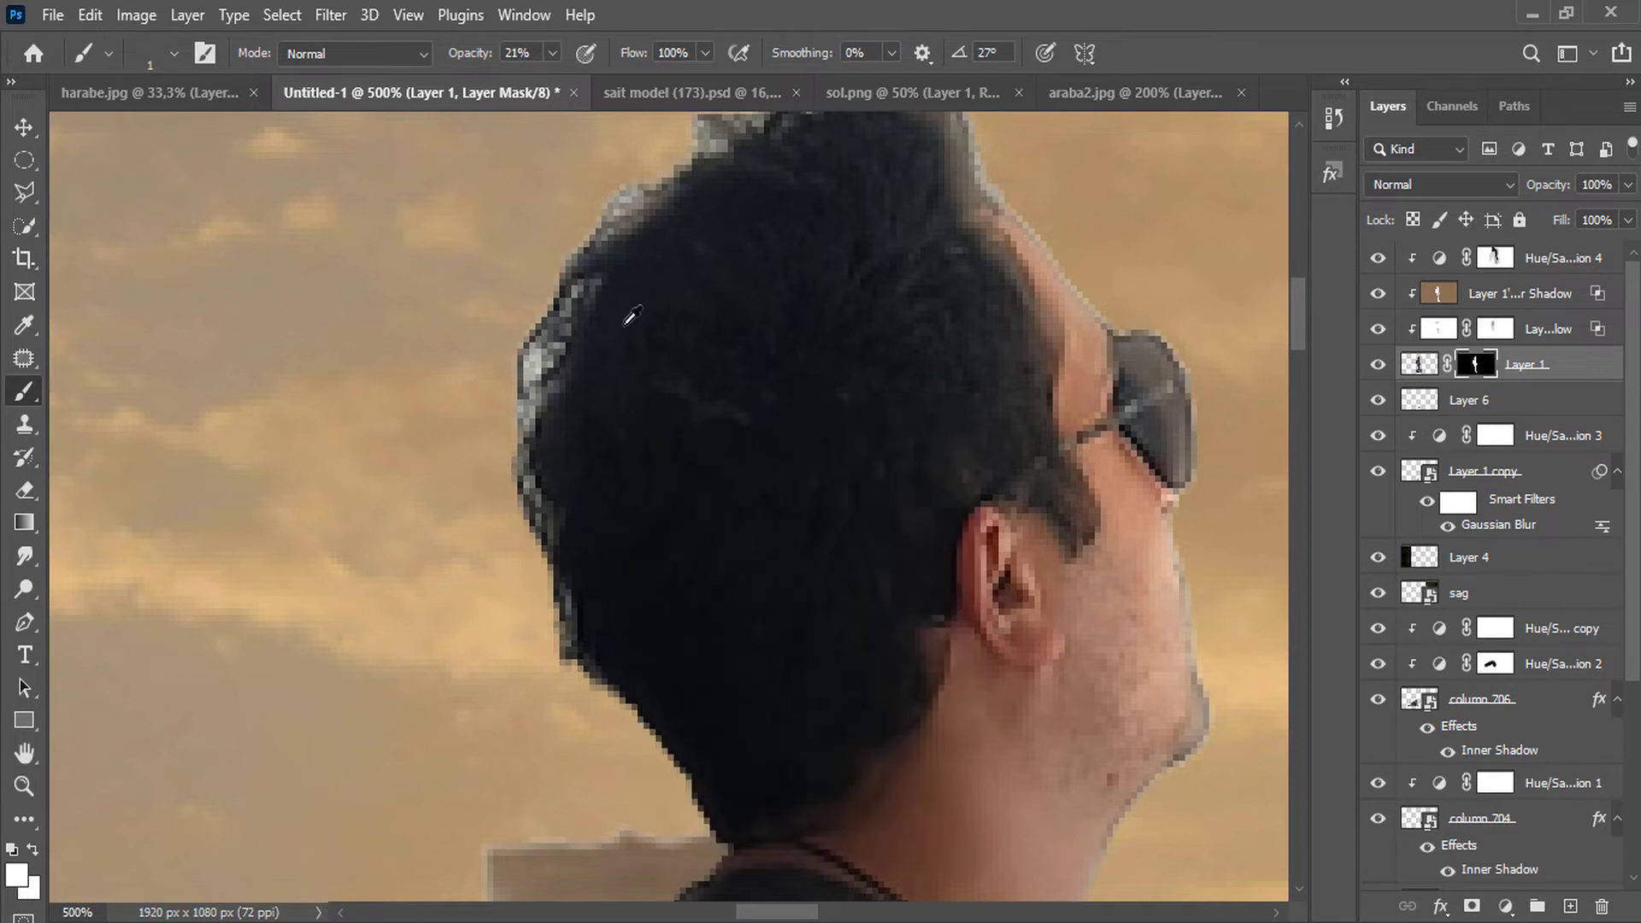
pyautogui.click(1421, 365)
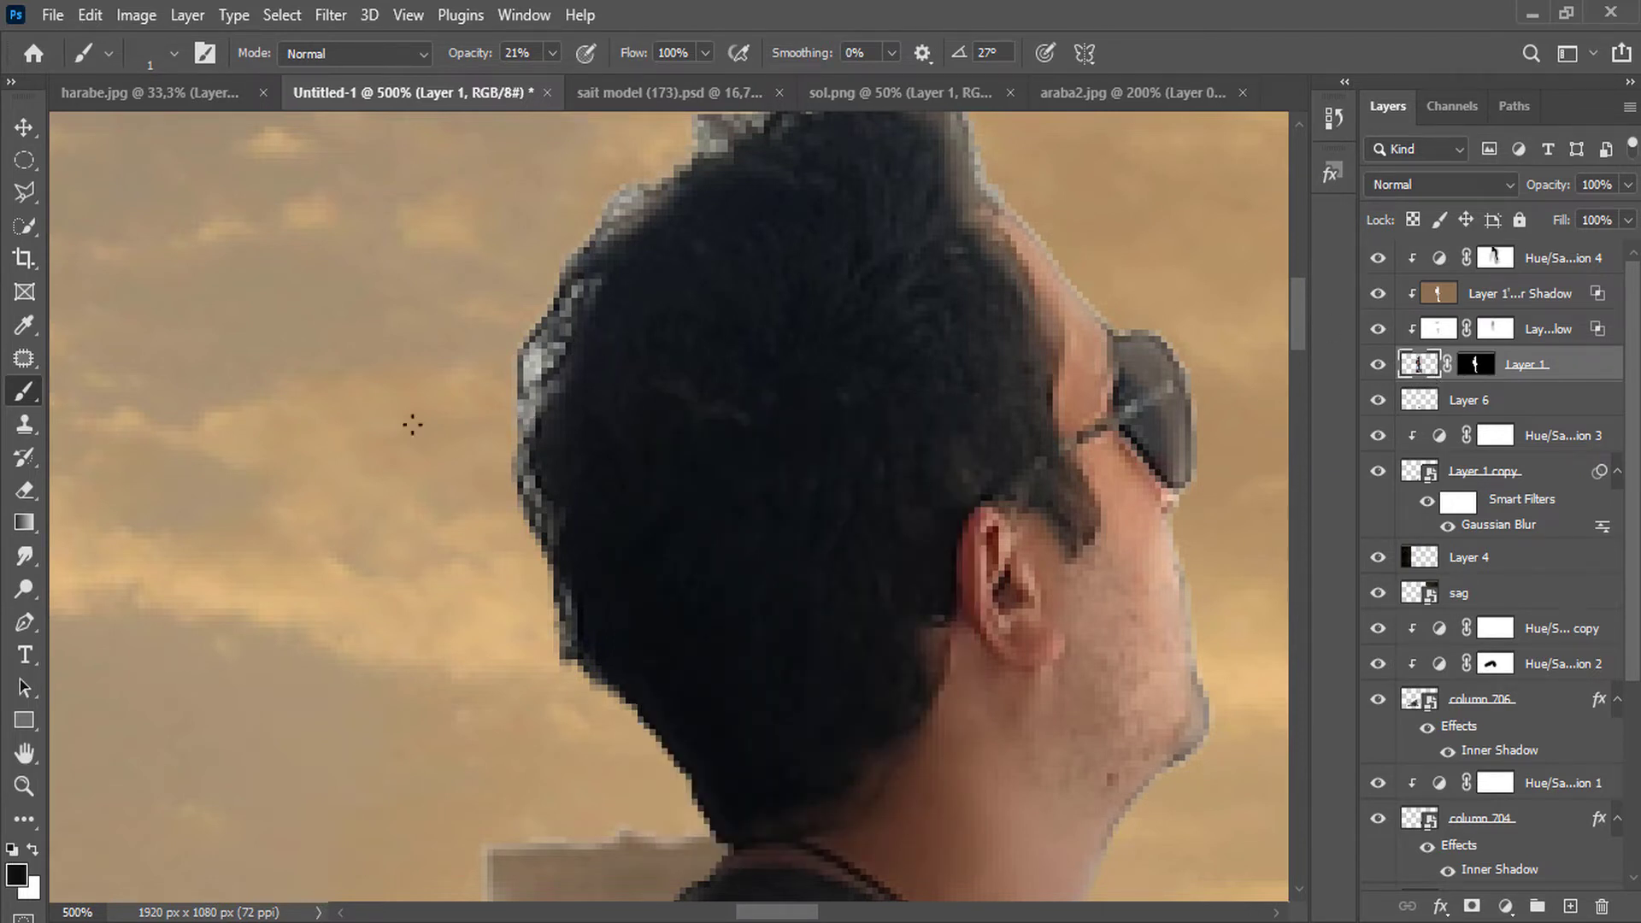
pyautogui.moveTo(553, 53); pyautogui.dragTo(674, 126)
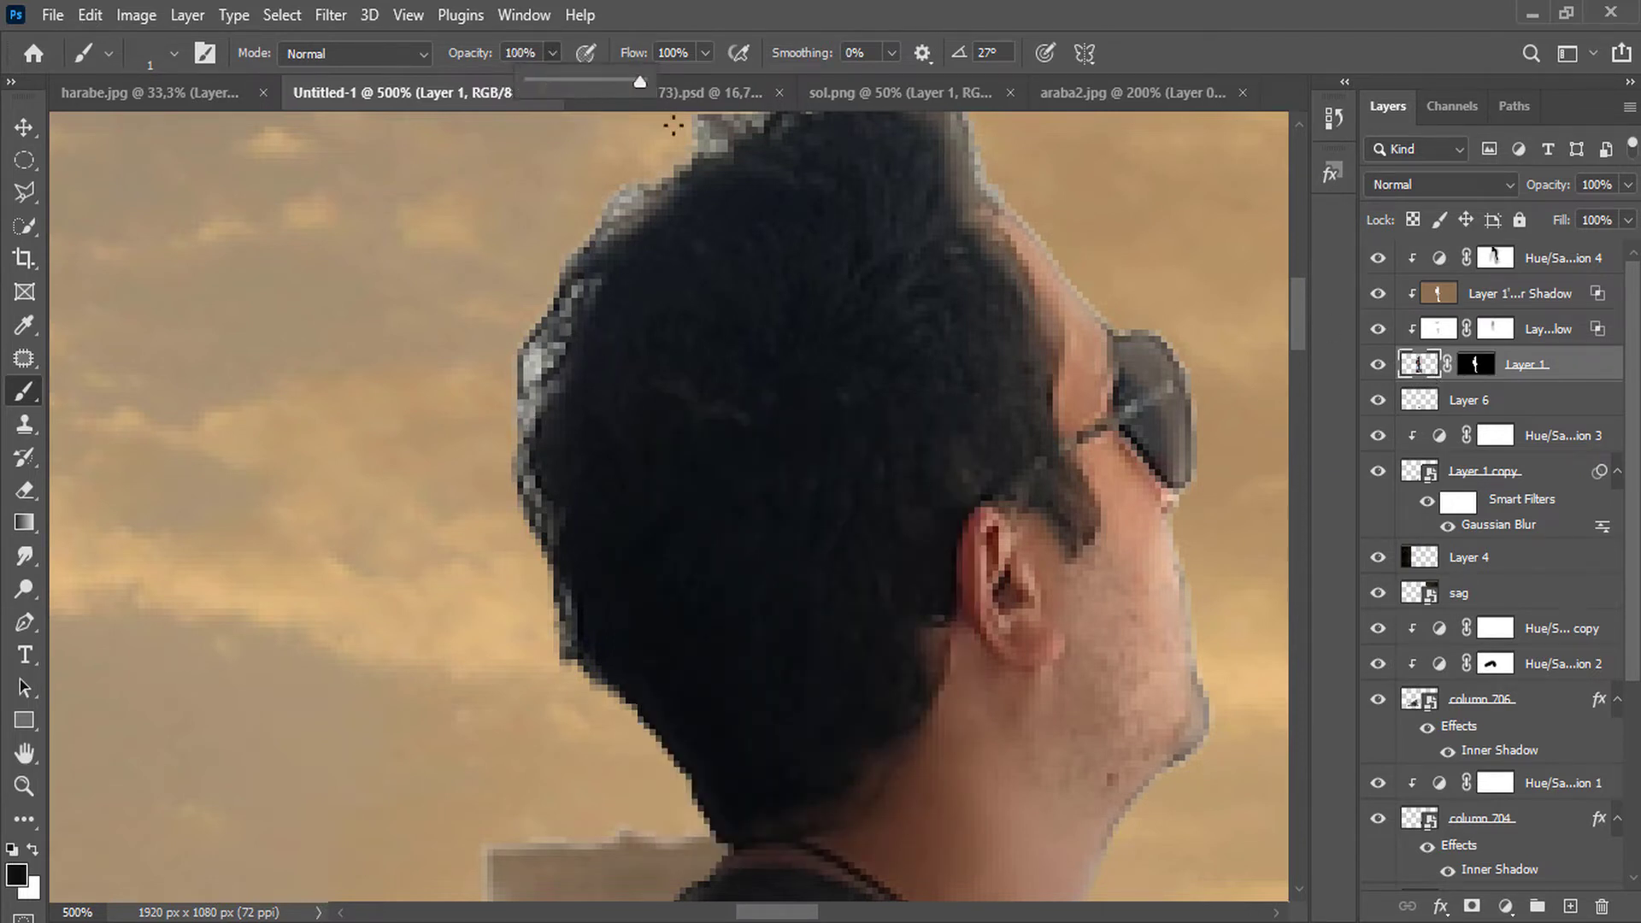
# Paint dark hair color over the light fringe at the back and top of the man's head with a 6 px brush.
pyautogui.rightClick(551, 371)
pyautogui.click(685, 427)
pyautogui.press('Return')
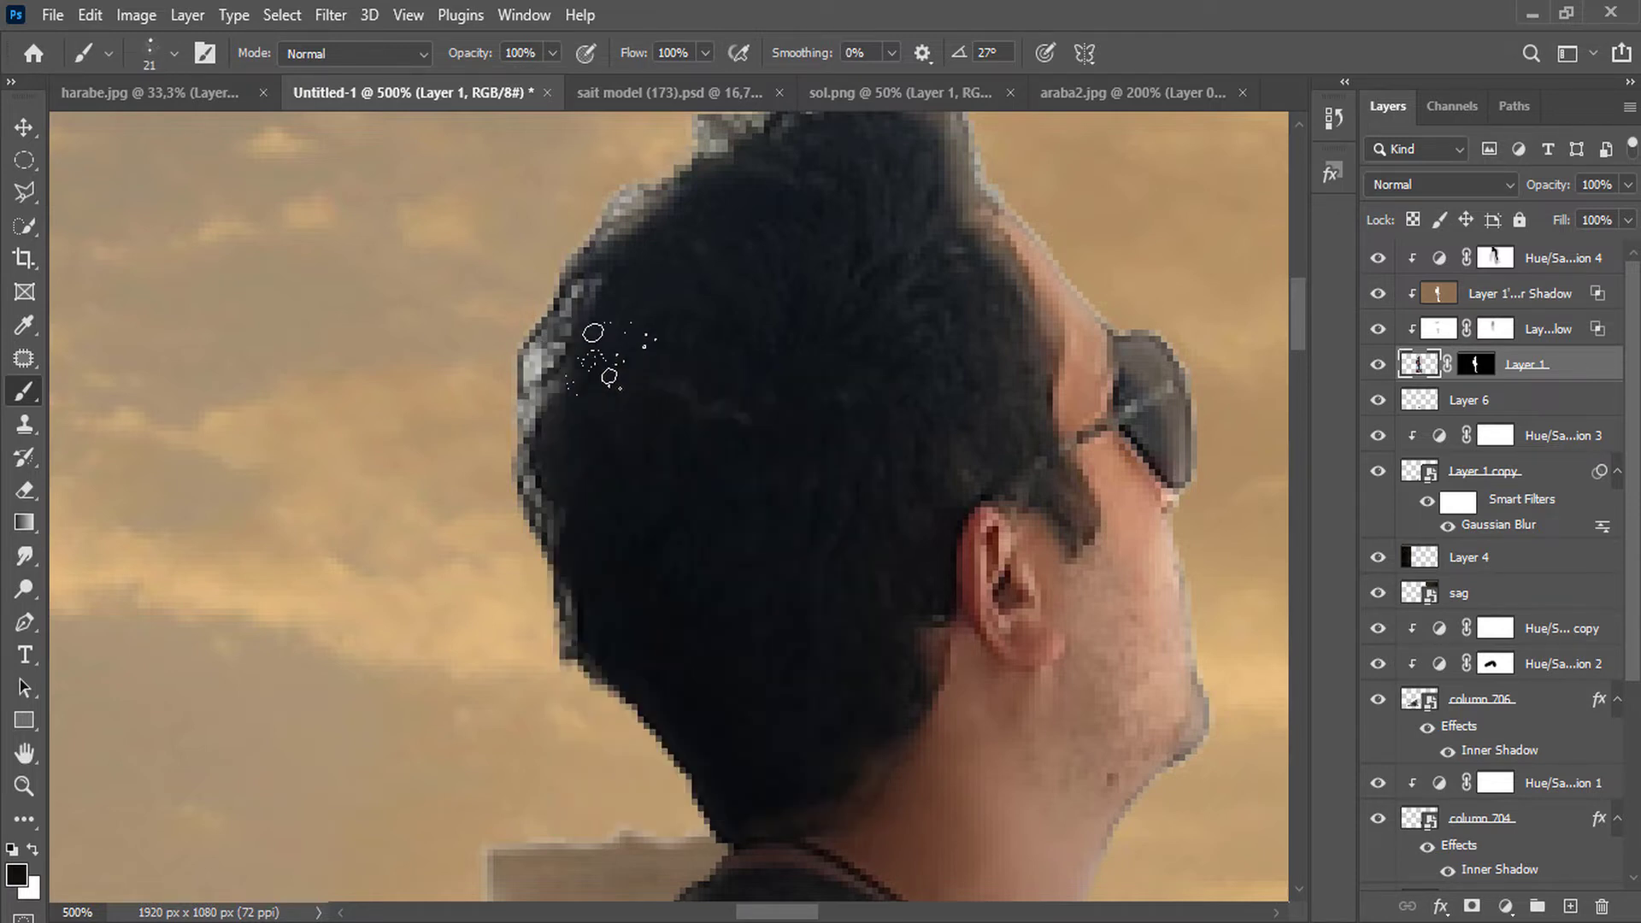
pyautogui.rightClick(571, 395)
pyautogui.moveTo(704, 465); pyautogui.dragTo(696, 465)
pyautogui.moveTo(561, 334); pyautogui.dragTo(527, 441)
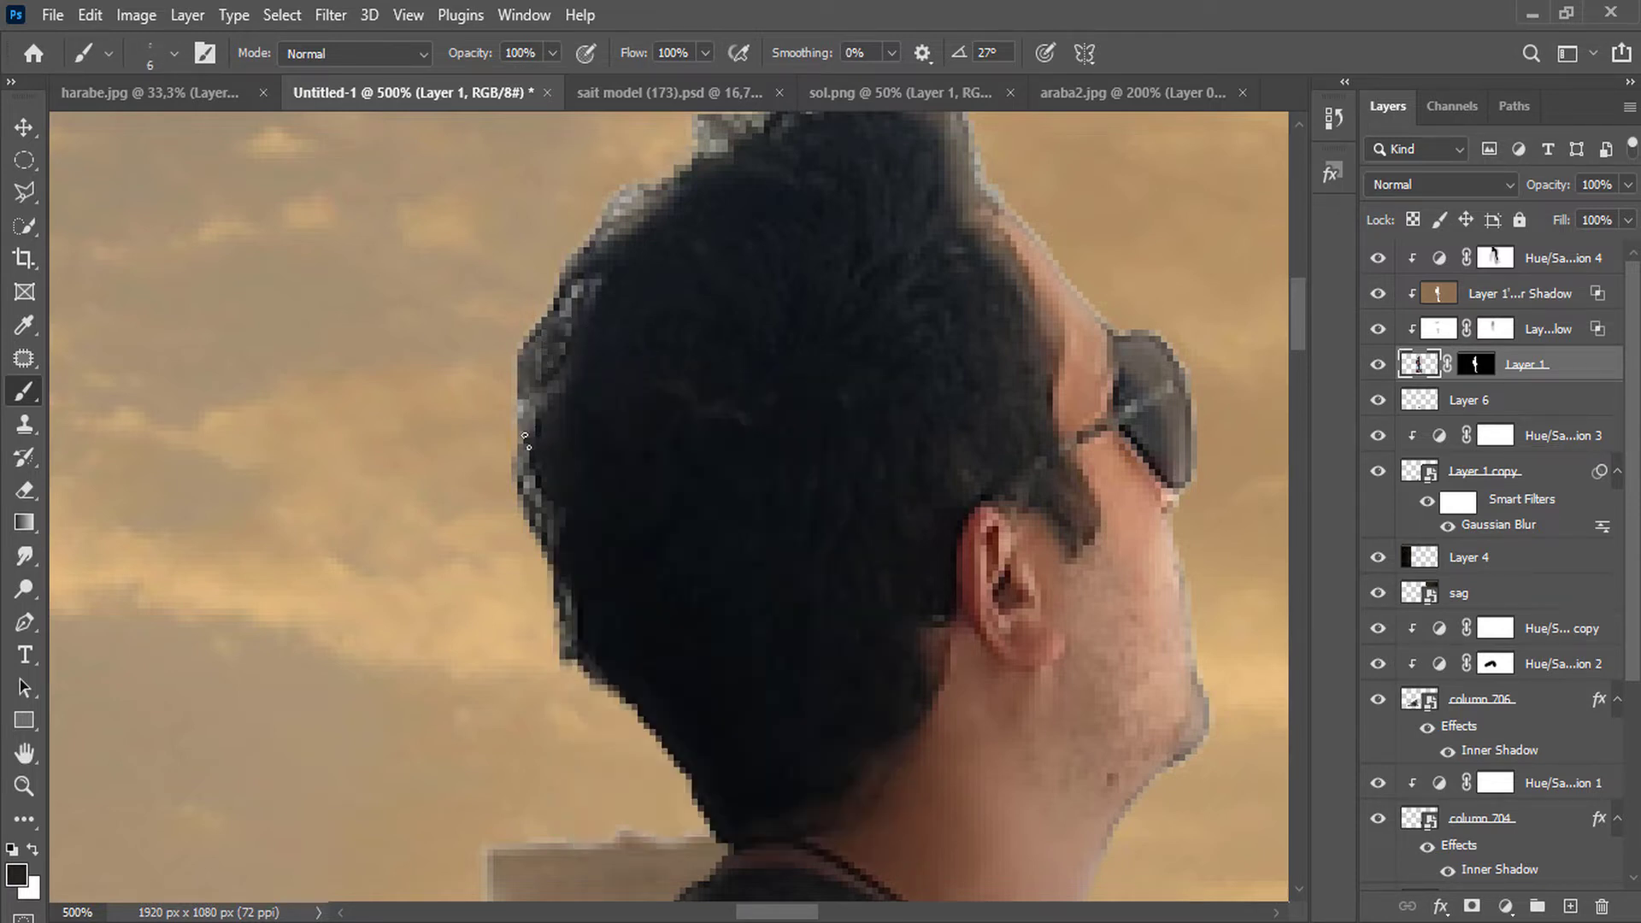
pyautogui.moveTo(645, 195)
pyautogui.mouseDown()
pyautogui.moveTo(723, 123)
pyautogui.moveTo(702, 154)
pyautogui.mouseUp()
pyautogui.moveTo(784, 188); pyautogui.dragTo(758, 283)
pyautogui.moveTo(829, 149)
pyautogui.mouseDown()
pyautogui.moveTo(882, 200)
pyautogui.moveTo(829, 147)
pyautogui.moveTo(705, 208)
pyautogui.mouseUp()
pyautogui.moveTo(612, 293); pyautogui.dragTo(603, 320)
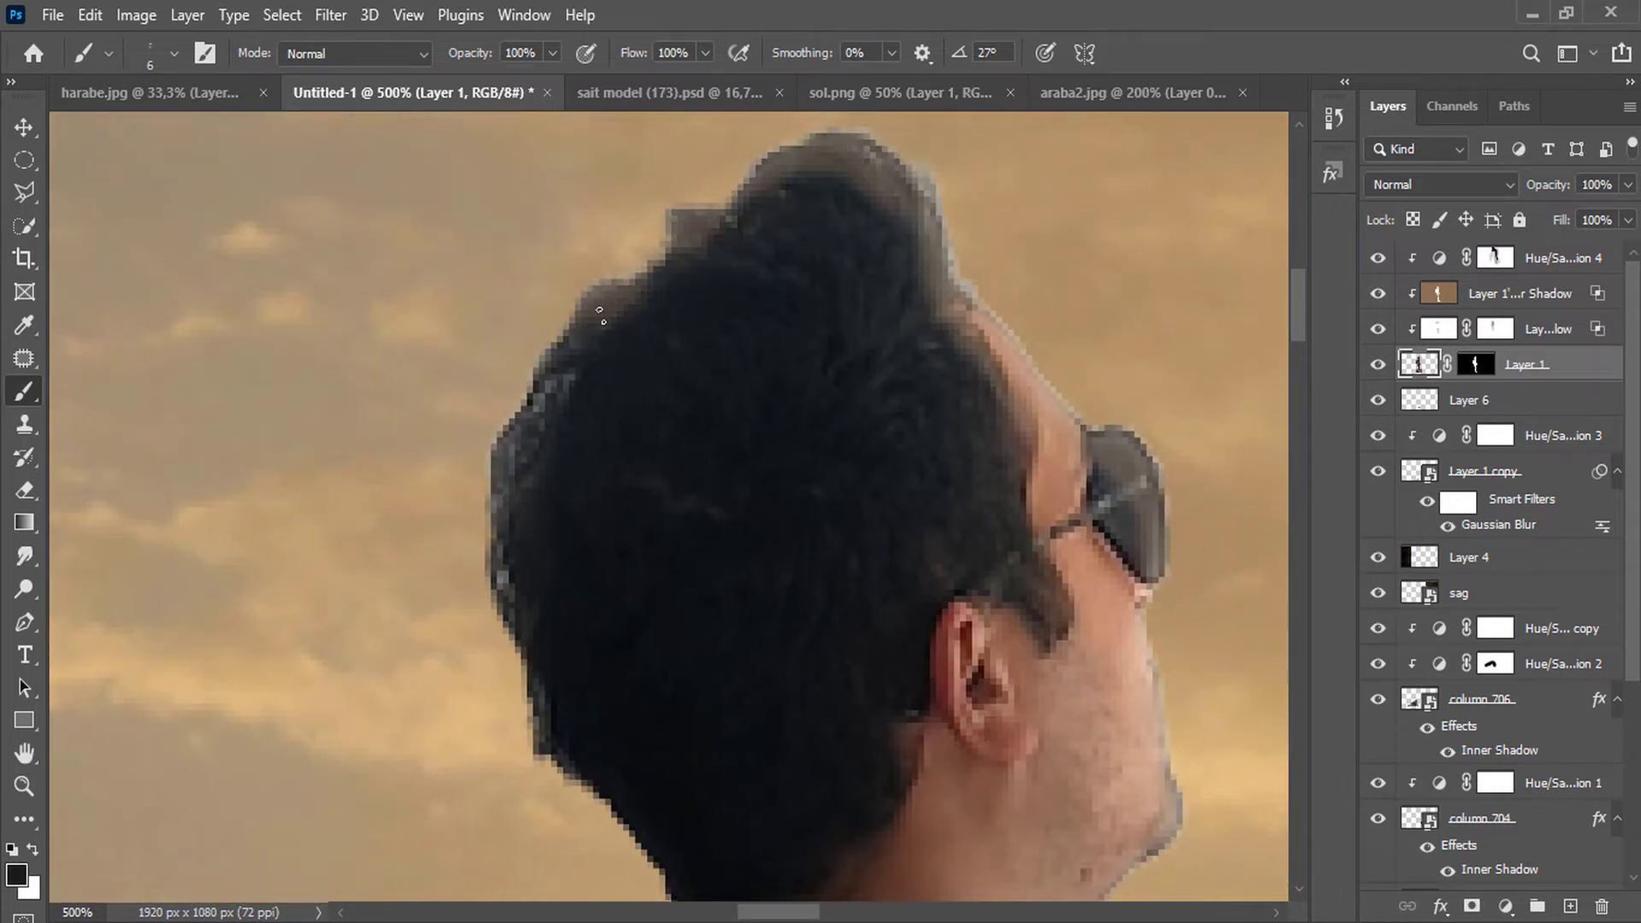
pyautogui.moveTo(556, 381)
pyautogui.mouseDown()
pyautogui.moveTo(511, 427)
pyautogui.moveTo(473, 590)
pyautogui.mouseUp()
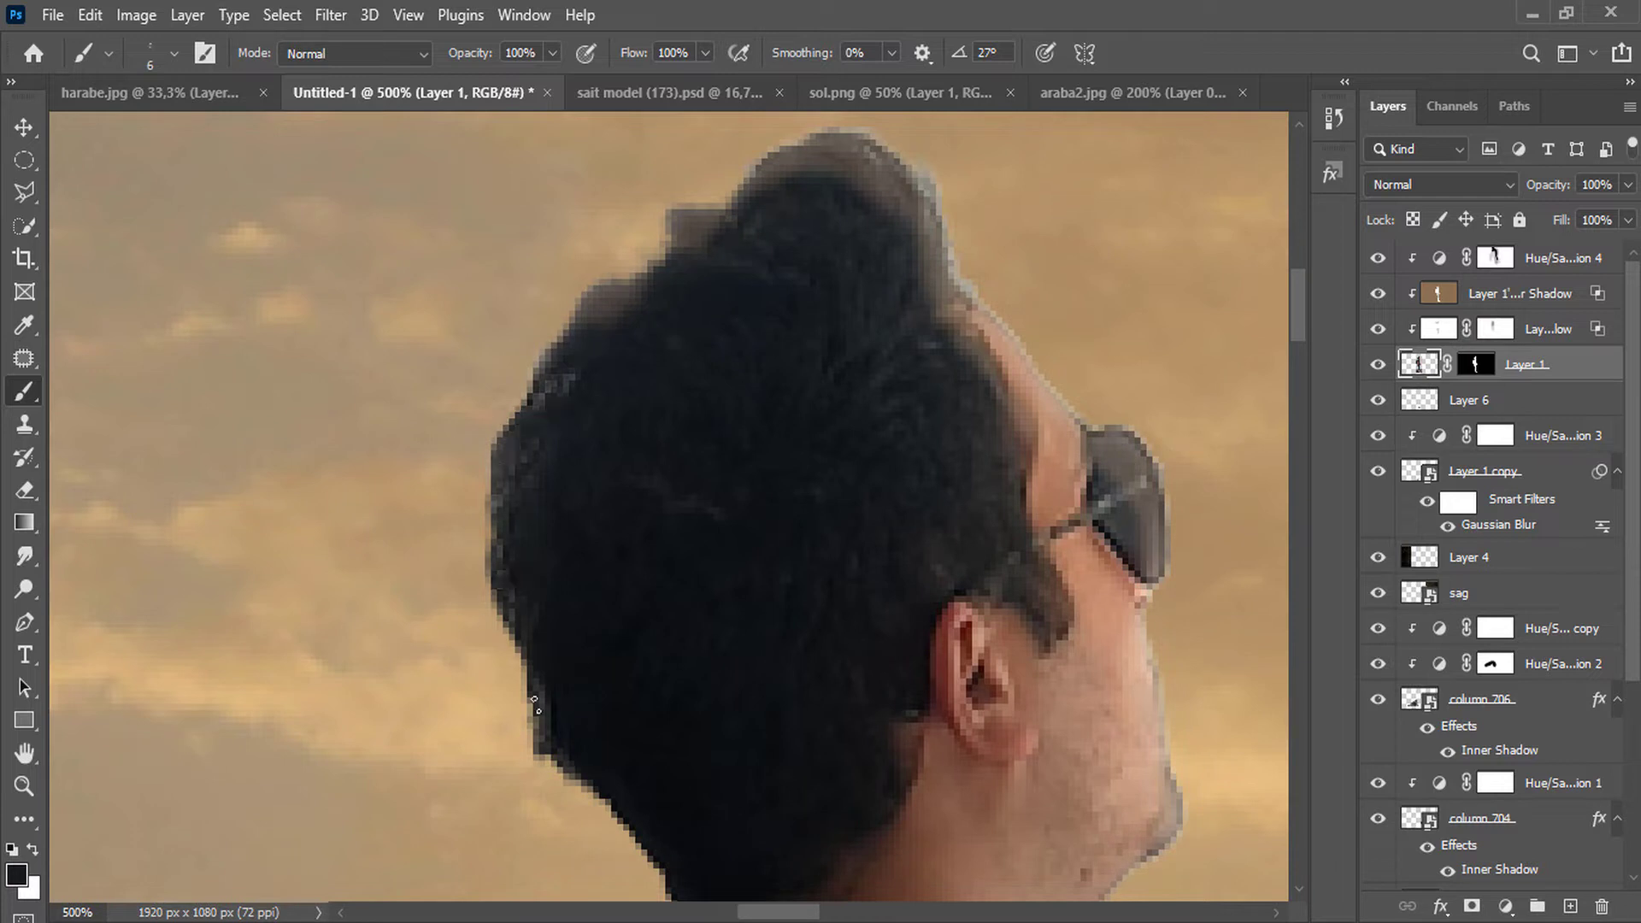
# Add a layer mask to the Inner Shadow layer and paint black to remove the haze along the upper back of the hair.
pyautogui.click(1378, 294)
pyautogui.click(1378, 294)
pyautogui.click(1505, 294)
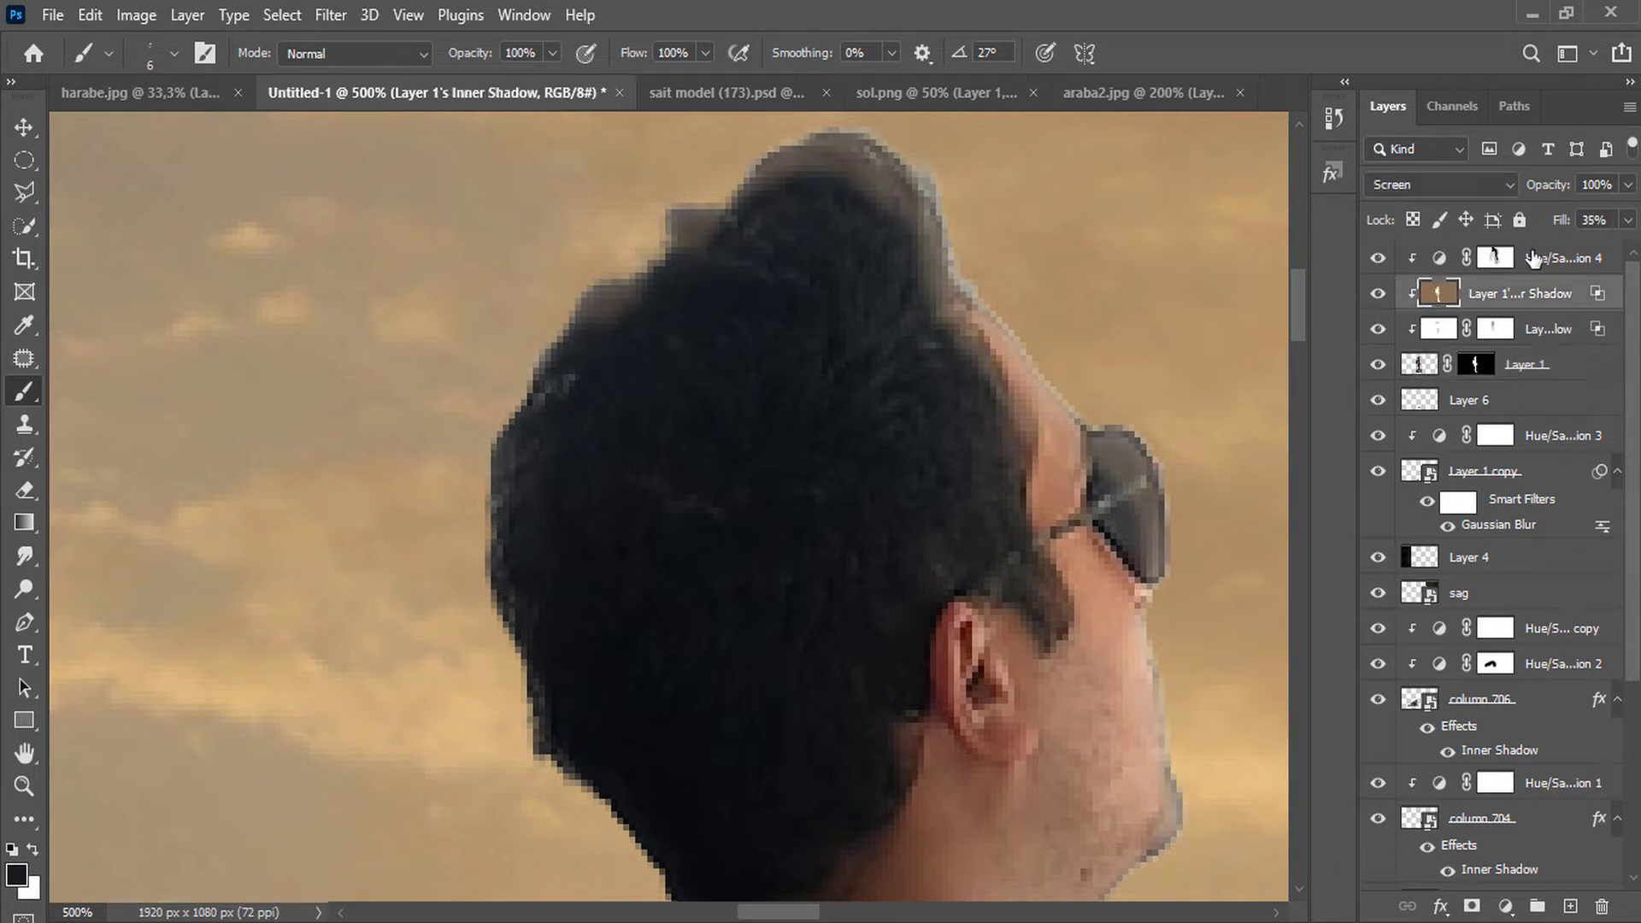
pyautogui.click(1471, 906)
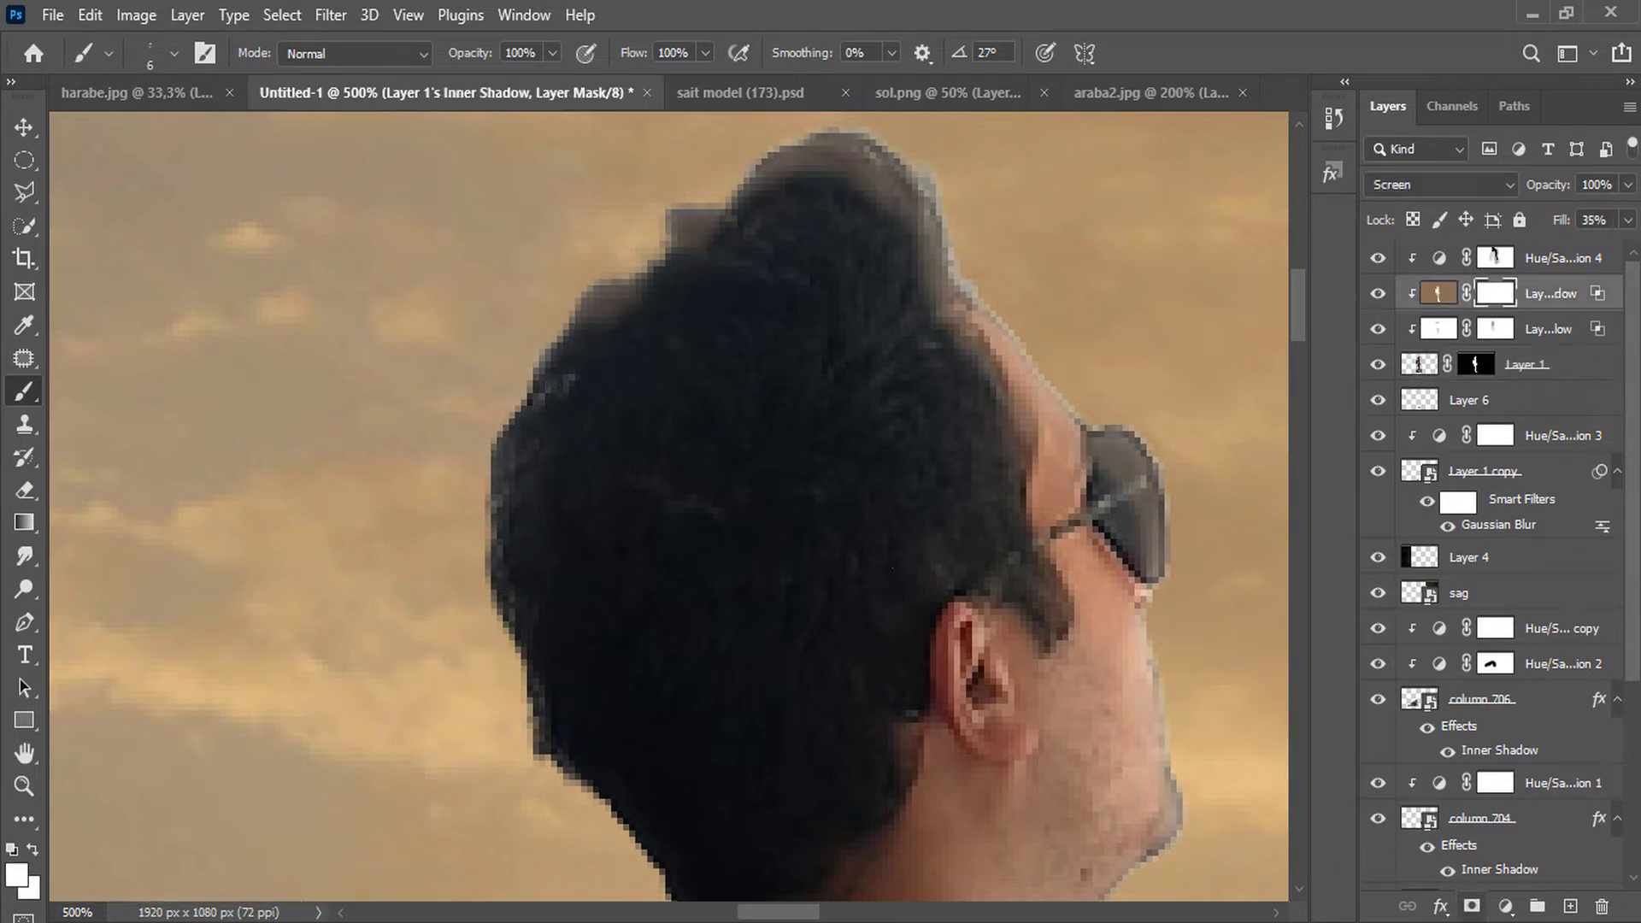
pyautogui.click(13, 849)
pyautogui.click(32, 850)
pyautogui.moveTo(700, 238)
pyautogui.mouseDown()
pyautogui.moveTo(576, 344)
pyautogui.moveTo(606, 260)
pyautogui.mouseUp()
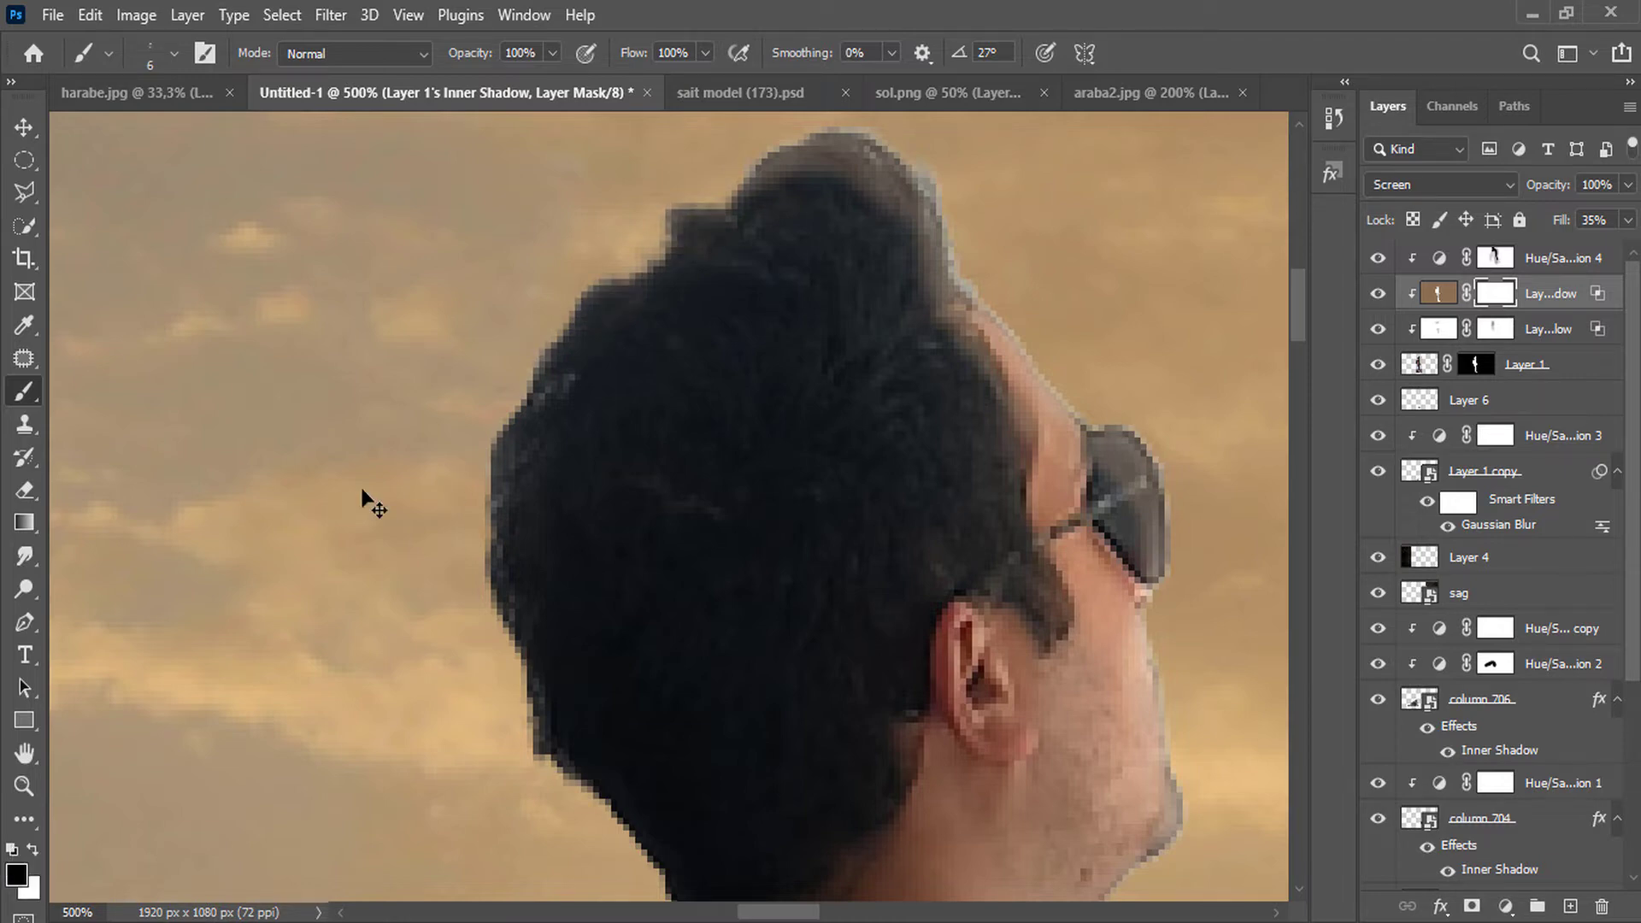
# Load the outline of the sehir city layer as a selection.
pyautogui.scroll(-10, 374, 504)
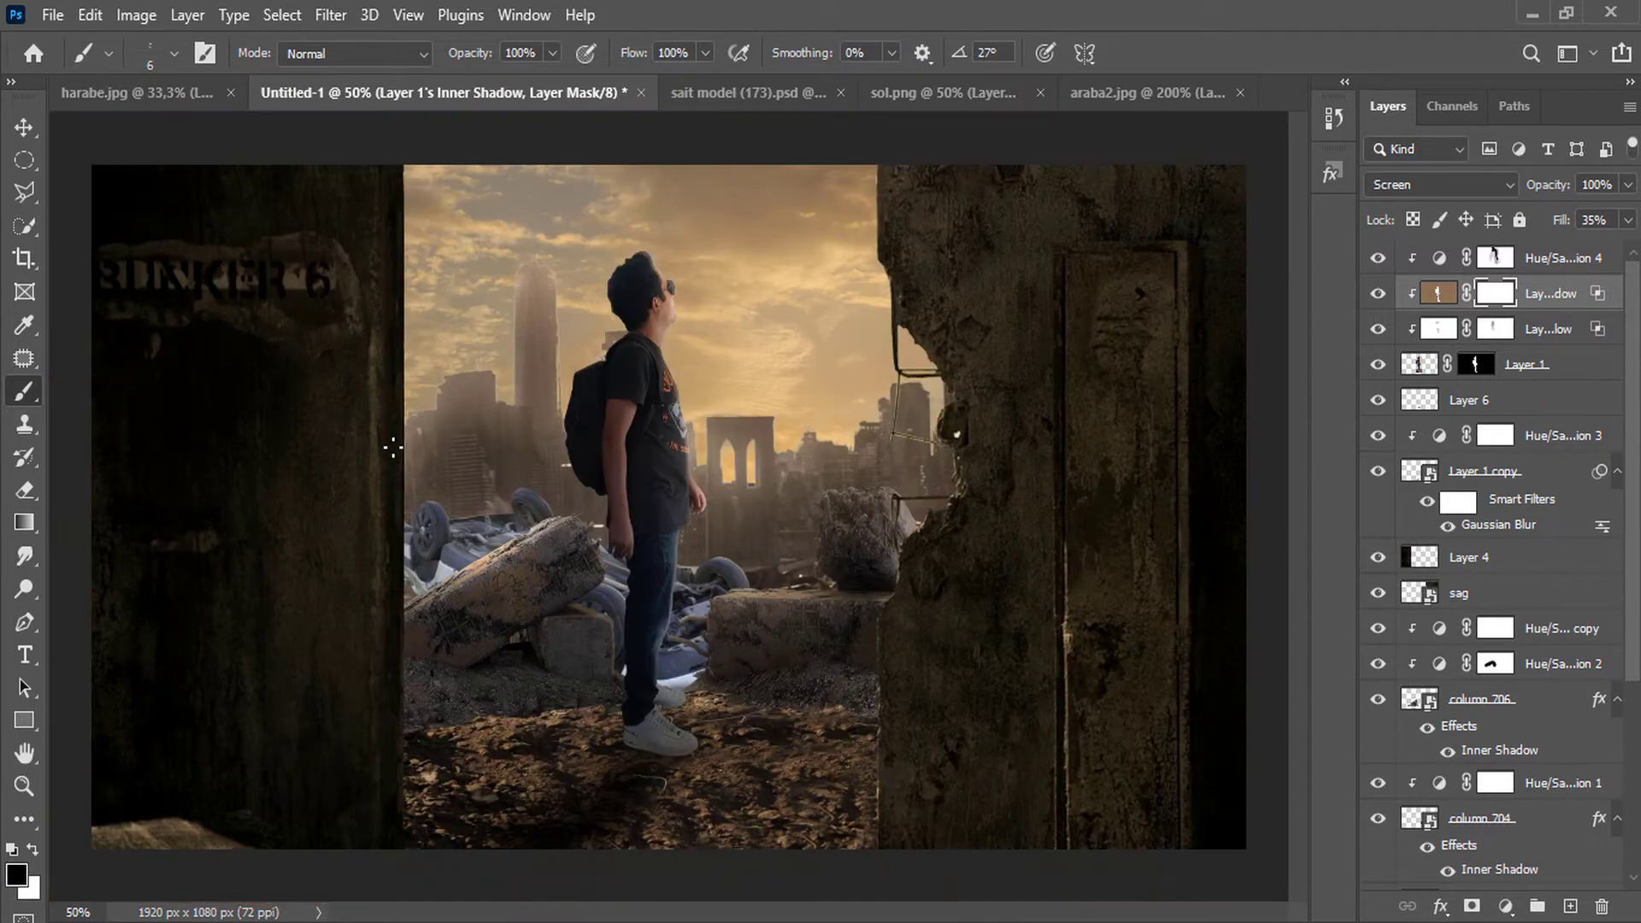
pyautogui.scroll(-5, 1496, 599)
pyautogui.click(1436, 719)
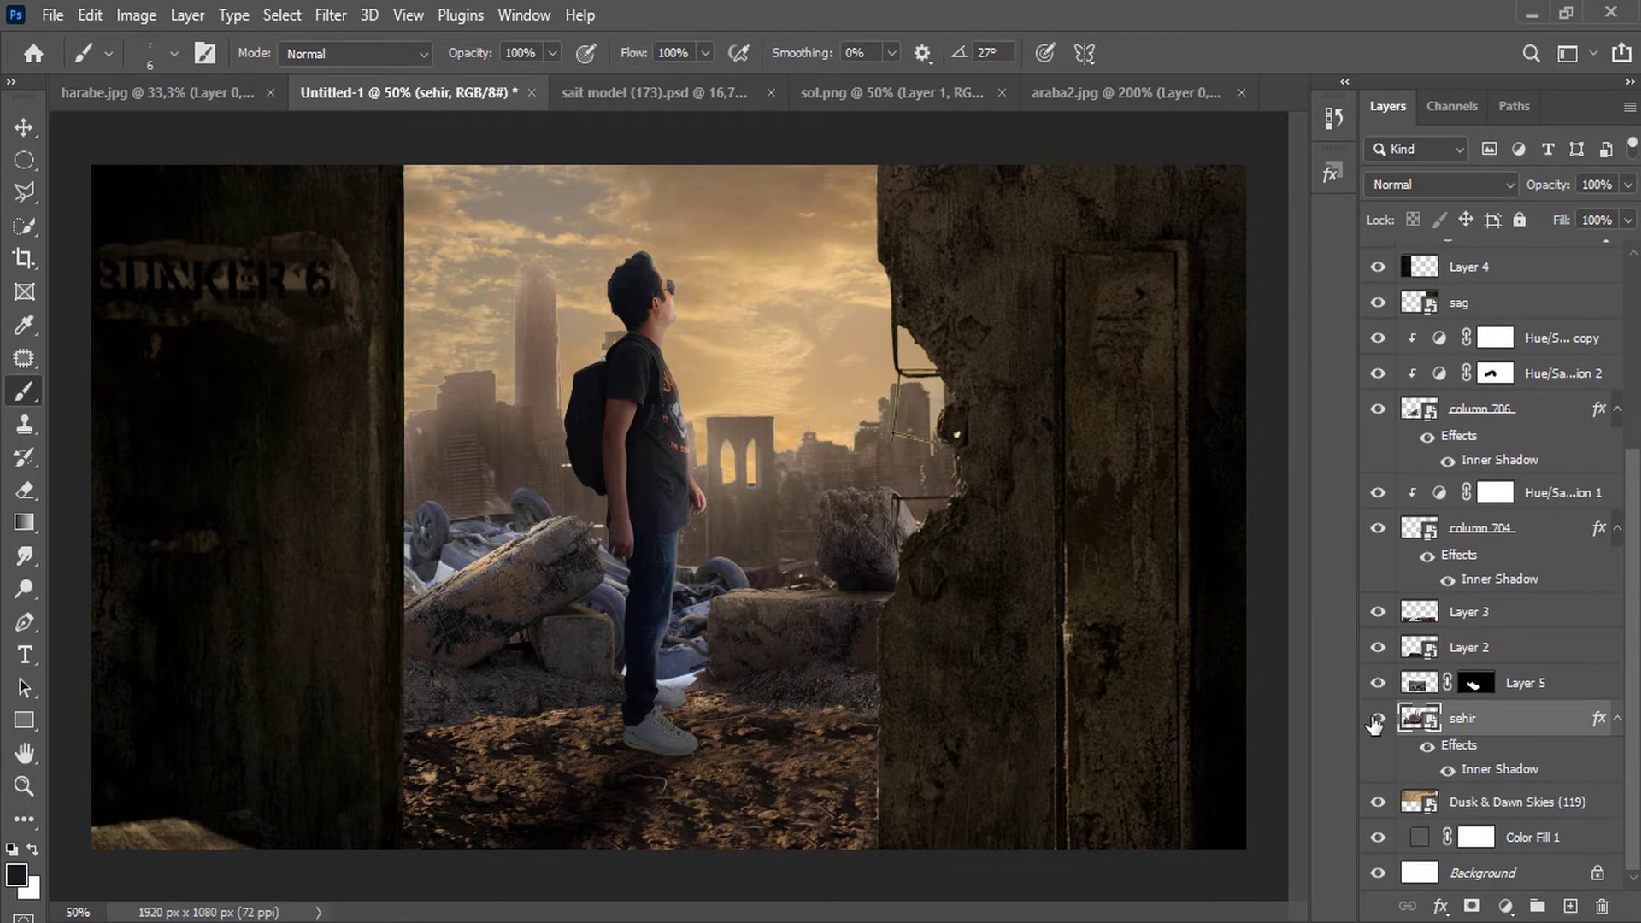
pyautogui.click(1428, 746)
pyautogui.keyDown('ctrl'); pyautogui.click(1420, 720); pyautogui.keyUp('ctrl')
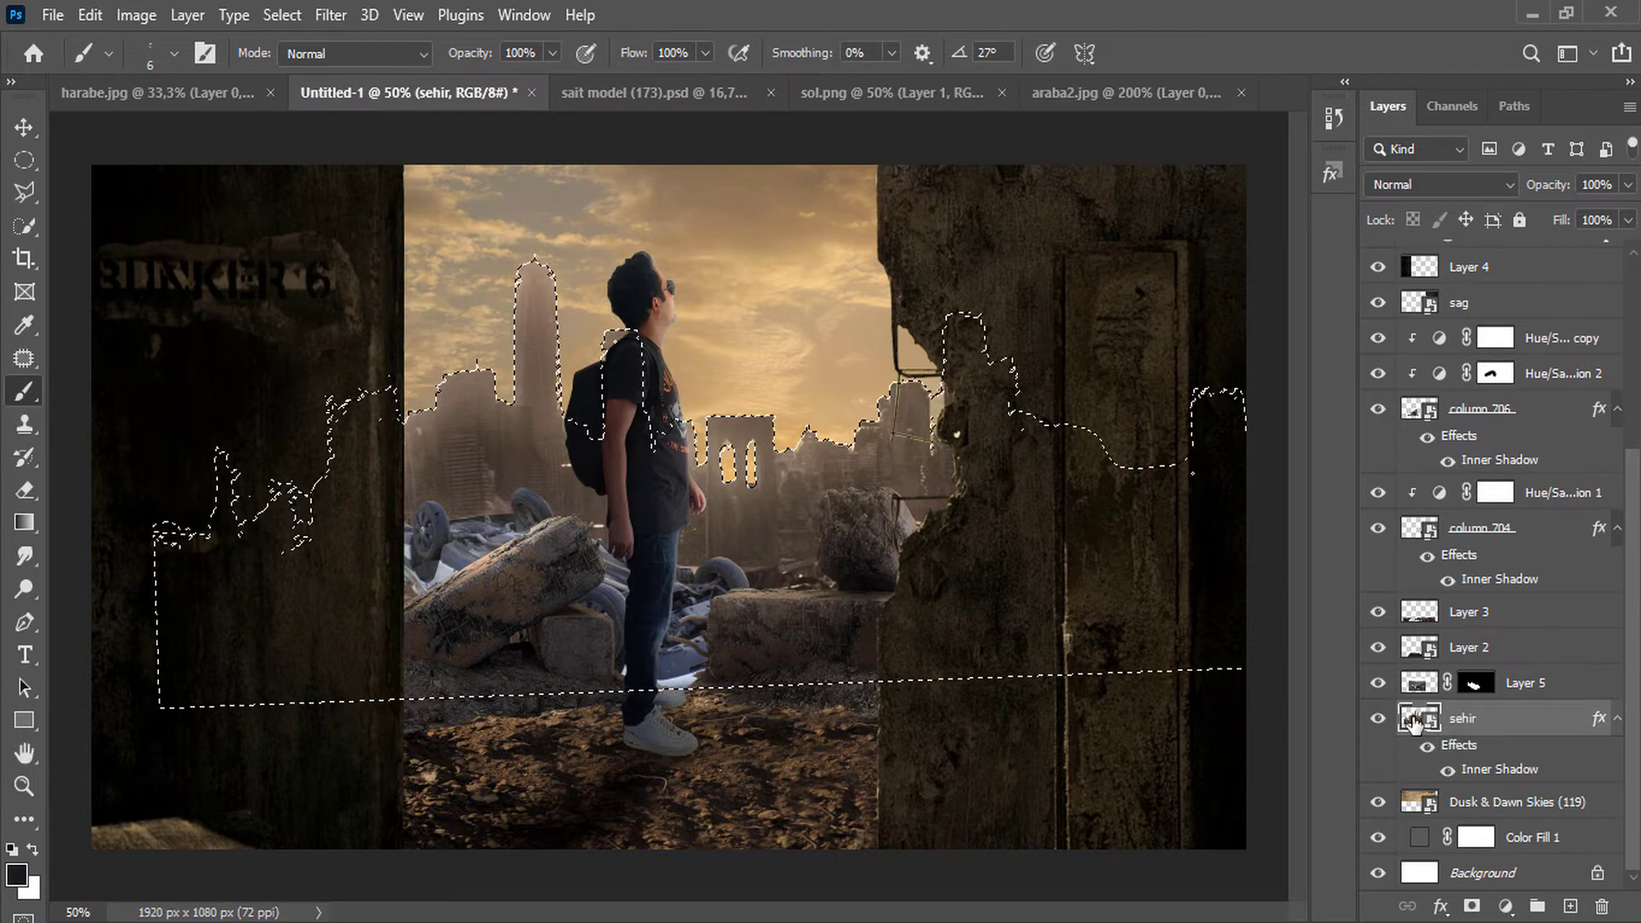
pyautogui.click(1472, 906)
pyautogui.hotkey('ctrl', 'z')
# Contract the city selection and use it as a layer mask on sehir to trim the skyline's fringe.
pyautogui.click(282, 14)
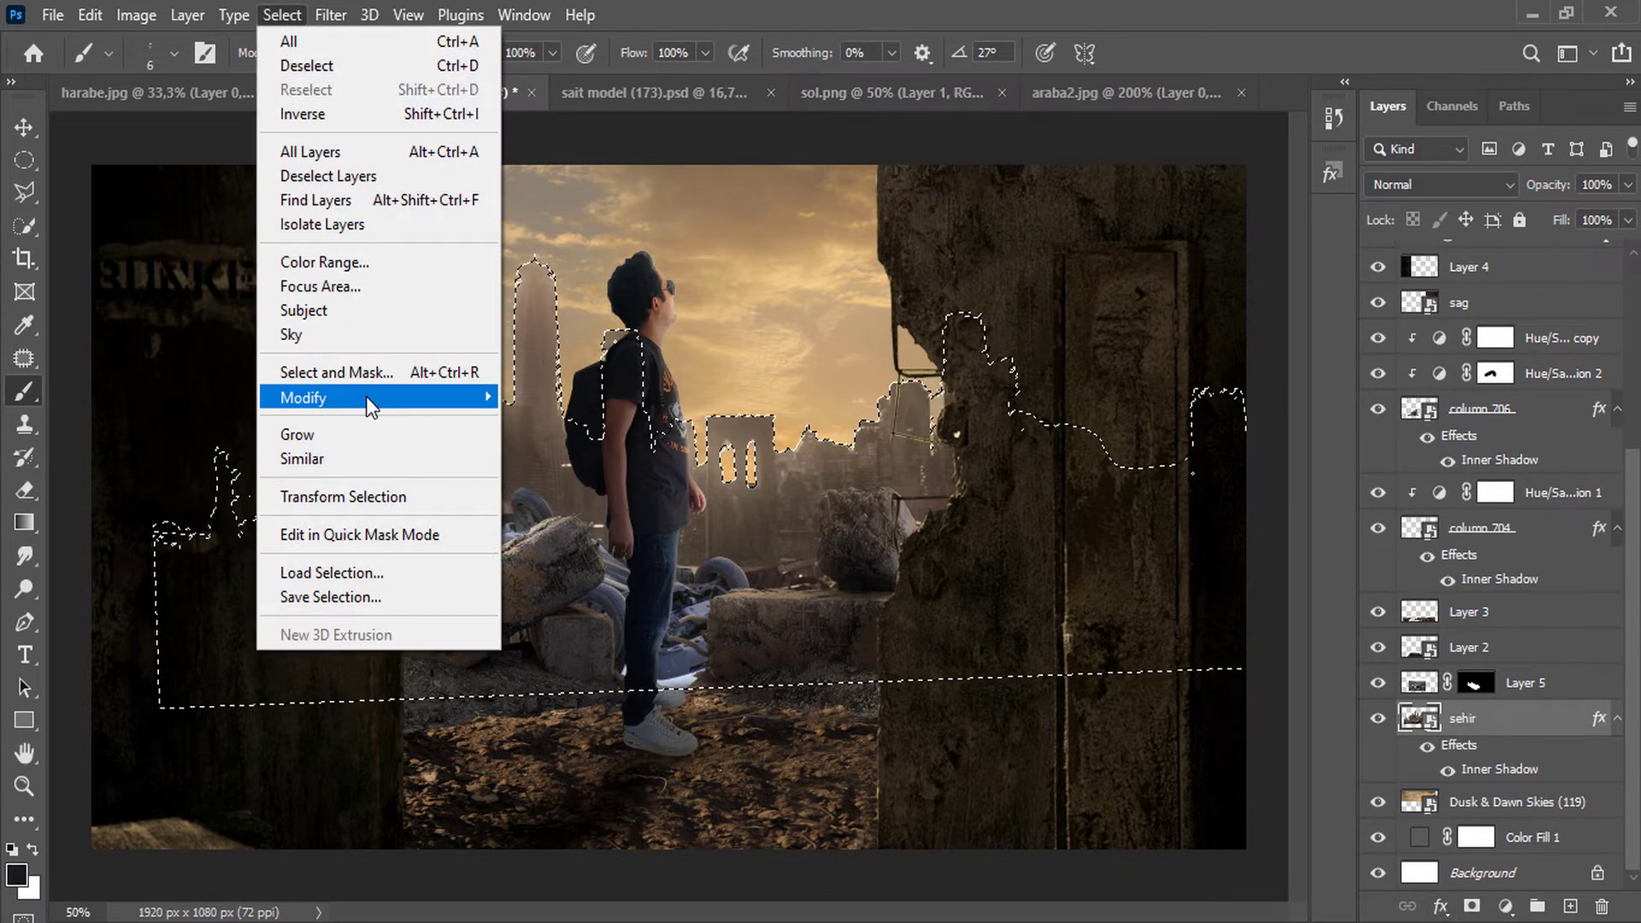
pyautogui.moveTo(366, 397)
pyautogui.click(637, 462)
pyautogui.click(935, 287)
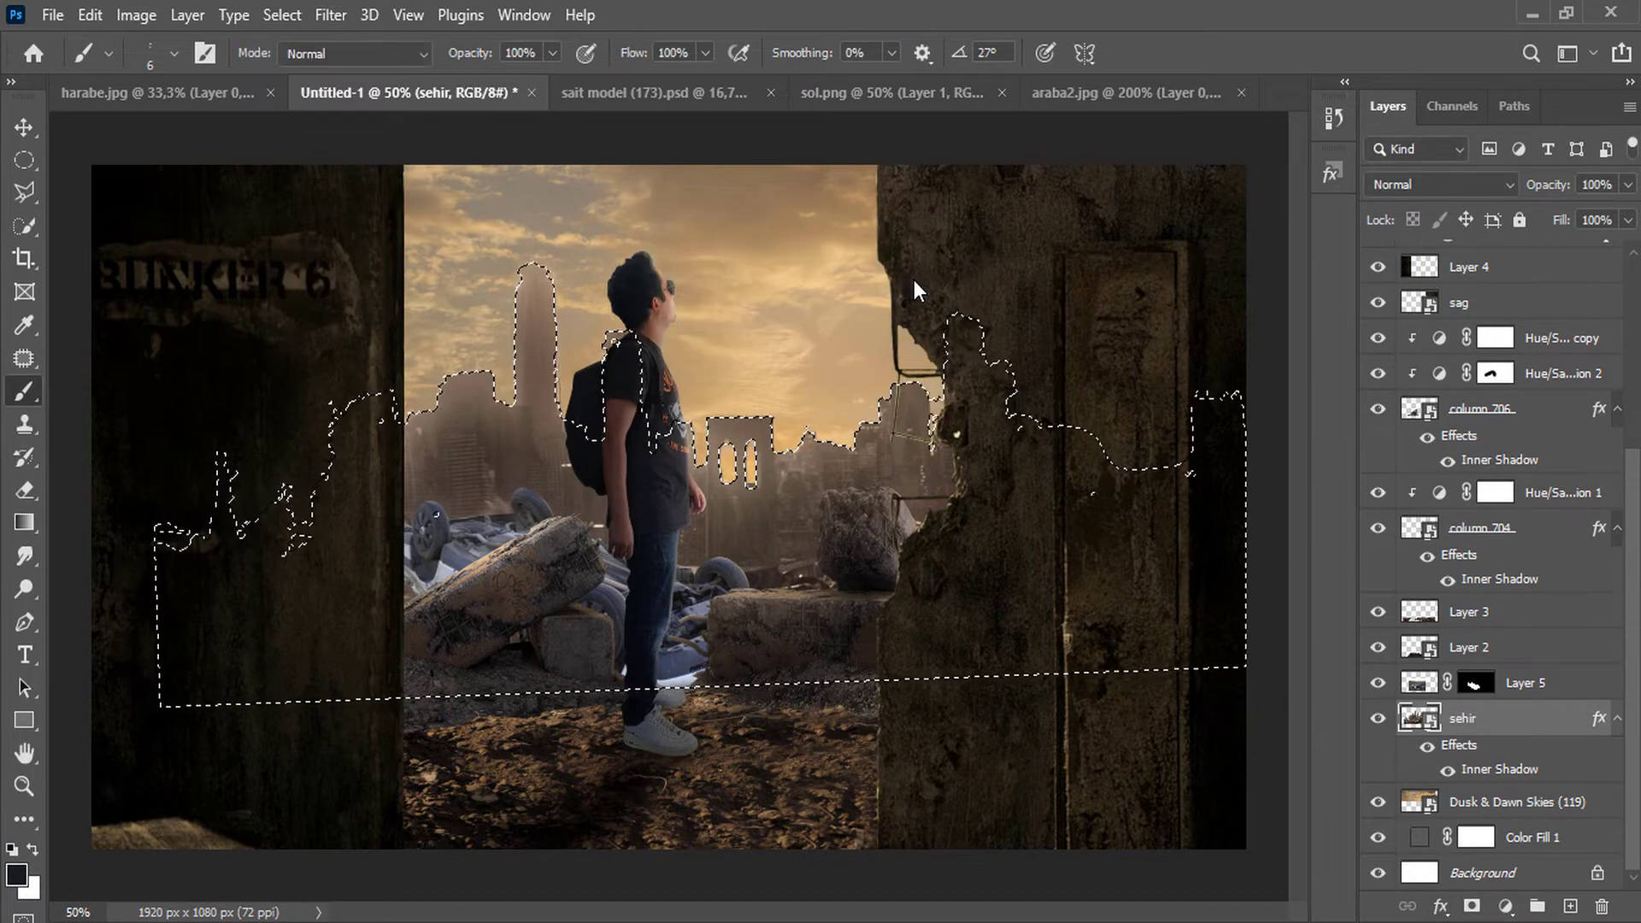
pyautogui.click(1472, 906)
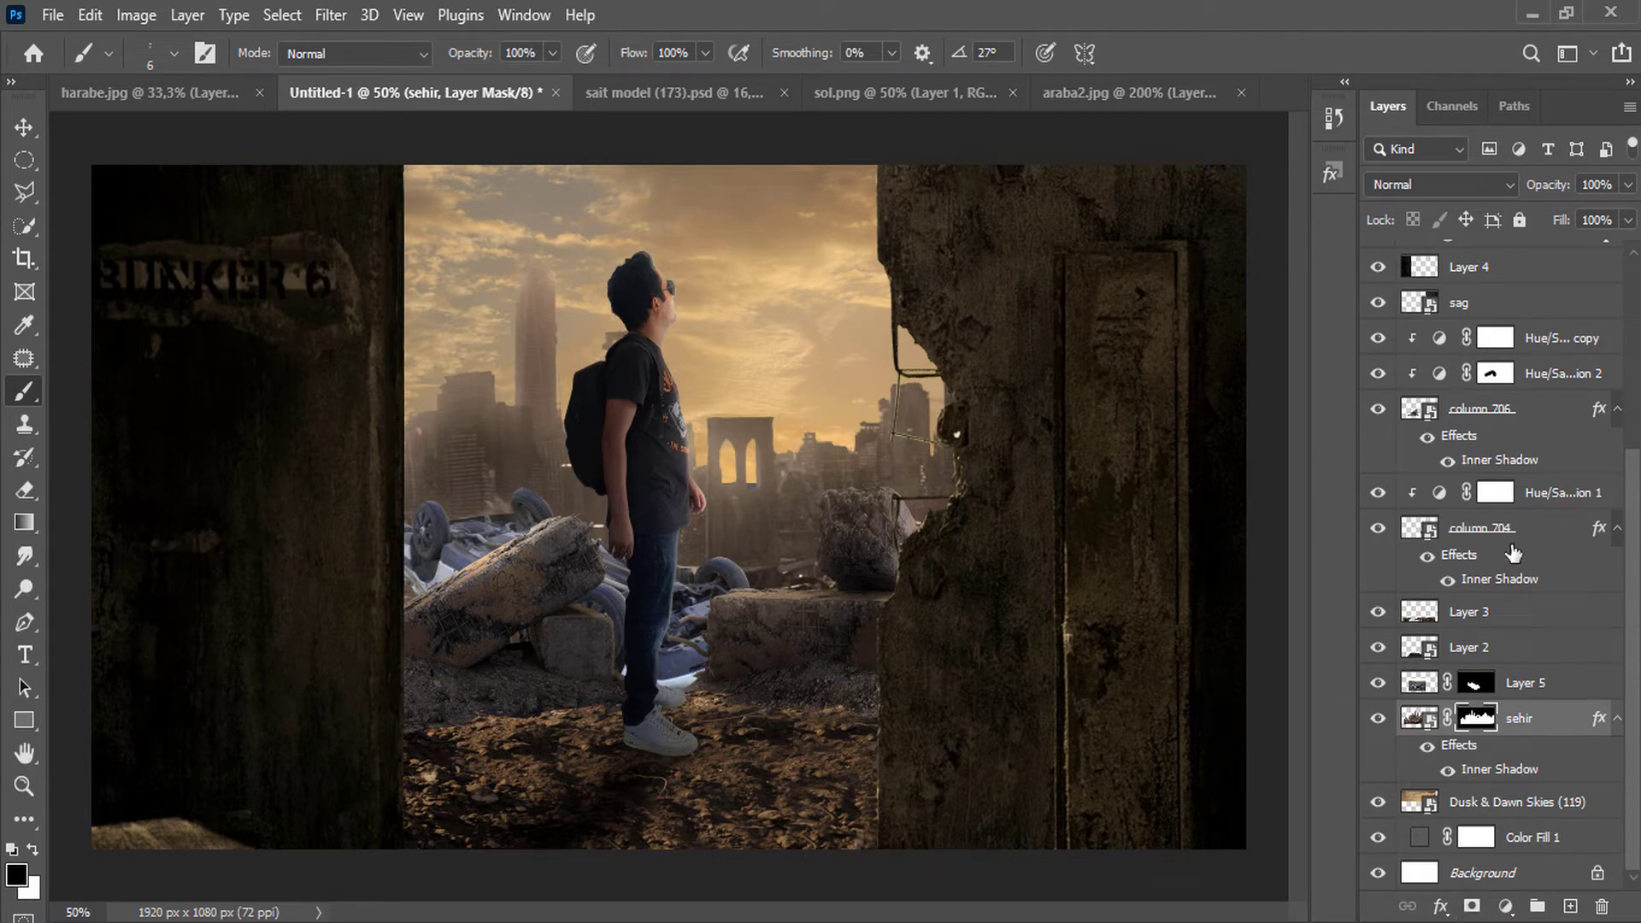
# Merge Layer 2 and Layer 3 into one ground layer and add a new empty layer above it.
pyautogui.scroll(4, 1507, 599)
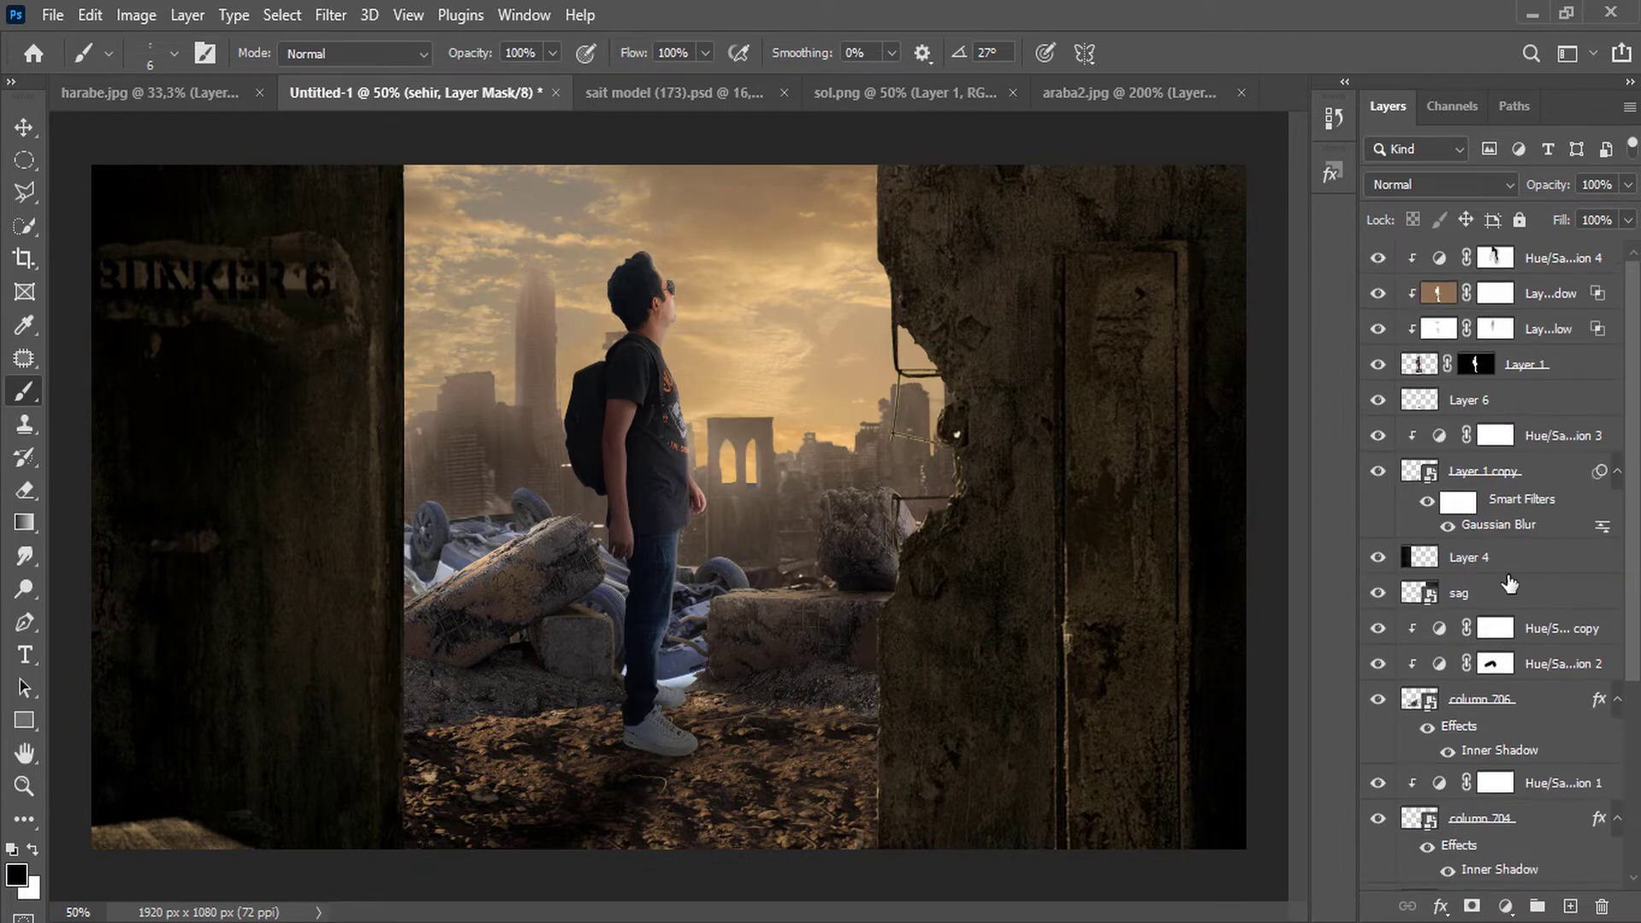
pyautogui.scroll(-2, 1502, 598)
pyautogui.click(1376, 833)
pyautogui.click(1376, 833)
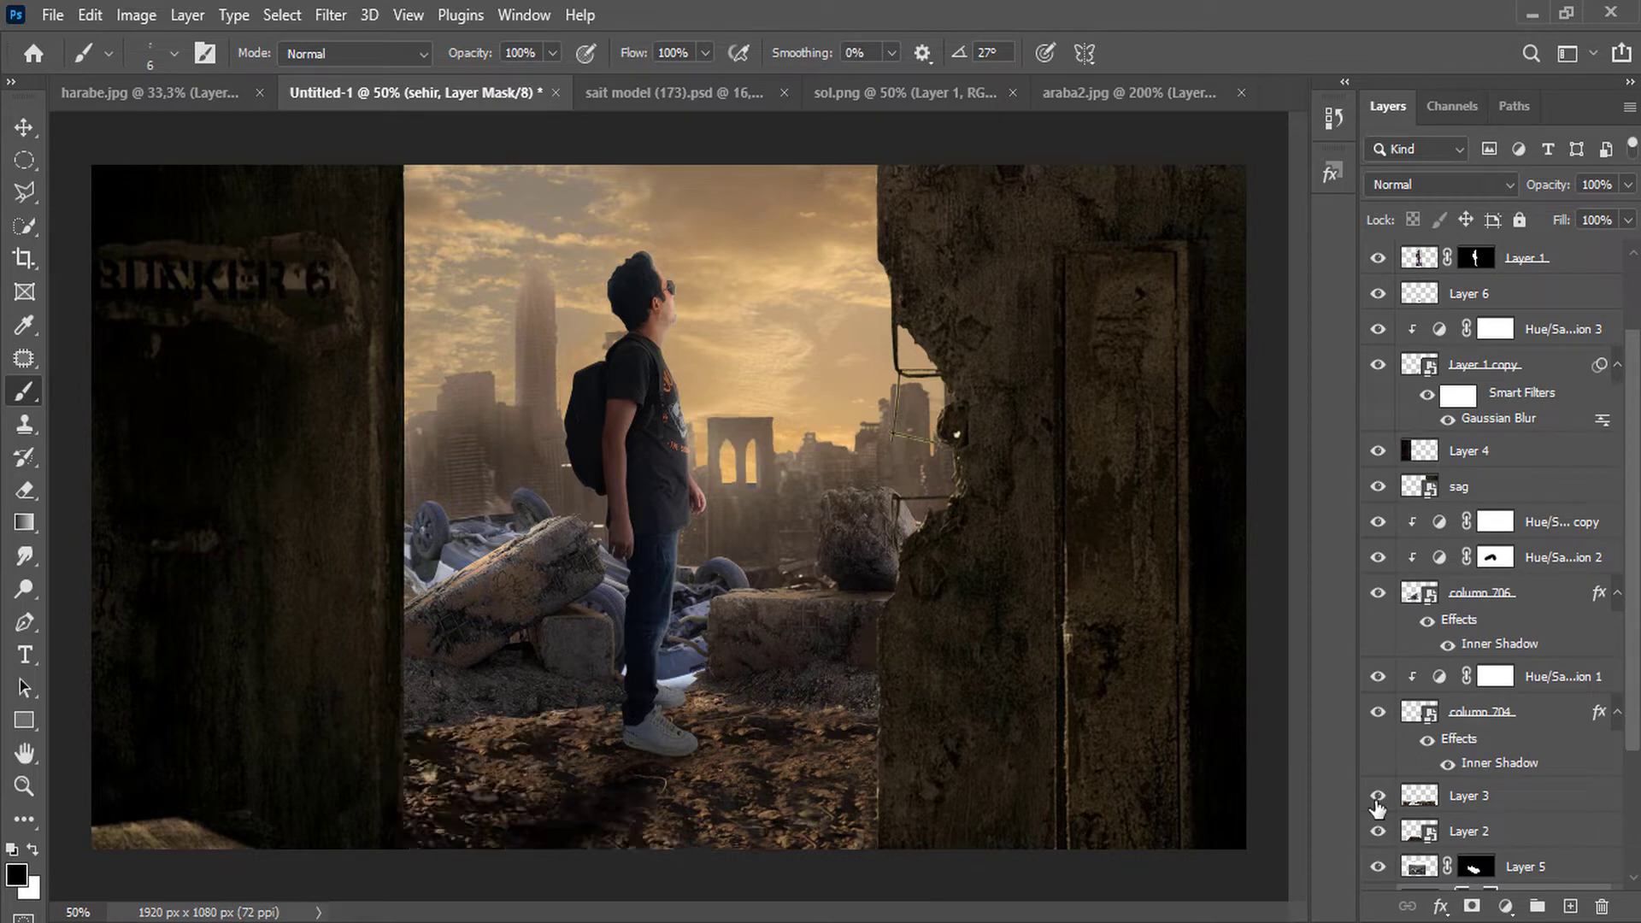
pyautogui.click(1467, 834)
pyautogui.keyDown('shift'); pyautogui.click(1485, 805); pyautogui.keyUp('shift')
pyautogui.rightClick(1502, 836)
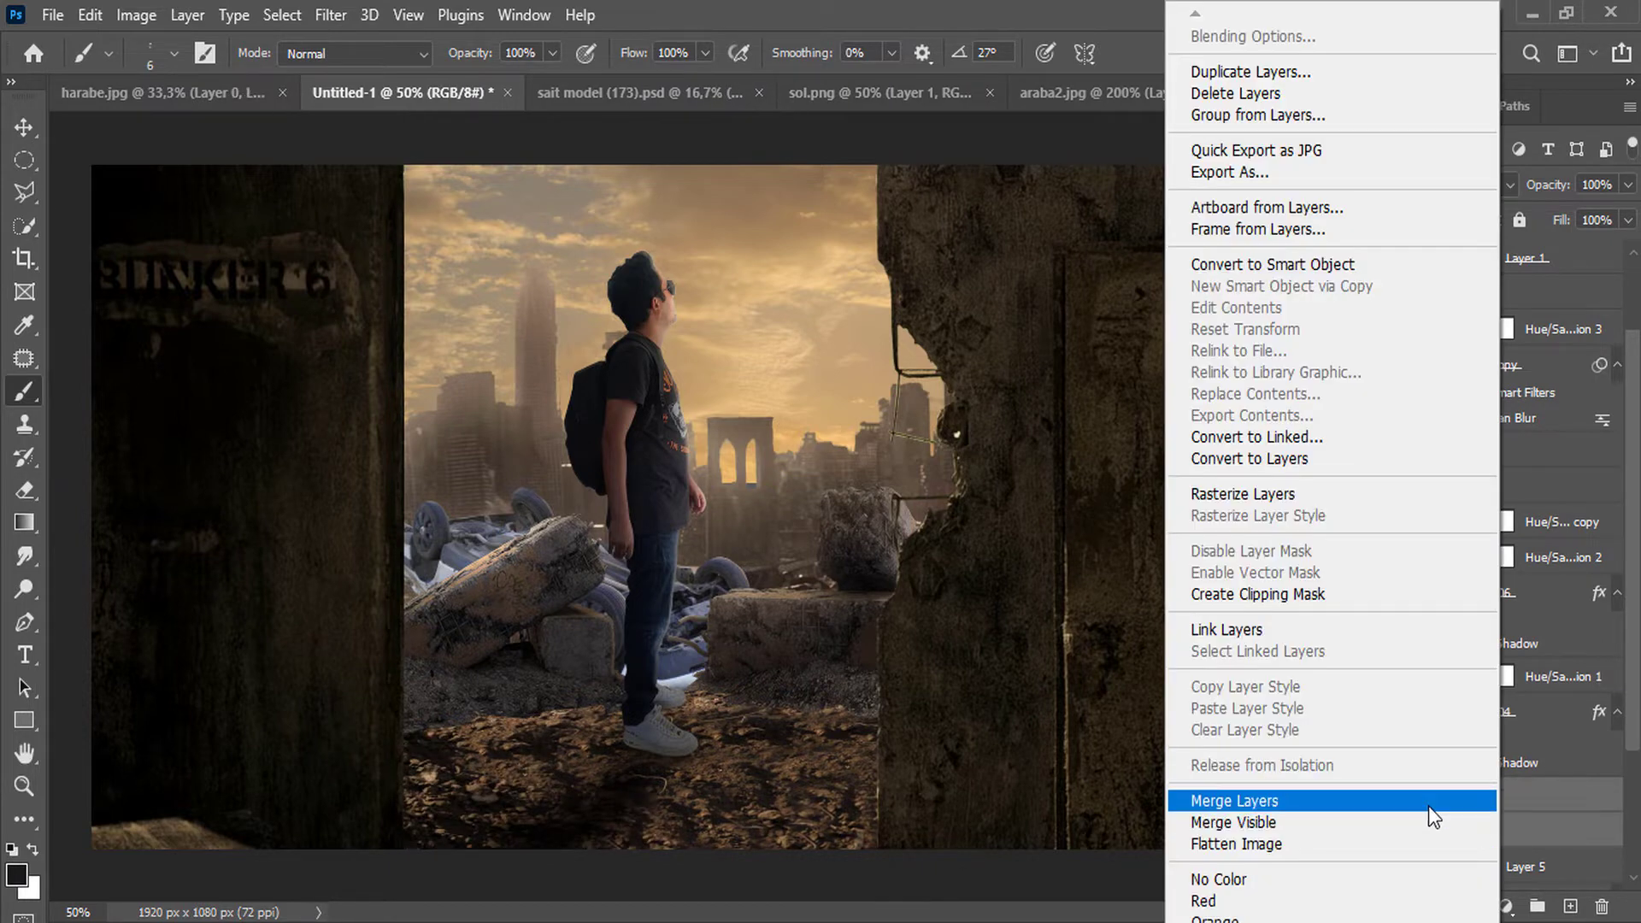
pyautogui.click(1402, 893)
pyautogui.click(1570, 906)
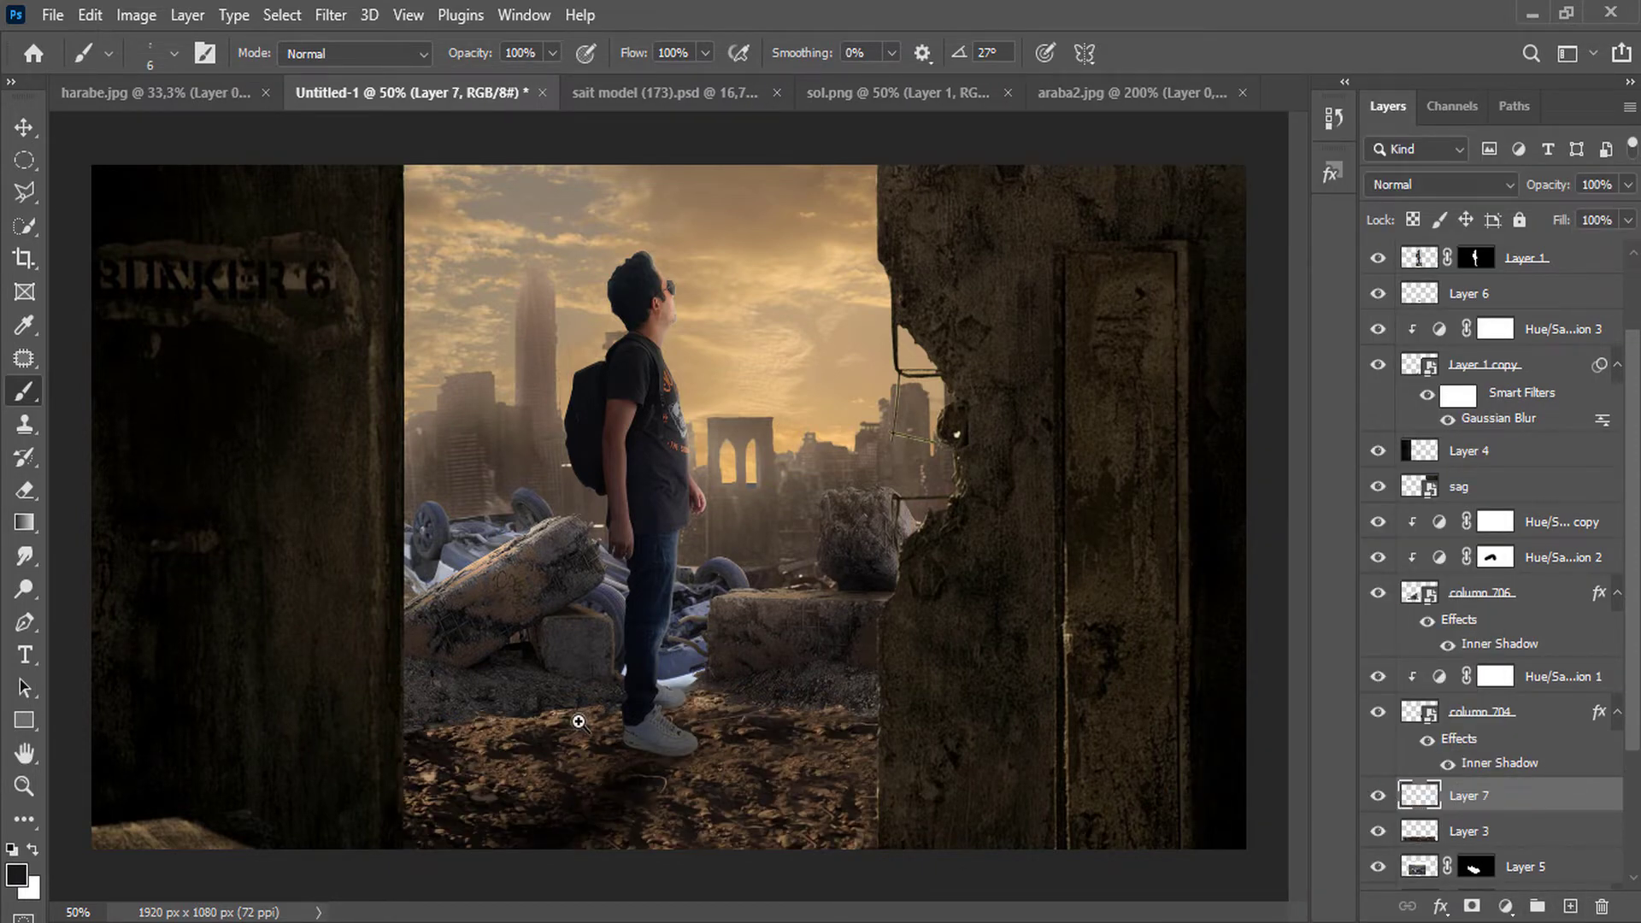
# Choose the 83 px Soft Round brush and move the empty Layer 7 directly below the sag wall layer.
pyautogui.scroll(3, 684, 722)
pyautogui.rightClick(1145, 515)
pyautogui.click(1113, 681)
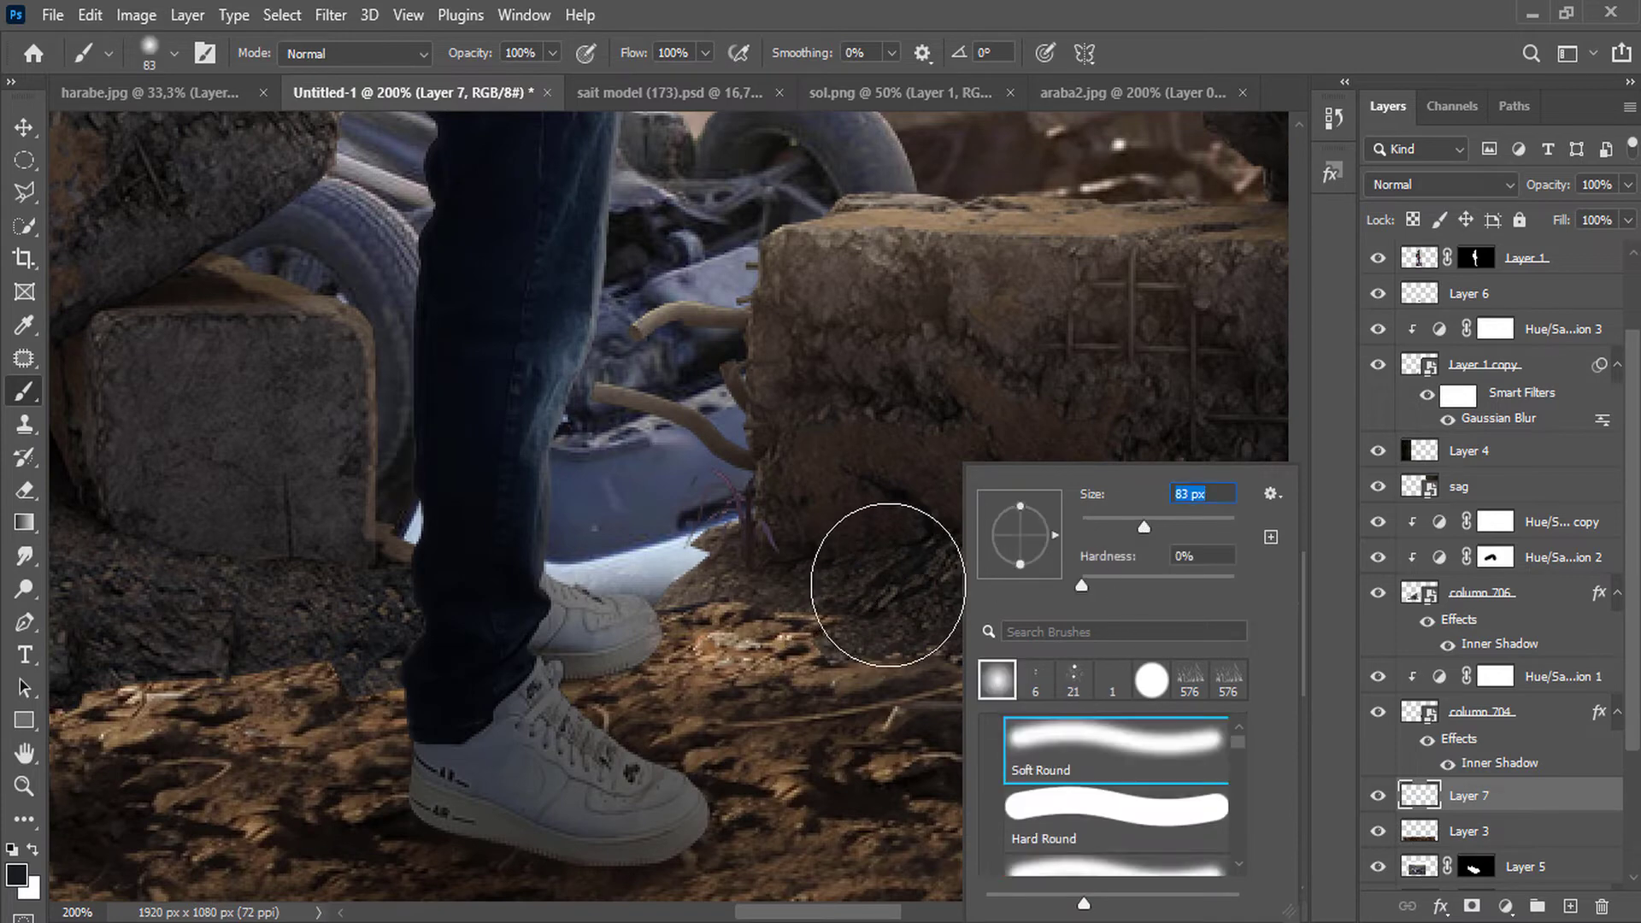
pyautogui.click(880, 610)
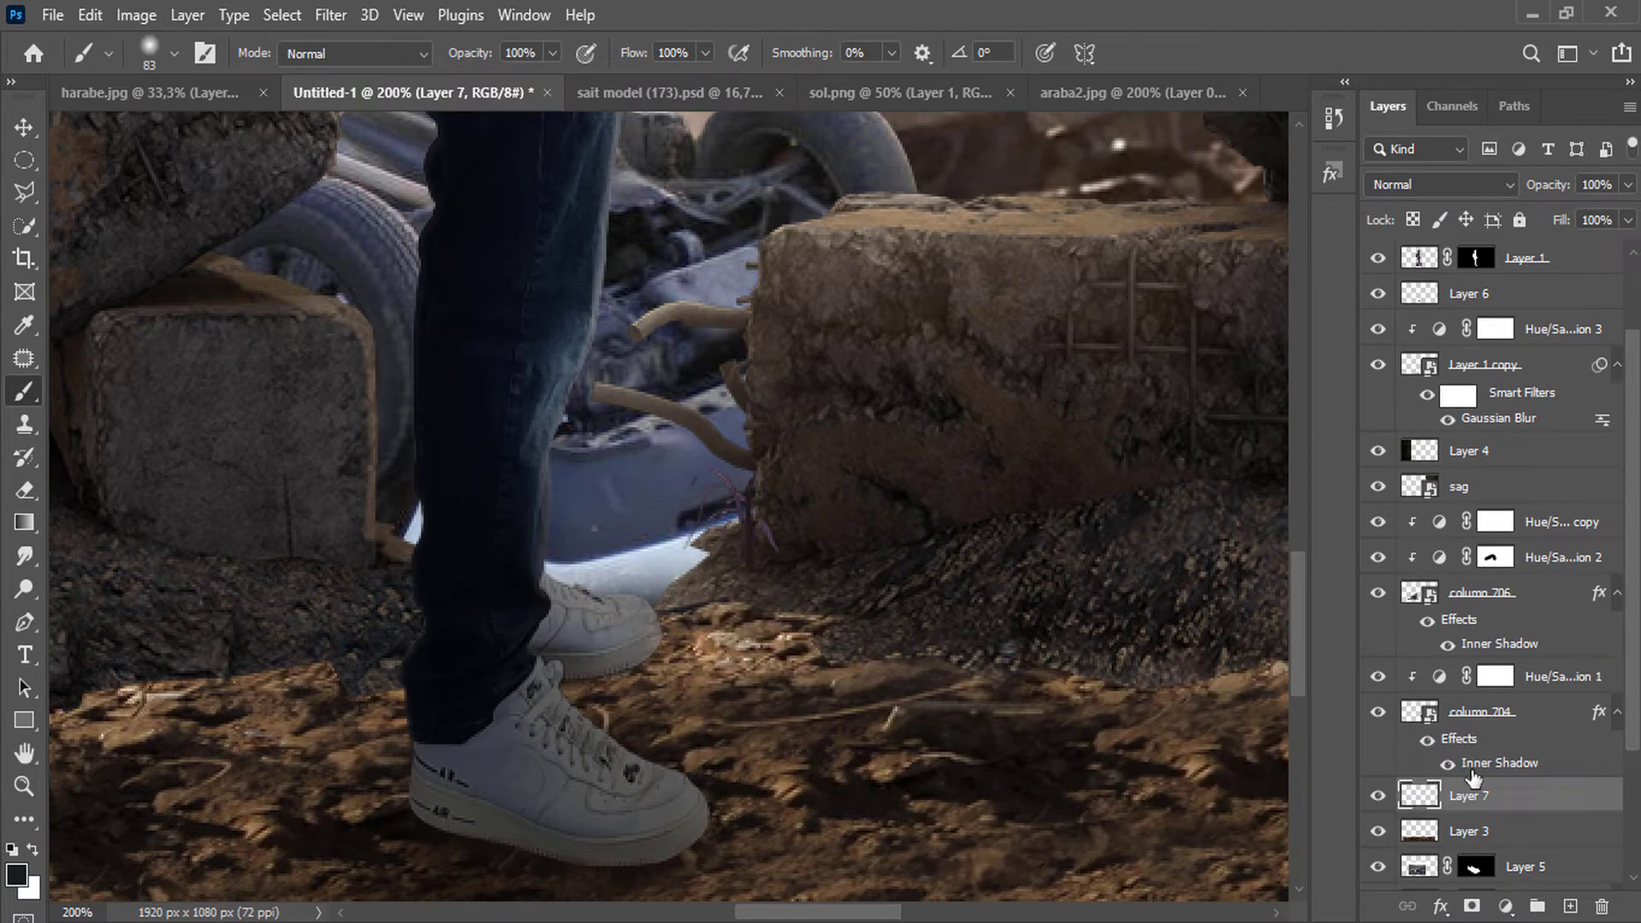
pyautogui.moveTo(1466, 783); pyautogui.dragTo(1459, 501)
# Sample a dark tone from the rubble and try painting it at full opacity over the seam between rubble and ground.
pyautogui.moveTo(996, 657); pyautogui.dragTo(869, 652)
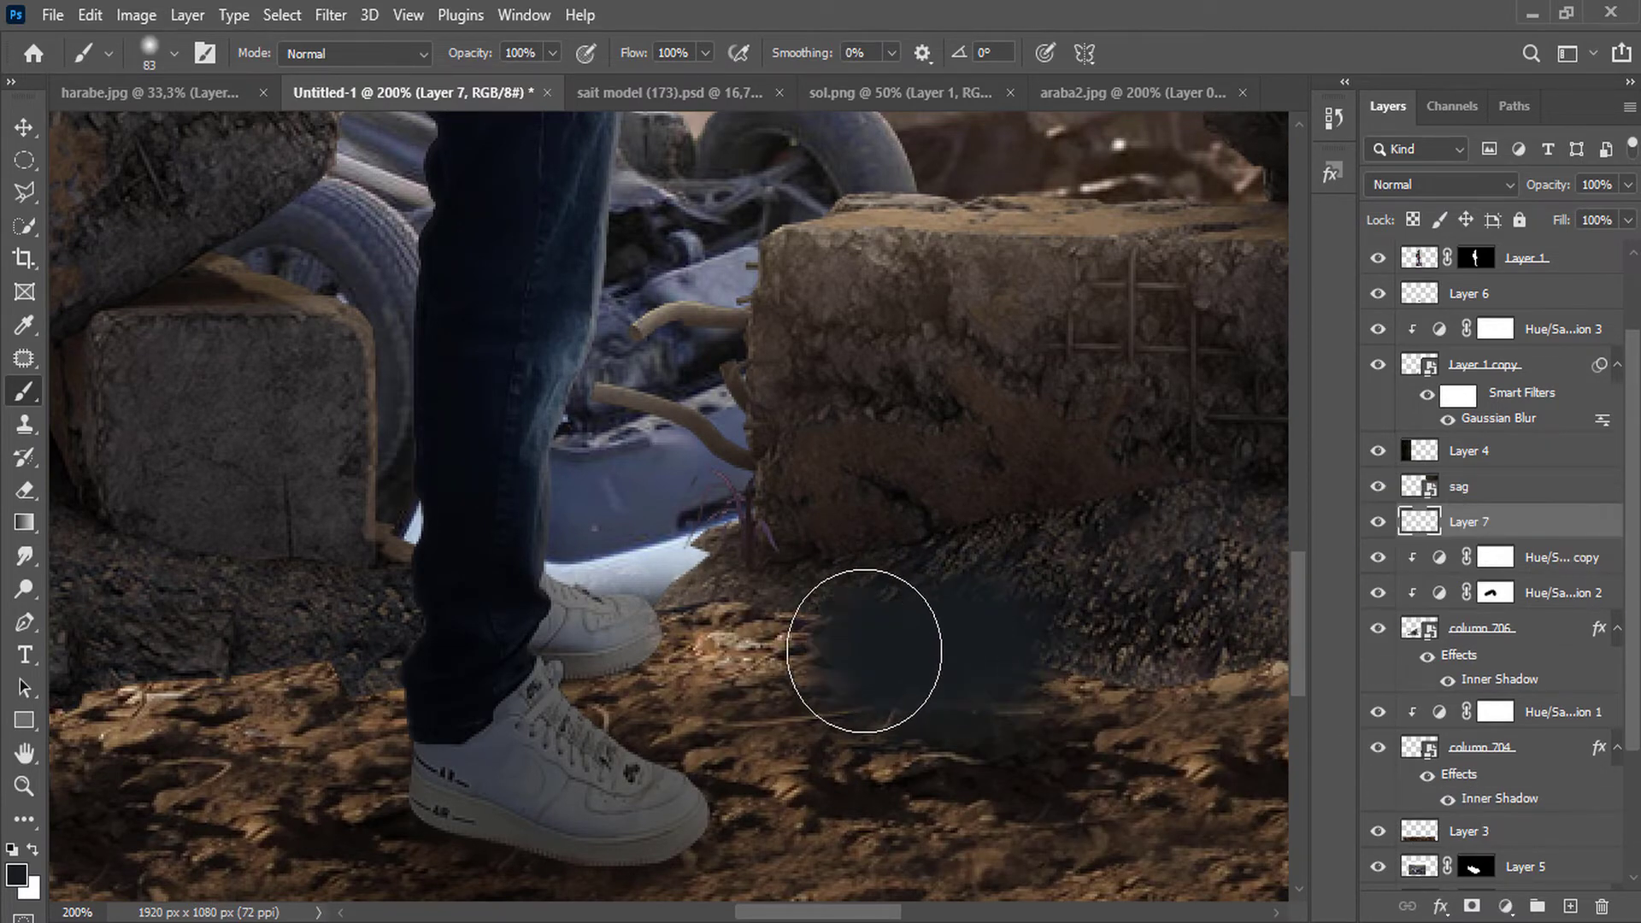
pyautogui.hotkey('ctrl', 'z')
pyautogui.keyDown('alt'); pyautogui.click(1164, 602); pyautogui.keyUp('alt')
pyautogui.moveTo(1141, 632); pyautogui.dragTo(783, 610)
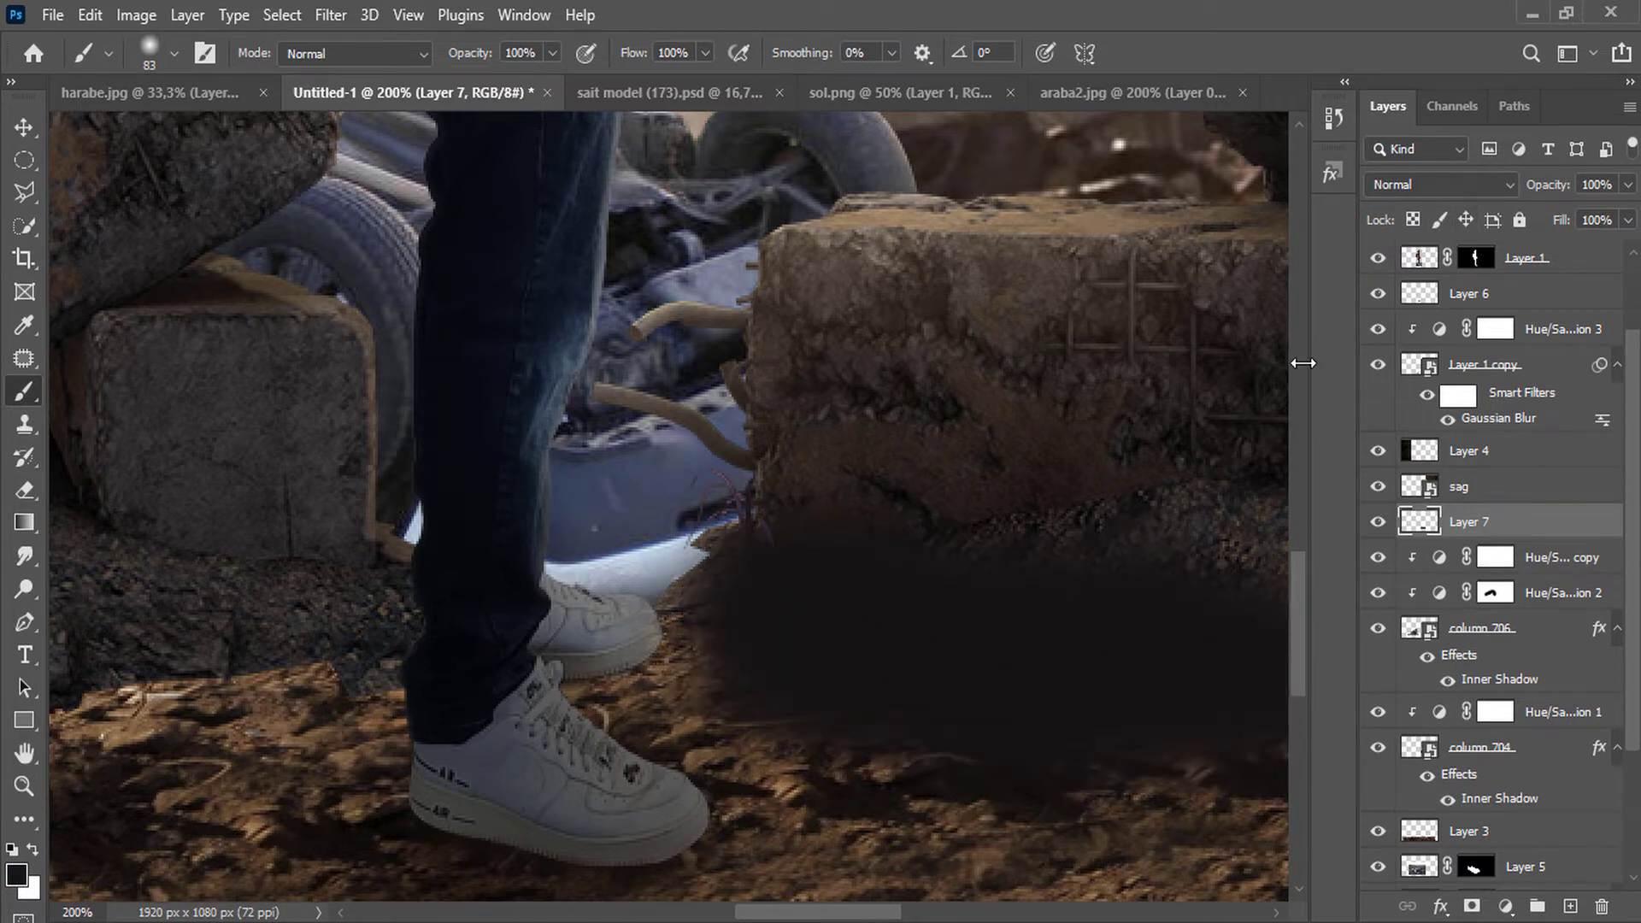
pyautogui.hotkey('ctrl', 'z')
# Paint soft dark shading on Layer 7 at 18% brush opacity along the seam between the rubble and the brown ground.
pyautogui.rightClick(934, 480)
pyautogui.click(552, 52)
pyautogui.click(475, 92)
pyautogui.click(849, 709)
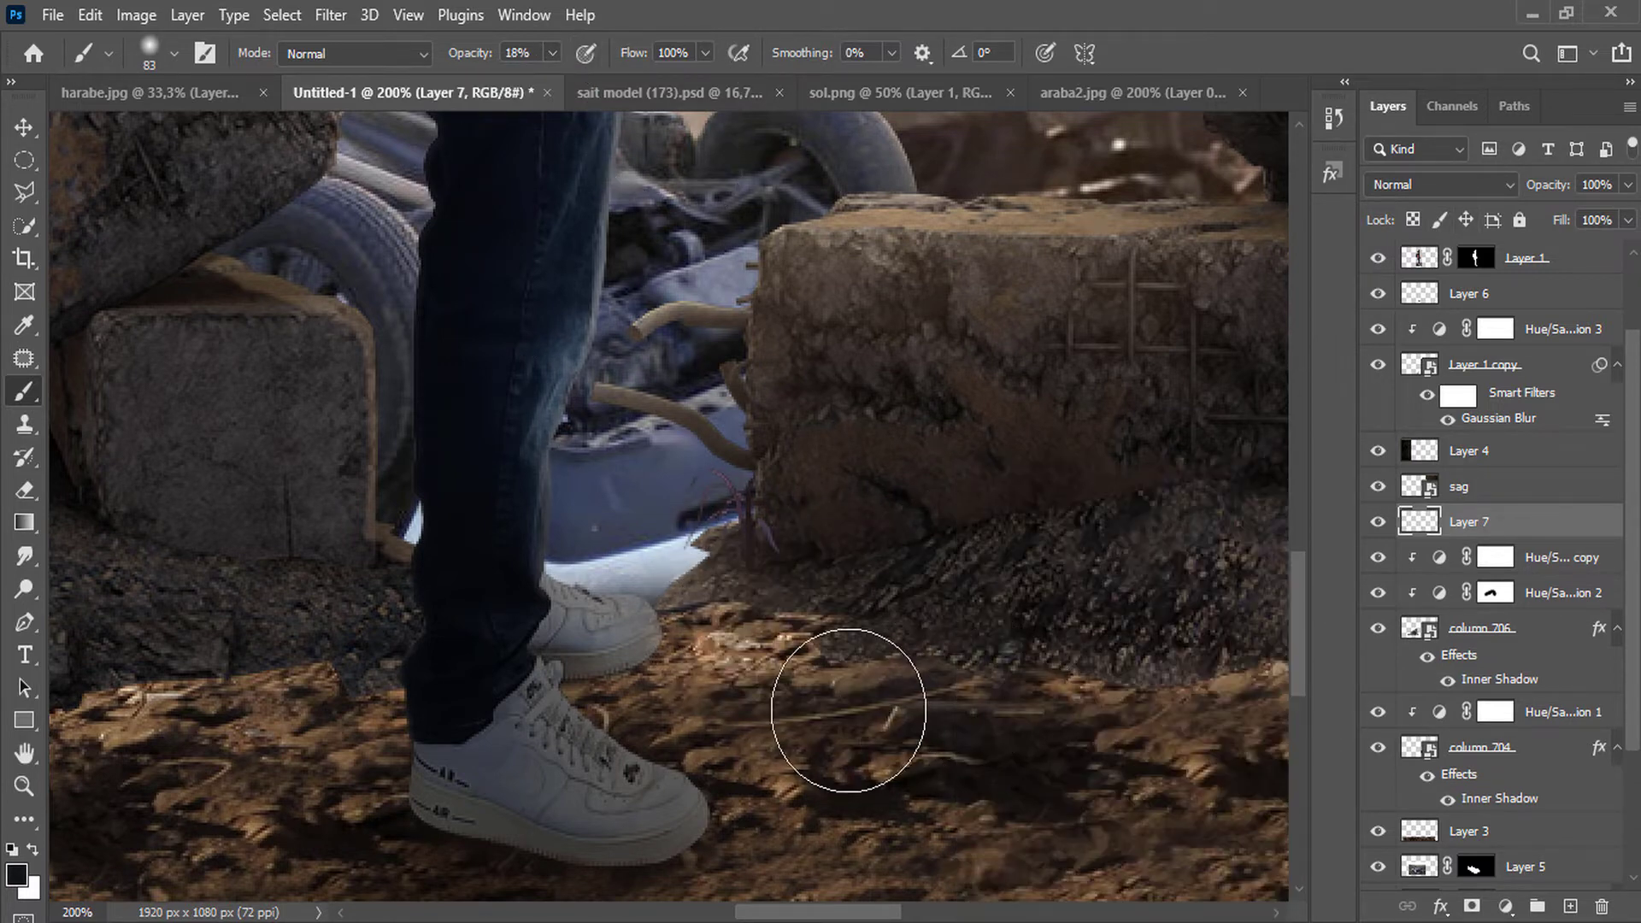
pyautogui.moveTo(849, 710); pyautogui.dragTo(731, 621)
pyautogui.moveTo(1175, 695); pyautogui.dragTo(1046, 656)
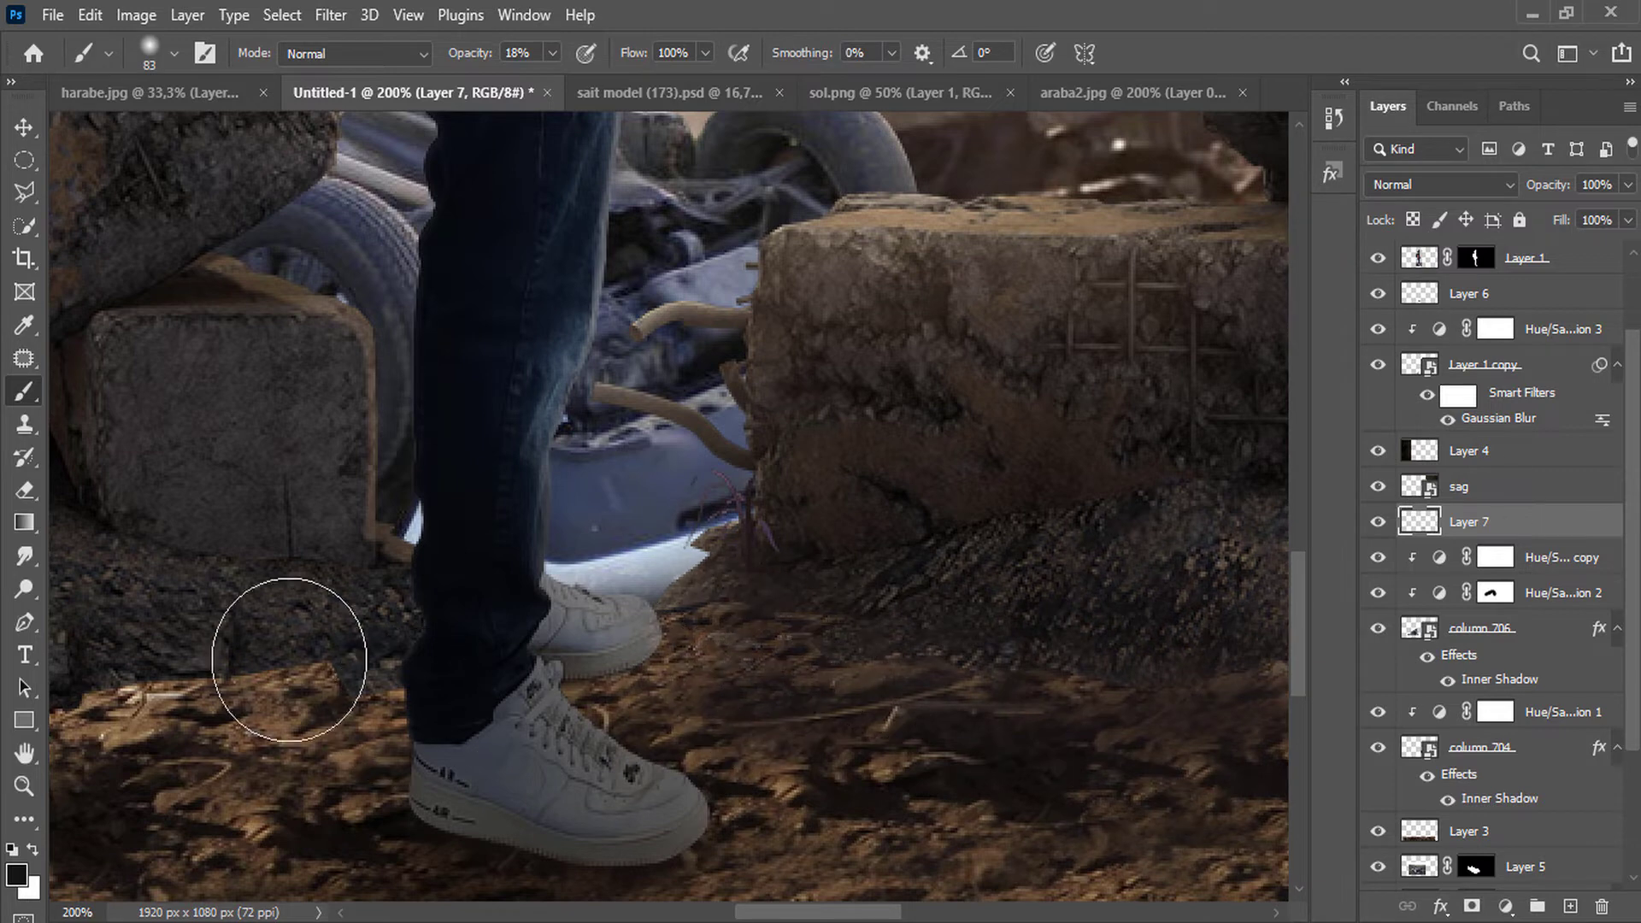
pyautogui.hscroll(-5, 110, 716)
pyautogui.moveTo(110, 716)
pyautogui.mouseDown()
pyautogui.moveTo(395, 648)
pyautogui.moveTo(236, 692)
pyautogui.moveTo(713, 609)
pyautogui.moveTo(623, 641)
pyautogui.moveTo(94, 700)
pyautogui.moveTo(148, 714)
pyautogui.moveTo(139, 656)
pyautogui.mouseUp()
pyautogui.hotkey('ctrl', '-')
pyautogui.hotkey('ctrl', '-')
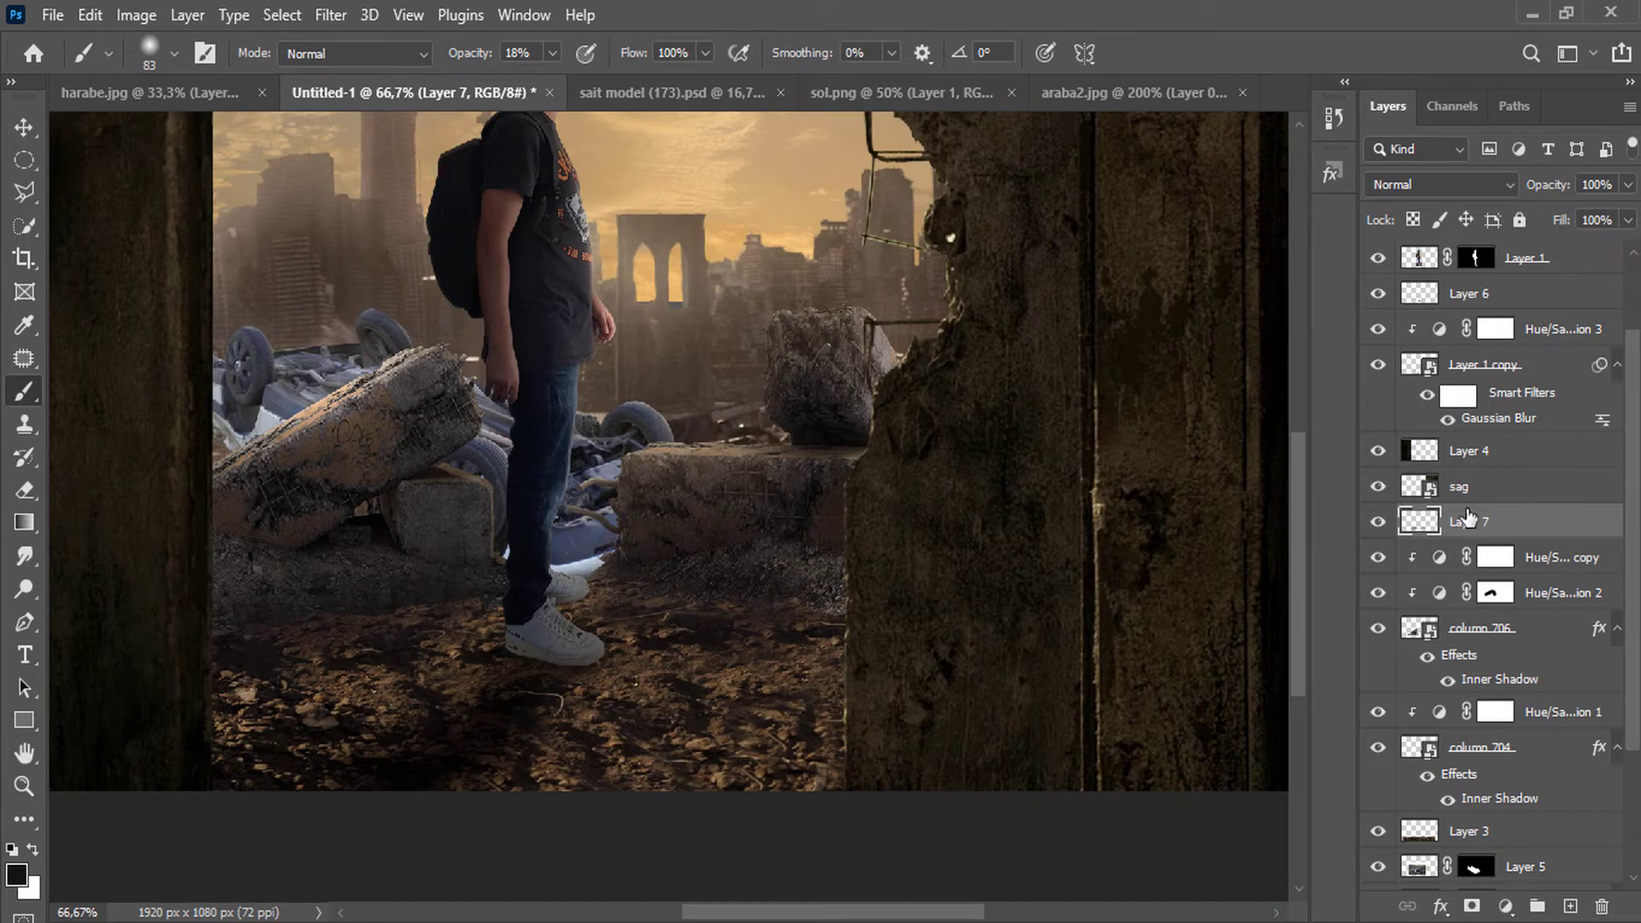
# Try the Multiply blend mode on Layer 7 and return it to Normal.
pyautogui.click(1476, 192)
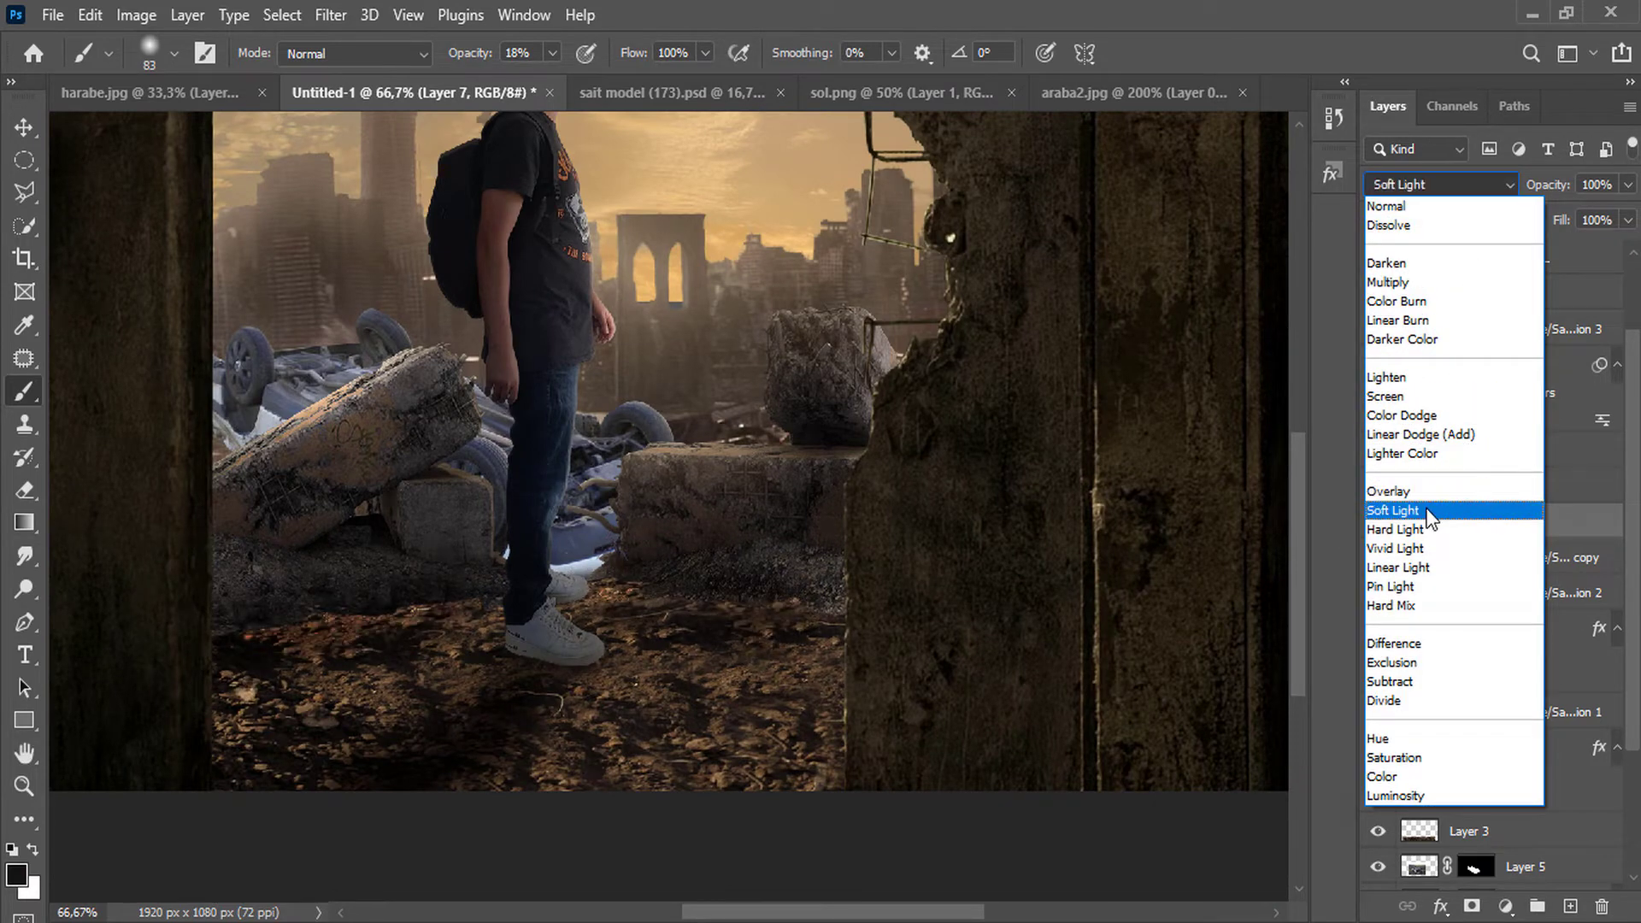
pyautogui.click(1422, 283)
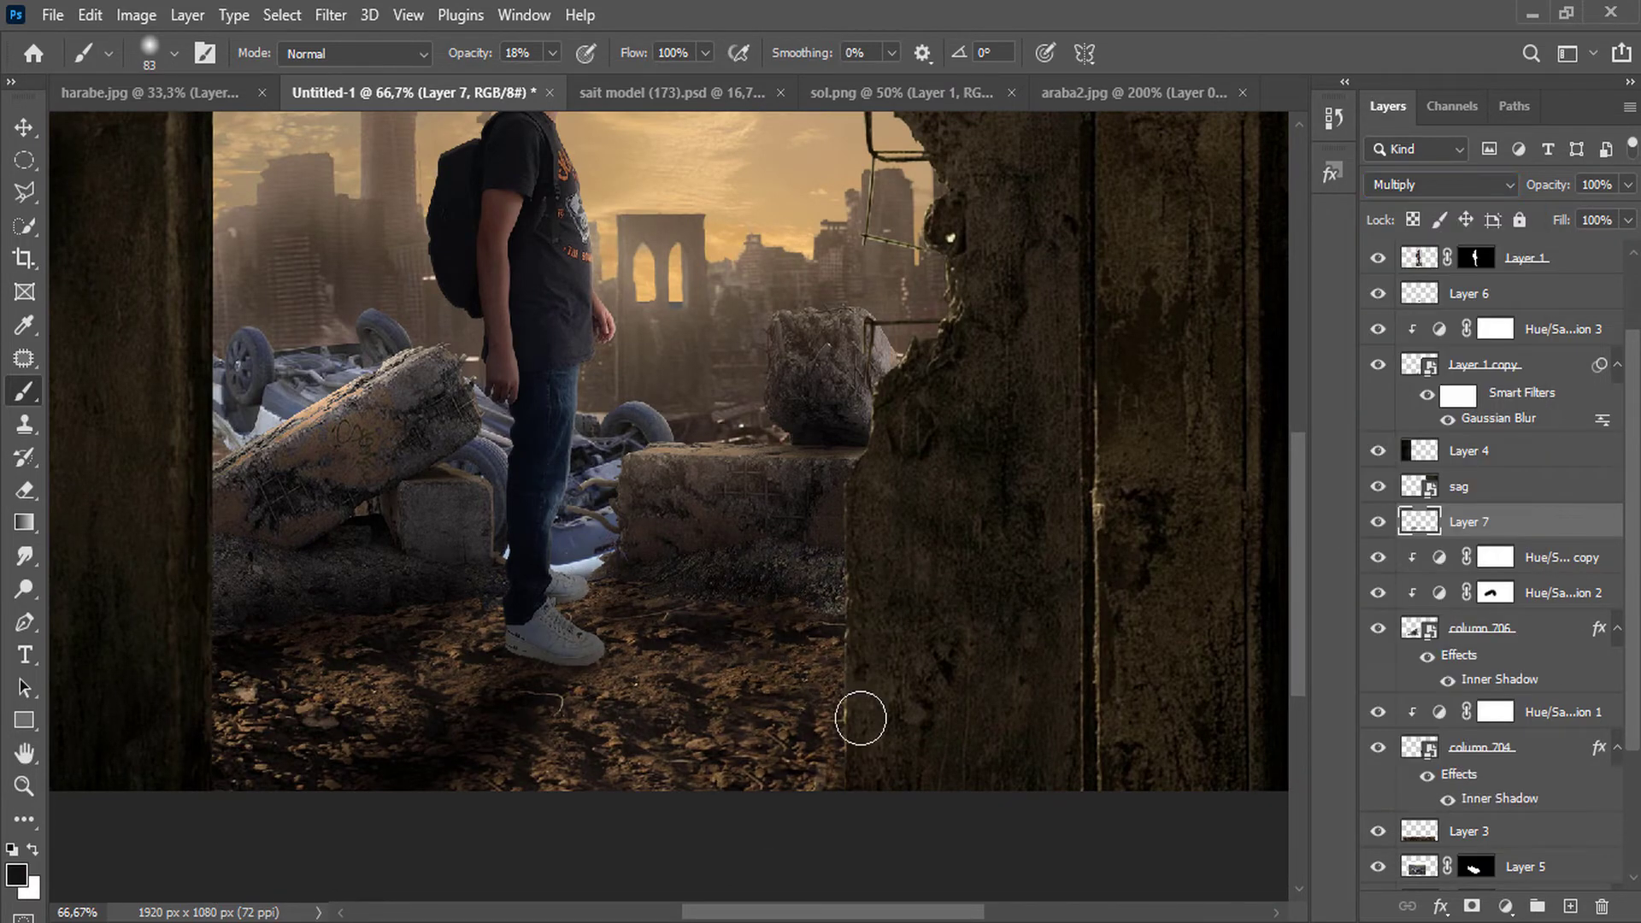
pyautogui.click(1472, 186)
pyautogui.click(1456, 200)
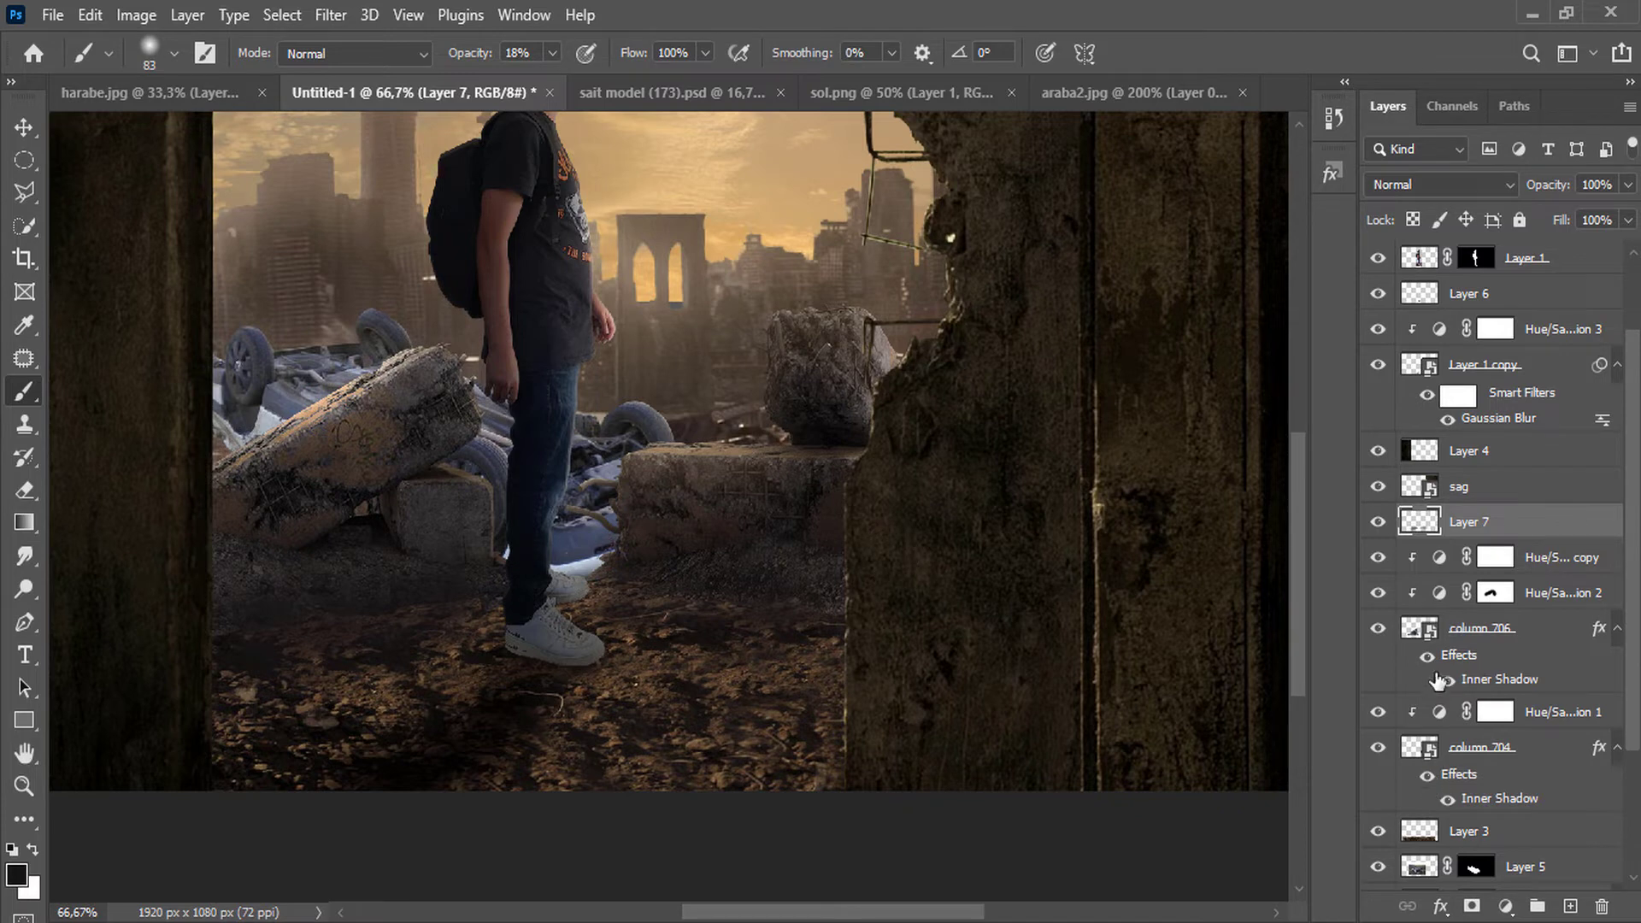
# Add a Hue/Saturation adjustment clipped to the car's Layer 5 with Hue +174 and Lightness -61.
pyautogui.click(1378, 832)
pyautogui.click(1565, 872)
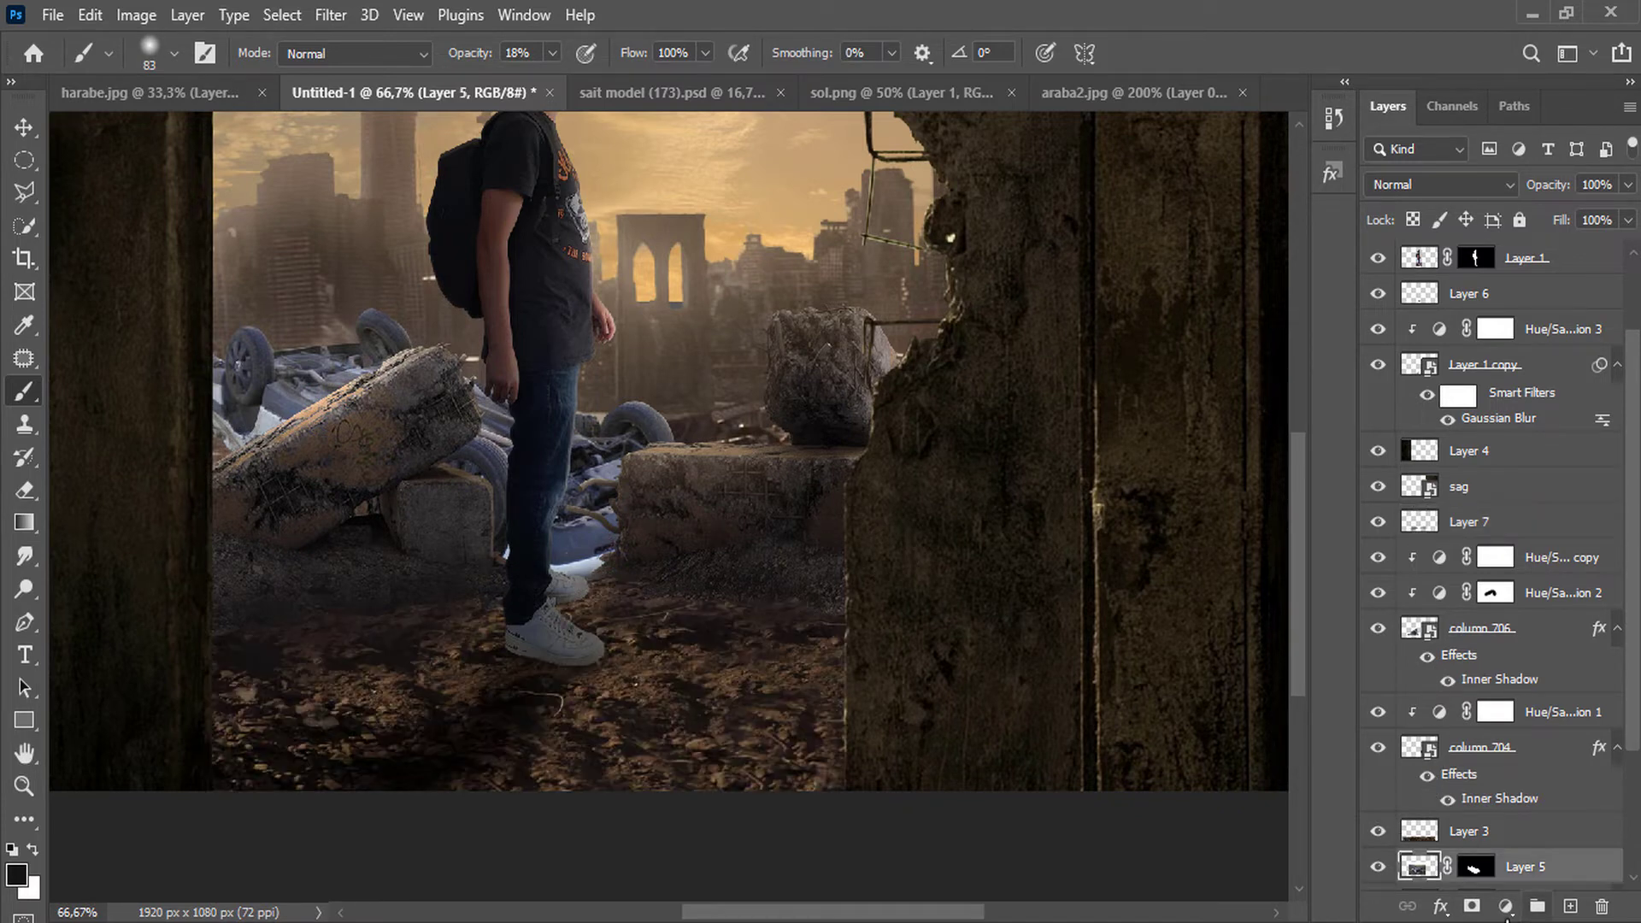
pyautogui.click(1506, 906)
pyautogui.click(1502, 675)
pyautogui.moveTo(785, 366); pyautogui.dragTo(1130, 352)
pyautogui.moveTo(975, 536); pyautogui.dragTo(1117, 530)
pyautogui.scroll(-2, 1552, 735)
pyautogui.rightClick(1551, 733)
pyautogui.click(1360, 481)
pyautogui.moveTo(976, 634); pyautogui.dragTo(889, 656)
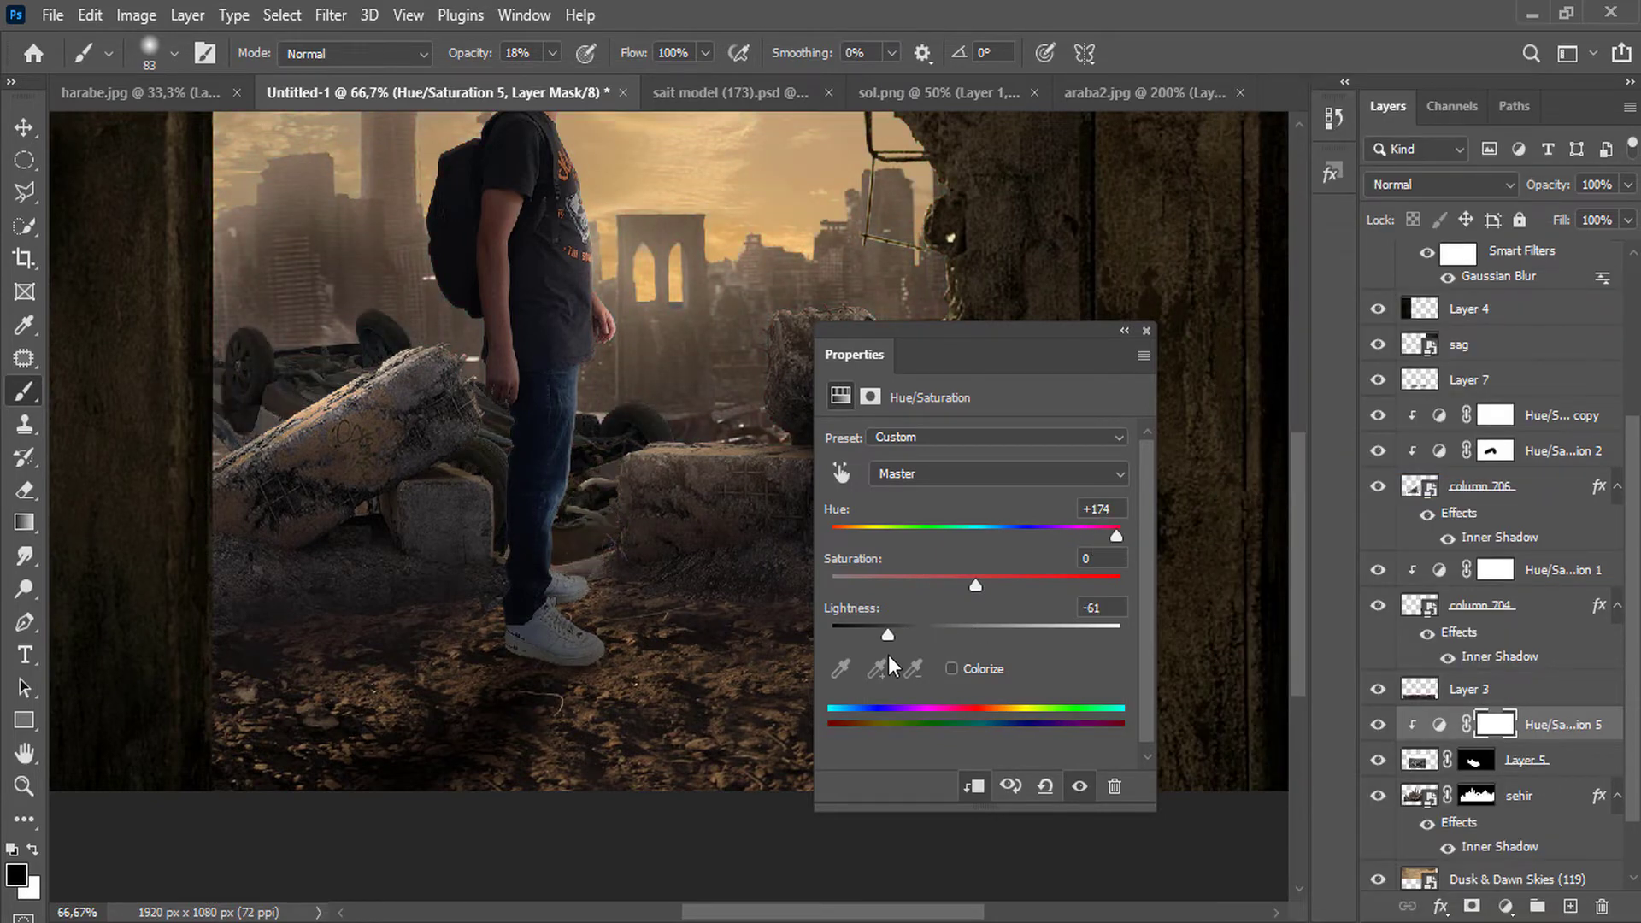
pyautogui.click(1124, 331)
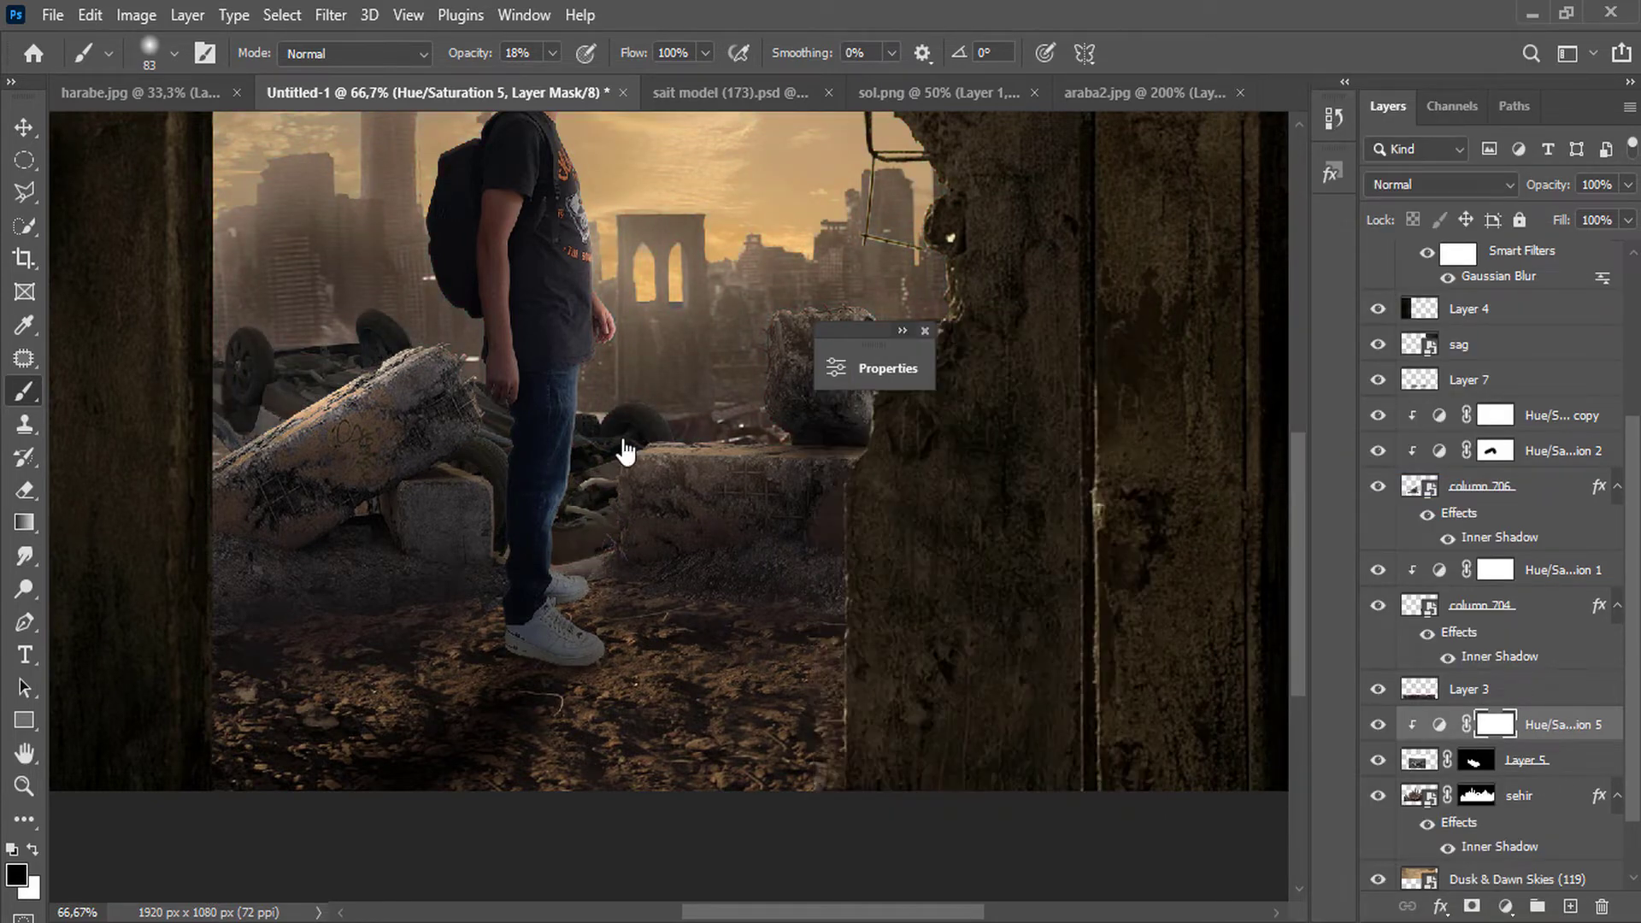
pyautogui.click(925, 331)
# Add a brown Inner Shadow to the car's Layer 5 with Screen blending, 35% opacity, 8 px distance and 18% choke.
pyautogui.rightClick(1538, 760)
pyautogui.click(1256, 40)
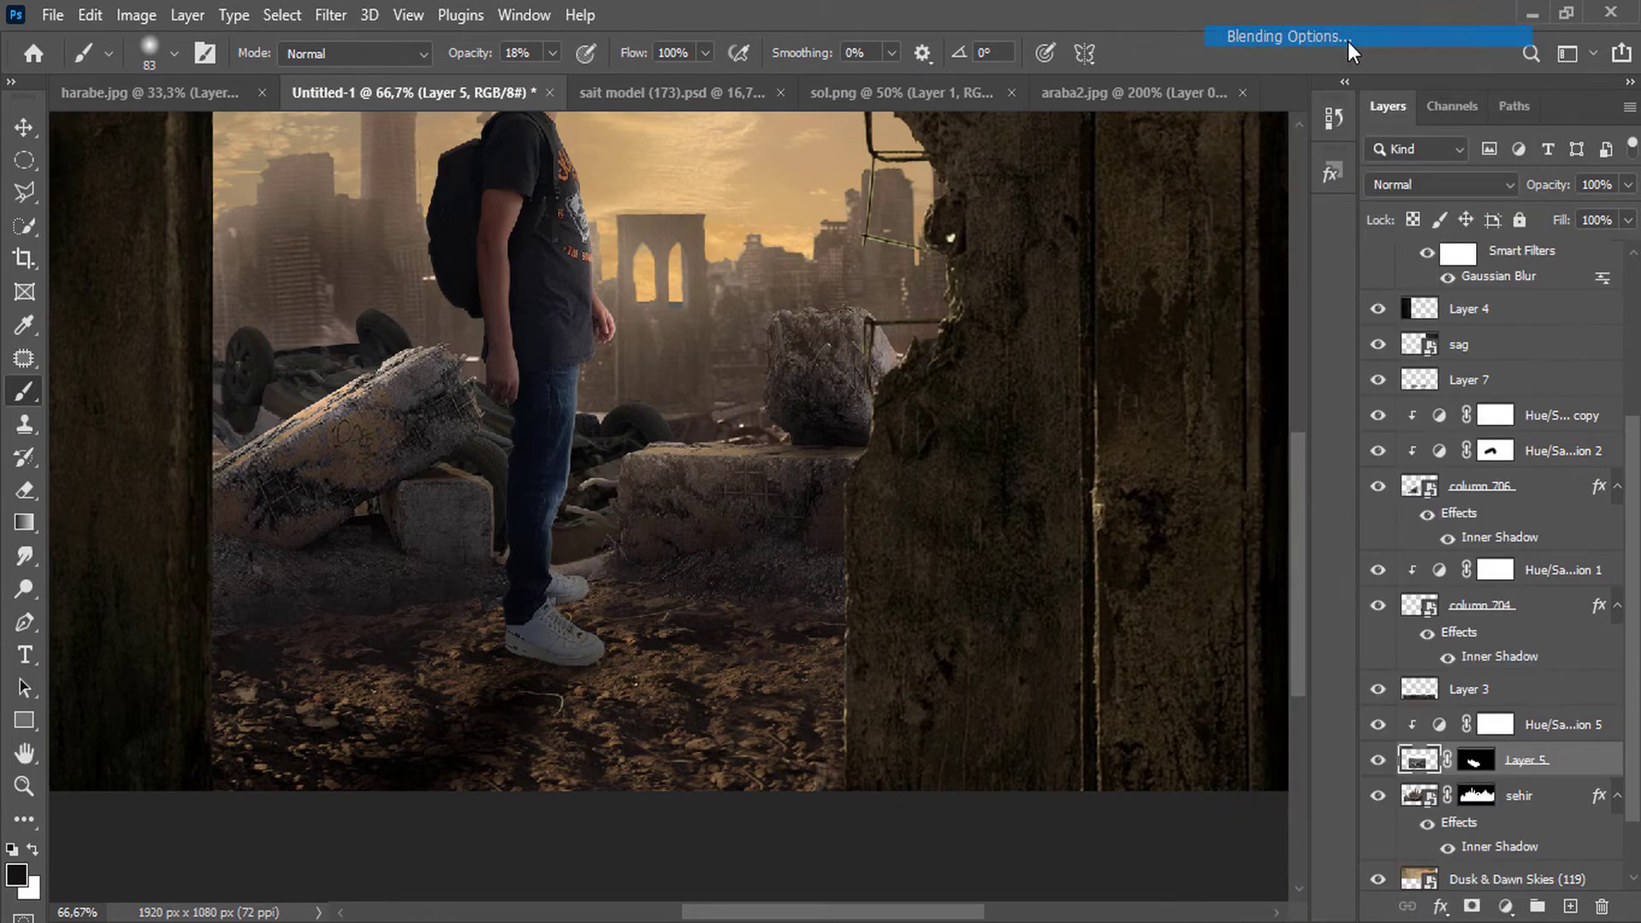
pyautogui.click(552, 541)
pyautogui.click(602, 541)
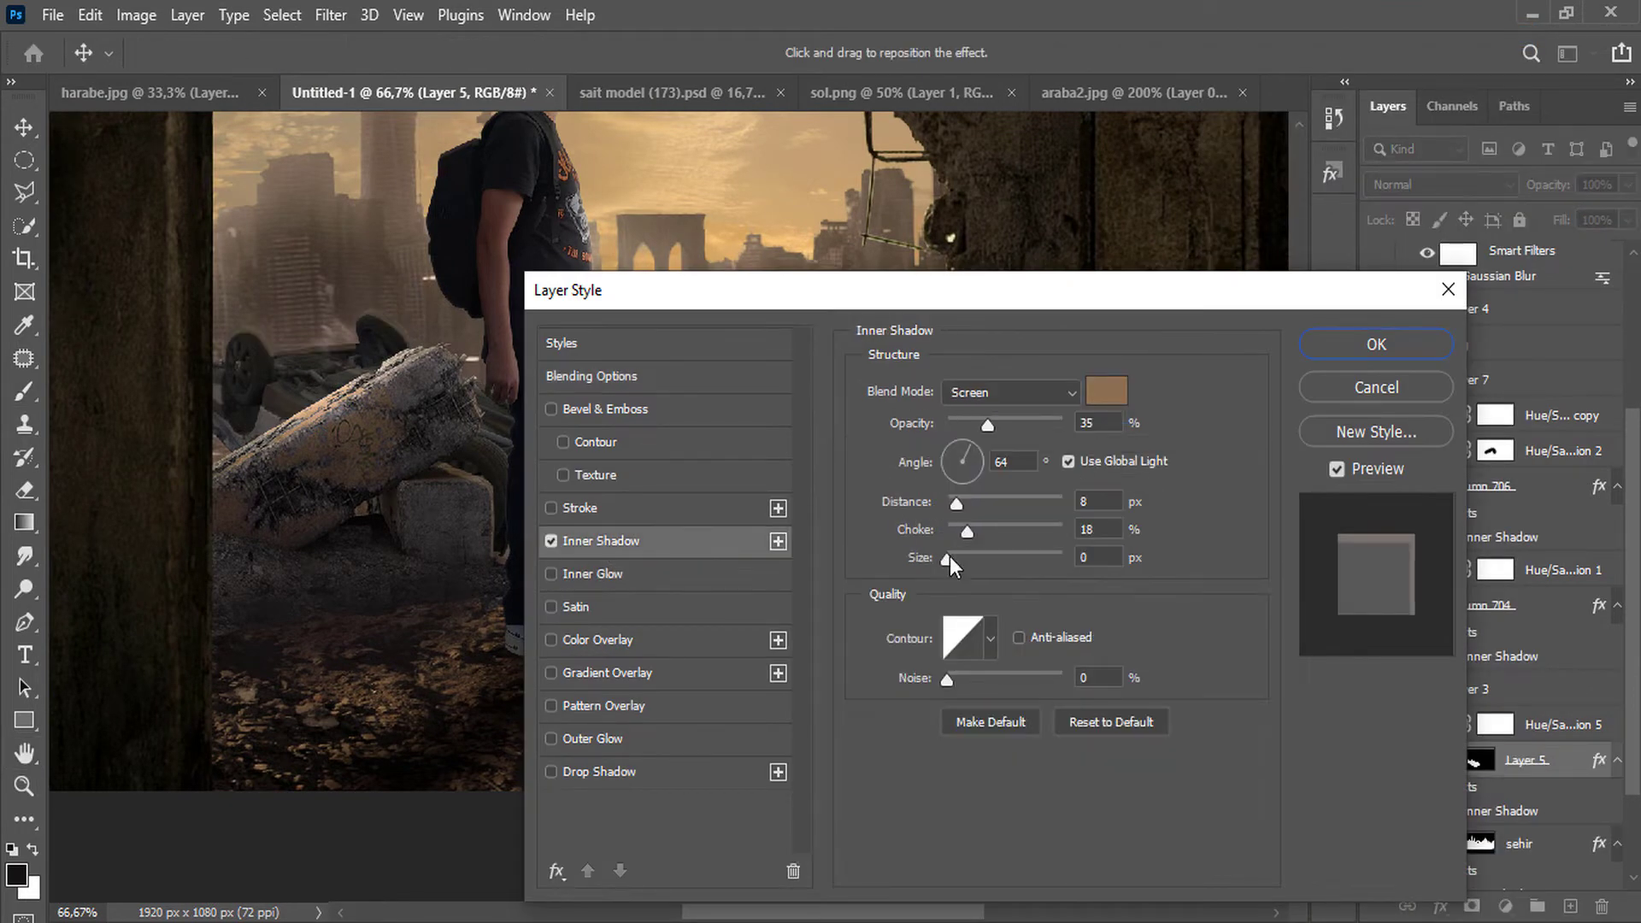
pyautogui.click(966, 554)
pyautogui.click(1351, 343)
pyautogui.press('b')
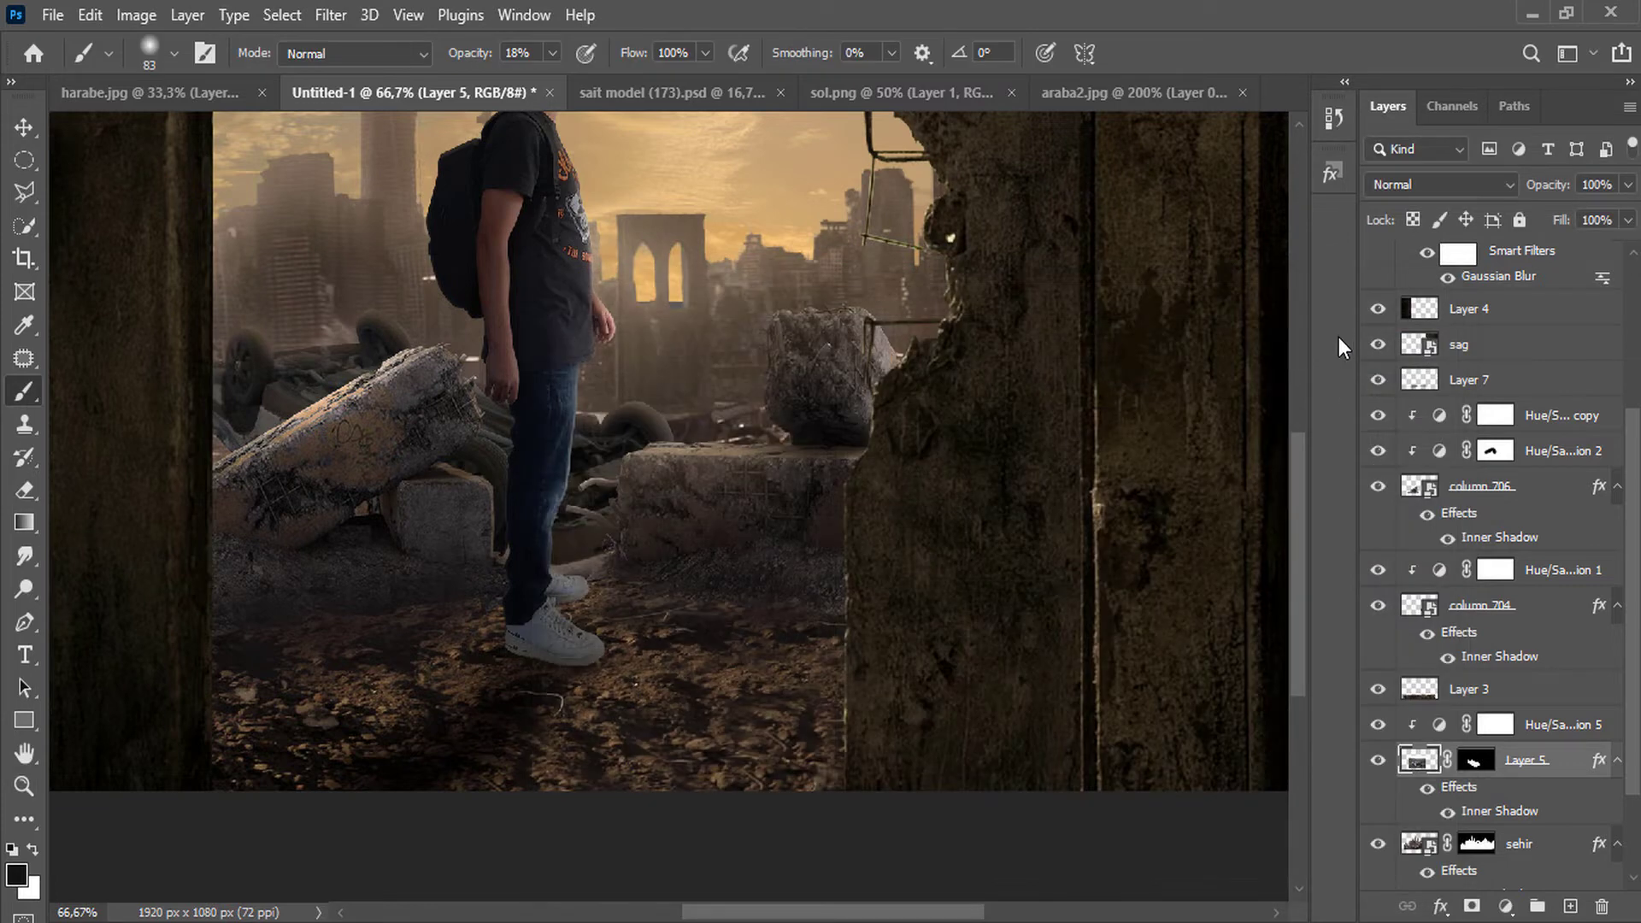
# Scale down the overturned car on Layer 5 and position it behind the rubble at the man's legs.
pyautogui.press('v')
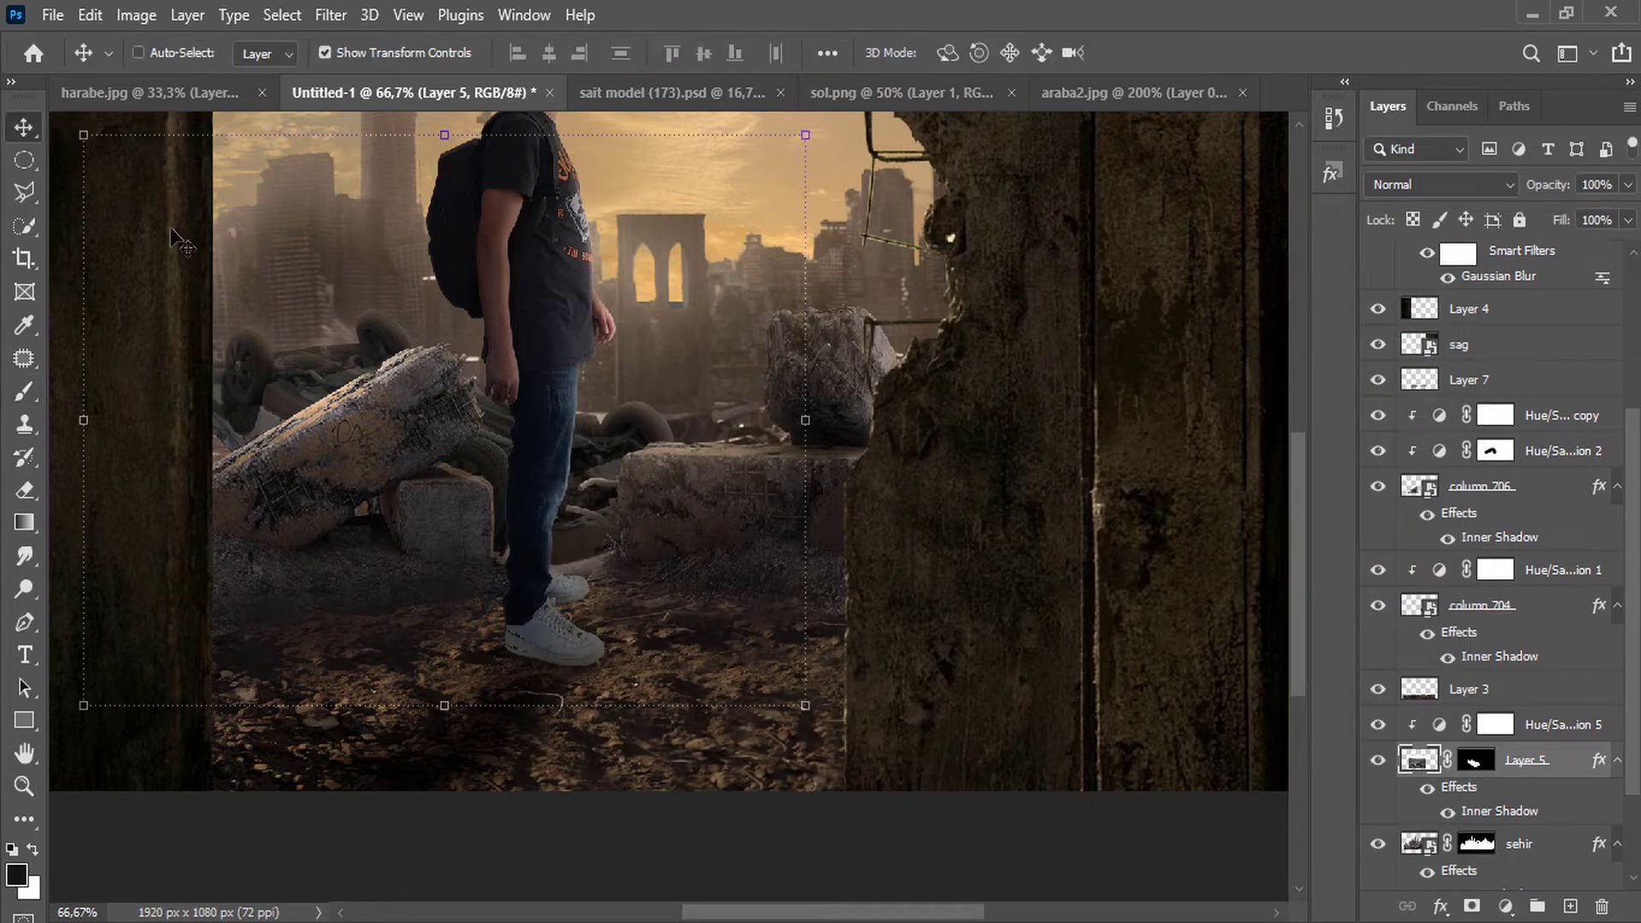
pyautogui.moveTo(508, 477); pyautogui.dragTo(495, 402)
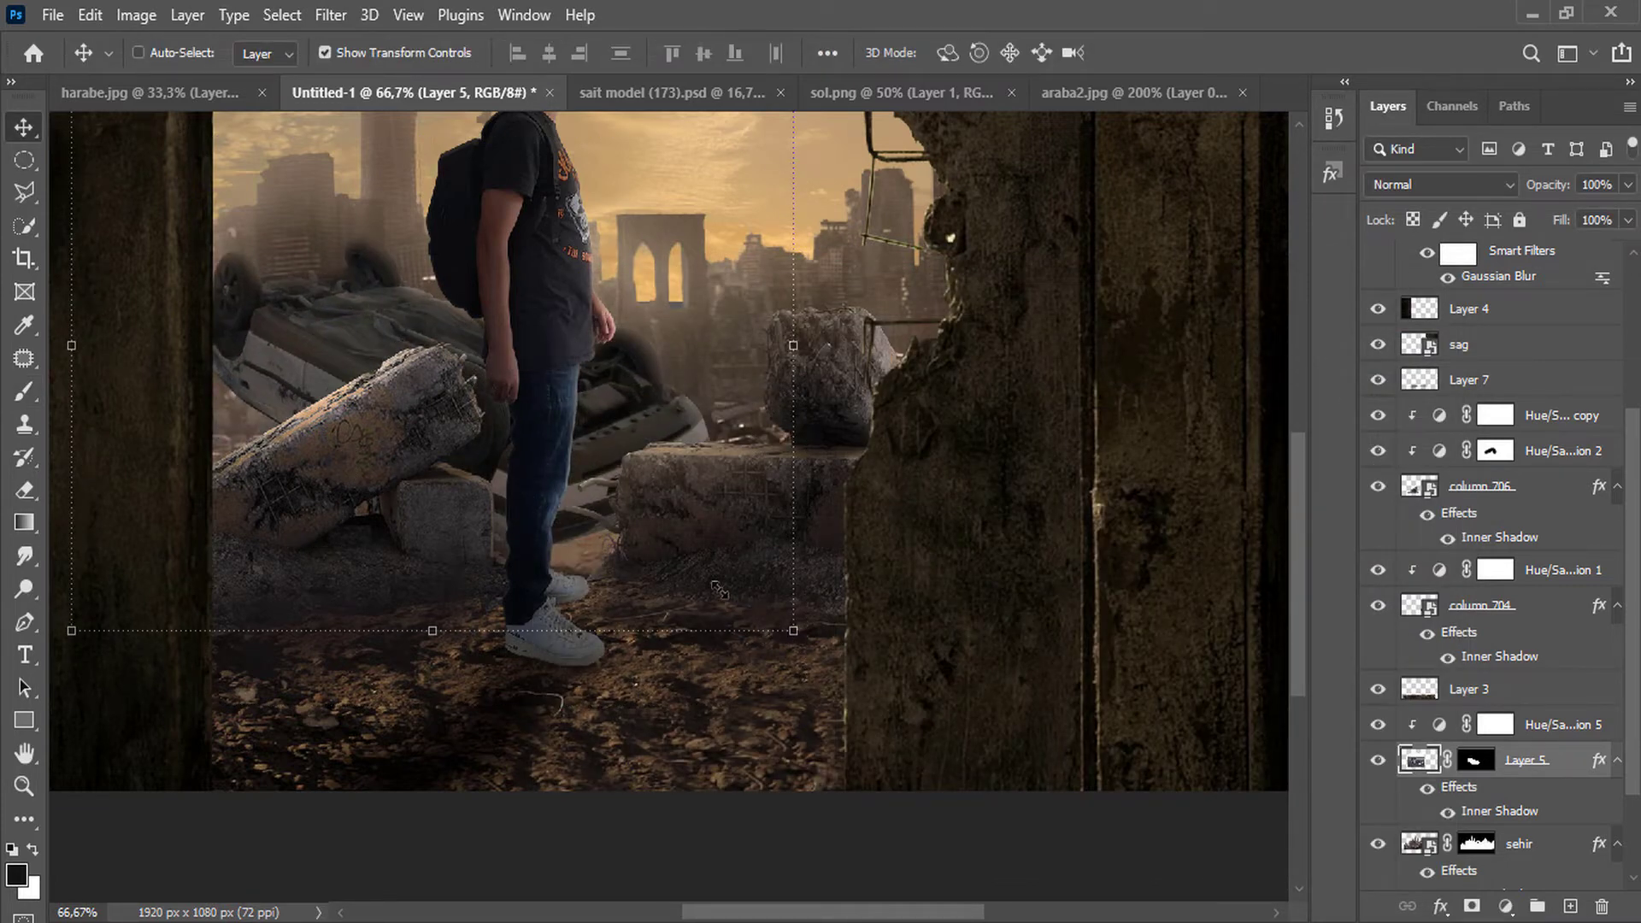
pyautogui.moveTo(720, 590); pyautogui.dragTo(618, 528)
pyautogui.moveTo(395, 285); pyautogui.dragTo(561, 504)
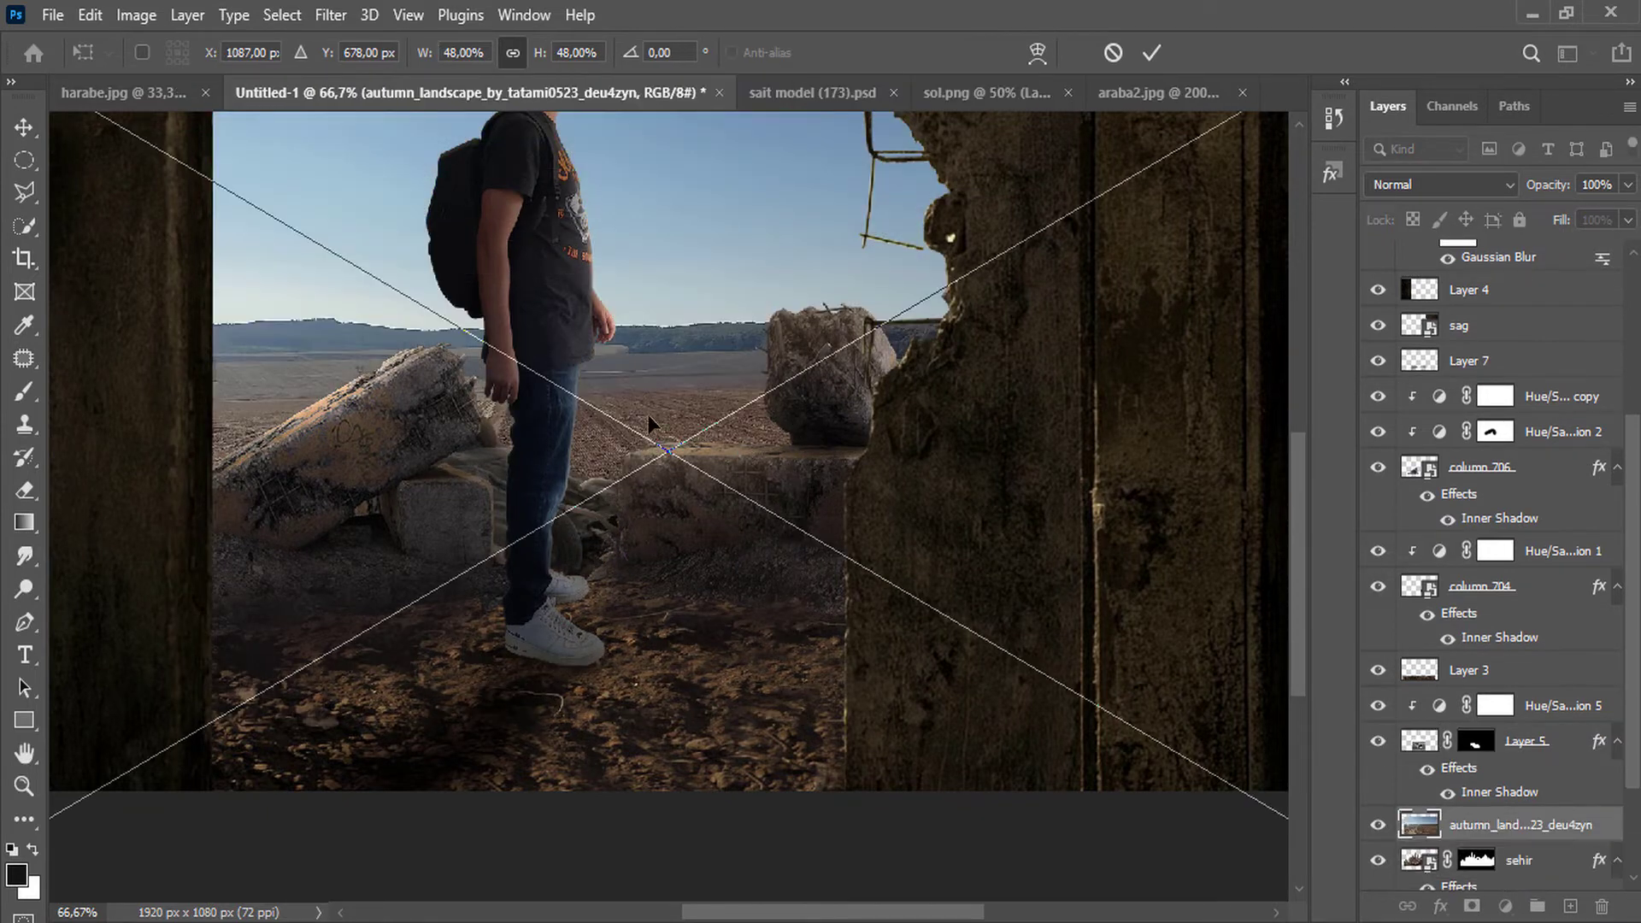
# Place the autumn landscape image below the car at 48% scale, X 1056 px and Y 709 px, and give it a layer mask.
pyautogui.moveTo(648, 413); pyautogui.dragTo(624, 447)
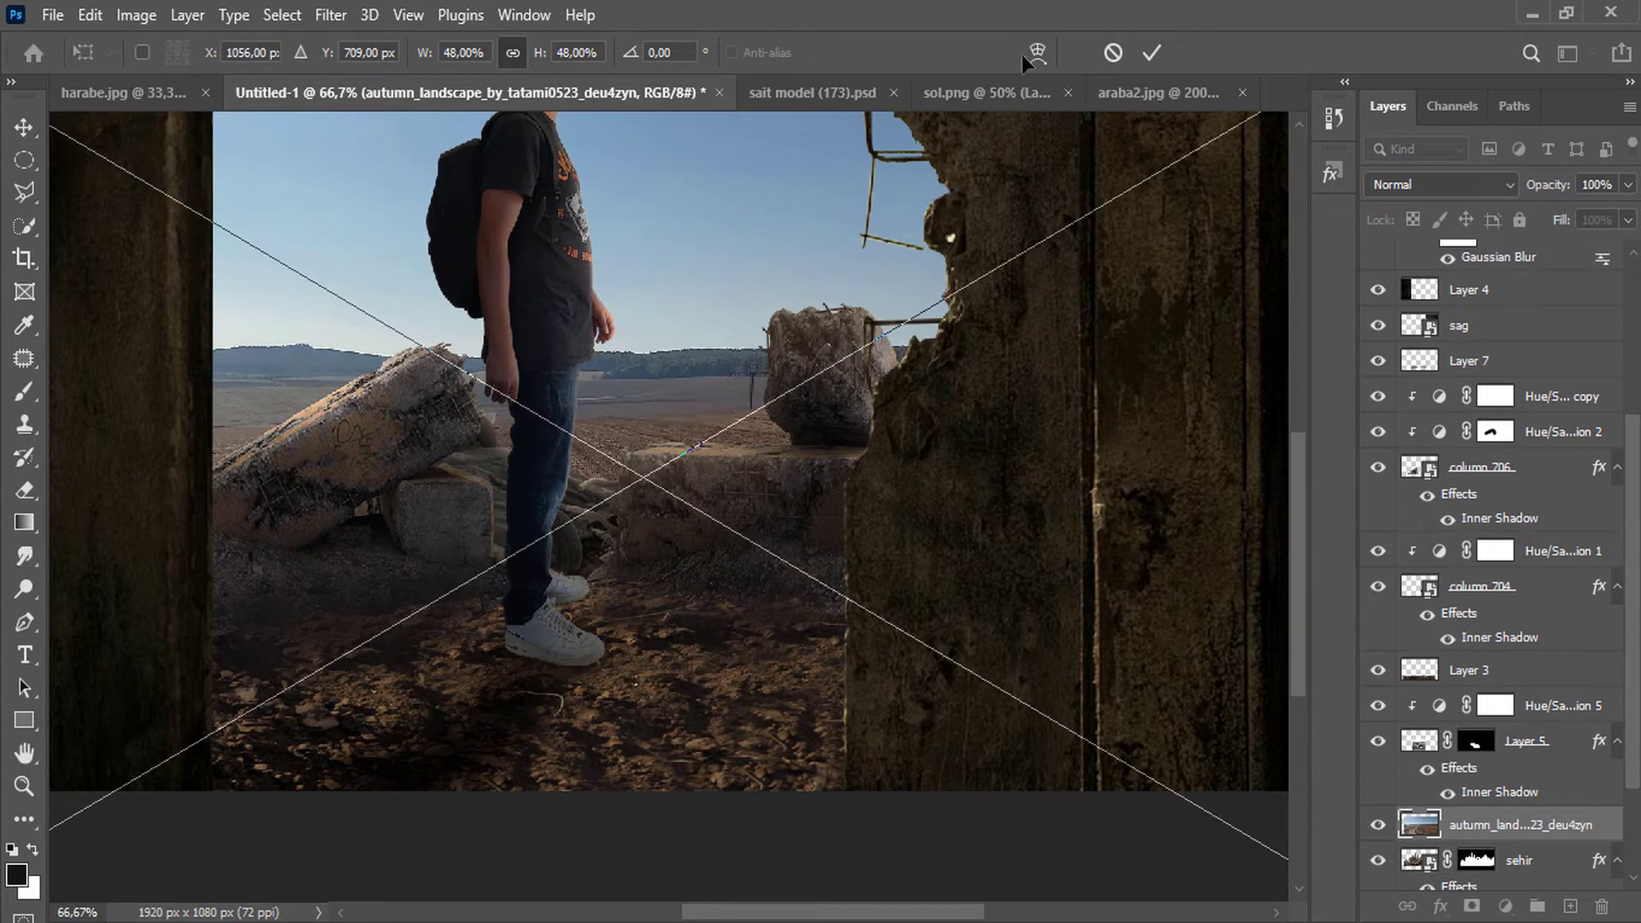
pyautogui.click(1151, 55)
pyautogui.click(1472, 906)
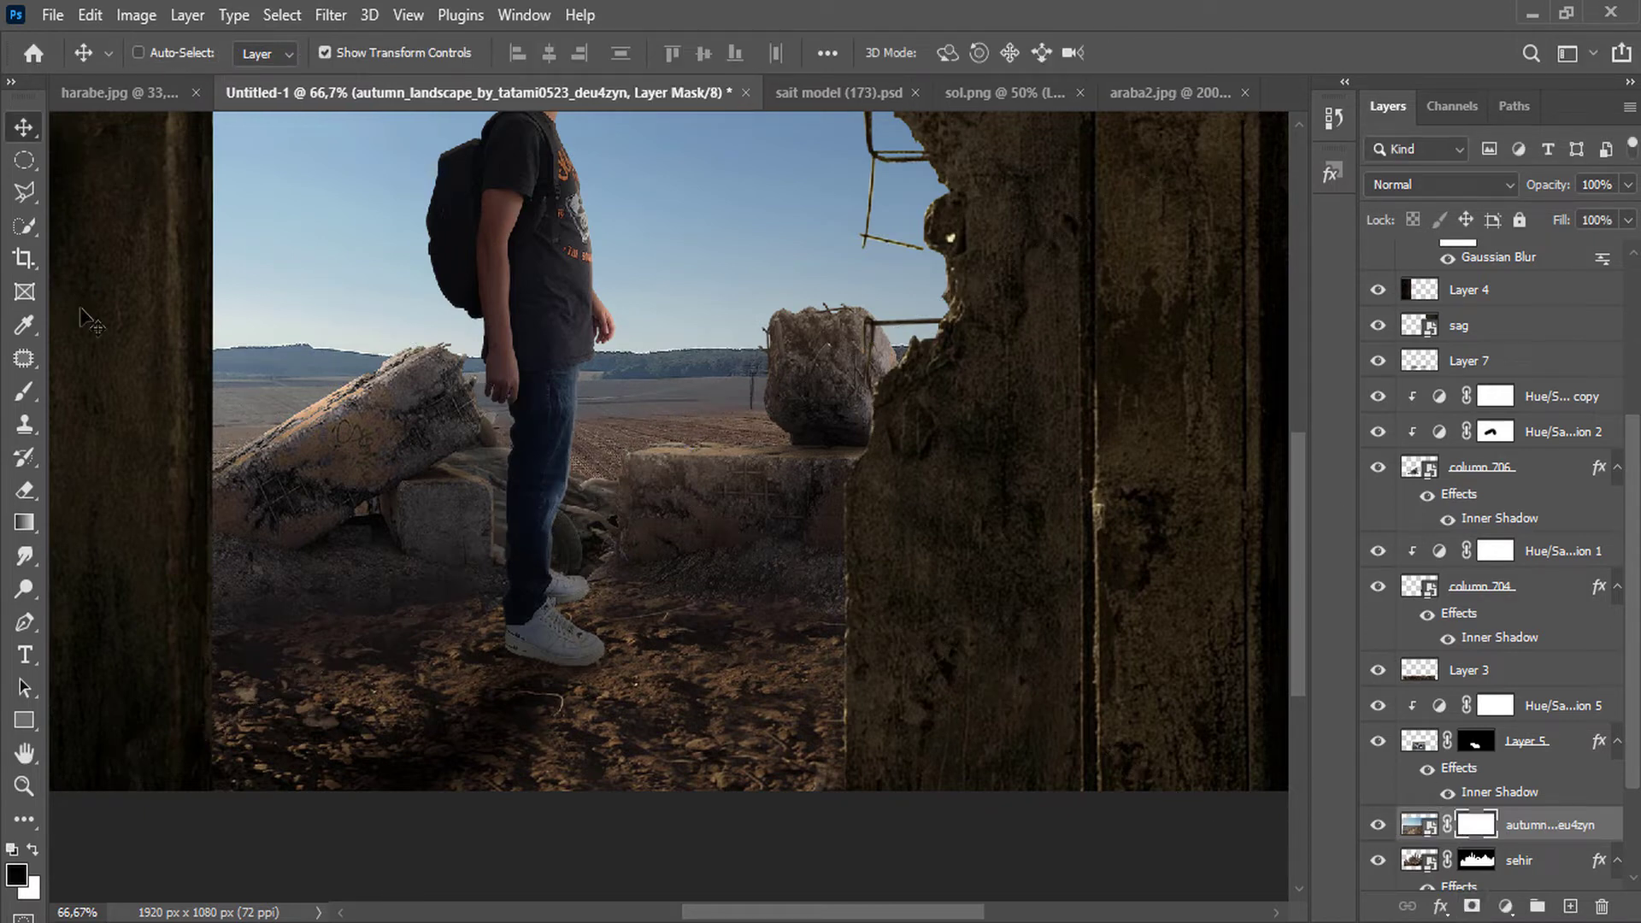
# Paint black on the autumn landscape's mask with a 196 px soft brush at 100% opacity to hide its blue sky and distant hills.
pyautogui.click(24, 393)
pyautogui.rightClick(586, 367)
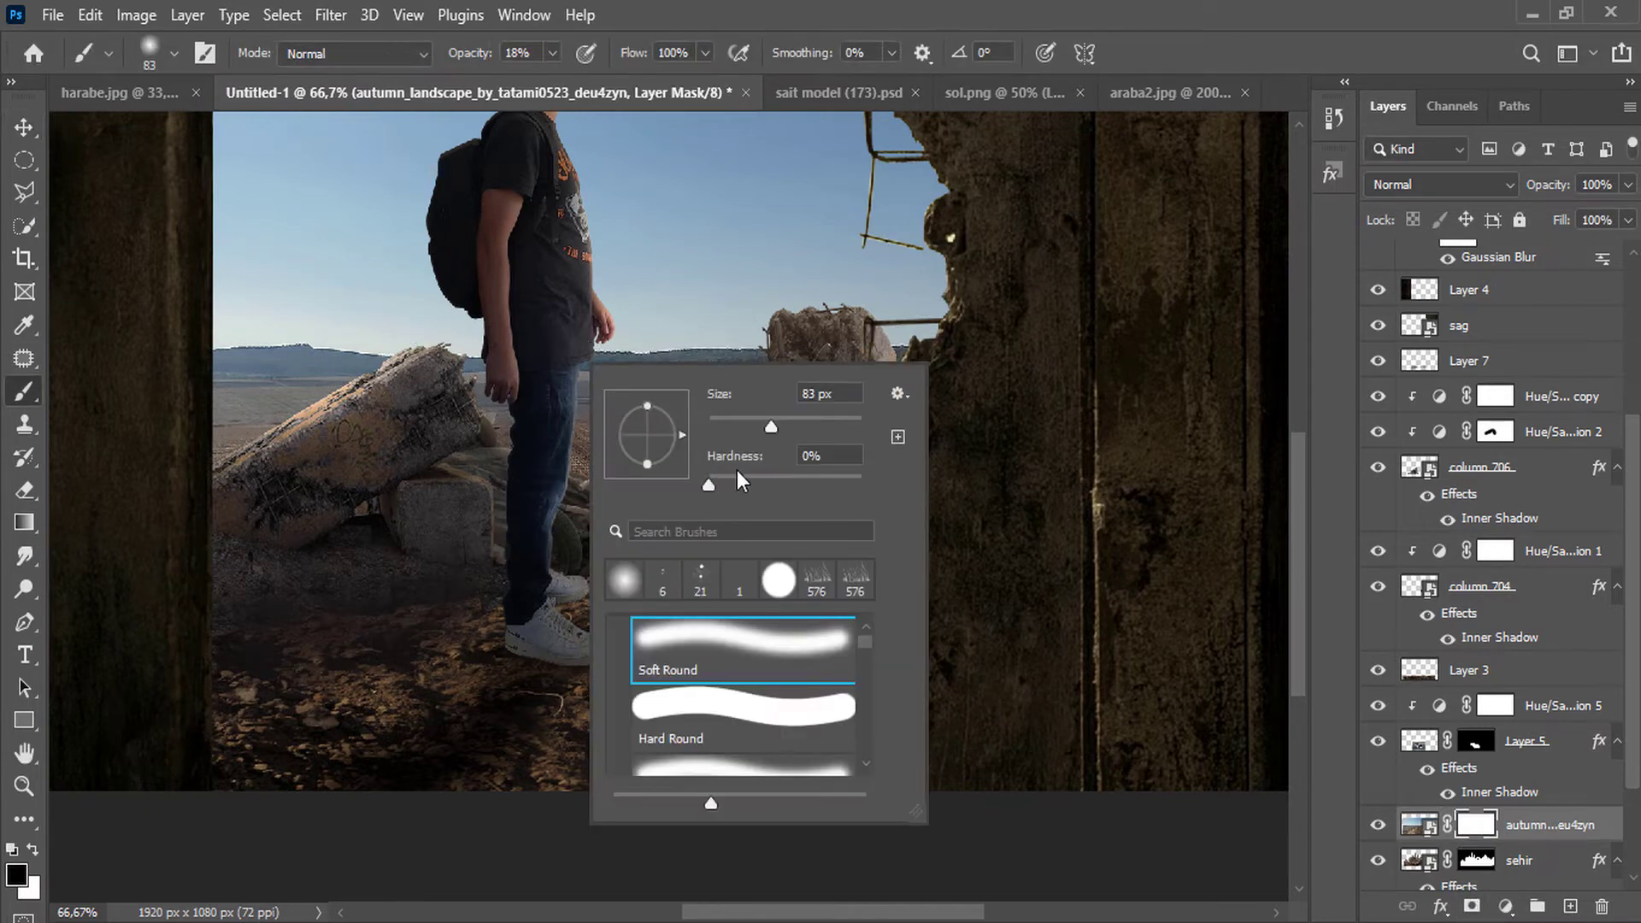
pyautogui.moveTo(819, 427); pyautogui.dragTo(823, 425)
pyautogui.click(554, 54)
pyautogui.moveTo(564, 80); pyautogui.dragTo(654, 81)
pyautogui.moveTo(1049, 224)
pyautogui.mouseDown()
pyautogui.moveTo(109, 334)
pyautogui.moveTo(766, 365)
pyautogui.moveTo(1149, 334)
pyautogui.mouseUp()
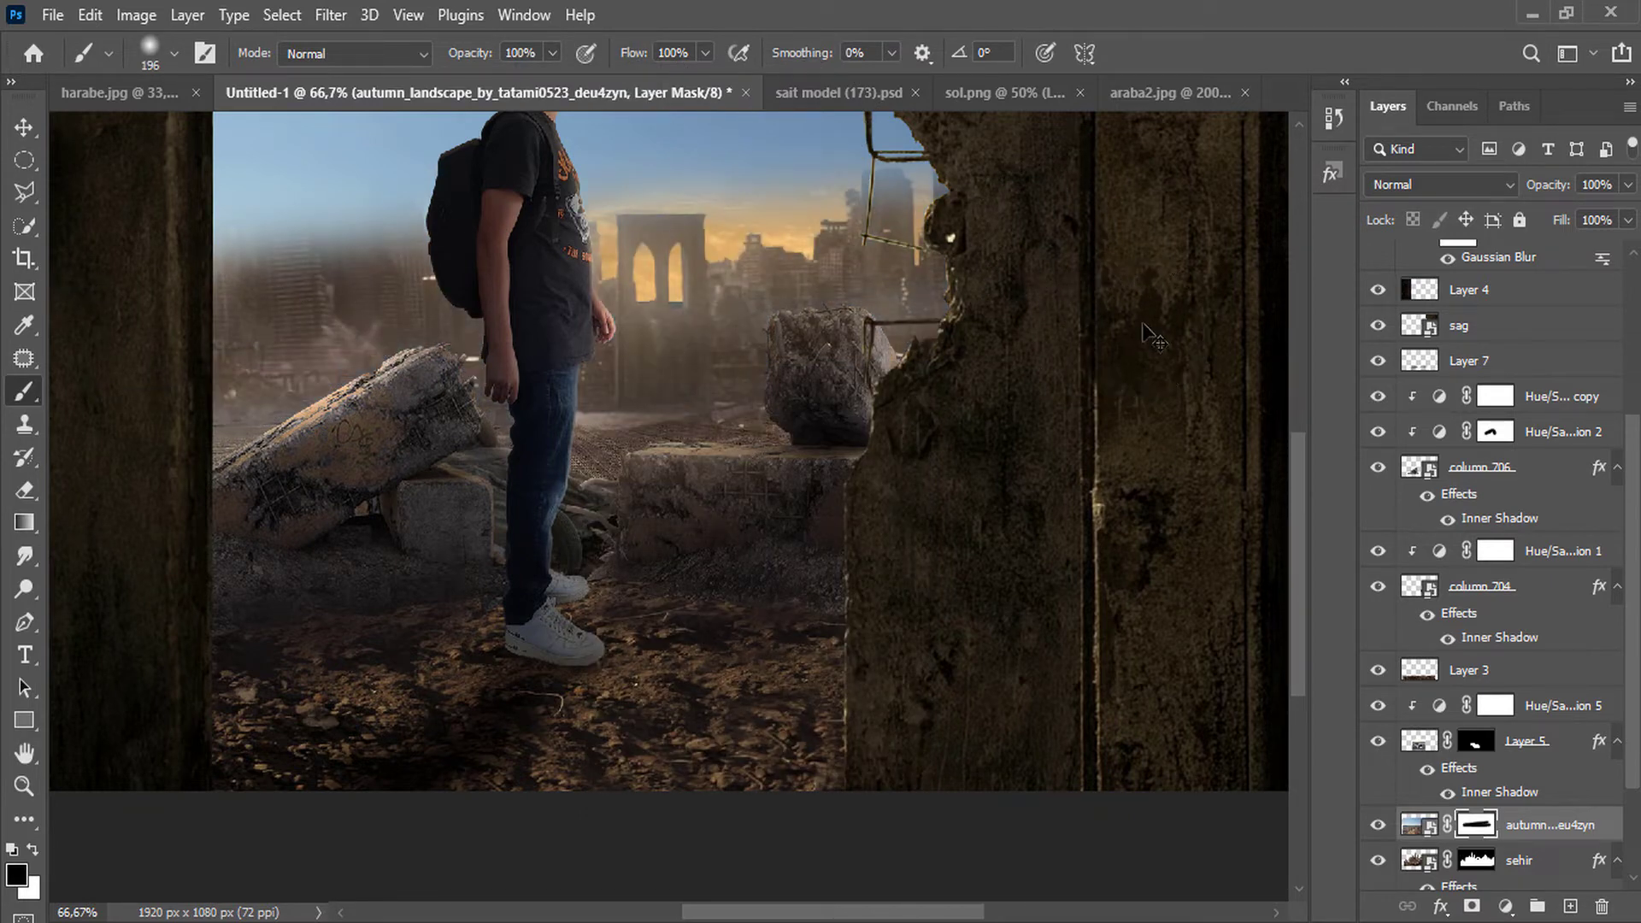
pyautogui.hotkey('ctrl', 'z')
pyautogui.moveTo(1146, 267)
pyautogui.mouseDown()
pyautogui.moveTo(114, 330)
pyautogui.moveTo(1103, 238)
pyautogui.moveTo(256, 224)
pyautogui.mouseUp()
pyautogui.hotkey('ctrl', '-')
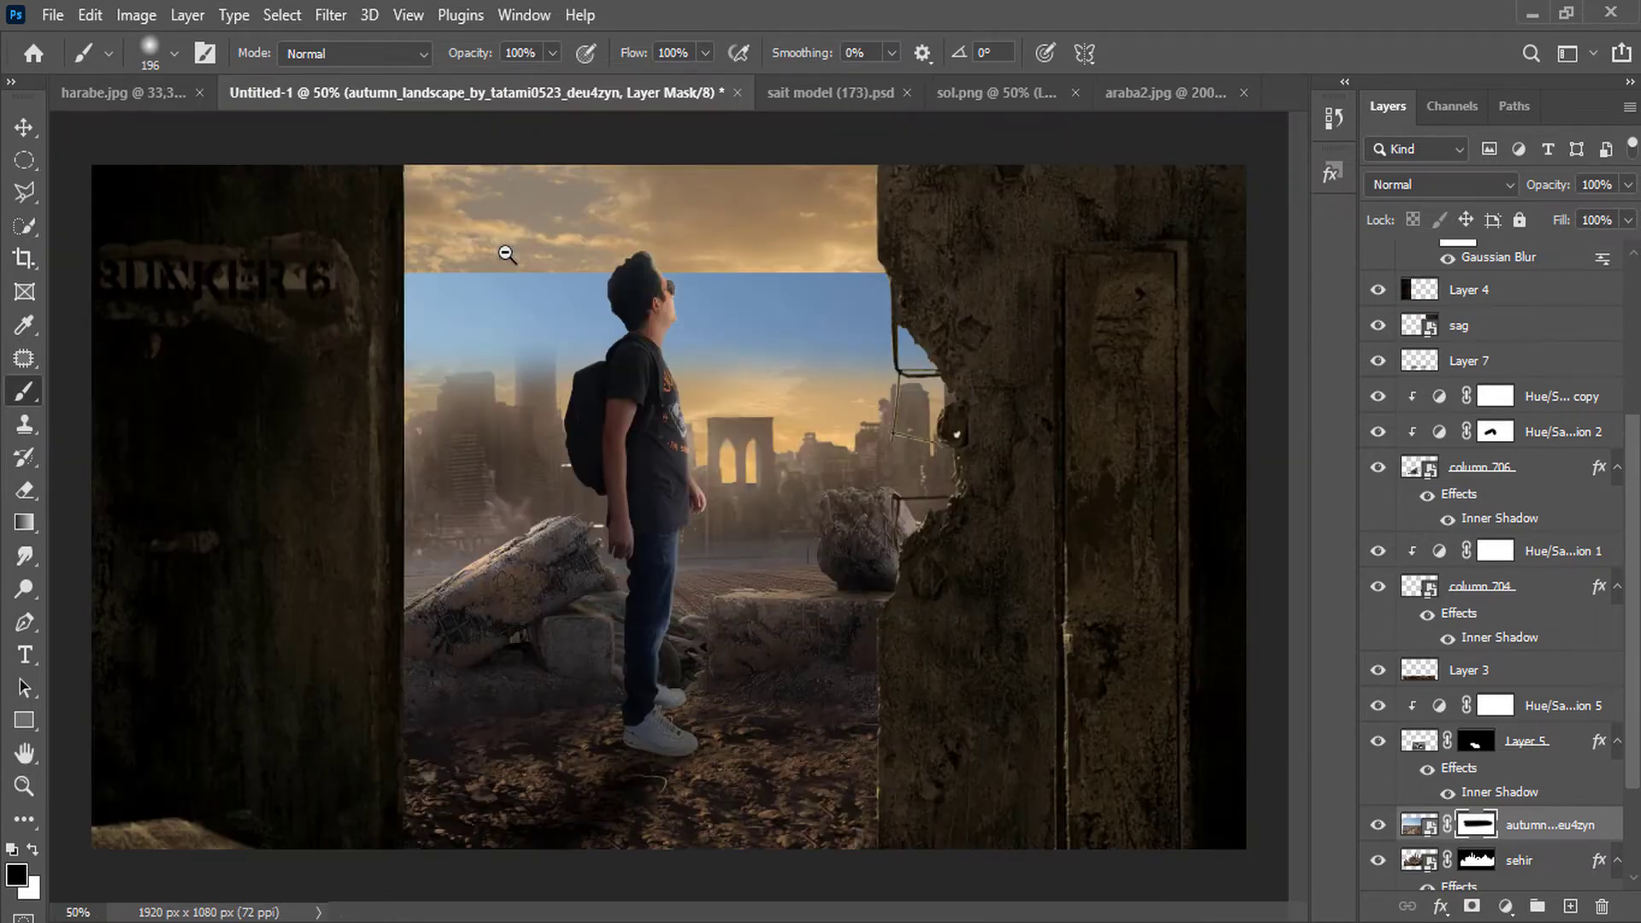
pyautogui.moveTo(309, 272)
pyautogui.mouseDown()
pyautogui.moveTo(294, 351)
pyautogui.moveTo(1150, 381)
pyautogui.moveTo(531, 454)
pyautogui.moveTo(1017, 493)
pyautogui.mouseUp()
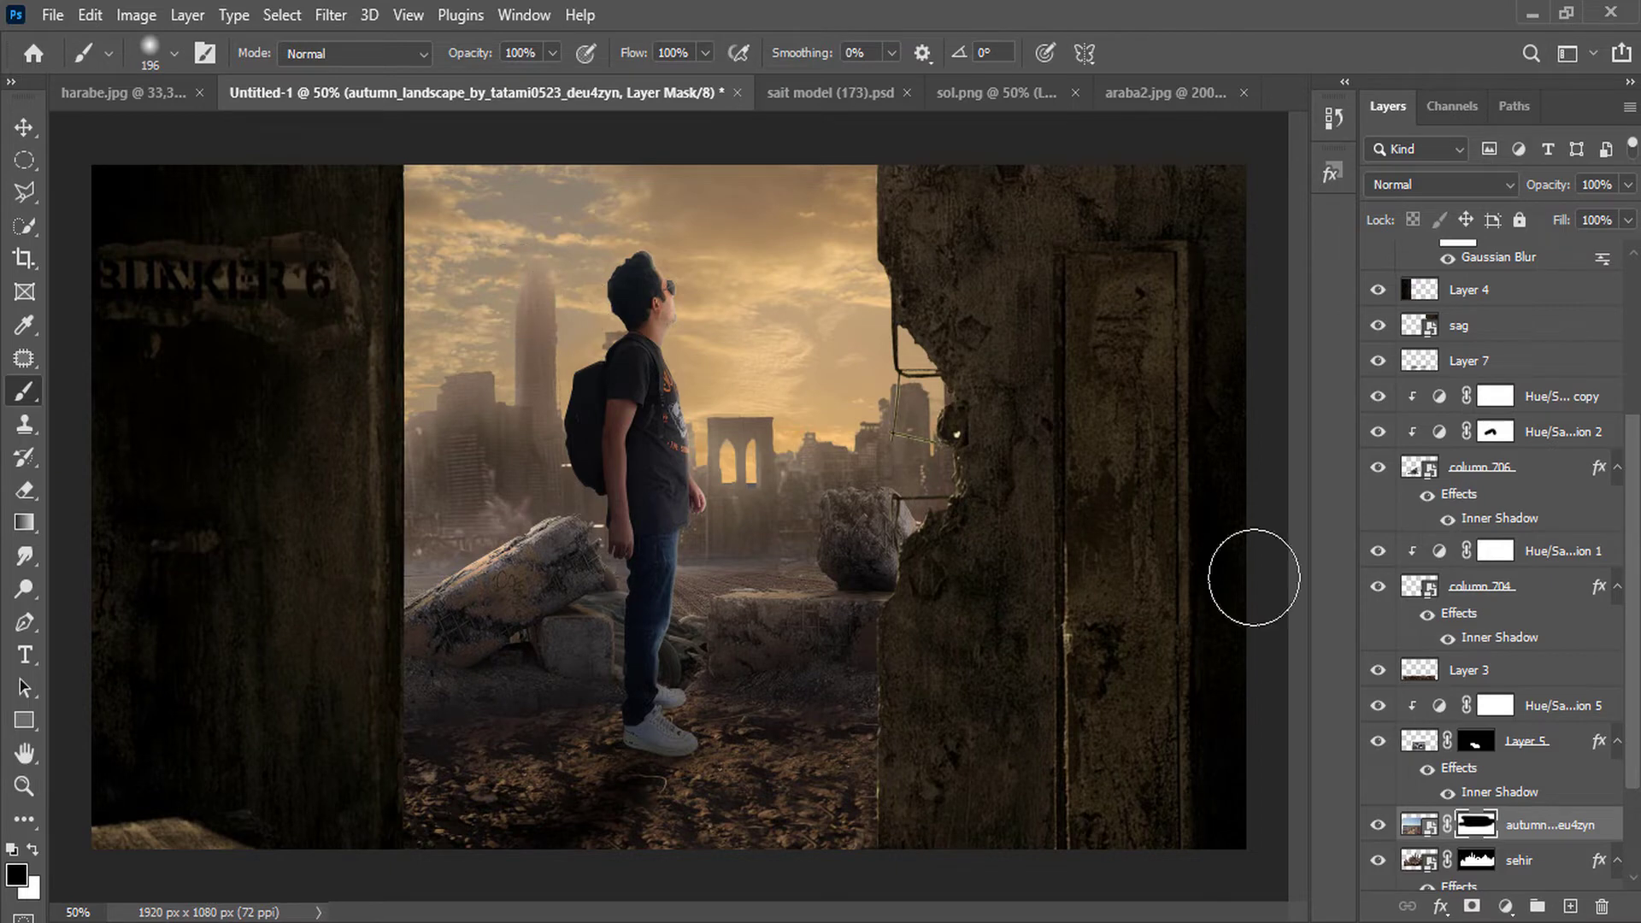
# Add a Hue/Saturation adjustment above the autumn landscape layer and clip it to that layer.
pyautogui.click(1505, 906)
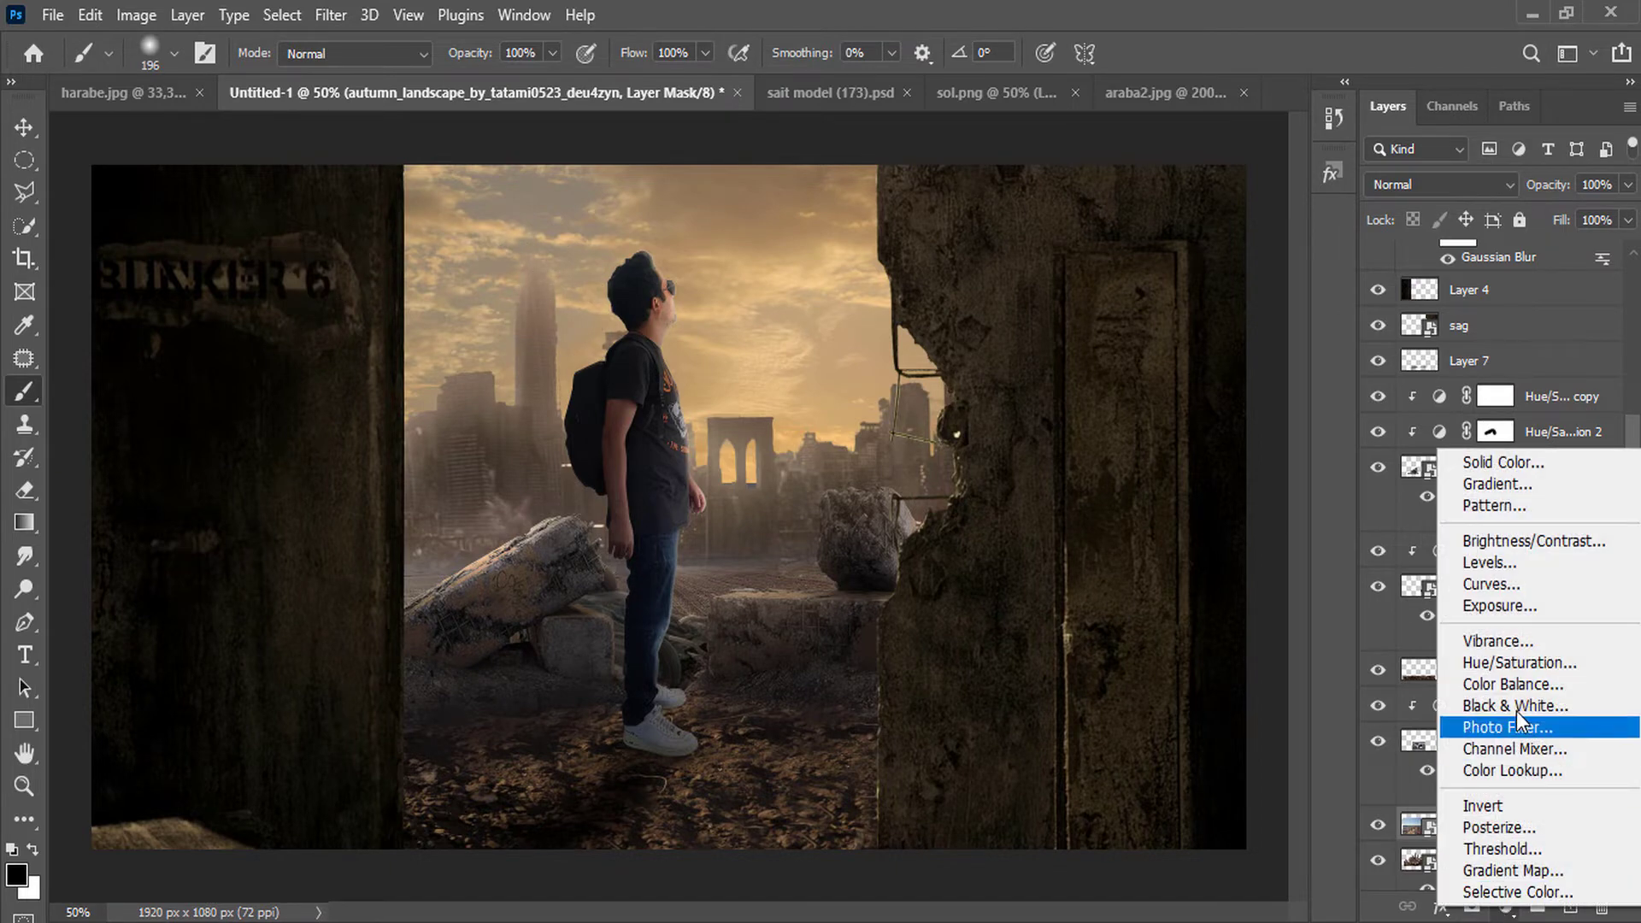
pyautogui.click(1528, 659)
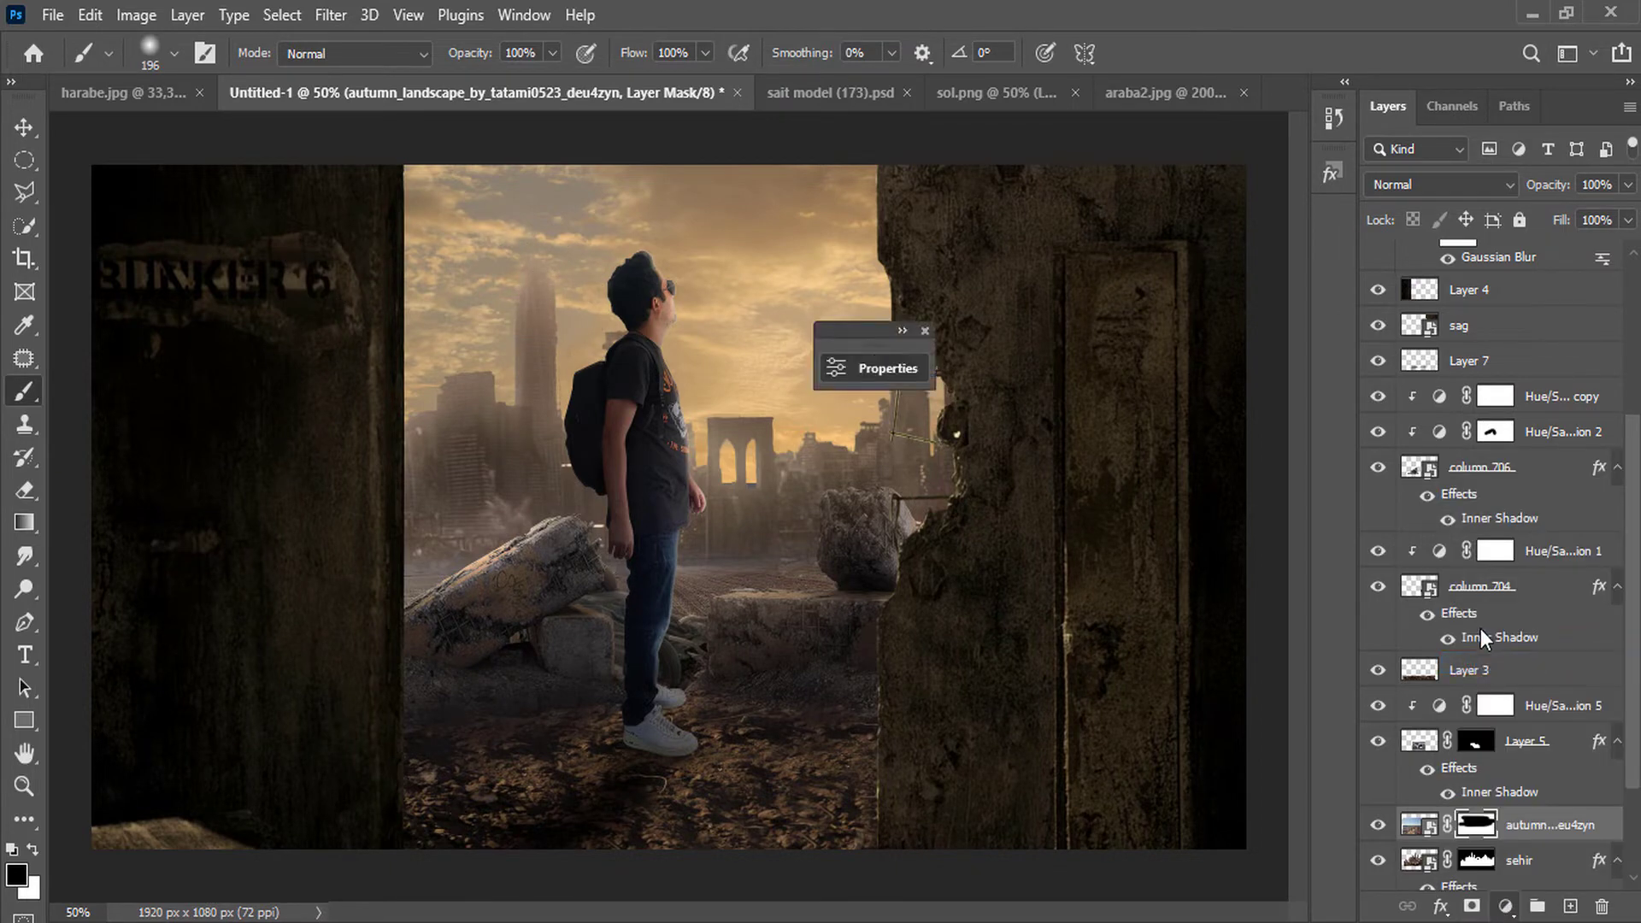
pyautogui.moveTo(691, 349); pyautogui.dragTo(1106, 326)
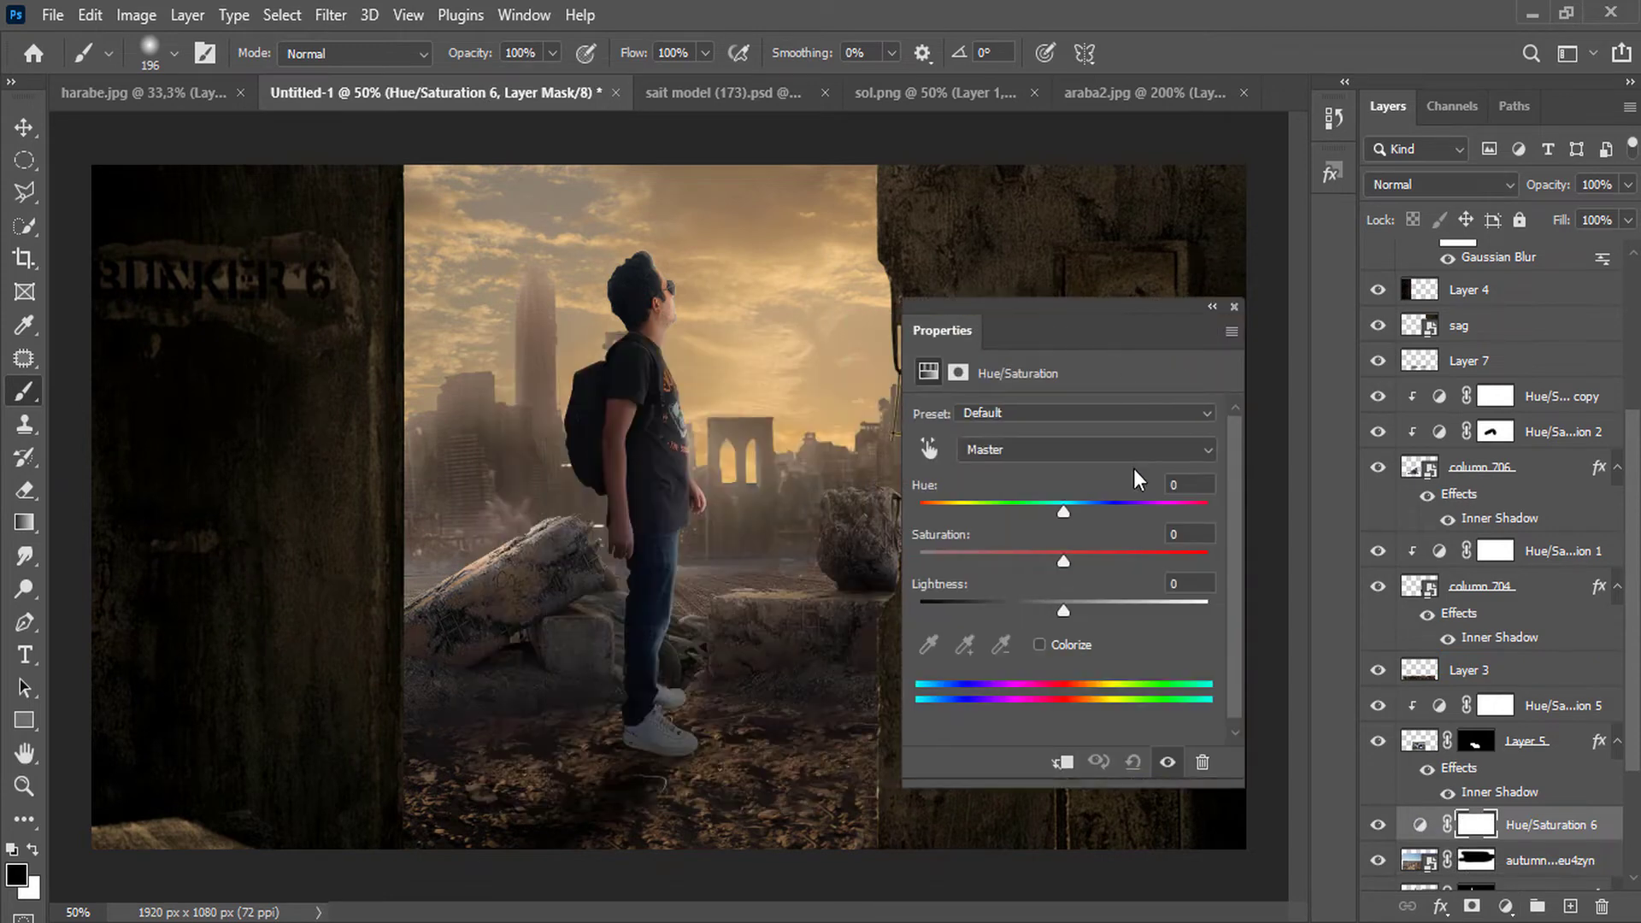
pyautogui.moveTo(1060, 512); pyautogui.dragTo(1106, 508)
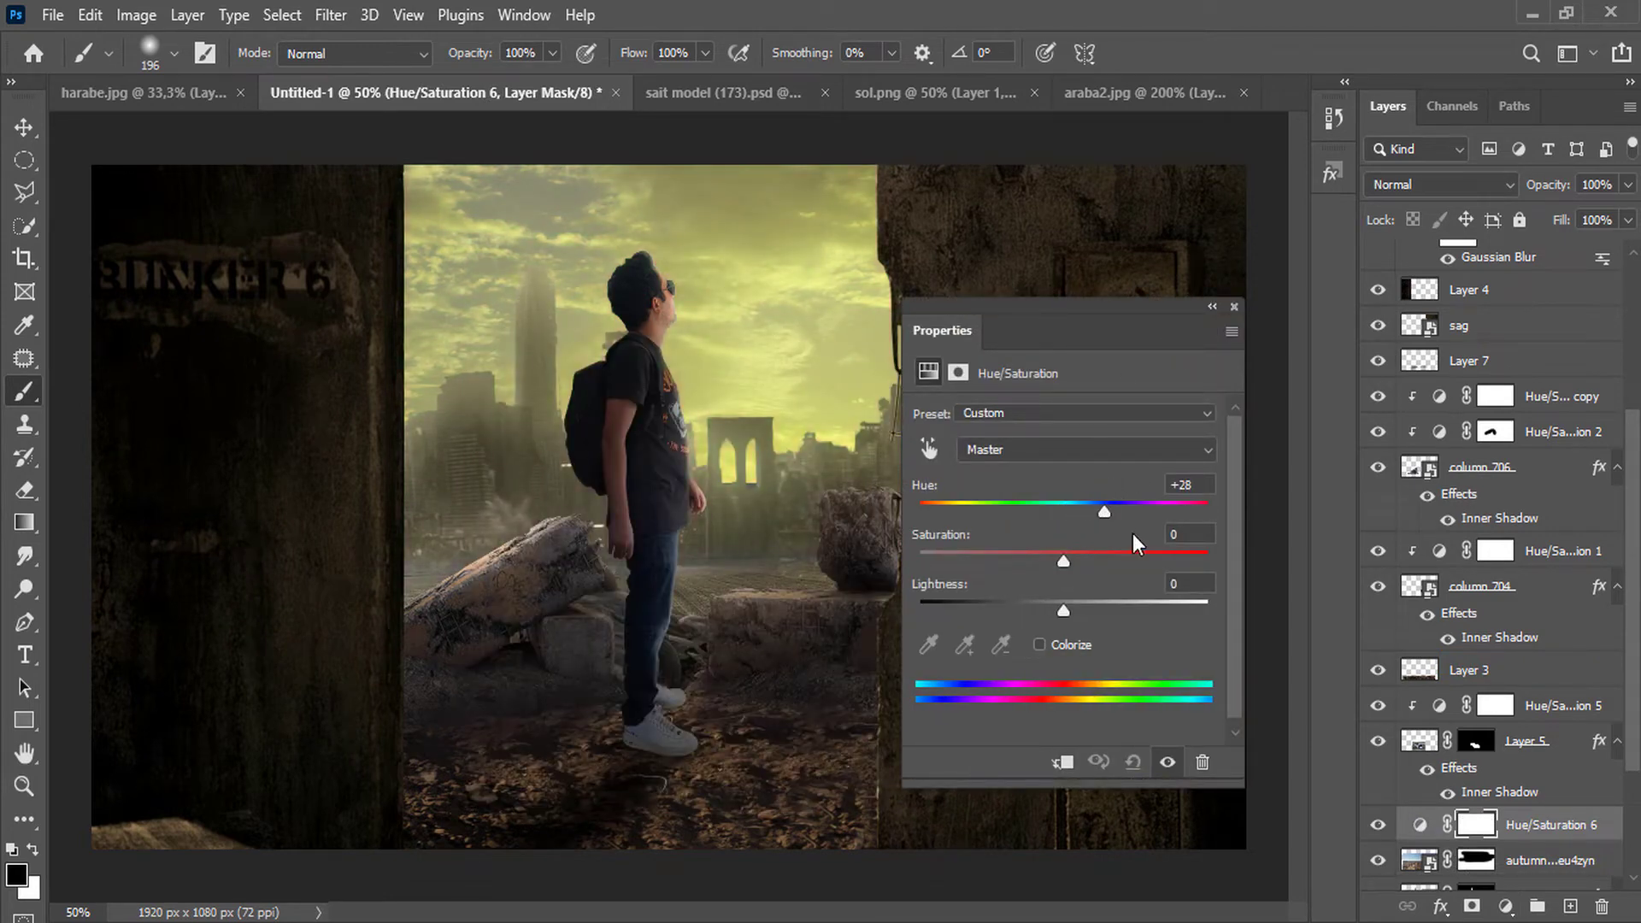
pyautogui.rightClick(1526, 829)
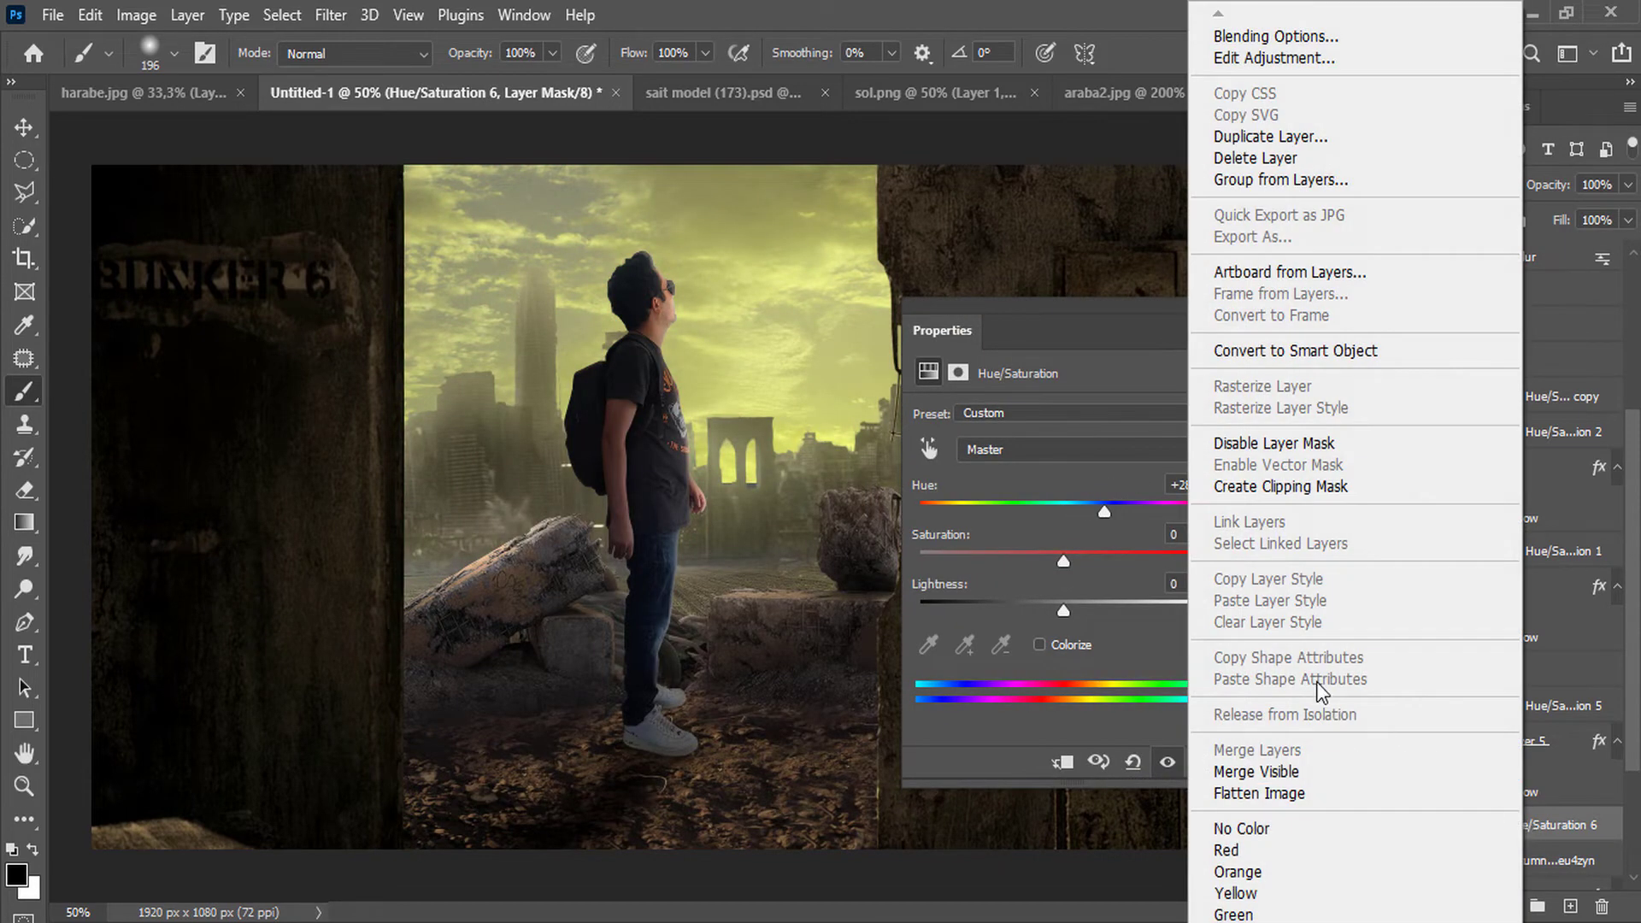
pyautogui.click(1306, 492)
# Set the field's clipped Hue/Saturation adjustment to hue +40, saturation 0 and lightness +1 for the Master range.
pyautogui.moveTo(1106, 511); pyautogui.dragTo(1027, 507)
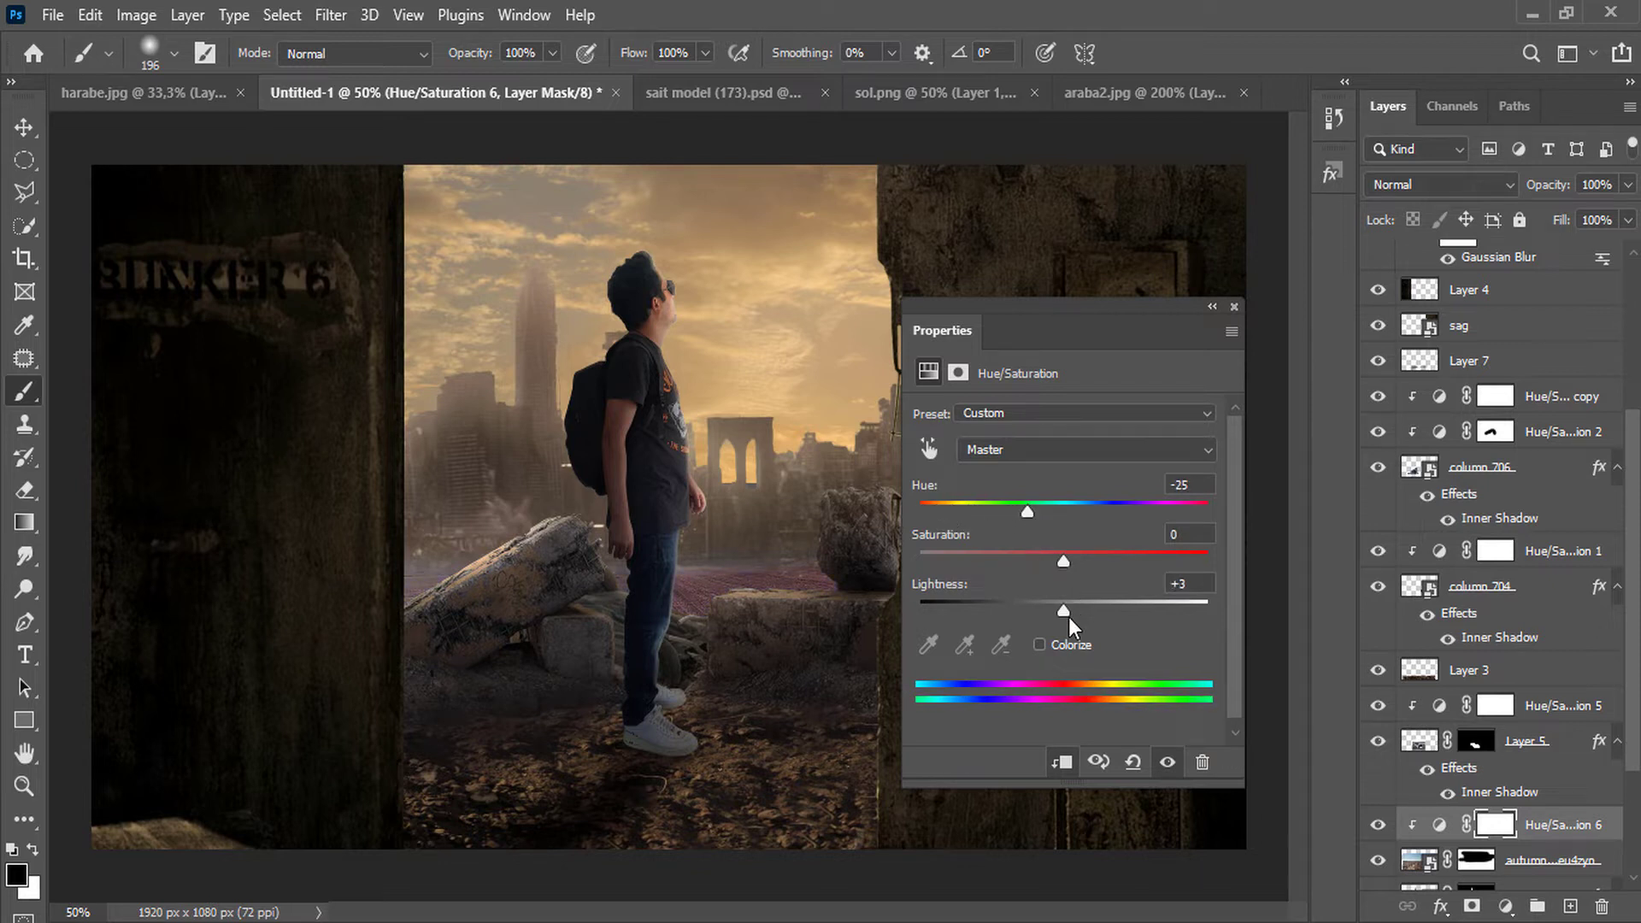
pyautogui.moveTo(1068, 617)
pyautogui.mouseDown()
pyautogui.moveTo(1099, 617)
pyautogui.moveTo(1083, 617)
pyautogui.mouseUp()
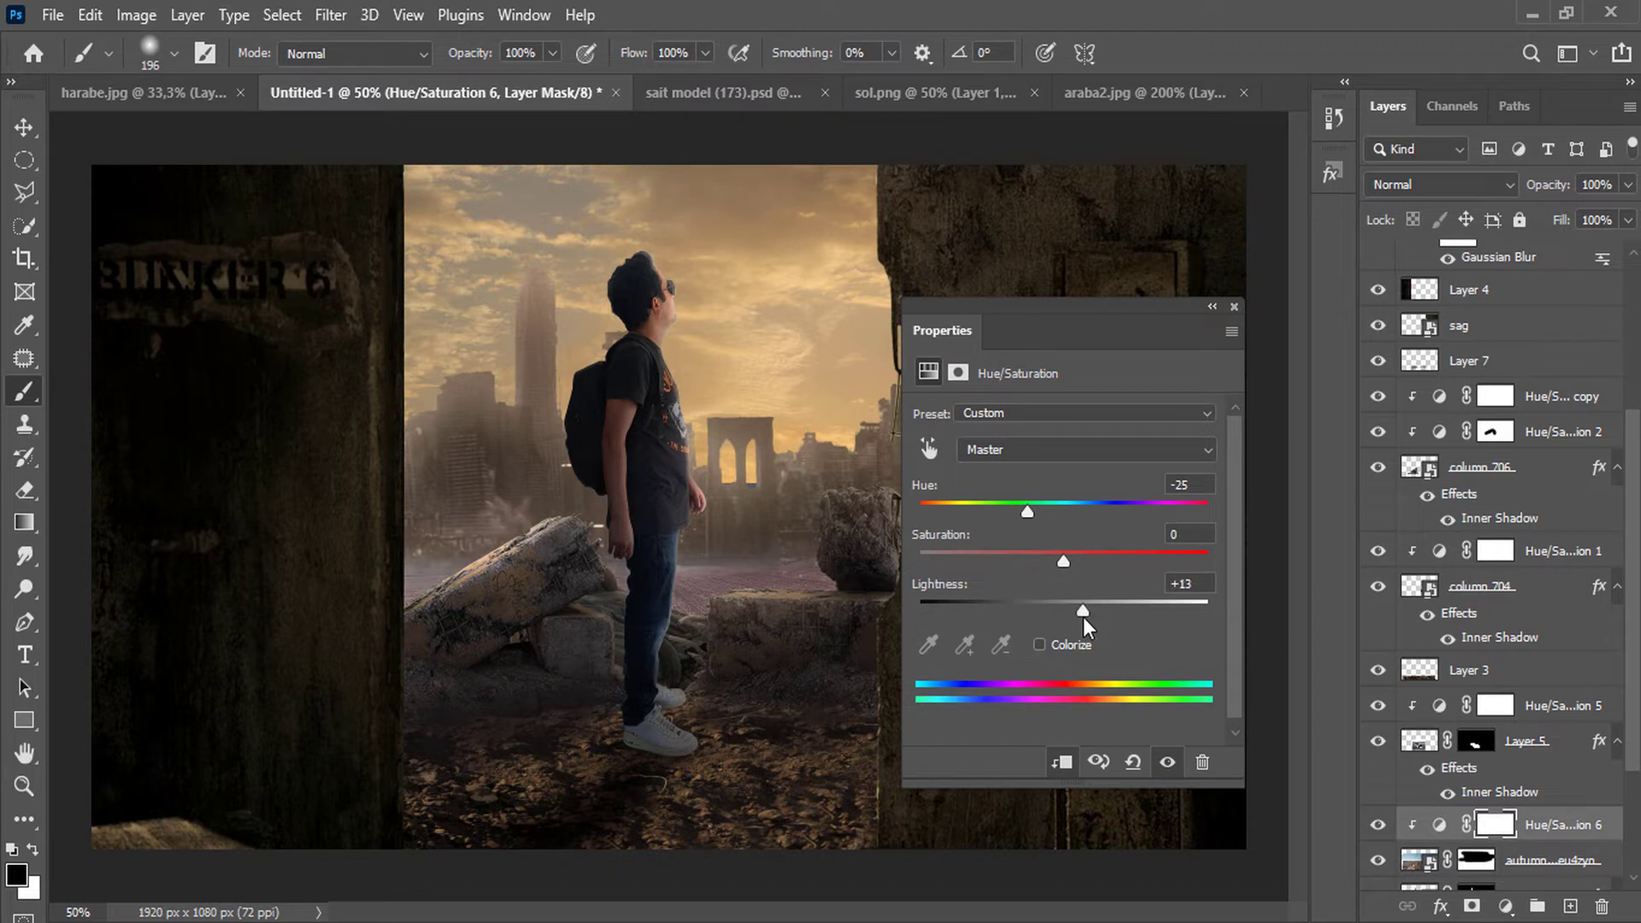
pyautogui.moveTo(1063, 561)
pyautogui.mouseDown()
pyautogui.moveTo(962, 562)
pyautogui.moveTo(1101, 556)
pyautogui.moveTo(1066, 555)
pyautogui.mouseUp()
pyautogui.moveTo(1024, 505); pyautogui.dragTo(1202, 512)
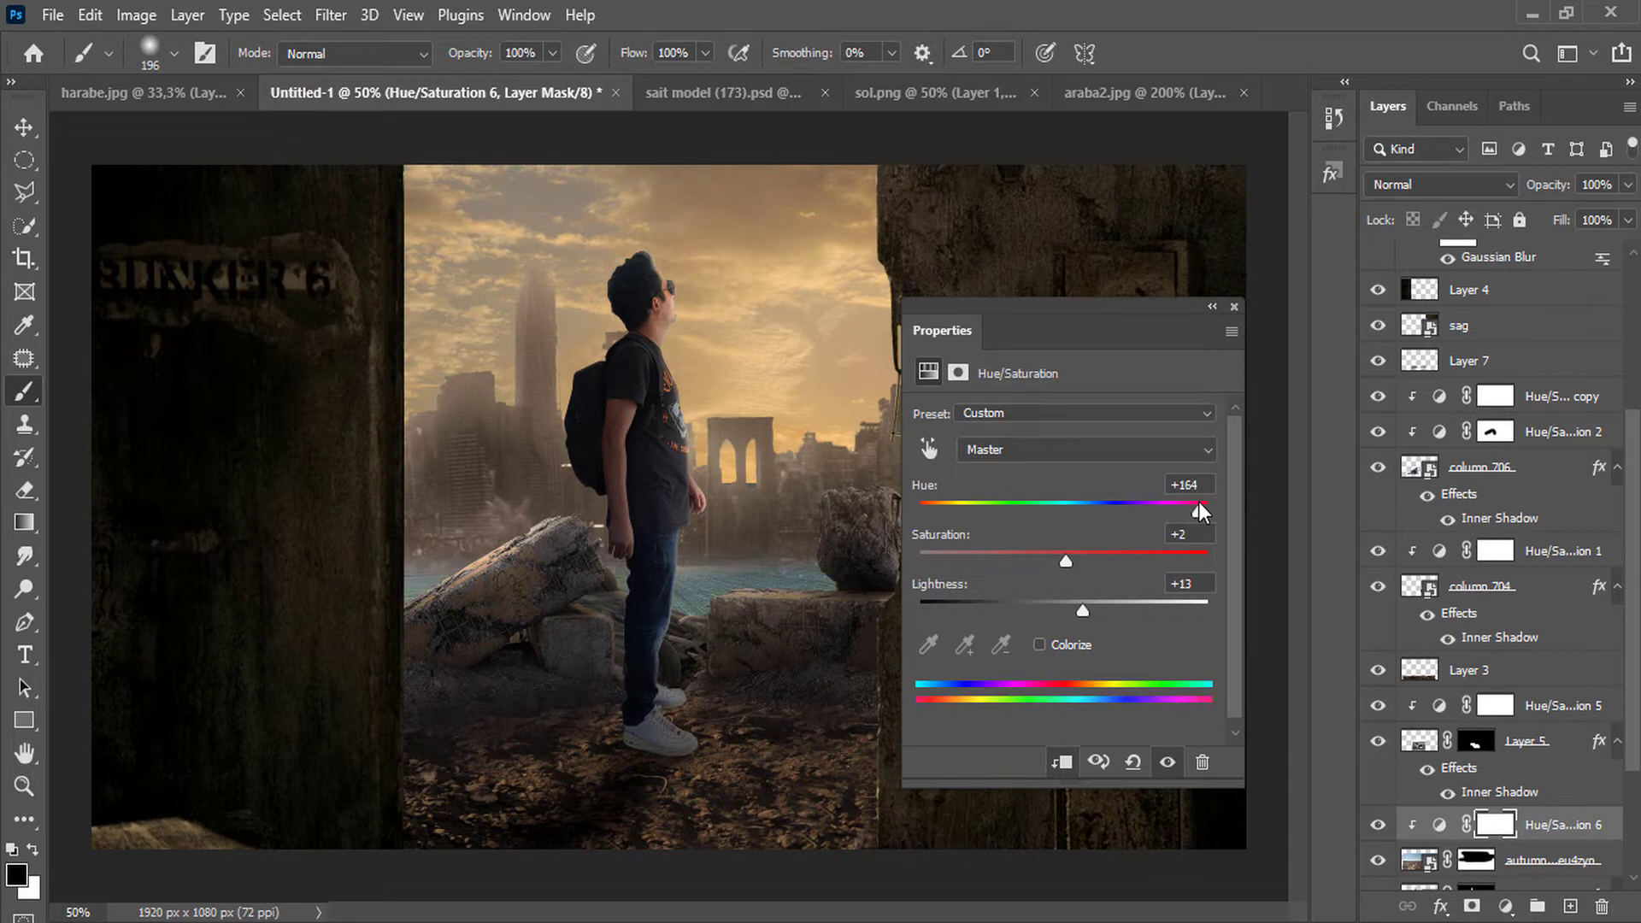
pyautogui.moveTo(1075, 614); pyautogui.dragTo(1047, 613)
pyautogui.click(1065, 608)
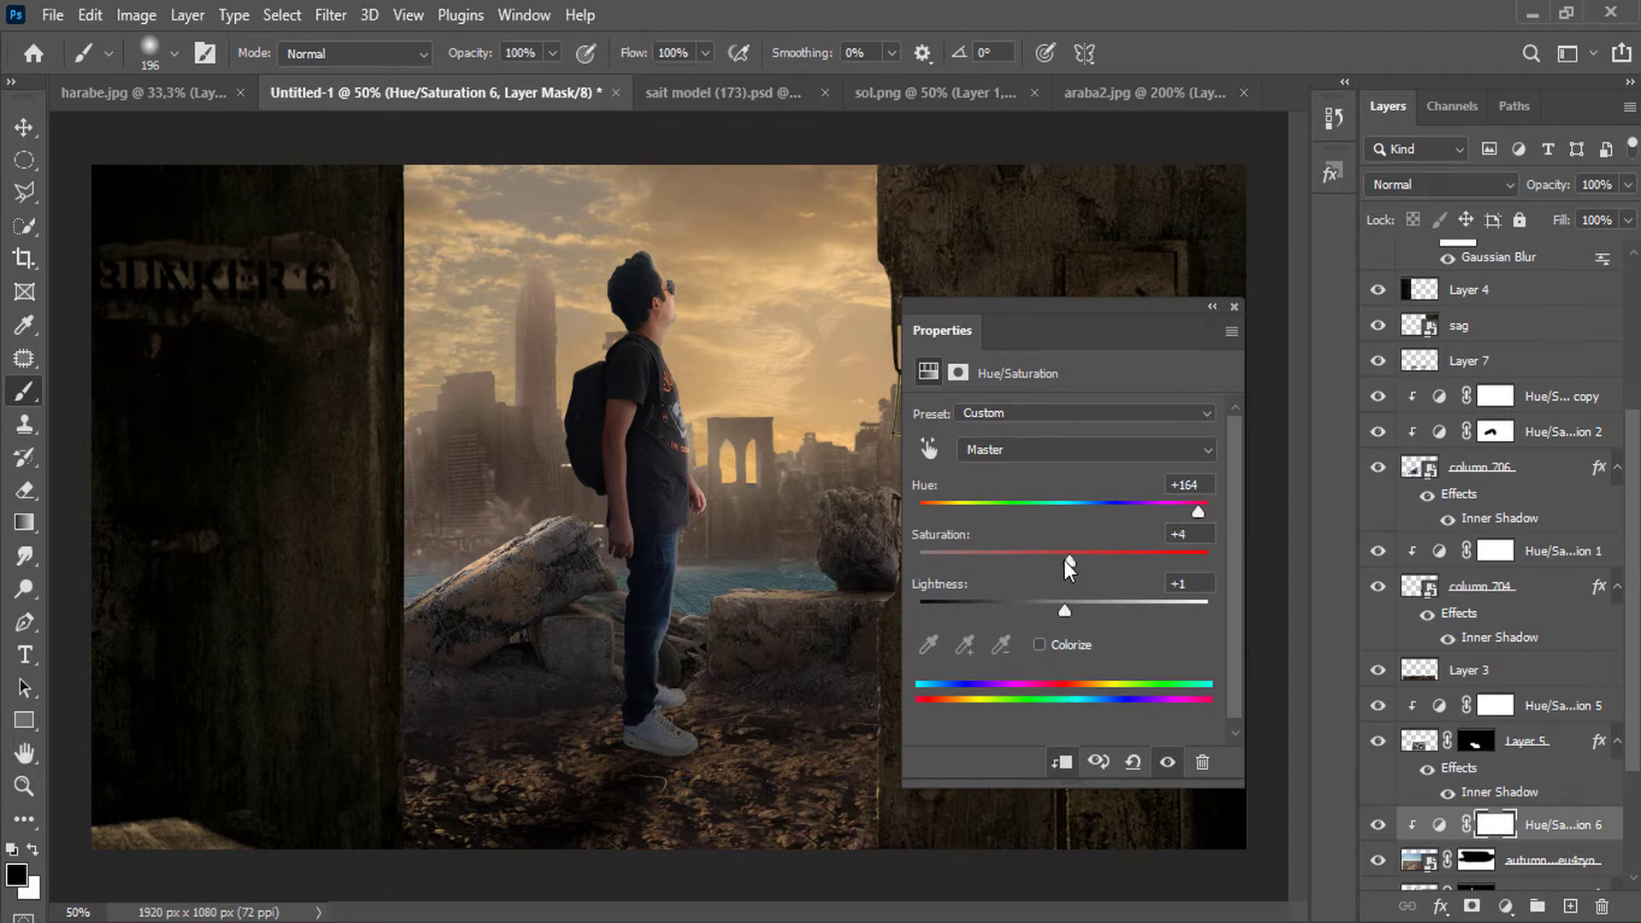
pyautogui.click(1065, 560)
pyautogui.moveTo(1194, 511); pyautogui.dragTo(1137, 513)
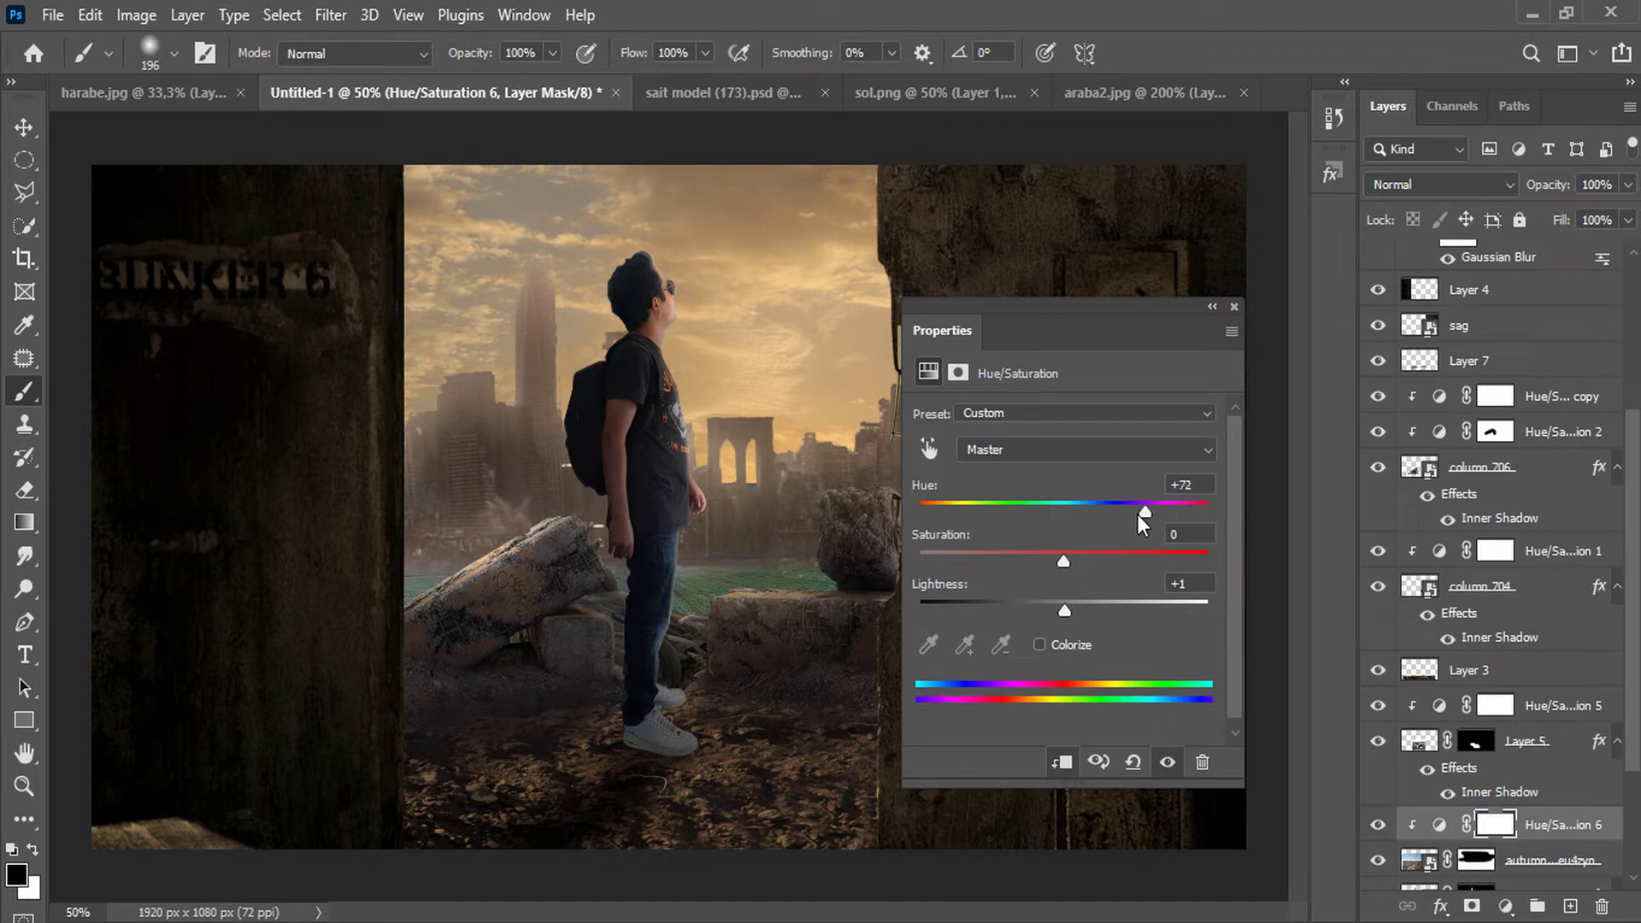
pyautogui.click(1069, 511)
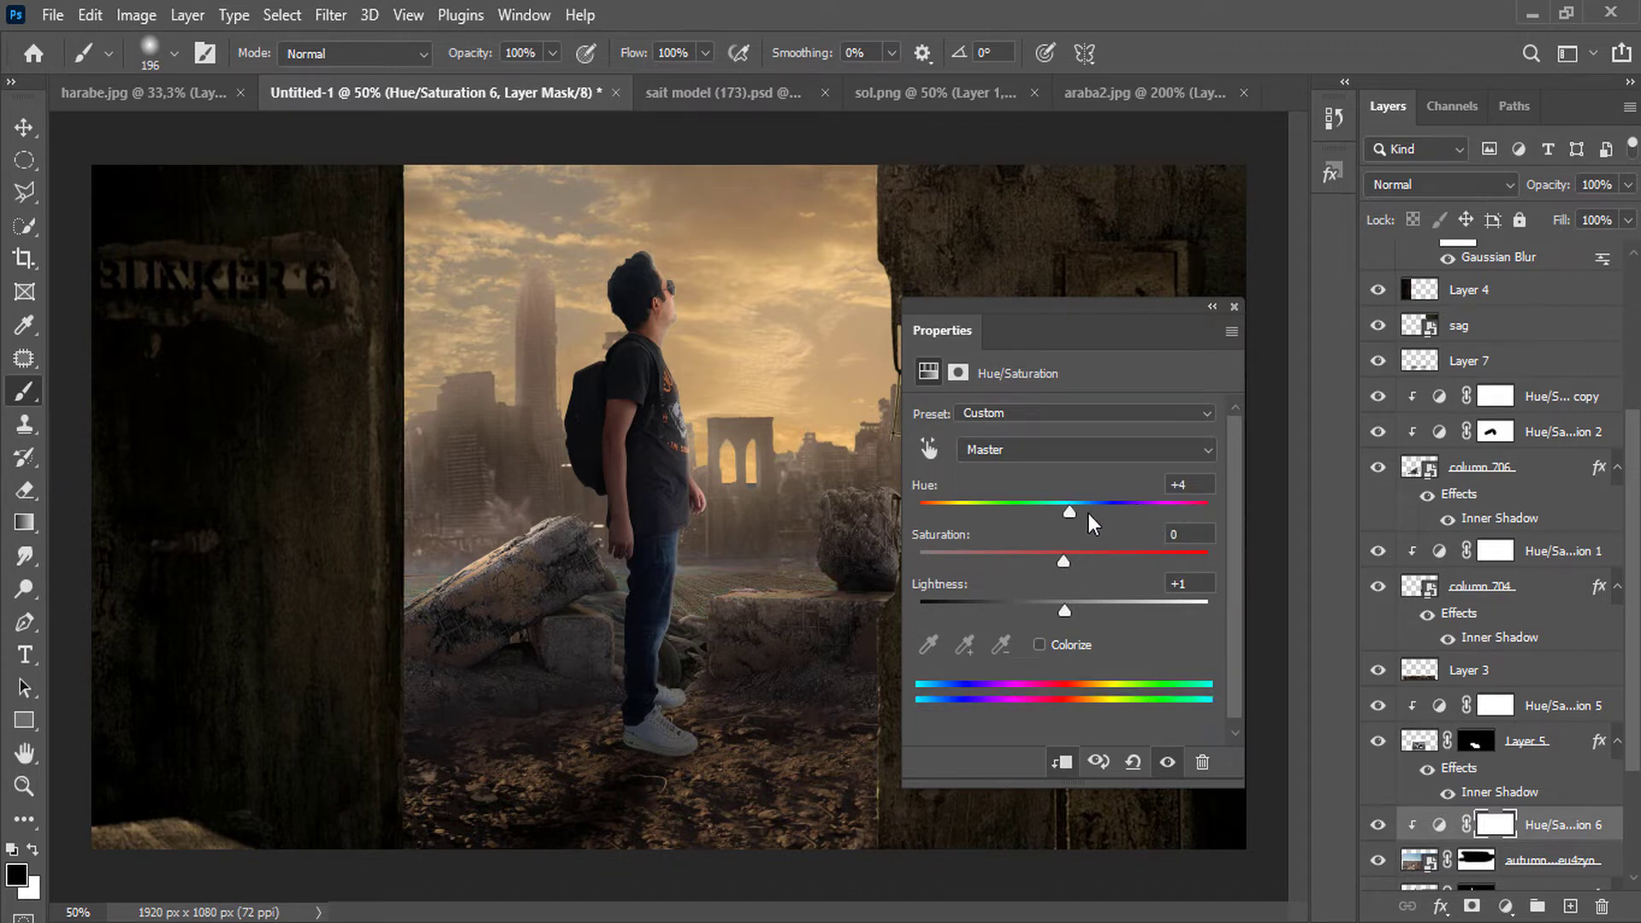
pyautogui.write('0')
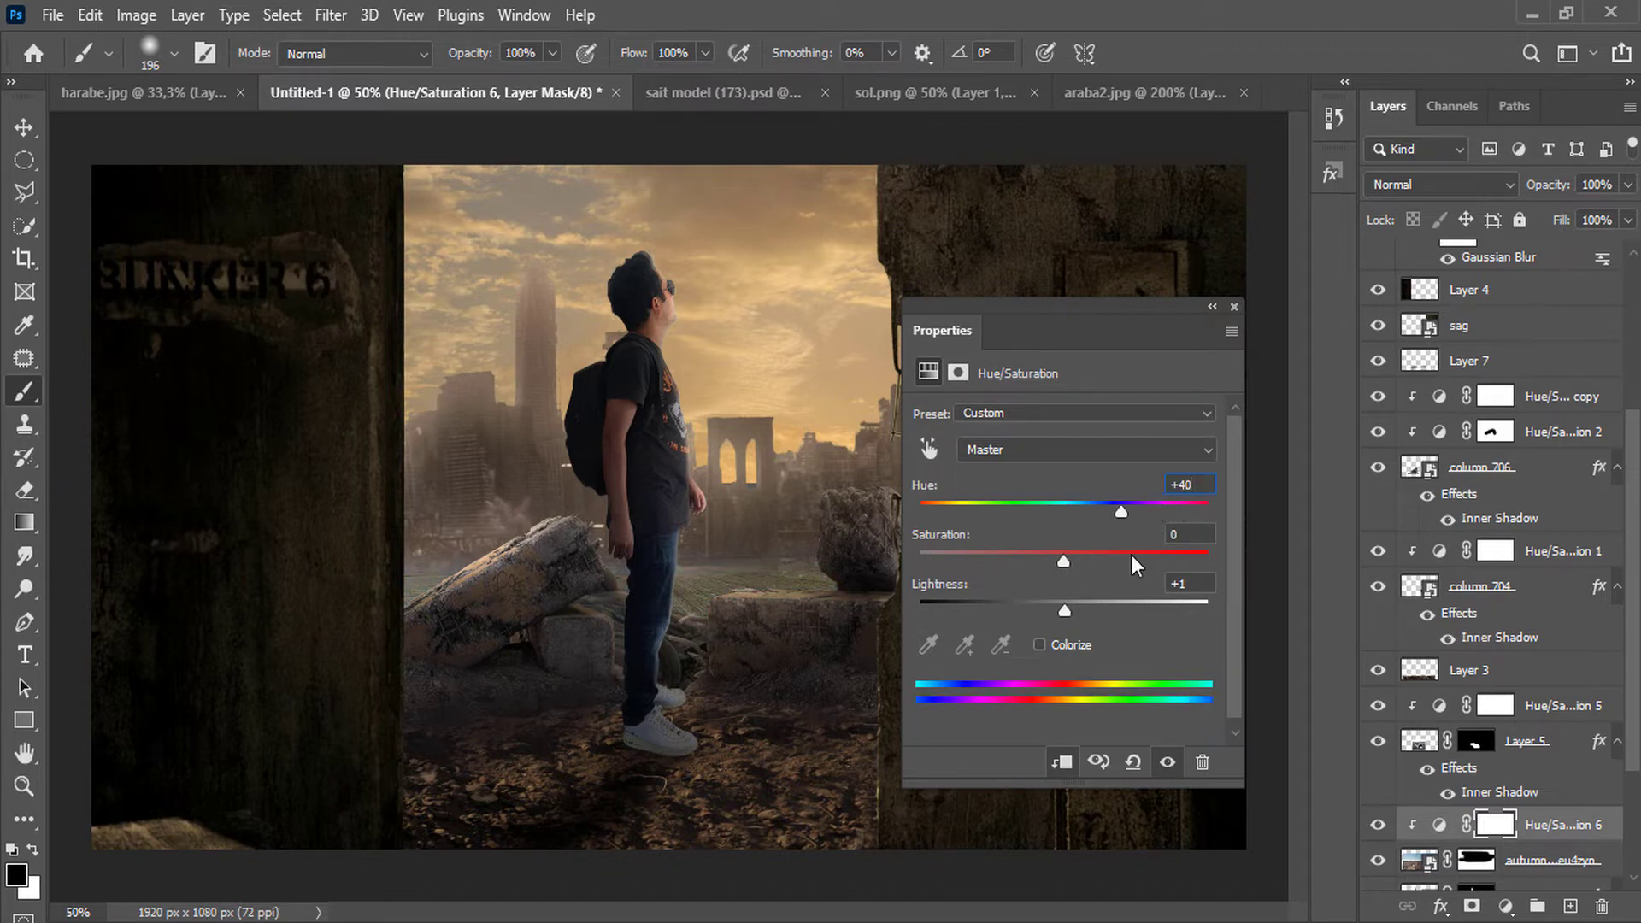
# In the same Hue/Saturation adjustment, strongly lower the saturation and raise the lightness of the Yellows range.
pyautogui.click(1064, 452)
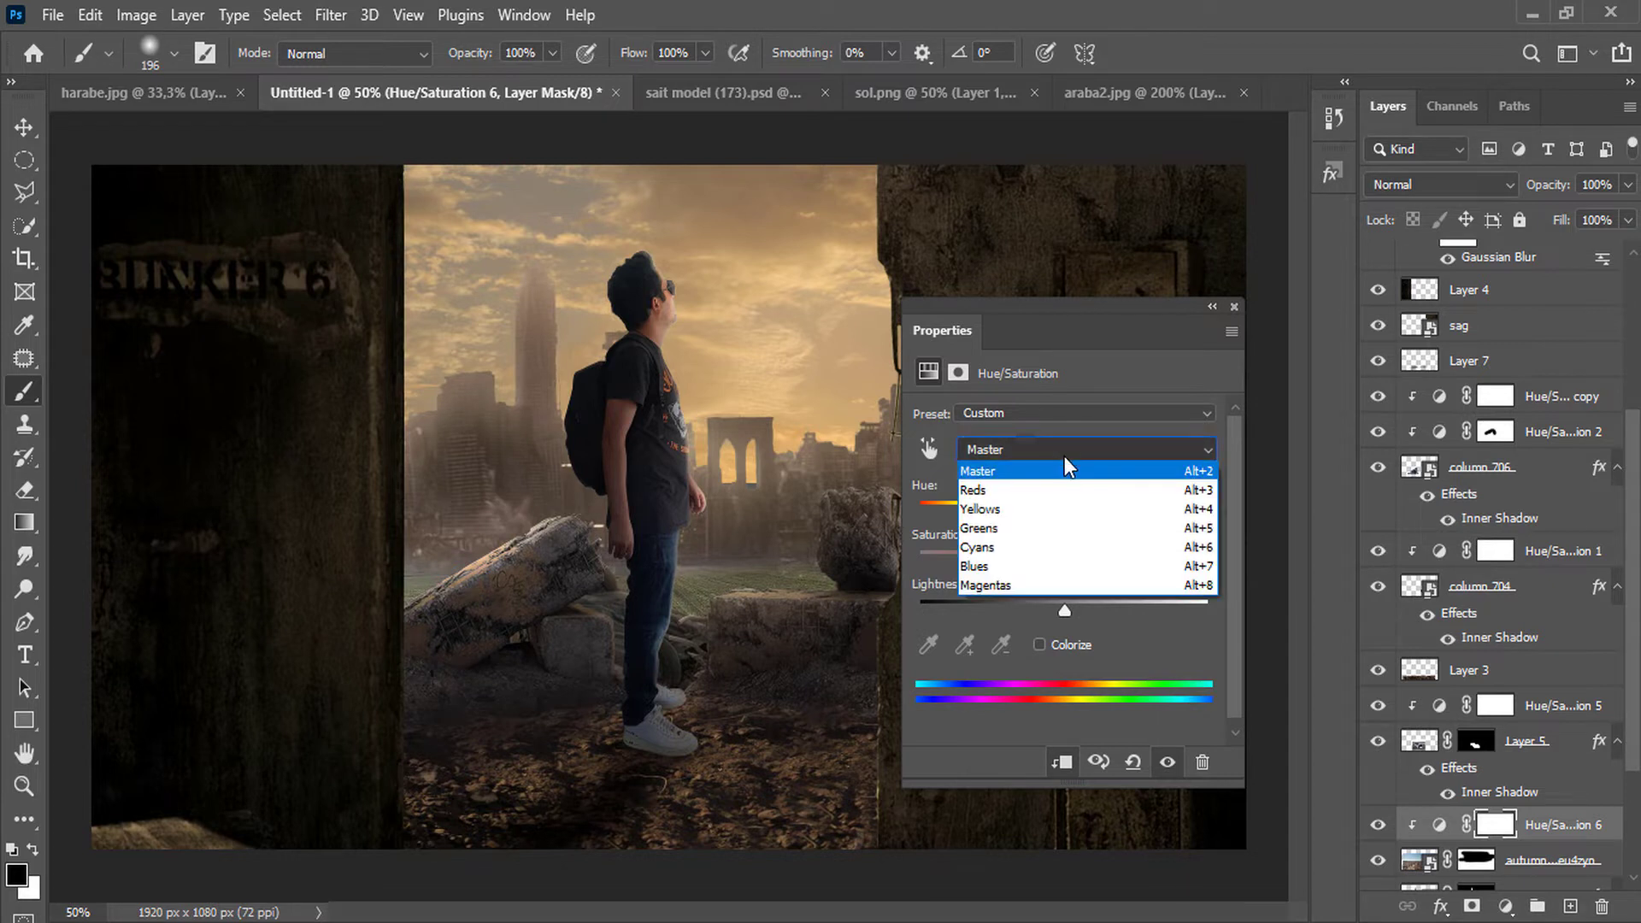
pyautogui.click(1050, 511)
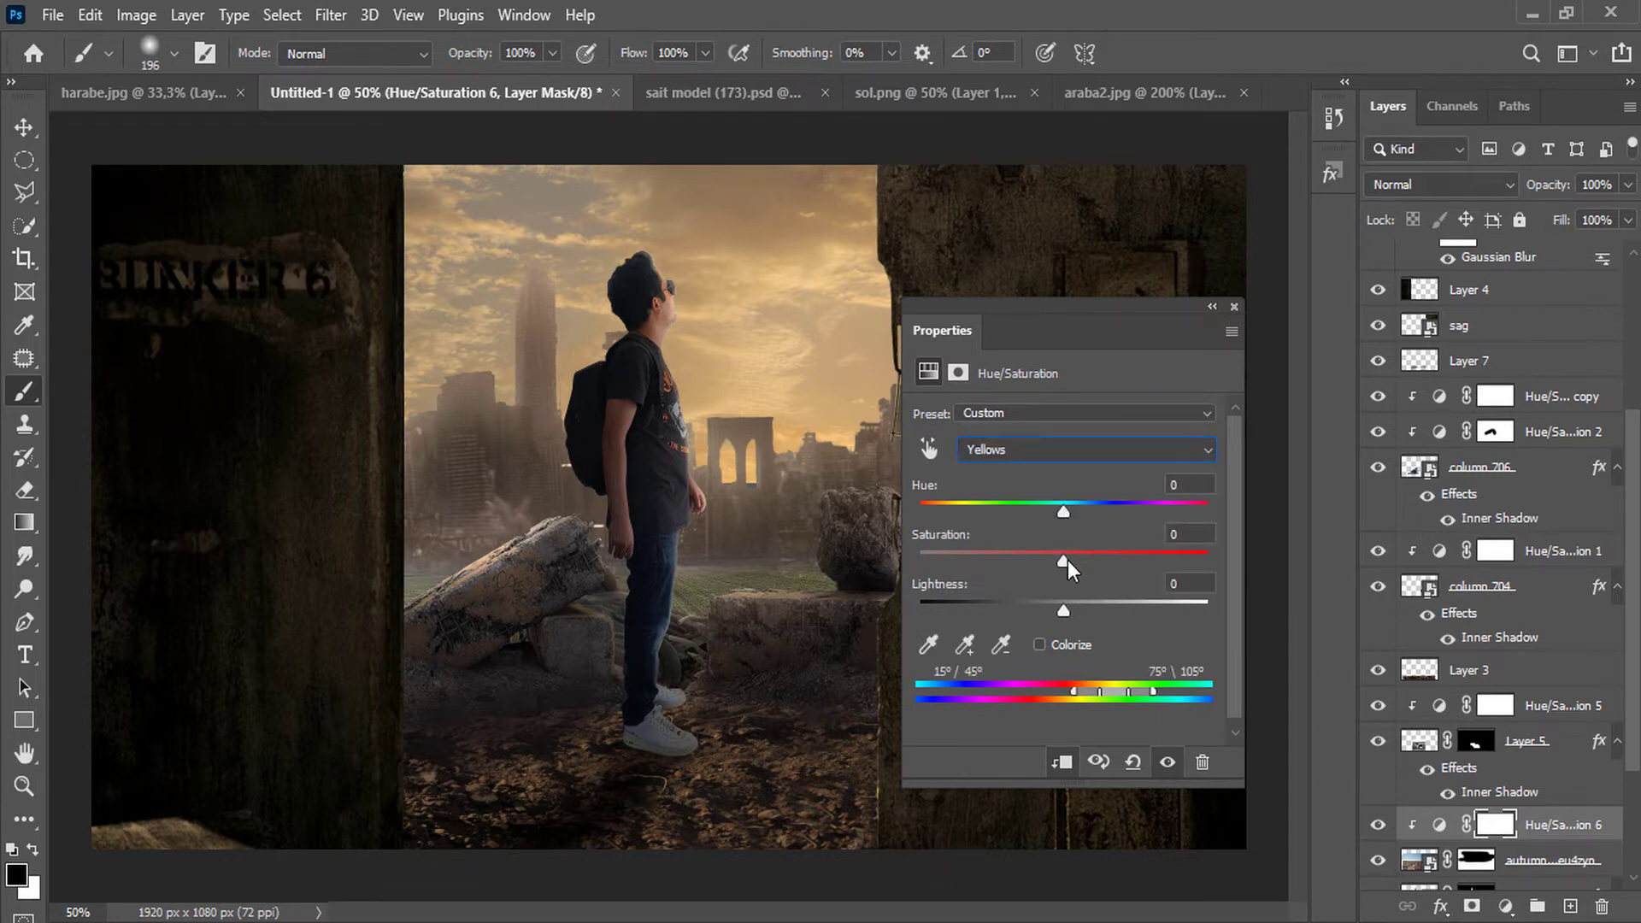
pyautogui.moveTo(1067, 559); pyautogui.dragTo(1125, 560)
pyautogui.moveTo(1060, 614); pyautogui.dragTo(1098, 615)
pyautogui.moveTo(1126, 560); pyautogui.dragTo(981, 566)
pyautogui.click(1211, 308)
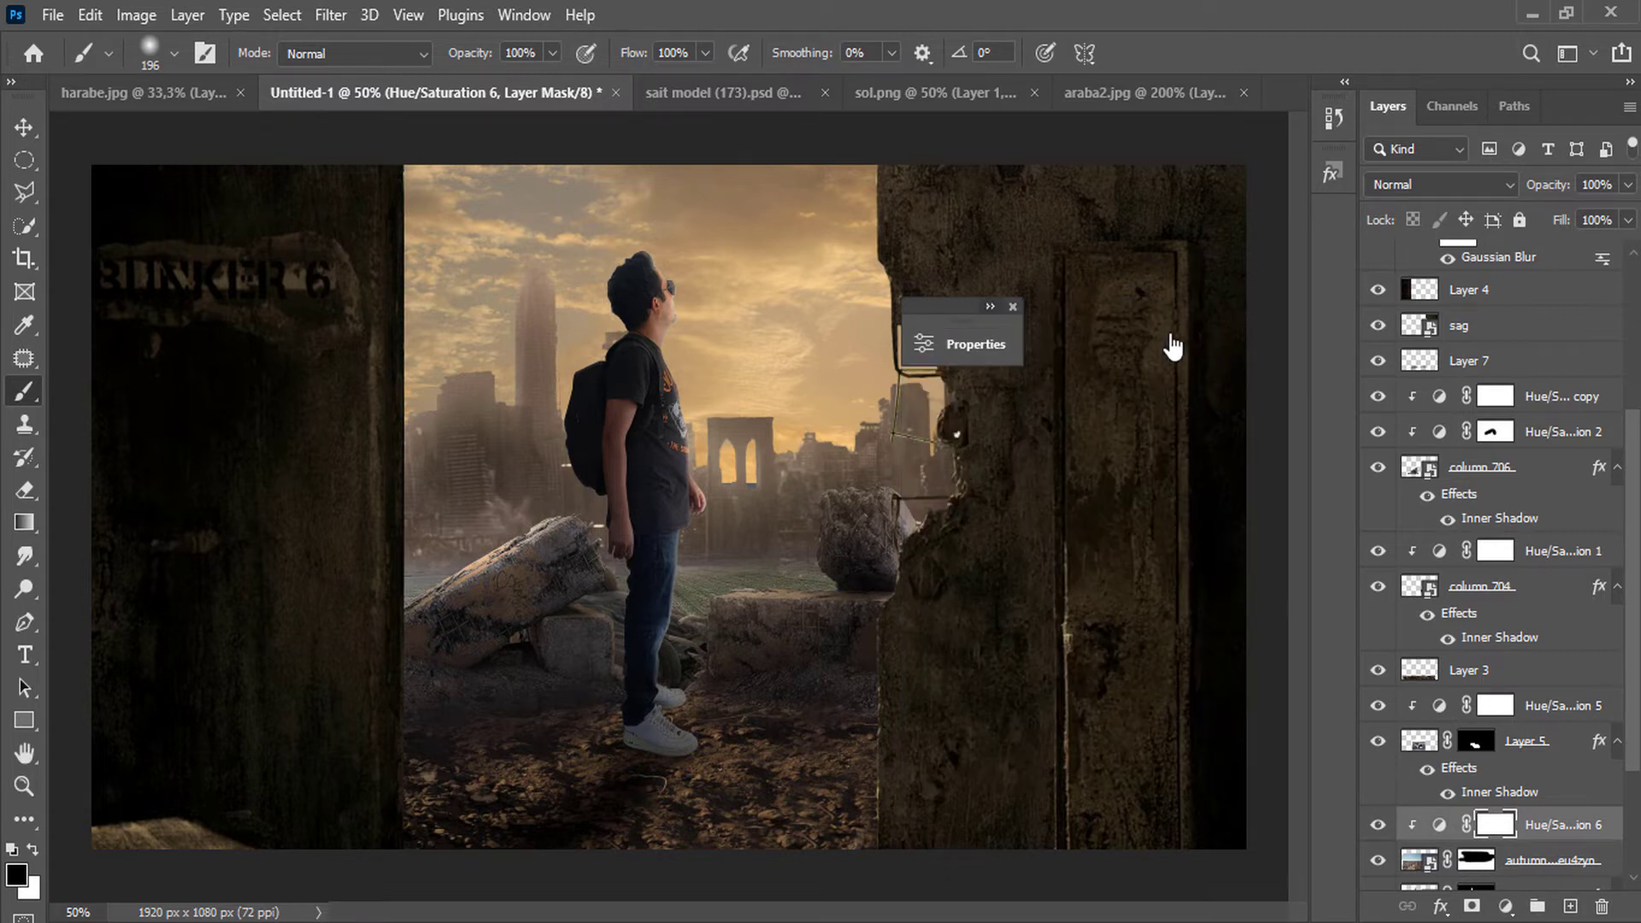
# Add a Curves adjustment above Hue/Saturation 6 and clip it to the autumn landscape, keeping the composite's center in view.
pyautogui.click(1504, 909)
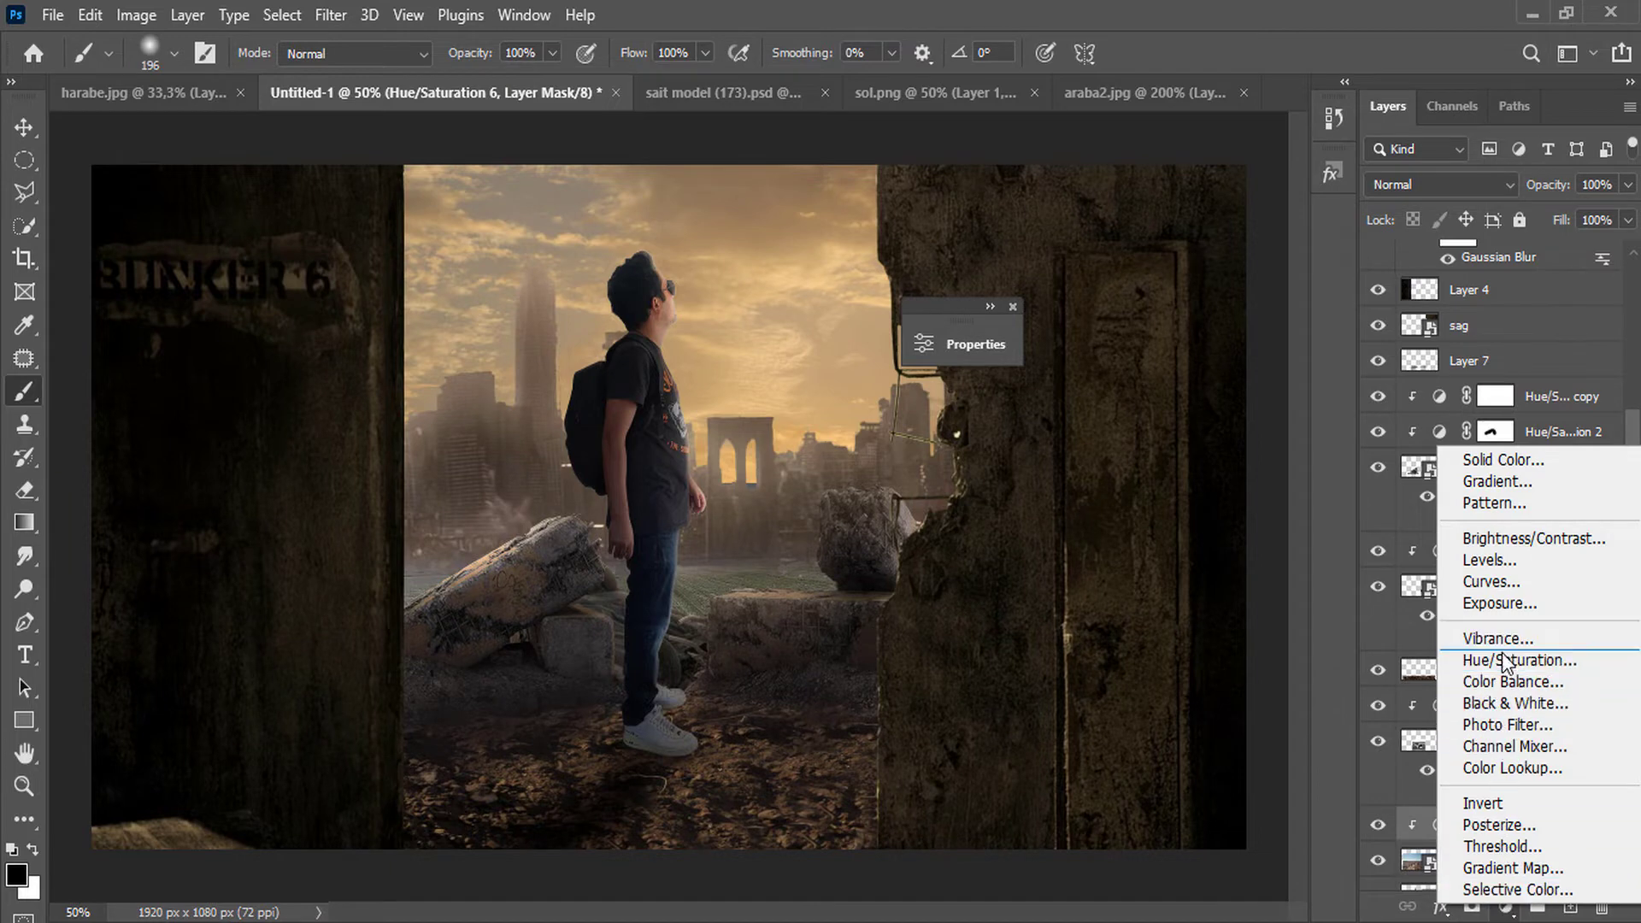
pyautogui.click(1509, 581)
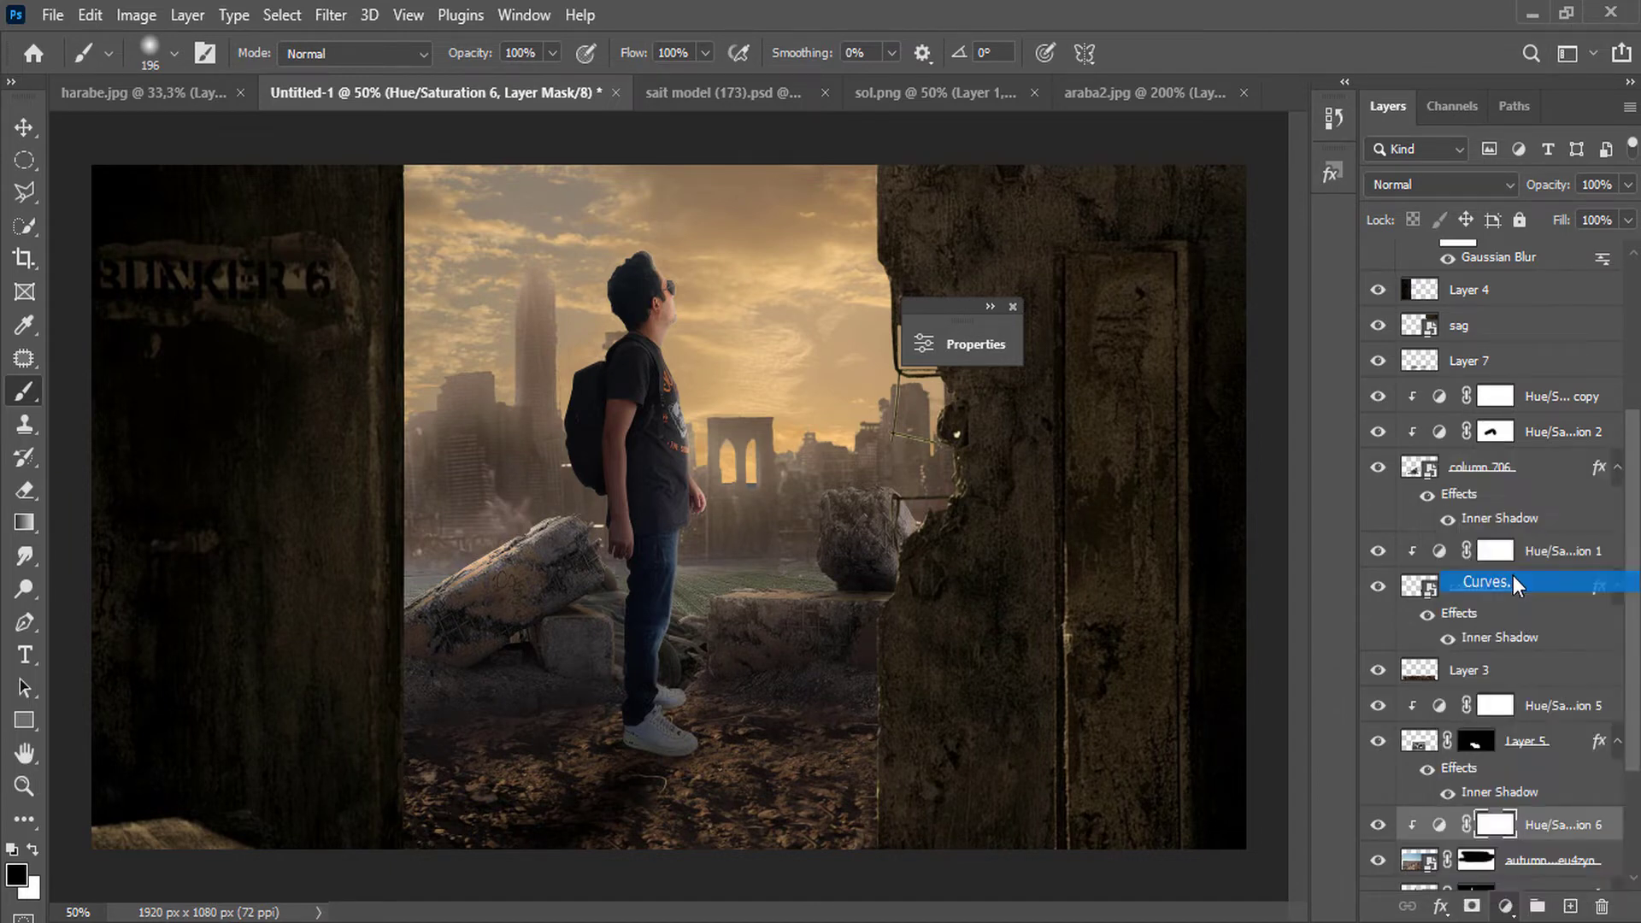
pyautogui.rightClick(1546, 824)
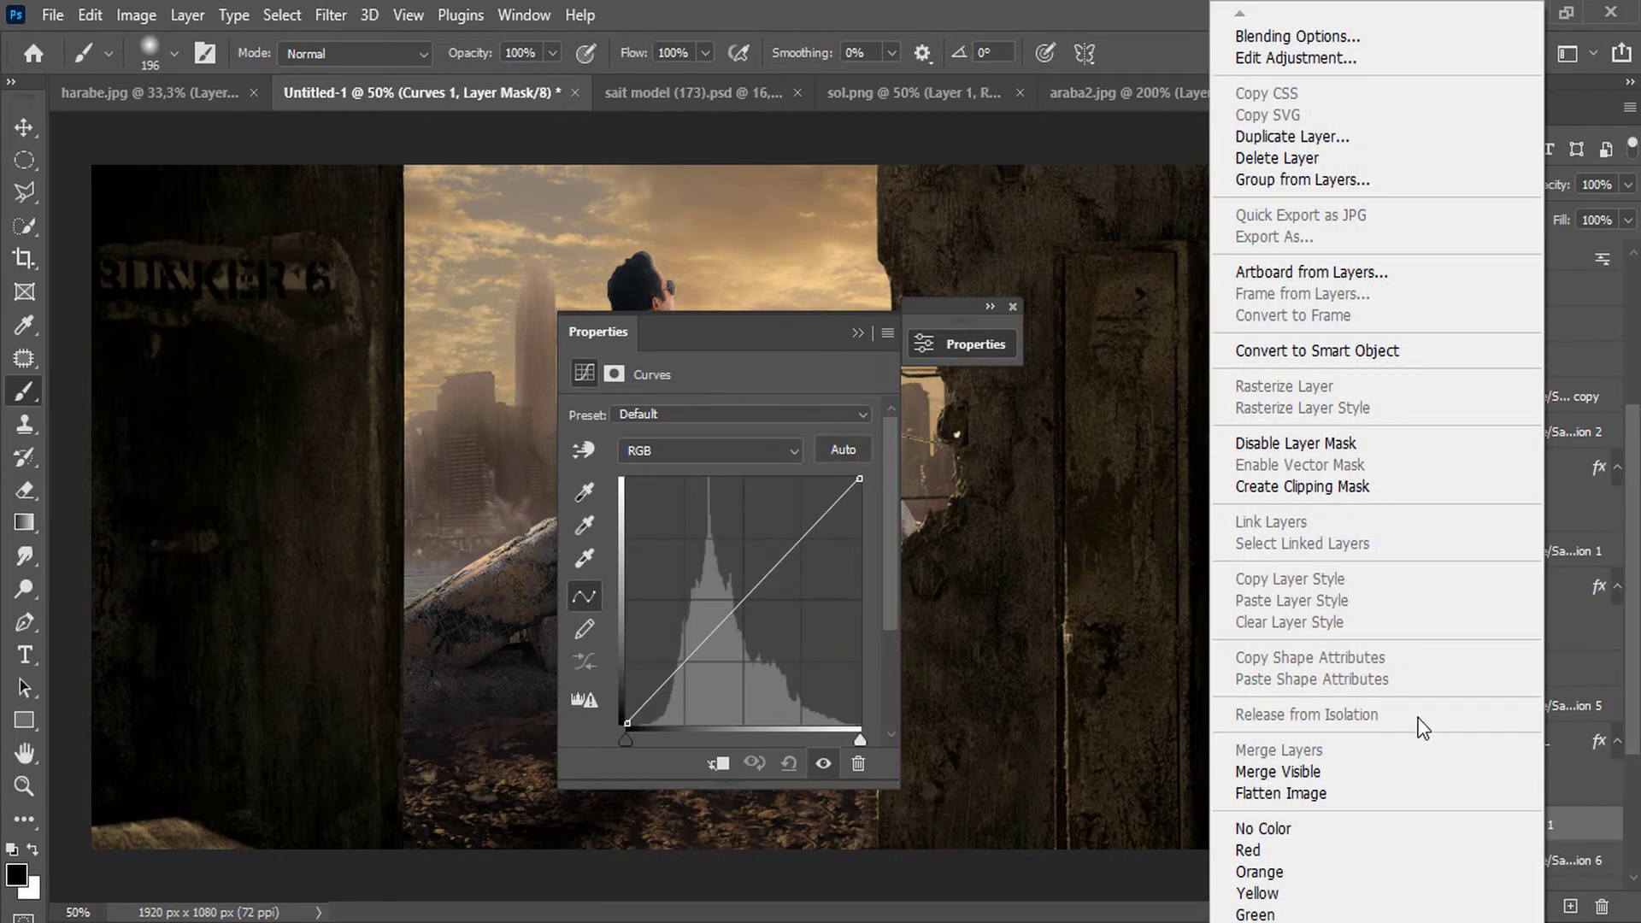
pyautogui.click(1388, 487)
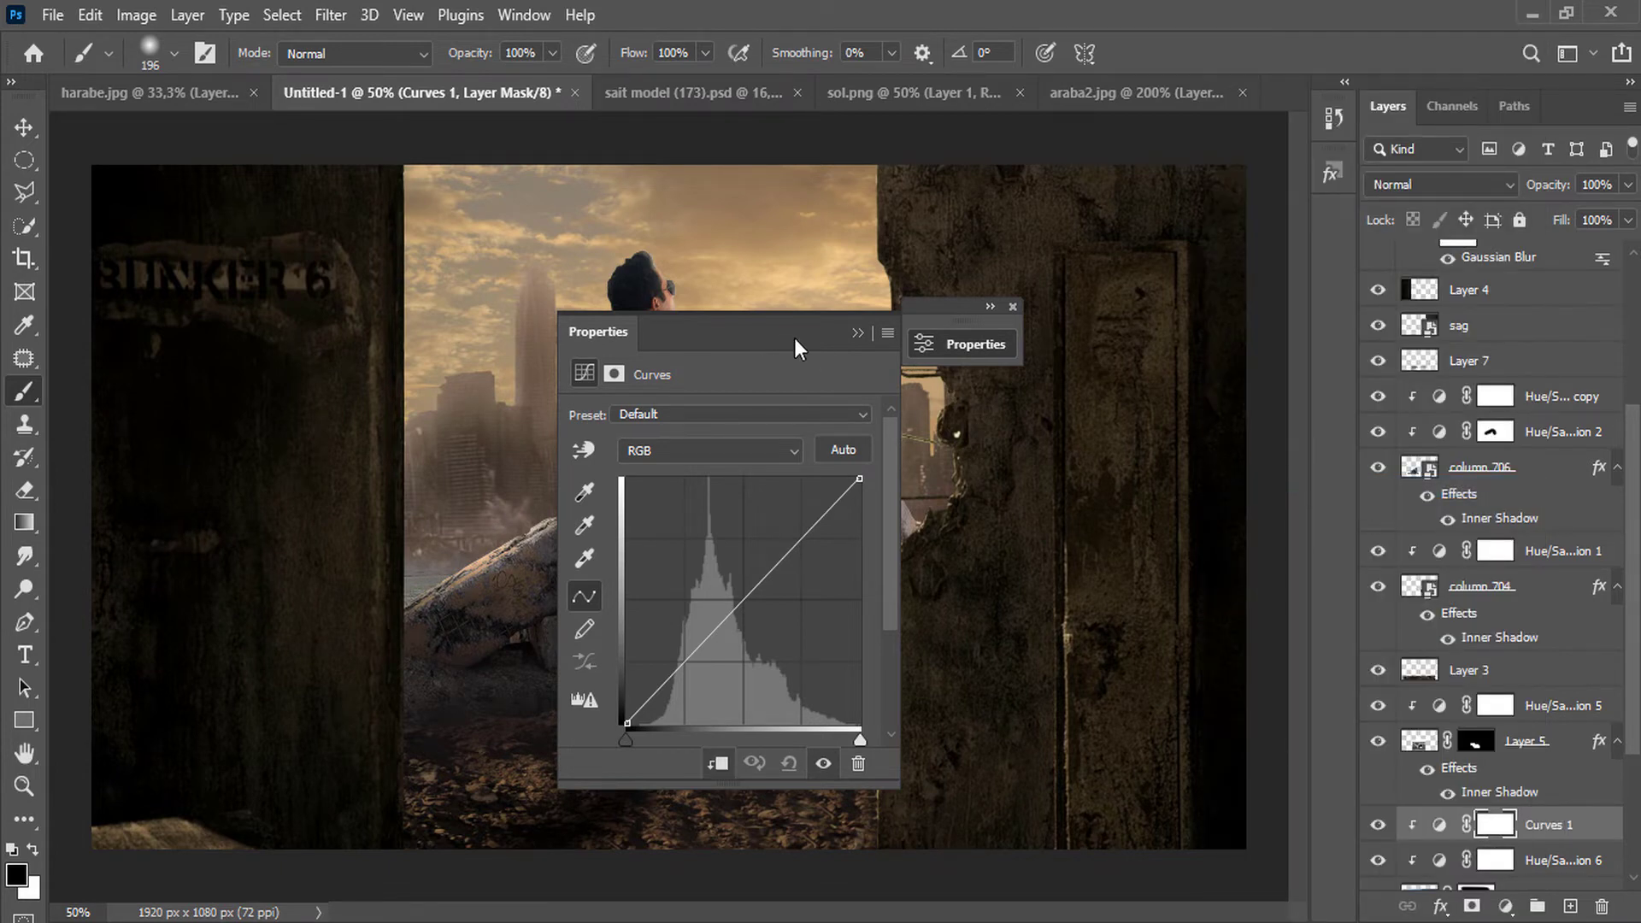
pyautogui.moveTo(795, 346); pyautogui.dragTo(1089, 347)
# Raise the midtones of the field's Red curve and adjust its Blue curve at the midtones.
pyautogui.click(1086, 455)
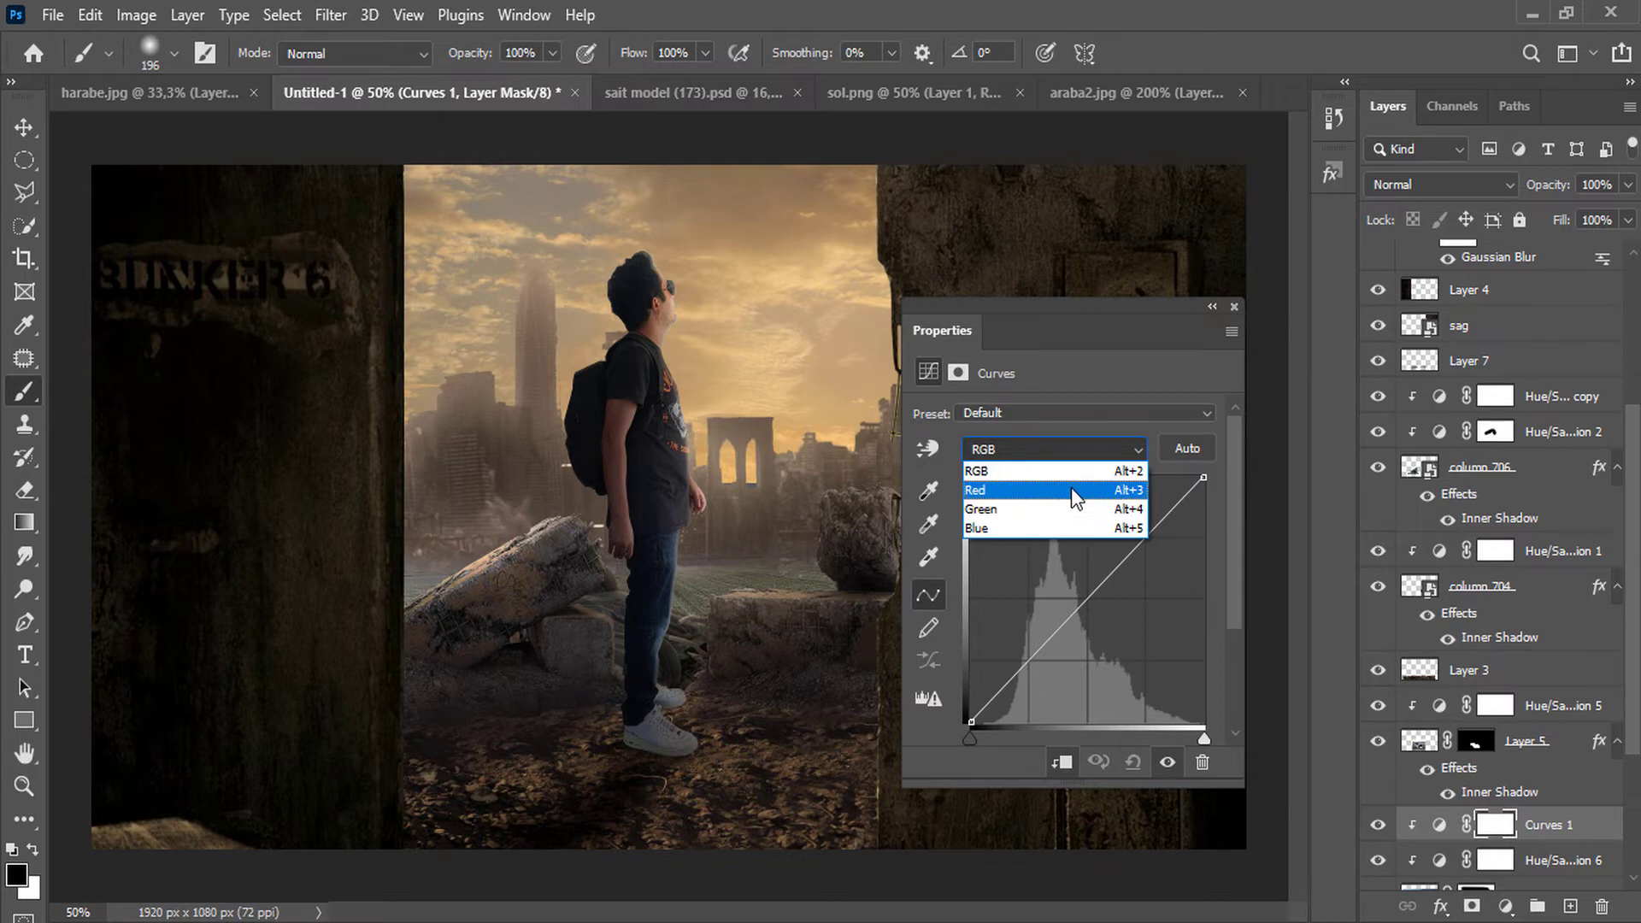
pyautogui.click(1070, 489)
pyautogui.click(1075, 604)
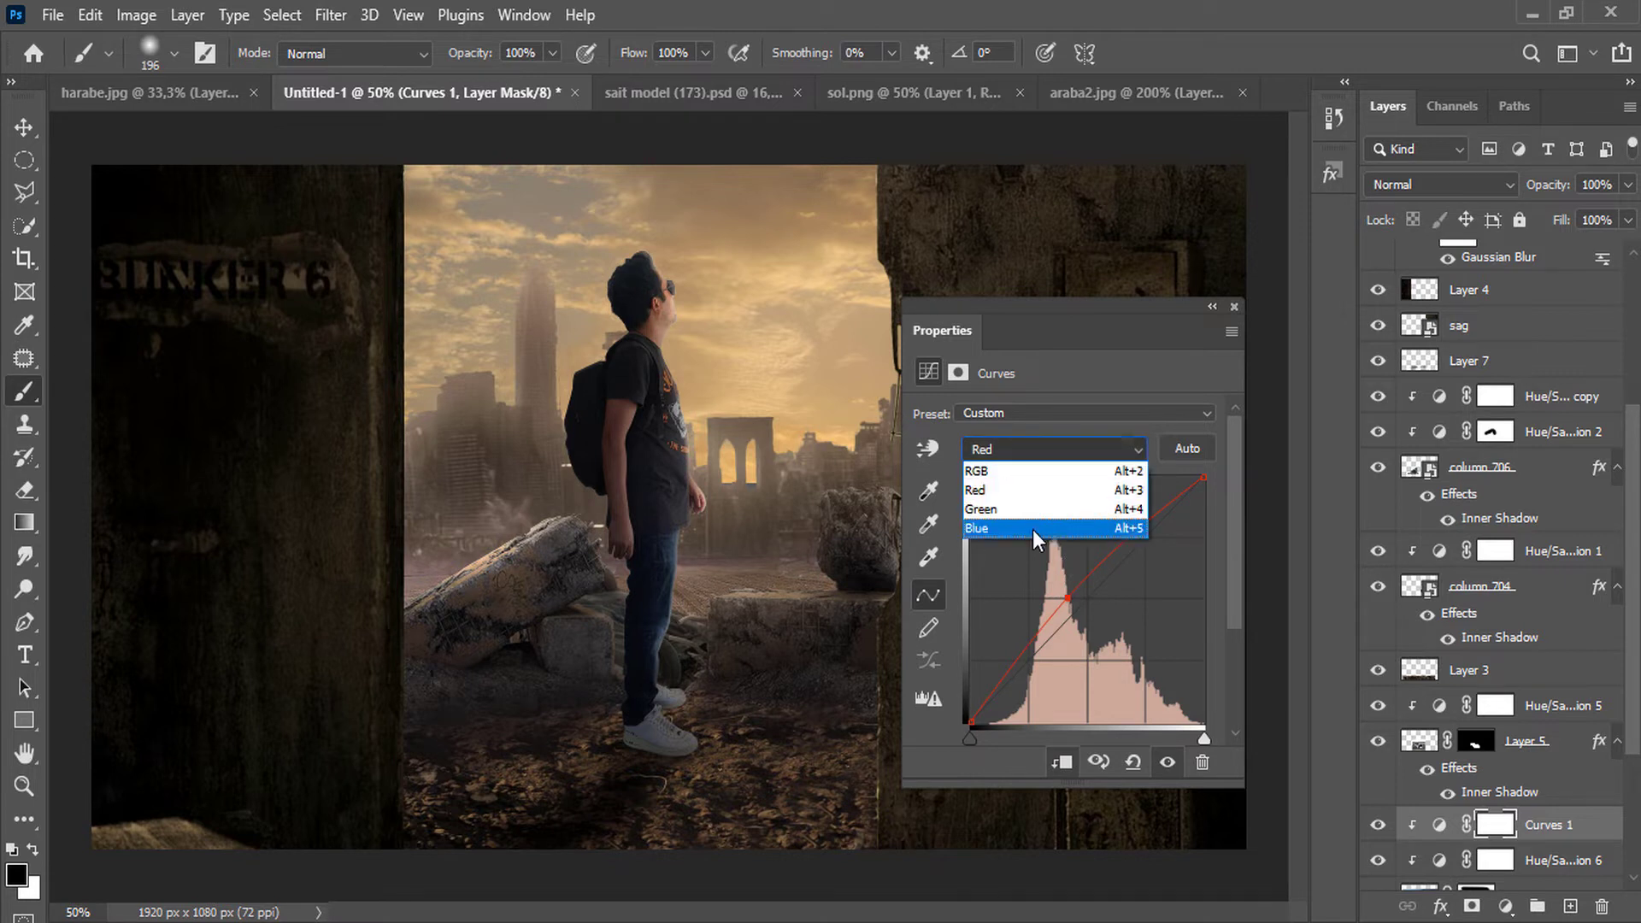
pyautogui.click(1032, 530)
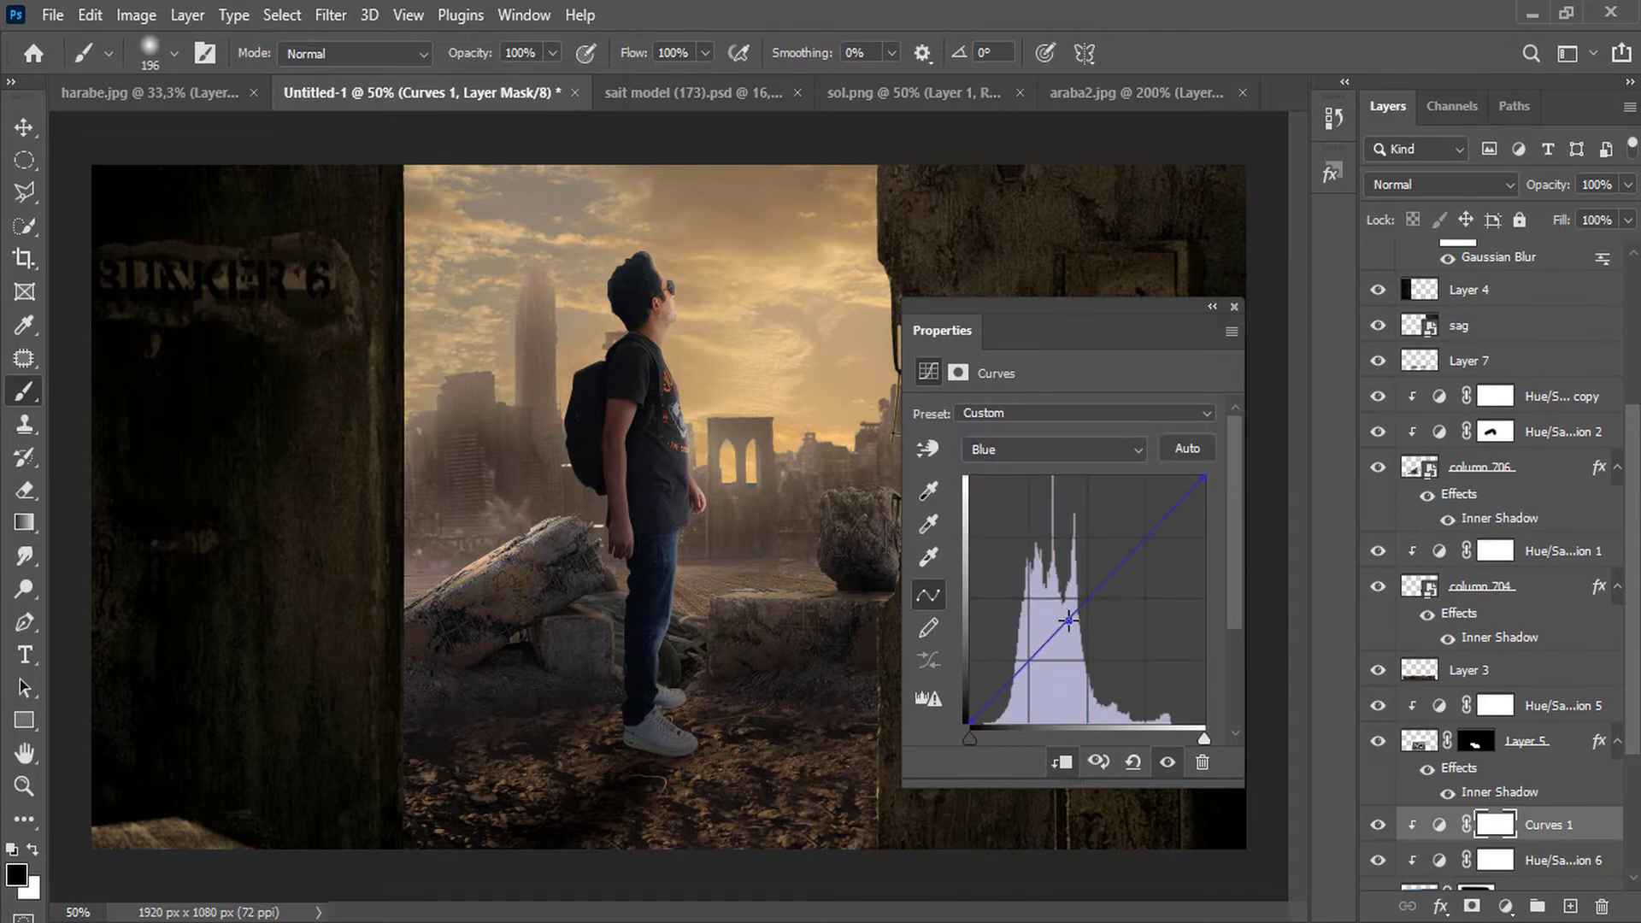
pyautogui.click(1234, 307)
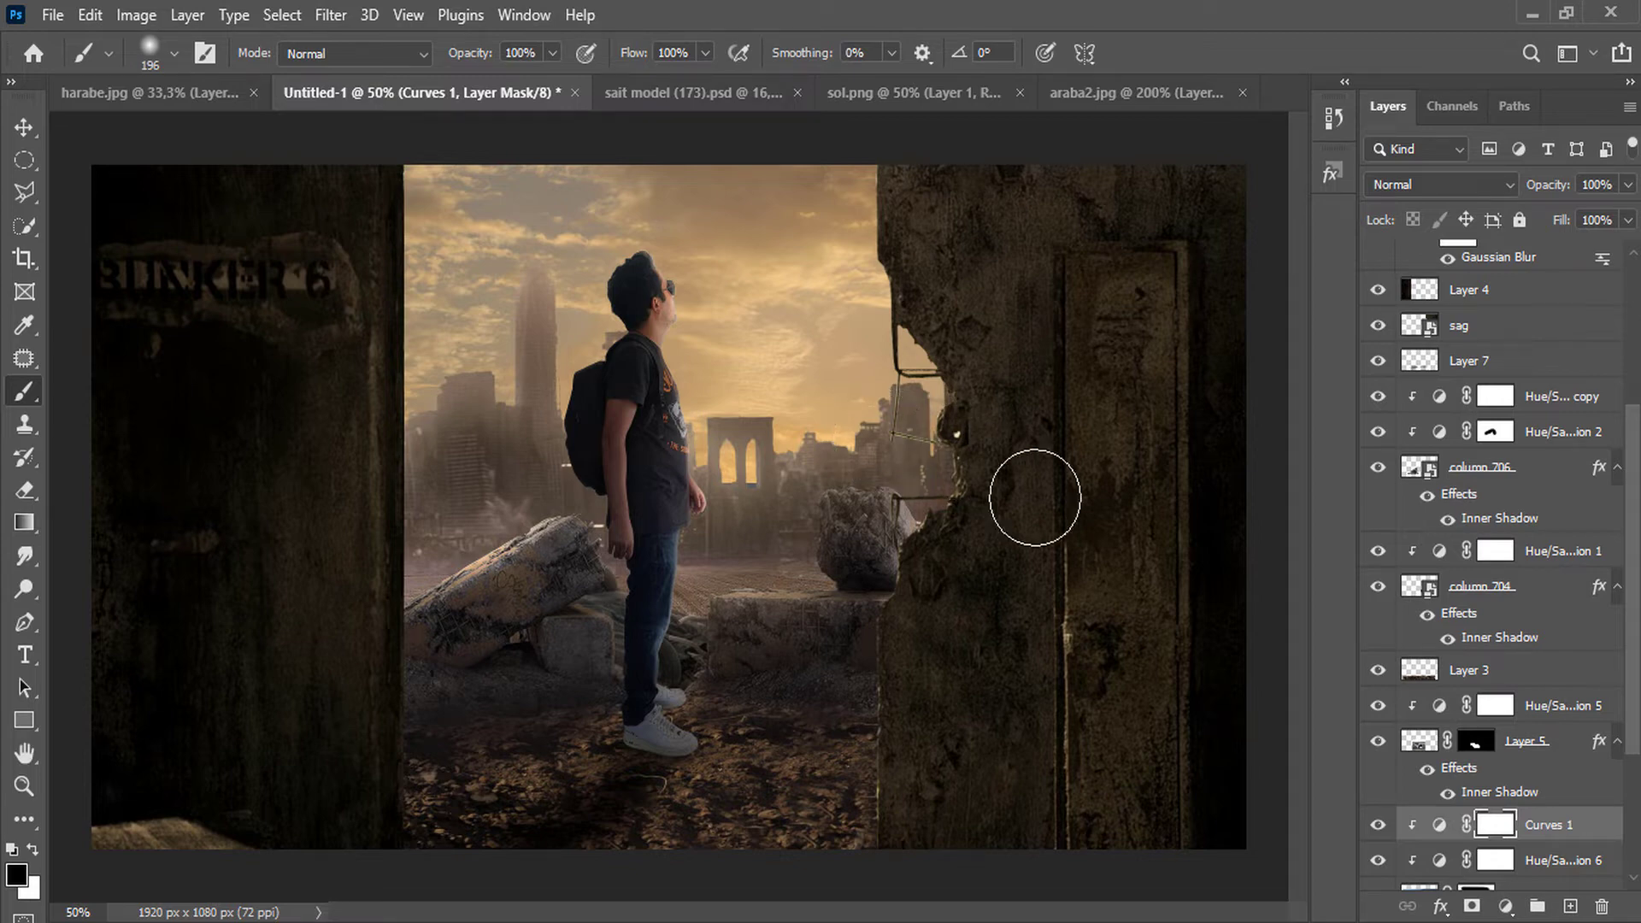
# Scale down the placed power-lines image and position its pole above the rubble between the man and the broken wall.
pyautogui.moveTo(569, 493); pyautogui.dragTo(336, 488)
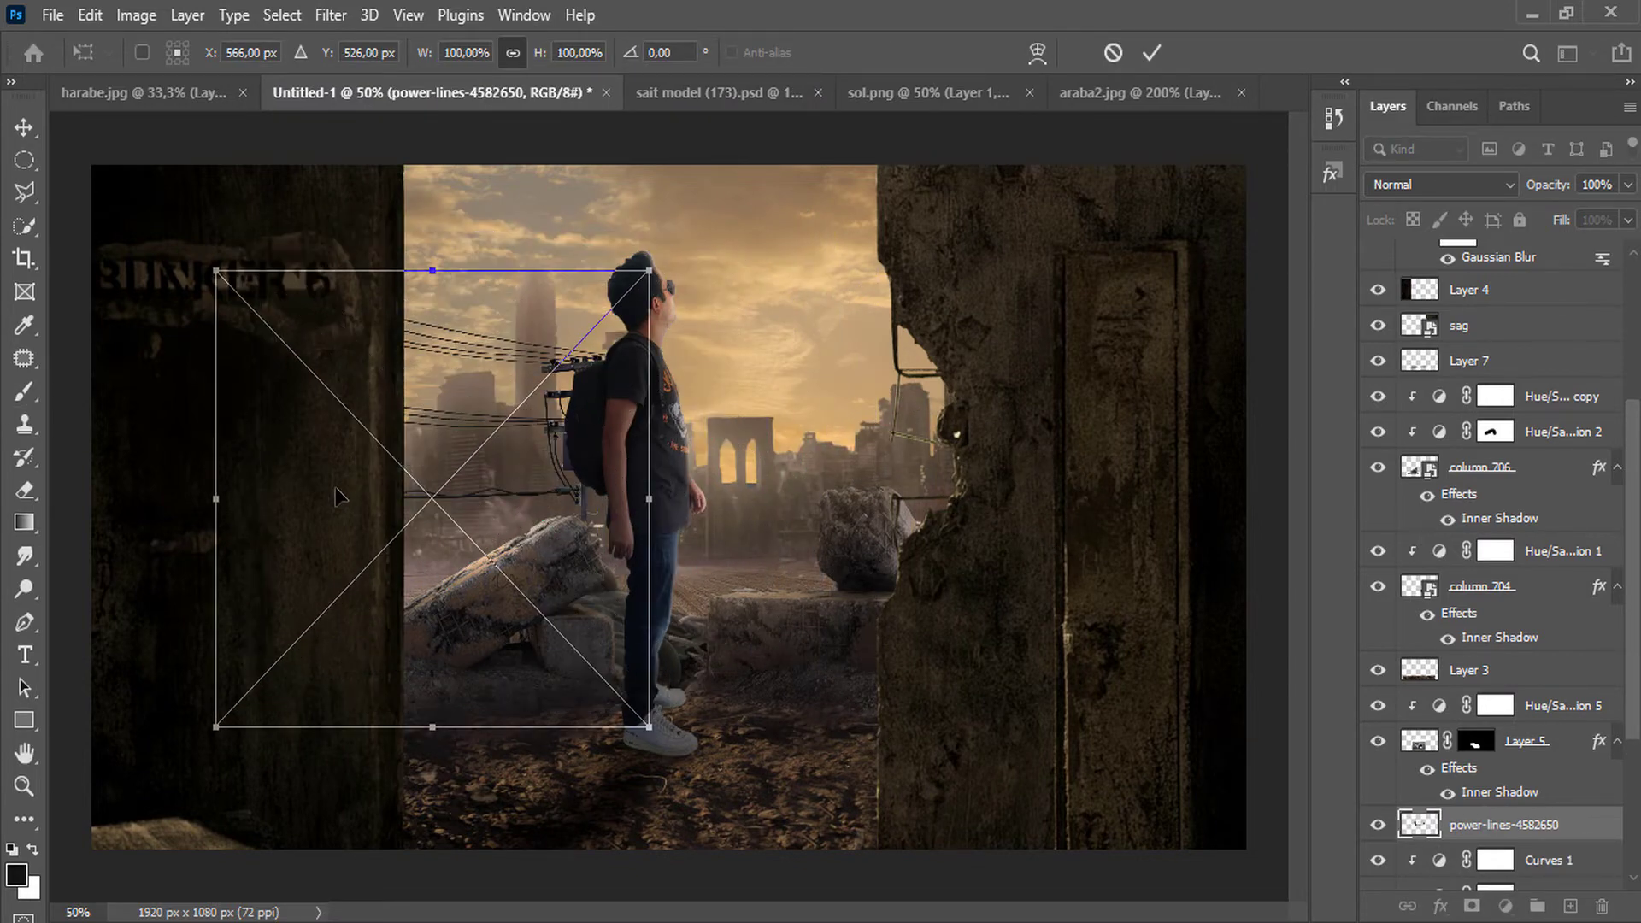
pyautogui.moveTo(643, 270); pyautogui.dragTo(512, 427)
pyautogui.moveTo(446, 539); pyautogui.dragTo(543, 353)
pyautogui.moveTo(640, 255); pyautogui.dragTo(1135, 189)
pyautogui.moveTo(808, 304); pyautogui.dragTo(867, 393)
pyautogui.moveTo(400, 782); pyautogui.dragTo(733, 423)
pyautogui.moveTo(827, 373); pyautogui.dragTo(733, 528)
pyautogui.click(1151, 53)
pyautogui.press('b')
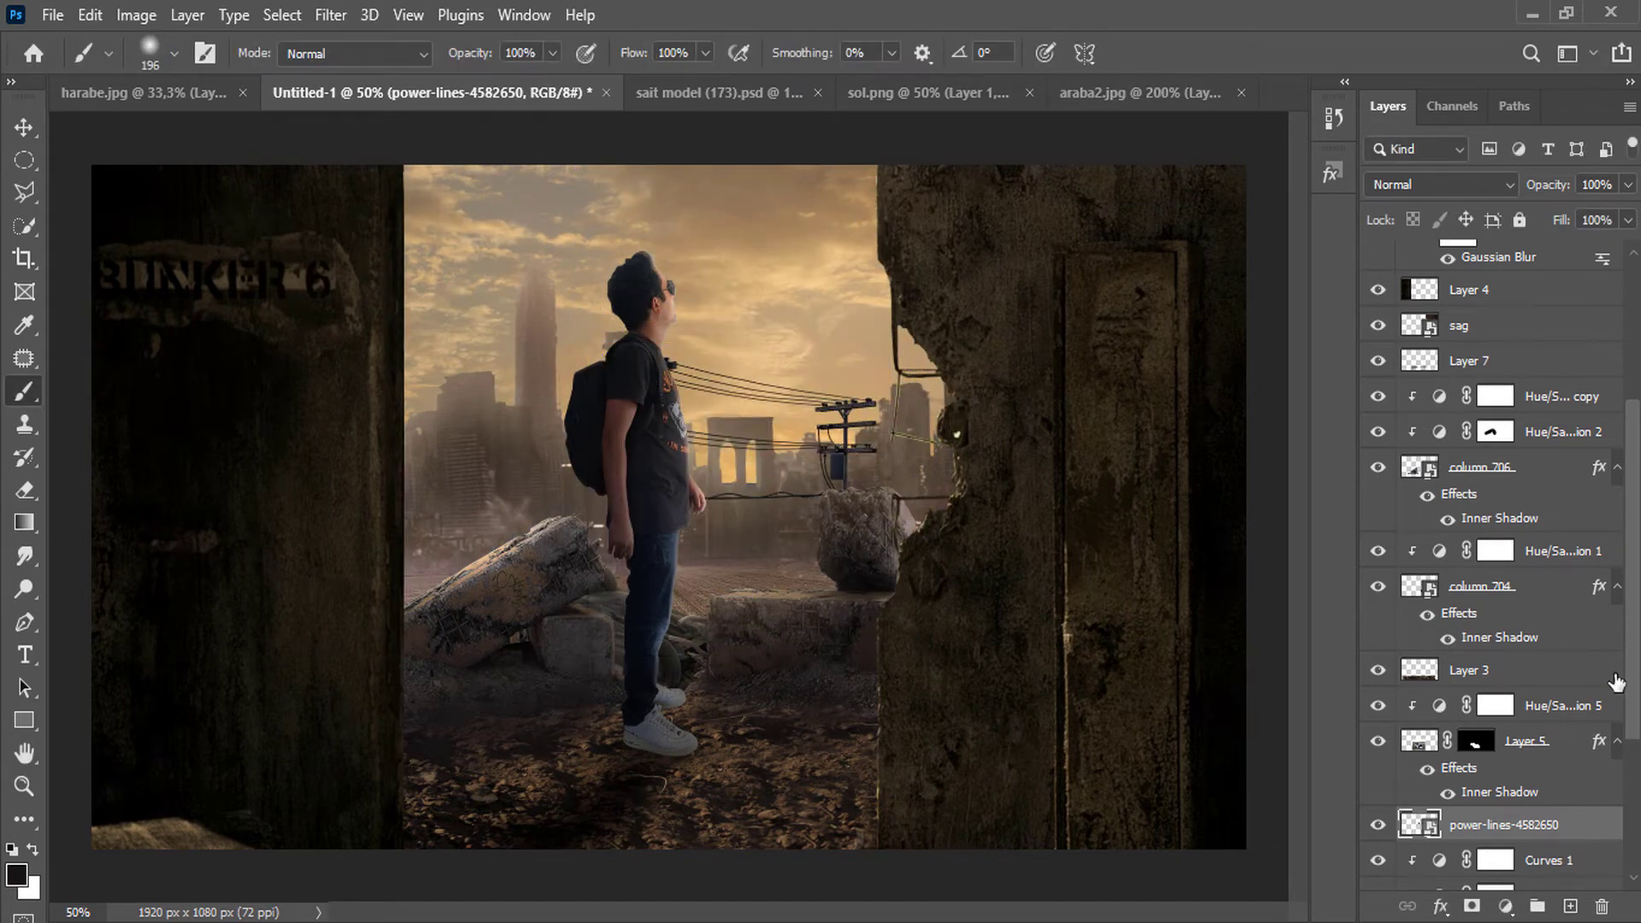
# Add a Curves adjustment above the power-lines layer and clip it to that layer.
pyautogui.click(1506, 906)
pyautogui.click(1547, 577)
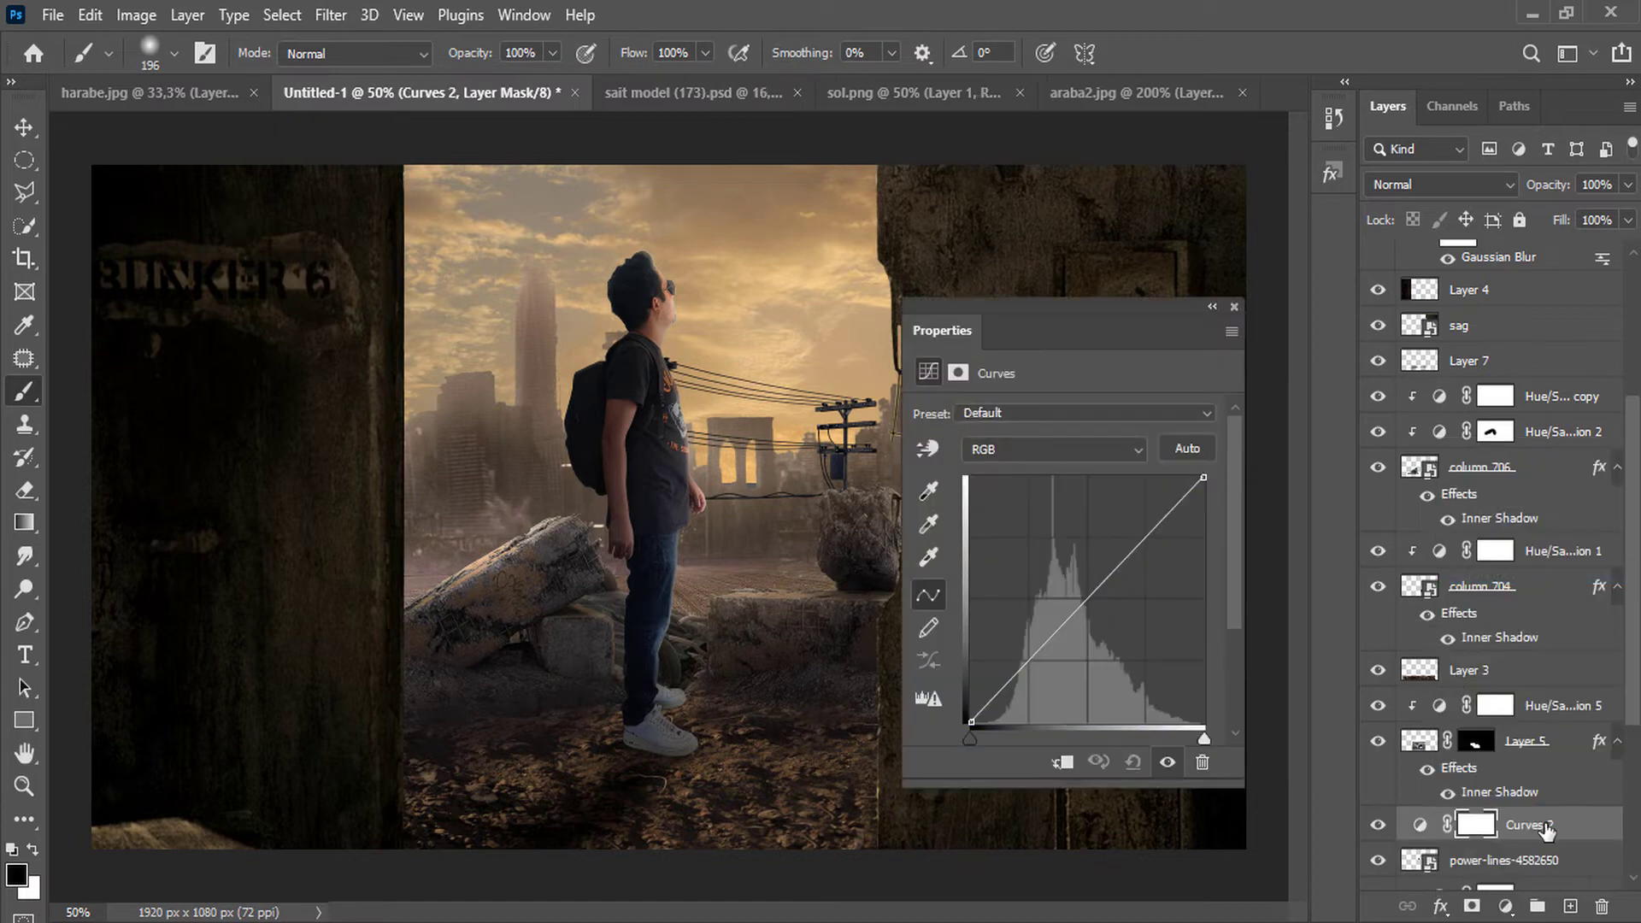
pyautogui.rightClick(1547, 828)
pyautogui.click(1367, 502)
# Lift the midtones of the power lines' RGB and Red curves and slightly adjust the Blue curve's midtones.
pyautogui.moveTo(1076, 612); pyautogui.dragTo(1075, 585)
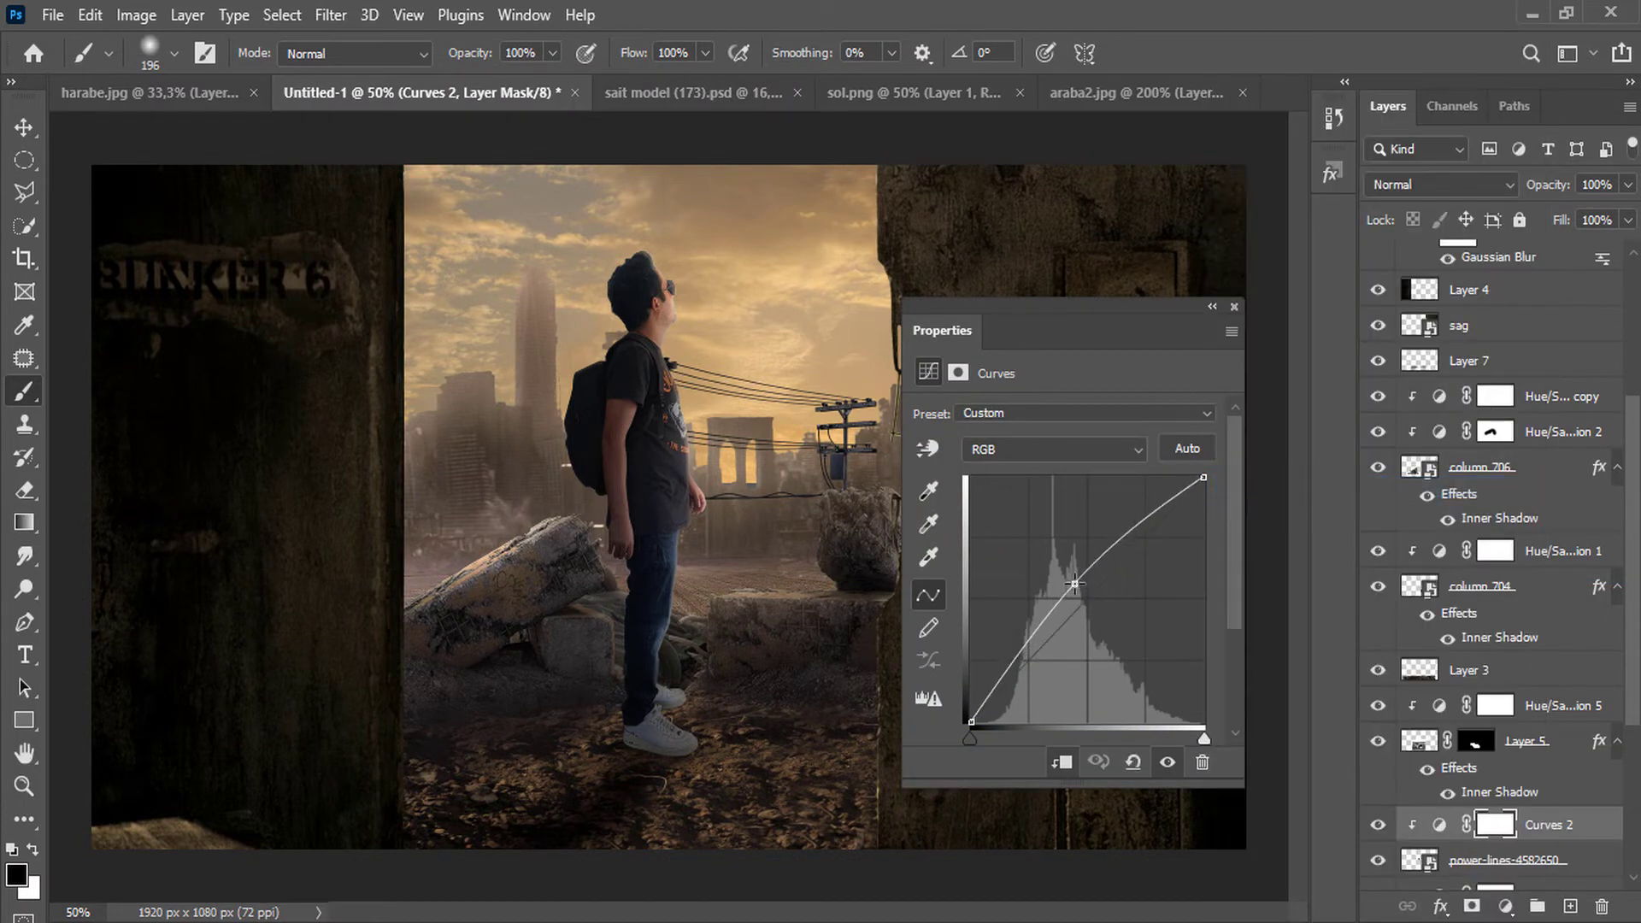
pyautogui.click(1068, 453)
pyautogui.click(1064, 475)
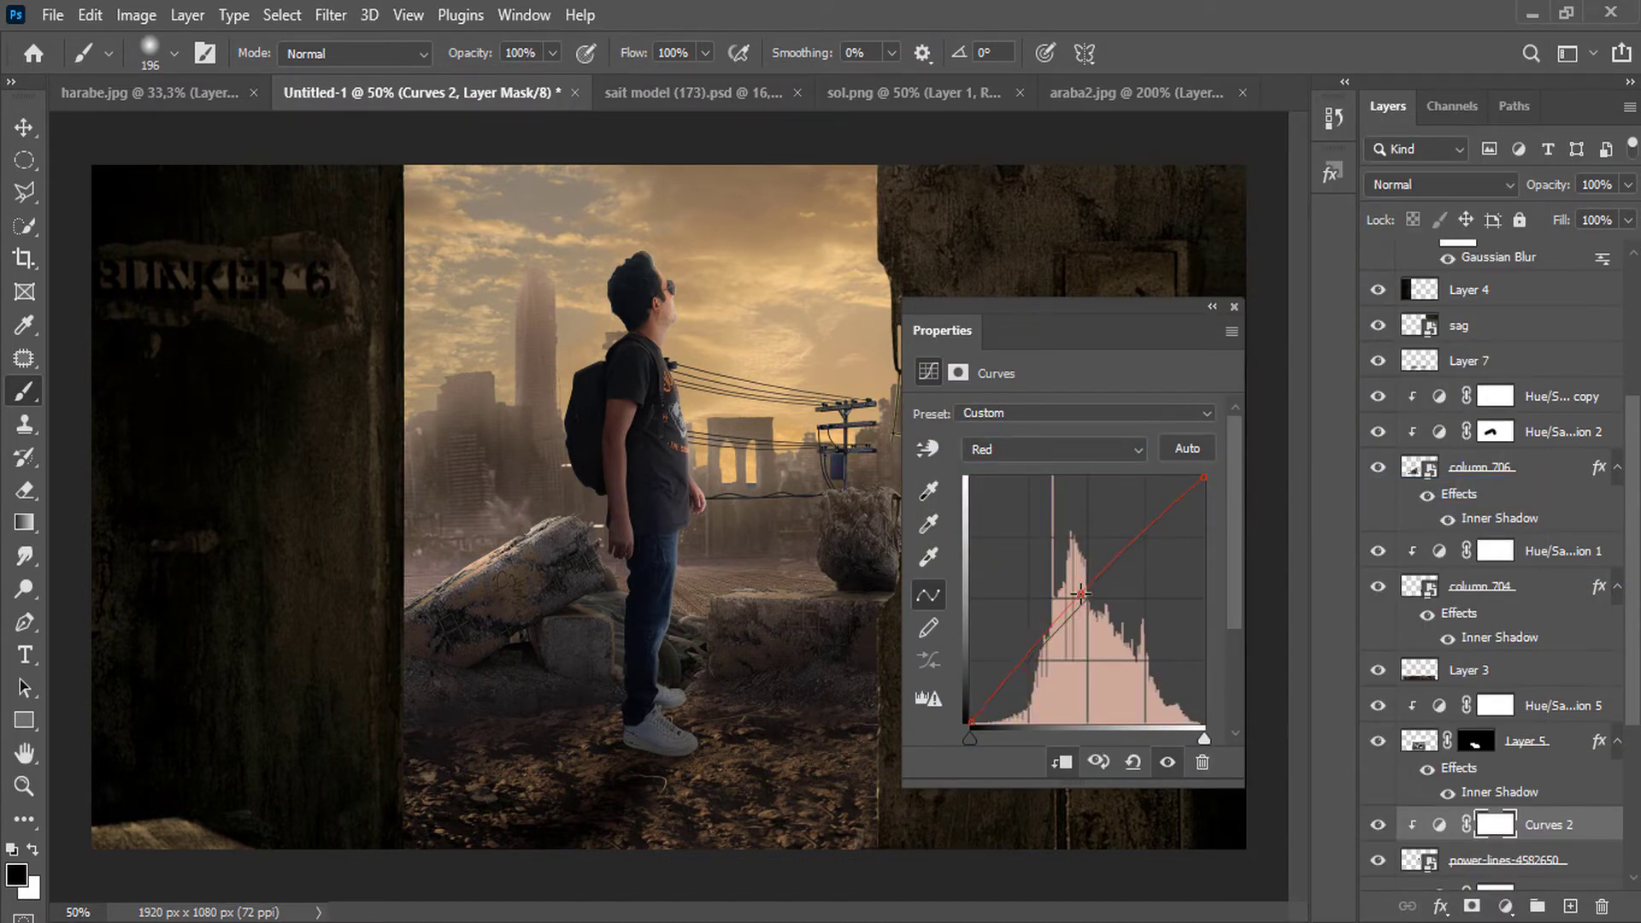
pyautogui.click(1100, 450)
pyautogui.click(1063, 516)
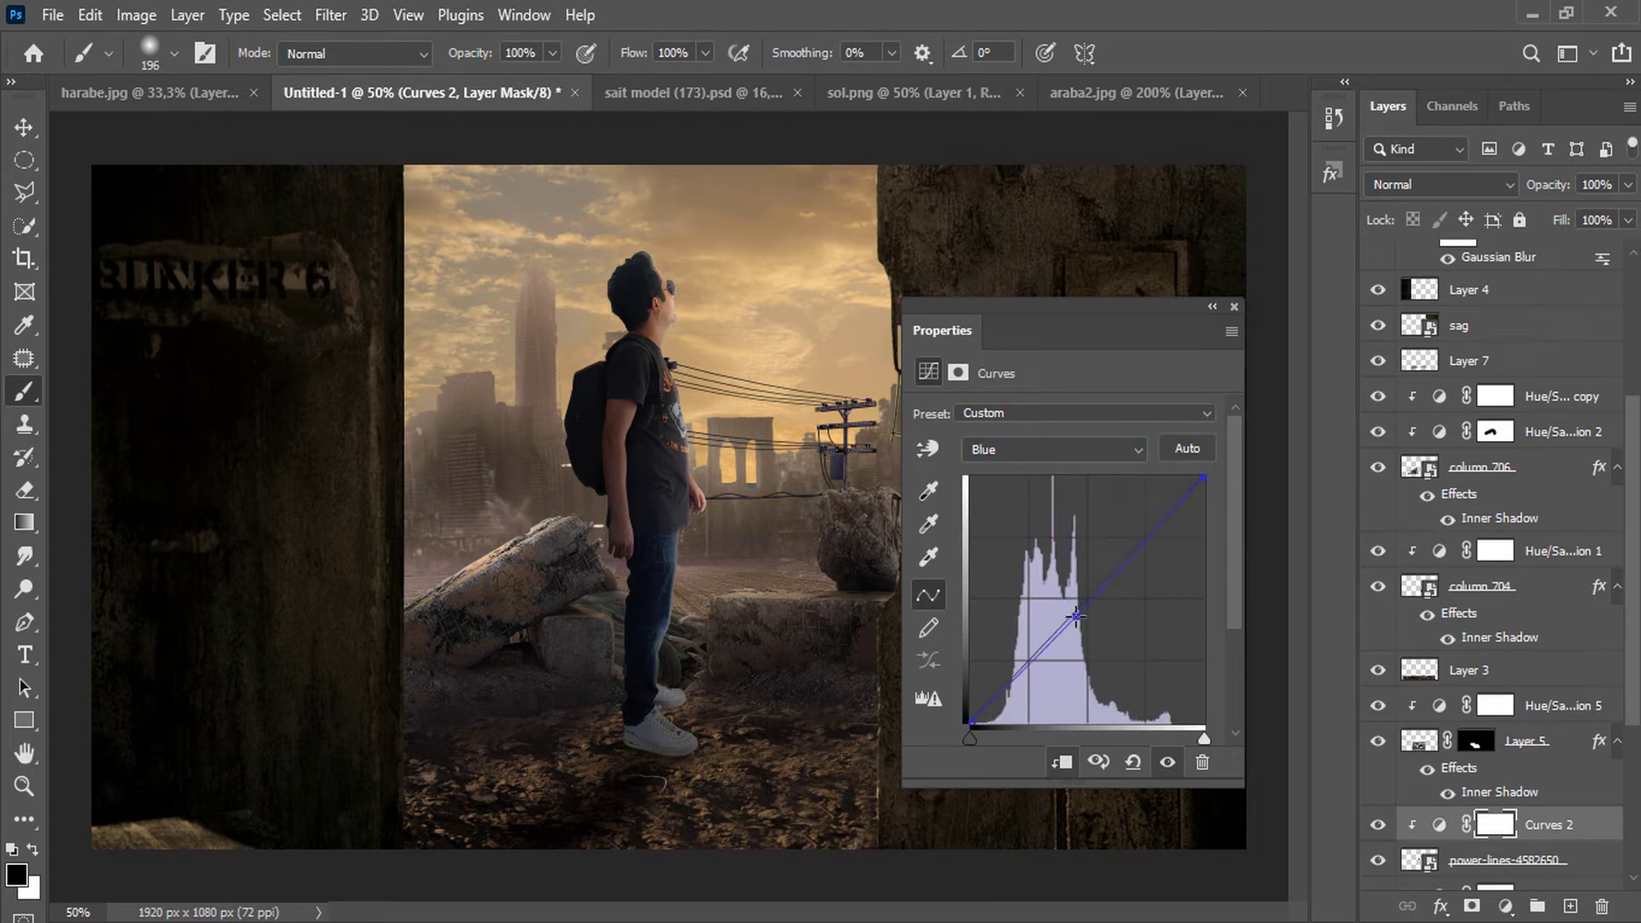
pyautogui.click(1212, 306)
# Group the power-lines layer with its Curves adjustment and duplicate the group.
pyautogui.scroll(-2, 1502, 777)
pyautogui.keyDown('shift'); pyautogui.click(1545, 791); pyautogui.keyUp('shift')
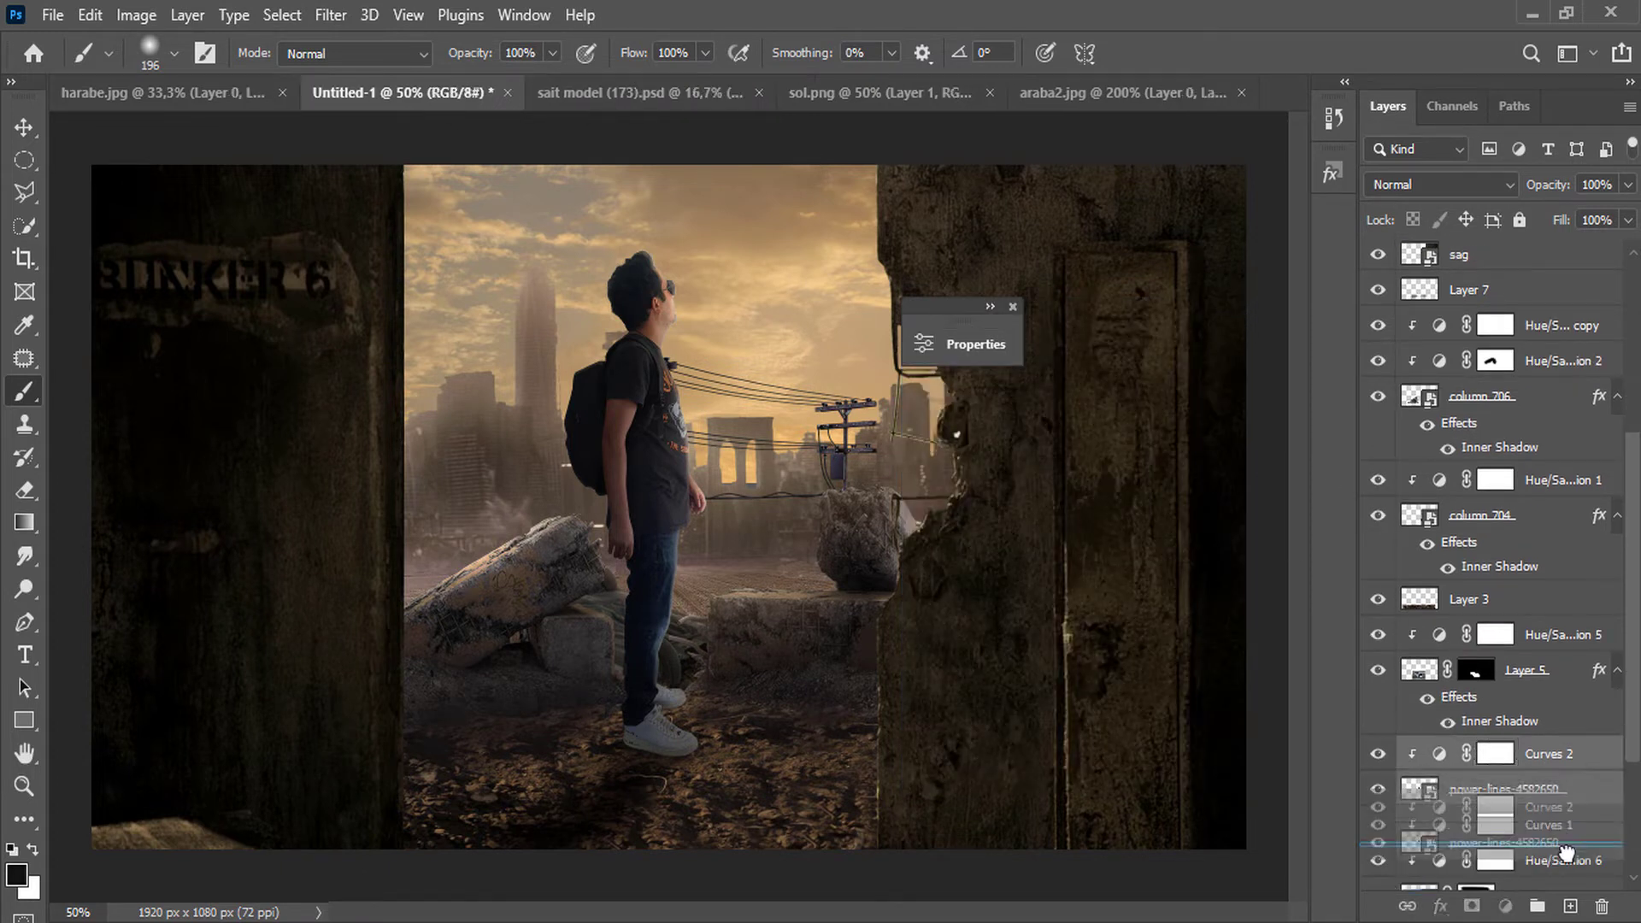
pyautogui.hotkey('ctrl', 'g')
pyautogui.hotkey('ctrl', 'j')
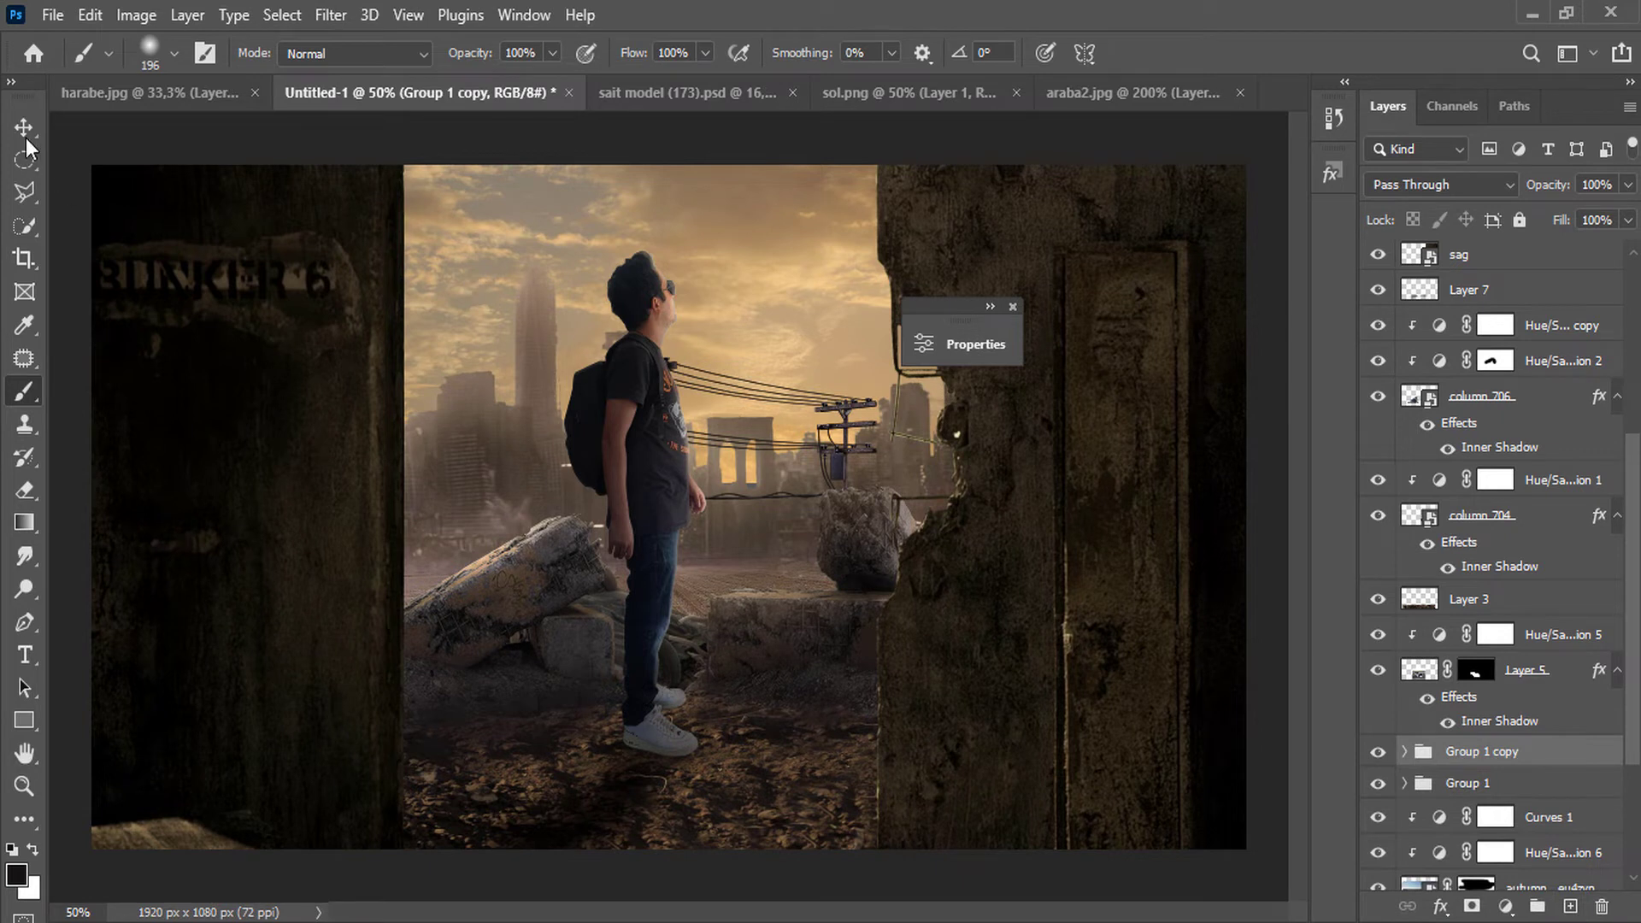
# Move the duplicated power-lines group behind the man toward the dark wall and resize it so its wires span the gap.
pyautogui.click(24, 129)
pyautogui.moveTo(726, 383)
pyautogui.mouseDown()
pyautogui.moveTo(484, 345)
pyautogui.moveTo(501, 357)
pyautogui.mouseUp()
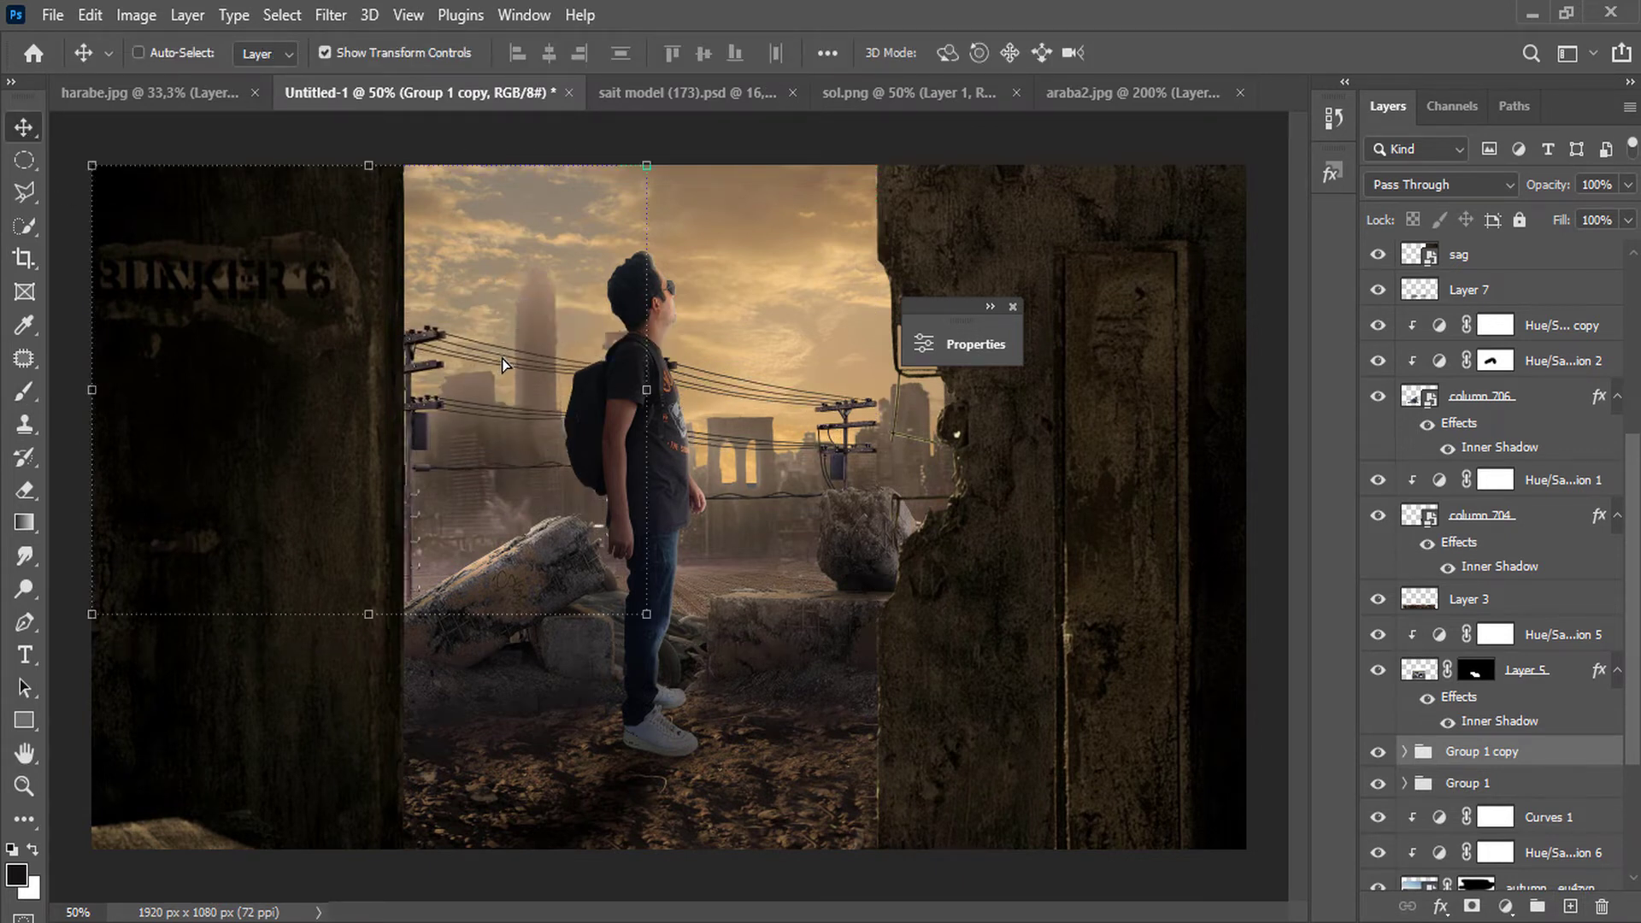
pyautogui.moveTo(655, 156); pyautogui.dragTo(716, 116)
pyautogui.moveTo(572, 359); pyautogui.dragTo(567, 333)
pyautogui.moveTo(637, 597); pyautogui.dragTo(657, 621)
pyautogui.moveTo(377, 295); pyautogui.dragTo(338, 257)
pyautogui.moveTo(486, 286); pyautogui.dragTo(475, 324)
pyautogui.click(1189, 63)
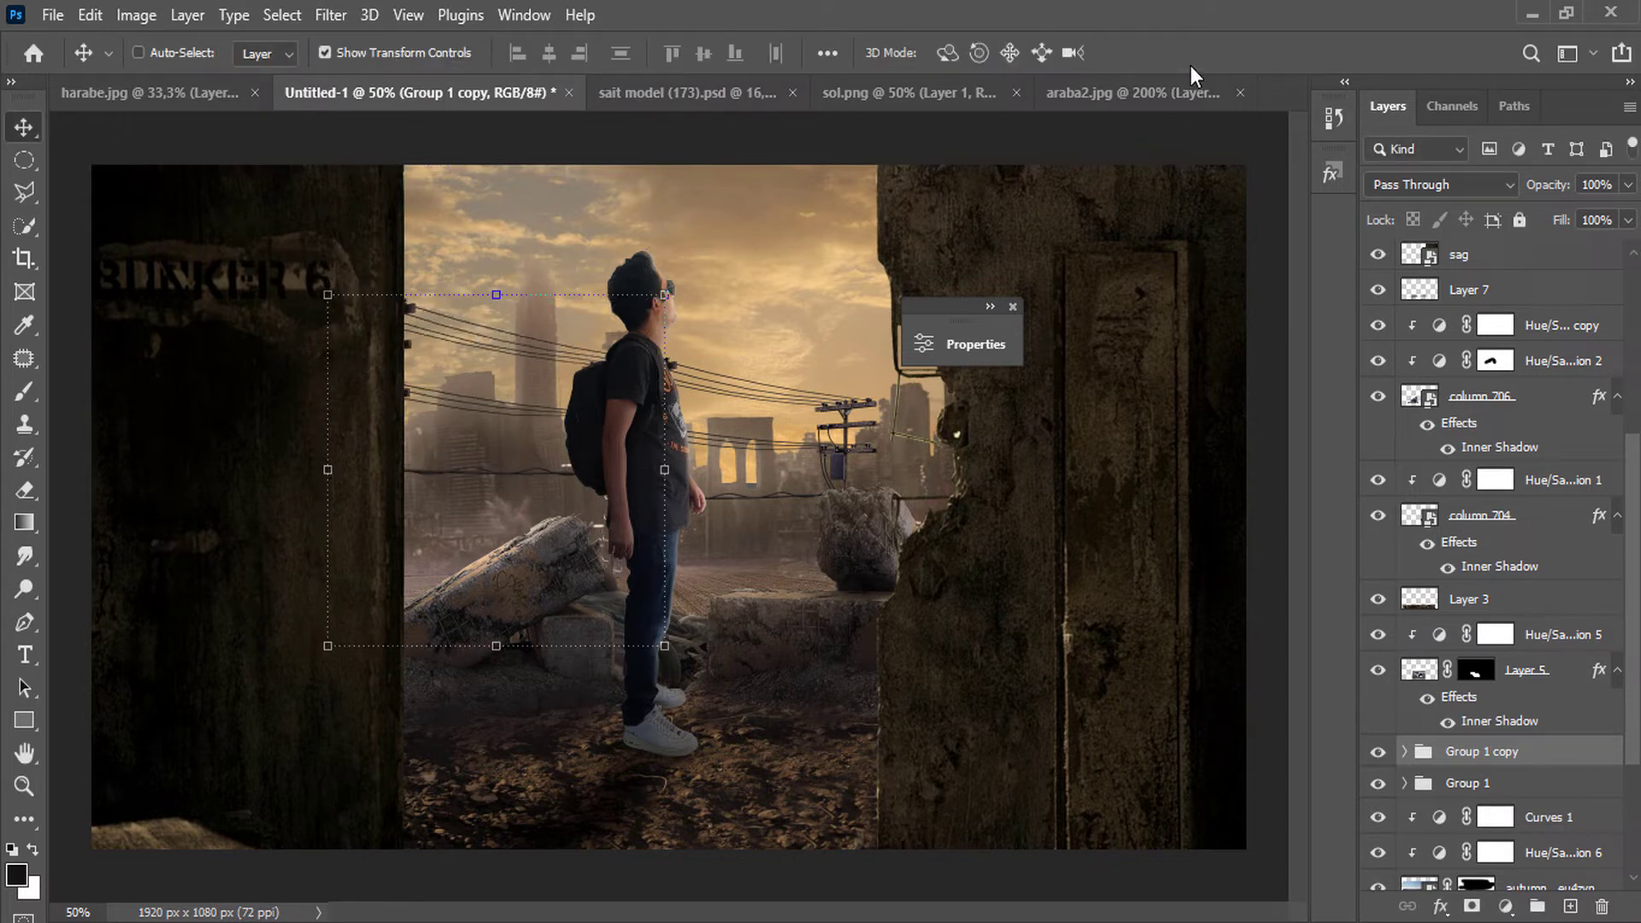
# Place the Dusk & Dawn Skies (238) layer below the sehir layer and mask out its lower edge with a 196 px soft black brush.
pyautogui.moveTo(1511, 750); pyautogui.dragTo(1530, 857)
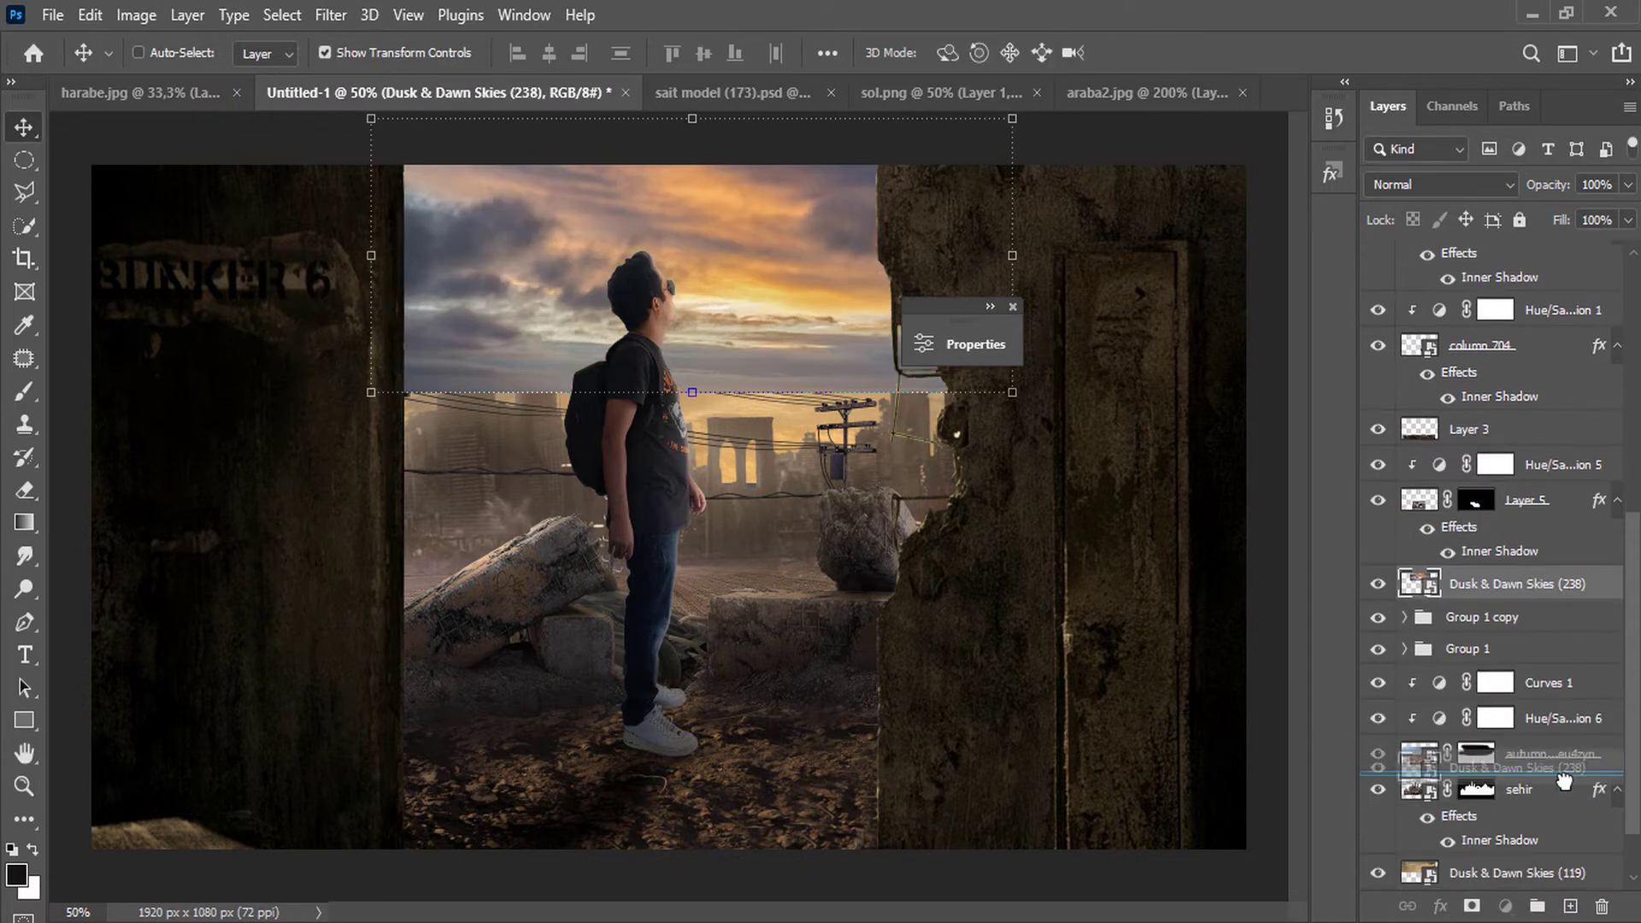
pyautogui.click(1471, 906)
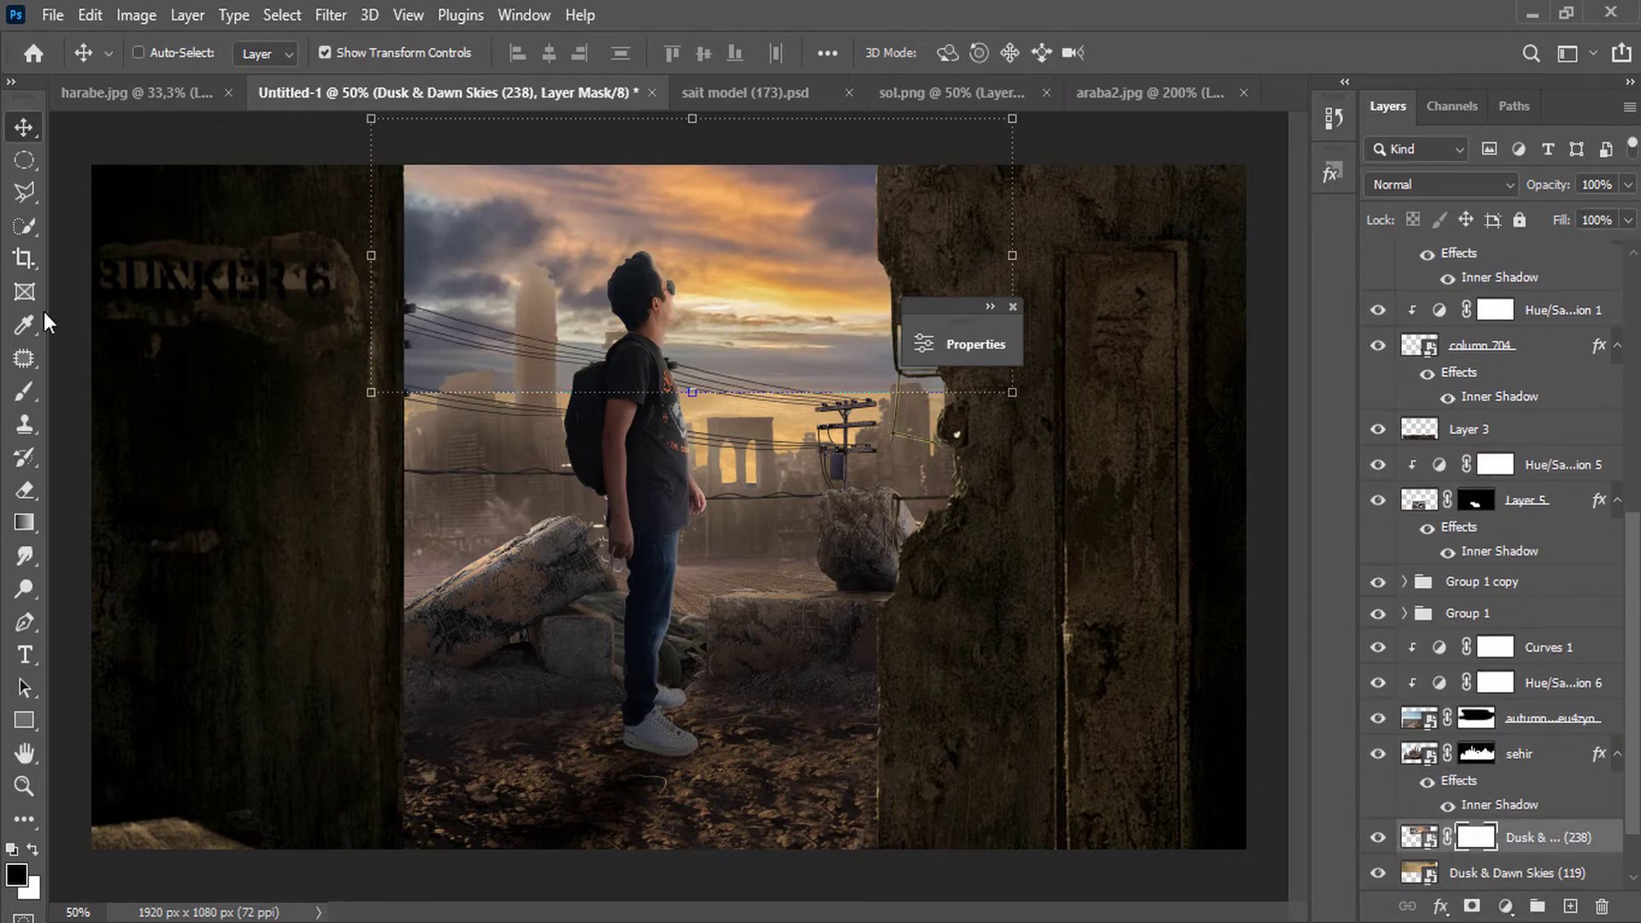
pyautogui.click(23, 391)
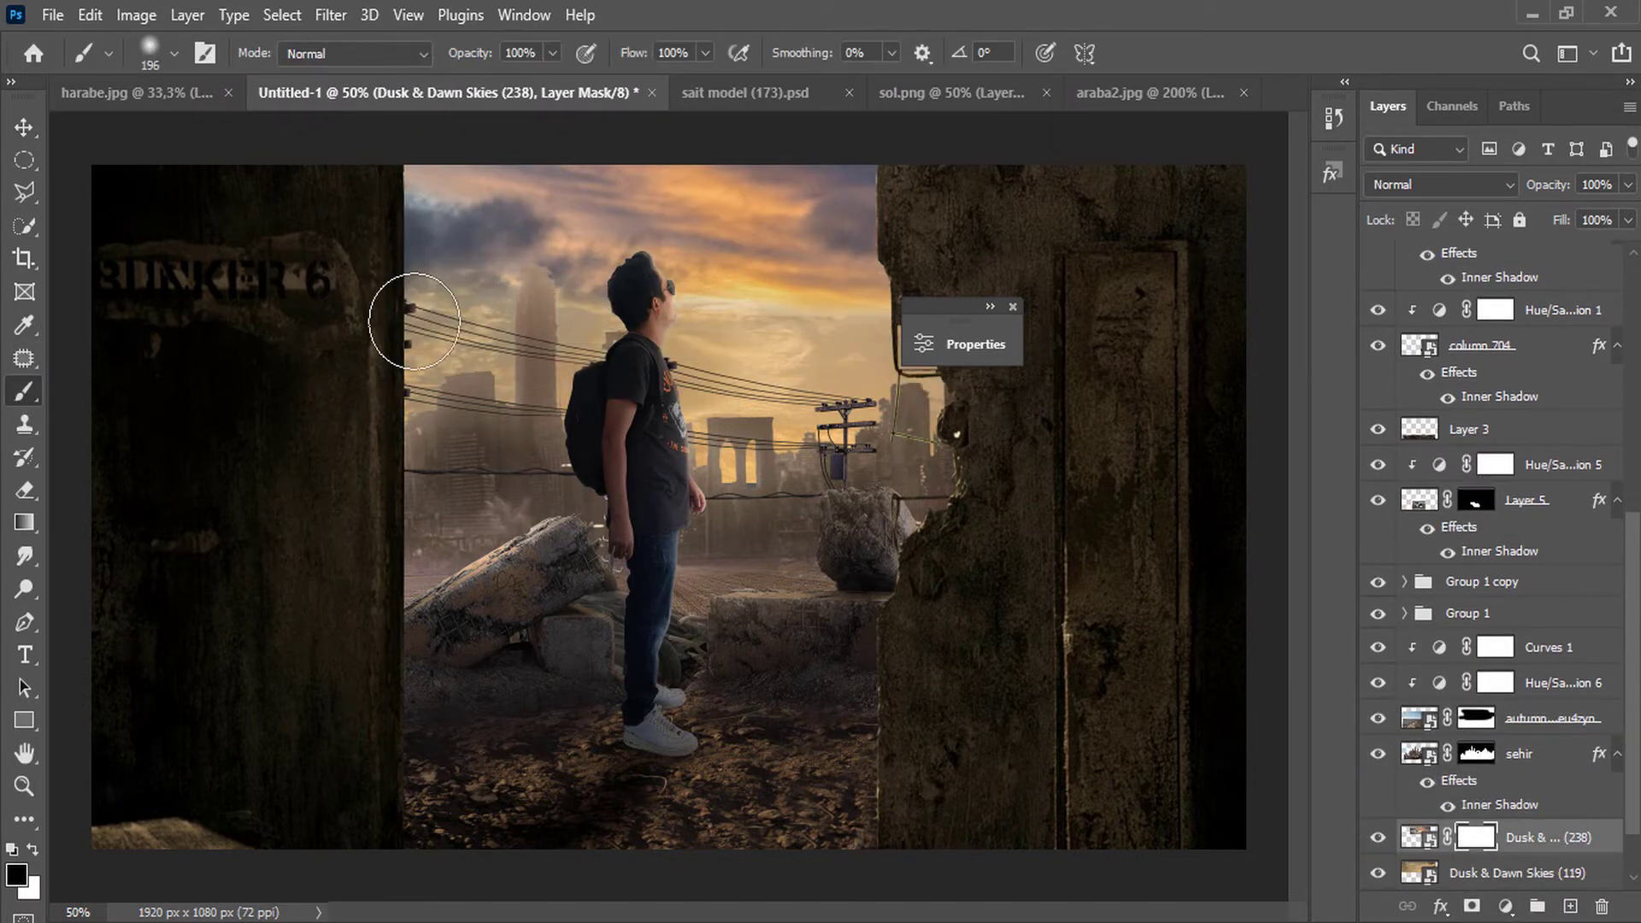
pyautogui.moveTo(414, 321); pyautogui.dragTo(334, 328)
# Enlarge the Dusk & Dawn Skies (238) image to 156.44% and shift it up and toward the BUNKER 6 wall.
pyautogui.click(23, 125)
pyautogui.moveTo(692, 392); pyautogui.dragTo(692, 547)
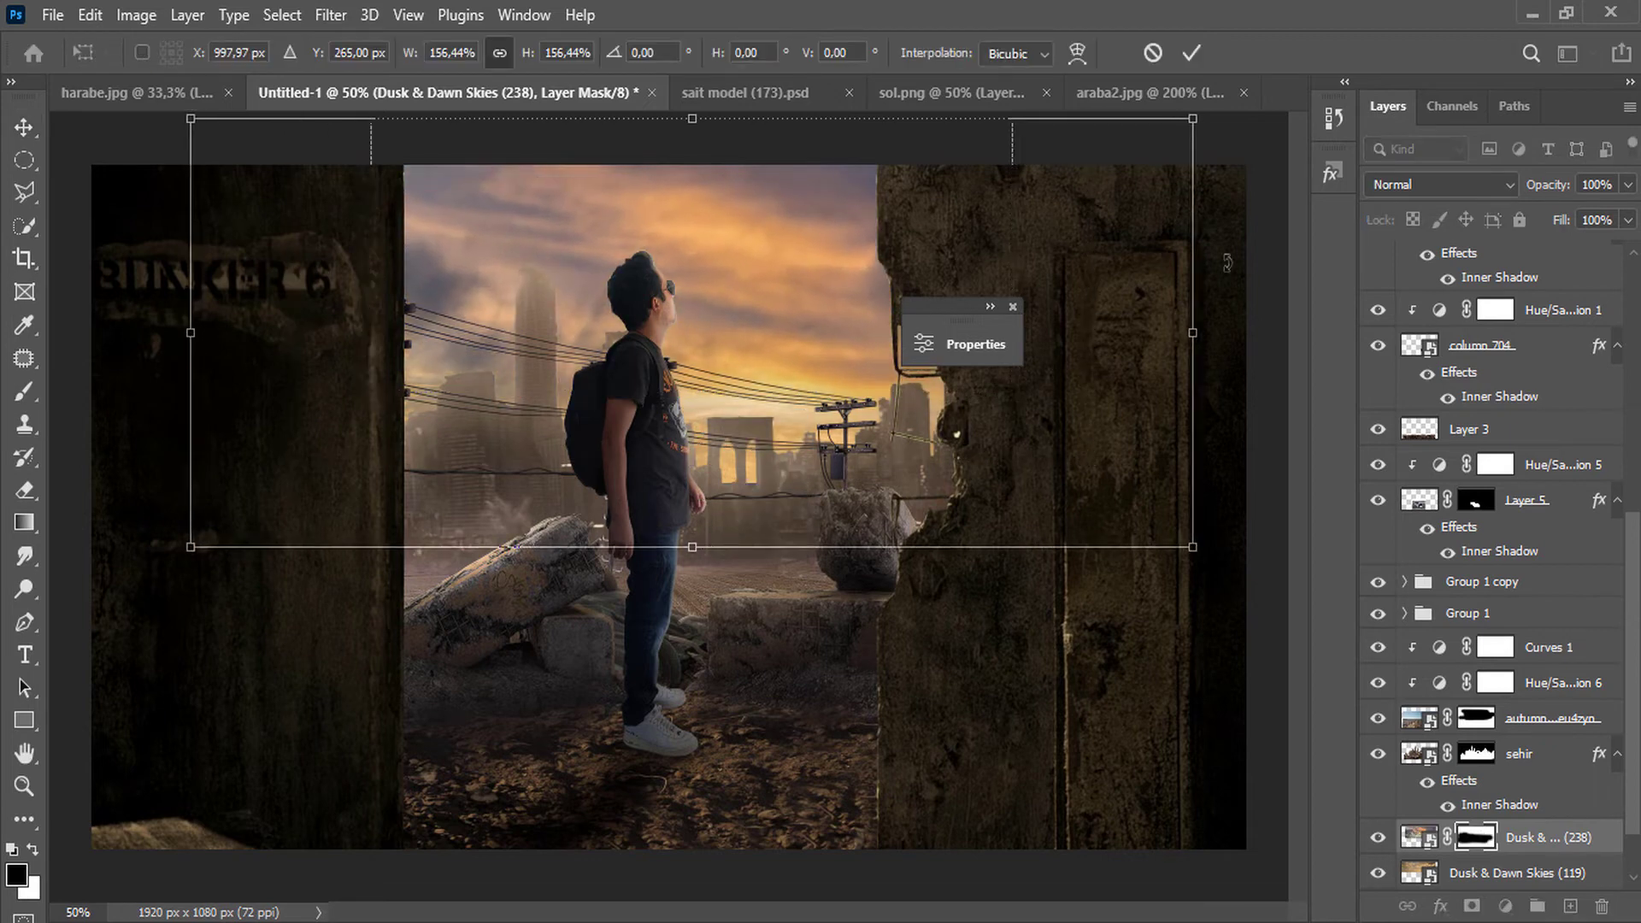
pyautogui.moveTo(834, 303); pyautogui.dragTo(674, 256)
pyautogui.click(1195, 54)
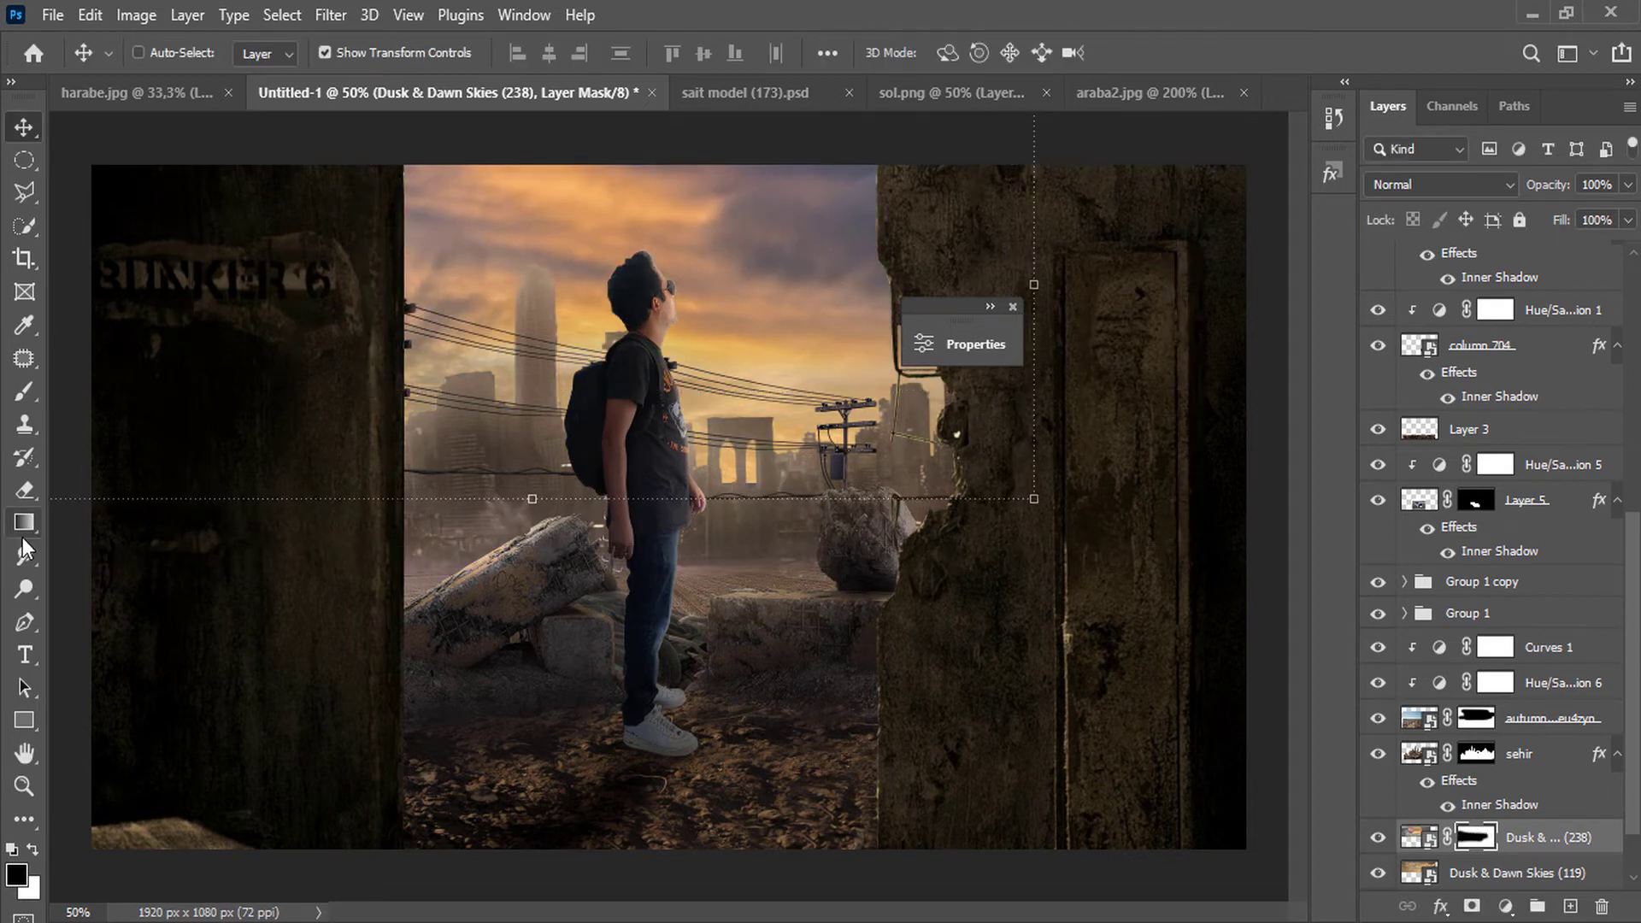
# Paint black at 39% brush opacity on the Dusk & Dawn Skies (238) mask to blend its clouds into the sky beneath.
pyautogui.click(24, 391)
pyautogui.click(547, 53)
pyautogui.moveTo(462, 351)
pyautogui.mouseDown()
pyautogui.moveTo(520, 335)
pyautogui.moveTo(484, 241)
pyautogui.moveTo(355, 208)
pyautogui.mouseUp()
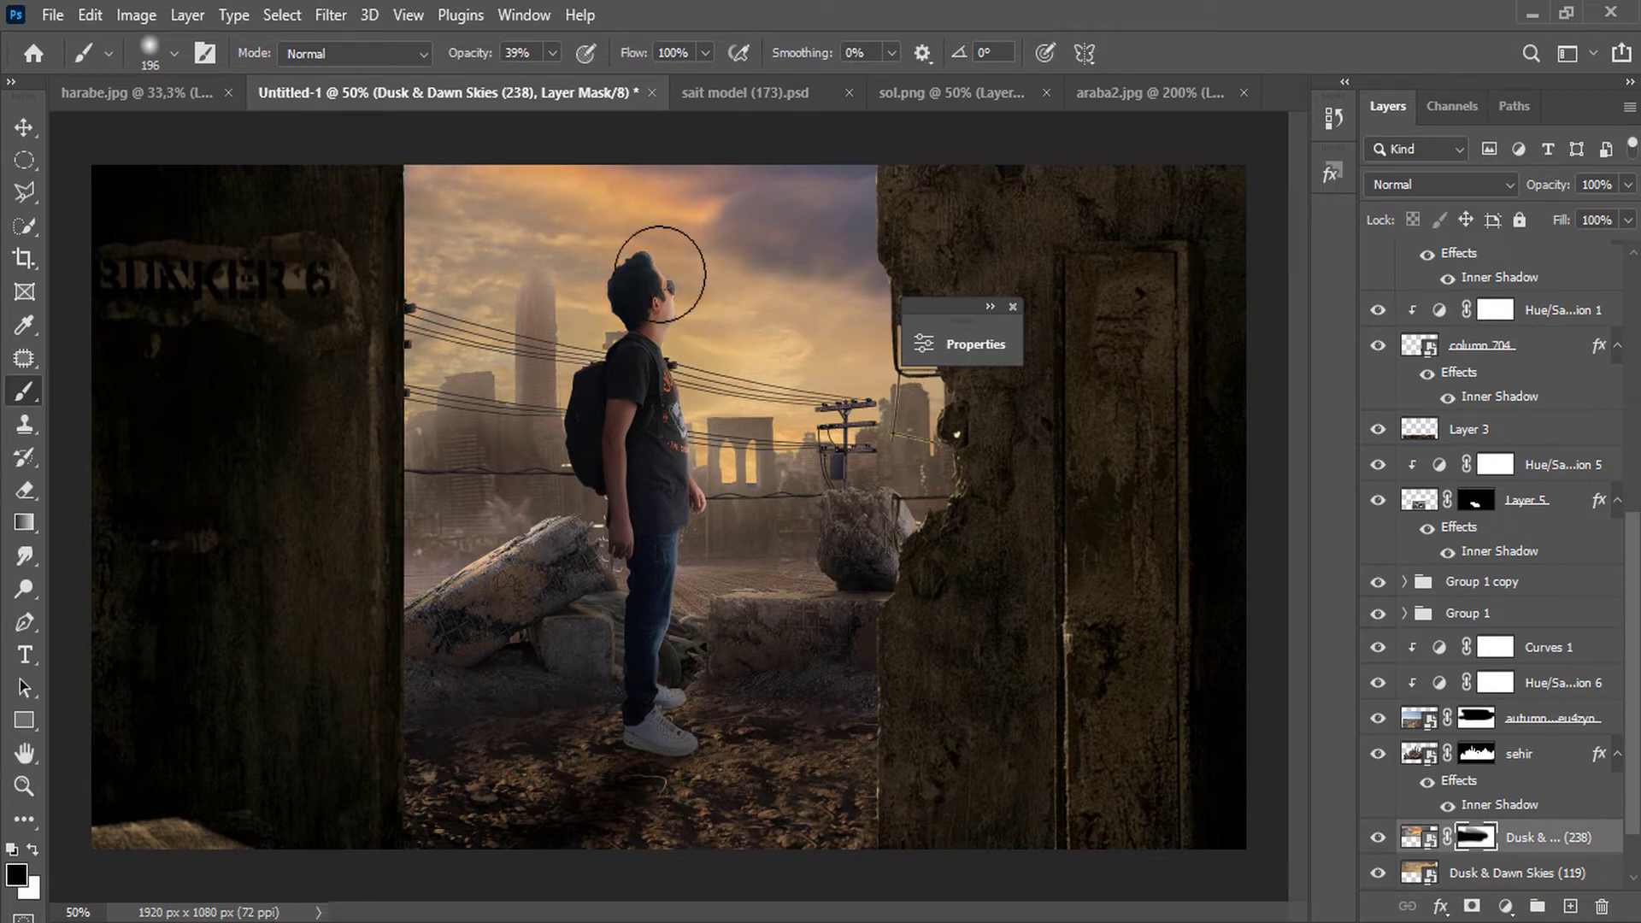
pyautogui.click(1013, 306)
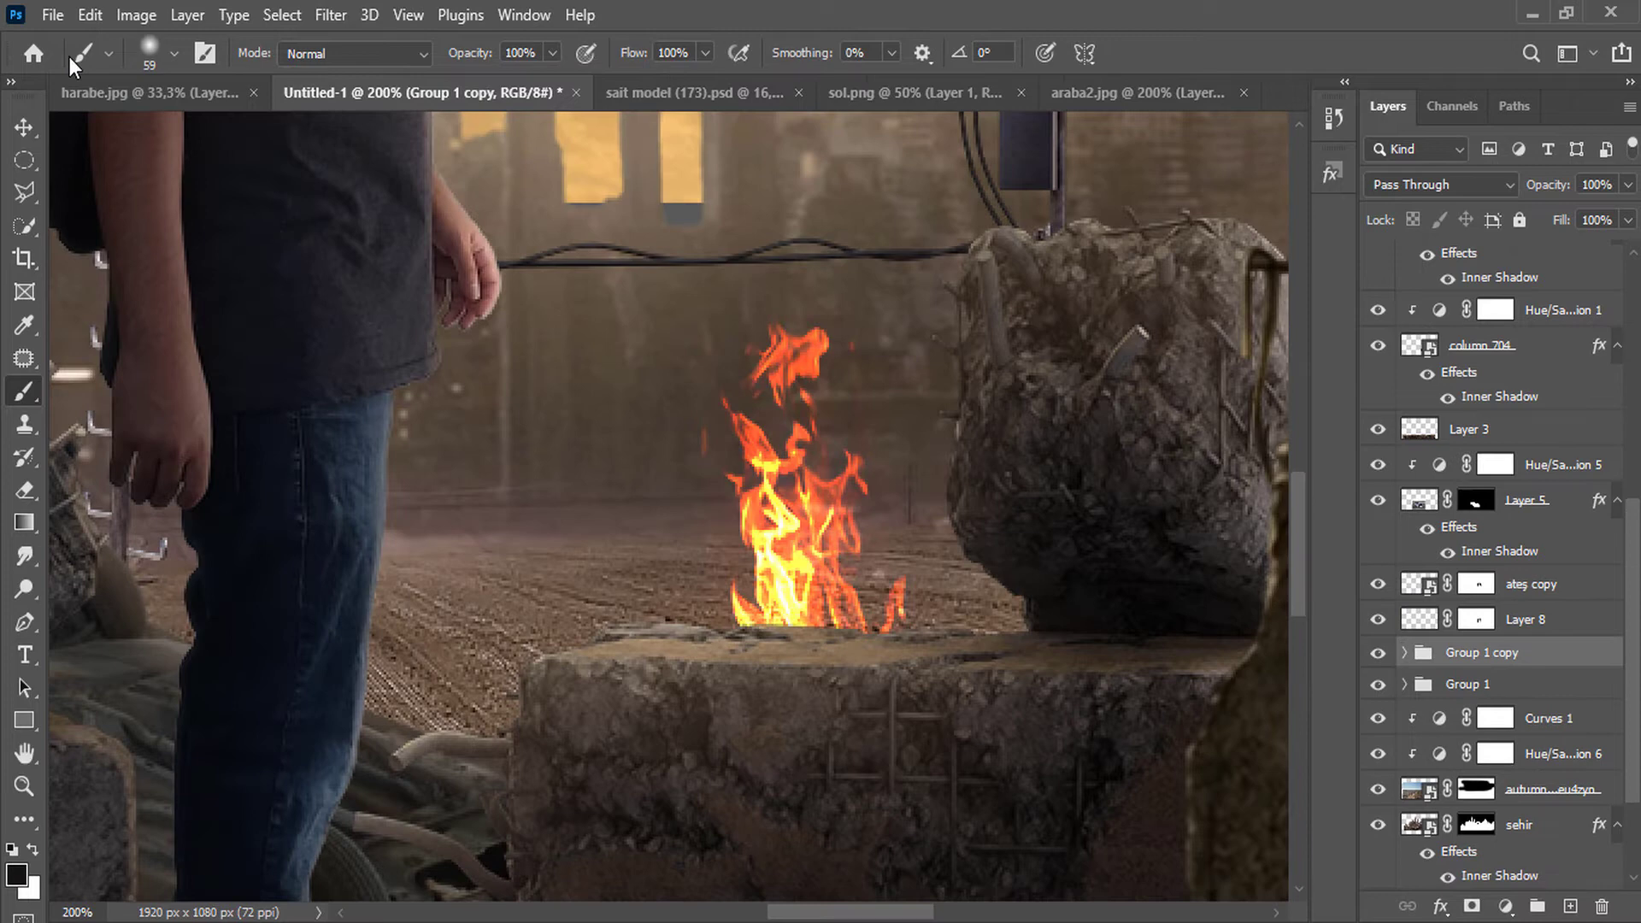
# Transform the fire layers ateş copy and Layer 8 together, adjusting the flame's size and position behind the stone block beside the boulder.
pyautogui.press('v')
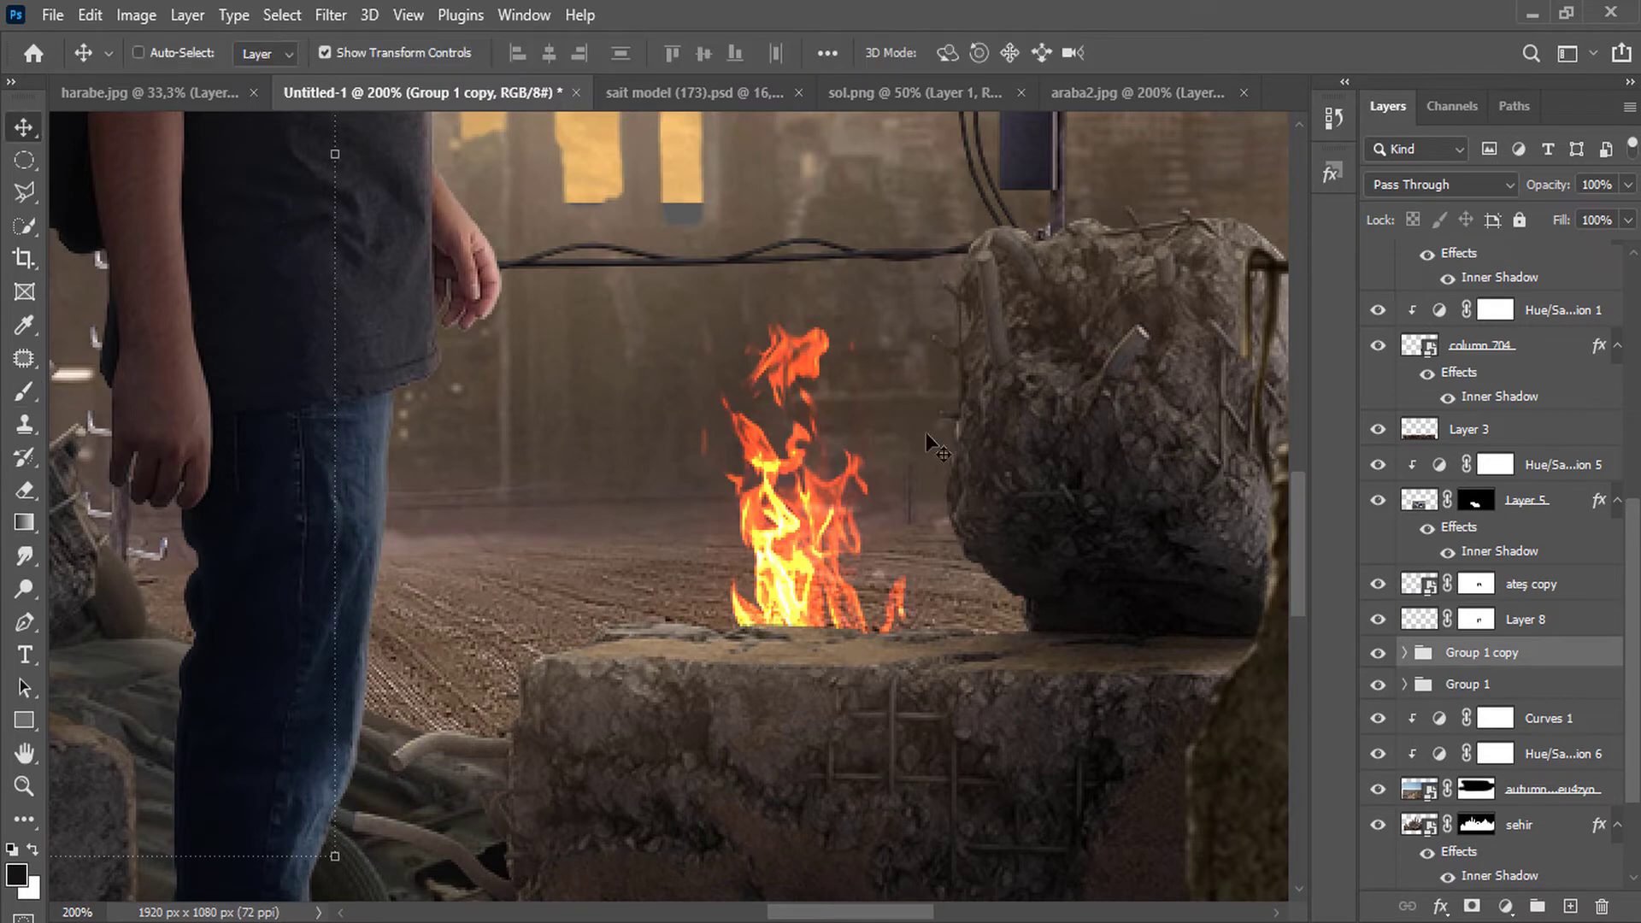
pyautogui.click(803, 526)
pyautogui.click(1527, 618)
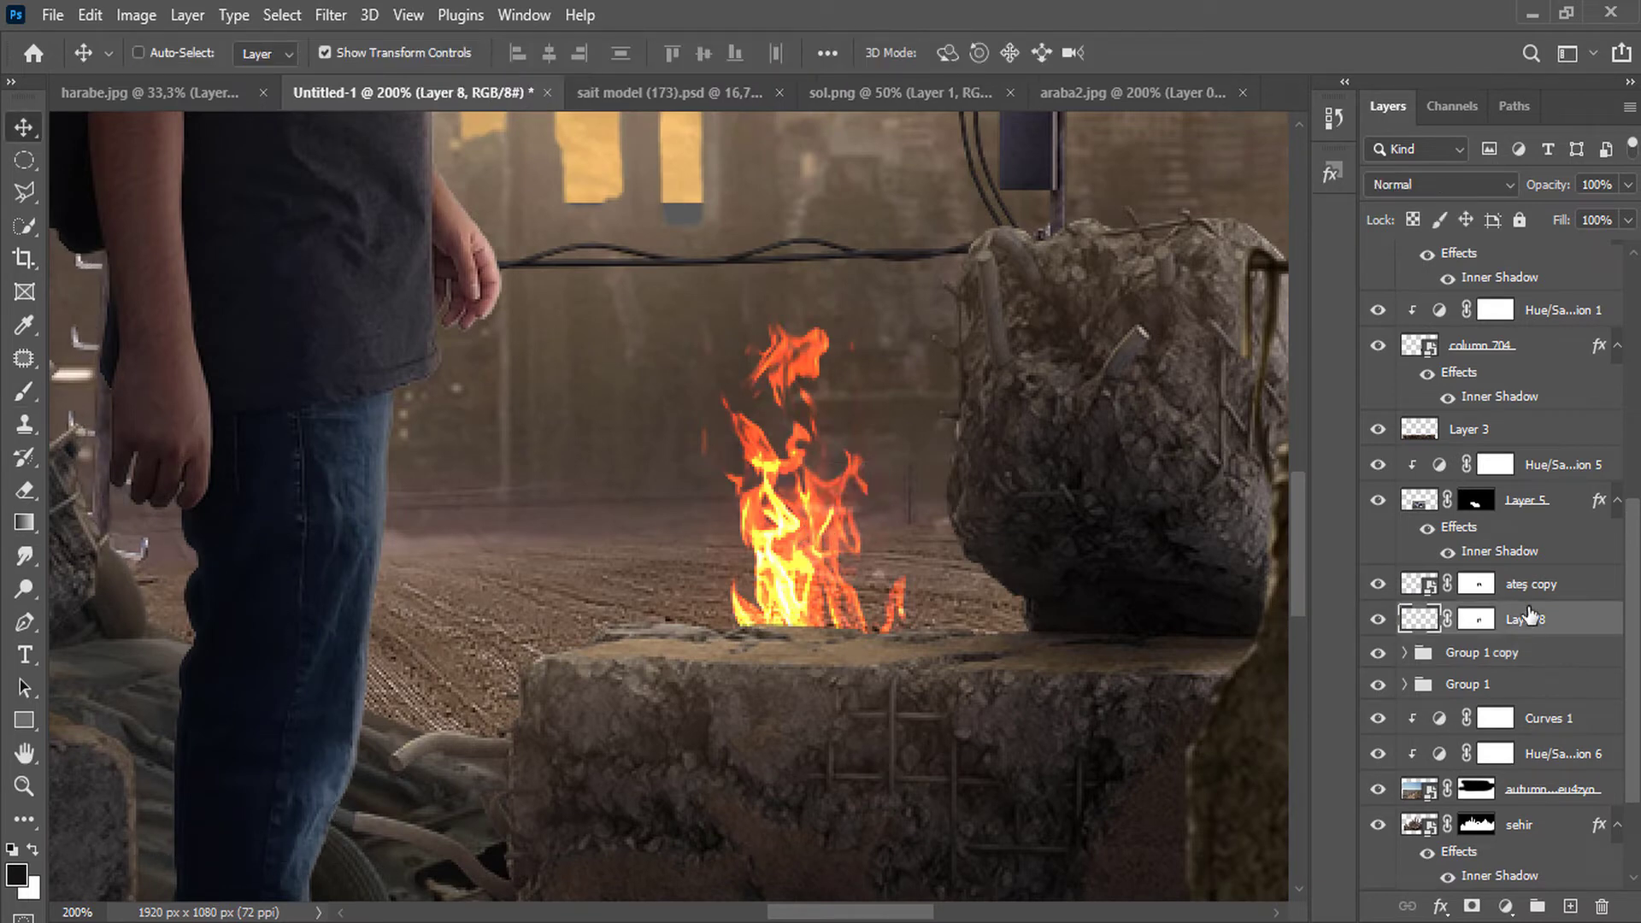
pyautogui.keyDown('ctrl'); pyautogui.click(1529, 589); pyautogui.keyUp('ctrl')
pyautogui.hotkey('ctrl', 't')
pyautogui.moveTo(1006, 761); pyautogui.dragTo(845, 600)
pyautogui.moveTo(946, 385); pyautogui.dragTo(1056, 234)
pyautogui.moveTo(934, 396); pyautogui.dragTo(894, 426)
pyautogui.click(1193, 56)
# Place an enlarged duplicate of the fire behind the fallen column near the BUNKER 6 wall.
pyautogui.scroll(-3, 727, 479)
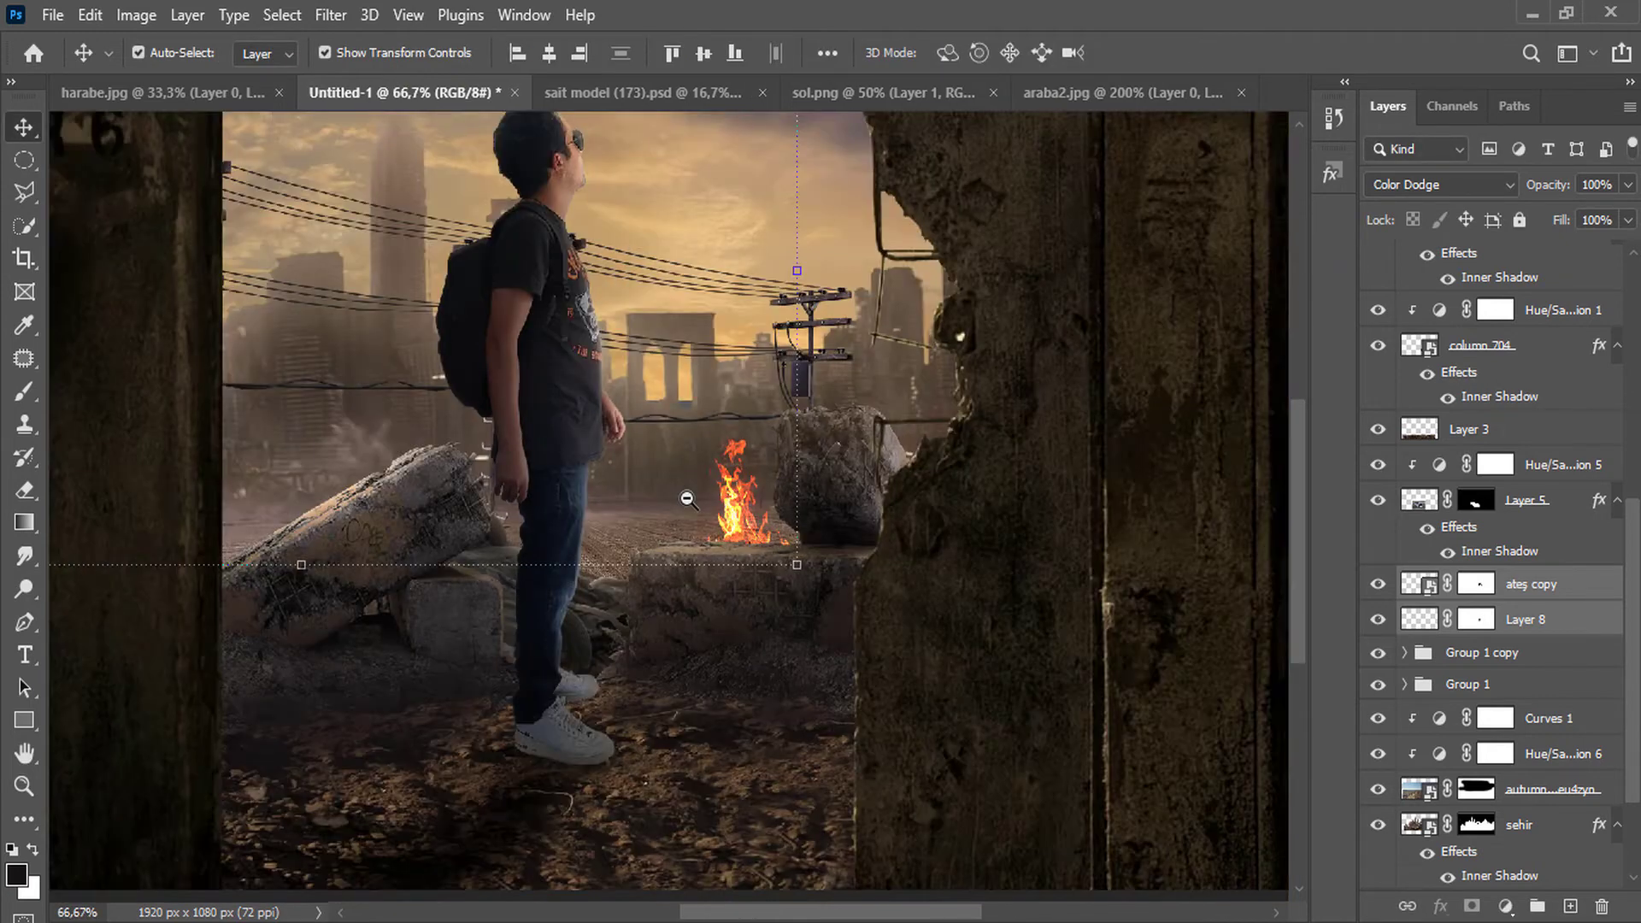
pyautogui.moveTo(780, 500); pyautogui.dragTo(571, 687)
pyautogui.moveTo(480, 591); pyautogui.dragTo(462, 483)
pyautogui.click(1190, 53)
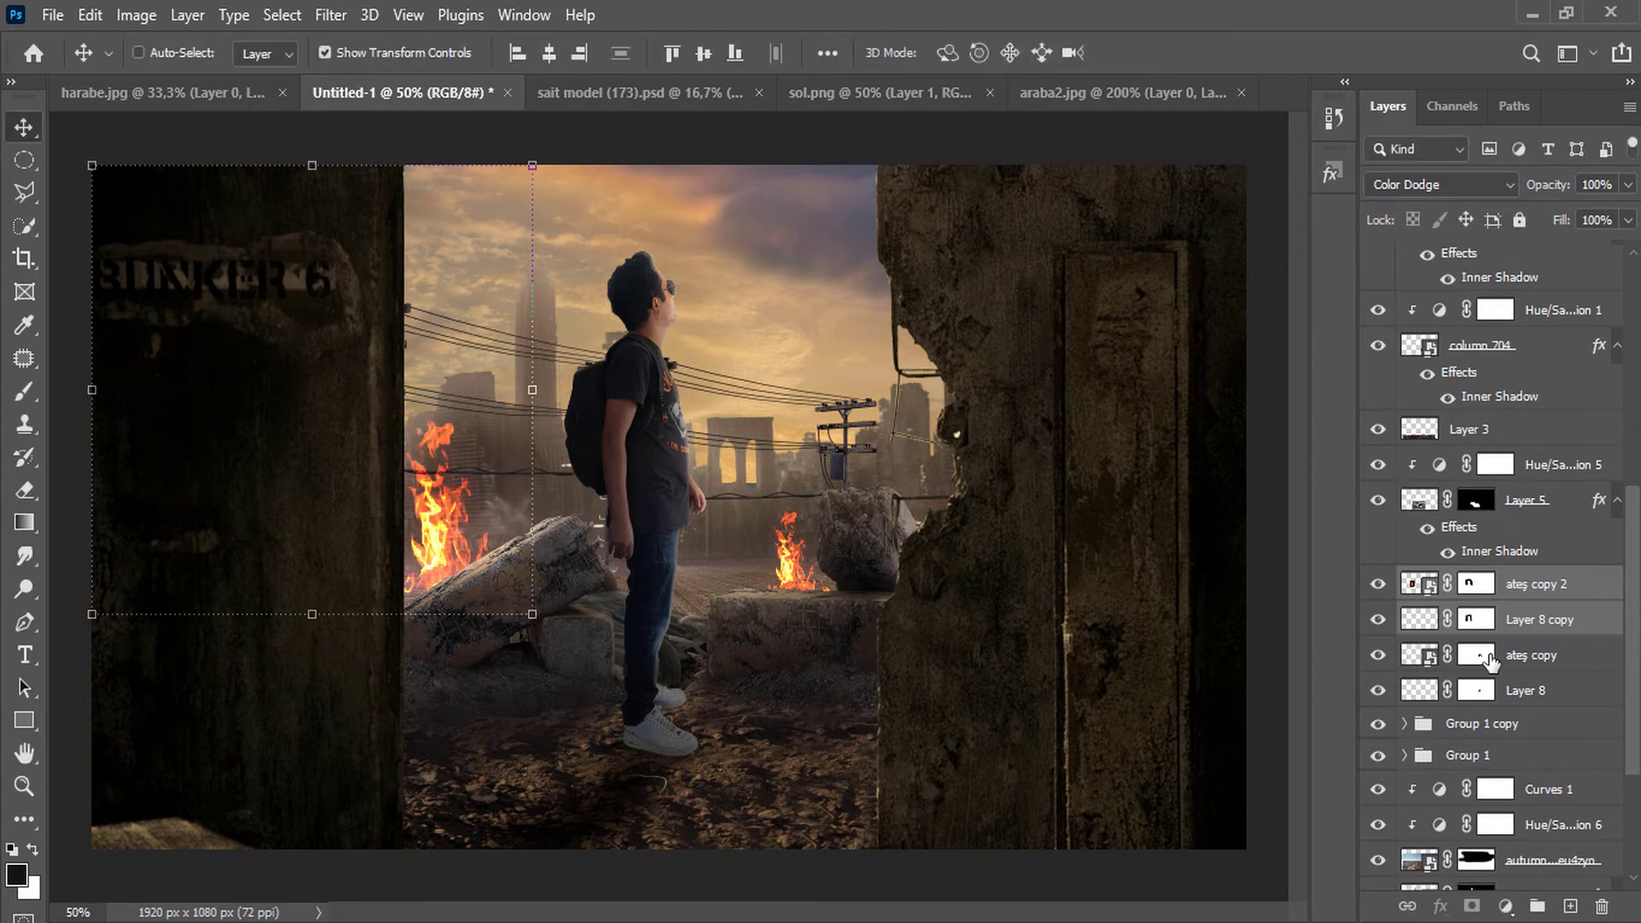
# Duplicate the ateş copy and Layer 8 fire layers and move the new flame beside the man's legs.
pyautogui.click(1539, 662)
pyautogui.keyDown('ctrl'); pyautogui.click(1539, 694); pyautogui.keyUp('ctrl')
pyautogui.moveTo(1539, 694); pyautogui.dragTo(1572, 905)
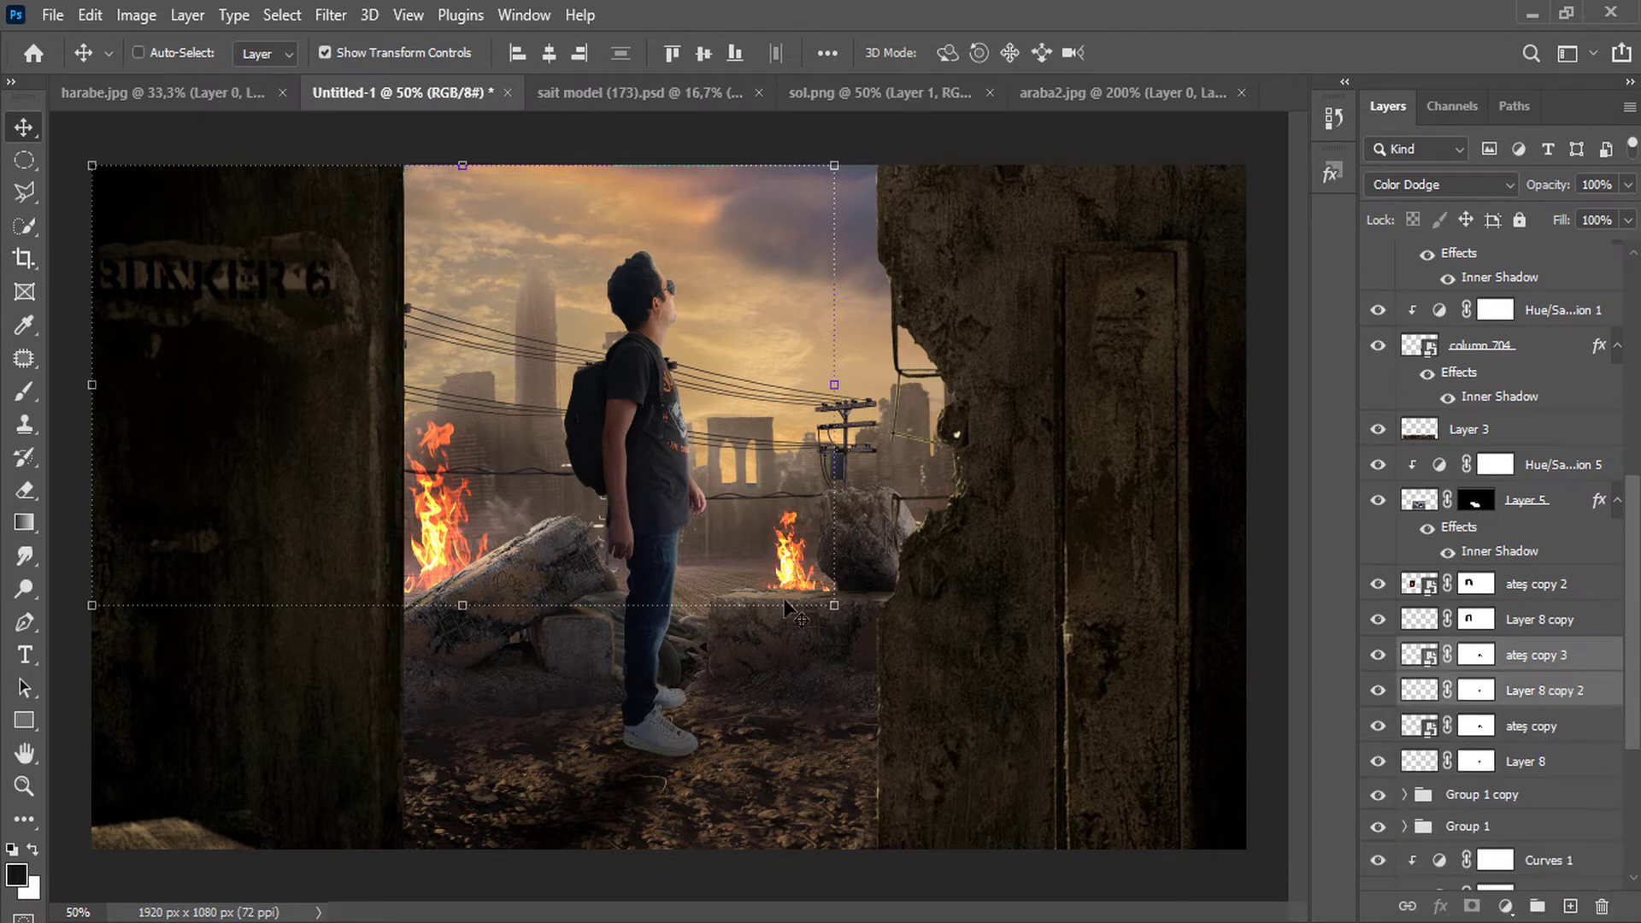
pyautogui.moveTo(786, 606); pyautogui.dragTo(702, 645)
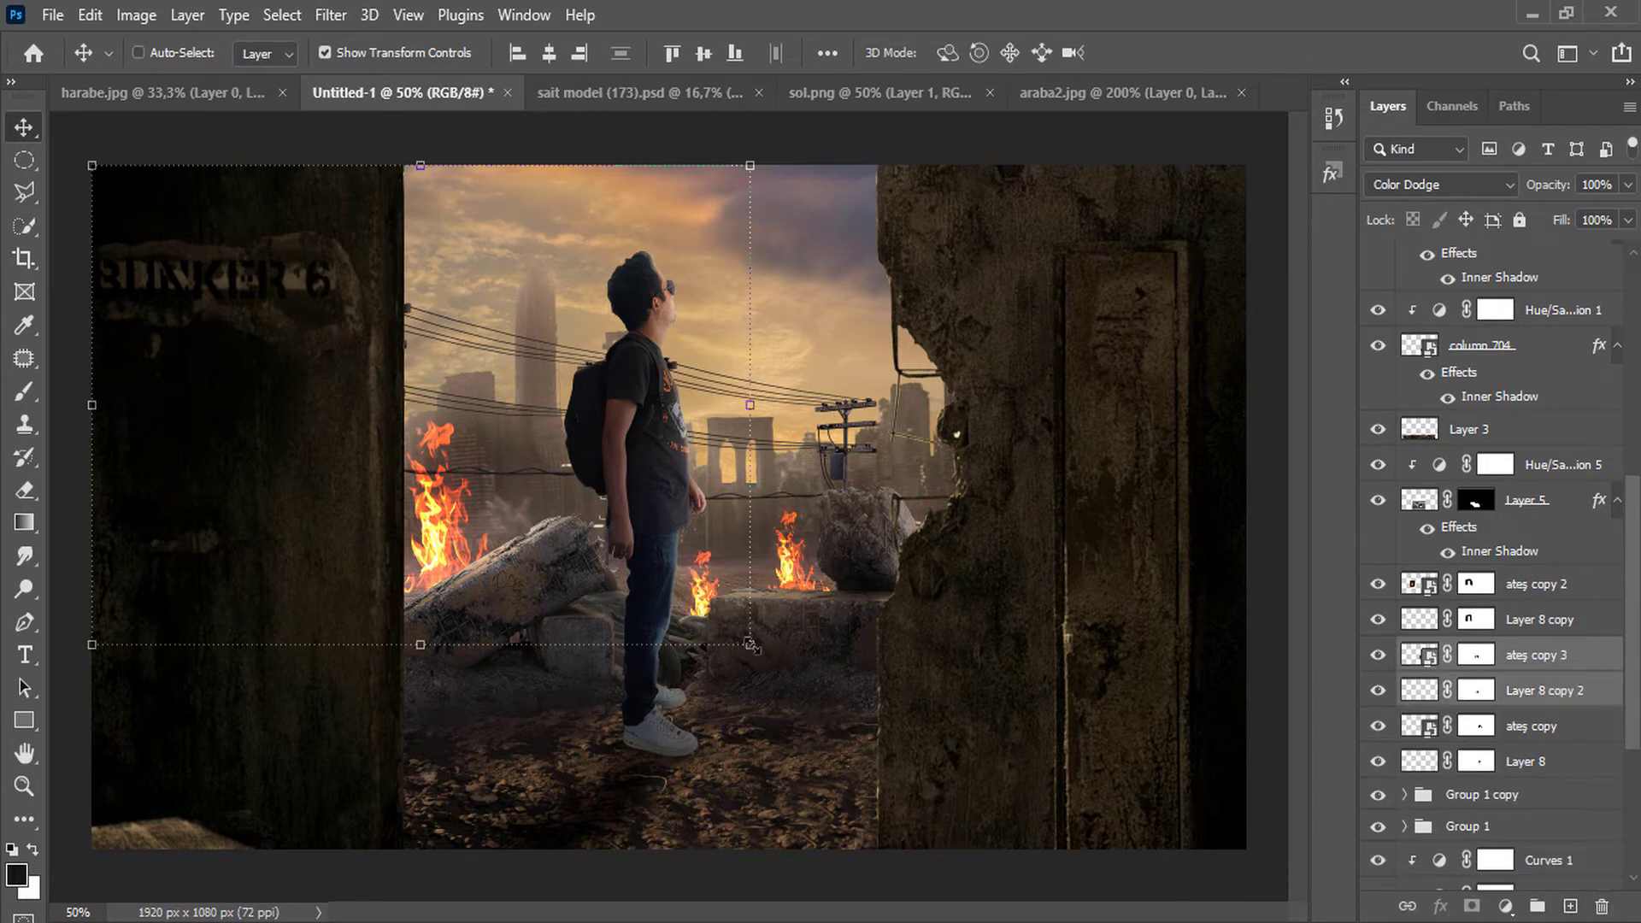
# Flip the duplicated flame beside the man horizontally, enlarge it to 173.58% and set it behind his legs.
pyautogui.rightClick(711, 580)
pyautogui.click(717, 528)
pyautogui.hotkey('ctrl', 't')
pyautogui.rightClick(703, 560)
pyautogui.click(752, 538)
pyautogui.moveTo(755, 537); pyautogui.dragTo(701, 557)
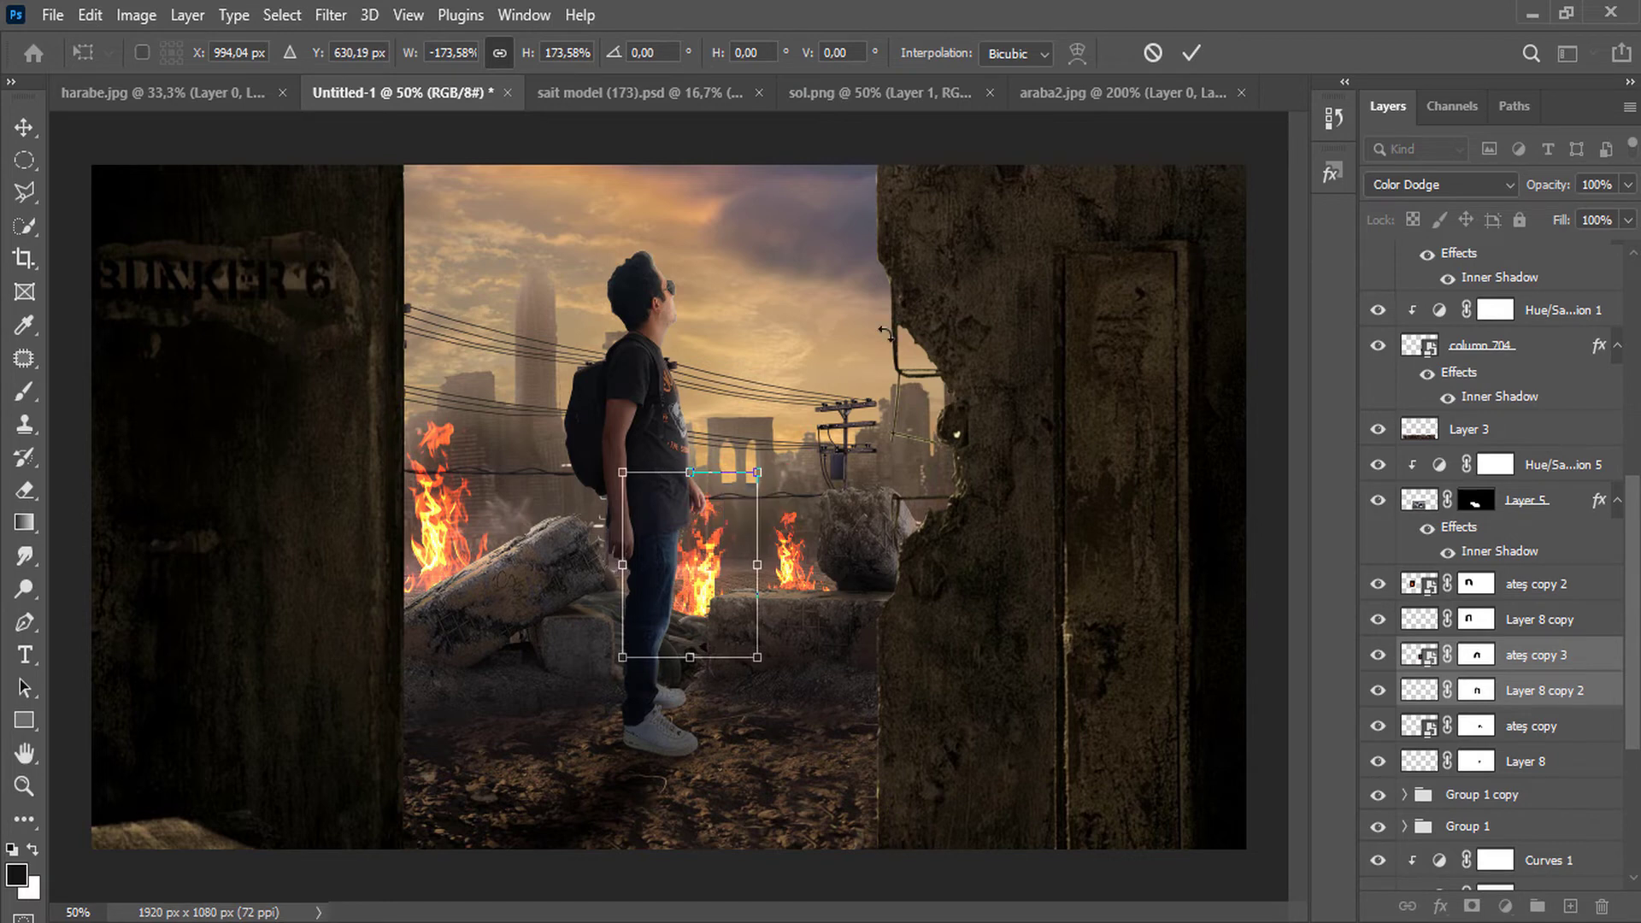
pyautogui.click(1186, 47)
# Mask out the flame around the man's hand by painting black on the ateş copy 3 mask with a 59 px soft brush.
pyautogui.click(1477, 655)
pyautogui.keyDown('ctrl'); pyautogui.click(704, 514); pyautogui.keyUp('ctrl')
pyautogui.keyDown('ctrl'); pyautogui.click(704, 513); pyautogui.keyUp('ctrl')
pyautogui.keyDown('ctrl'); pyautogui.click(703, 513); pyautogui.keyUp('ctrl')
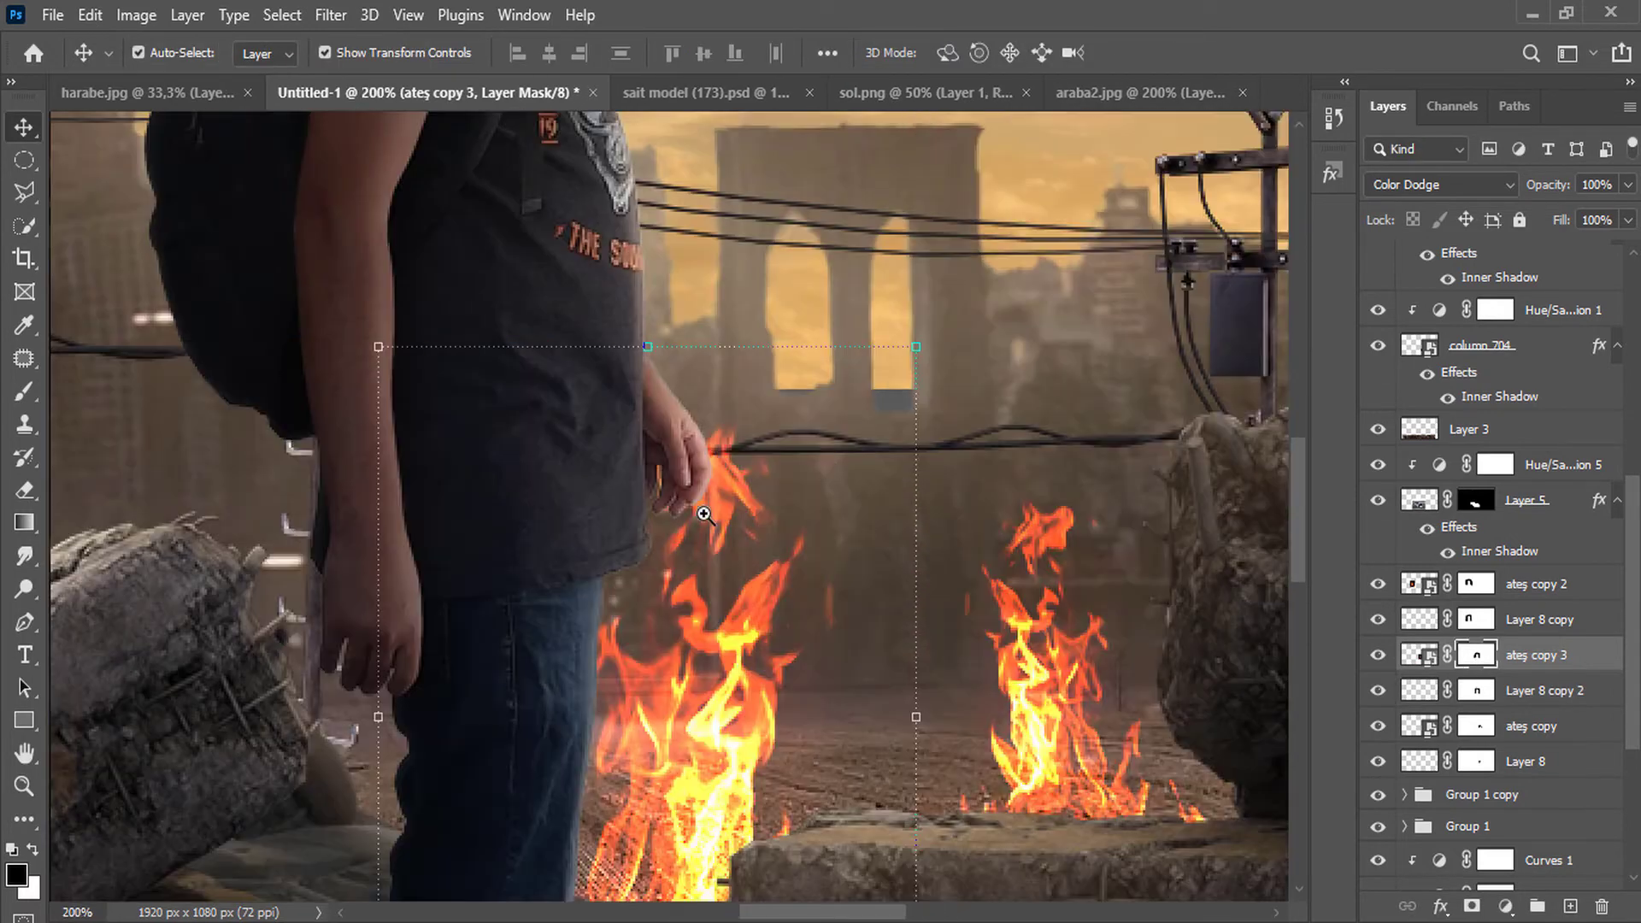
pyautogui.press('b')
pyautogui.moveTo(650, 428)
pyautogui.mouseDown()
pyautogui.moveTo(722, 469)
pyautogui.moveTo(742, 454)
pyautogui.moveTo(666, 518)
pyautogui.moveTo(704, 470)
pyautogui.mouseUp()
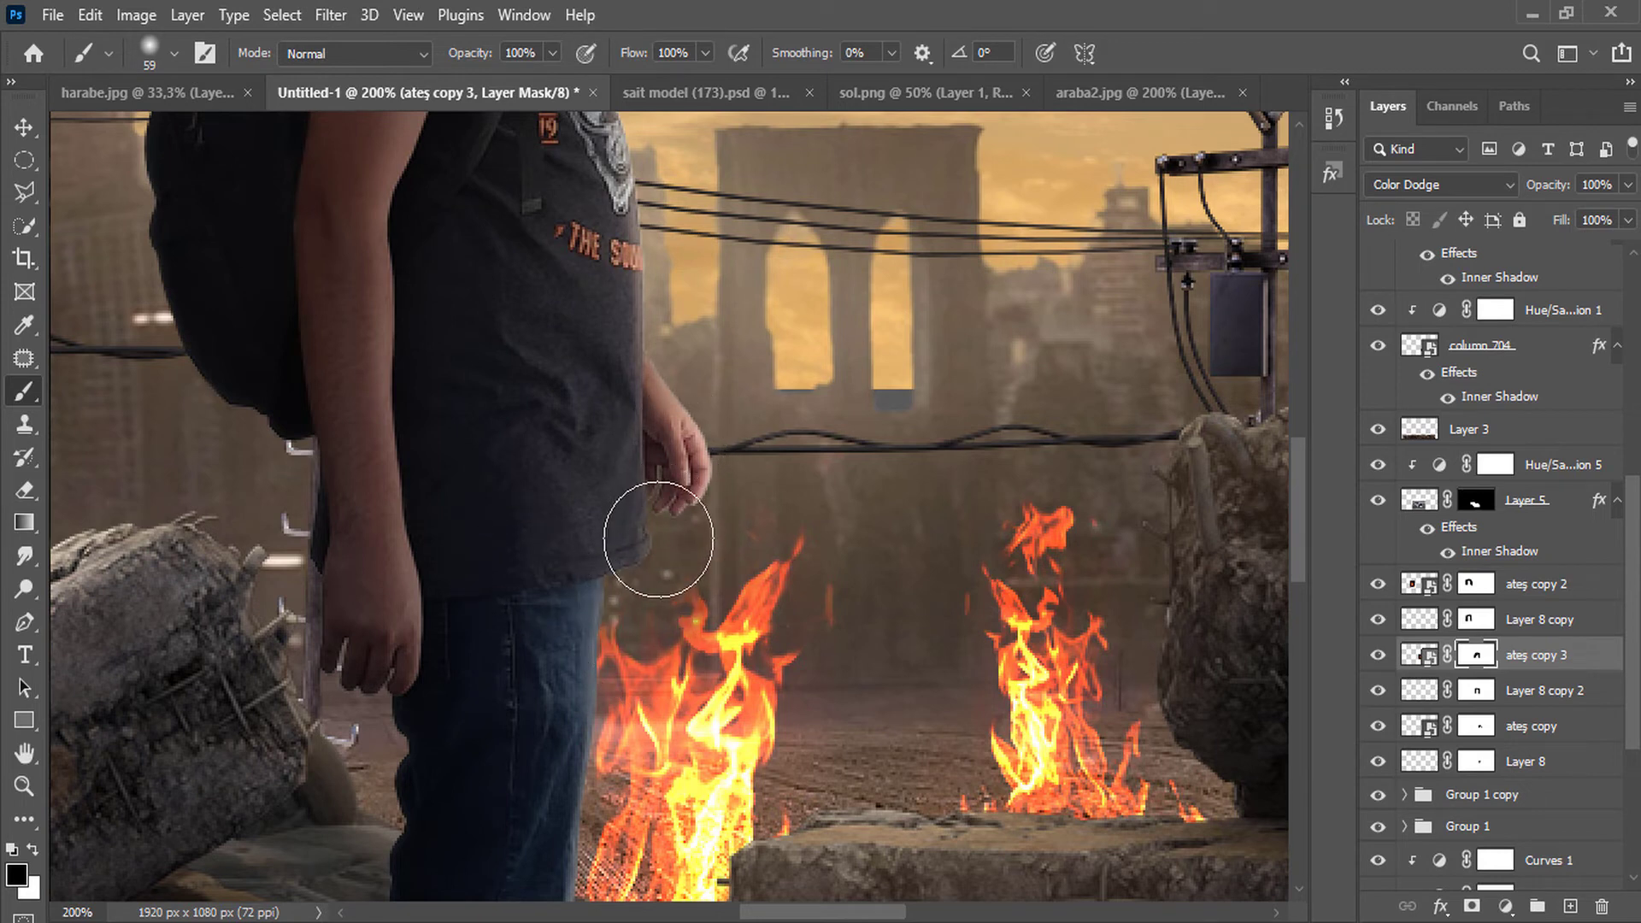
pyautogui.keyDown('alt'); pyautogui.click(647, 475); pyautogui.keyUp('alt')
pyautogui.keyDown('alt'); pyautogui.click(647, 475); pyautogui.keyUp('alt')
pyautogui.keyDown('alt'); pyautogui.click(647, 475); pyautogui.keyUp('alt')
pyautogui.keyDown('alt'); pyautogui.click(647, 475); pyautogui.keyUp('alt')
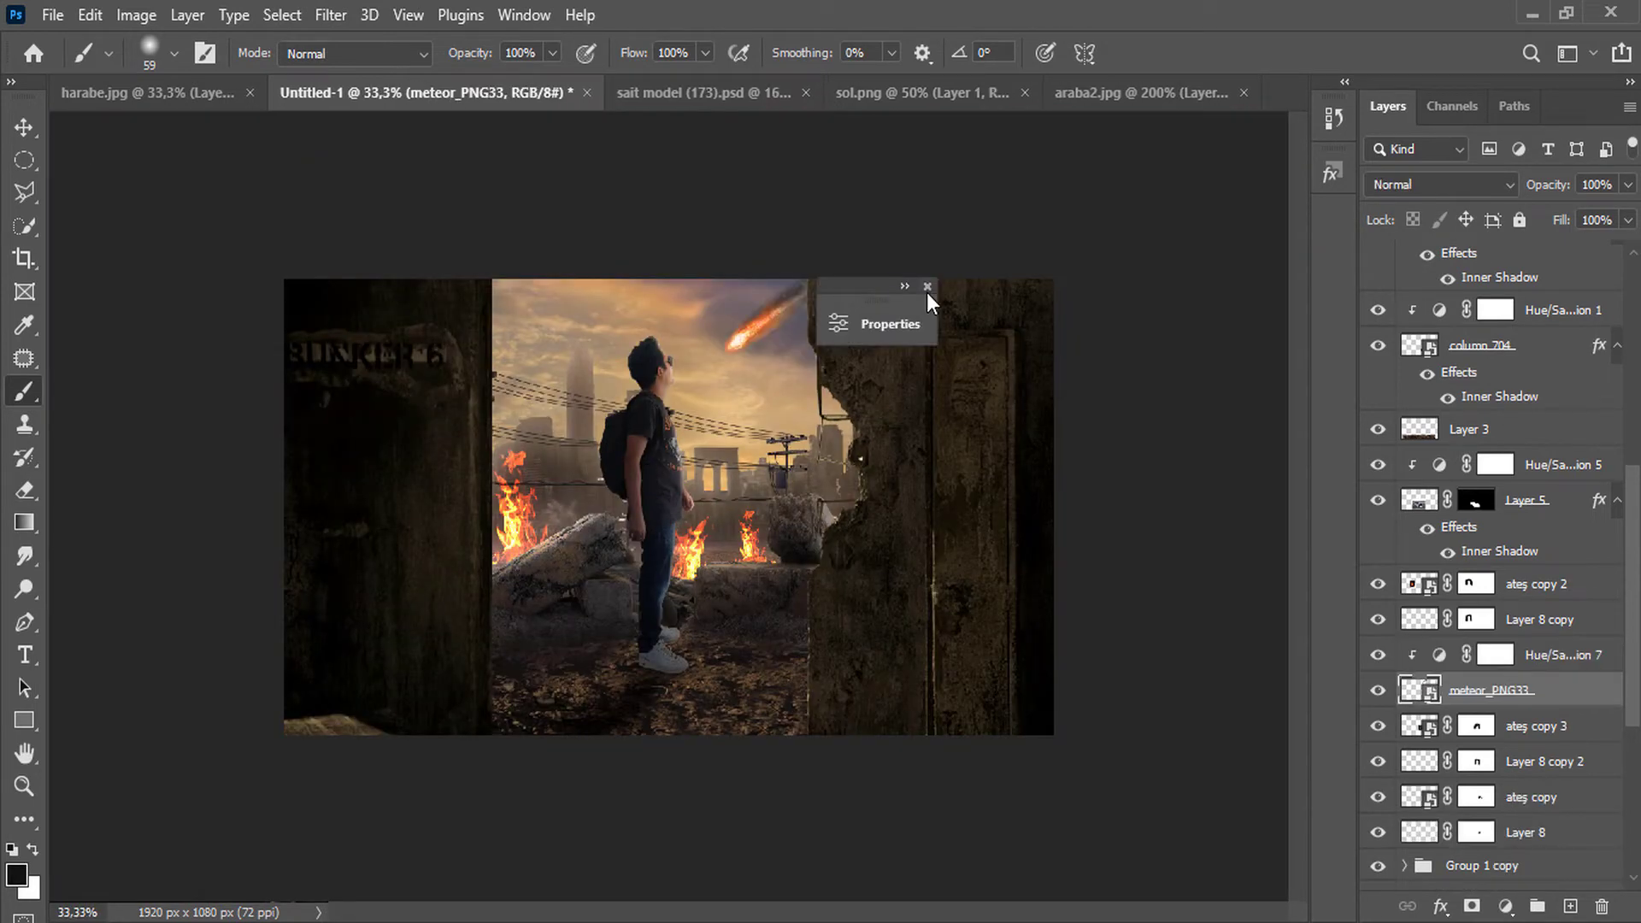
# Scale the meteor_PNG33 image down to 40.33% in the sky beside the broken wall.
pyautogui.click(38, 130)
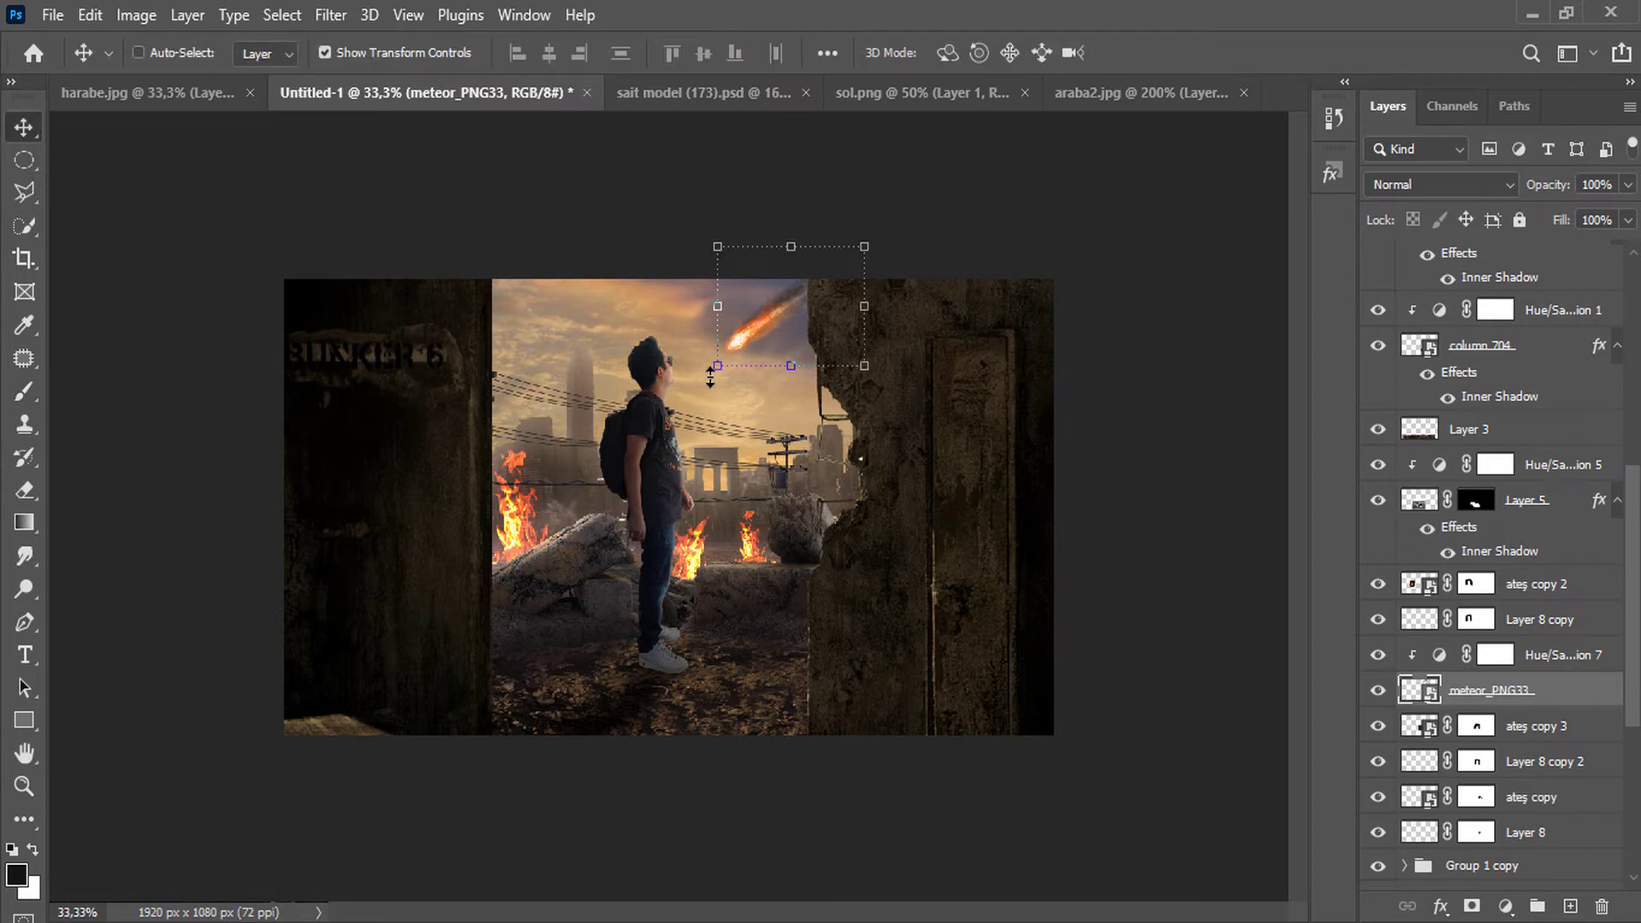
pyautogui.moveTo(711, 376); pyautogui.dragTo(812, 324)
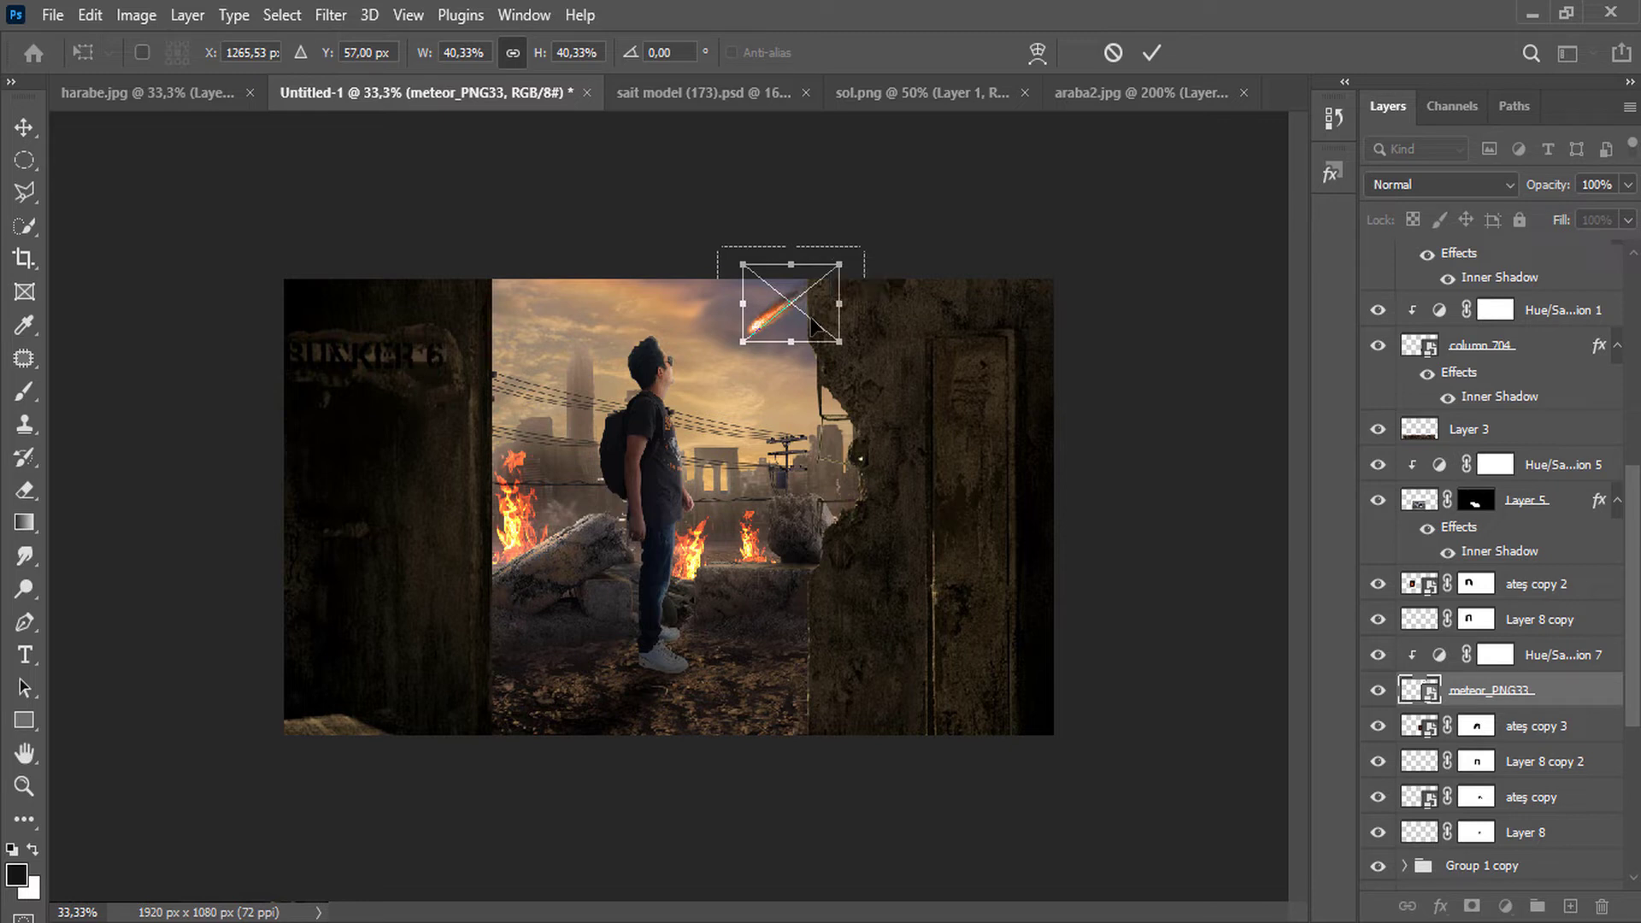
pyautogui.click(1160, 53)
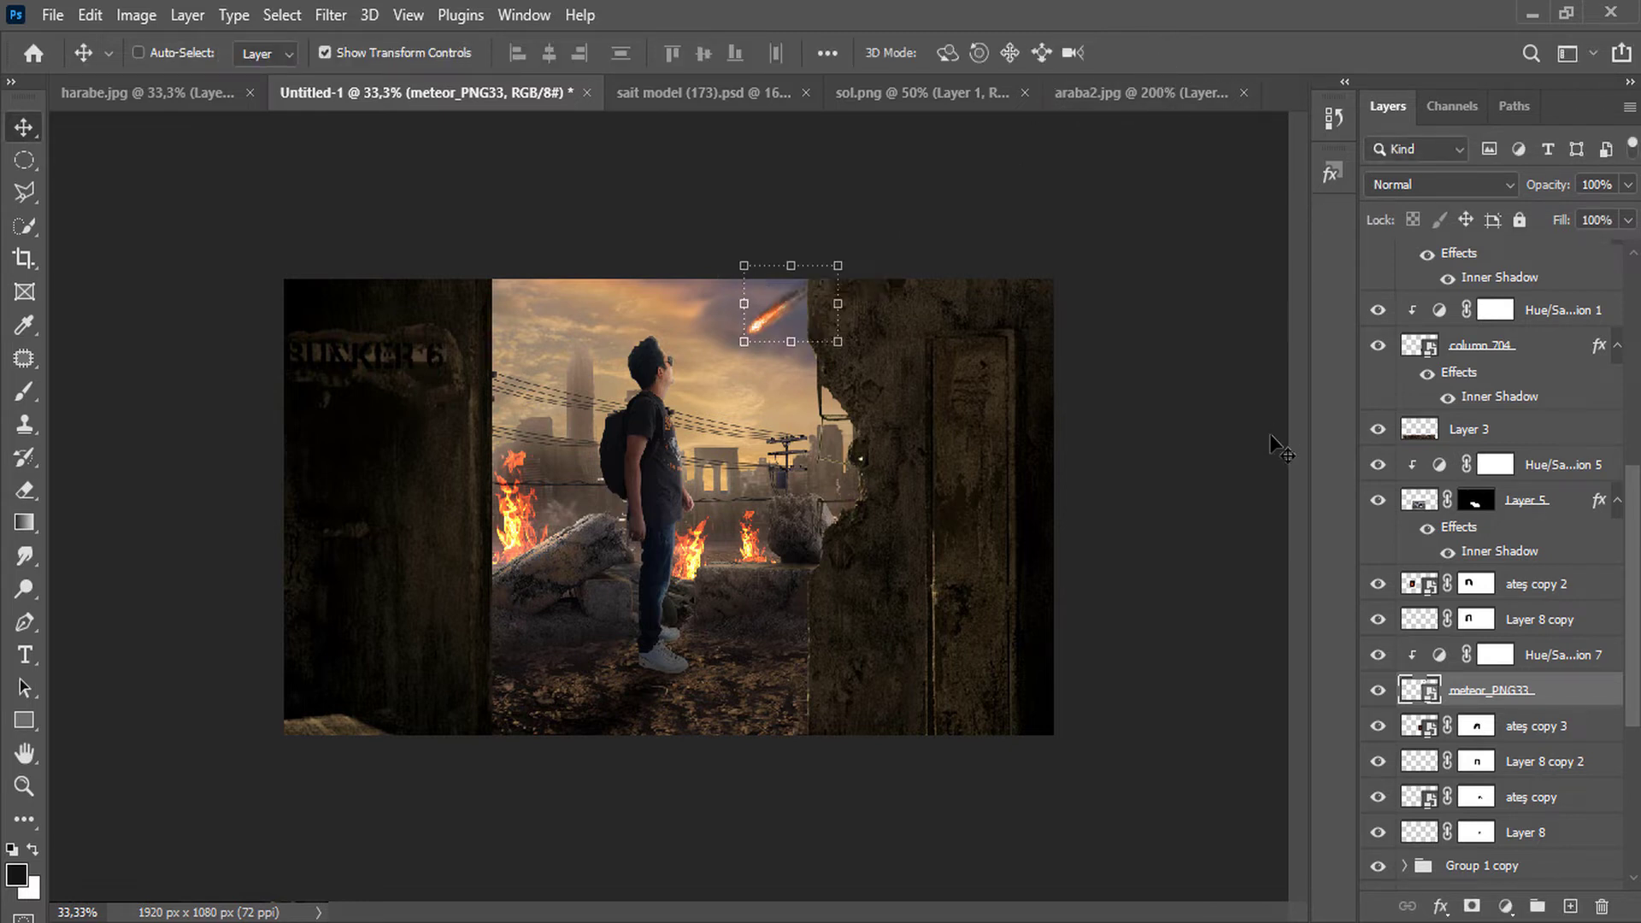
# Check the man's shadow layers by toggling their visibility, and set the Layer 1 copy opacity to 70%.
pyautogui.scroll(6, 1516, 425)
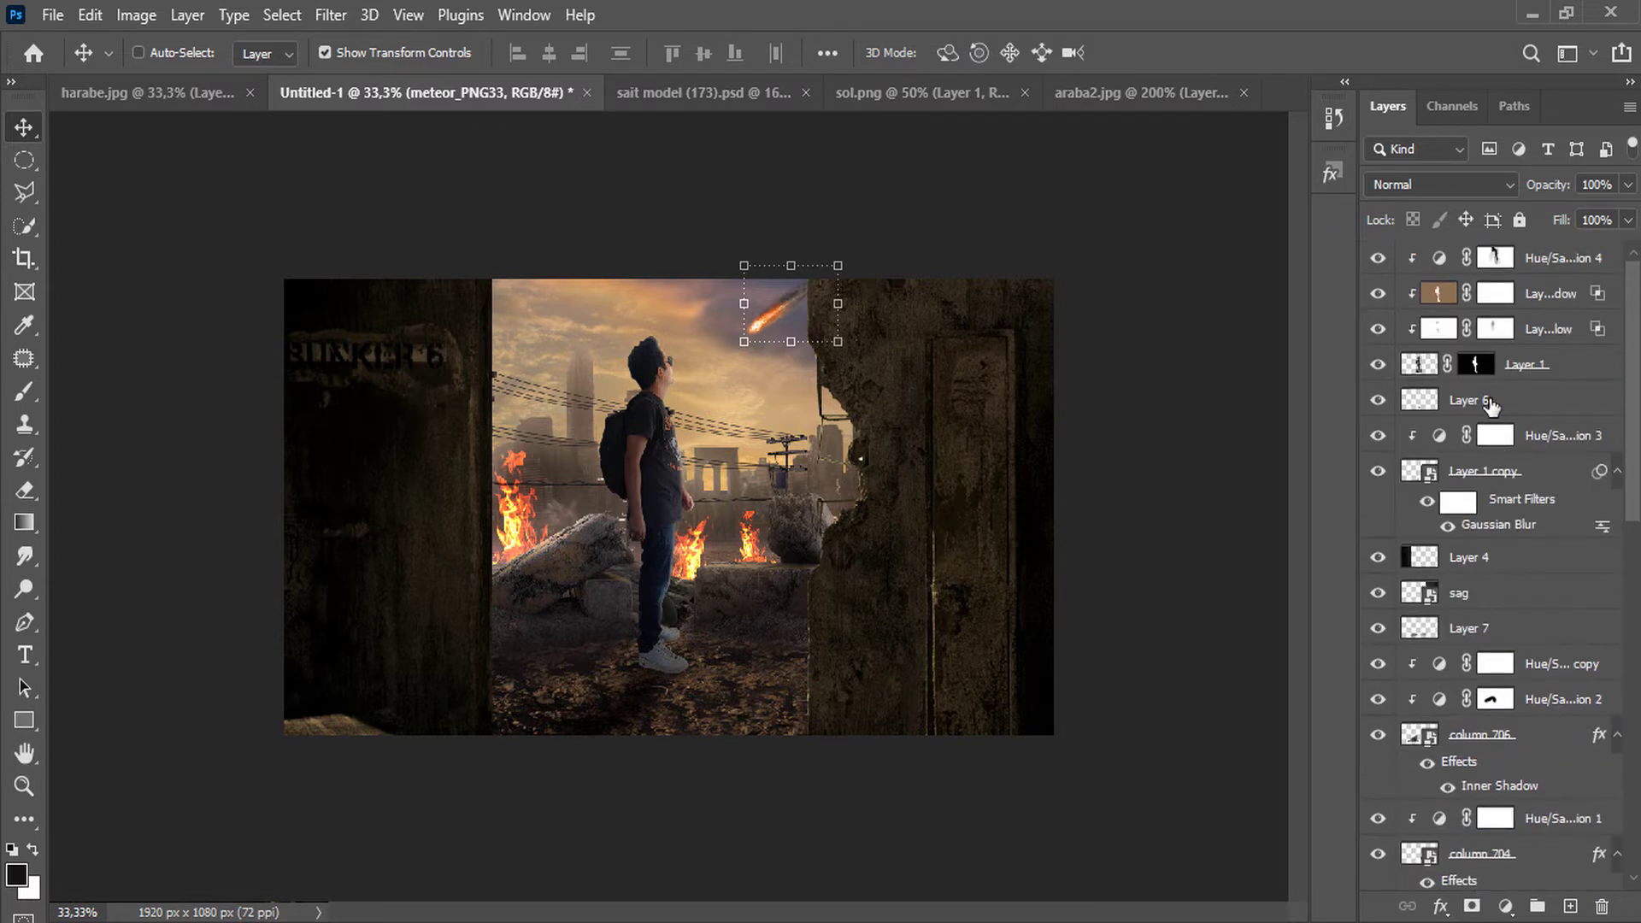
pyautogui.click(1487, 401)
pyautogui.click(1557, 437)
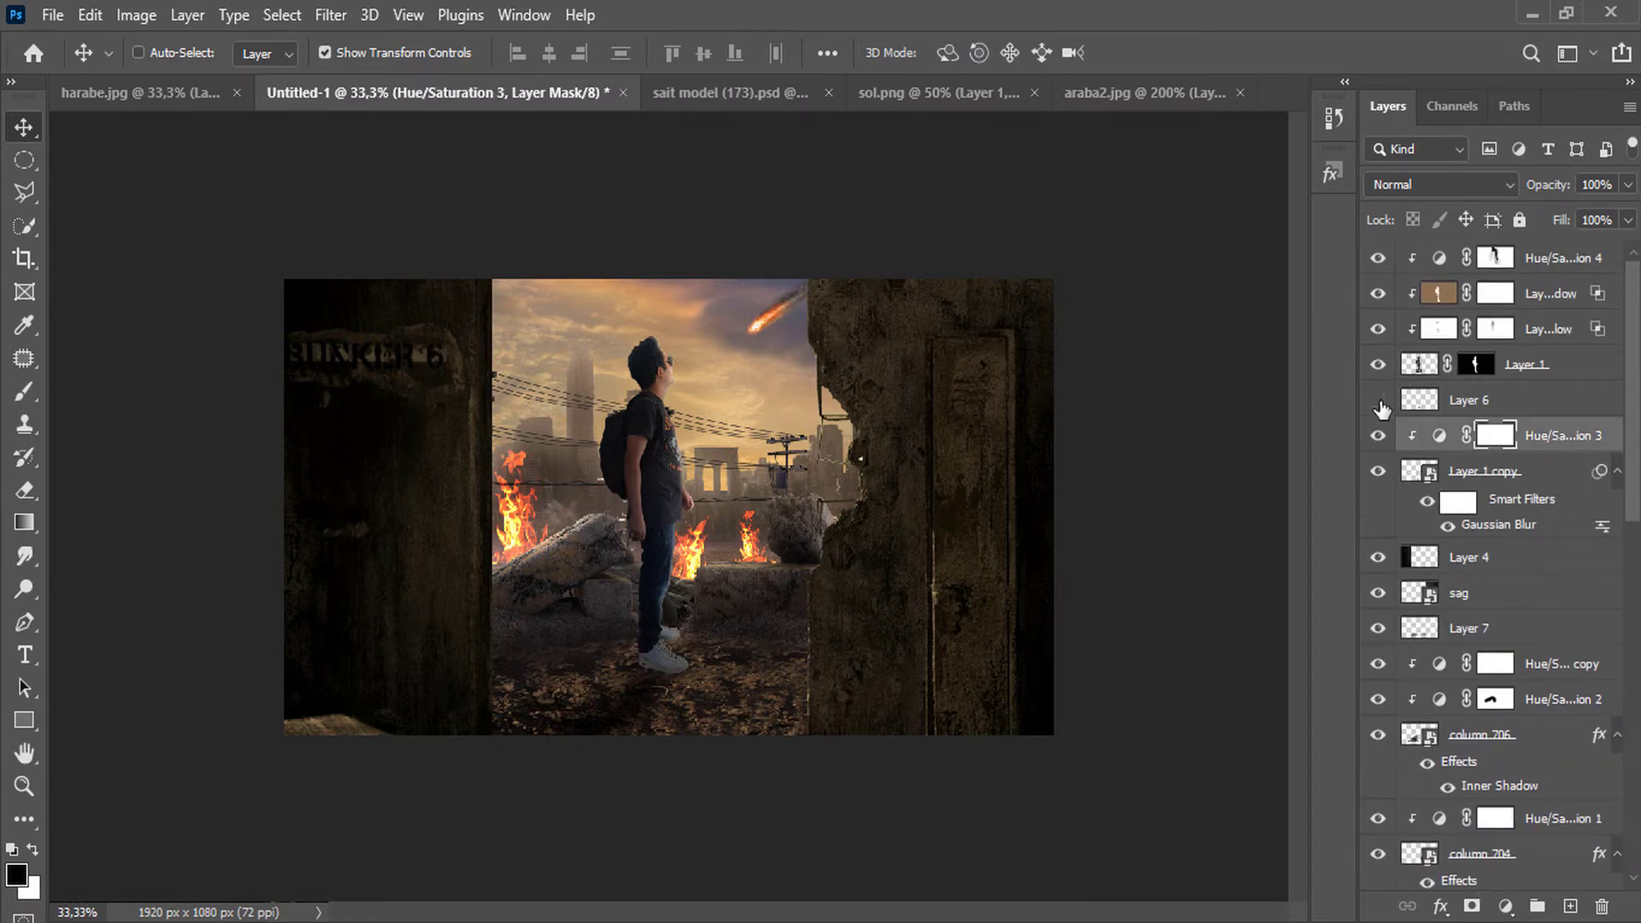
pyautogui.click(1377, 368)
pyautogui.click(1377, 368)
pyautogui.click(1377, 464)
pyautogui.click(1377, 464)
pyautogui.click(1490, 476)
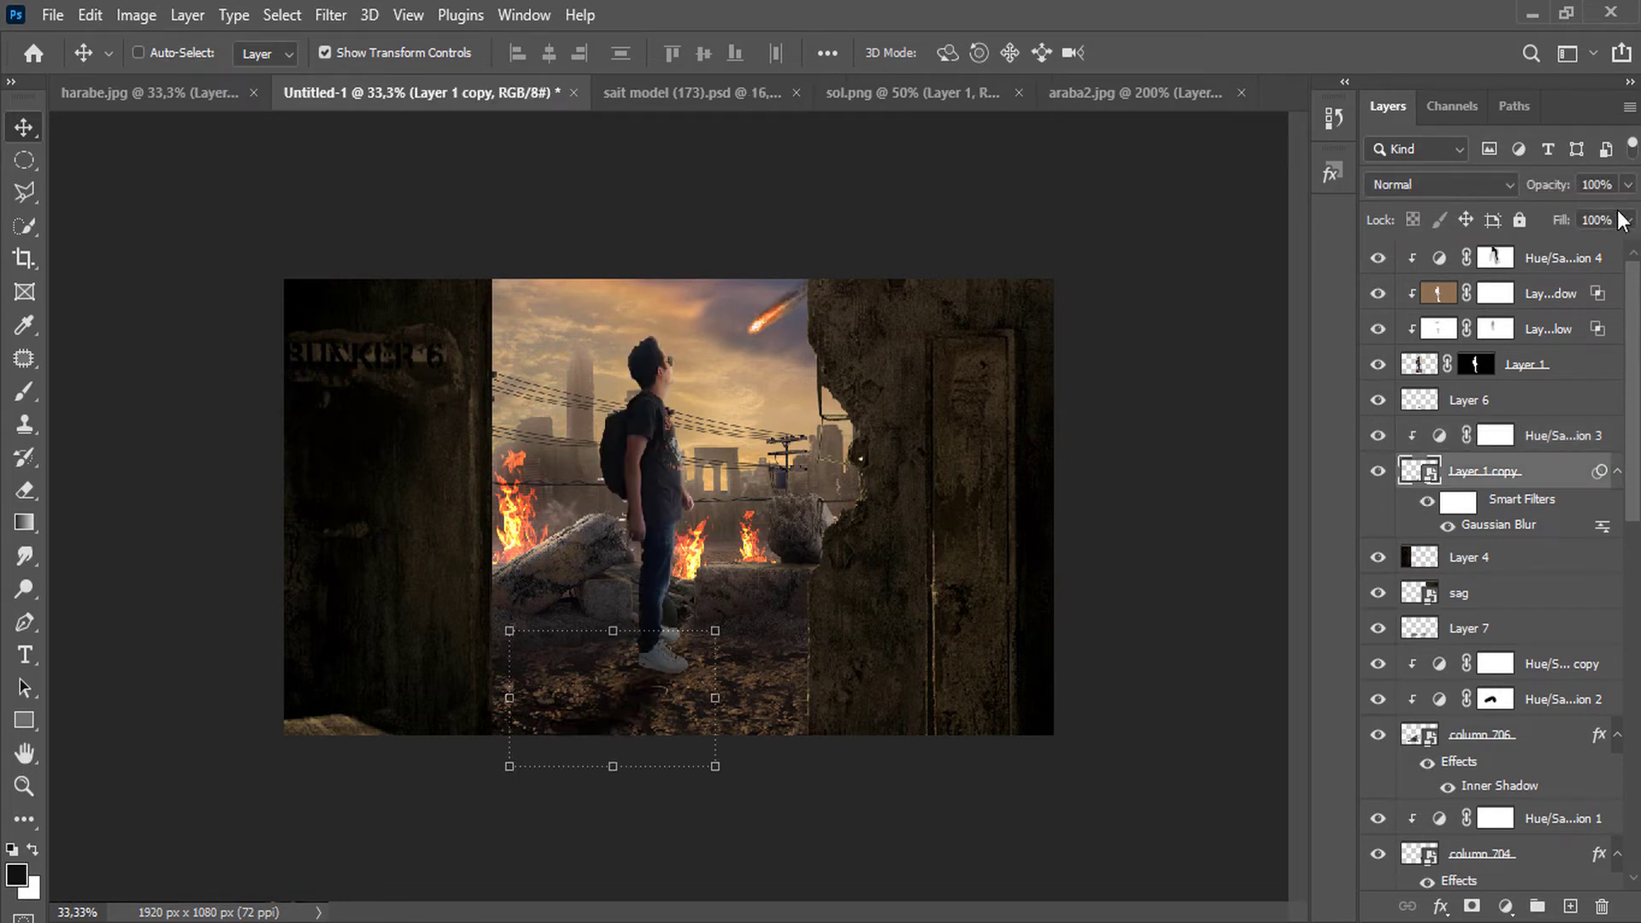
pyautogui.click(1628, 184)
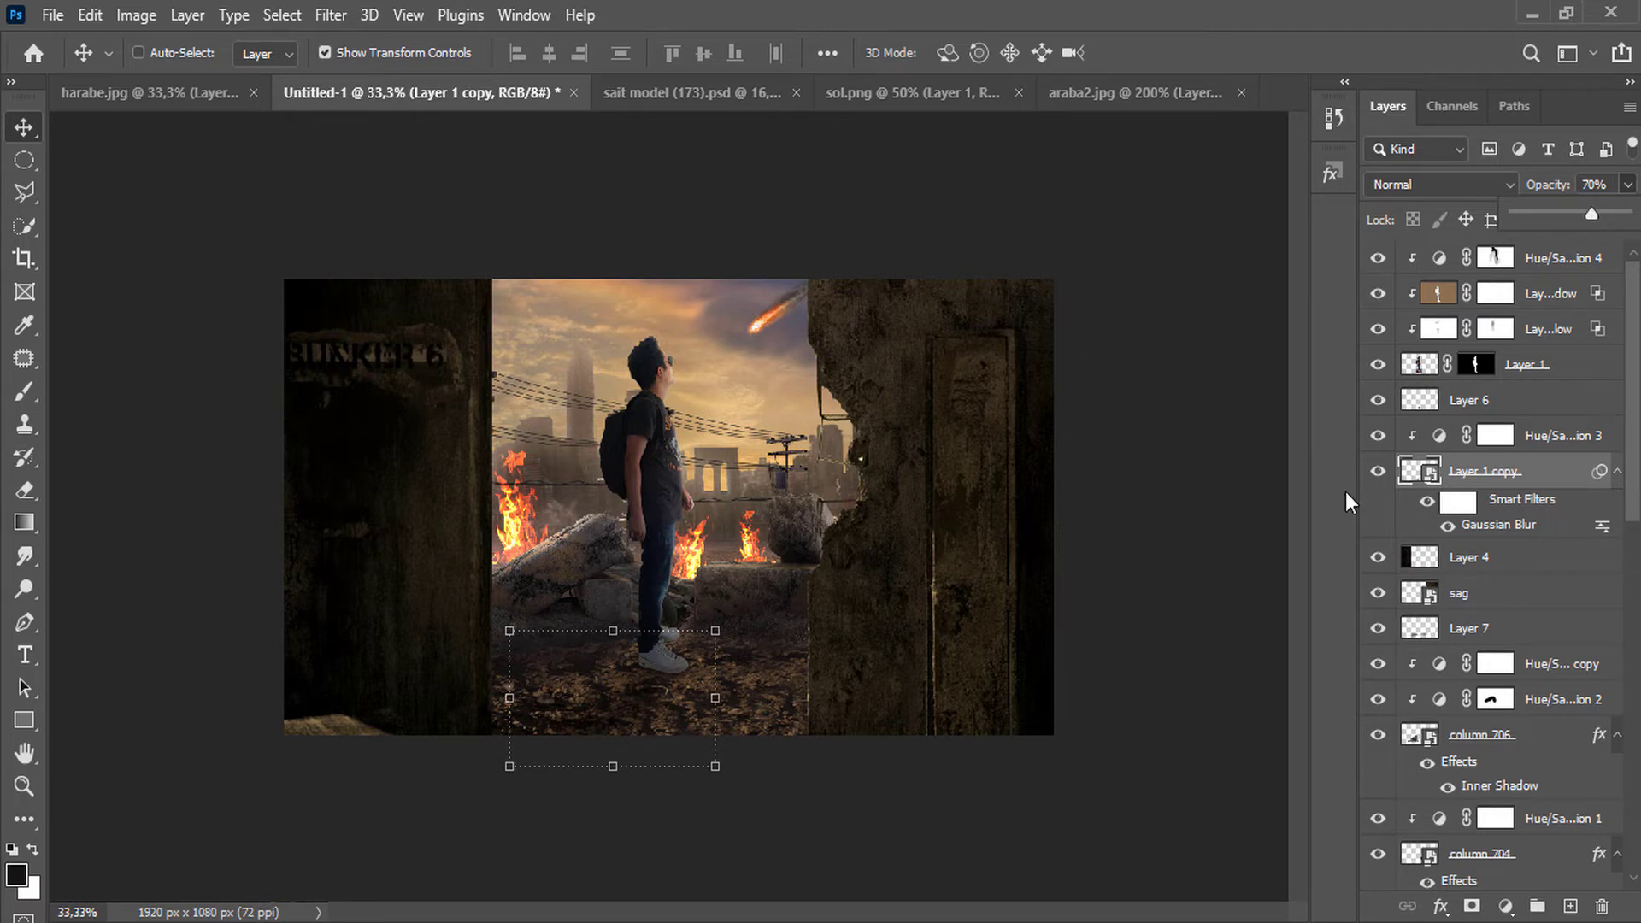
# Add a layer mask to the meteor_PNG33 layer and undo a trial brush stroke over the meteor.
pyautogui.scroll(-10, 1460, 630)
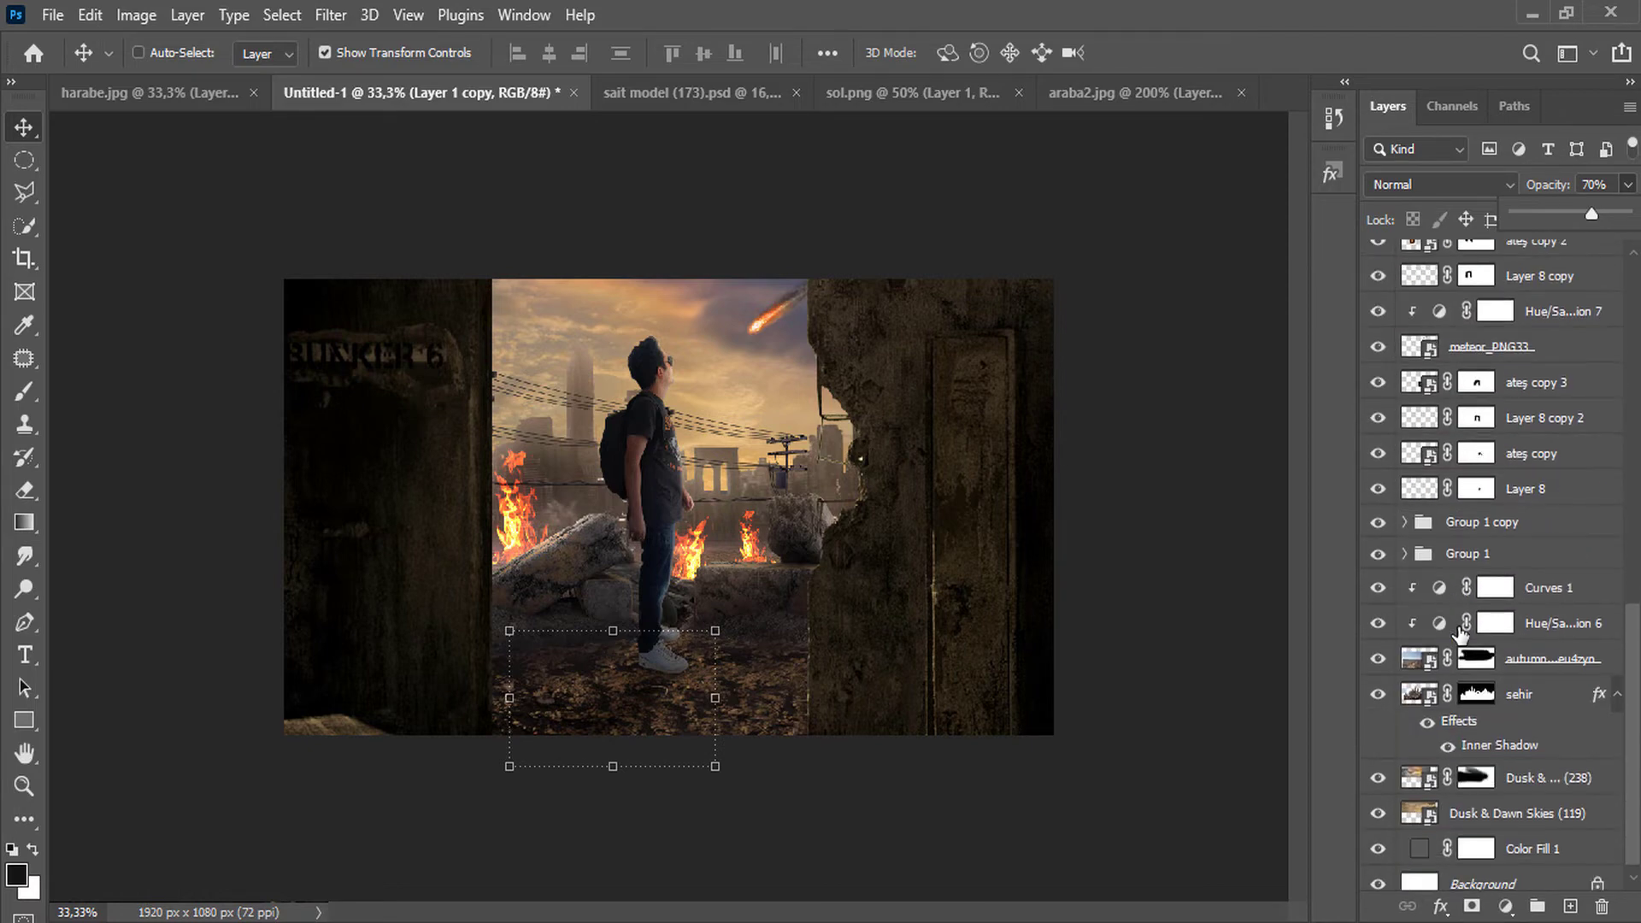
pyautogui.scroll(3, 1460, 633)
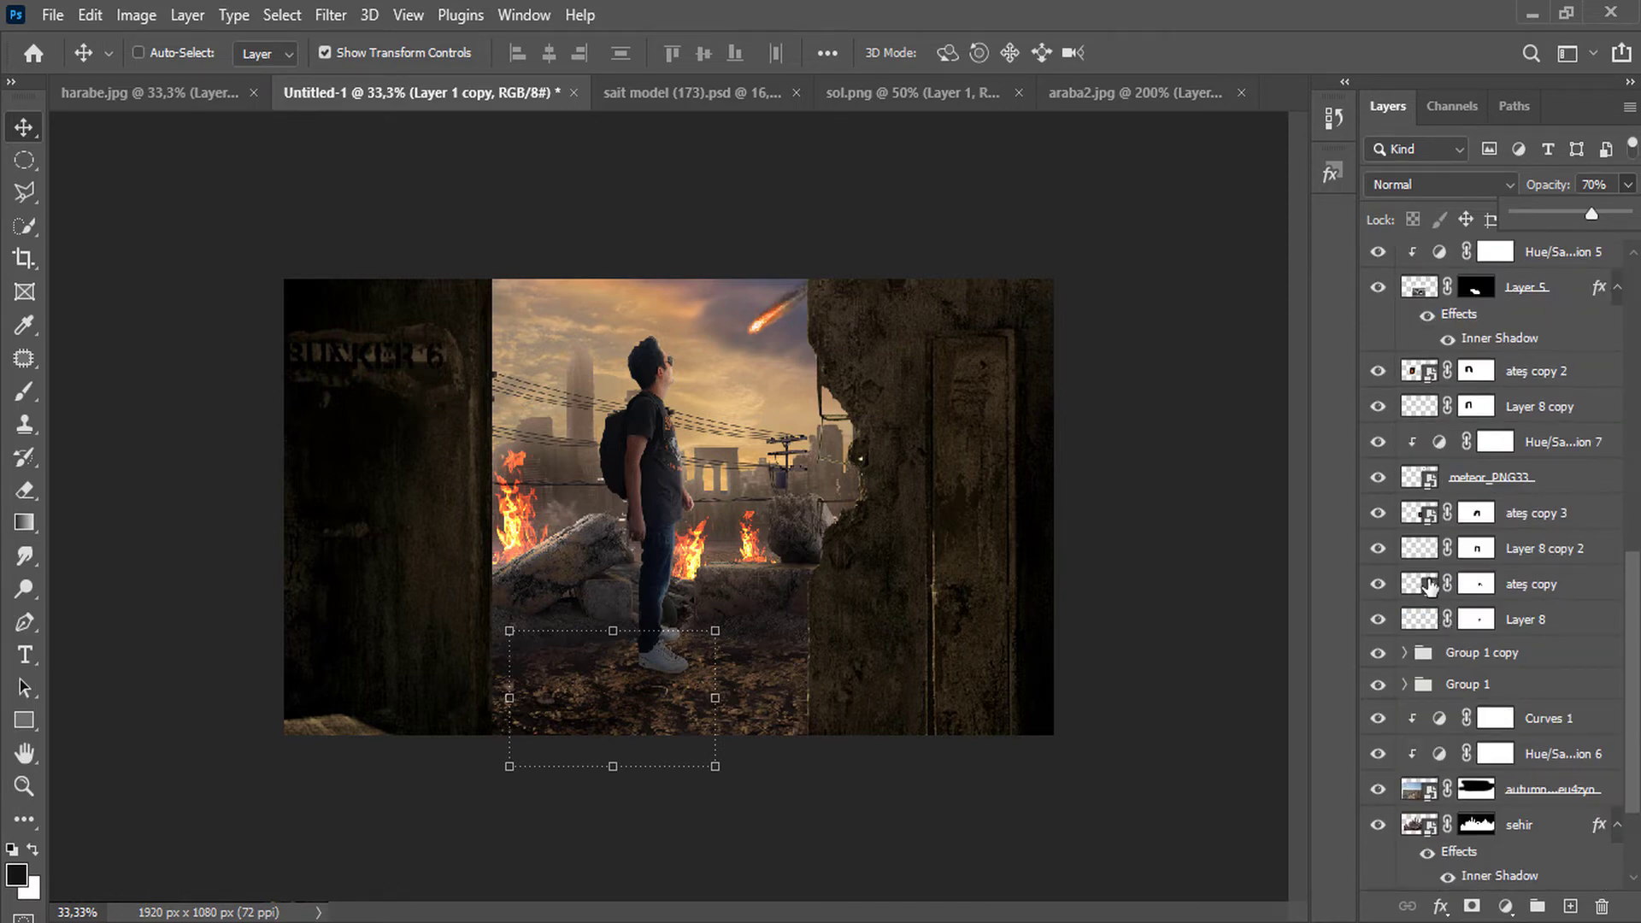
pyautogui.click(1378, 441)
pyautogui.click(1473, 478)
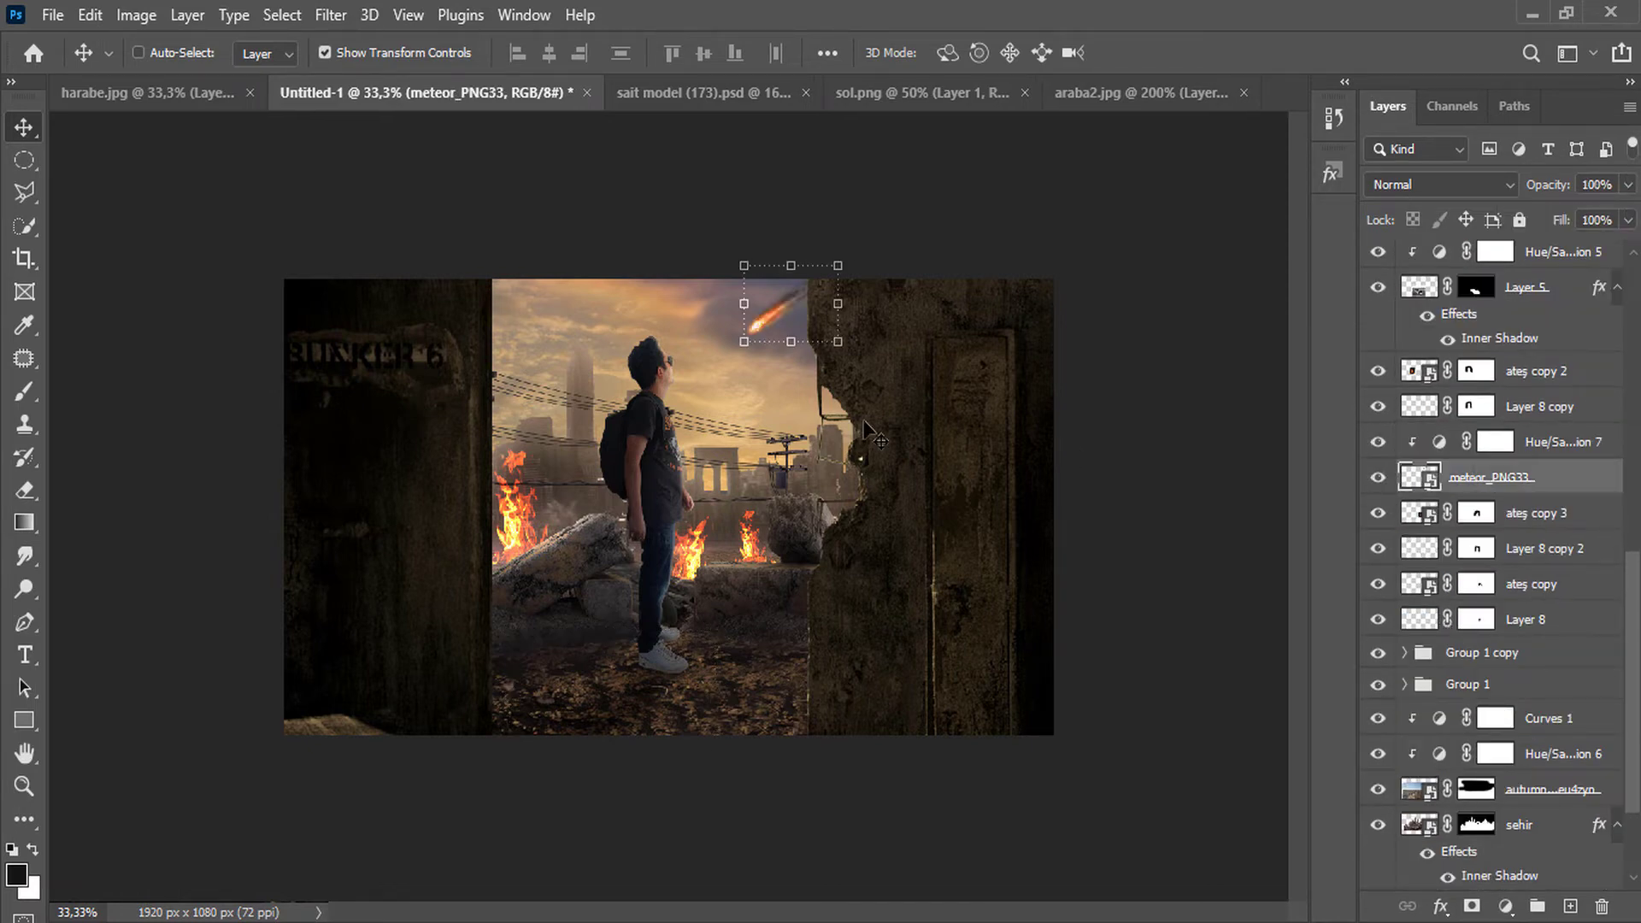
pyautogui.scroll(4, 794, 327)
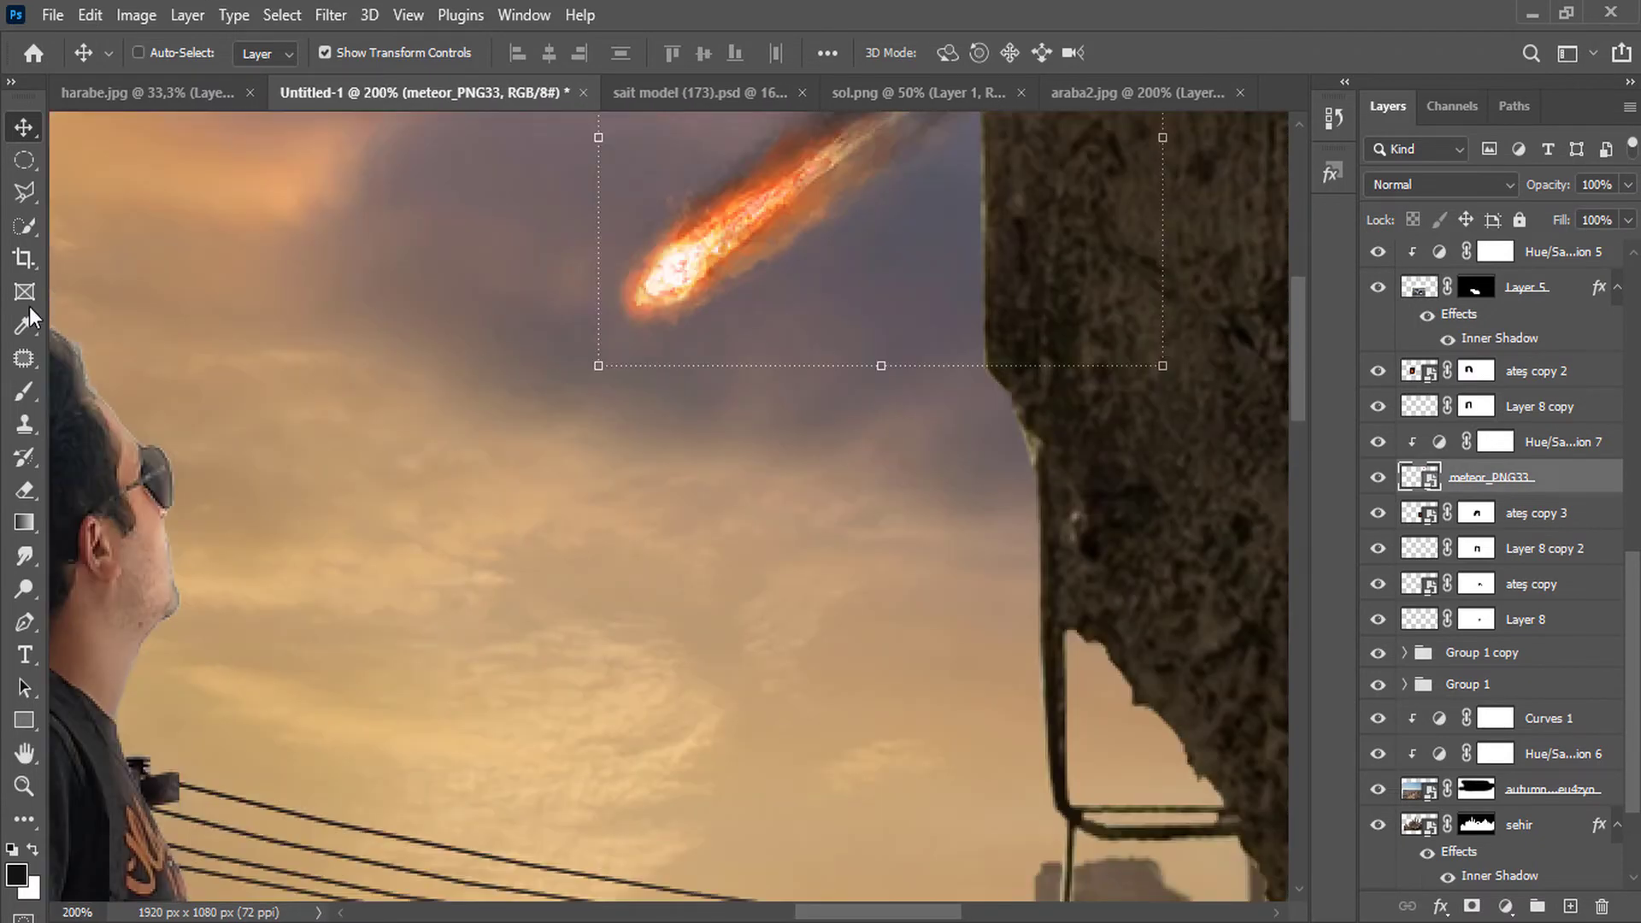
pyautogui.click(24, 389)
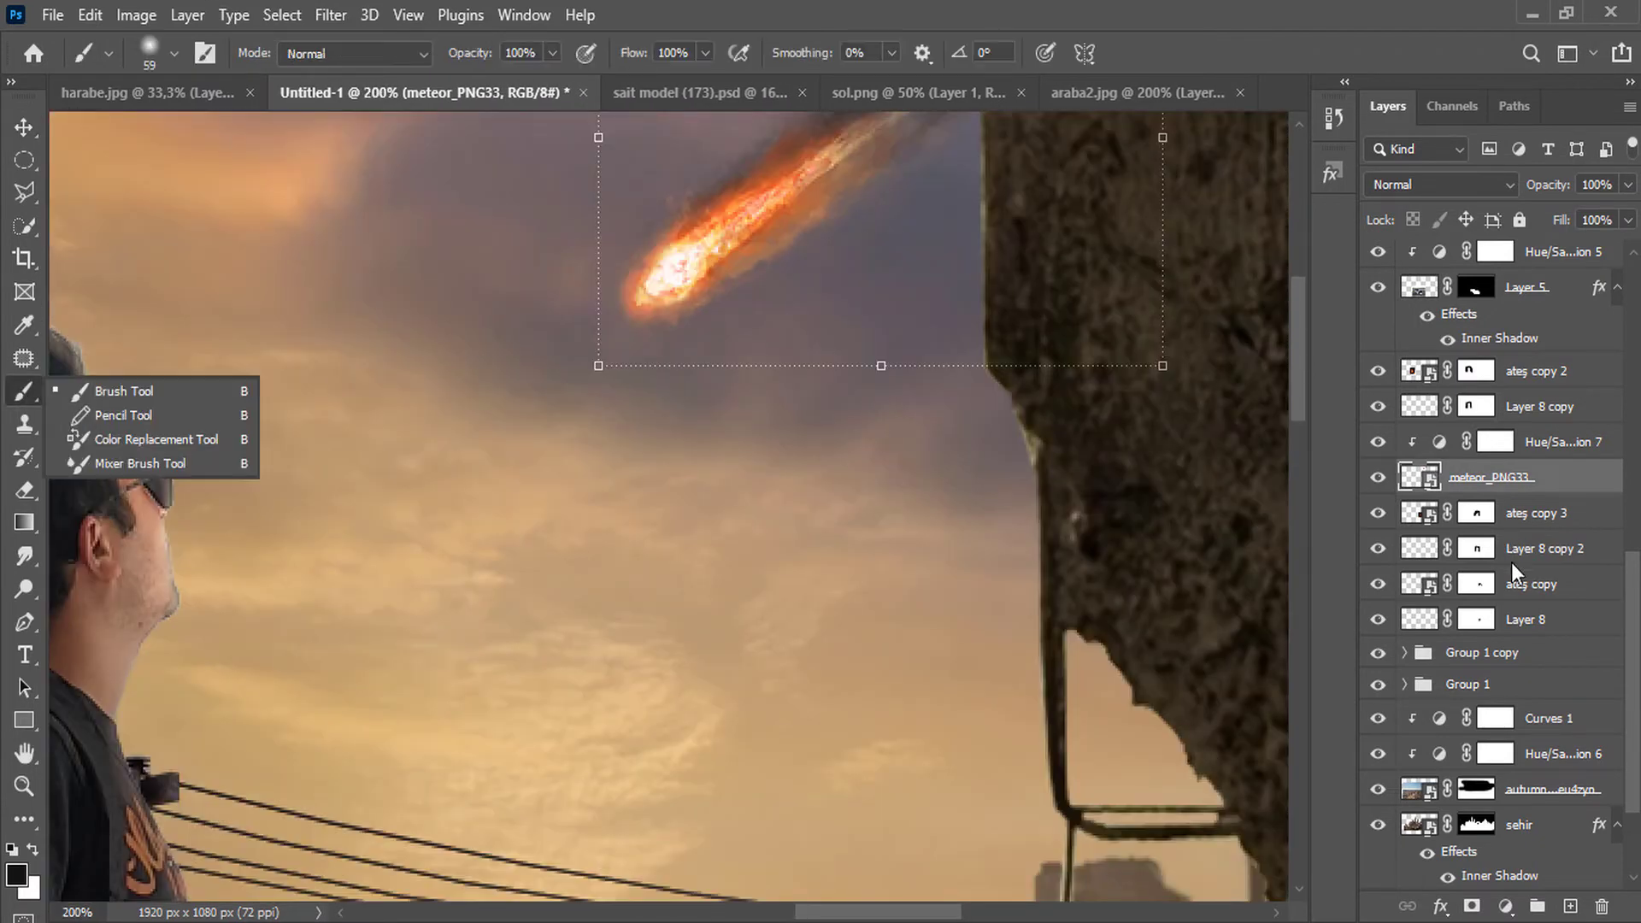
pyautogui.click(1472, 906)
pyautogui.moveTo(821, 293)
pyautogui.mouseDown()
pyautogui.moveTo(872, 282)
pyautogui.moveTo(708, 160)
pyautogui.moveTo(593, 150)
pyautogui.mouseUp()
pyautogui.hotkey('ctrl', 'z')
# Move the meteor down into the open sky above the man and scale it to 89.64%.
pyautogui.moveTo(854, 287); pyautogui.dragTo(771, 500)
pyautogui.click(24, 126)
pyautogui.moveTo(683, 398); pyautogui.dragTo(464, 588)
pyautogui.scroll(-1, 663, 472)
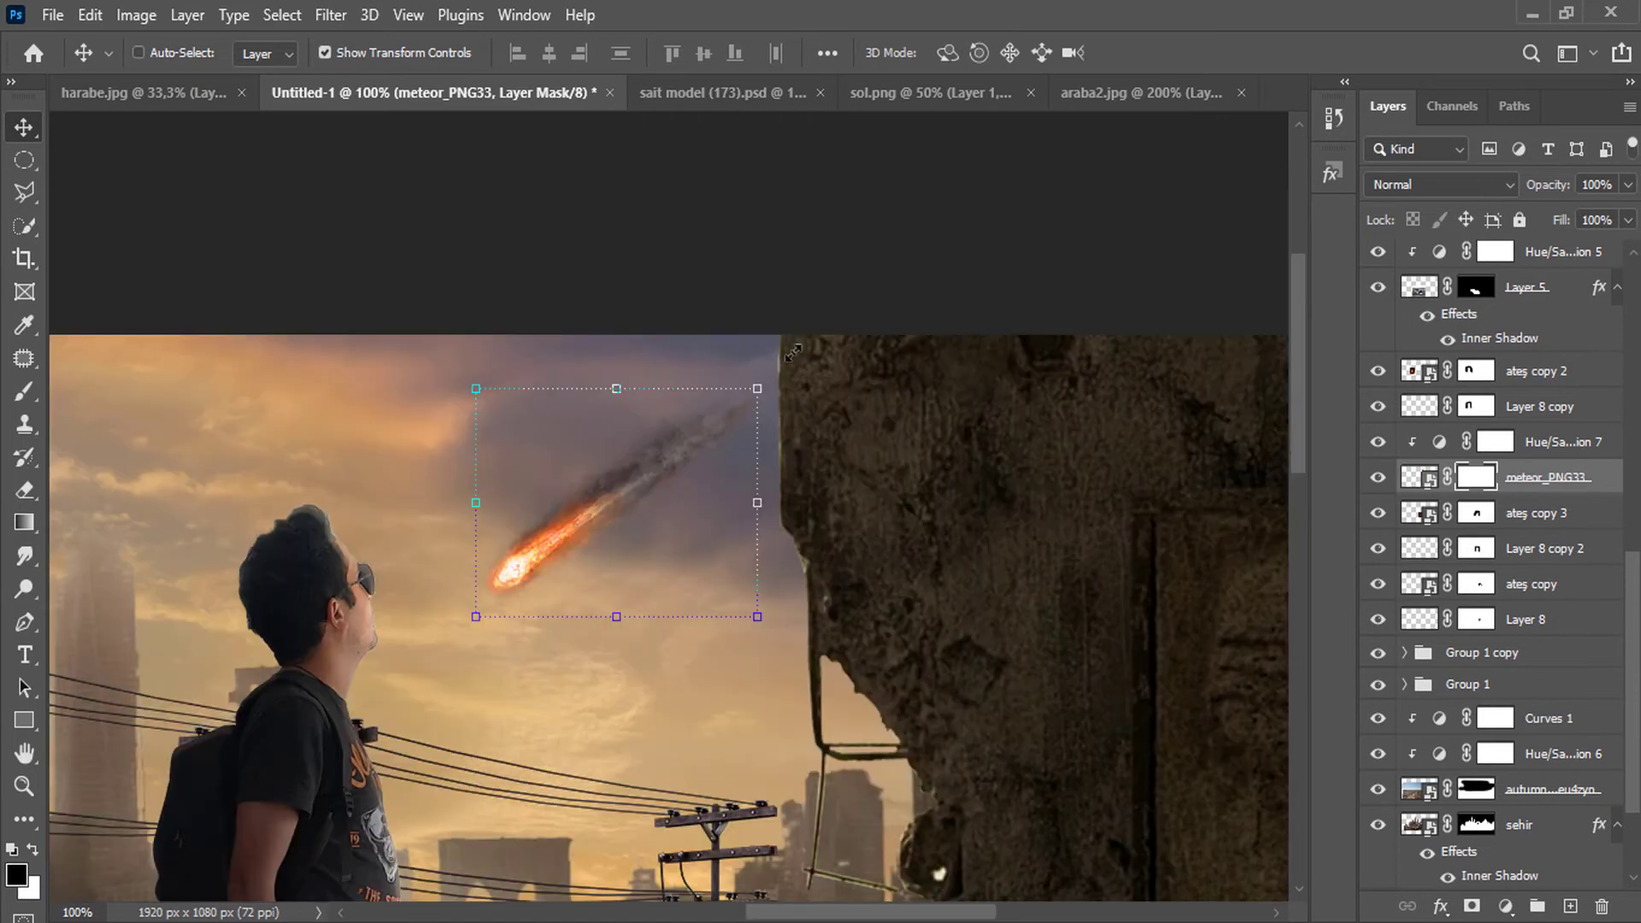
pyautogui.moveTo(793, 351); pyautogui.dragTo(881, 282)
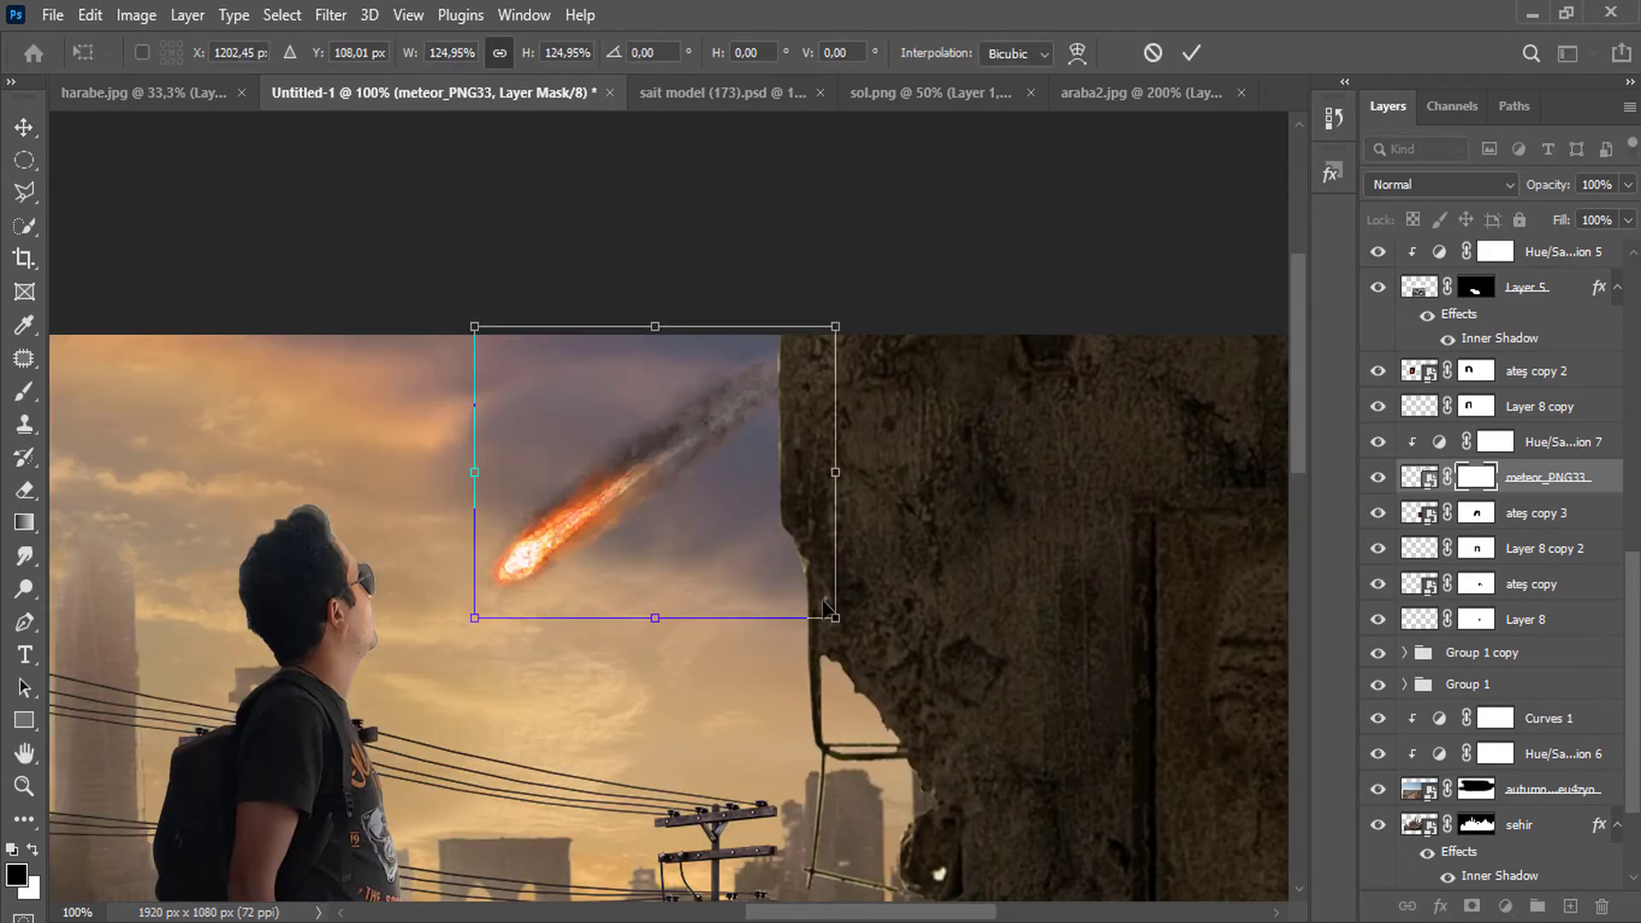
pyautogui.moveTo(842, 621); pyautogui.dragTo(732, 542)
pyautogui.moveTo(642, 437); pyautogui.dragTo(715, 482)
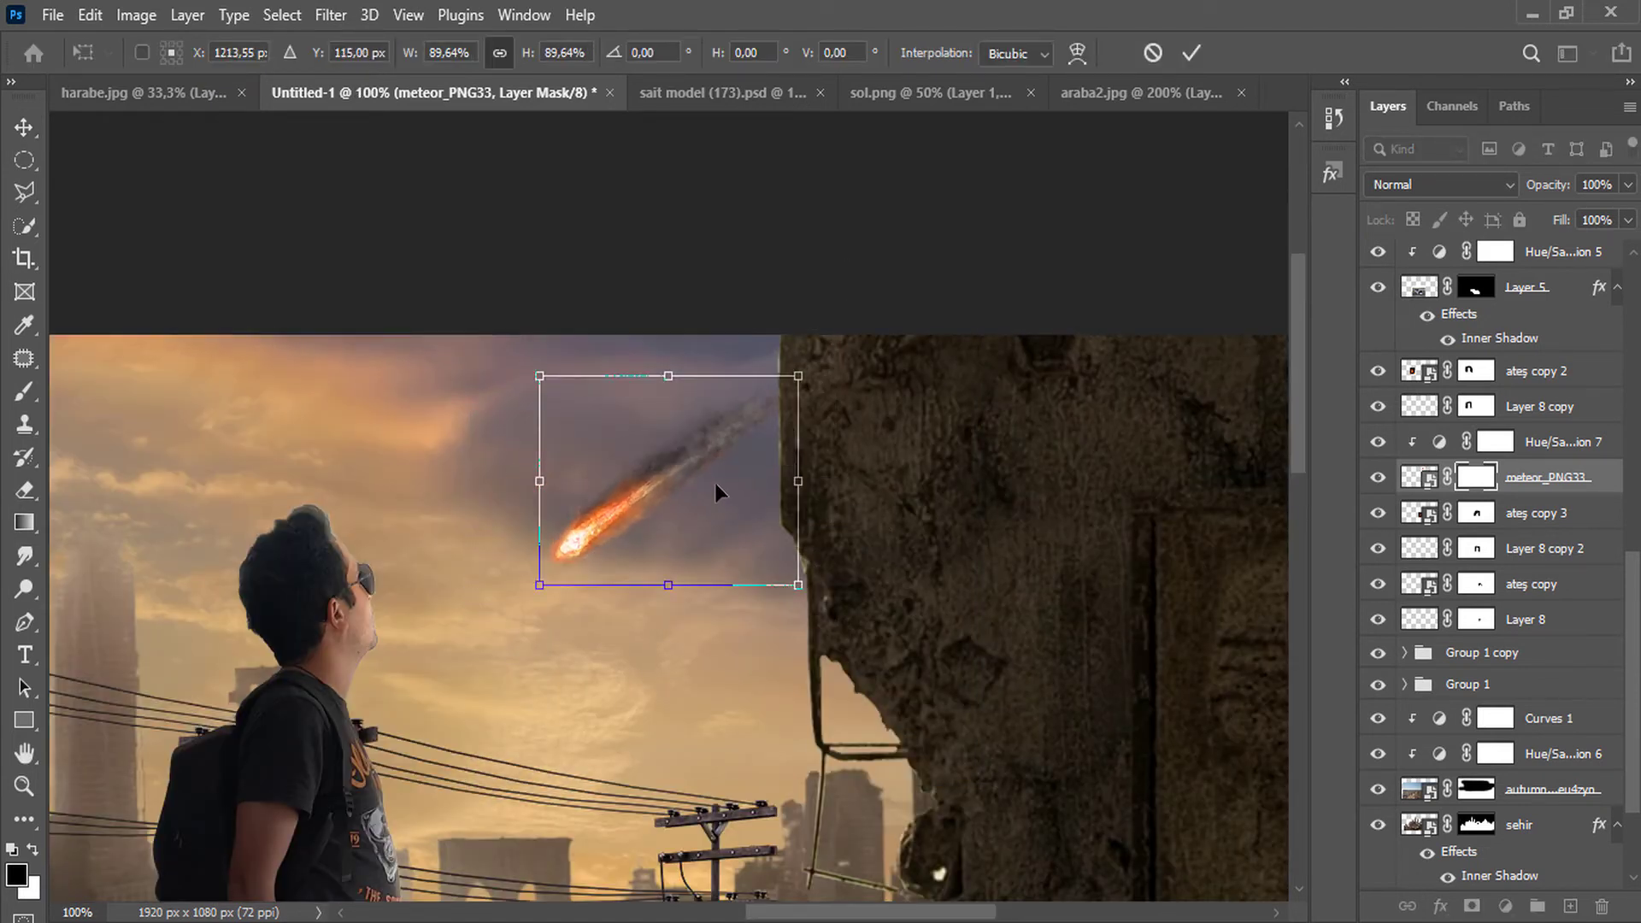
pyautogui.click(1194, 53)
# Set the meteor_PNG33 layer's opacity to 51% and move the meteor up against the broken wall's edge.
pyautogui.click(1628, 185)
pyautogui.moveTo(1628, 213); pyautogui.dragTo(1575, 221)
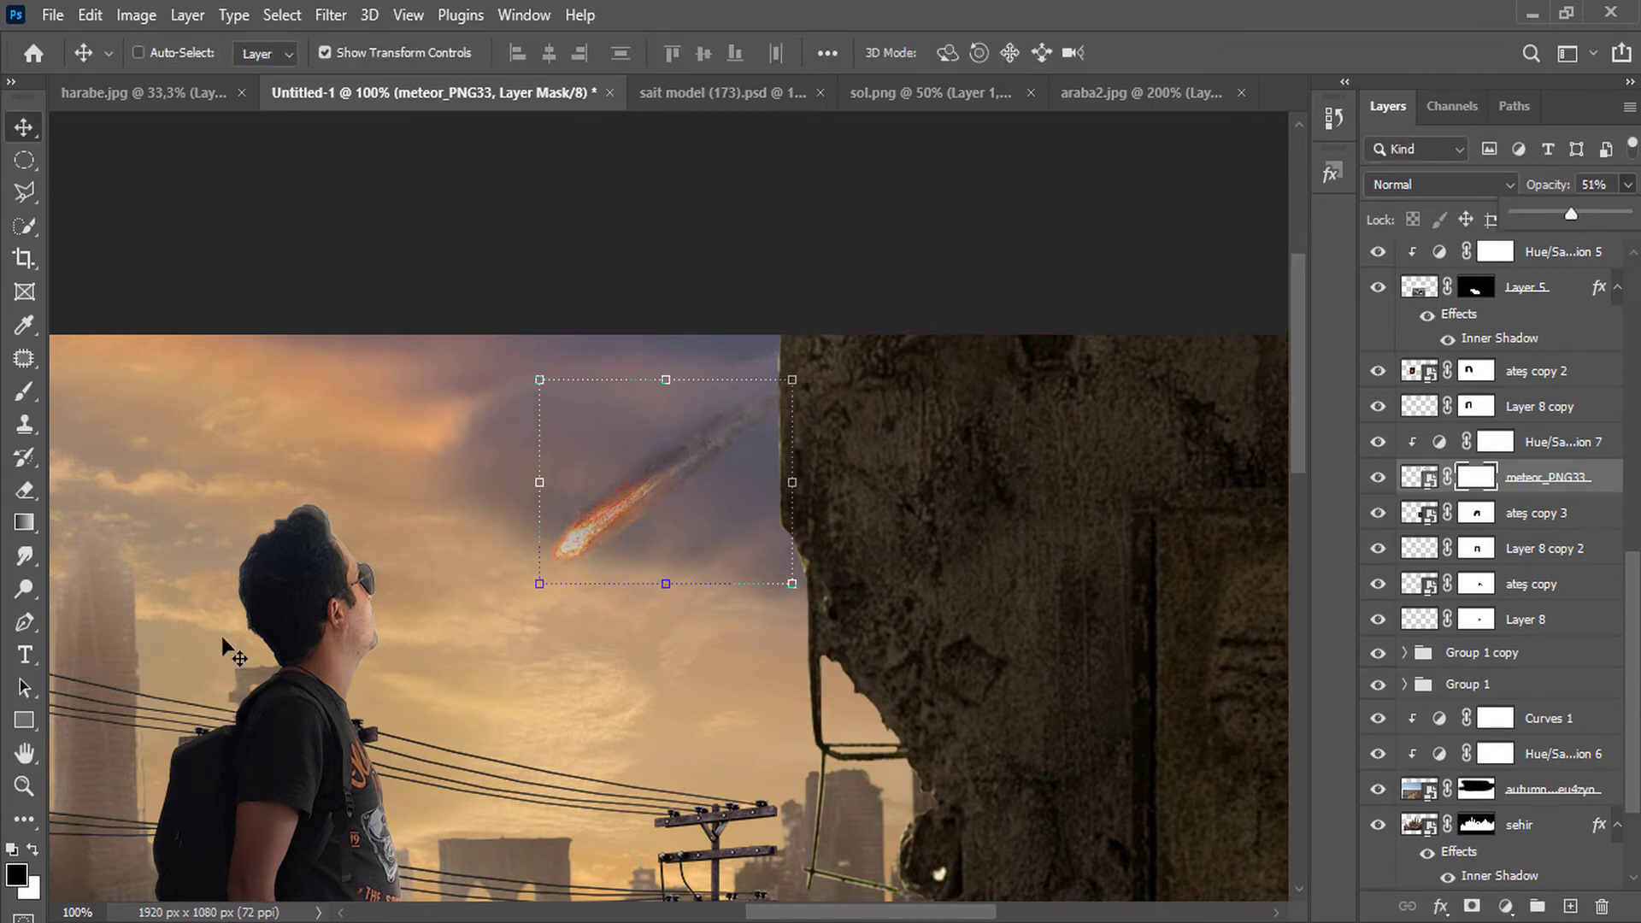
pyautogui.keyDown('alt'); pyautogui.click(325, 522); pyautogui.keyUp('alt')
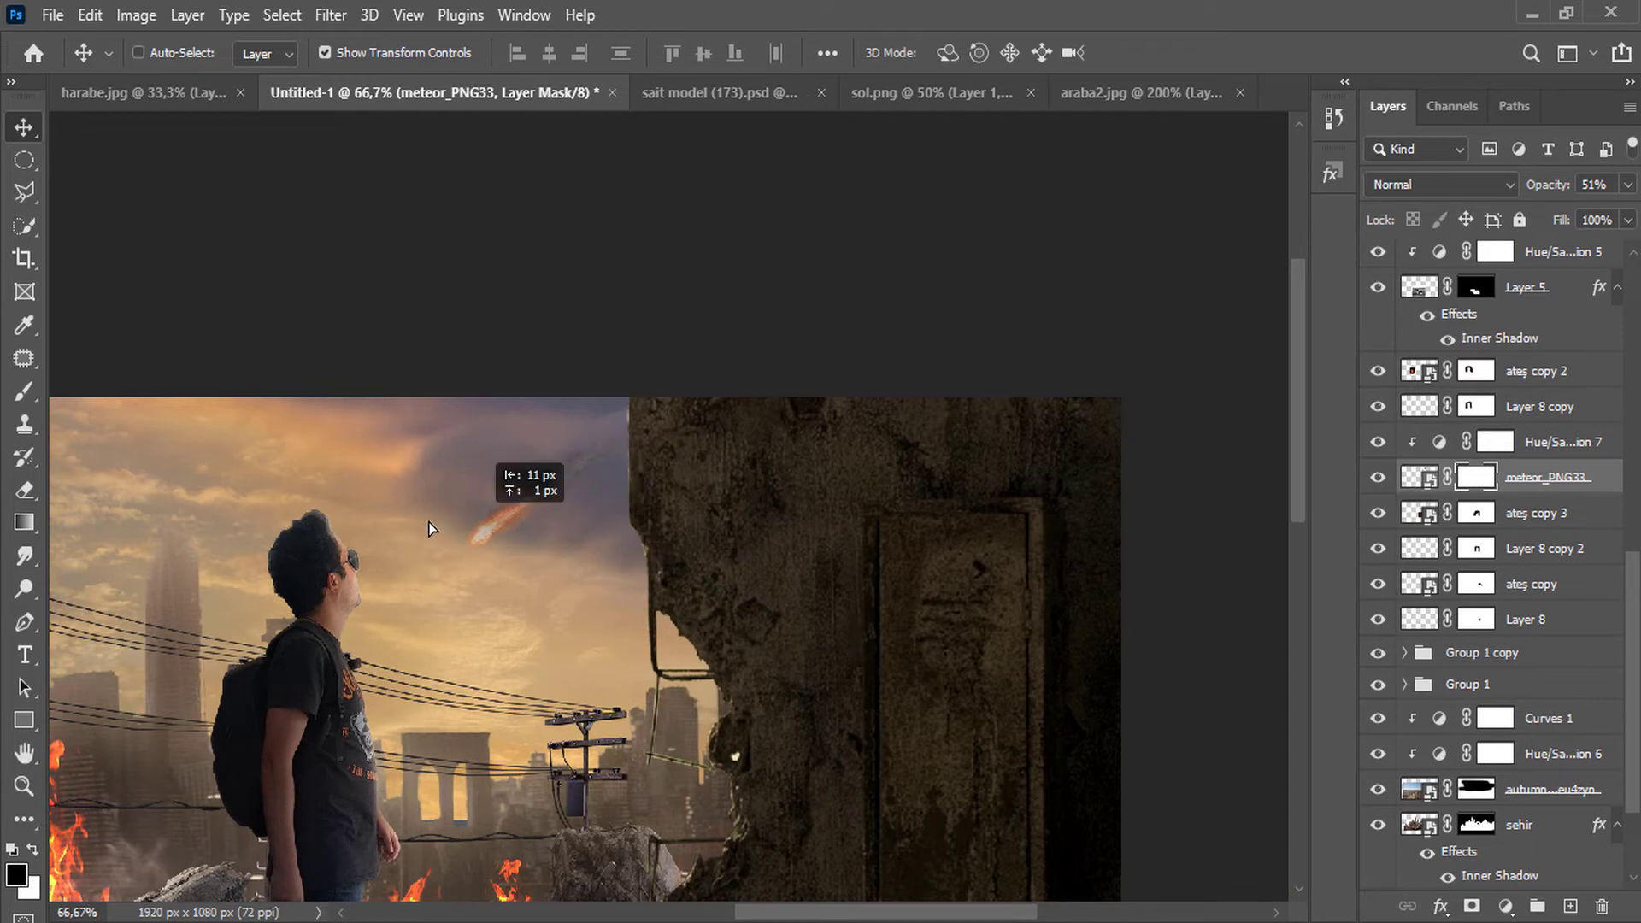
pyautogui.moveTo(430, 528); pyautogui.dragTo(537, 455)
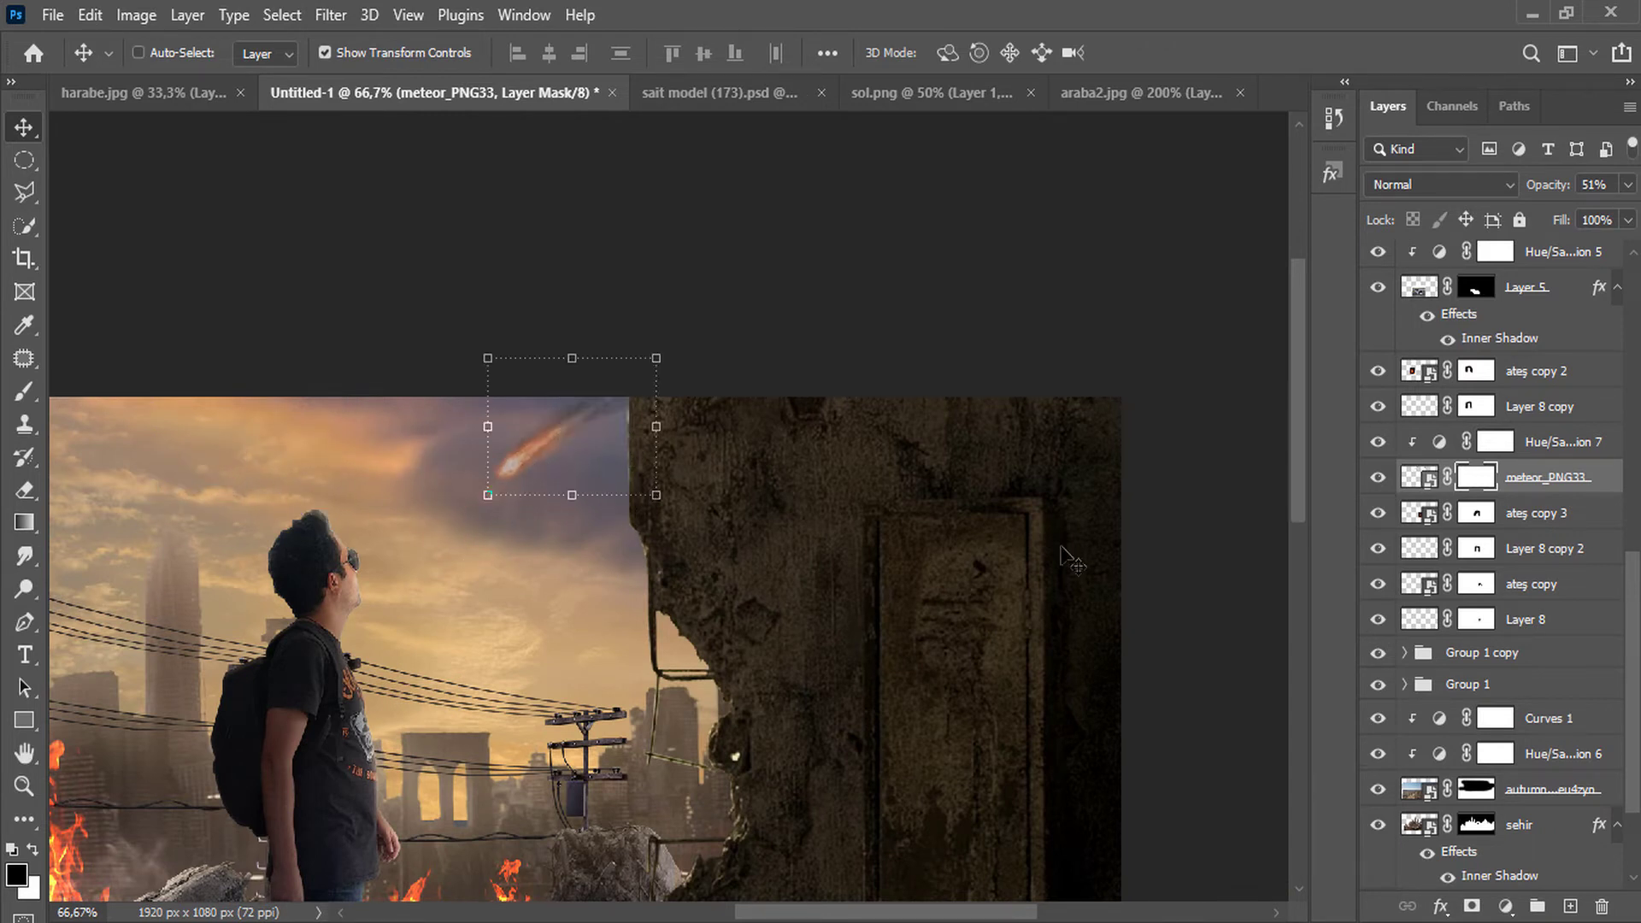
pyautogui.moveTo(1557, 489); pyautogui.dragTo(1570, 906)
pyautogui.hotkey('ctrl', 'z')
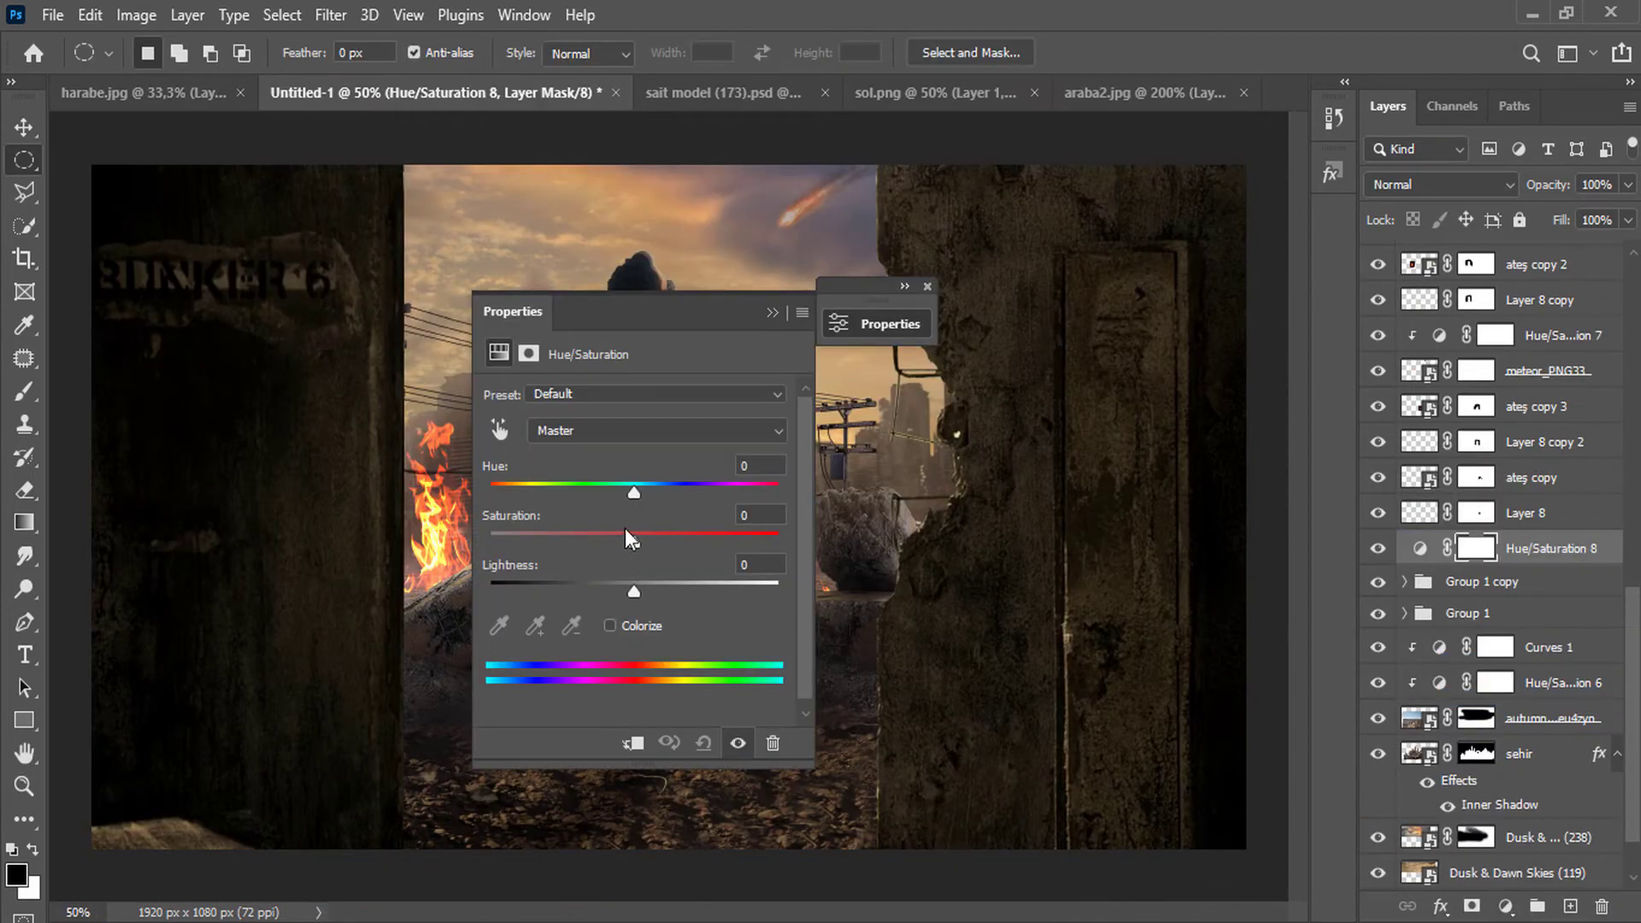
# Lower the saturation and lightness of Hue/Saturation 8 and clip it to the ground in Layer 3.
pyautogui.moveTo(633, 541); pyautogui.dragTo(559, 609)
pyautogui.click(772, 313)
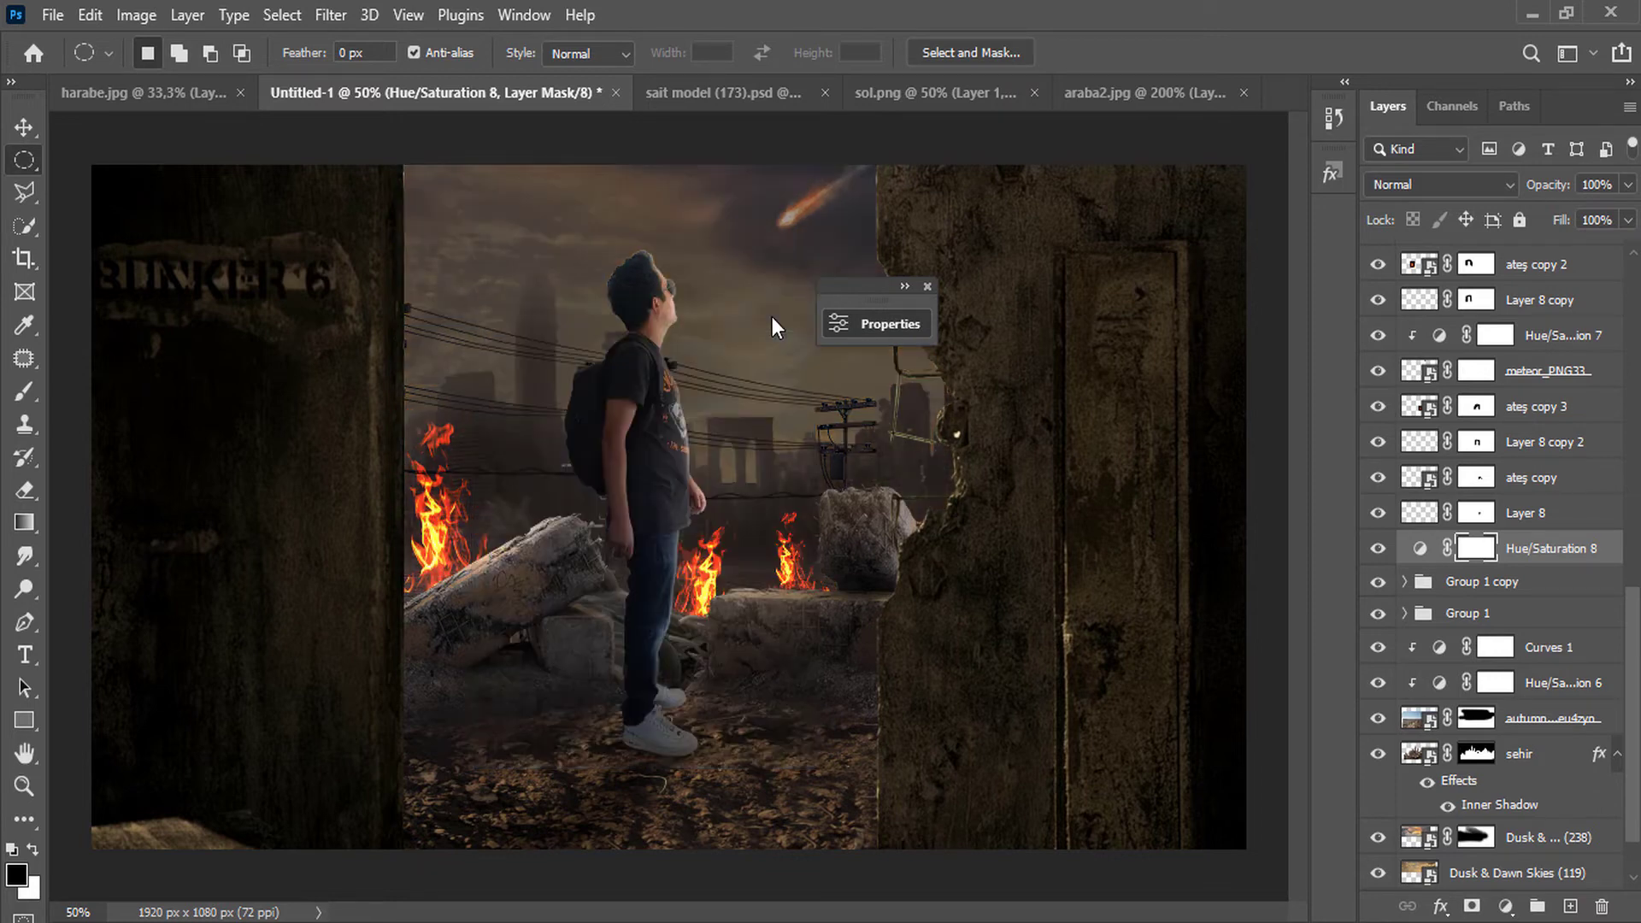
pyautogui.moveTo(1529, 575); pyautogui.dragTo(1525, 500)
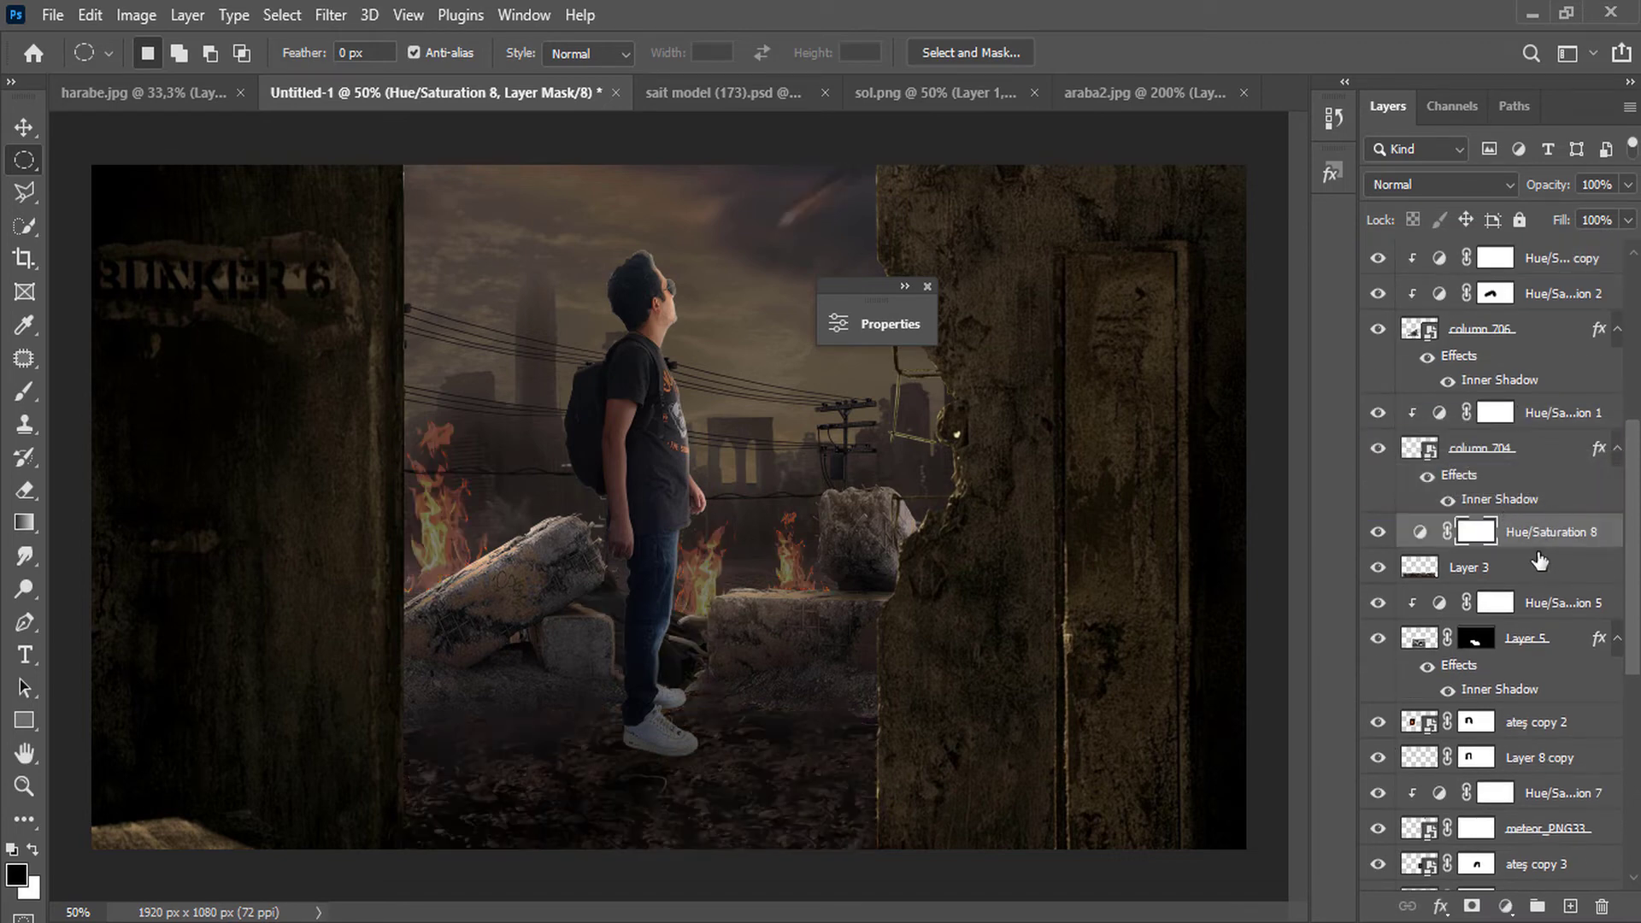
pyautogui.doubleClick(1380, 535)
pyautogui.rightClick(1552, 532)
pyautogui.click(1282, 377)
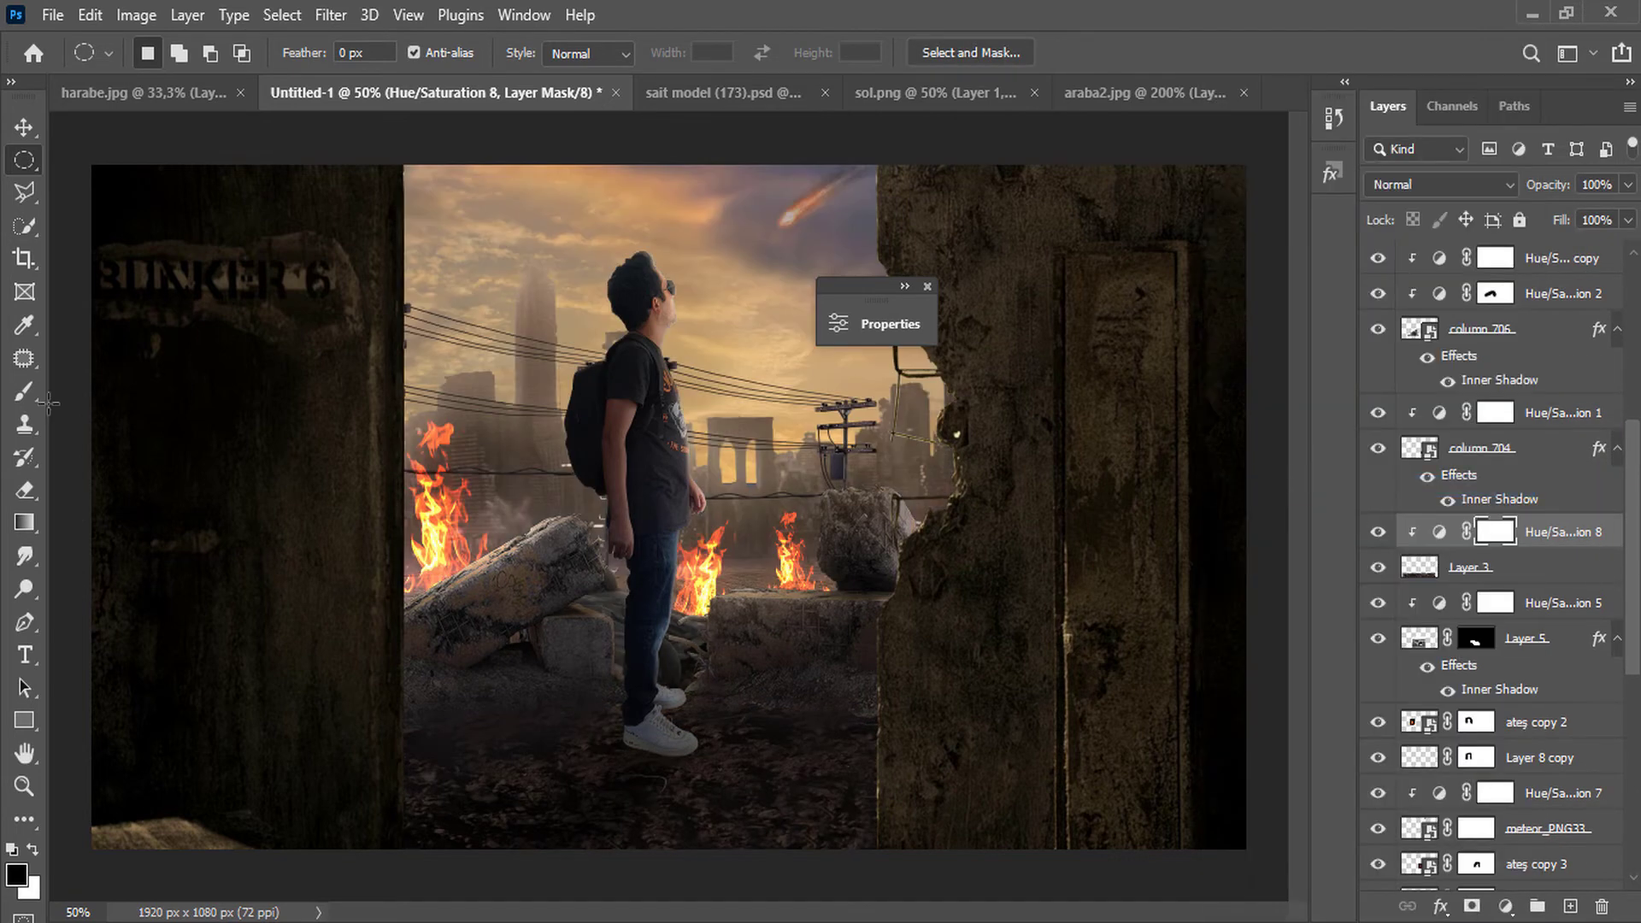
# Paint black over the ground on the Hue/Saturation 8 mask with a 180 px soft brush at 45% opacity, undoing the unwanted stroke.
pyautogui.press('b')
pyautogui.rightClick(617, 472)
pyautogui.moveTo(834, 523); pyautogui.dragTo(859, 529)
pyautogui.click(550, 53)
pyautogui.moveTo(548, 82); pyautogui.dragTo(491, 82)
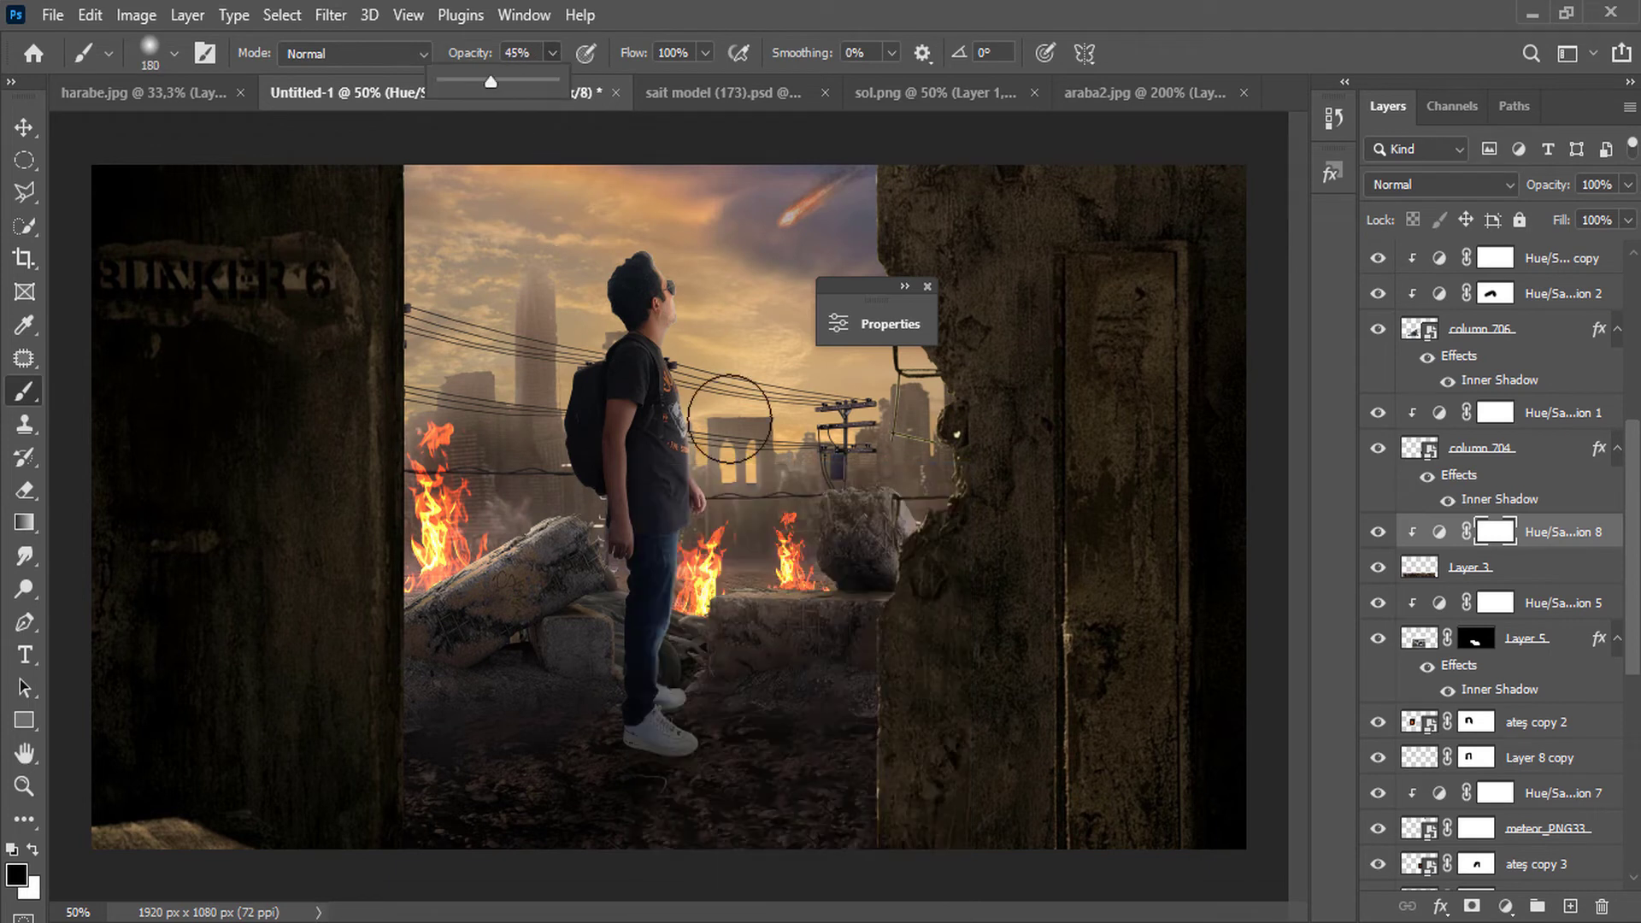
pyautogui.moveTo(340, 725)
pyautogui.mouseDown()
pyautogui.moveTo(359, 787)
pyautogui.moveTo(706, 881)
pyautogui.moveTo(752, 687)
pyautogui.moveTo(900, 801)
pyautogui.mouseUp()
pyautogui.hotkey('ctrl', 'z')
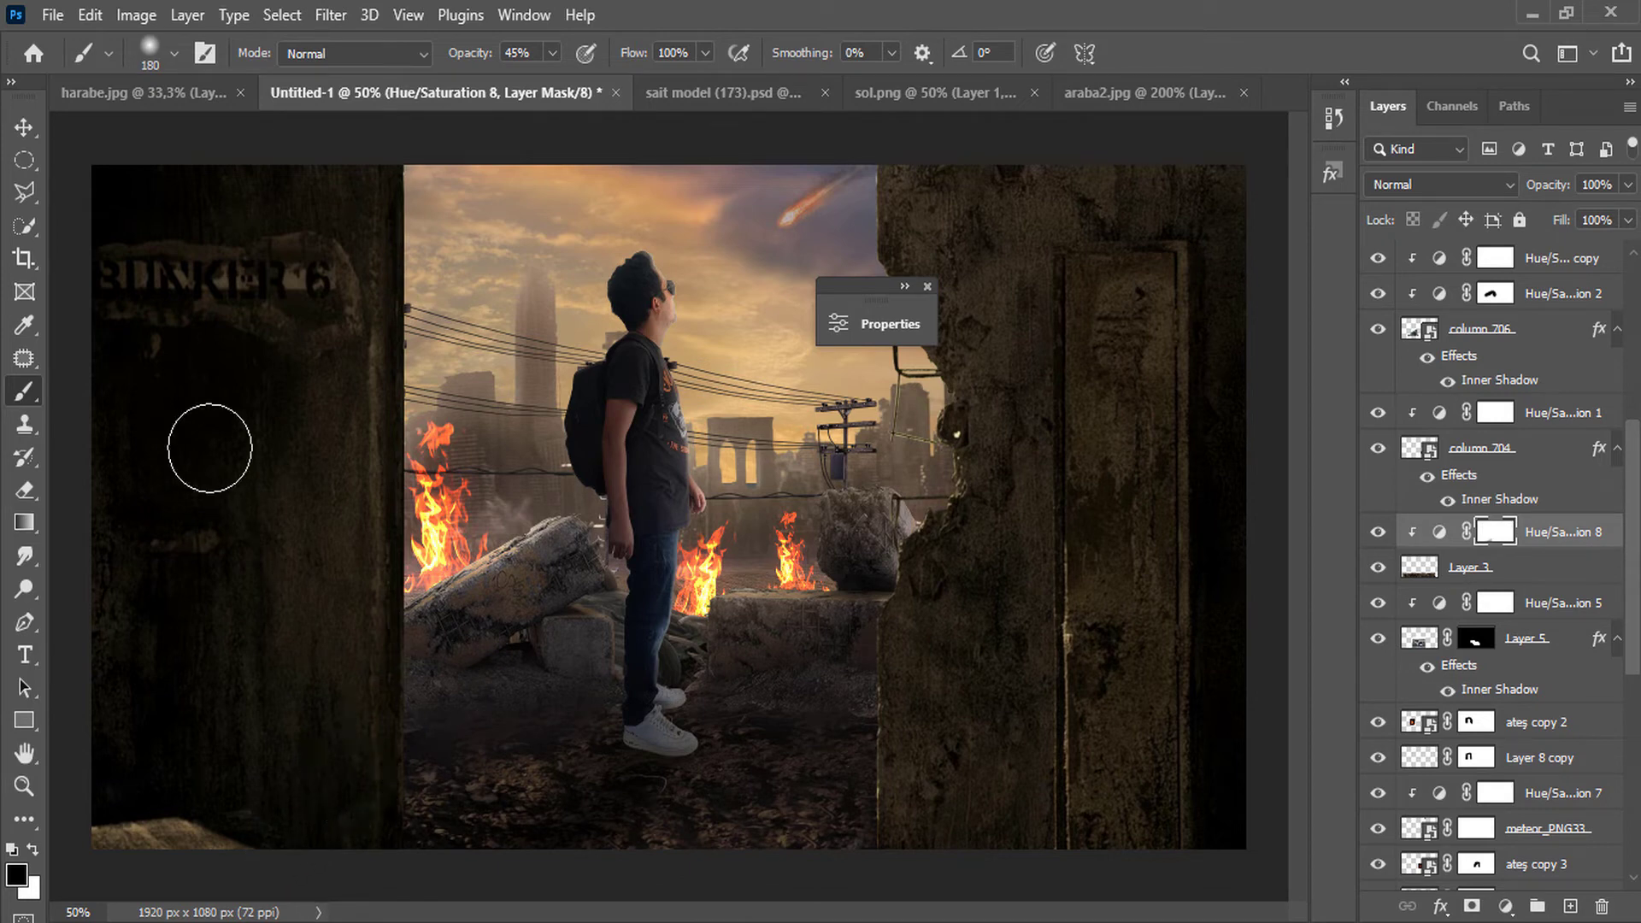
pyautogui.press('v')
pyautogui.scroll(3, 1464, 494)
pyautogui.scroll(3, 1464, 494)
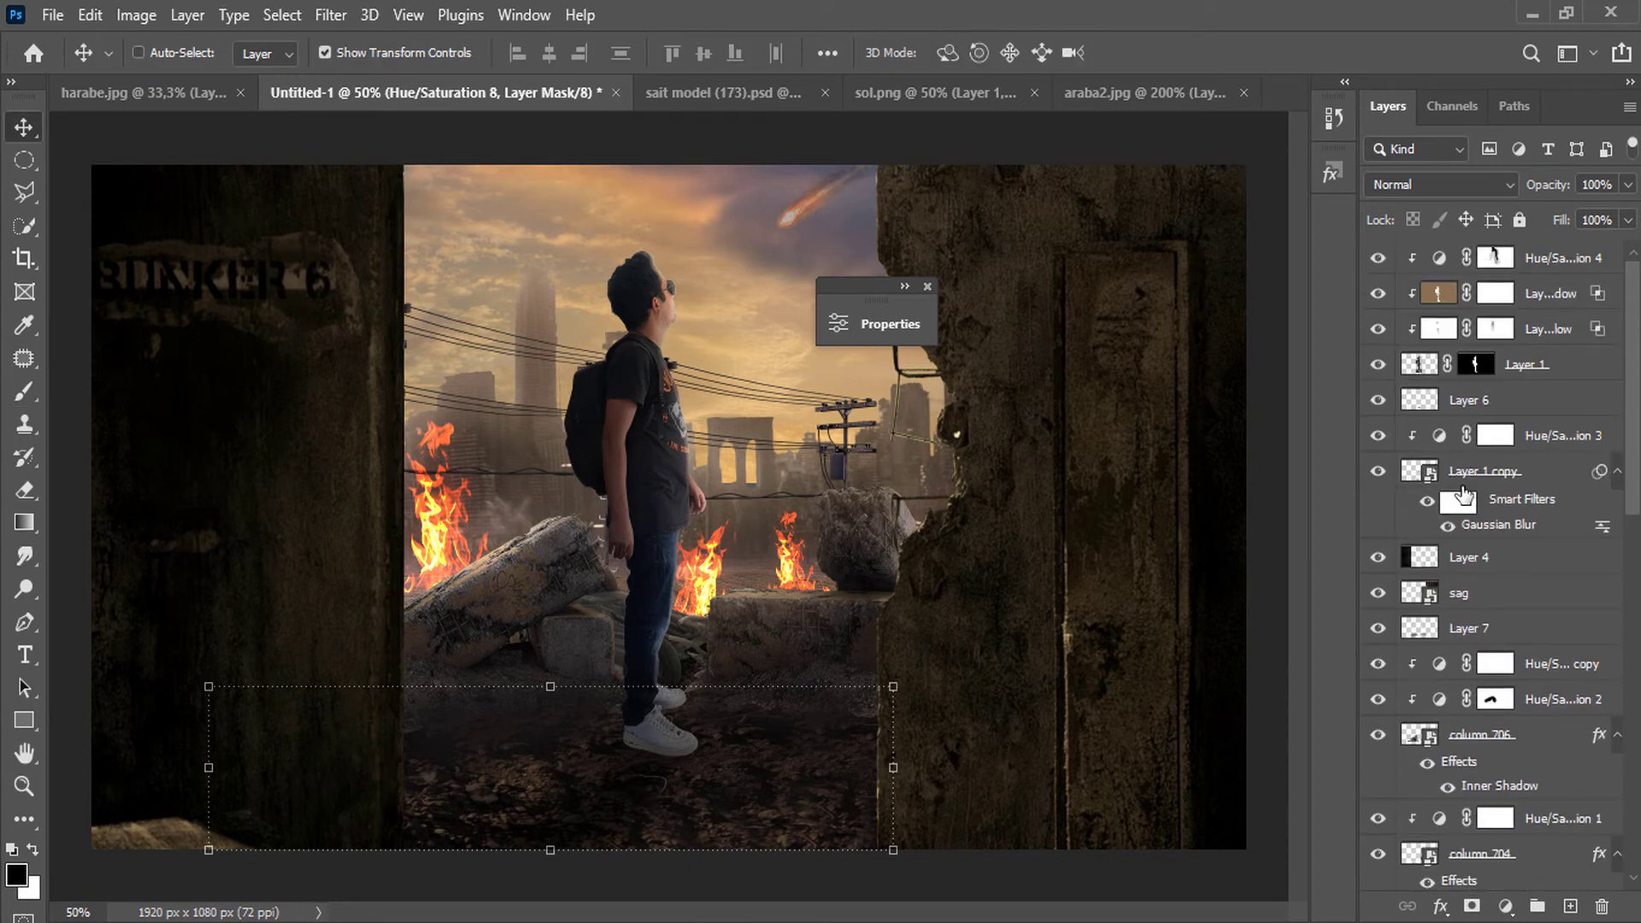
# Resize the dark bunker wall in Layer 4 so it covers the stone showing in the image's lower corner.
pyautogui.click(1480, 566)
pyautogui.moveTo(419, 902); pyautogui.dragTo(489, 908)
pyautogui.moveTo(365, 708)
pyautogui.mouseDown()
pyautogui.moveTo(291, 706)
pyautogui.moveTo(335, 698)
pyautogui.mouseUp()
pyautogui.click(1192, 53)
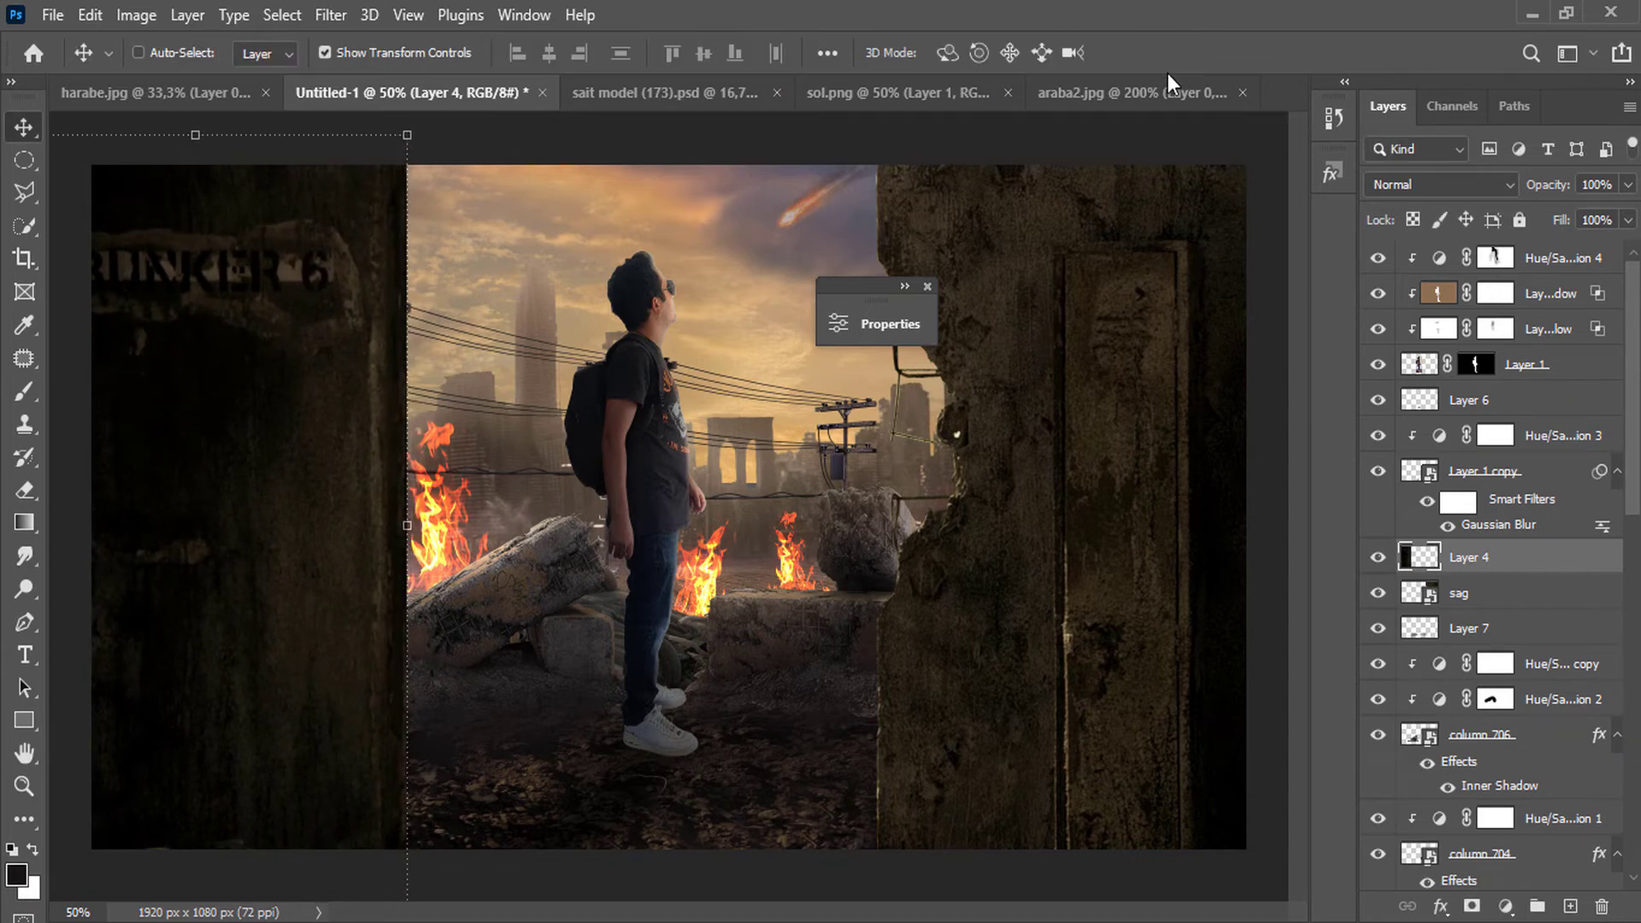
# Add an Inner Shadow layer style to the bunker wall in Layer 4.
pyautogui.rightClick(1529, 570)
pyautogui.click(1333, 39)
pyautogui.click(551, 541)
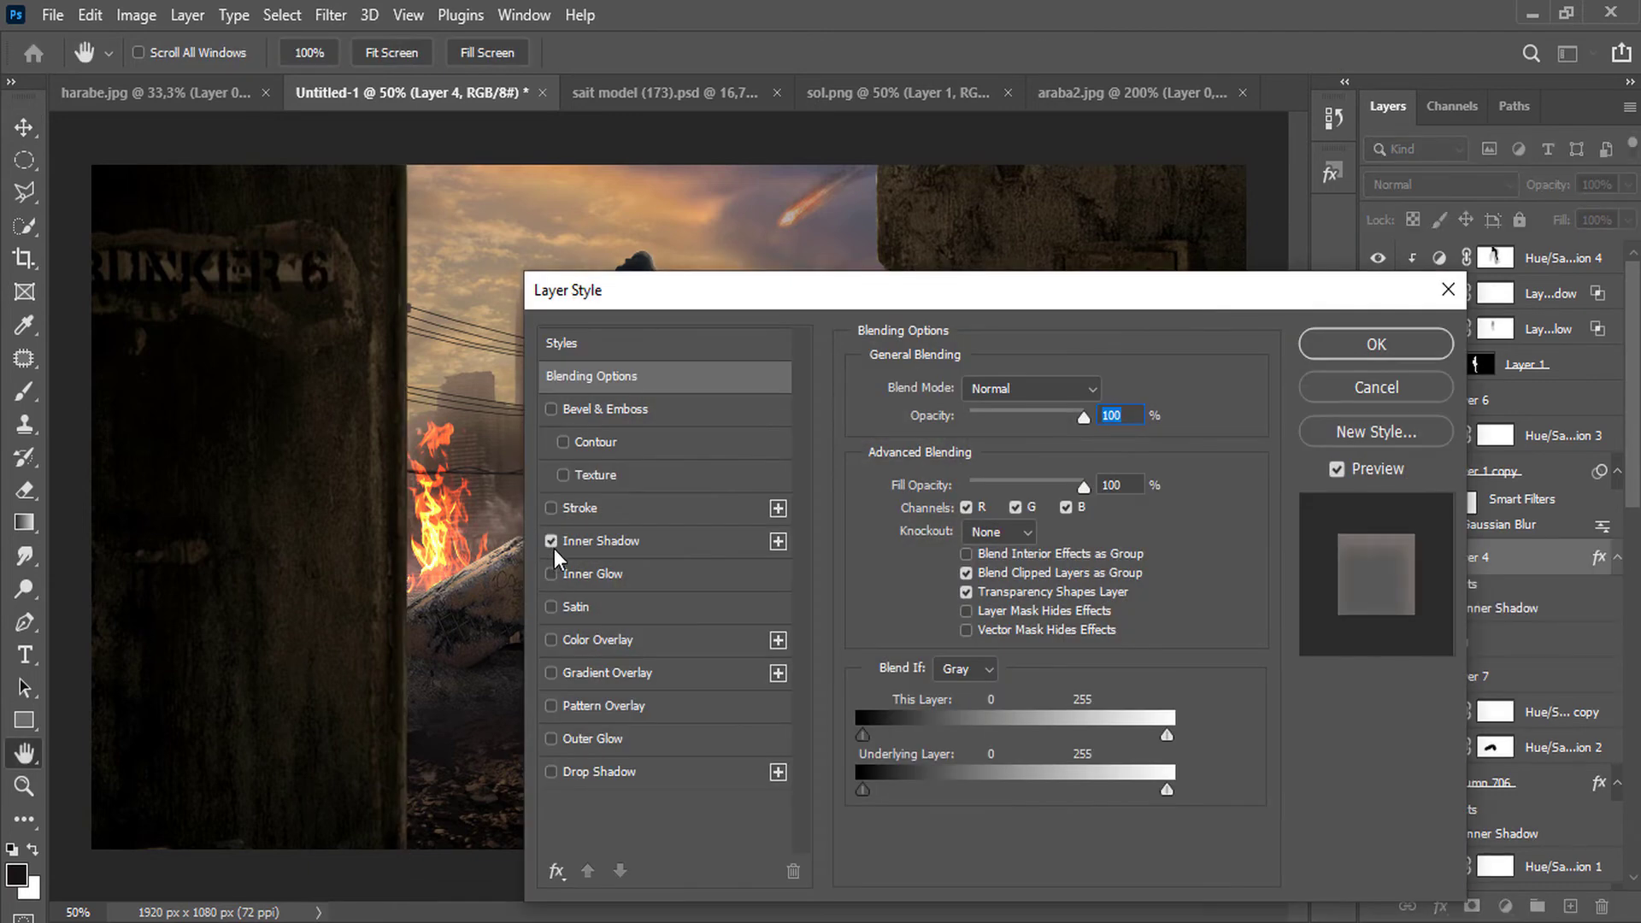
pyautogui.click(1359, 342)
pyautogui.click(26, 165)
pyautogui.click(926, 286)
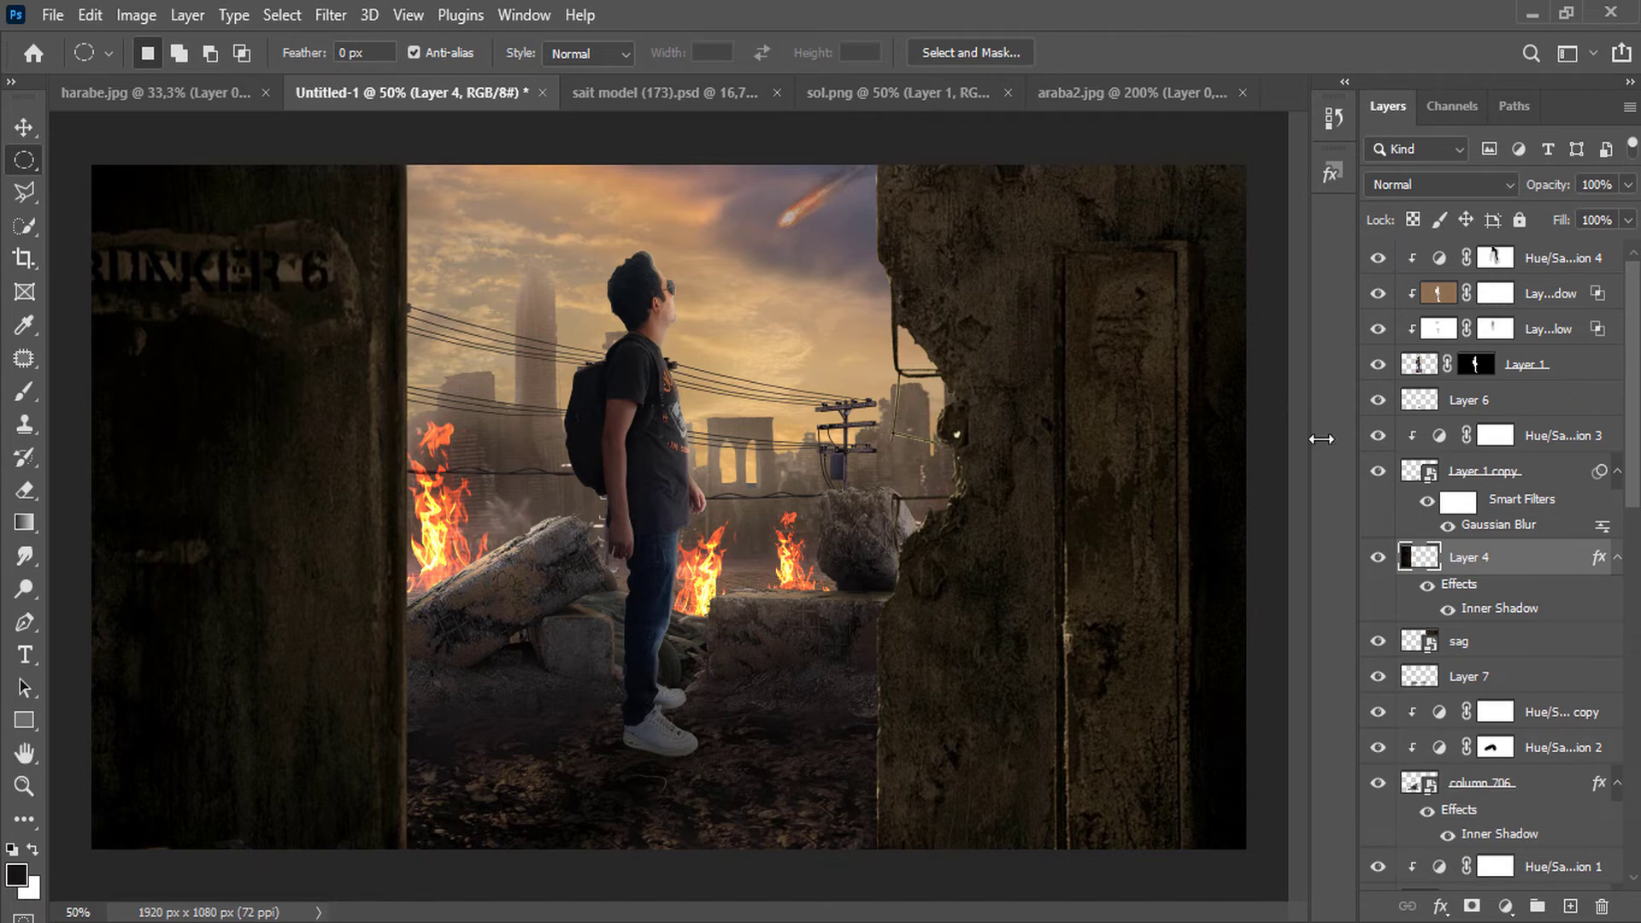
# Create a new empty layer above the broken wall layer "sag" and clip it to that wall.
pyautogui.click(1378, 649)
pyautogui.click(1378, 649)
pyautogui.click(1482, 650)
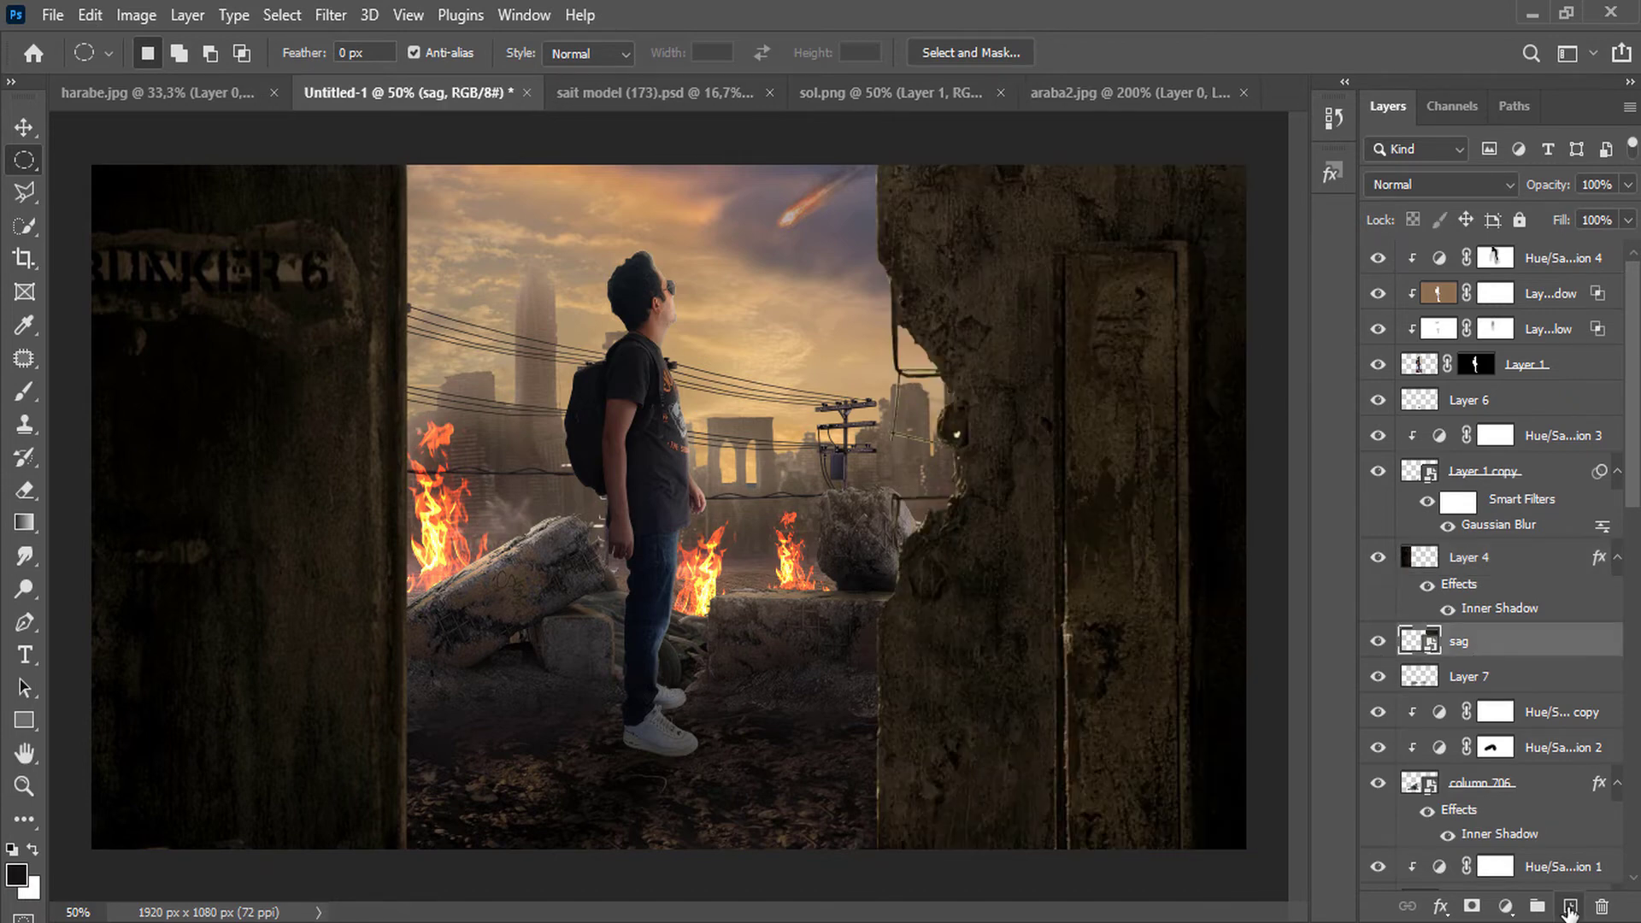
pyautogui.click(1569, 907)
pyautogui.rightClick(1496, 641)
pyautogui.click(1256, 486)
# Paint the broken wall's bright spot and exposed metal rods dark on Layer 9 with a 180 px soft brush at 45% opacity.
pyautogui.keyDown('ctrl'); pyautogui.click(890, 438); pyautogui.keyUp('ctrl')
pyautogui.keyDown('ctrl'); pyautogui.click(927, 402); pyautogui.keyUp('ctrl')
pyautogui.keyDown('ctrl'); pyautogui.click(927, 403); pyautogui.keyUp('ctrl')
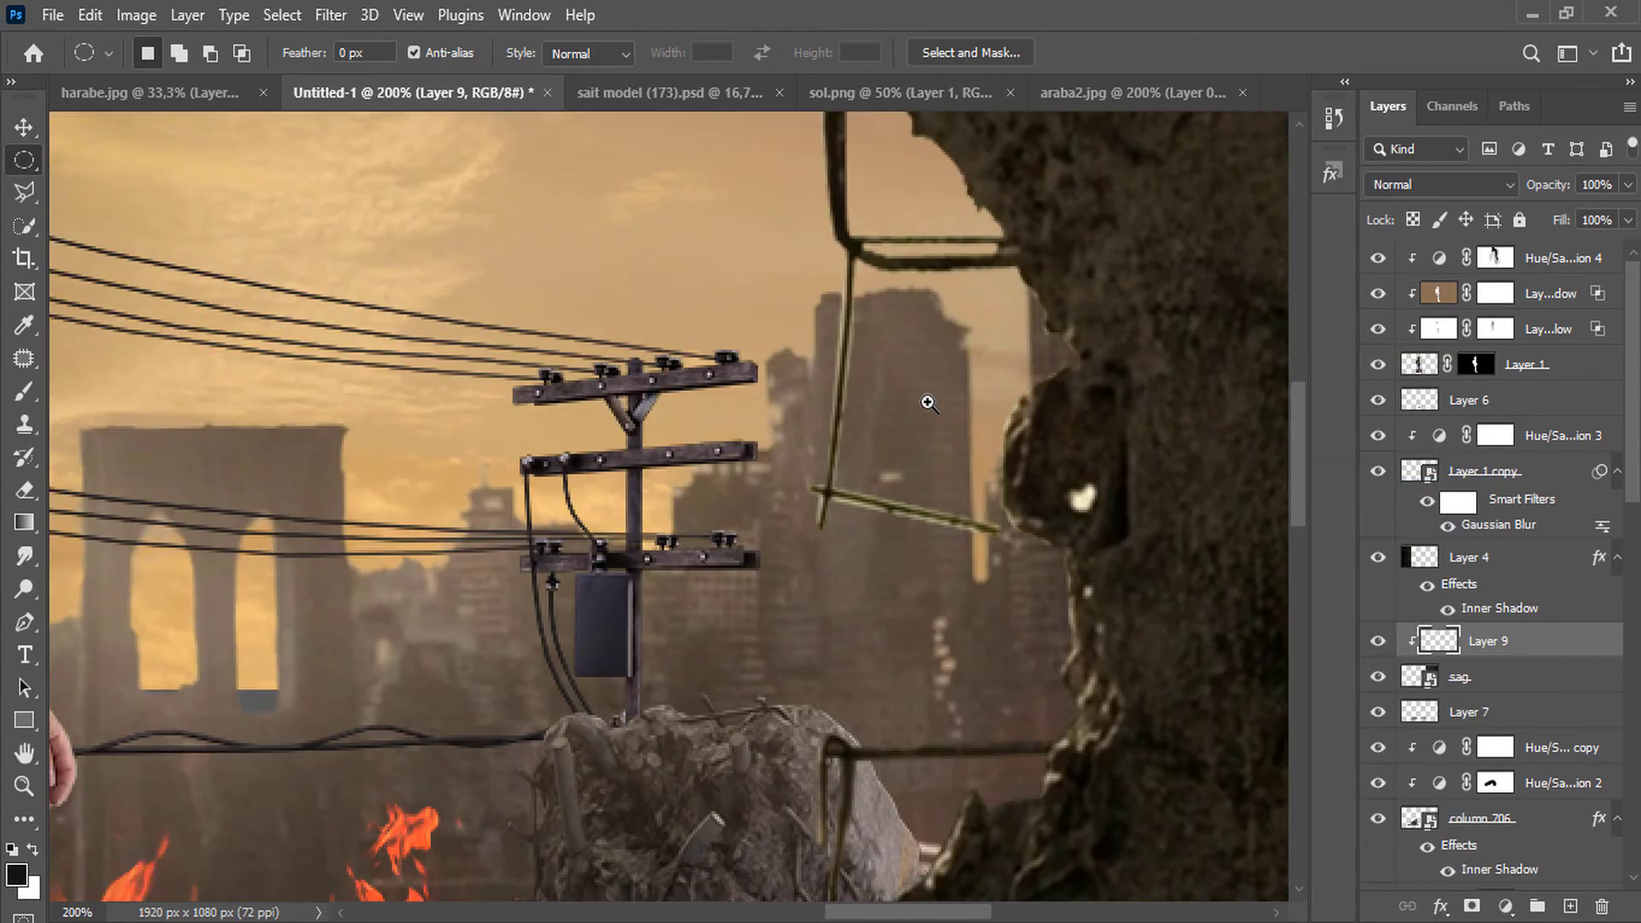
pyautogui.click(24, 392)
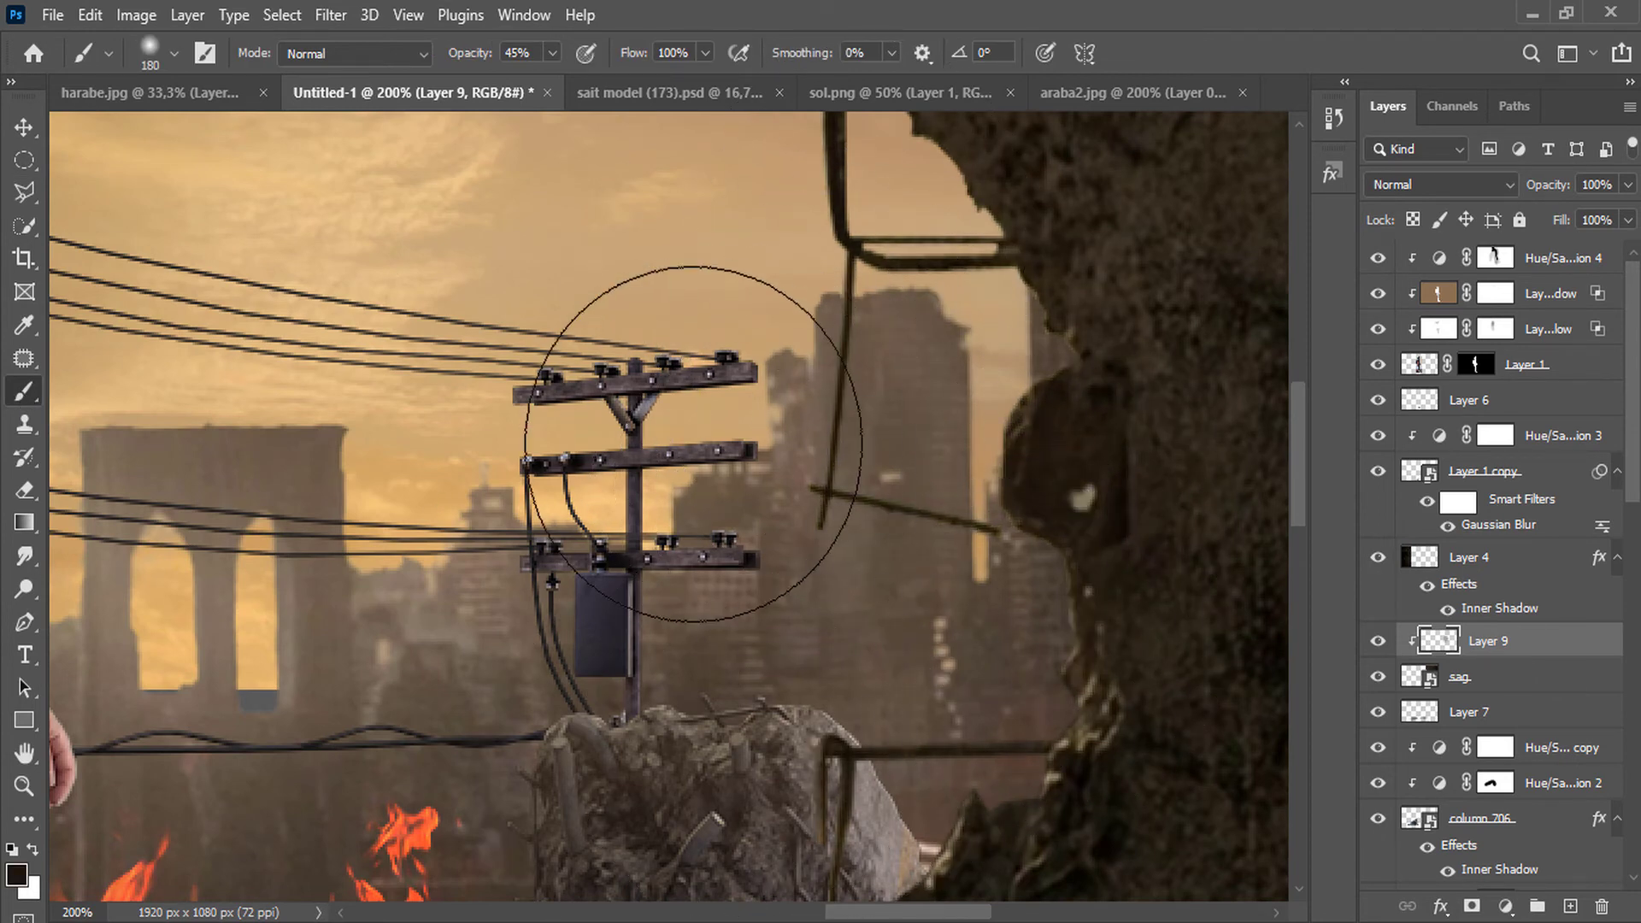
pyautogui.keyDown('ctrl'); pyautogui.keyDown('alt'); pyautogui.click(643, 447); pyautogui.keyUp('alt'); pyautogui.keyUp('ctrl')
pyautogui.keyDown('ctrl'); pyautogui.keyDown('alt'); pyautogui.click(642, 446); pyautogui.keyUp('alt'); pyautogui.keyUp('ctrl')
pyautogui.keyDown('ctrl'); pyautogui.keyDown('alt'); pyautogui.click(641, 487); pyautogui.keyUp('alt'); pyautogui.keyUp('ctrl')
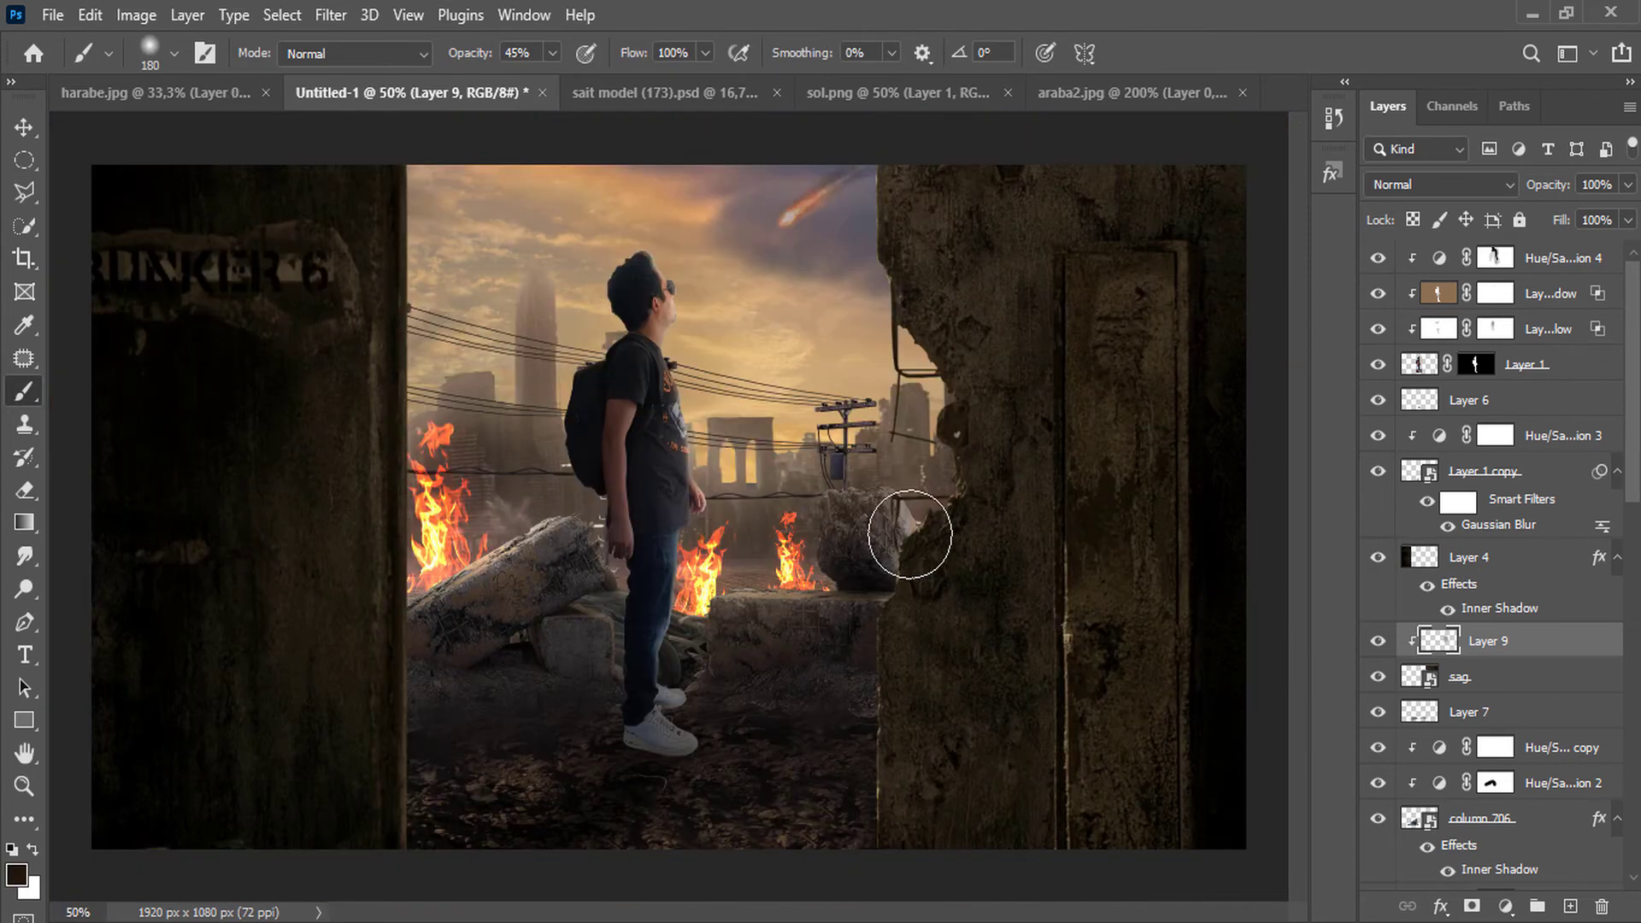
# Add a Color Balance adjustment above all layers and shift the image toward a yellow-green tint.
pyautogui.click(1552, 261)
pyautogui.click(1506, 906)
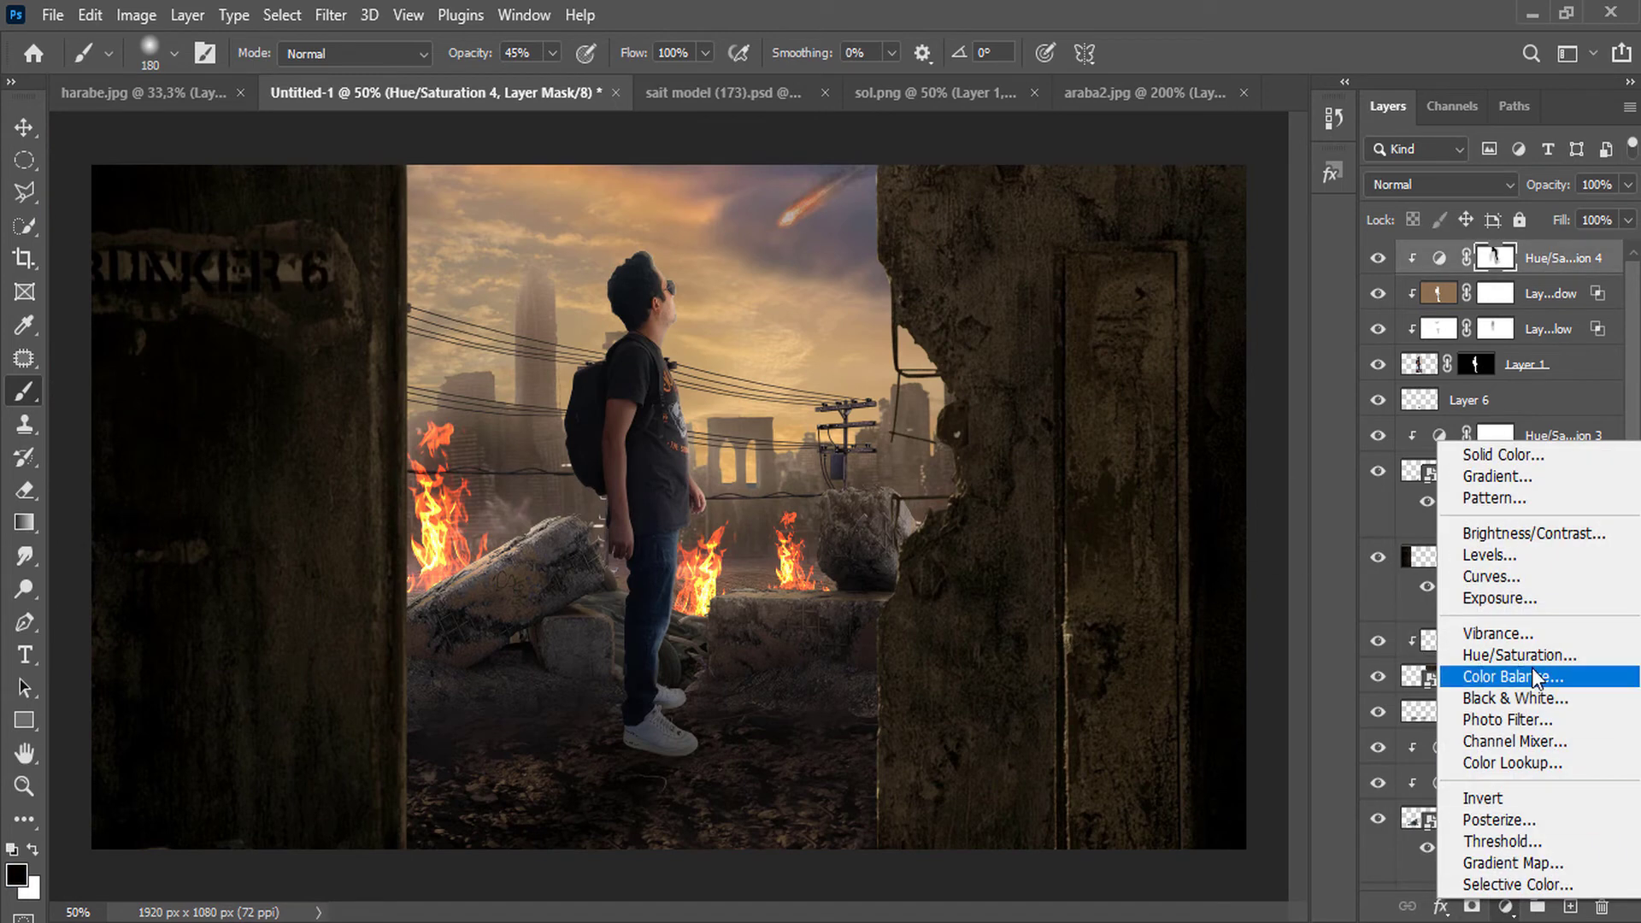
pyautogui.click(1506, 677)
pyautogui.moveTo(731, 313); pyautogui.dragTo(1145, 276)
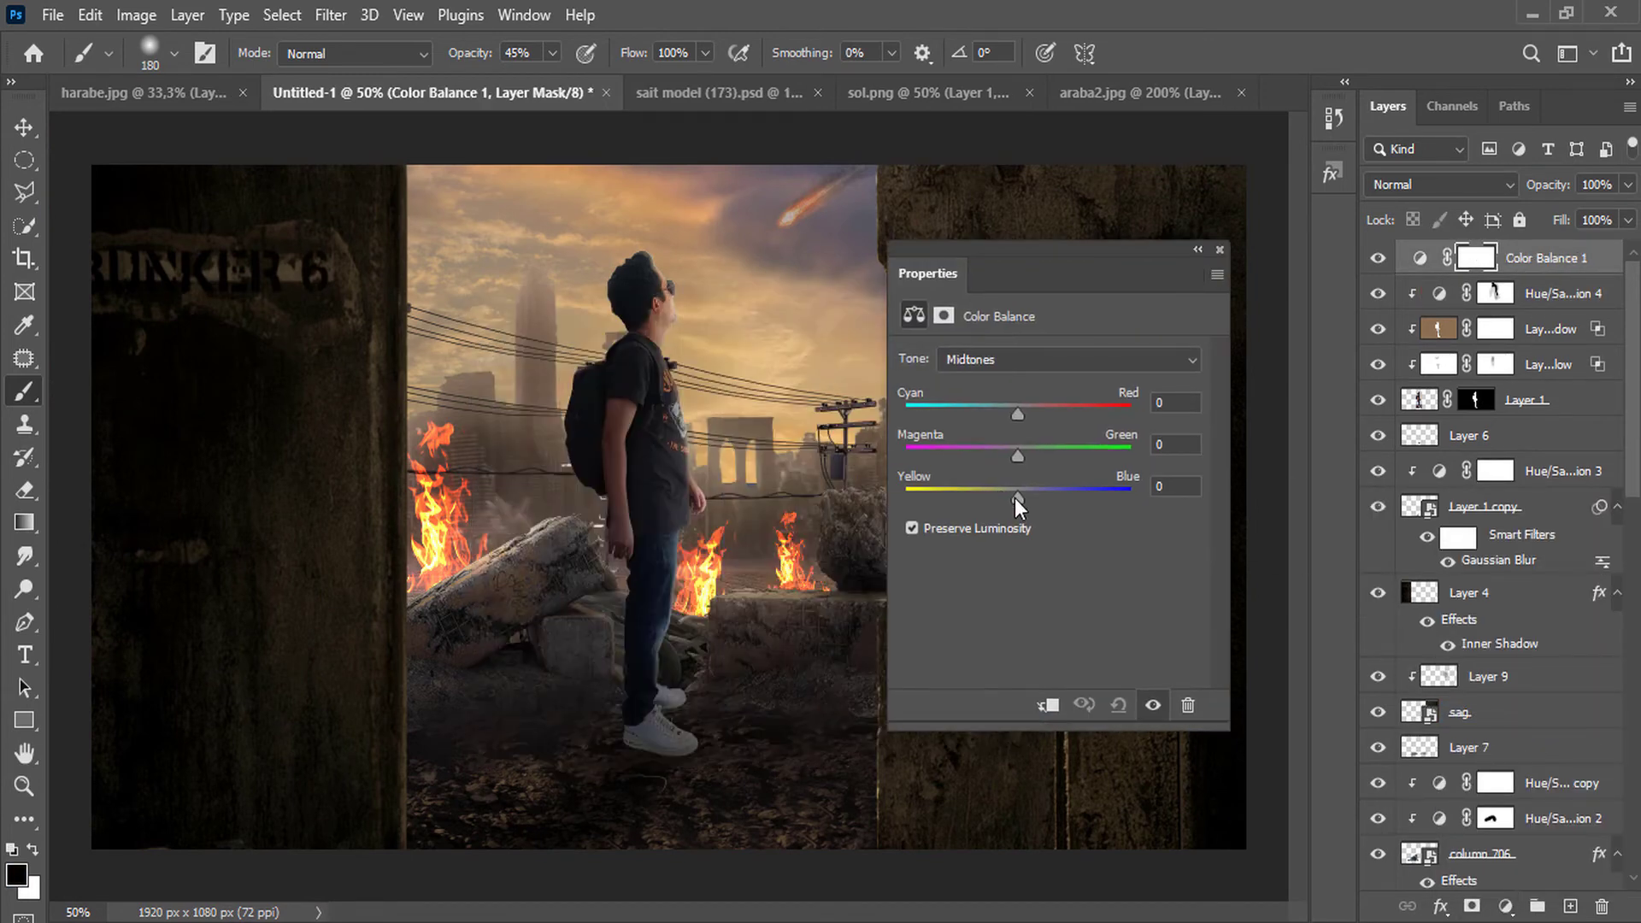
pyautogui.moveTo(1017, 498); pyautogui.dragTo(1018, 432)
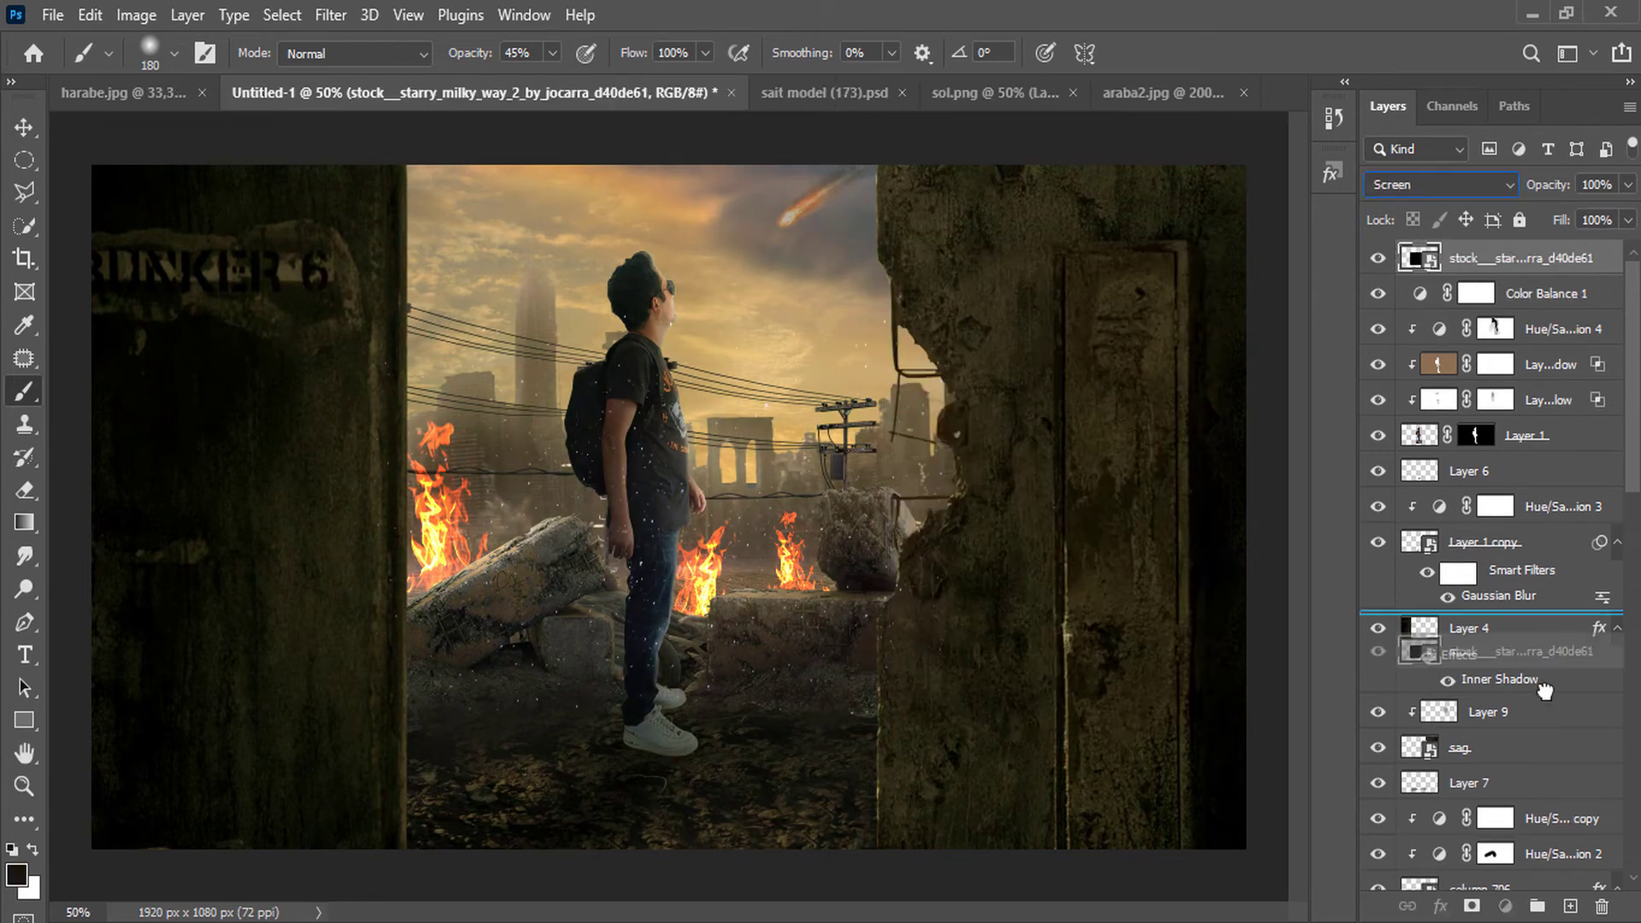
# Move the starry Screen overlay layer directly below Layer 8 copy and add a Curves adjustment clipped to it.
pyautogui.moveTo(1521, 256); pyautogui.dragTo(1537, 675)
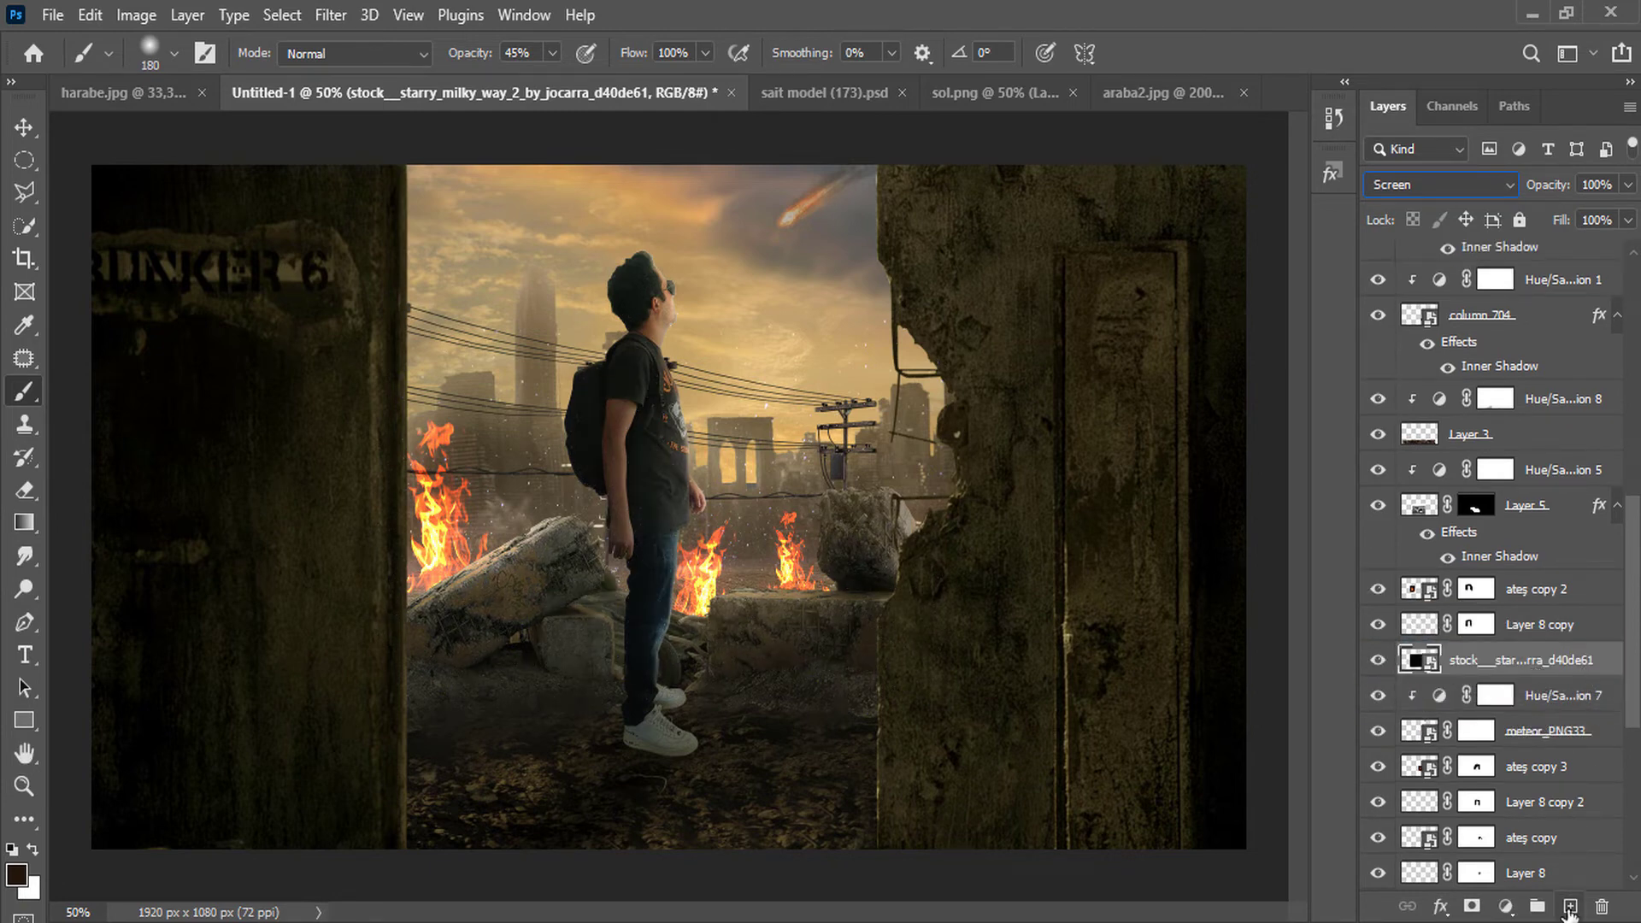
pyautogui.click(1509, 908)
pyautogui.click(1521, 591)
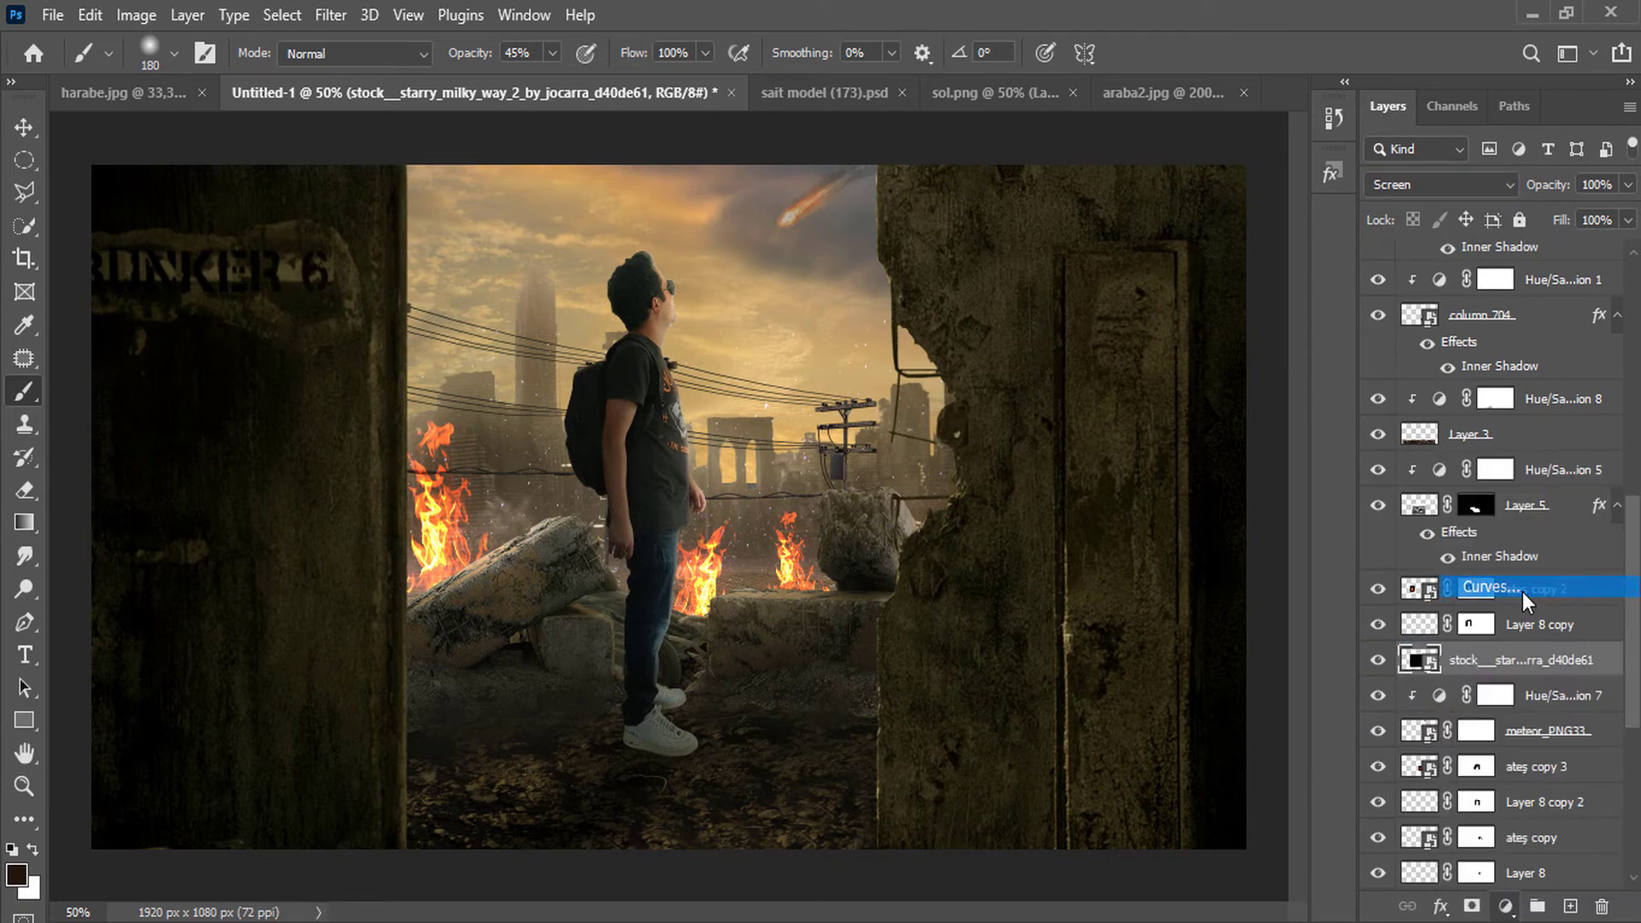
pyautogui.rightClick(1530, 660)
pyautogui.click(1340, 486)
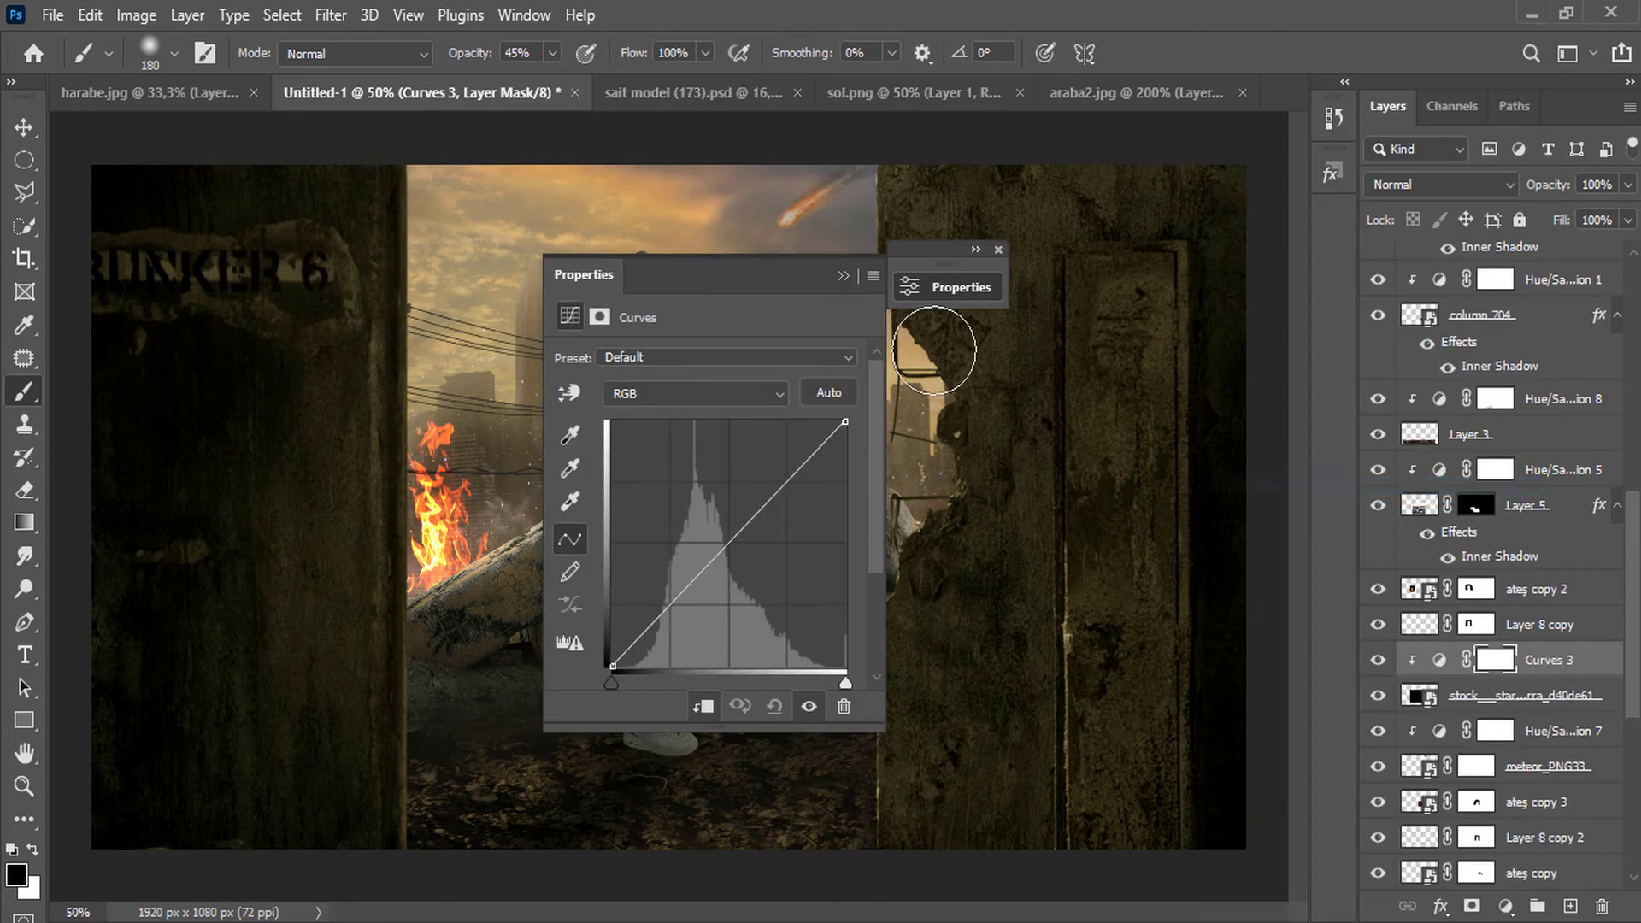
# Raise the red curve and slightly lower the green curve in Curves 3 to warm the starry overlay's specks.
pyautogui.moveTo(721, 274); pyautogui.dragTo(1005, 293)
pyautogui.click(1029, 419)
pyautogui.click(1012, 461)
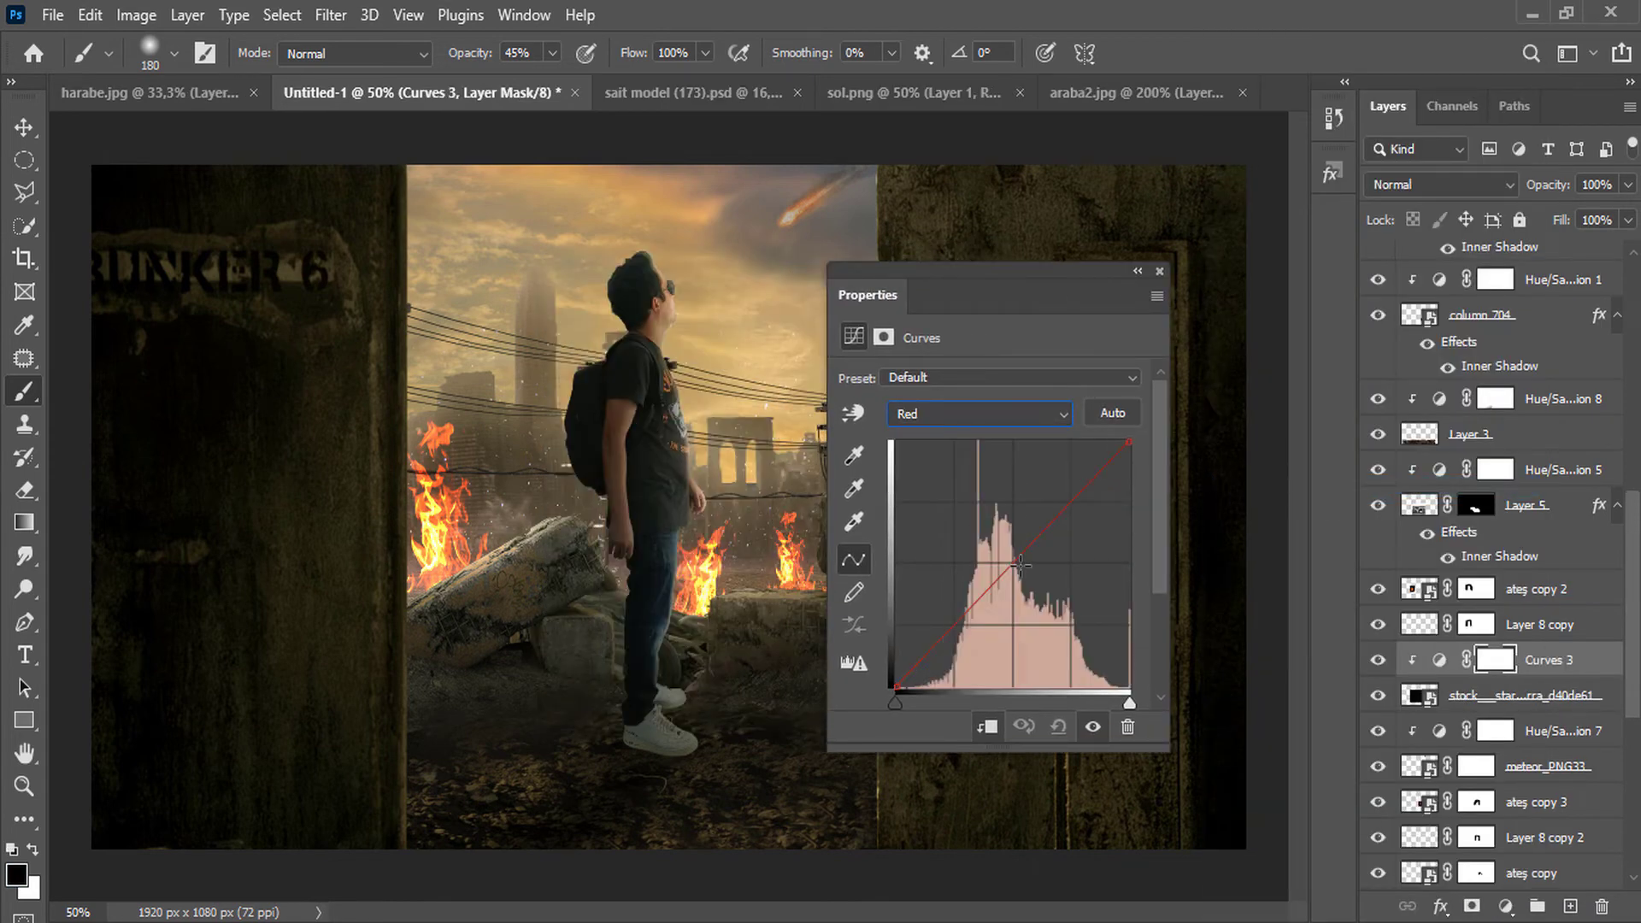
pyautogui.moveTo(1012, 565); pyautogui.dragTo(1012, 536)
pyautogui.click(1023, 424)
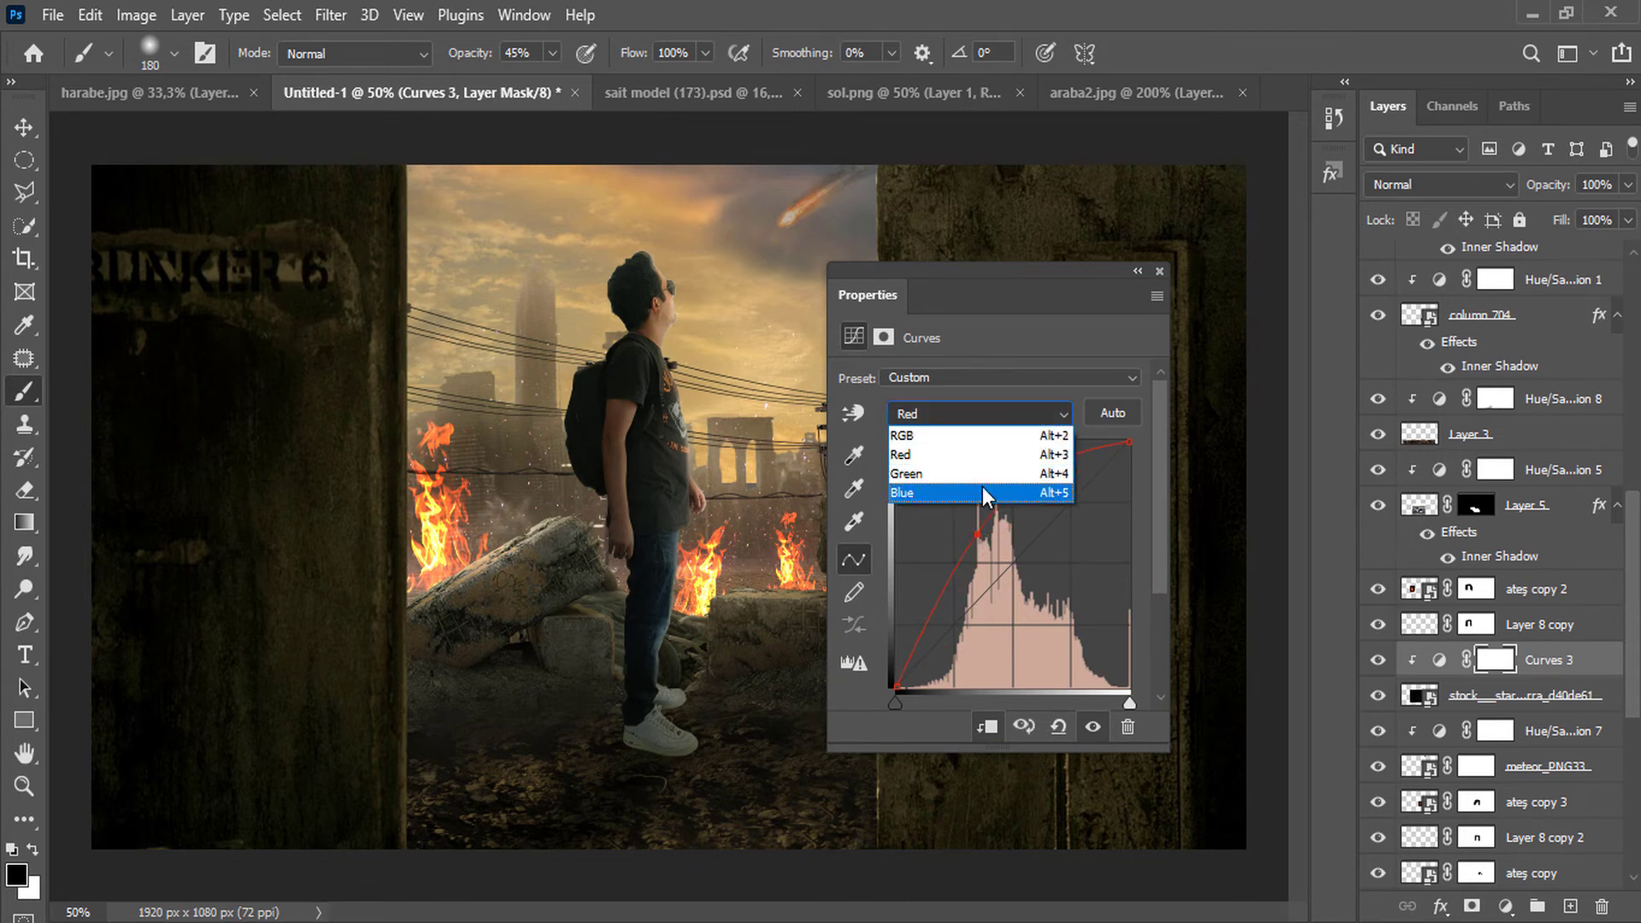
pyautogui.click(996, 474)
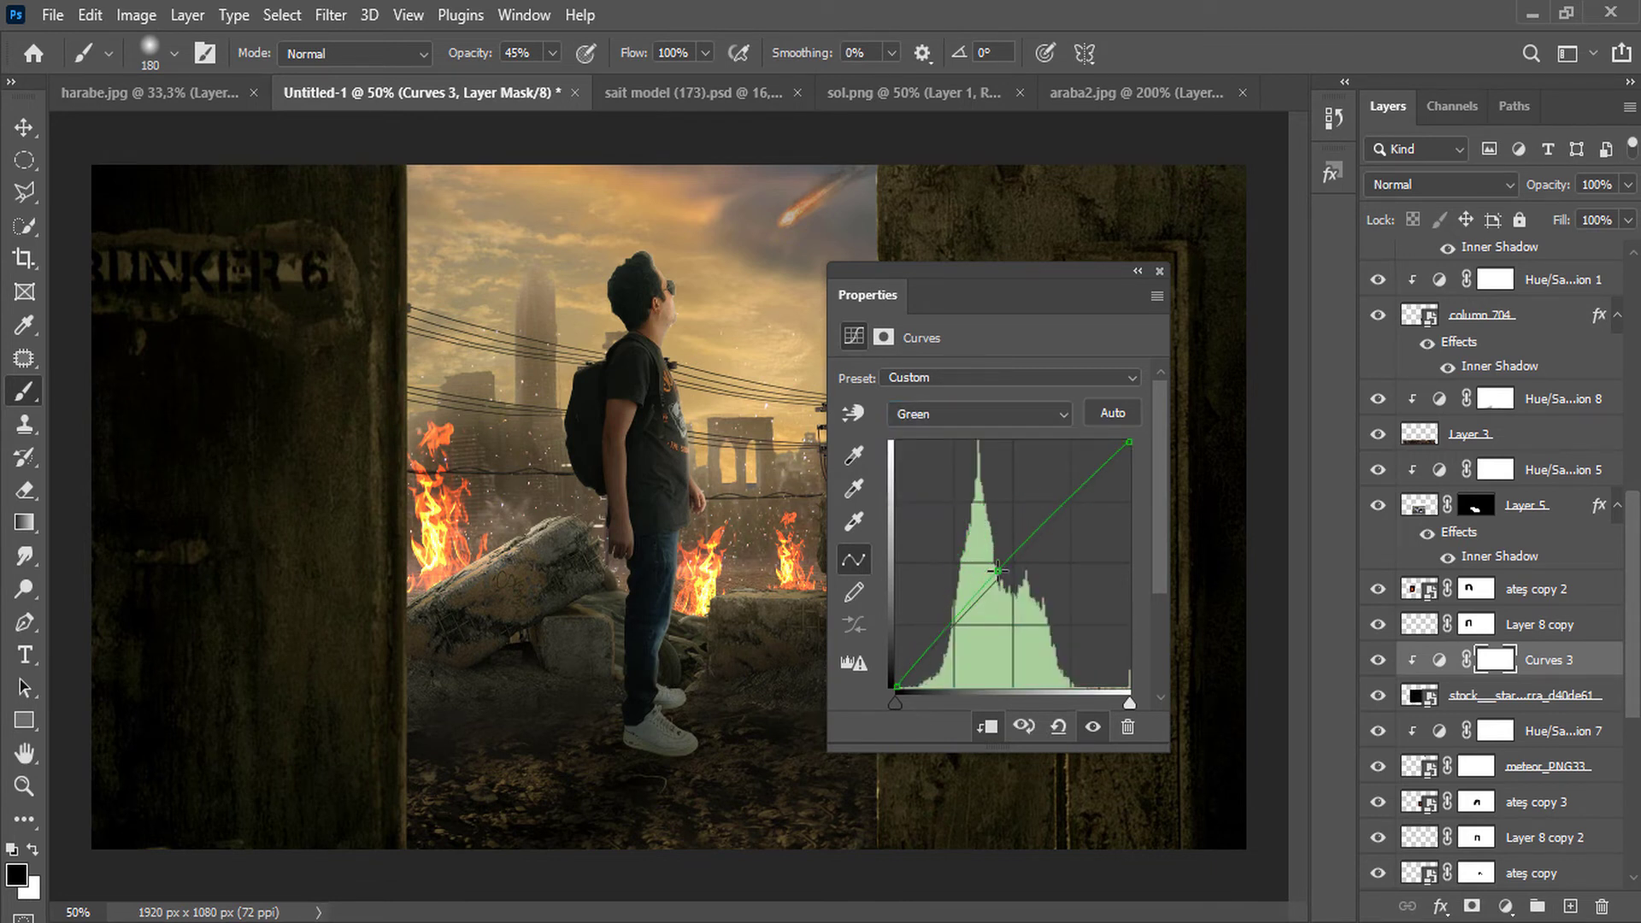
pyautogui.click(1137, 271)
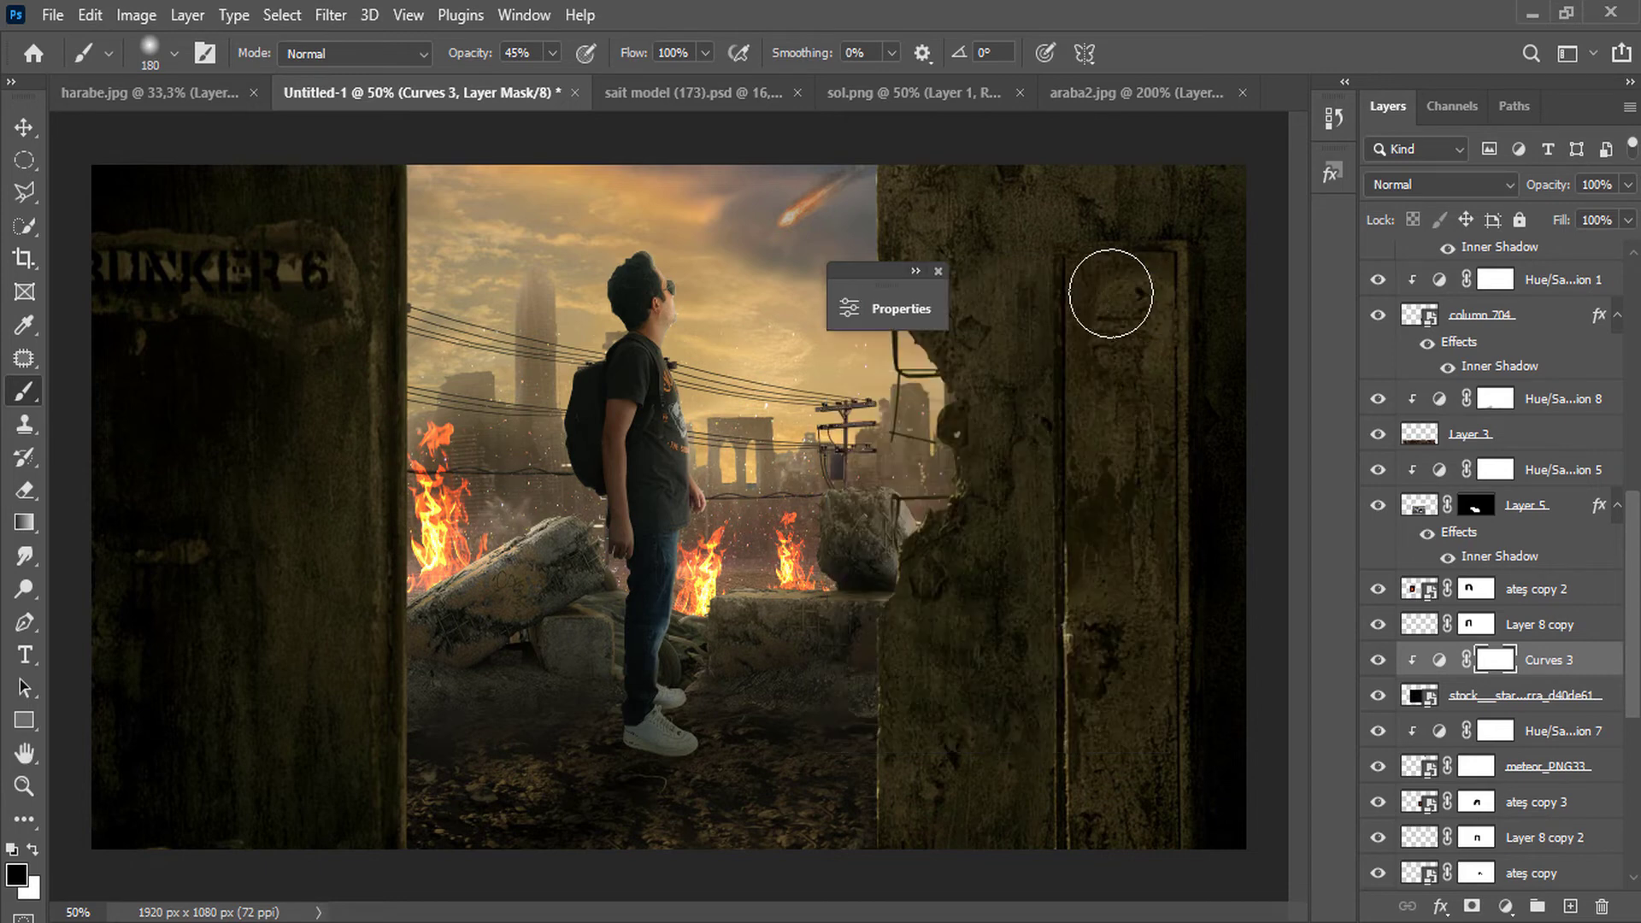
pyautogui.click(938, 272)
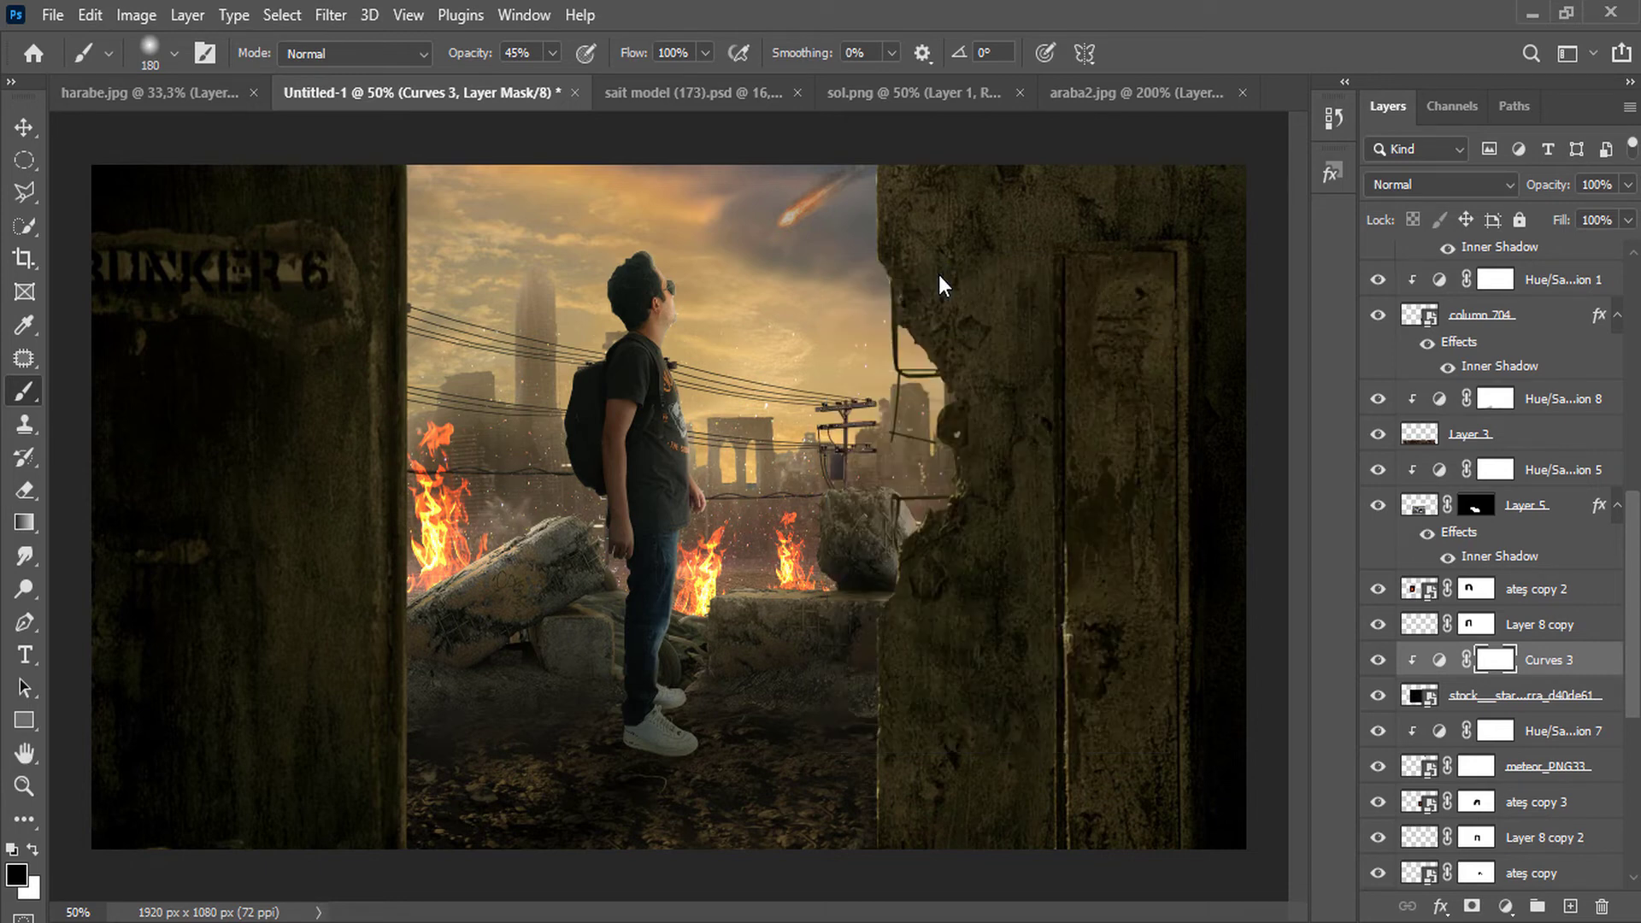
# Duplicate the starry overlay with its Curves 3 adjustment and pull down the RGB curve's midtones in the copy.
pyautogui.keyDown('shift'); pyautogui.click(1539, 697); pyautogui.keyUp('shift')
pyautogui.moveTo(1539, 696); pyautogui.dragTo(1570, 905)
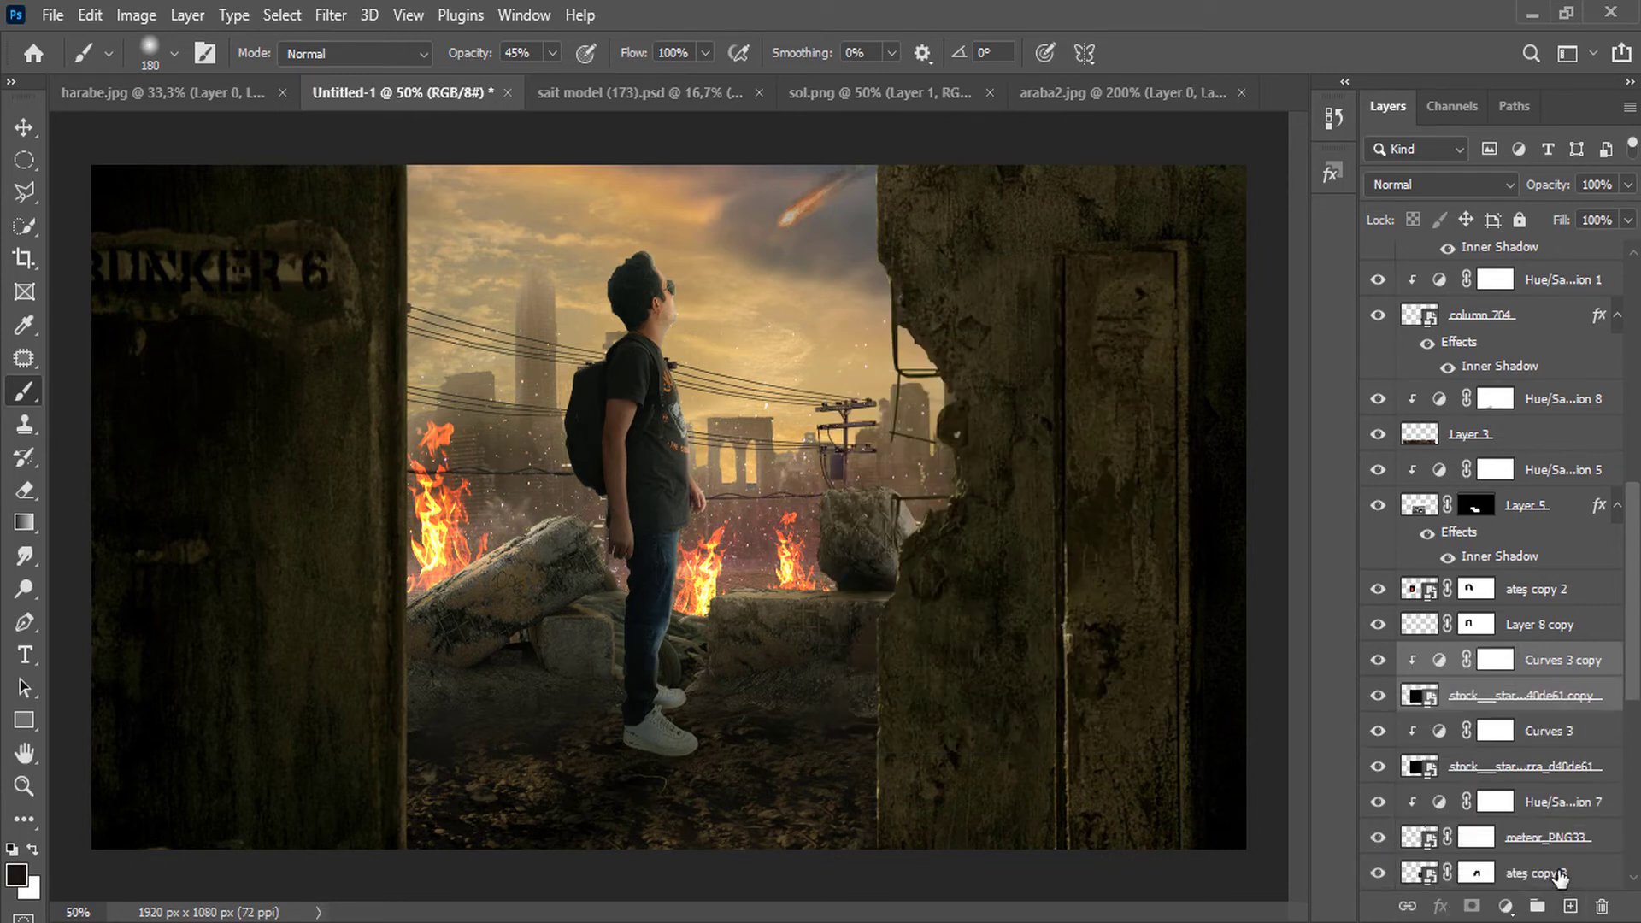
pyautogui.doubleClick(1439, 662)
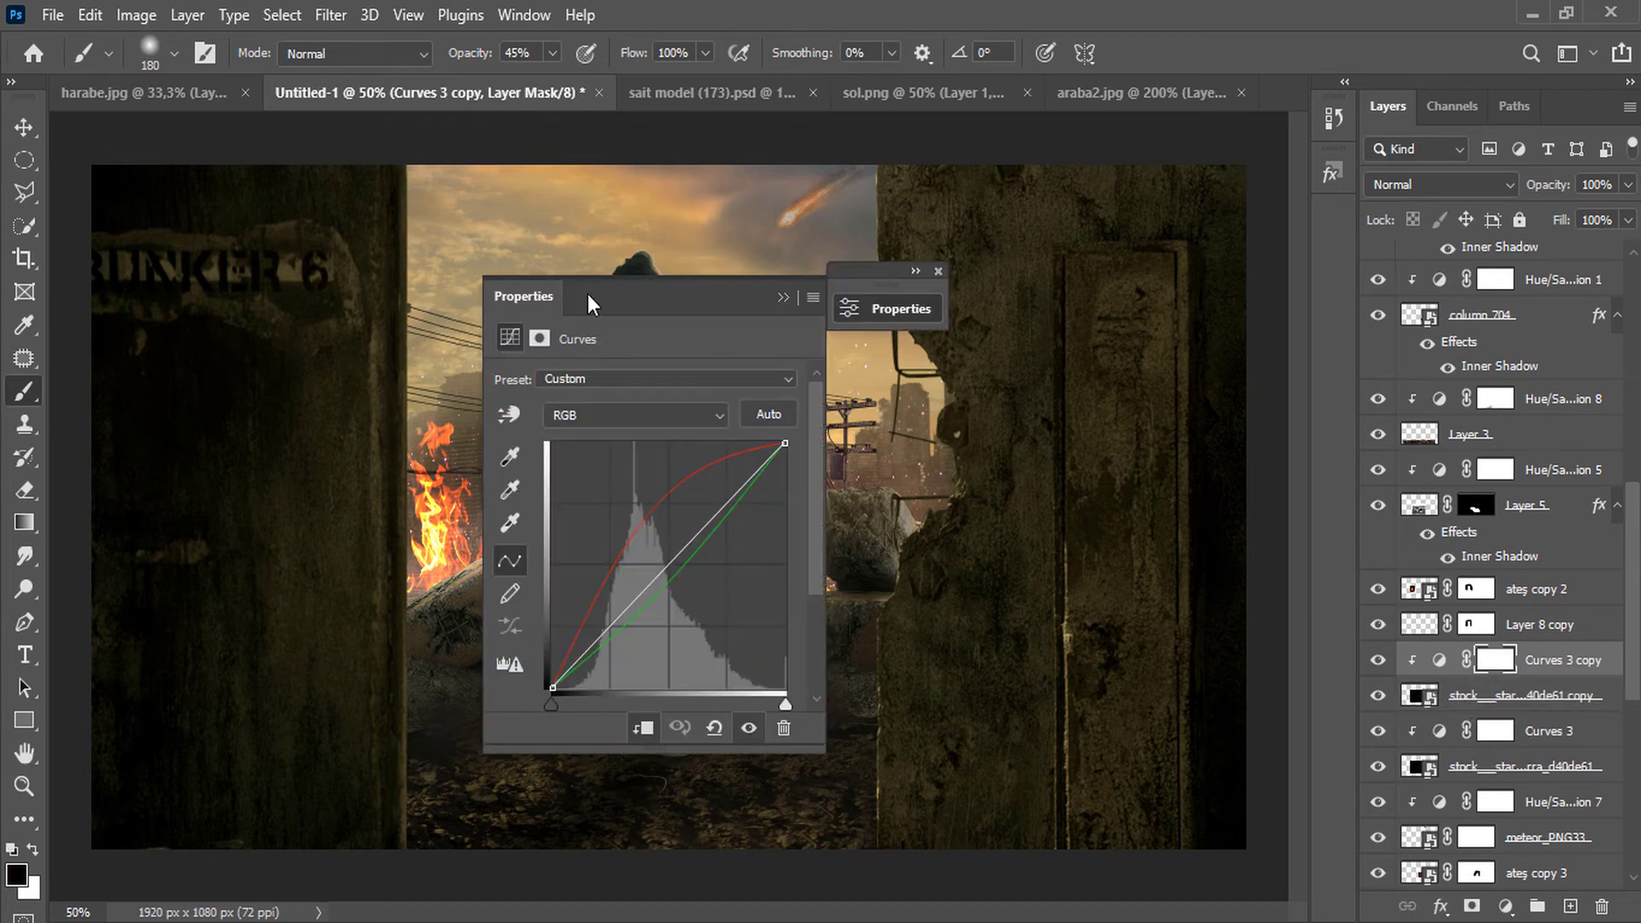
pyautogui.moveTo(587, 294); pyautogui.dragTo(905, 326)
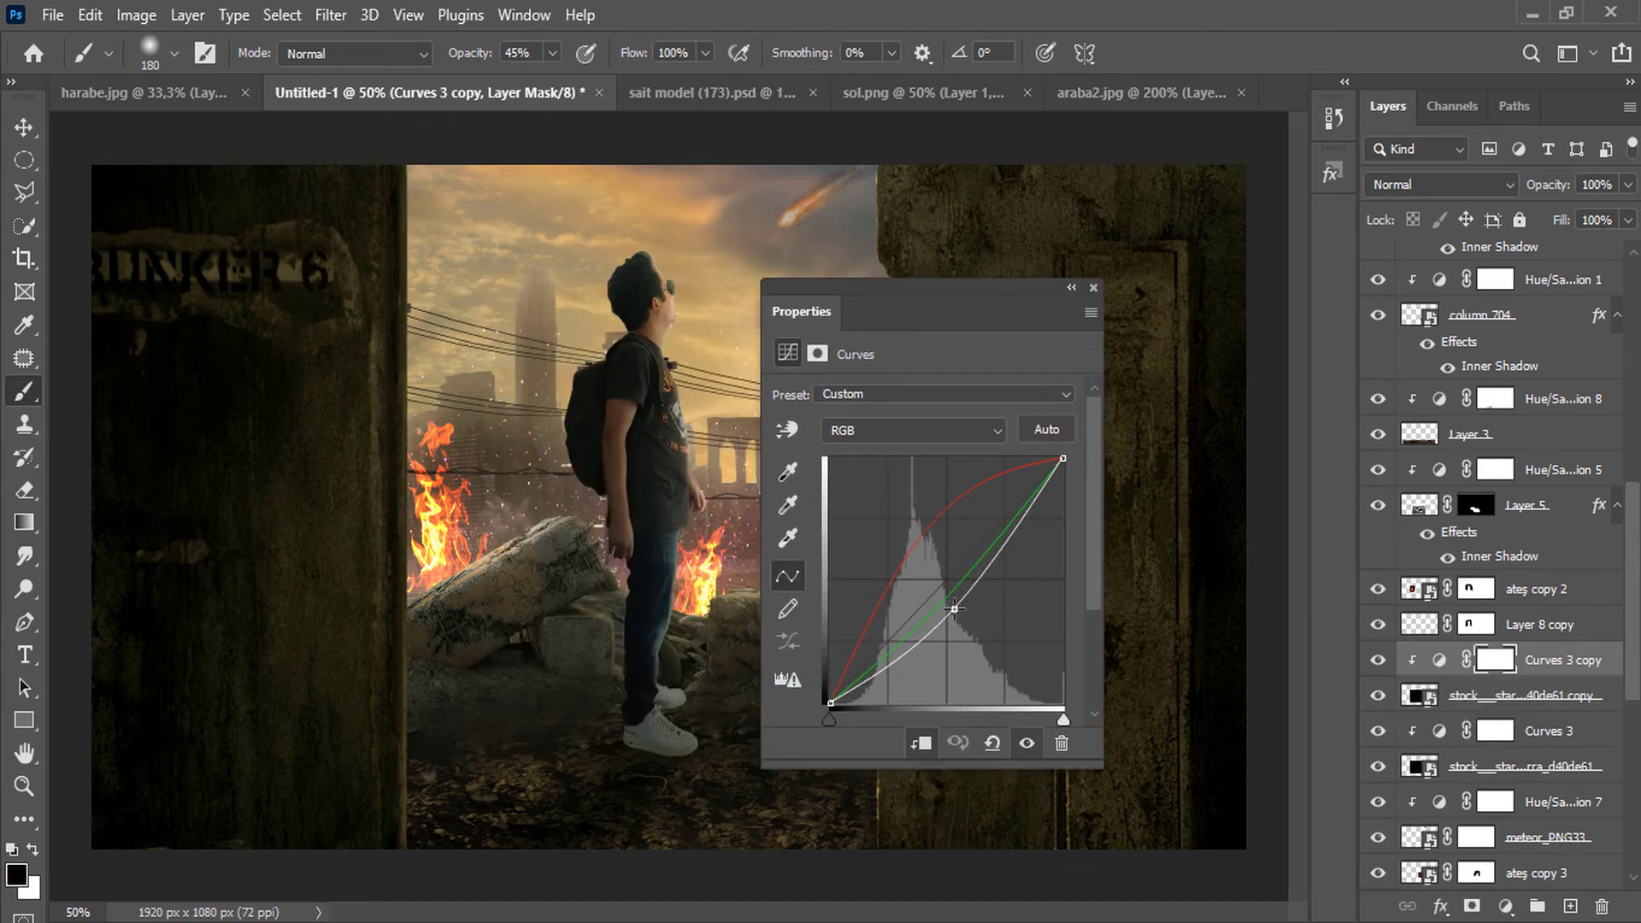
pyautogui.click(1070, 288)
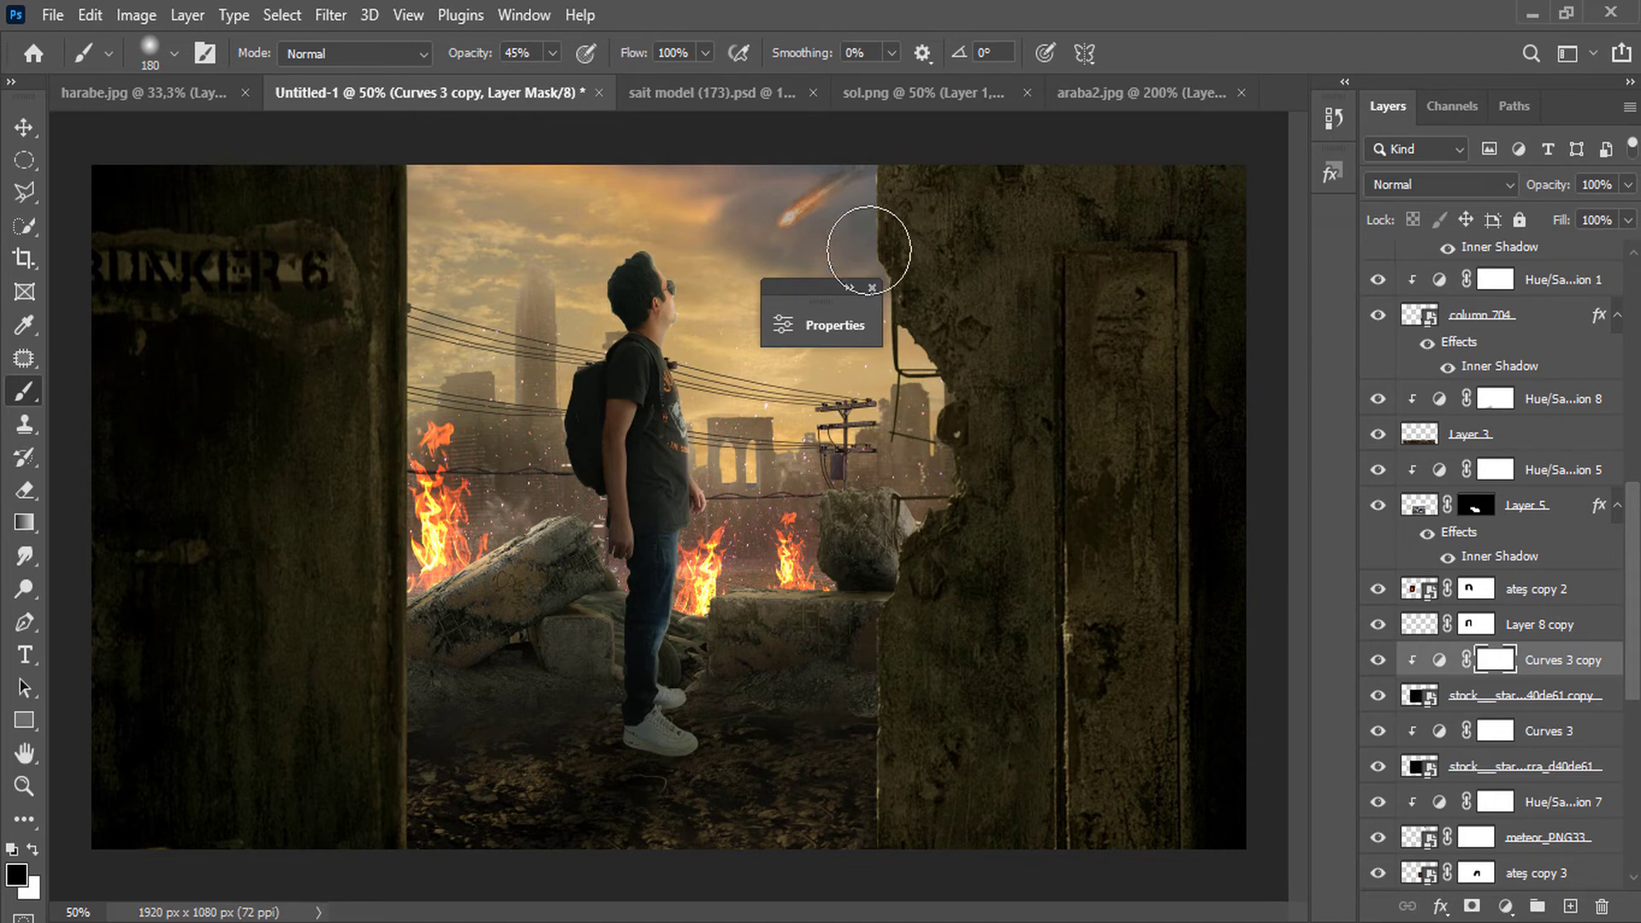
pyautogui.click(872, 288)
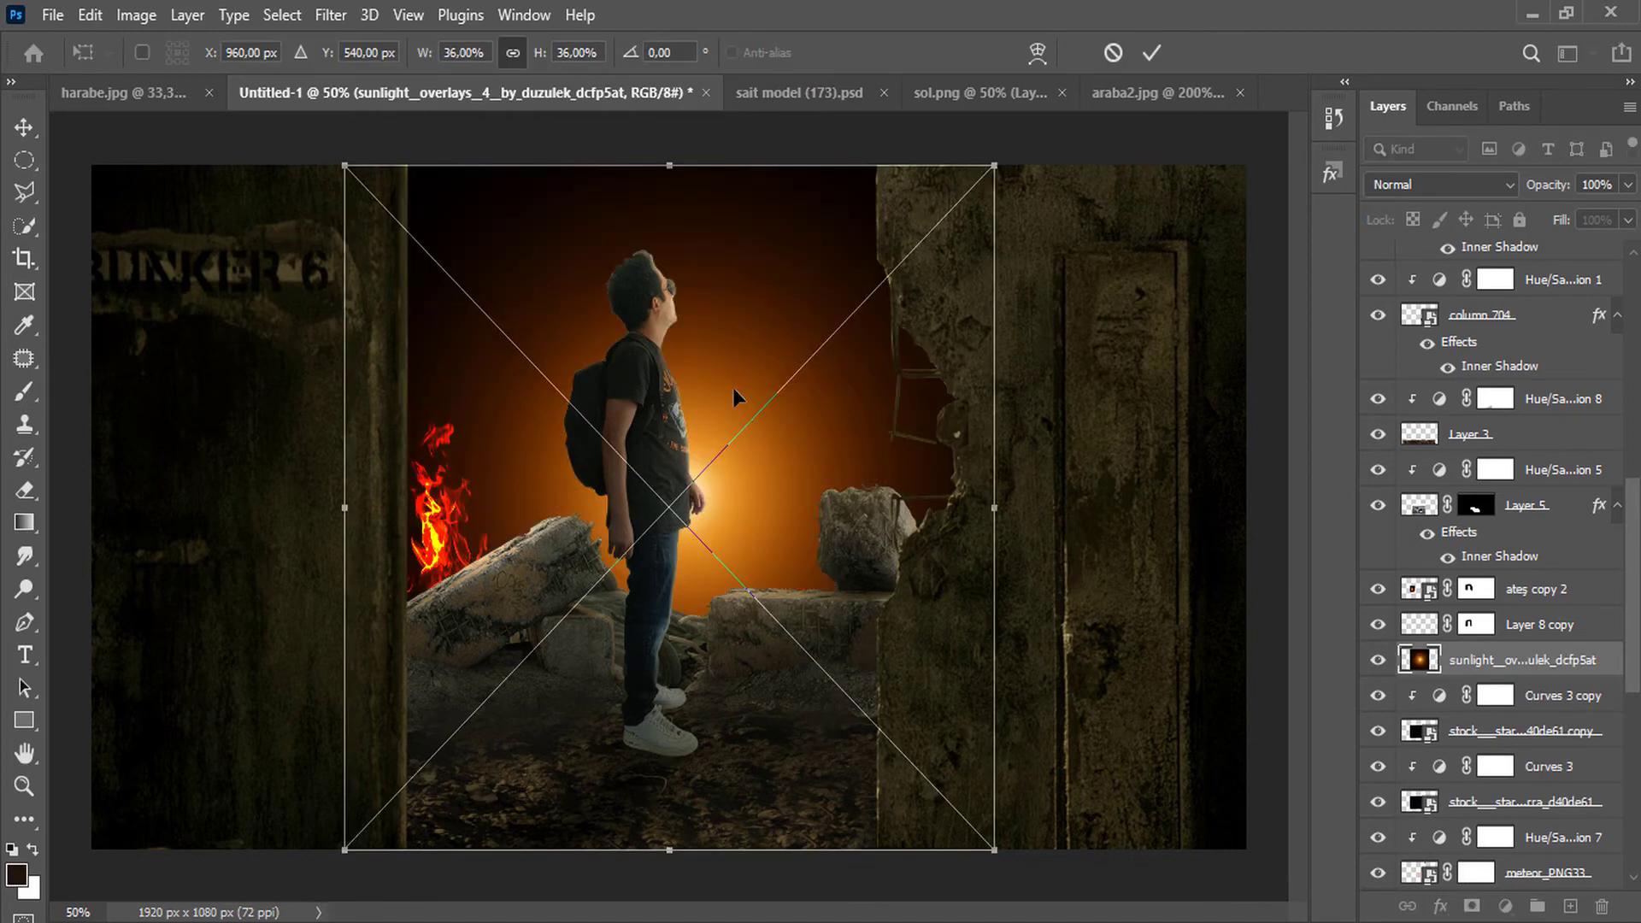
# Place the sunlight overlay at 36% scale, set its blend mode to Screen and move the glow down behind the man's waist.
pyautogui.click(1142, 51)
pyautogui.click(1436, 184)
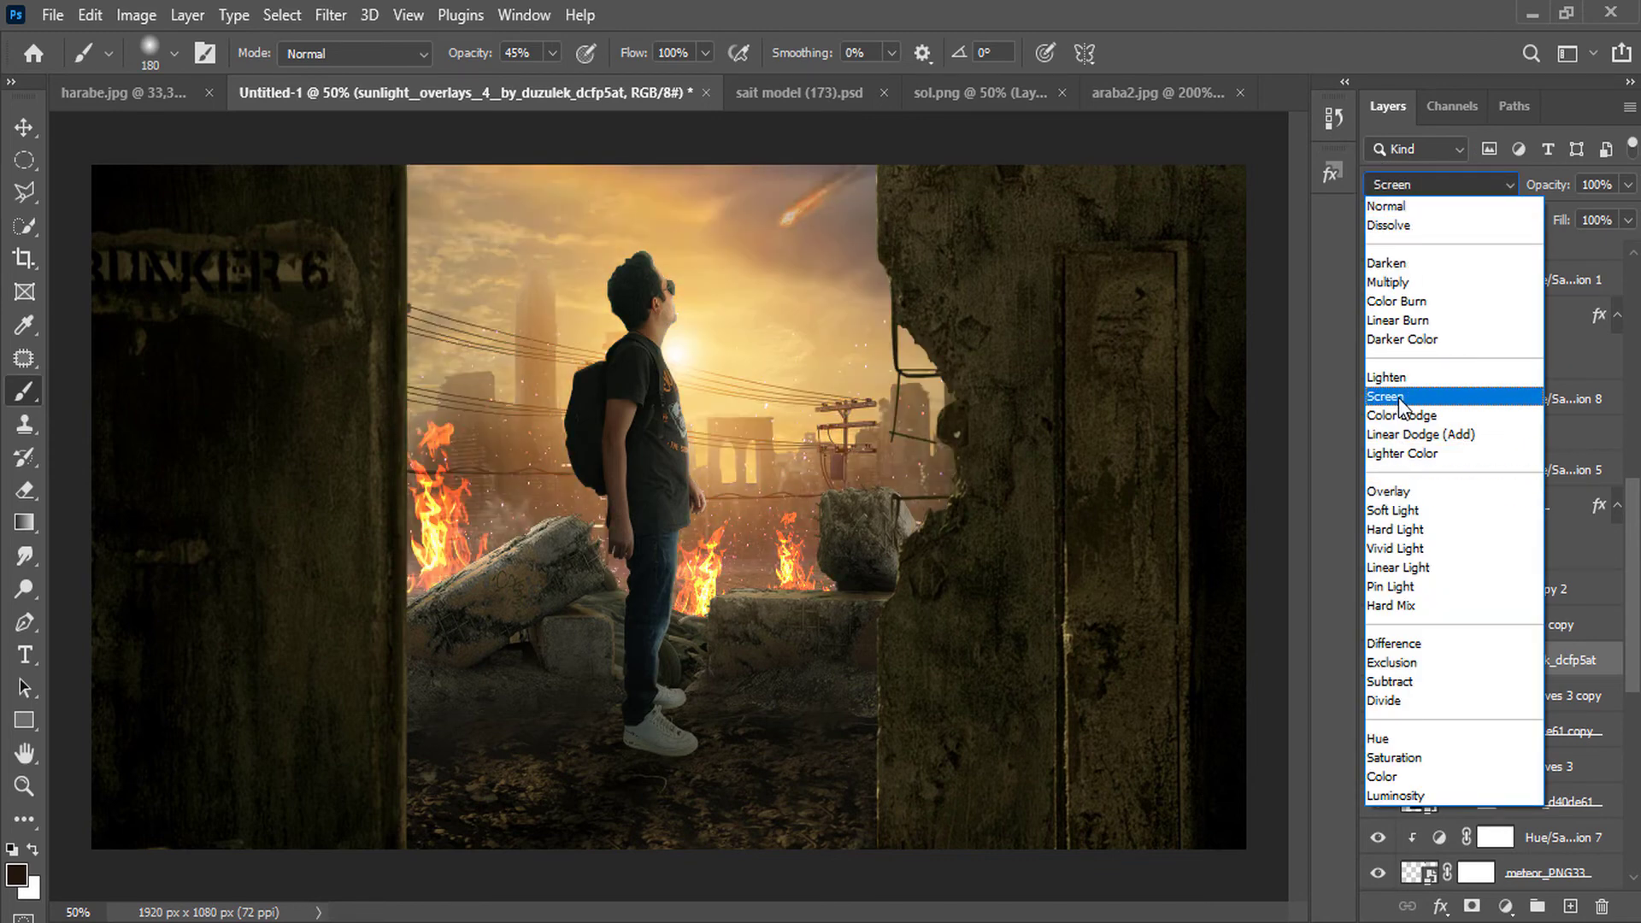
pyautogui.click(1399, 397)
pyautogui.press('v')
pyautogui.moveTo(694, 360); pyautogui.dragTo(715, 419)
# Add a mask to the sunlight overlay and paint out its bright center and lower area with a 322 px soft black brush.
pyautogui.click(1471, 906)
pyautogui.press('b')
pyautogui.rightClick(663, 536)
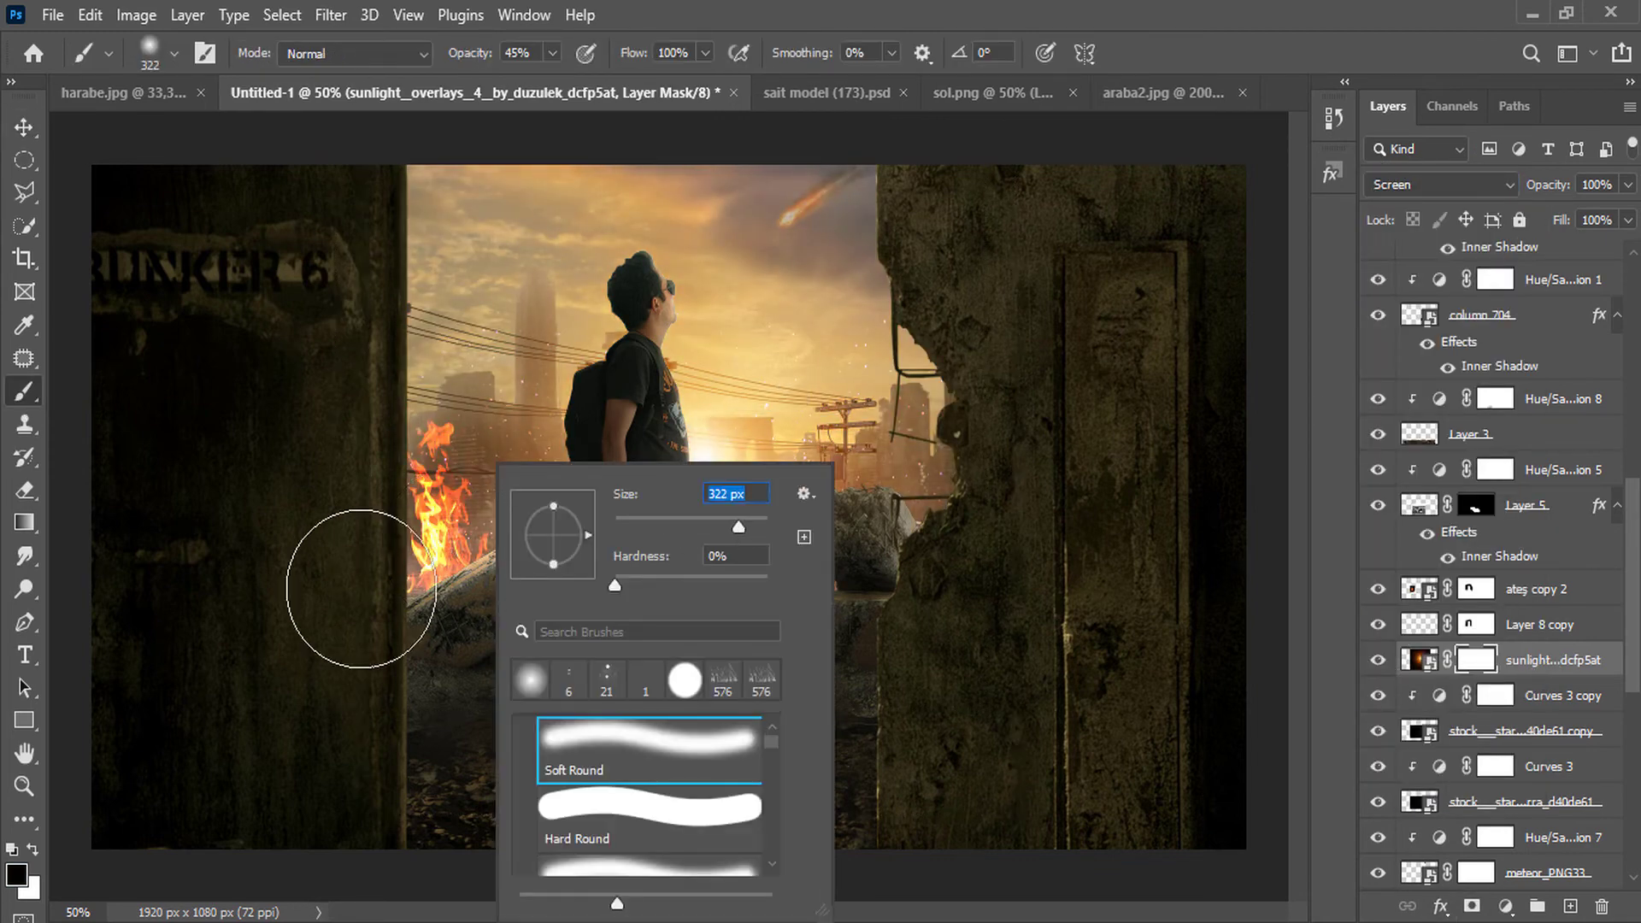
pyautogui.moveTo(361, 589)
pyautogui.mouseDown()
pyautogui.moveTo(983, 536)
pyautogui.moveTo(296, 602)
pyautogui.mouseUp()
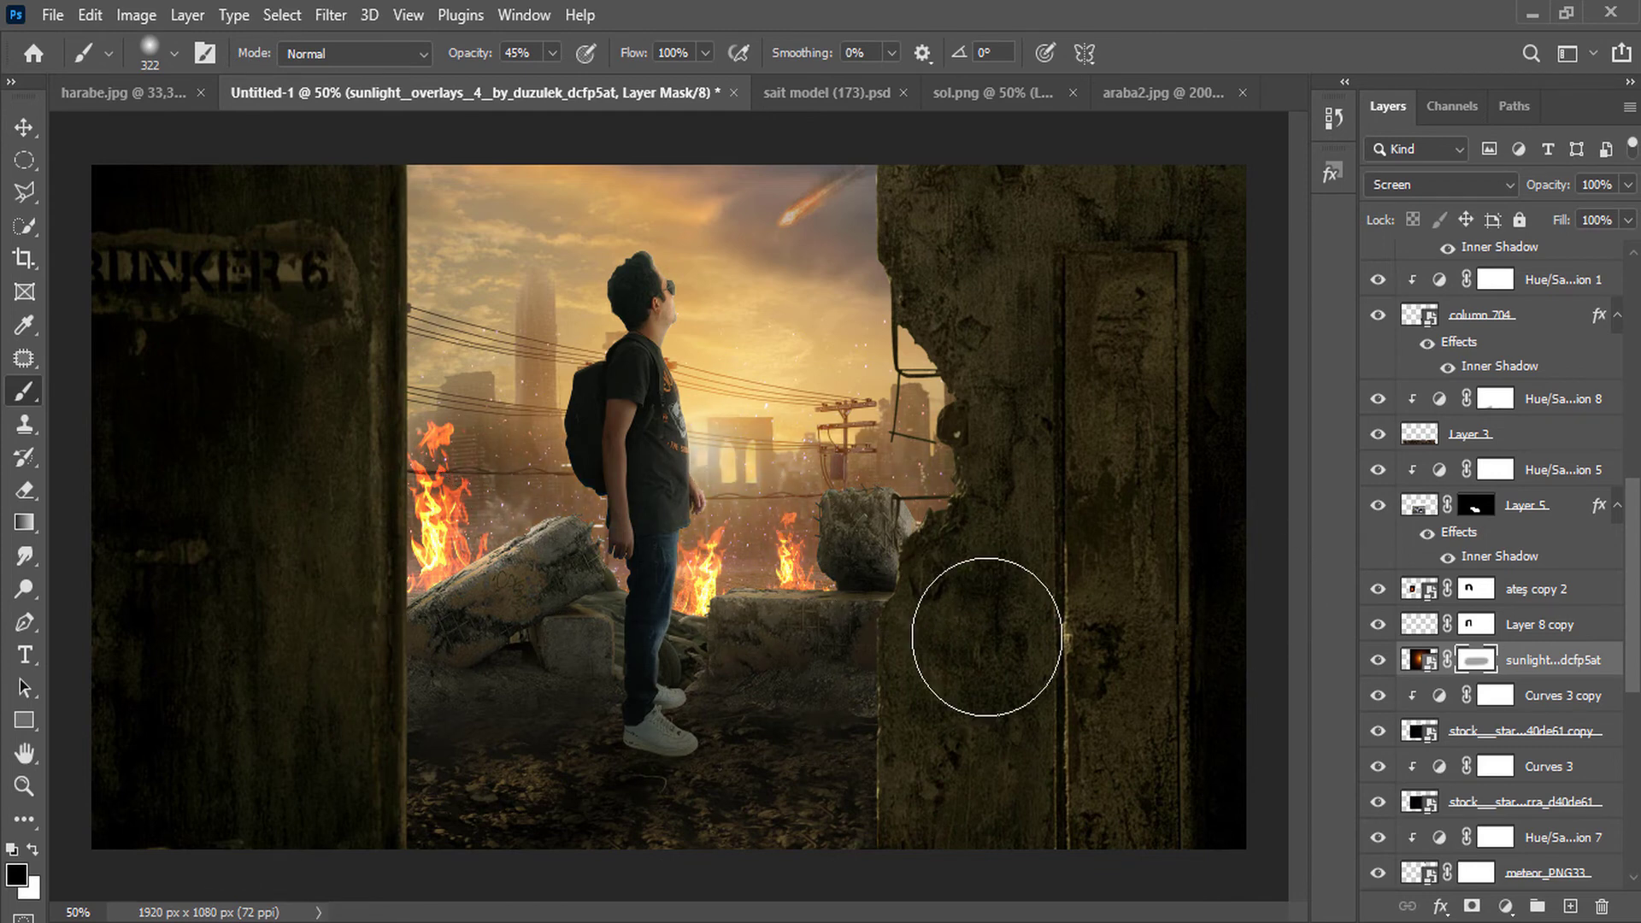
pyautogui.moveTo(988, 637)
pyautogui.mouseDown()
pyautogui.moveTo(852, 627)
pyautogui.moveTo(703, 536)
pyautogui.mouseUp()
pyautogui.click(1378, 660)
pyautogui.click(1378, 660)
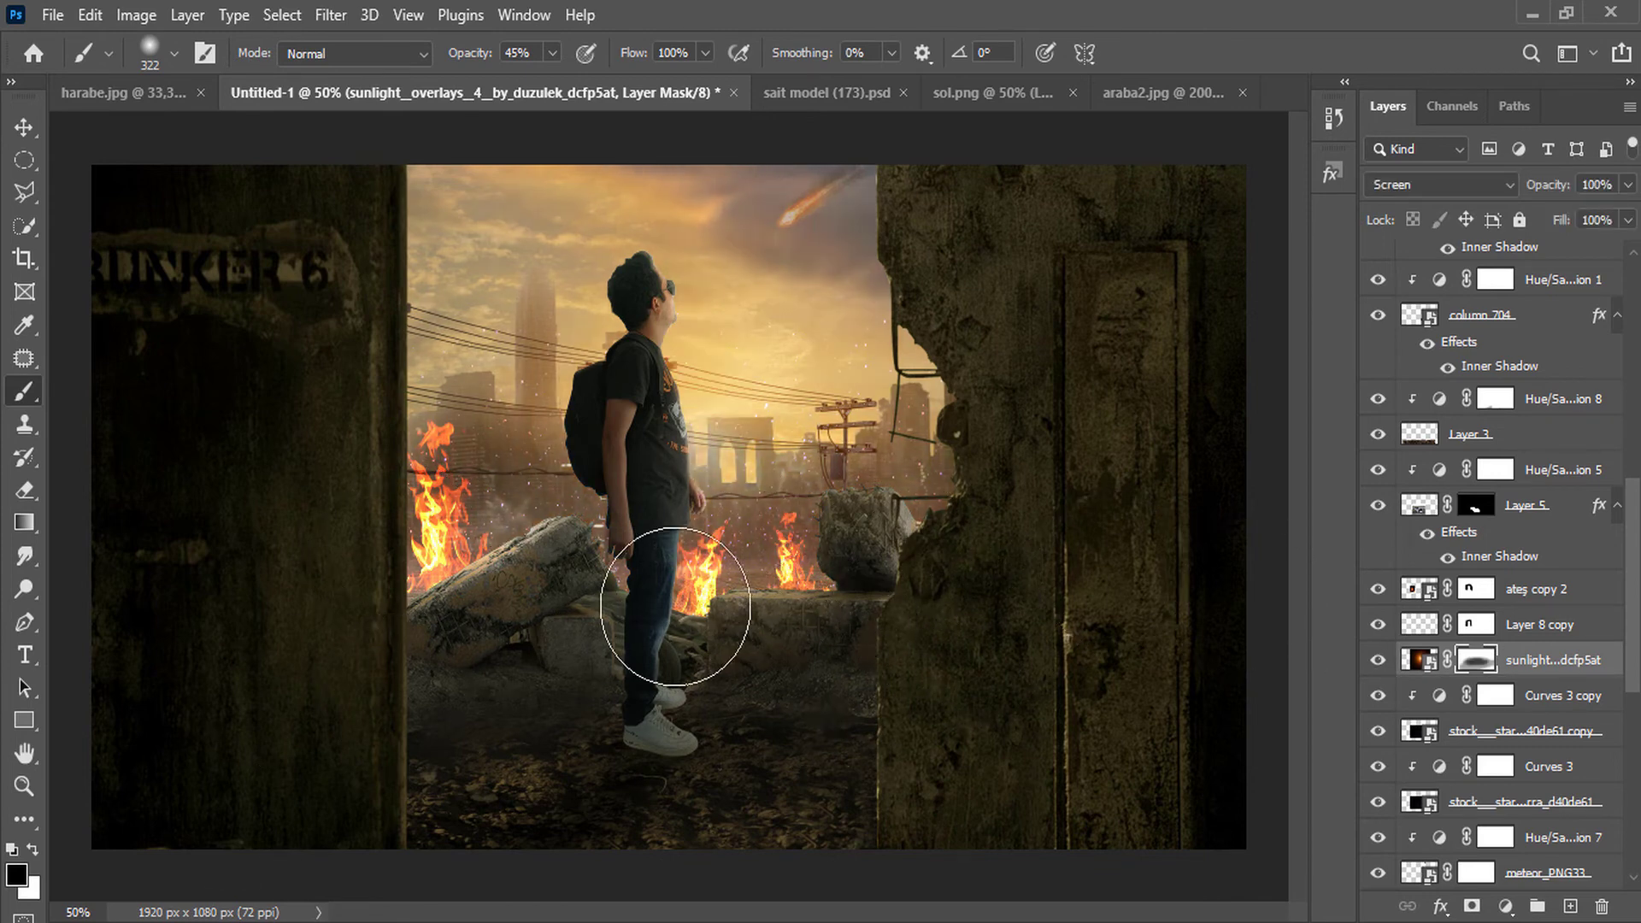
# Stamp all visible layers into a new layer above Color Balance 1 and open it in the Camera Raw Filter.
pyautogui.scroll(10, 1422, 440)
pyautogui.click(1541, 259)
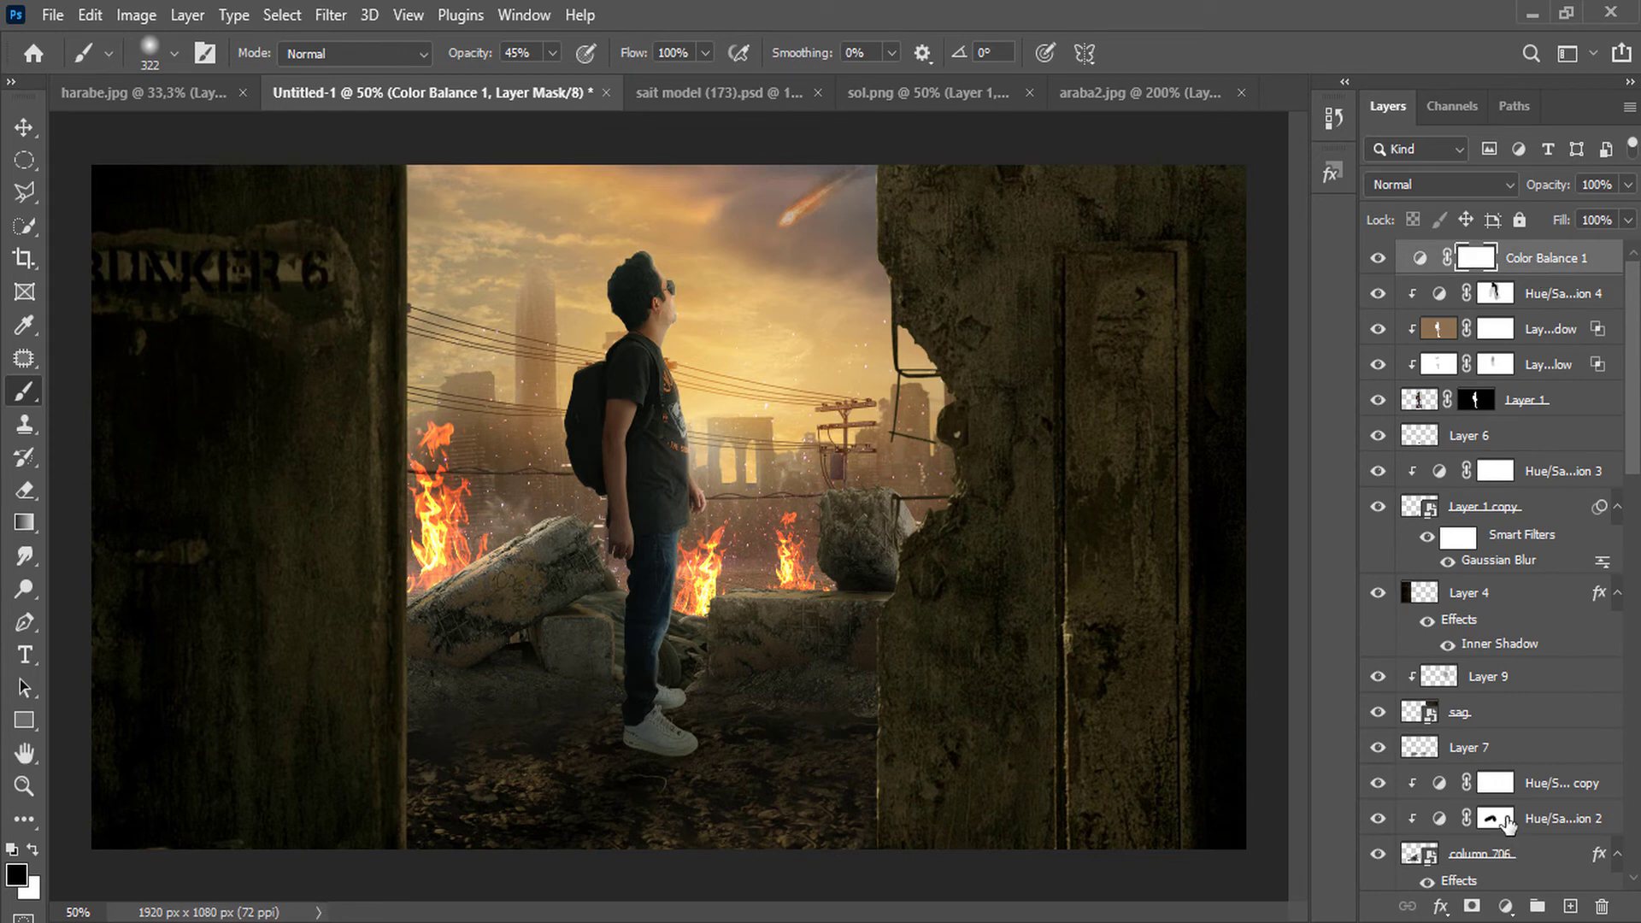
pyautogui.hotkey('ctrl', 'shift', 'alt', 'e')
pyautogui.click(408, 15)
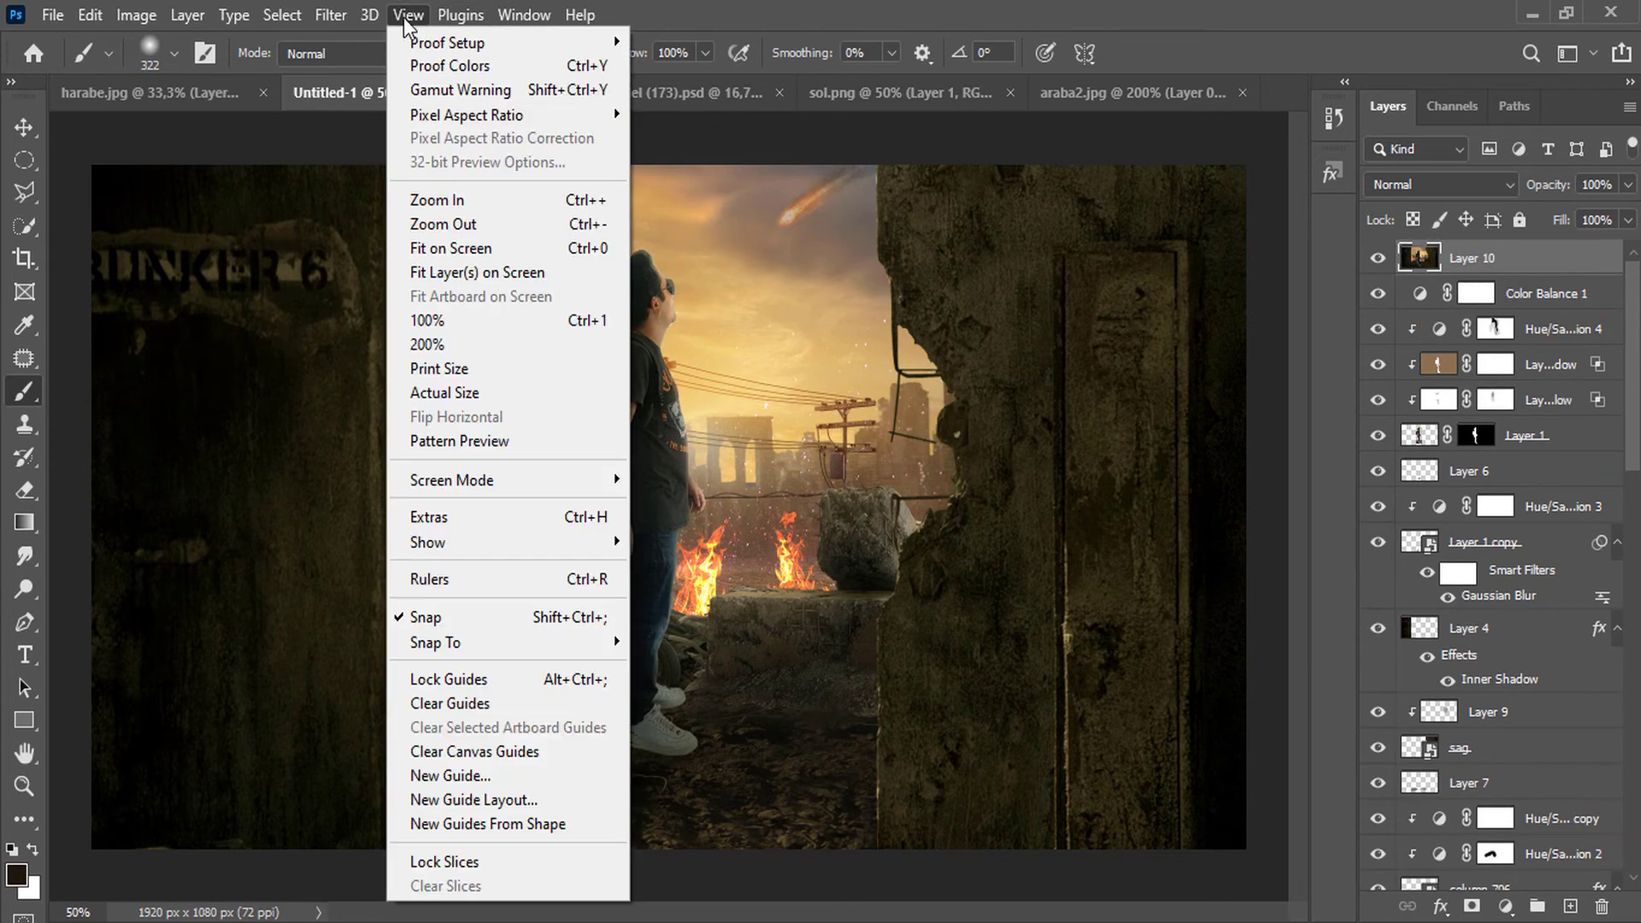
pyautogui.moveTo(331, 15)
pyautogui.click(427, 219)
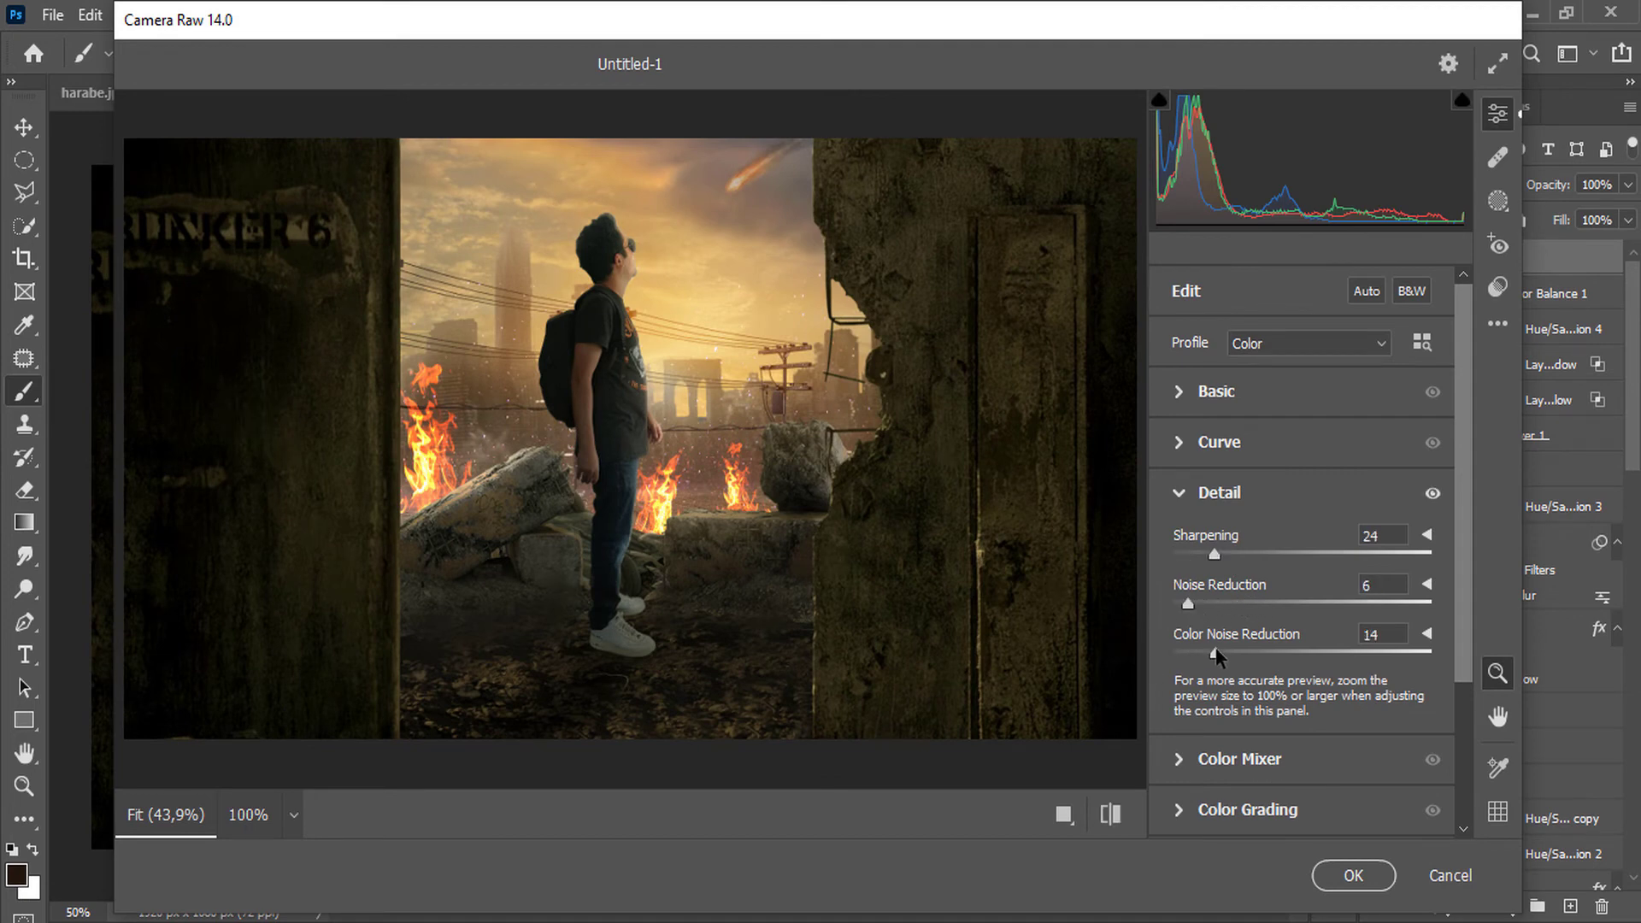
# Set Exposure to +0.35, Contrast +10, Highlights -22, Shadows -15, Blacks +36, Texture +33 and Clarity +7 in the Basic settings.
pyautogui.click(1216, 390)
pyautogui.moveTo(1305, 521)
pyautogui.mouseDown()
pyautogui.moveTo(1385, 495)
pyautogui.moveTo(1272, 527)
pyautogui.moveTo(1316, 527)
pyautogui.mouseUp()
pyautogui.moveTo(1304, 491)
pyautogui.mouseDown()
pyautogui.moveTo(1338, 487)
pyautogui.moveTo(1316, 494)
pyautogui.mouseUp()
pyautogui.moveTo(1301, 567); pyautogui.dragTo(1368, 596)
pyautogui.moveTo(1302, 681); pyautogui.dragTo(1368, 679)
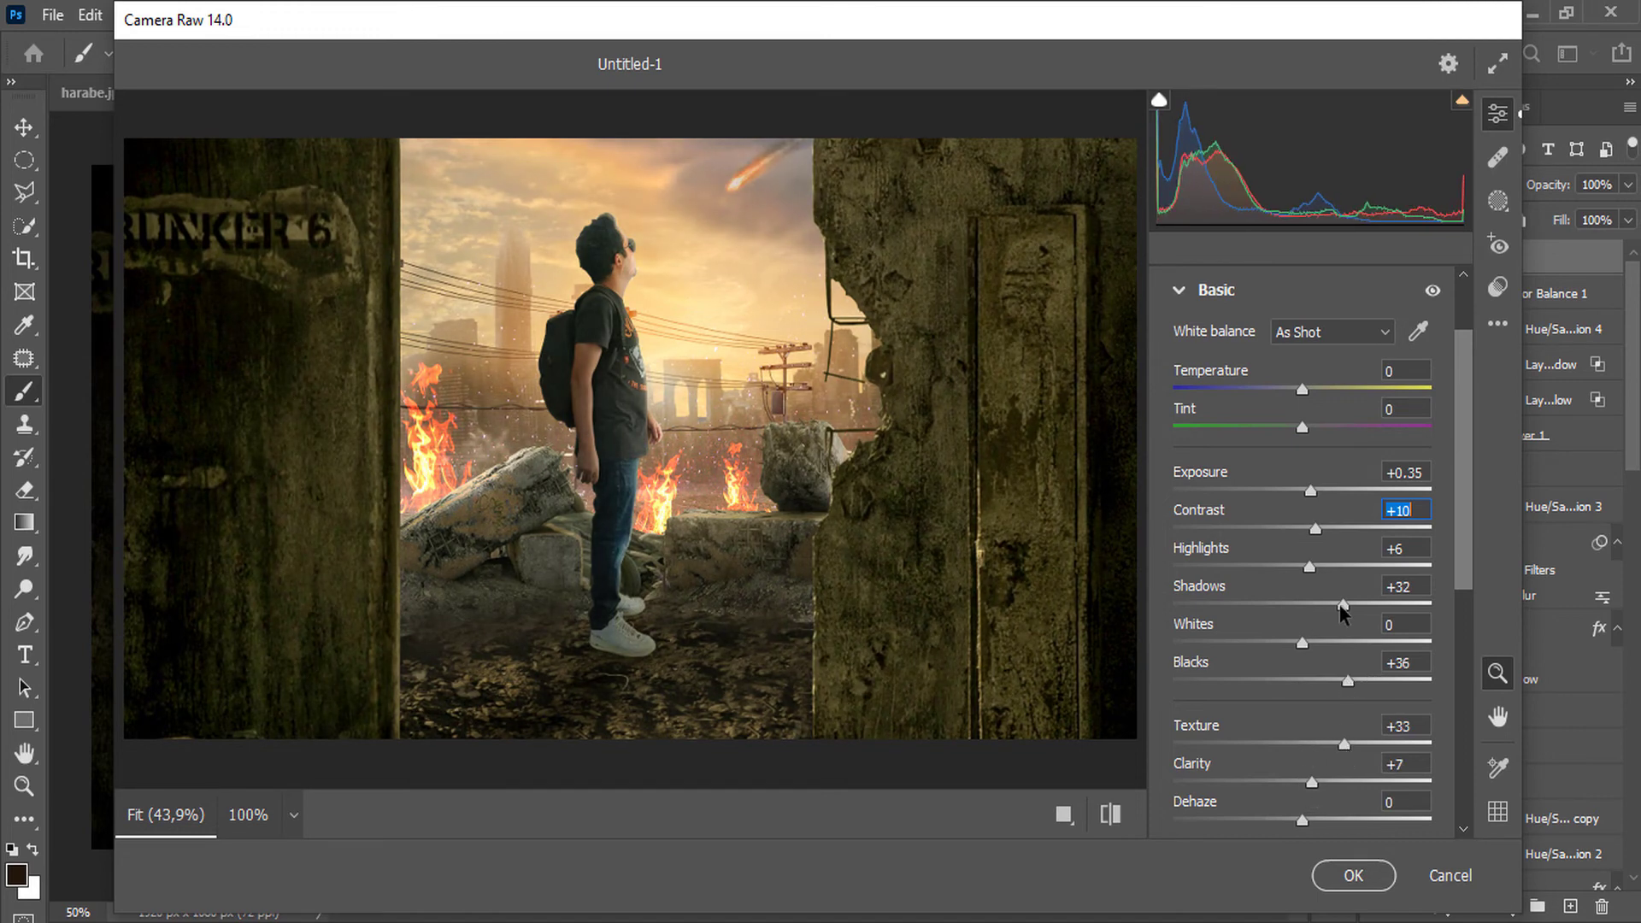
pyautogui.moveTo(1341, 604); pyautogui.dragTo(1282, 633)
pyautogui.moveTo(1306, 567); pyautogui.dragTo(1274, 566)
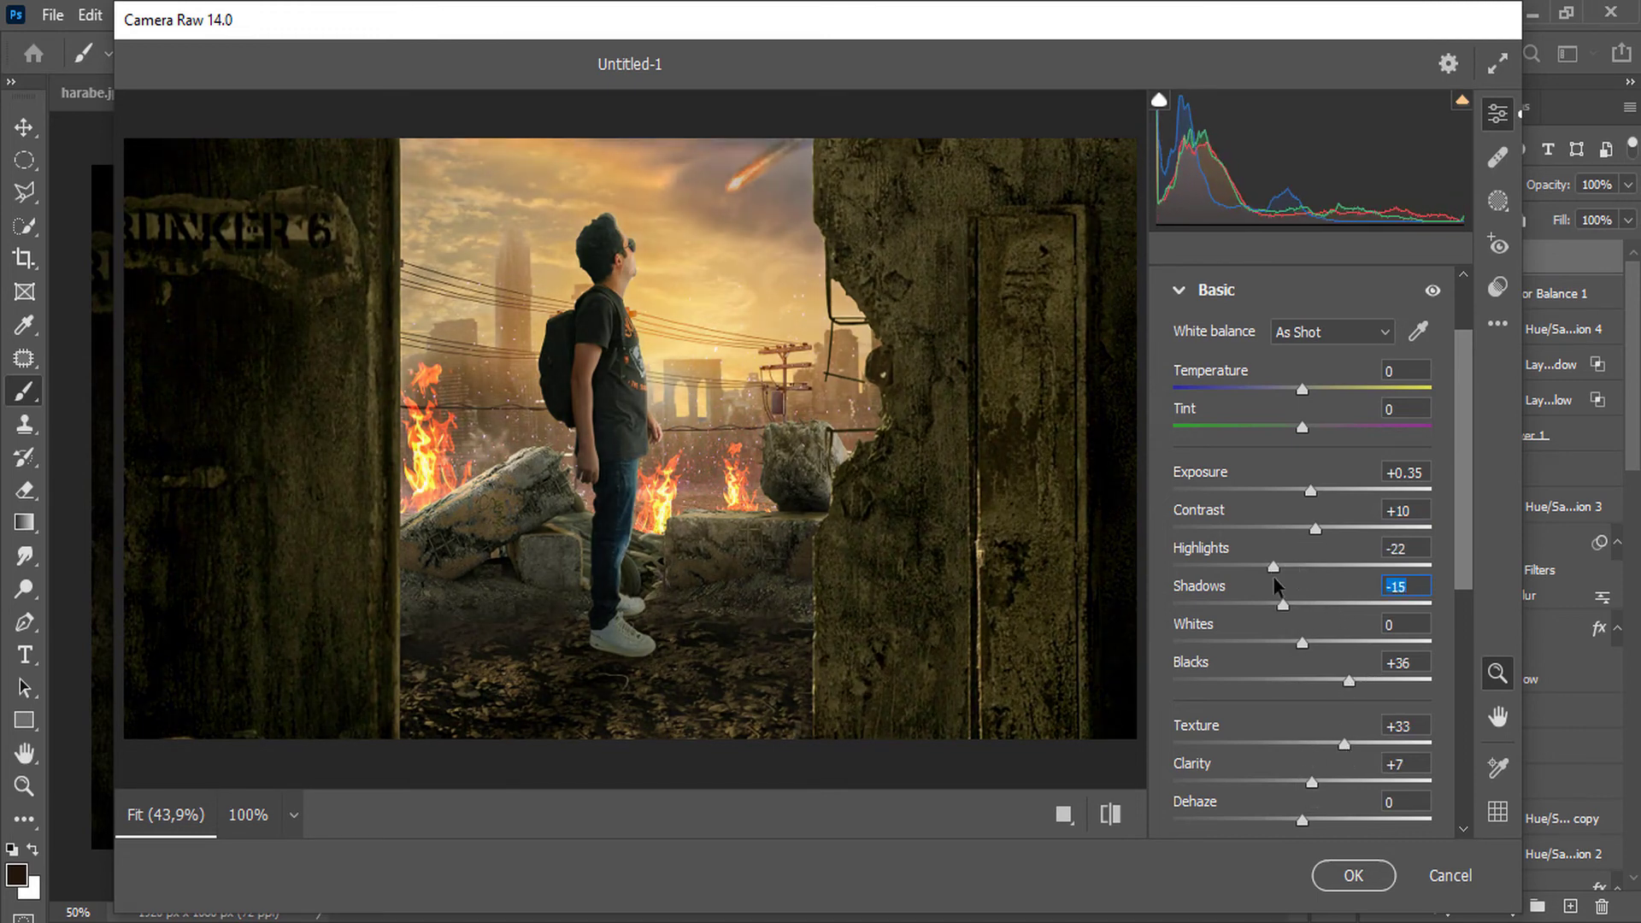
pyautogui.scroll(-5, 1253, 752)
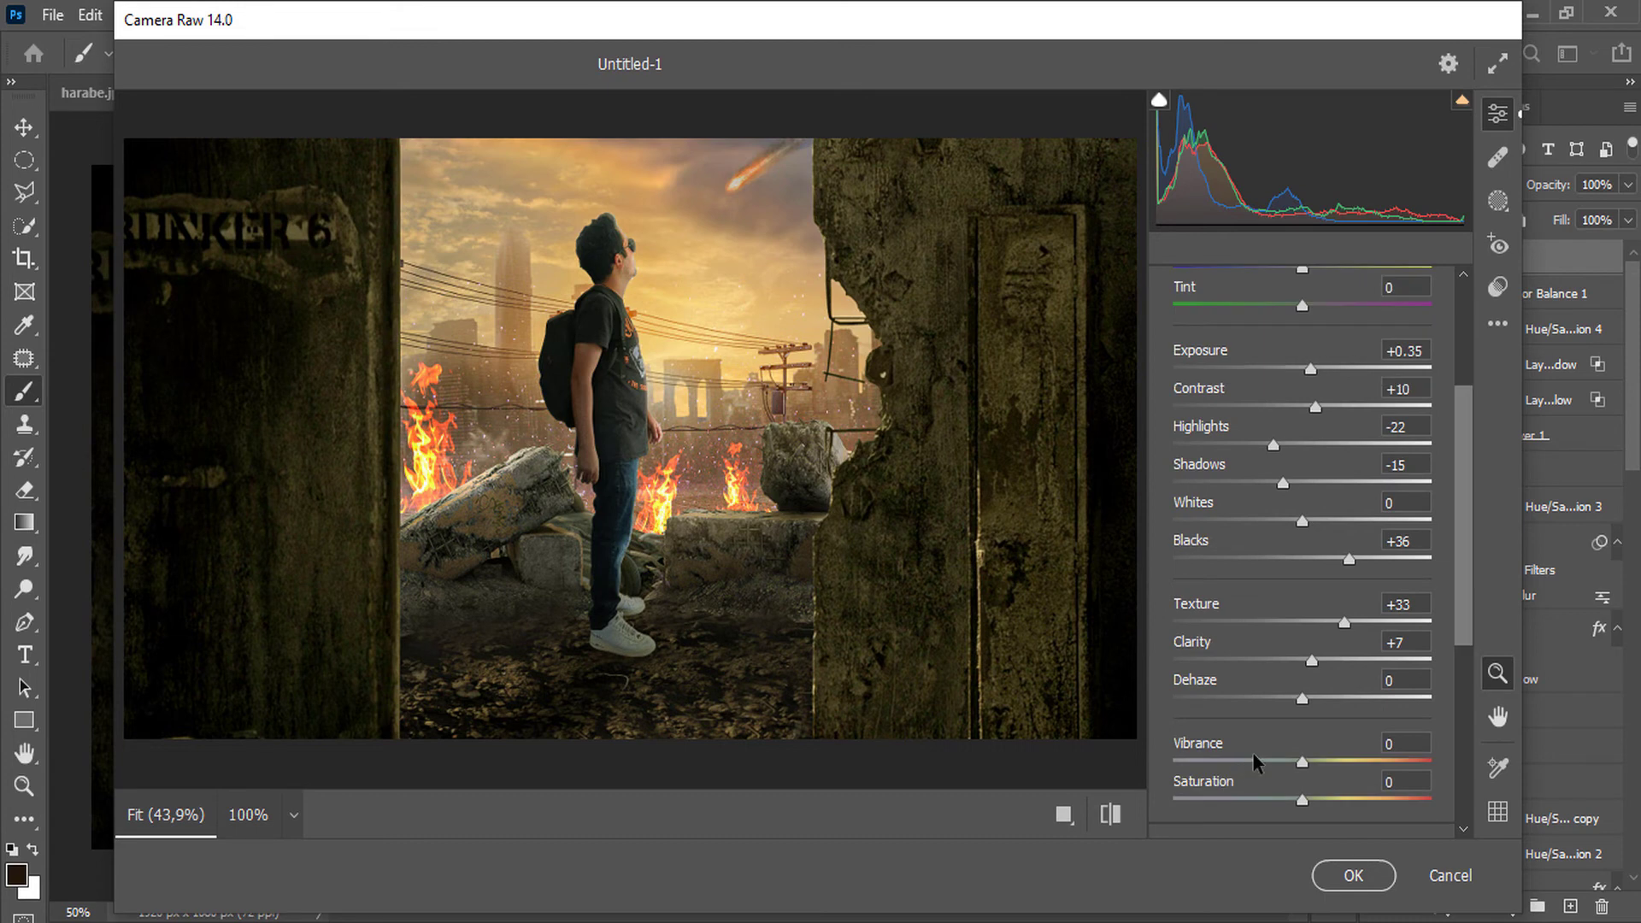
# Apply the Color - Natural preset, look through the other portrait and style presets, and commit the Camera Raw filter.
pyautogui.click(1493, 283)
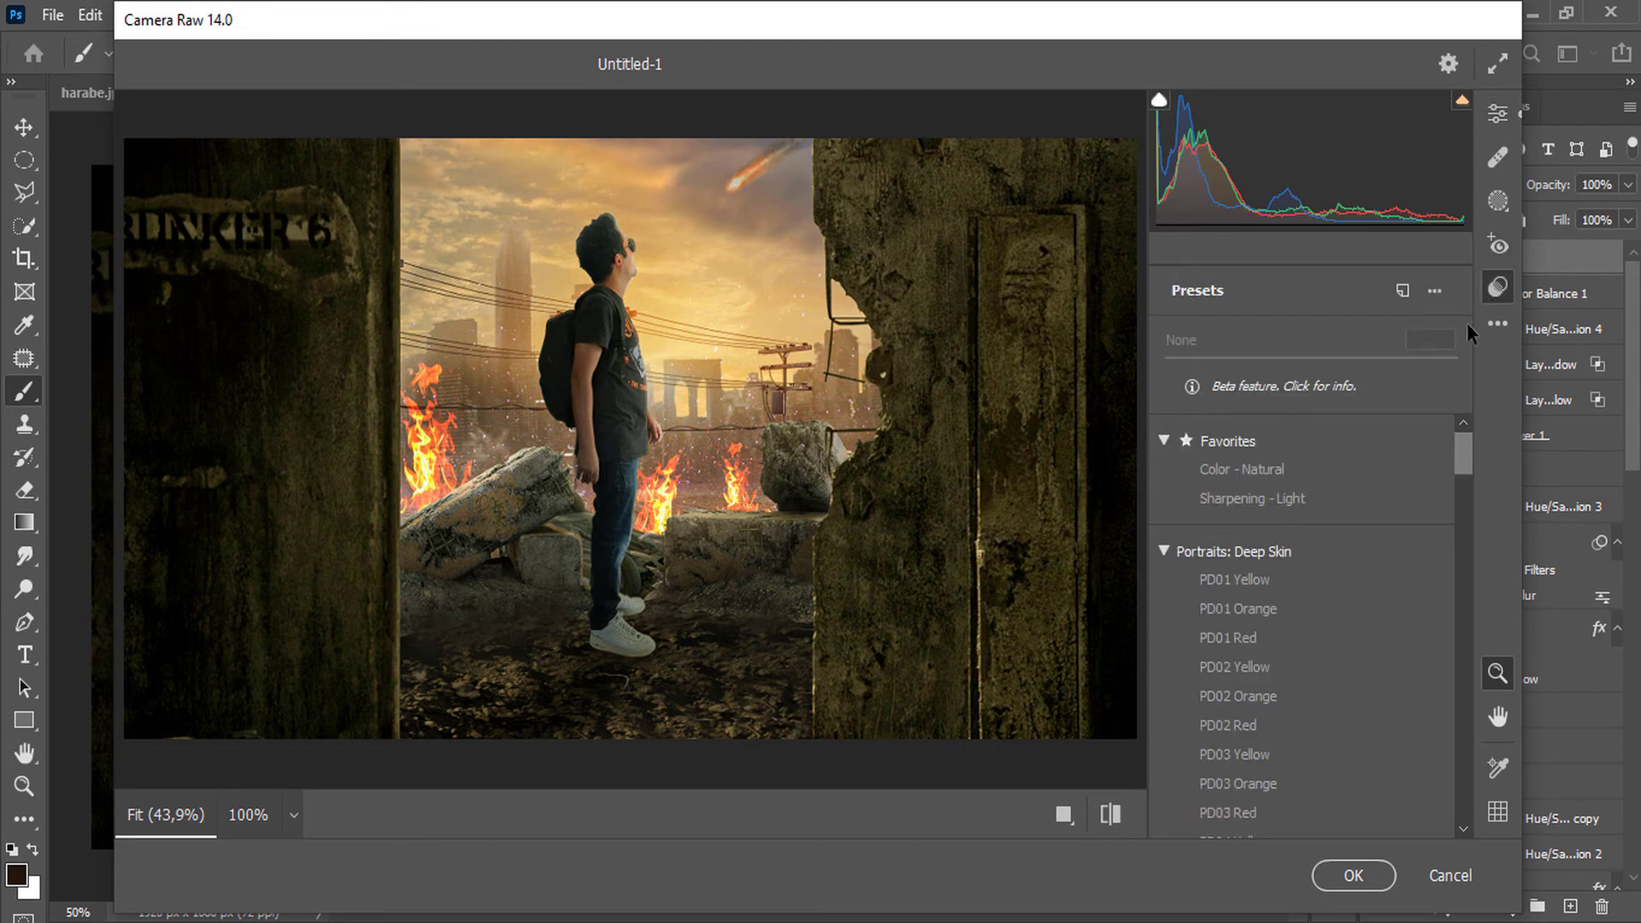
pyautogui.click(1280, 500)
pyautogui.click(1273, 472)
pyautogui.scroll(-6, 1278, 675)
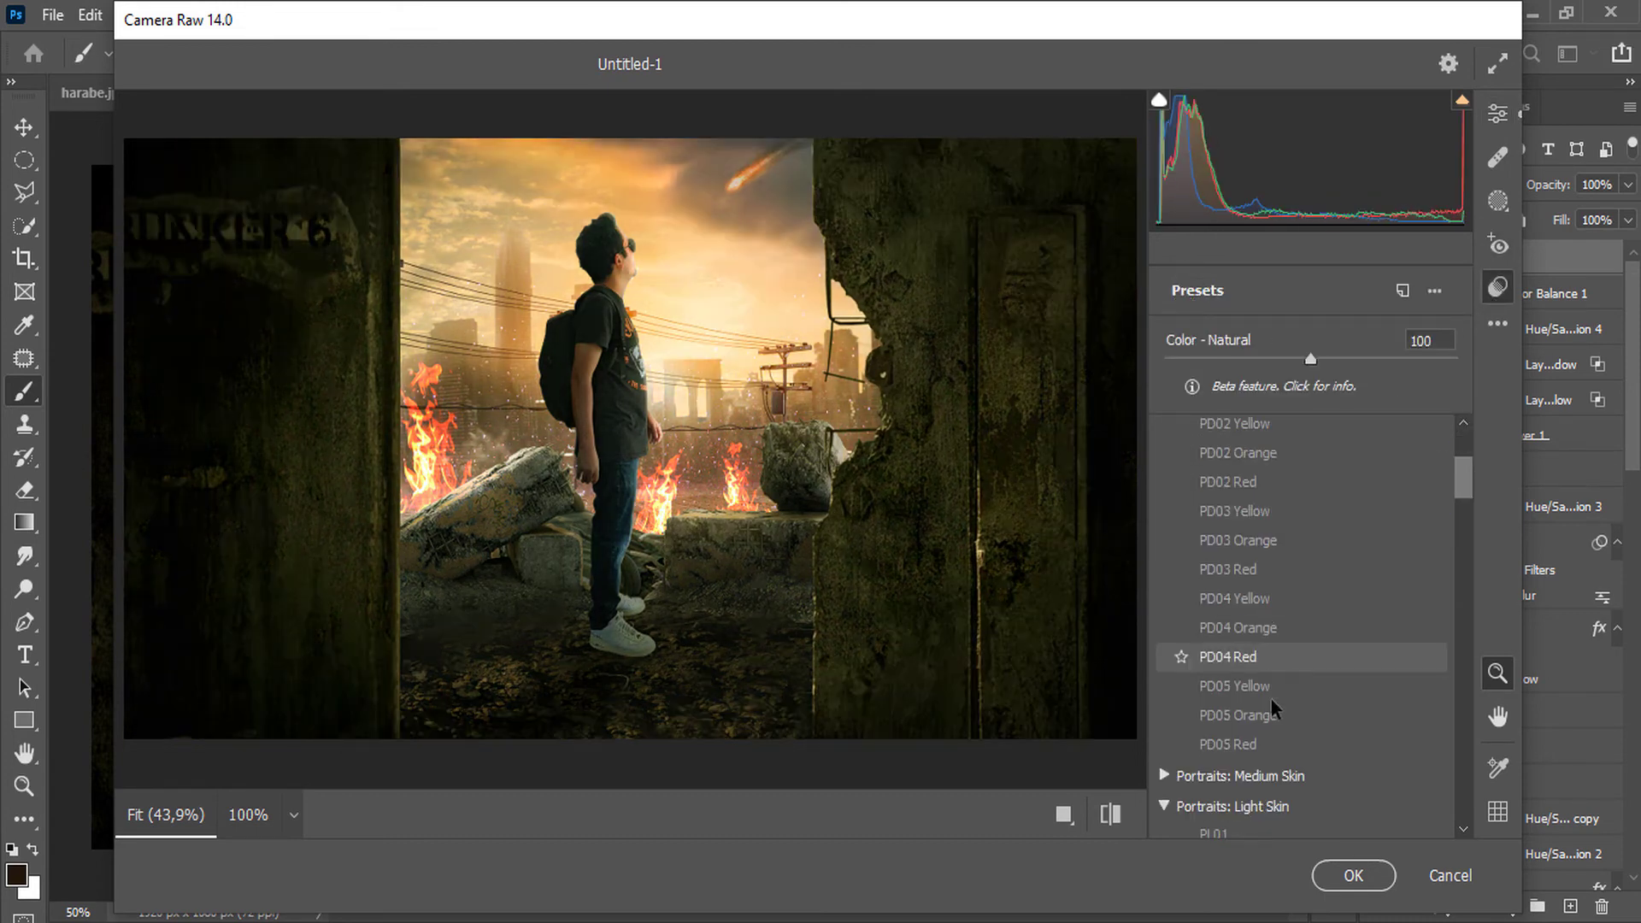
pyautogui.scroll(-5, 1255, 684)
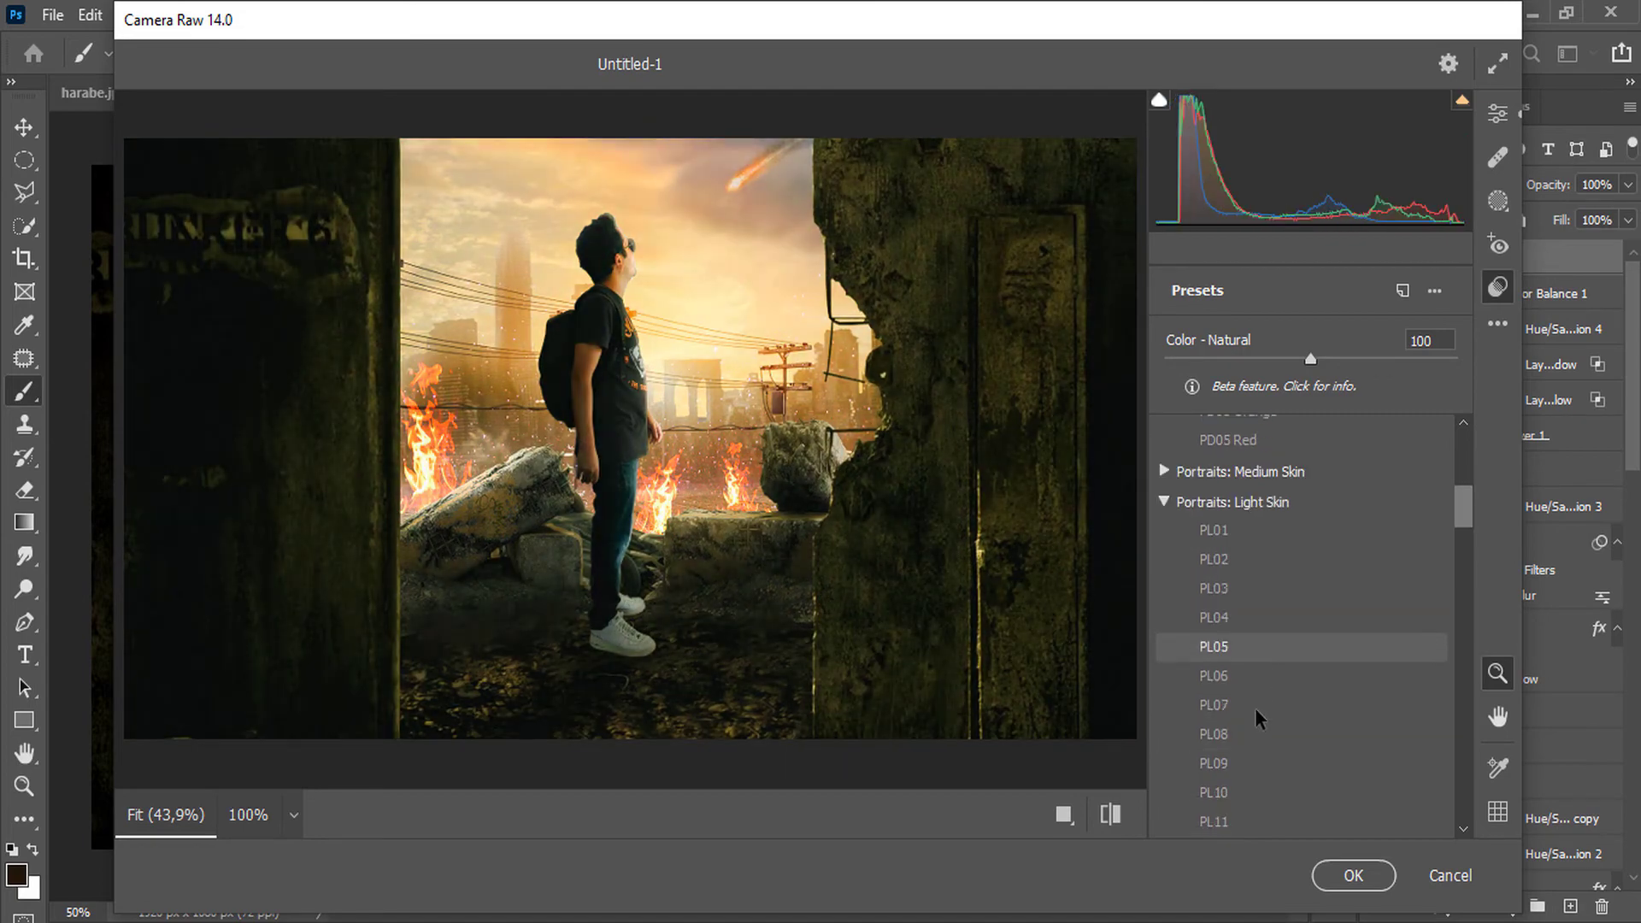
pyautogui.moveTo(1464, 513); pyautogui.dragTo(1465, 645)
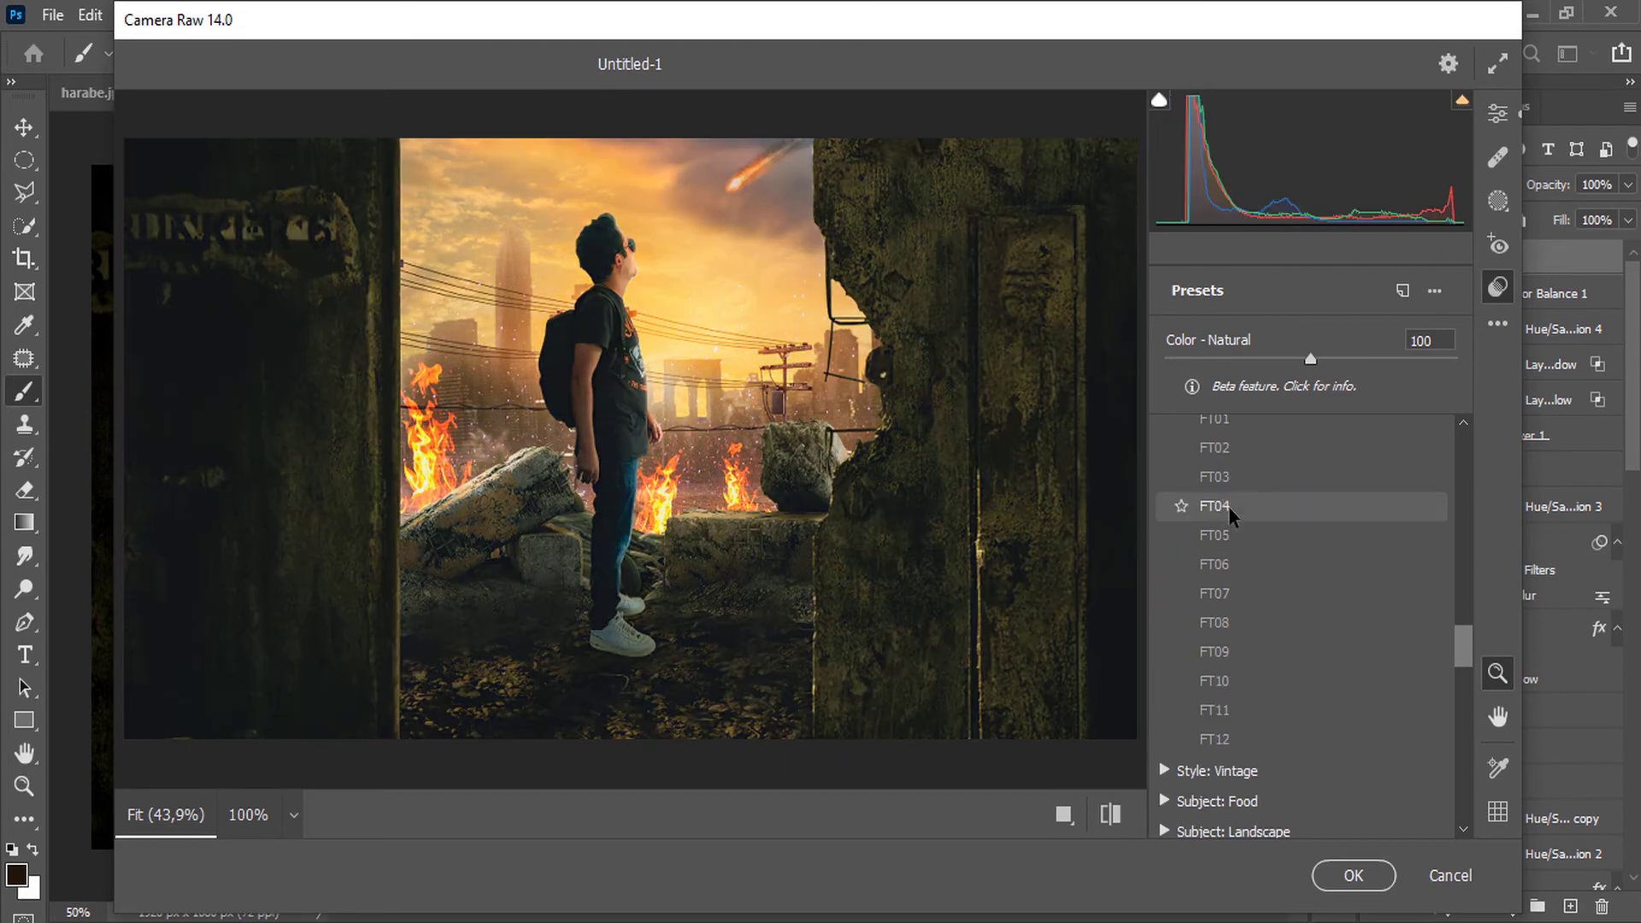
pyautogui.scroll(-1, 1218, 757)
pyautogui.moveTo(1465, 662); pyautogui.dragTo(1462, 440)
pyautogui.click(1359, 880)
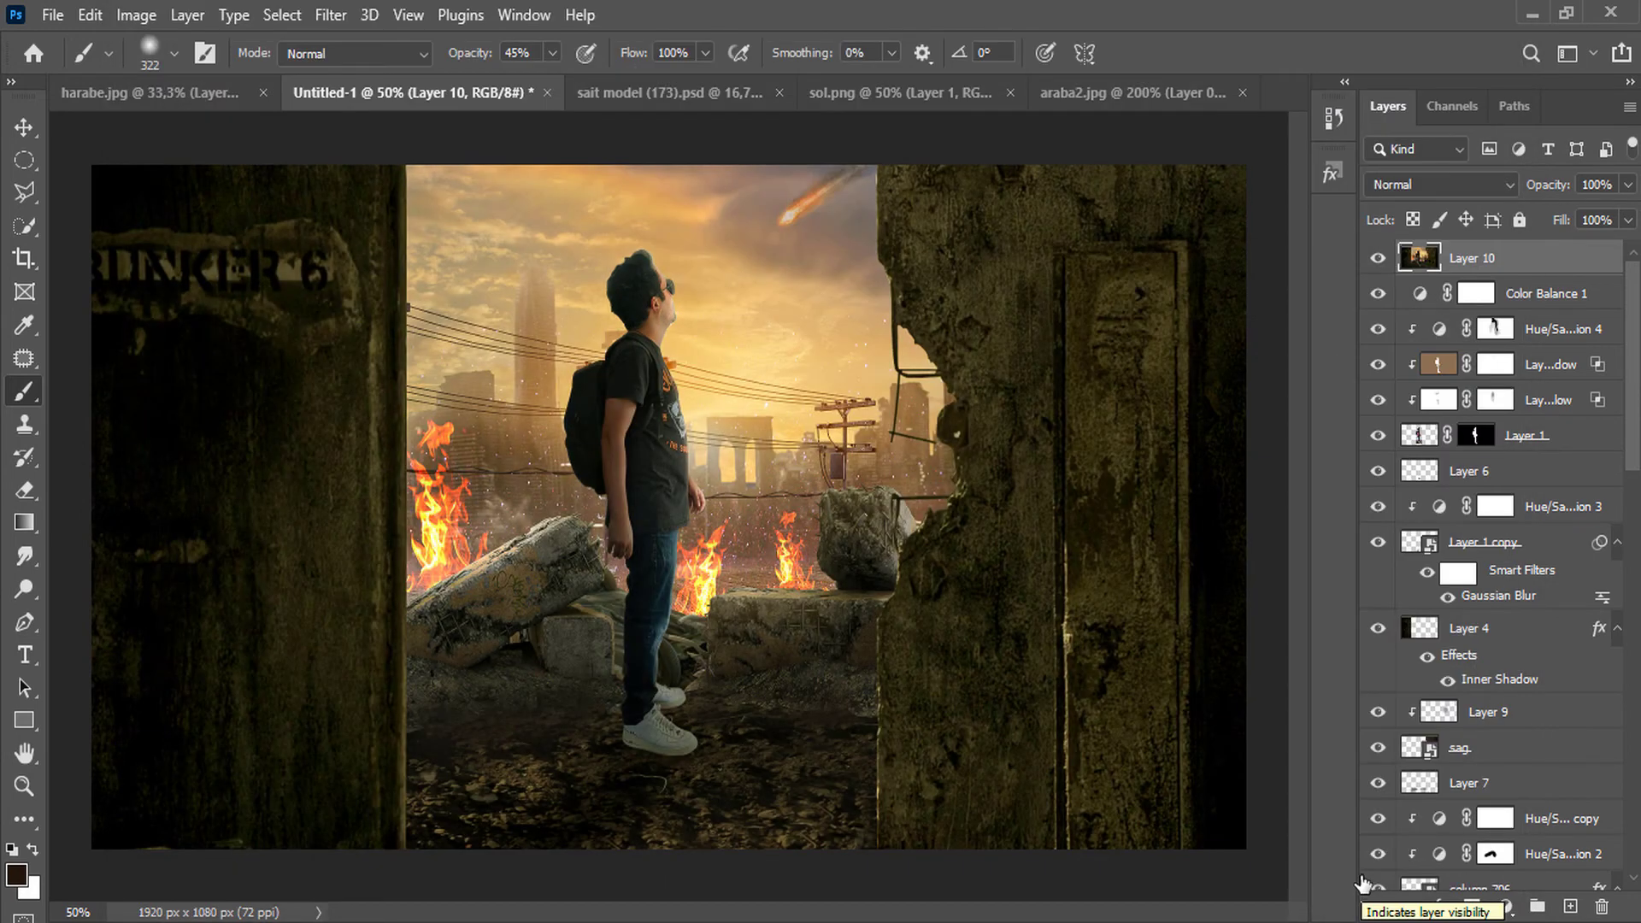
# Add a Color Lookup adjustment above Layer 10 using EdgyAmber.3DL and lower its opacity to 37%.
pyautogui.click(1507, 906)
pyautogui.click(1511, 766)
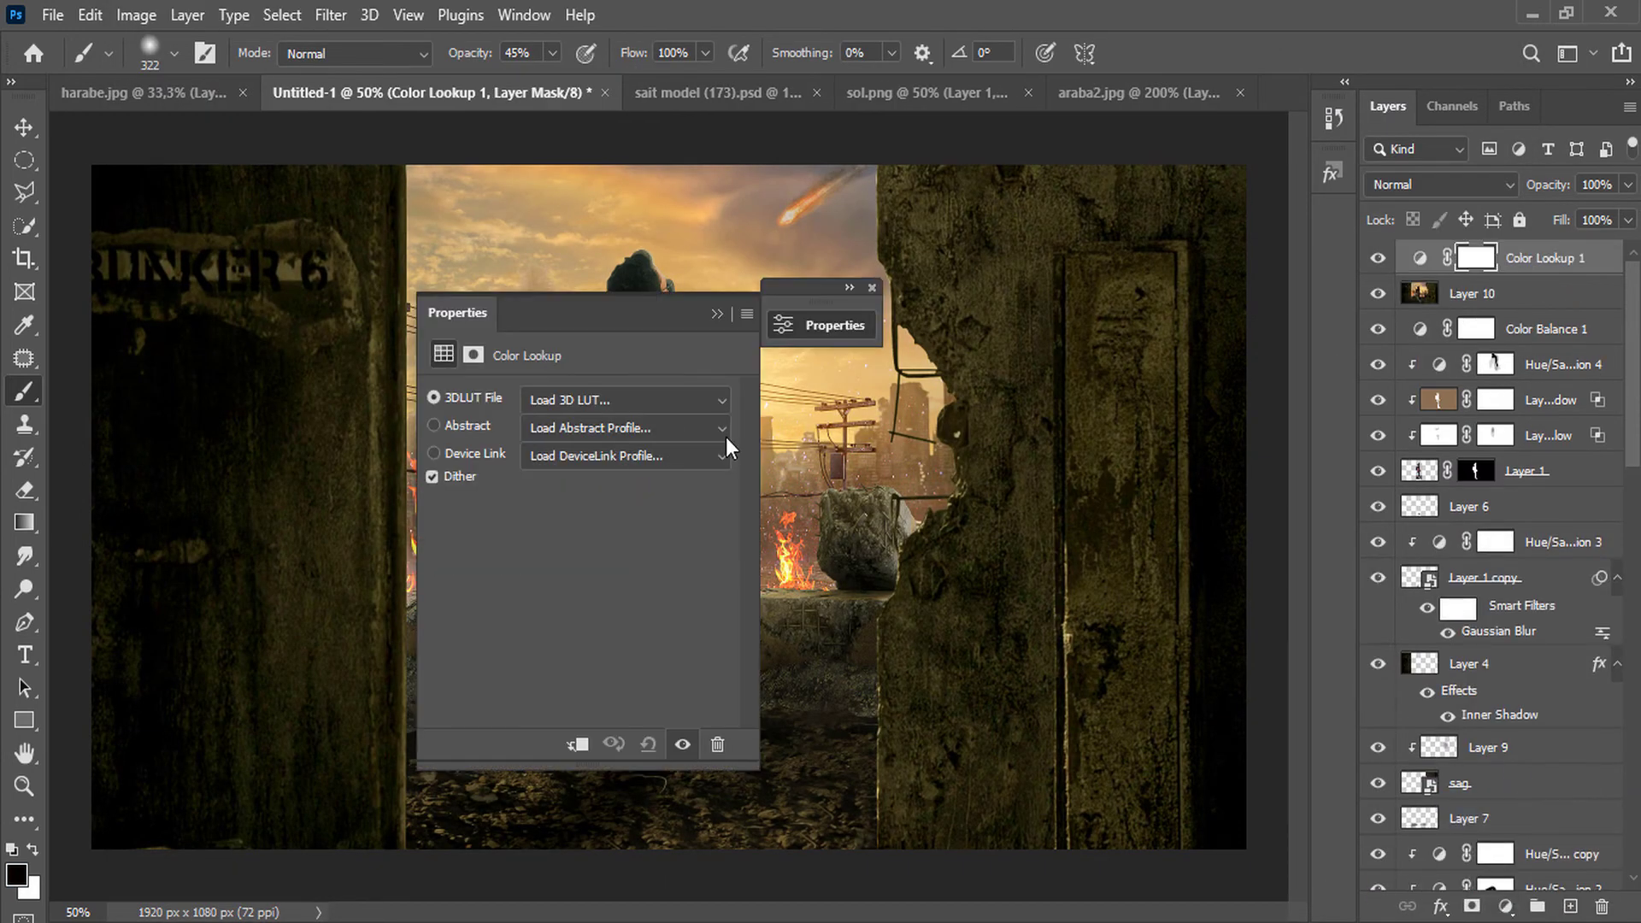
pyautogui.click(726, 438)
pyautogui.click(645, 303)
pyautogui.moveTo(462, 313); pyautogui.dragTo(974, 288)
pyautogui.click(1094, 371)
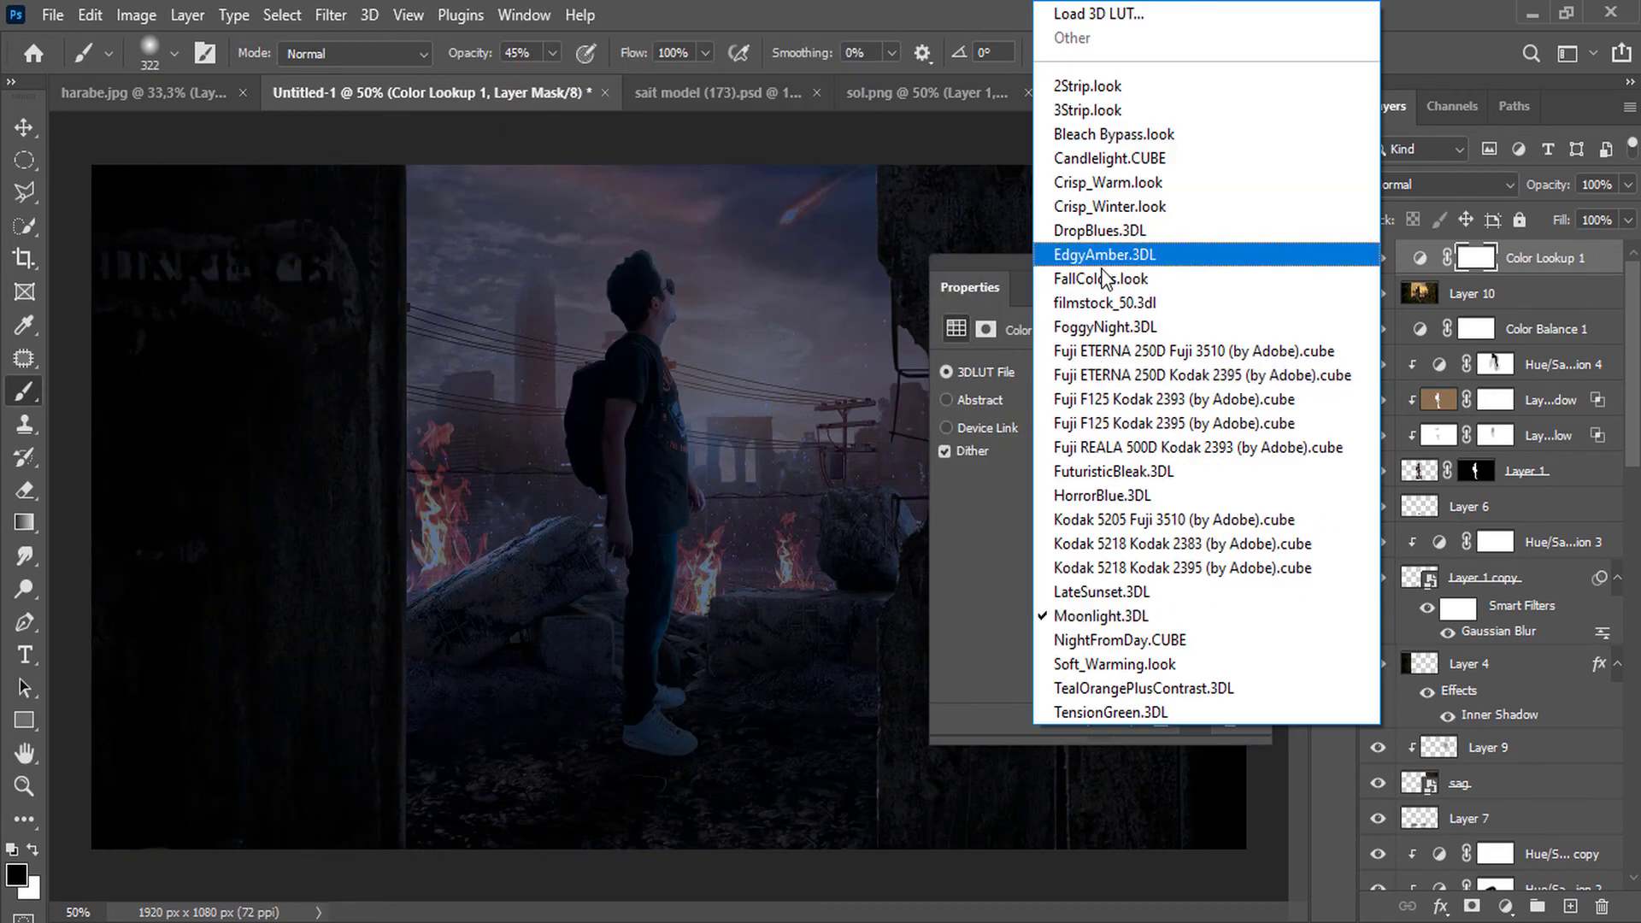
pyautogui.click(1111, 282)
pyautogui.click(1116, 374)
pyautogui.click(1125, 243)
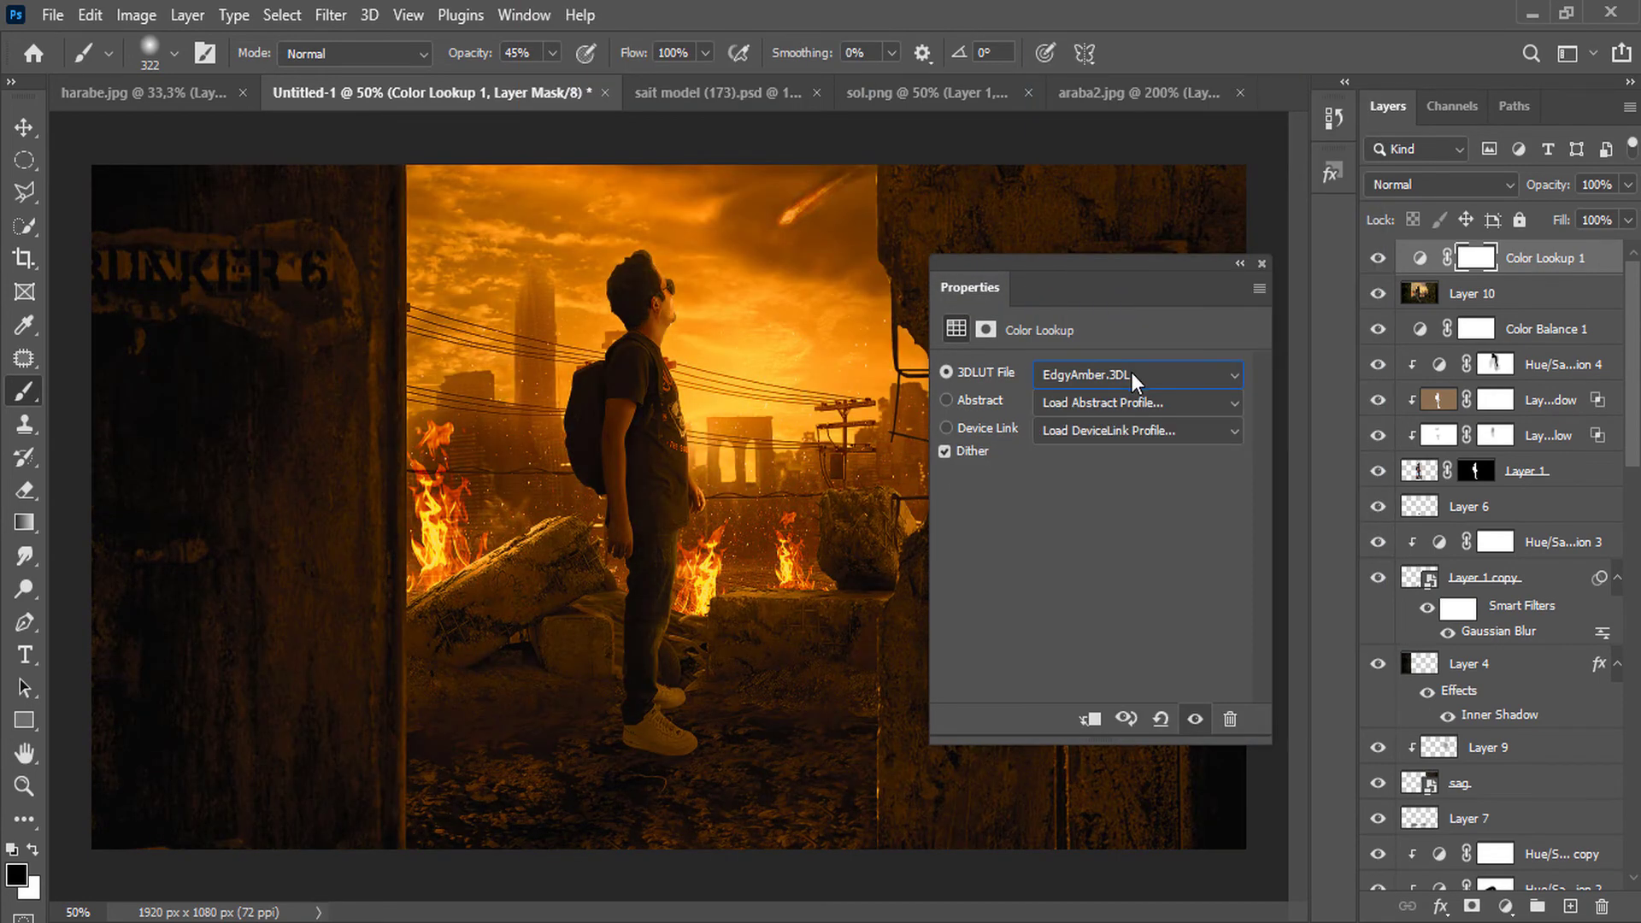
pyautogui.moveTo(1629, 184); pyautogui.dragTo(1577, 217)
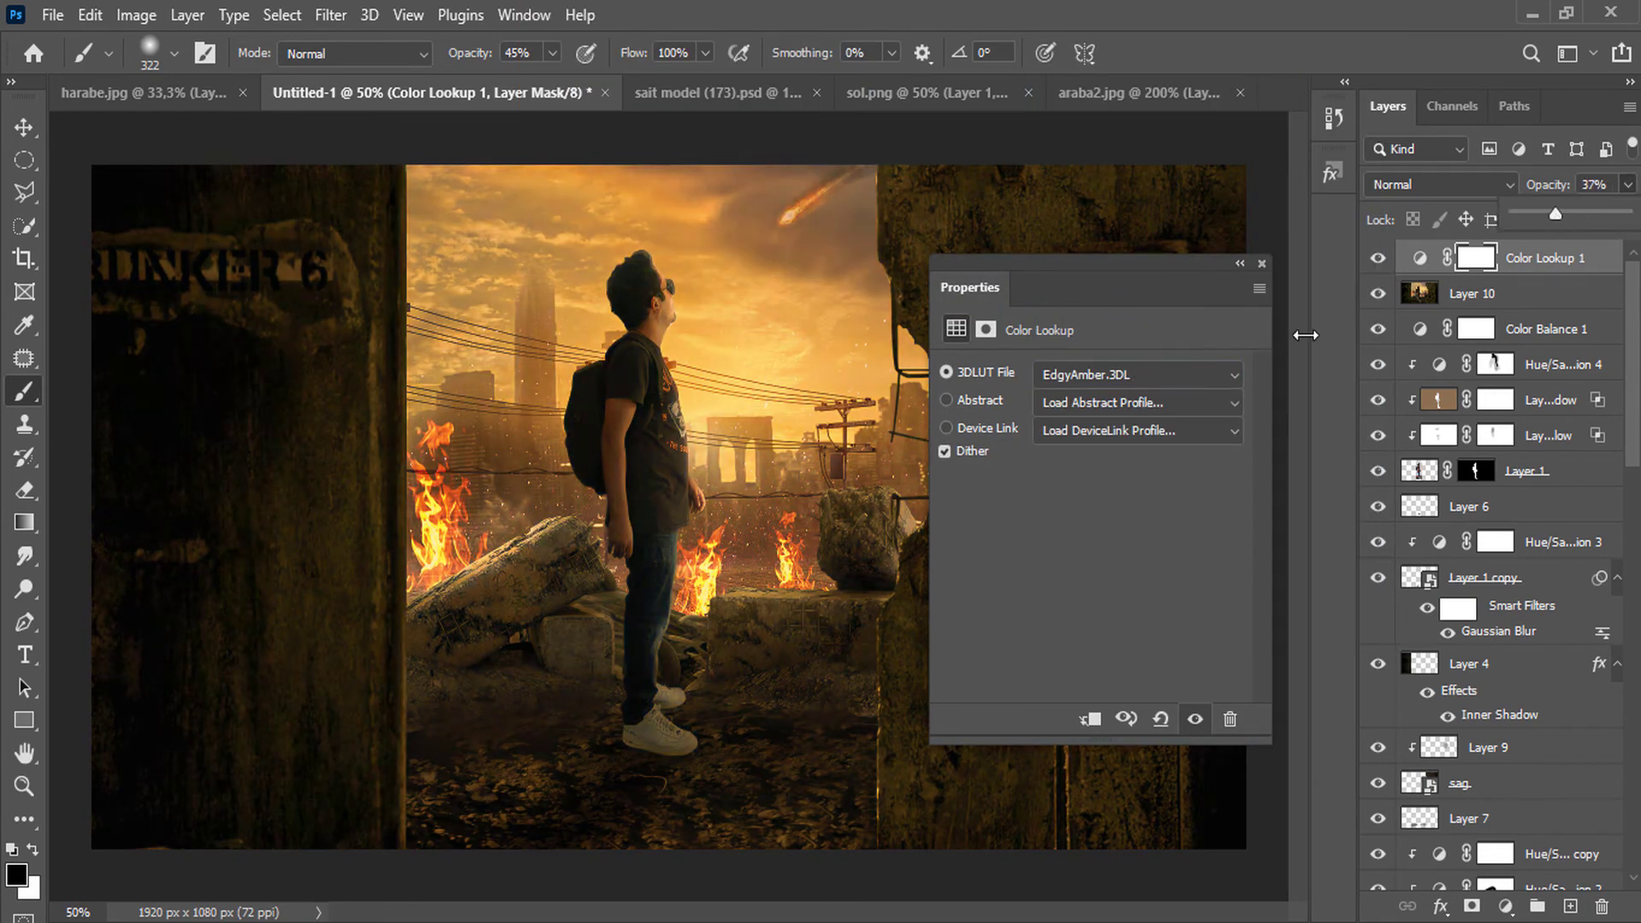
# Add a second Color Lookup adjustment on top with HorrorBlue.3DL and set its blend mode to Lighten.
pyautogui.click(1506, 906)
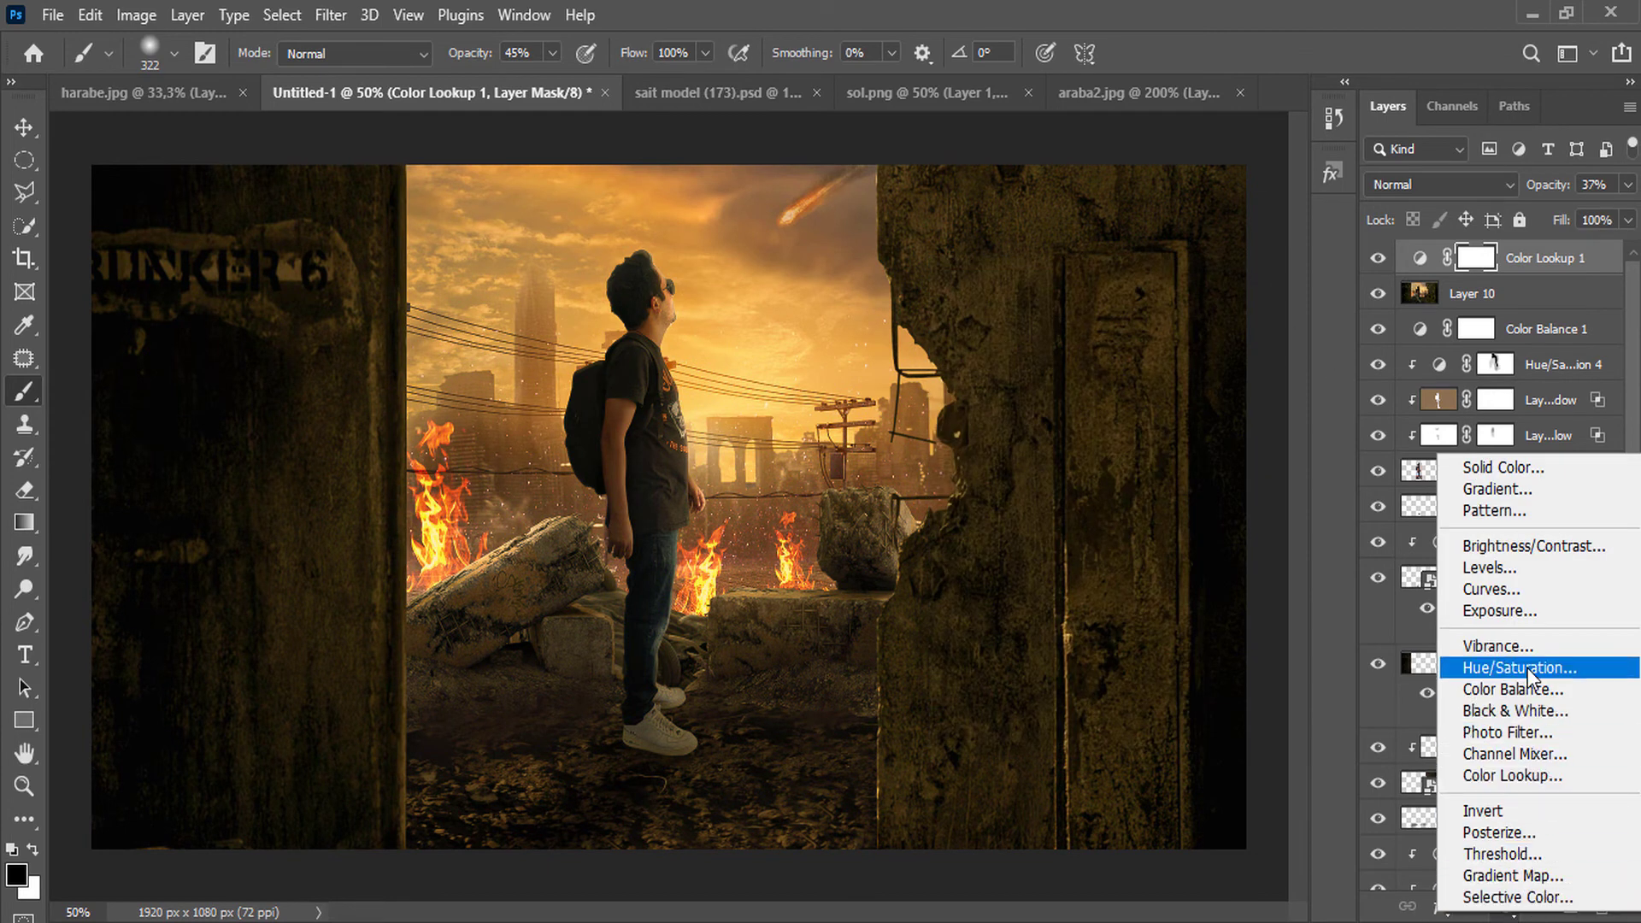
pyautogui.click(1512, 775)
pyautogui.click(1111, 374)
pyautogui.click(1111, 549)
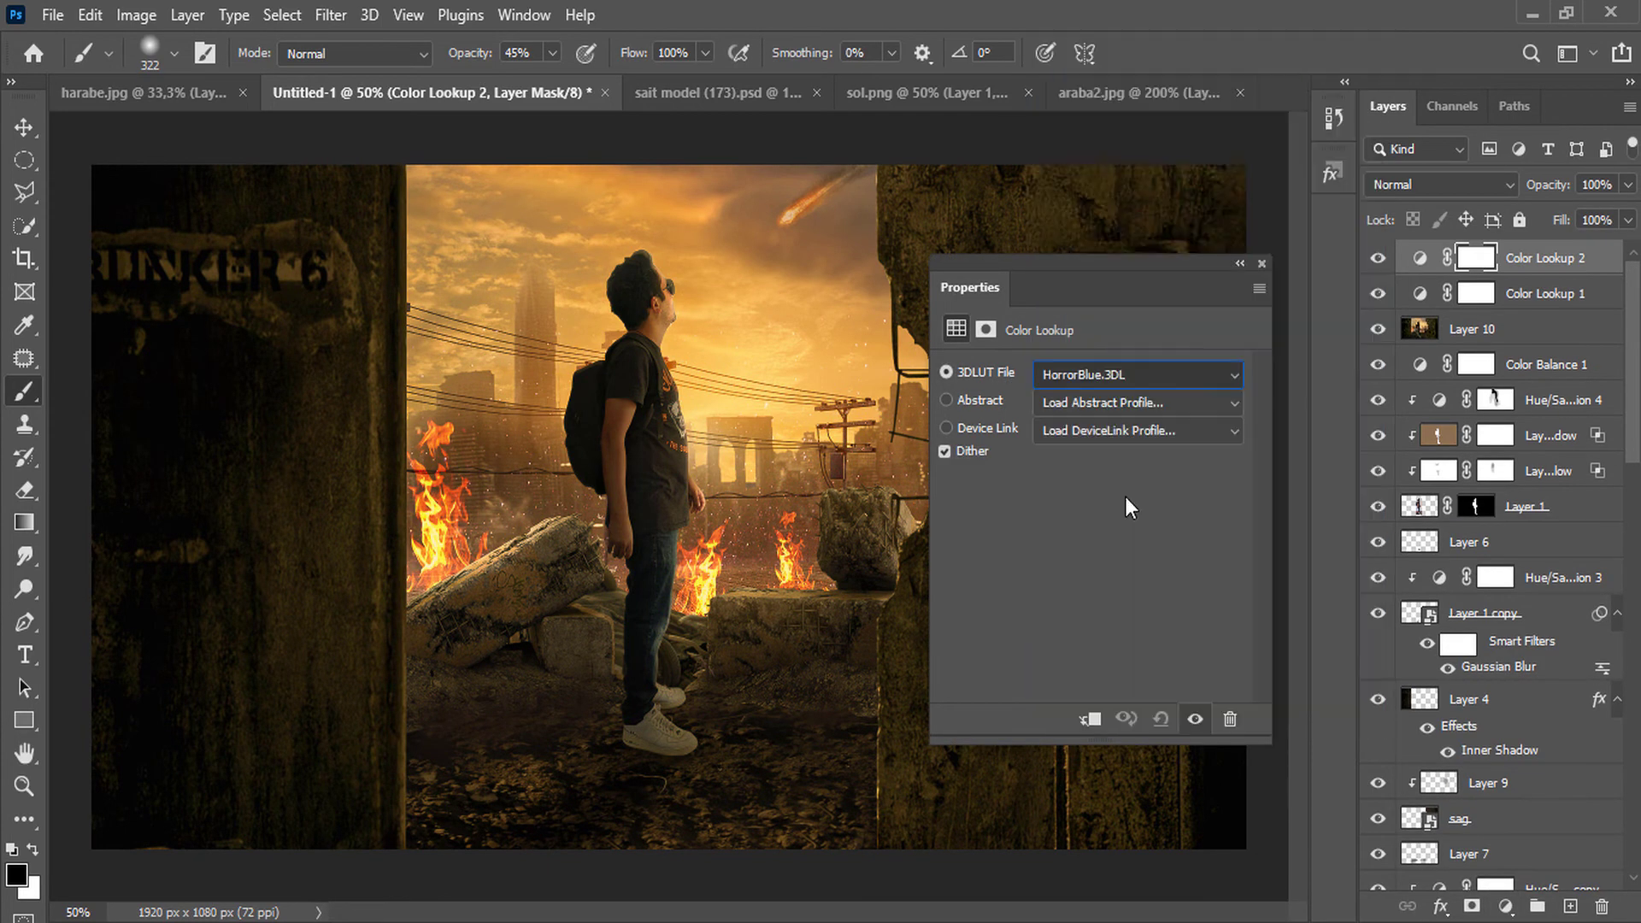
pyautogui.click(1442, 185)
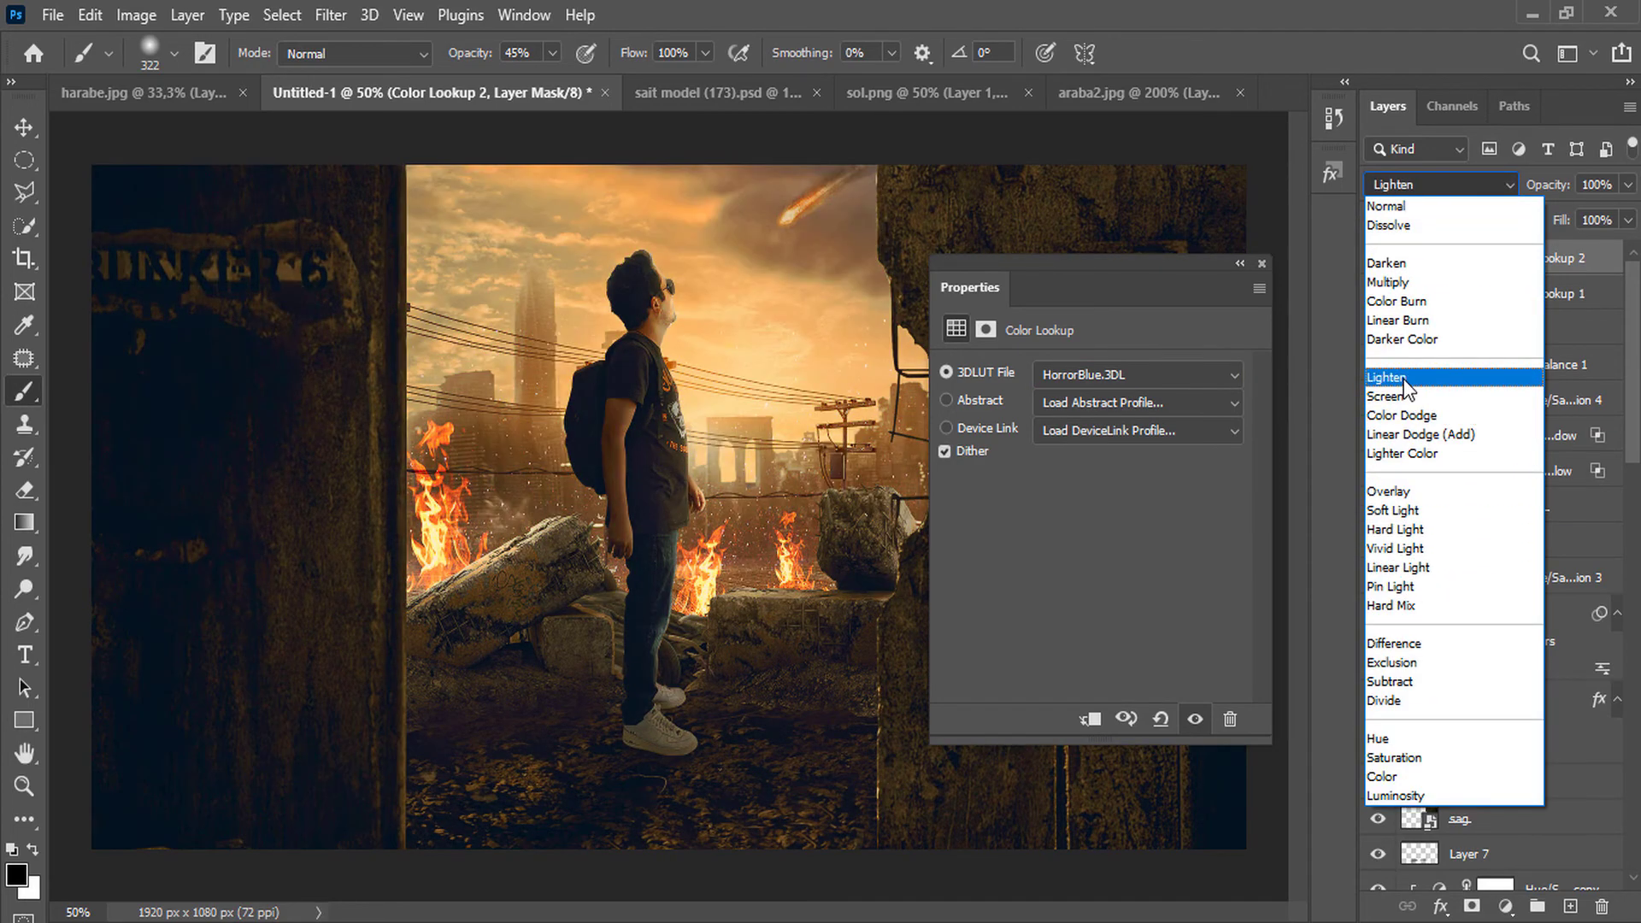
pyautogui.click(1404, 381)
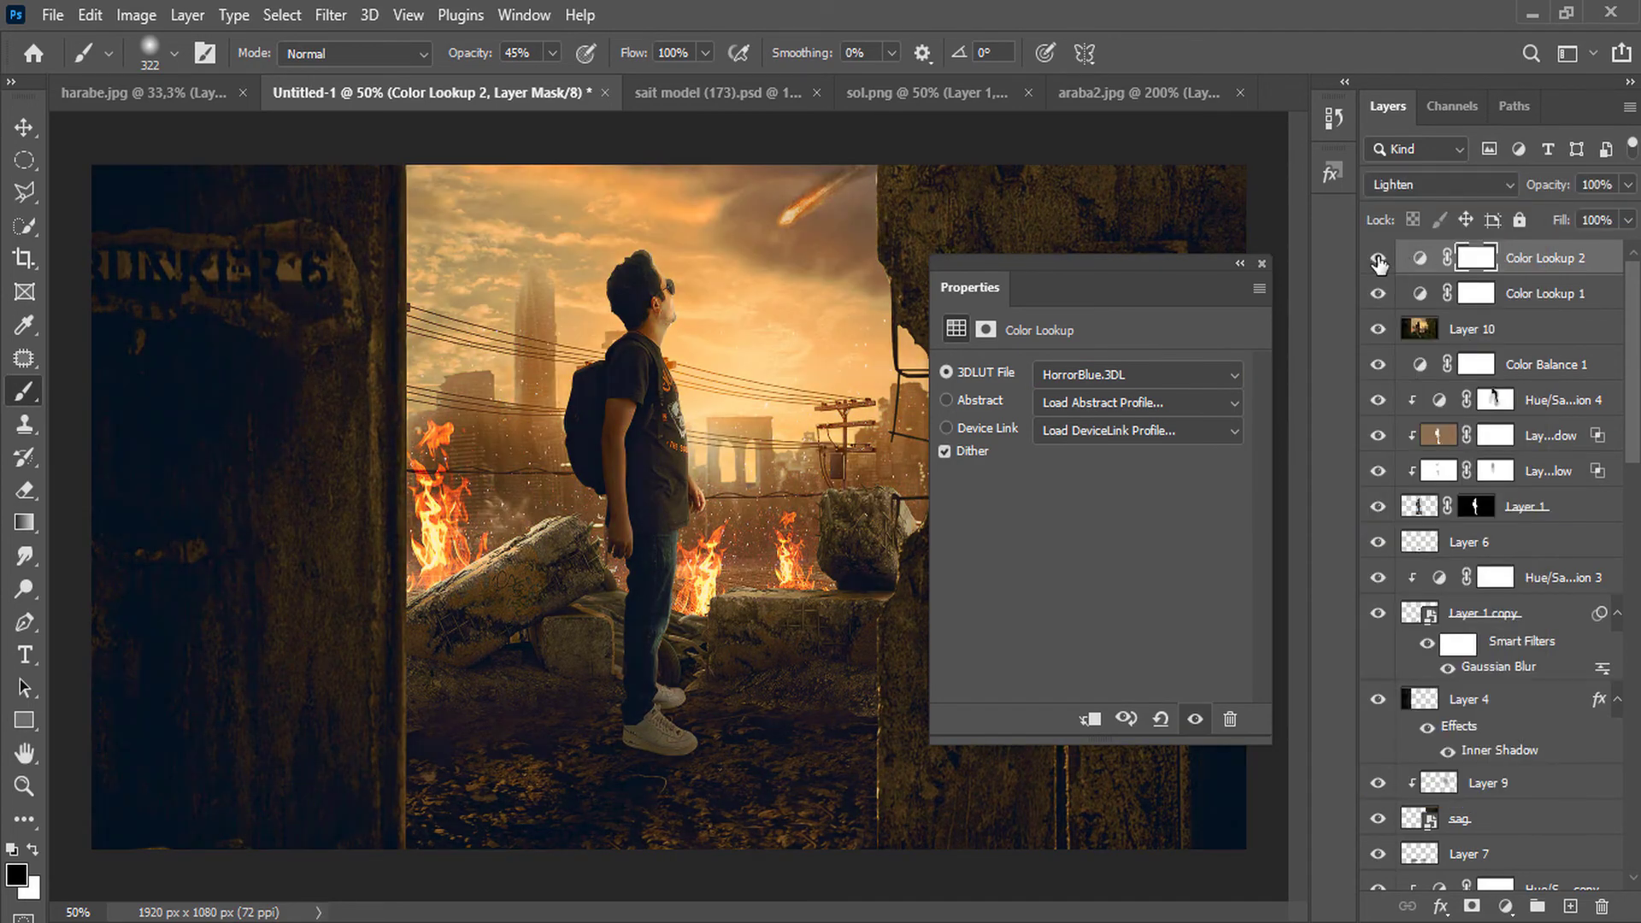
# Change the second Color Lookup to FoggyNight.3DL in Soft Light mode and compare the image with and without it.
pyautogui.click(1136, 374)
pyautogui.click(1145, 319)
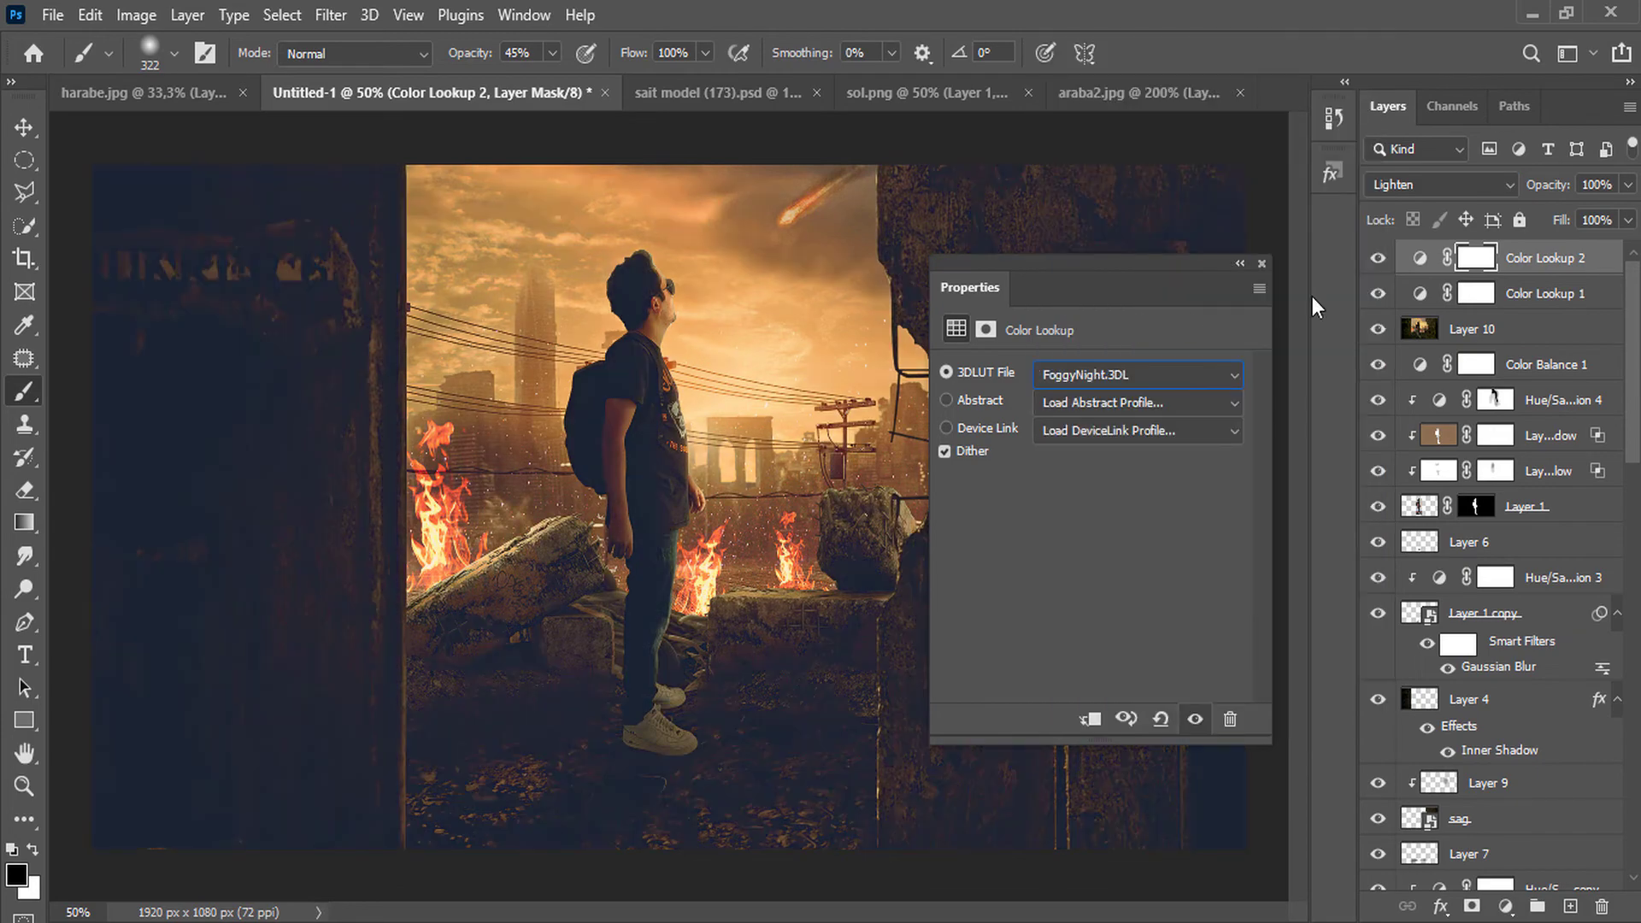
pyautogui.click(1453, 184)
pyautogui.click(1422, 509)
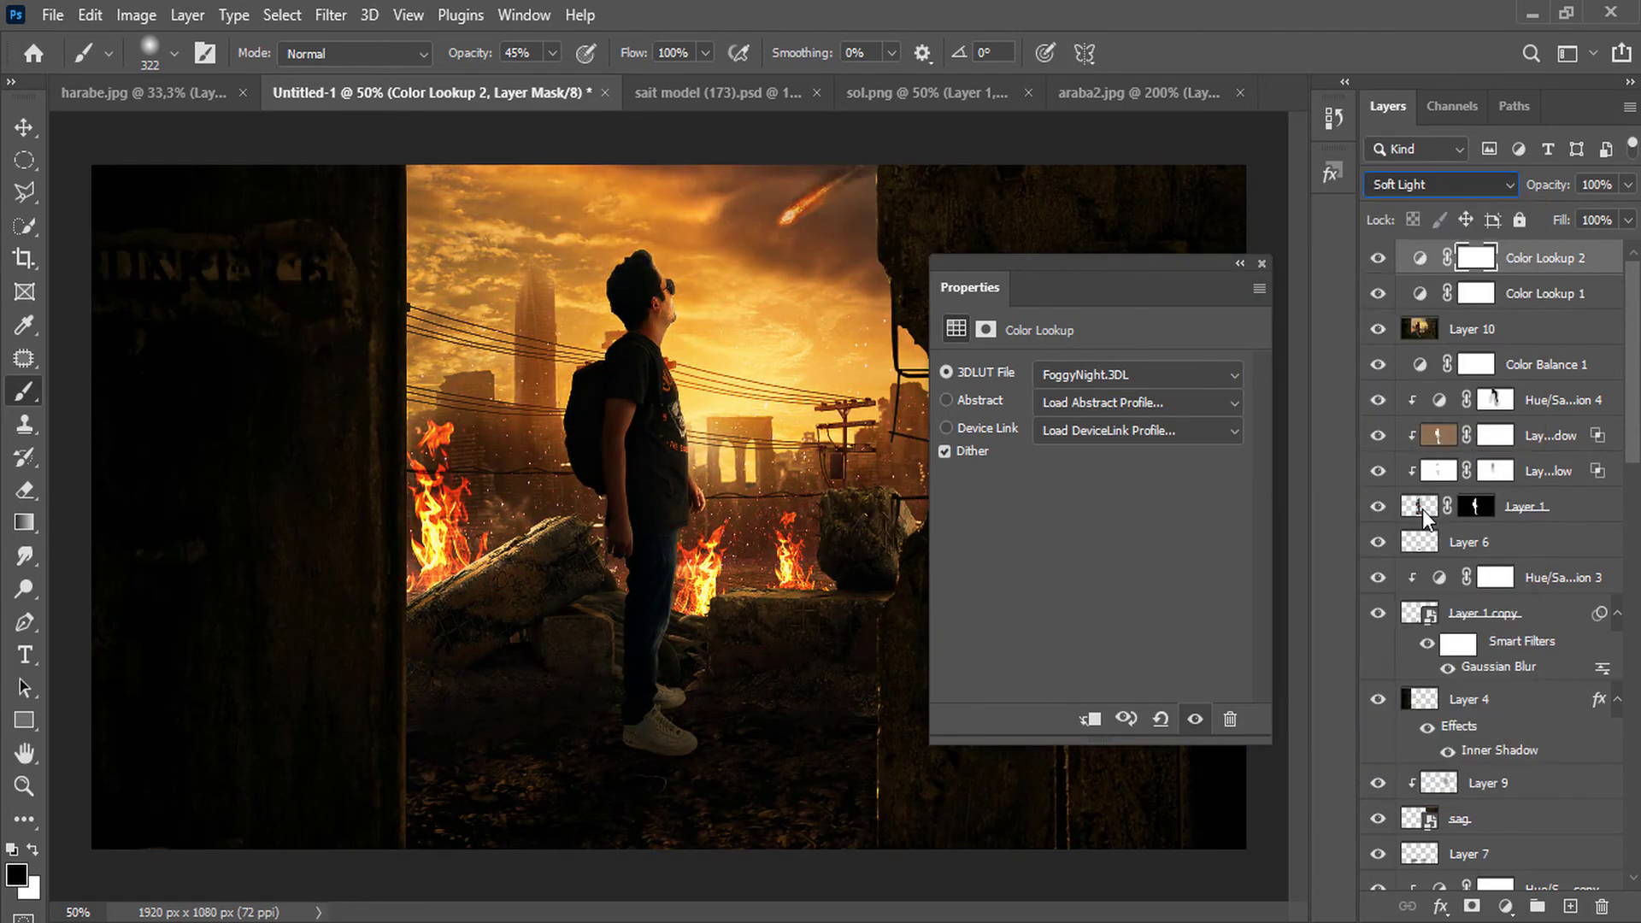
pyautogui.click(1261, 263)
pyautogui.click(1378, 258)
pyautogui.click(1378, 258)
# Paint black on the Color Lookup 2 mask over the ground, rubble and walls with a 385 px soft brush at 26% opacity.
pyautogui.rightClick(663, 435)
pyautogui.moveTo(889, 496); pyautogui.dragTo(927, 504)
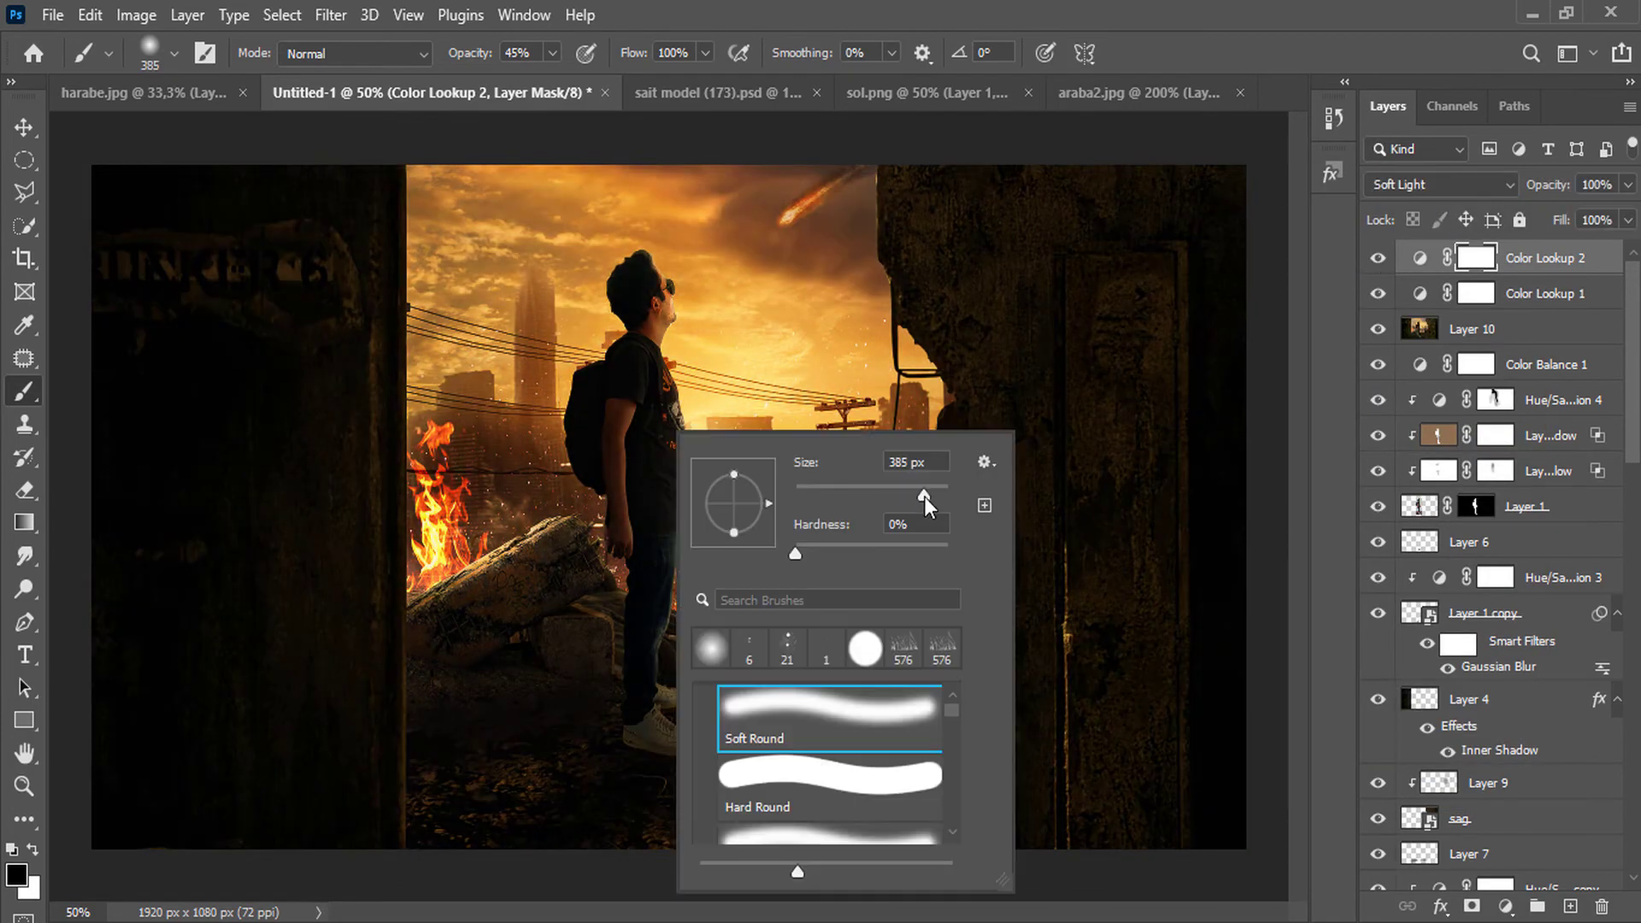
pyautogui.click(552, 53)
pyautogui.moveTo(554, 85); pyautogui.dragTo(531, 86)
pyautogui.moveTo(435, 228)
pyautogui.mouseDown()
pyautogui.moveTo(506, 471)
pyautogui.moveTo(475, 698)
pyautogui.moveTo(490, 736)
pyautogui.mouseUp()
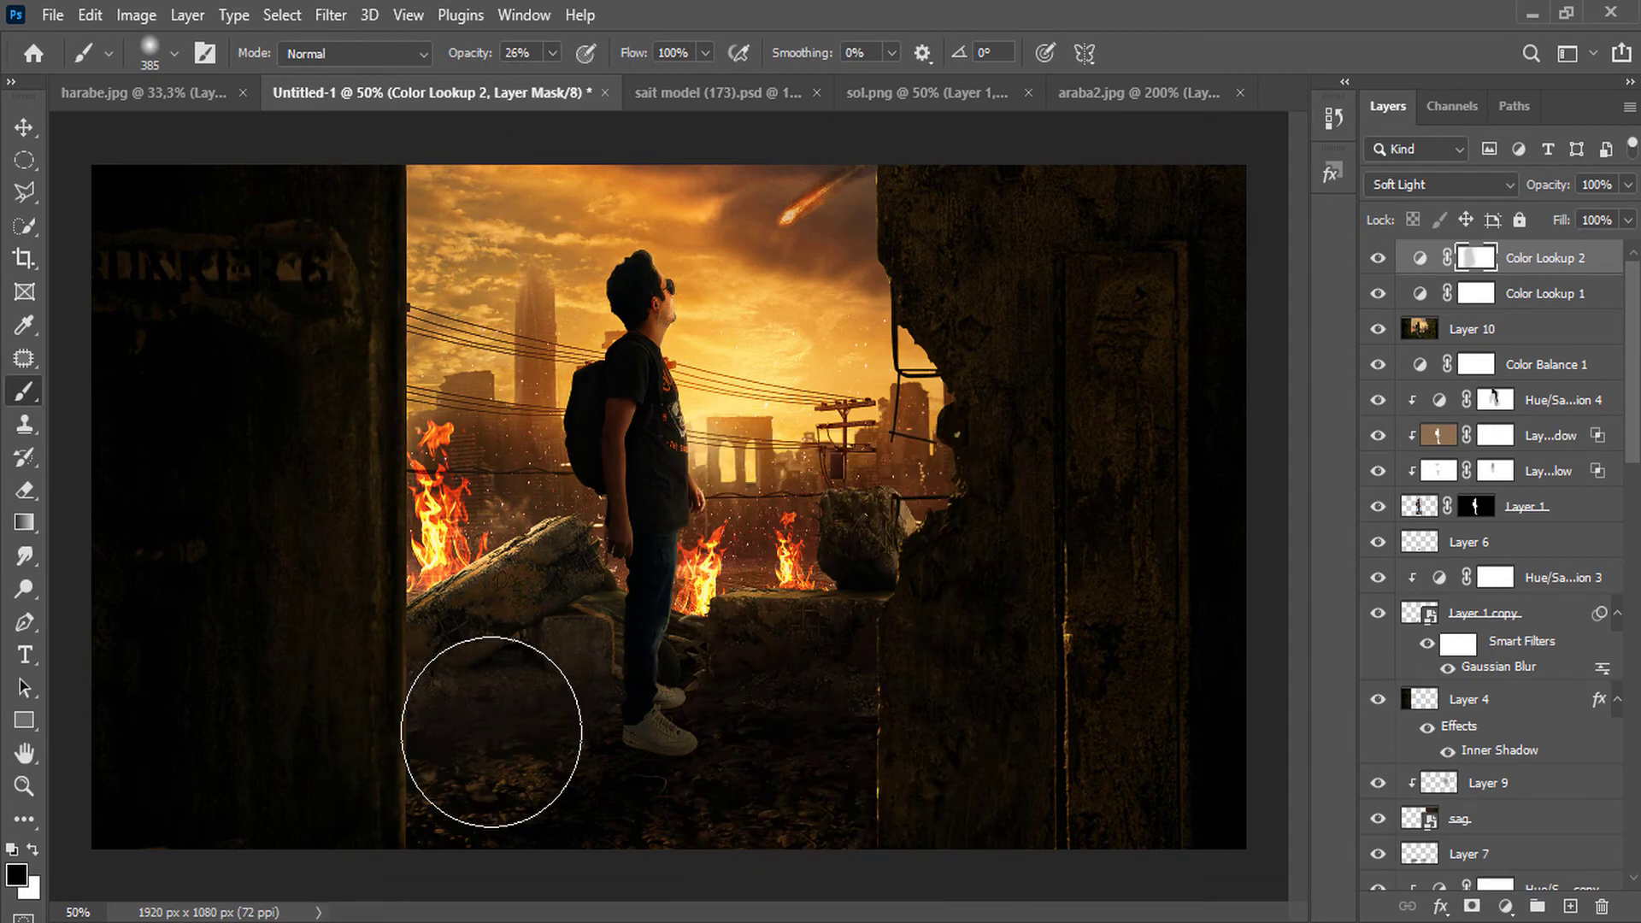
pyautogui.moveTo(812, 662)
pyautogui.mouseDown()
pyautogui.moveTo(870, 184)
pyautogui.moveTo(546, 280)
pyautogui.moveTo(593, 707)
pyautogui.moveTo(636, 726)
pyautogui.mouseUp()
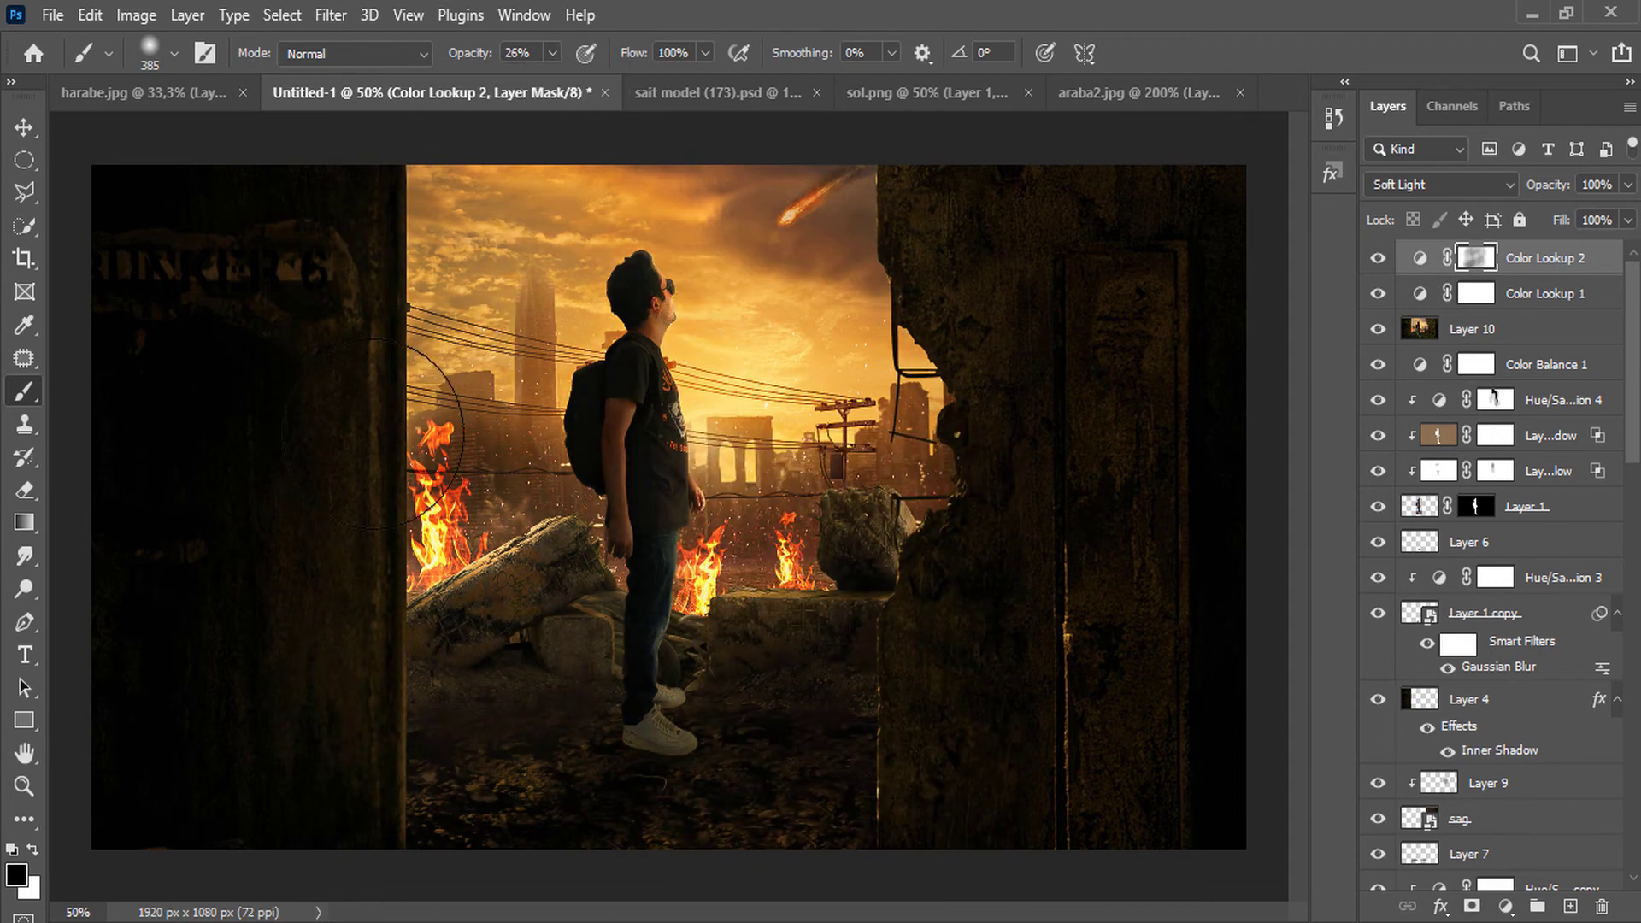
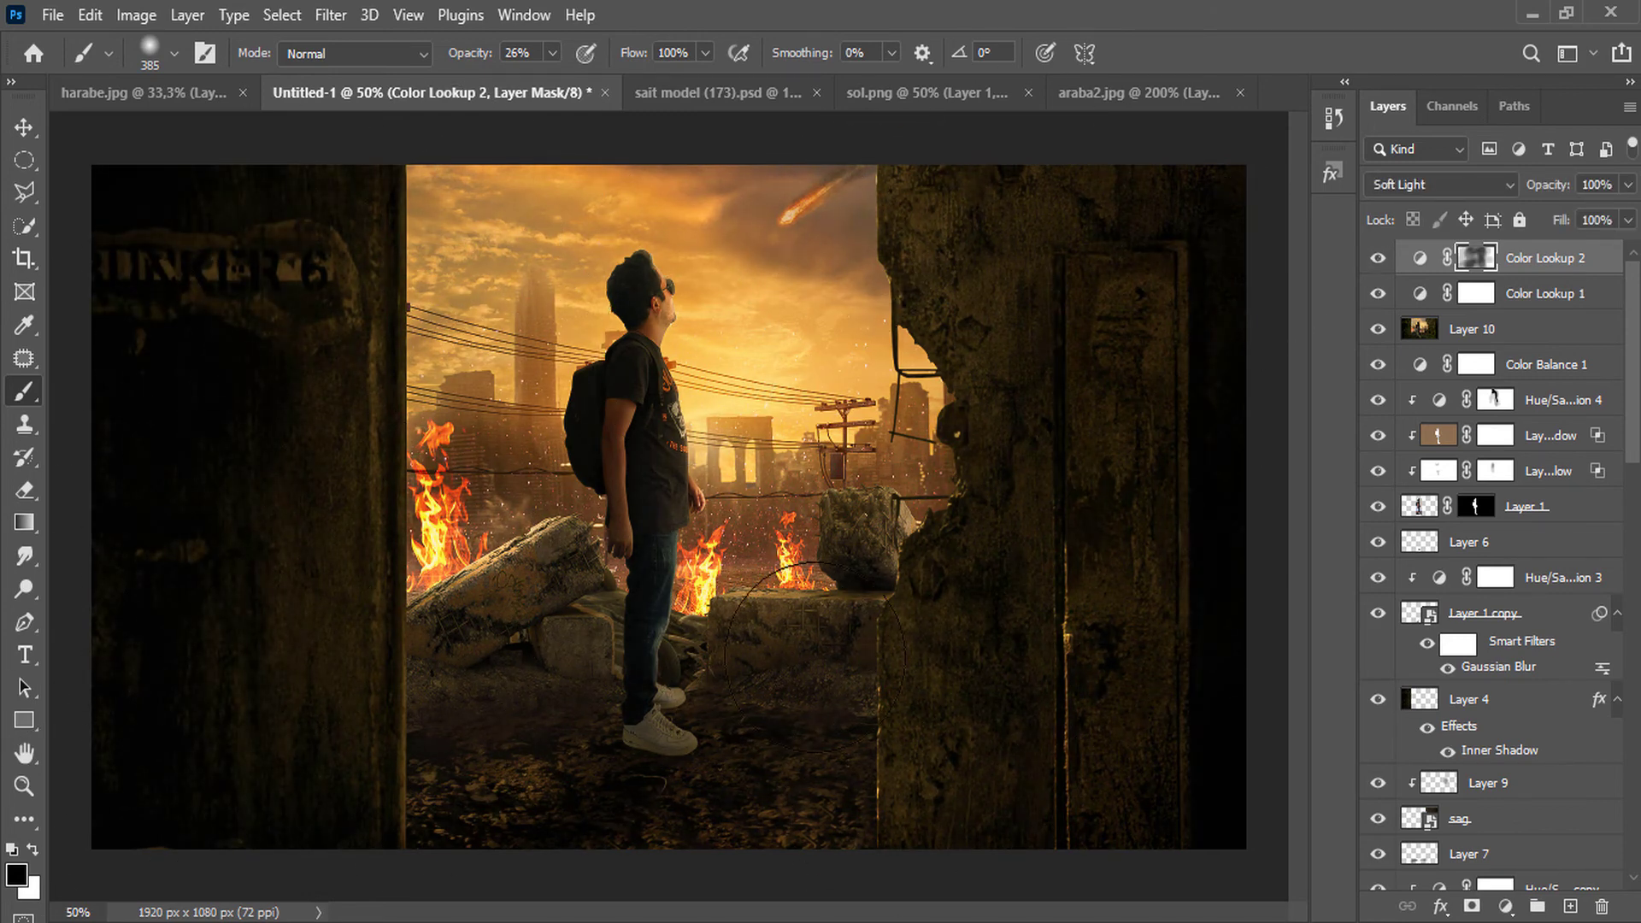
pyautogui.moveTo(814, 657); pyautogui.dragTo(799, 553)
pyautogui.moveTo(946, 473)
pyautogui.mouseDown()
pyautogui.moveTo(975, 262)
pyautogui.moveTo(1129, 432)
pyautogui.moveTo(993, 675)
pyautogui.moveTo(1019, 497)
pyautogui.moveTo(1159, 467)
pyautogui.mouseUp()
# Add a new layer above Color Lookup 2 and darken the front shoe's sole with the grass brush at 31 px and 60% opacity.
pyautogui.click(1570, 907)
pyautogui.scroll(5, 671, 749)
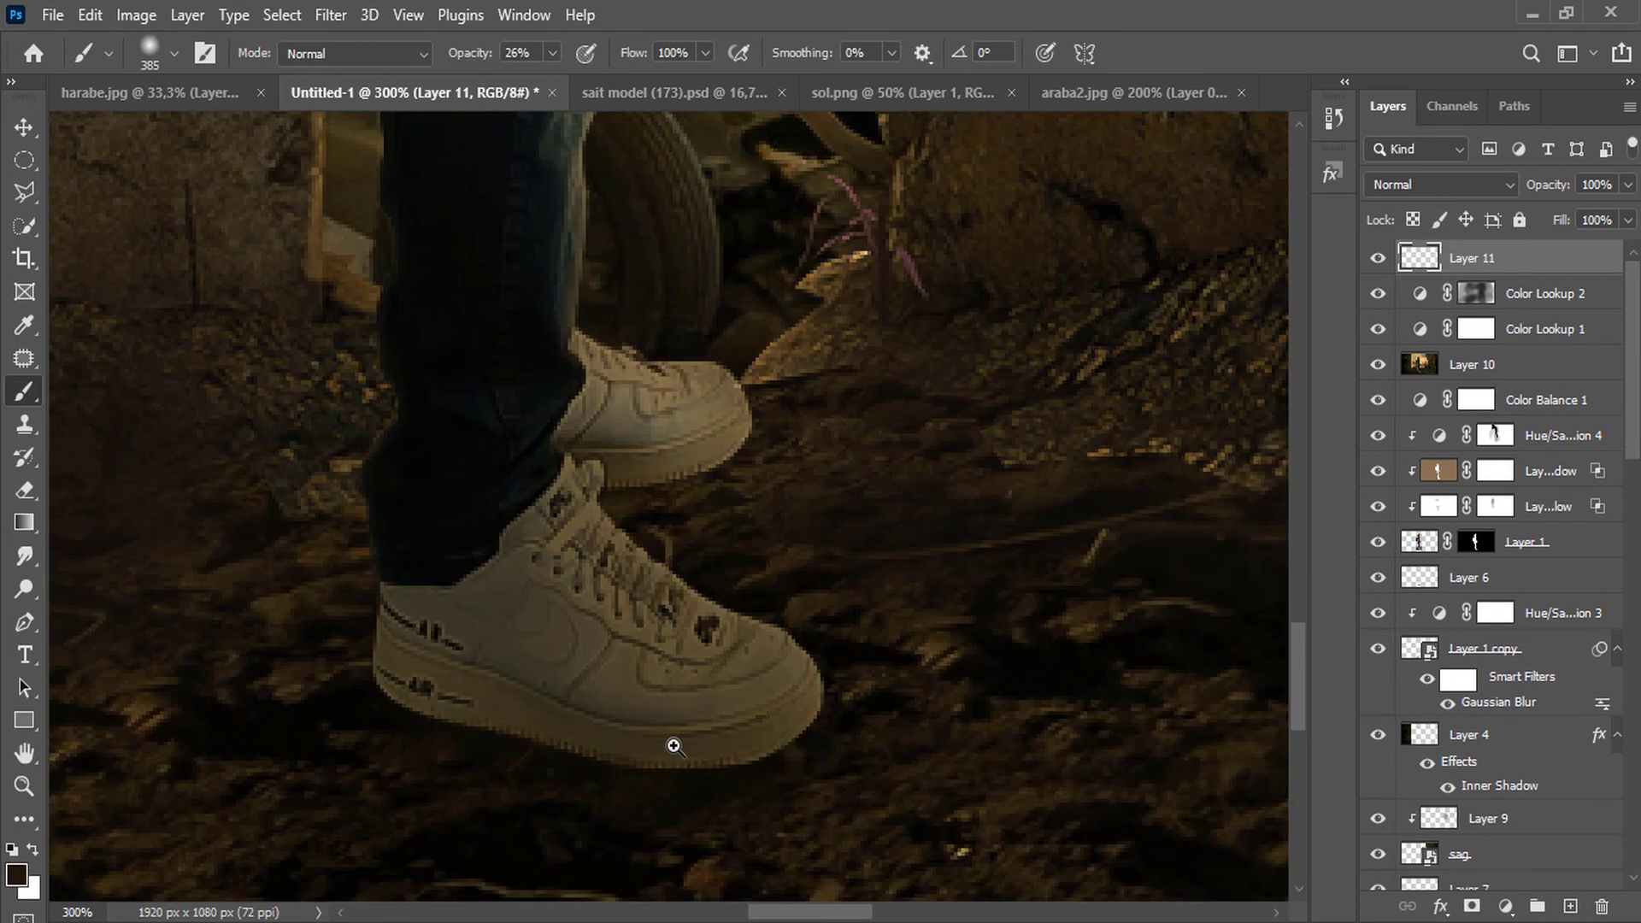
pyautogui.rightClick(557, 720)
pyautogui.doubleClick(777, 683)
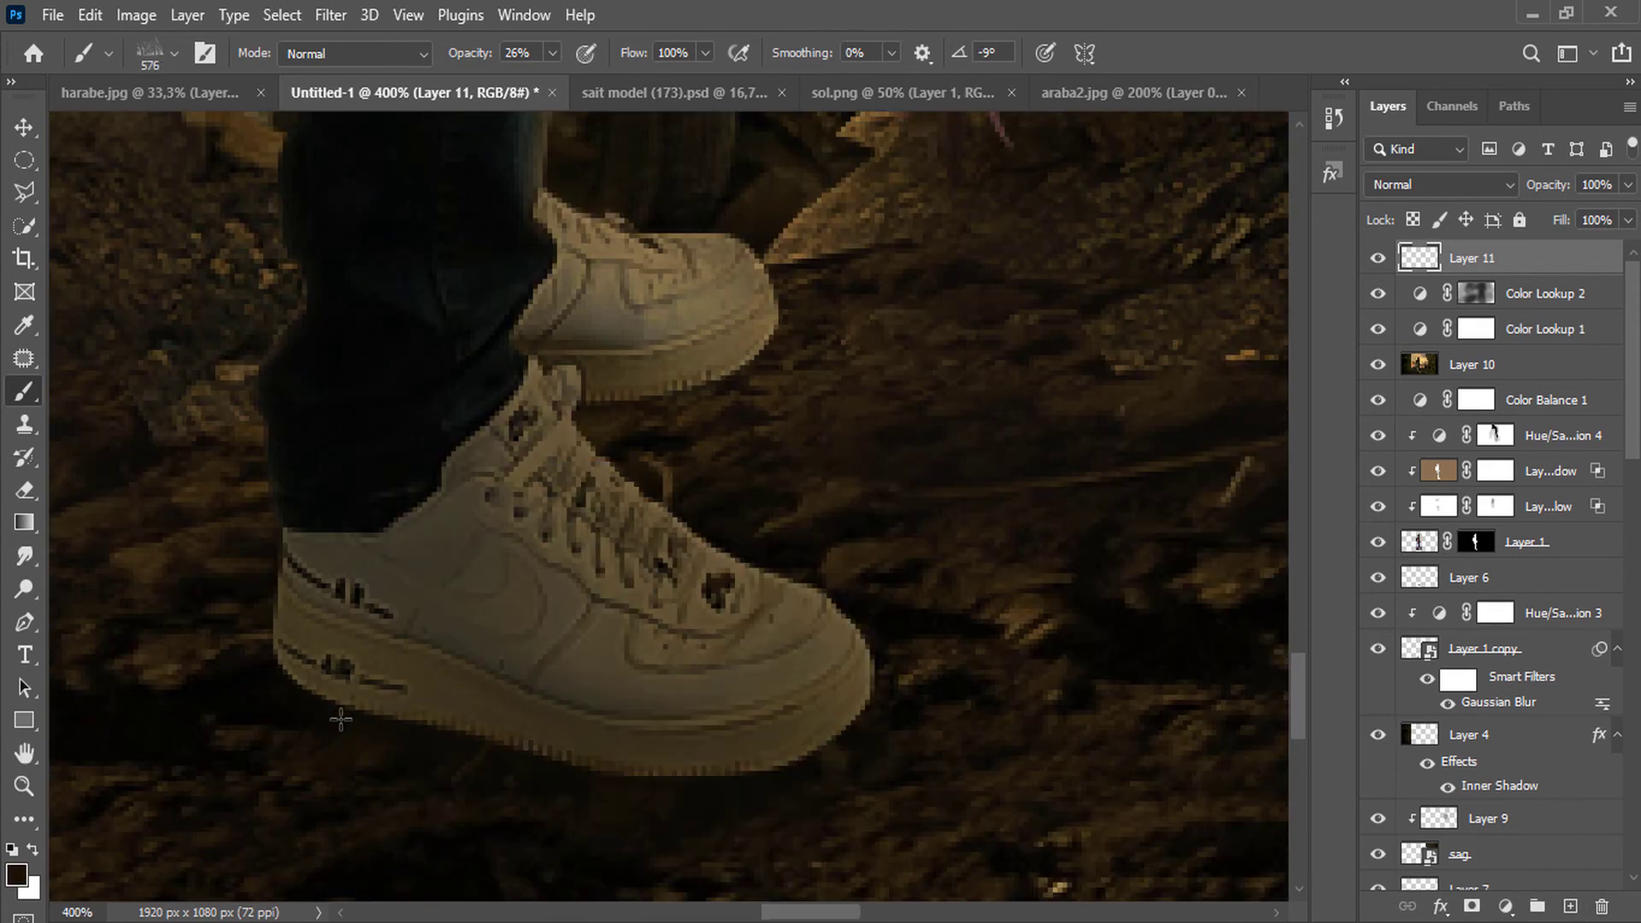
pyautogui.rightClick(420, 727)
pyautogui.click(555, 521)
pyautogui.press('Return')
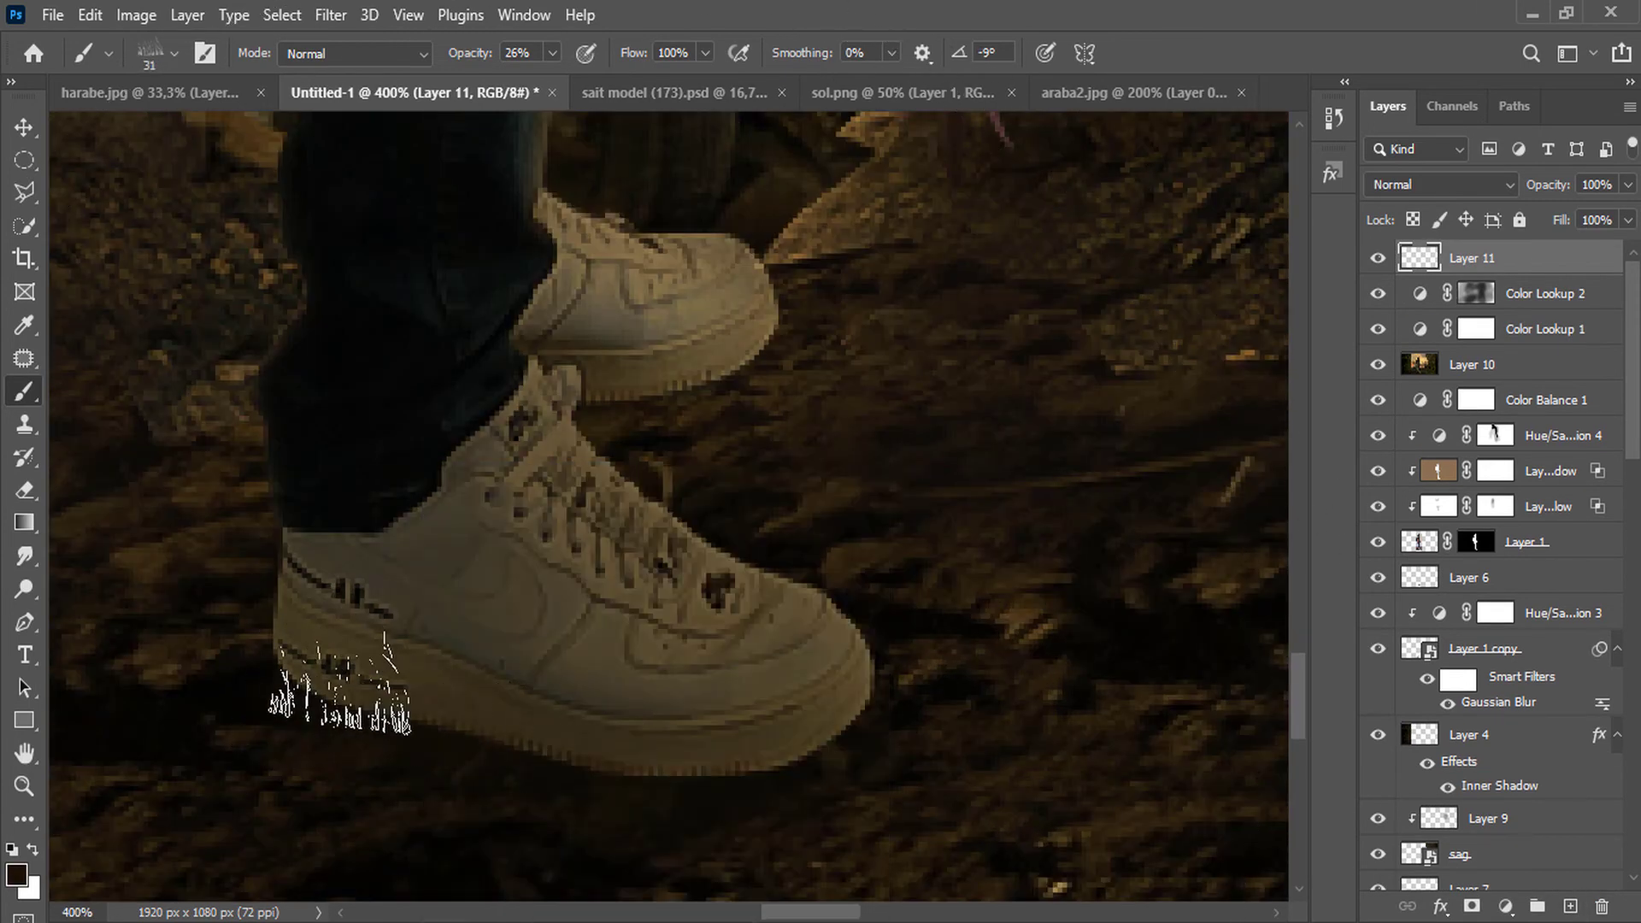
pyautogui.click(552, 53)
pyautogui.moveTo(588, 82); pyautogui.dragTo(594, 82)
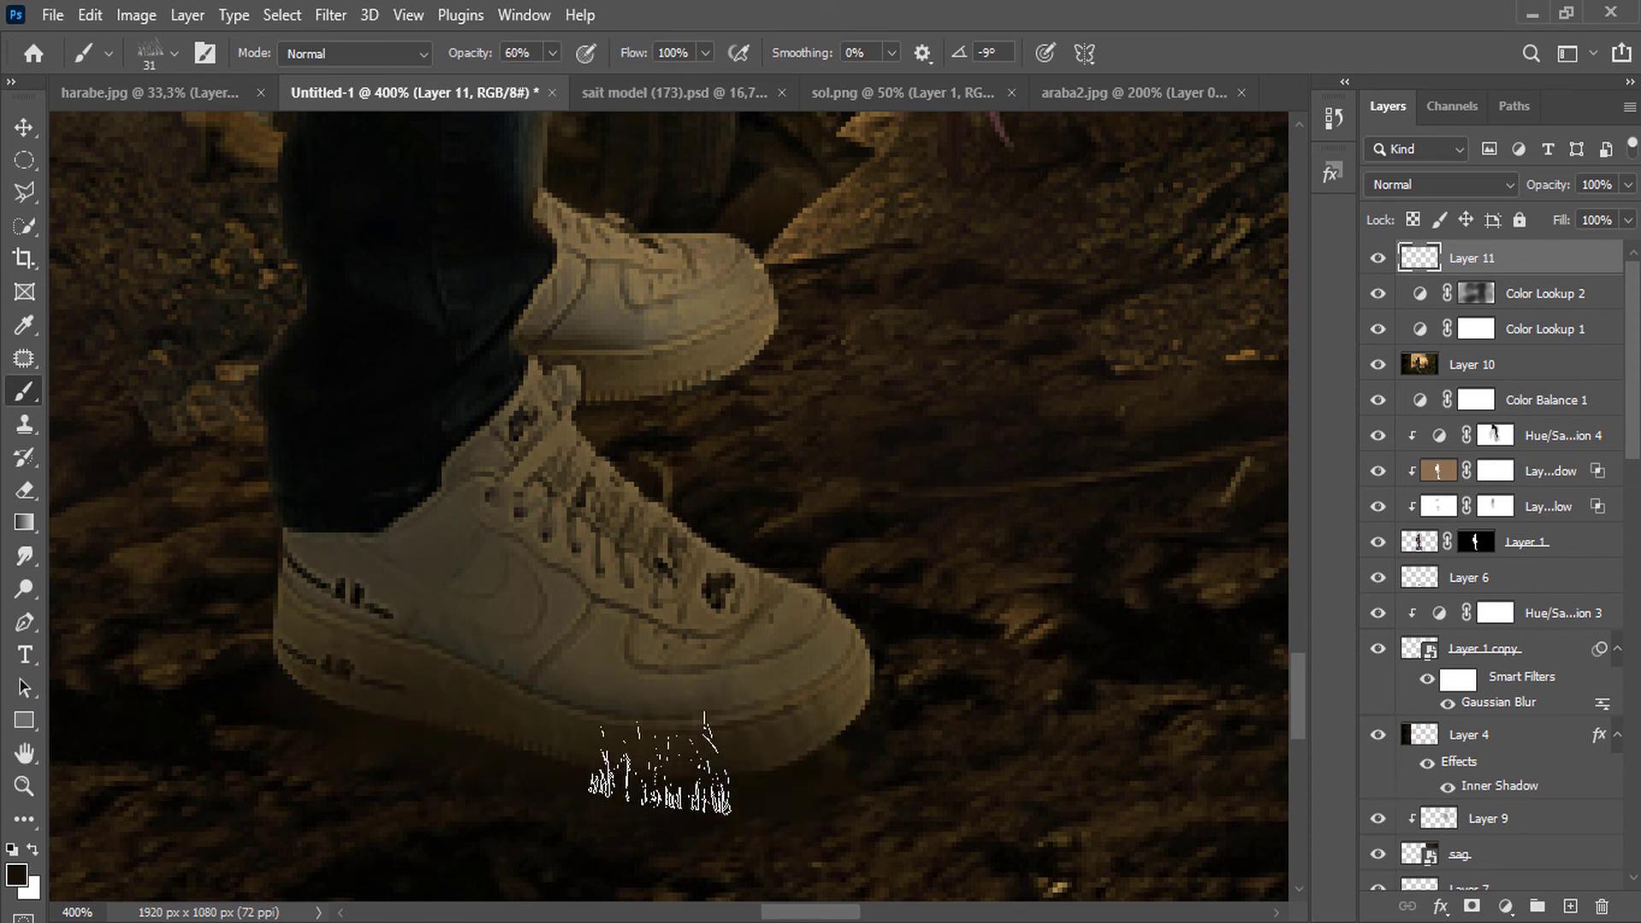
# Switch to the Type 1 Flat brush and try strokes on the front shoe at 61 px, undoing them.
pyautogui.rightClick(583, 467)
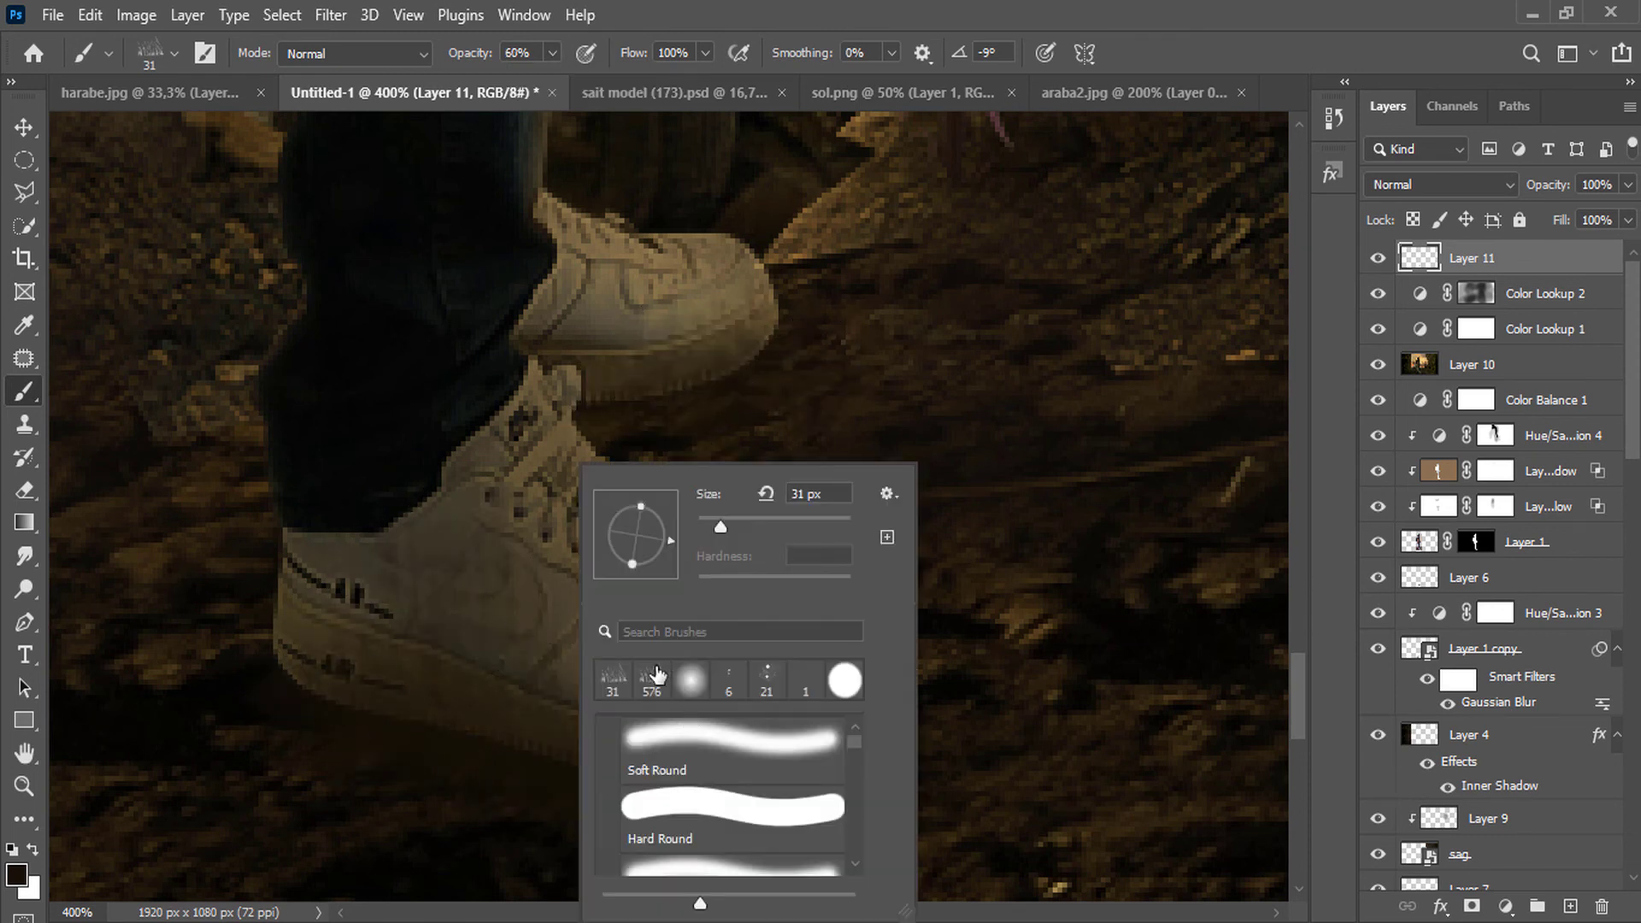
pyautogui.scroll(-10, 756, 752)
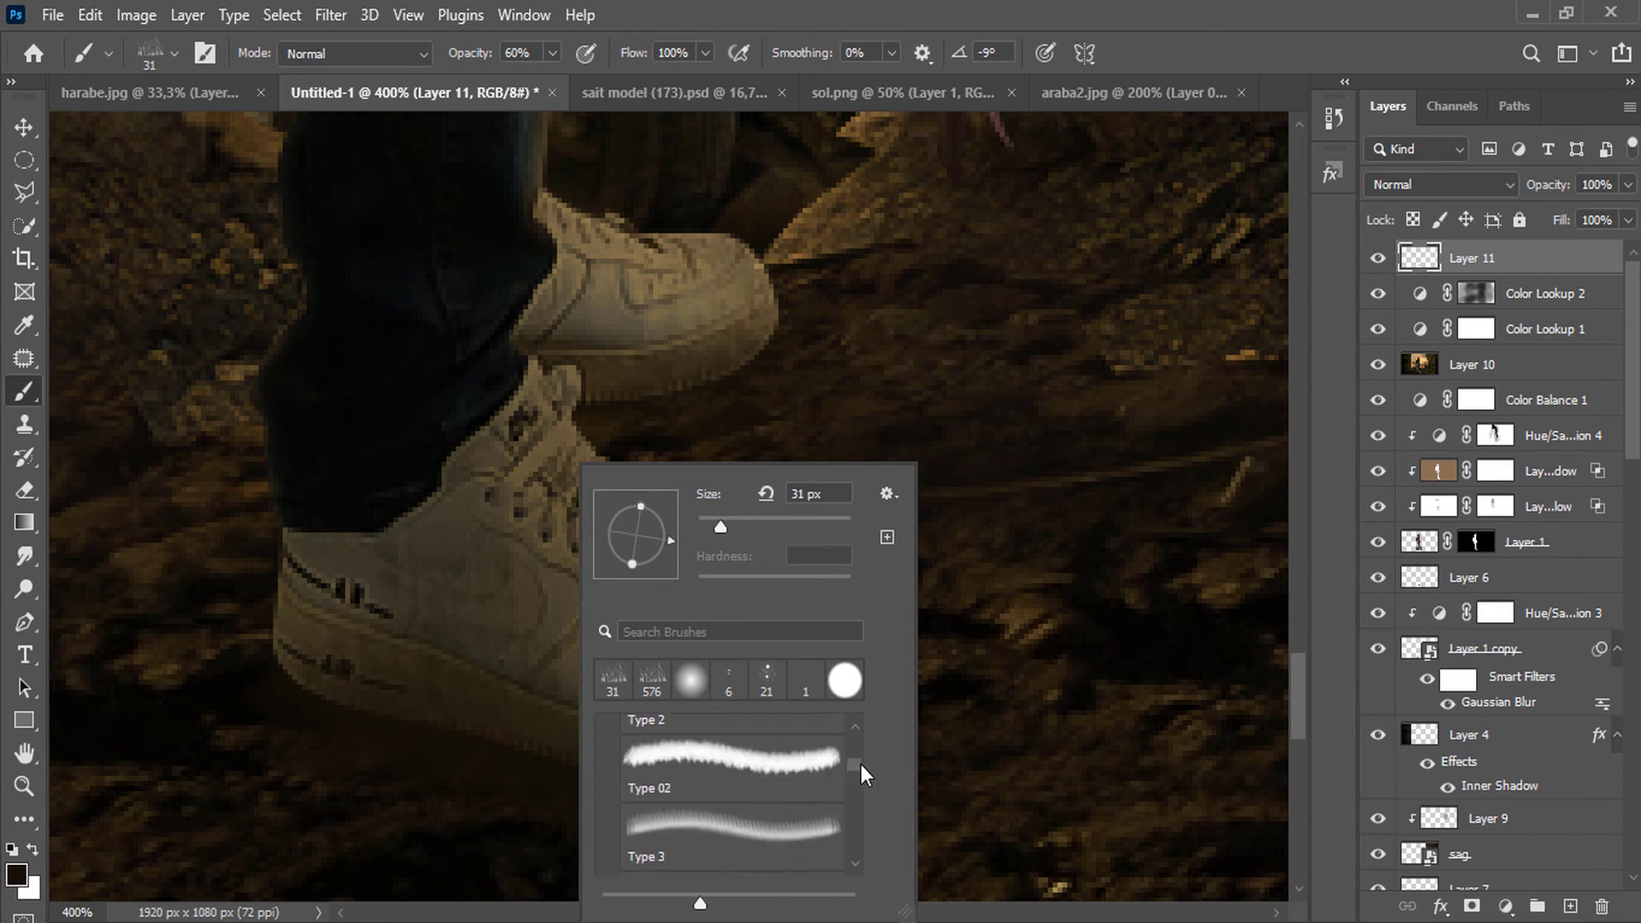
pyautogui.scroll(-3, 683, 833)
pyautogui.click(718, 791)
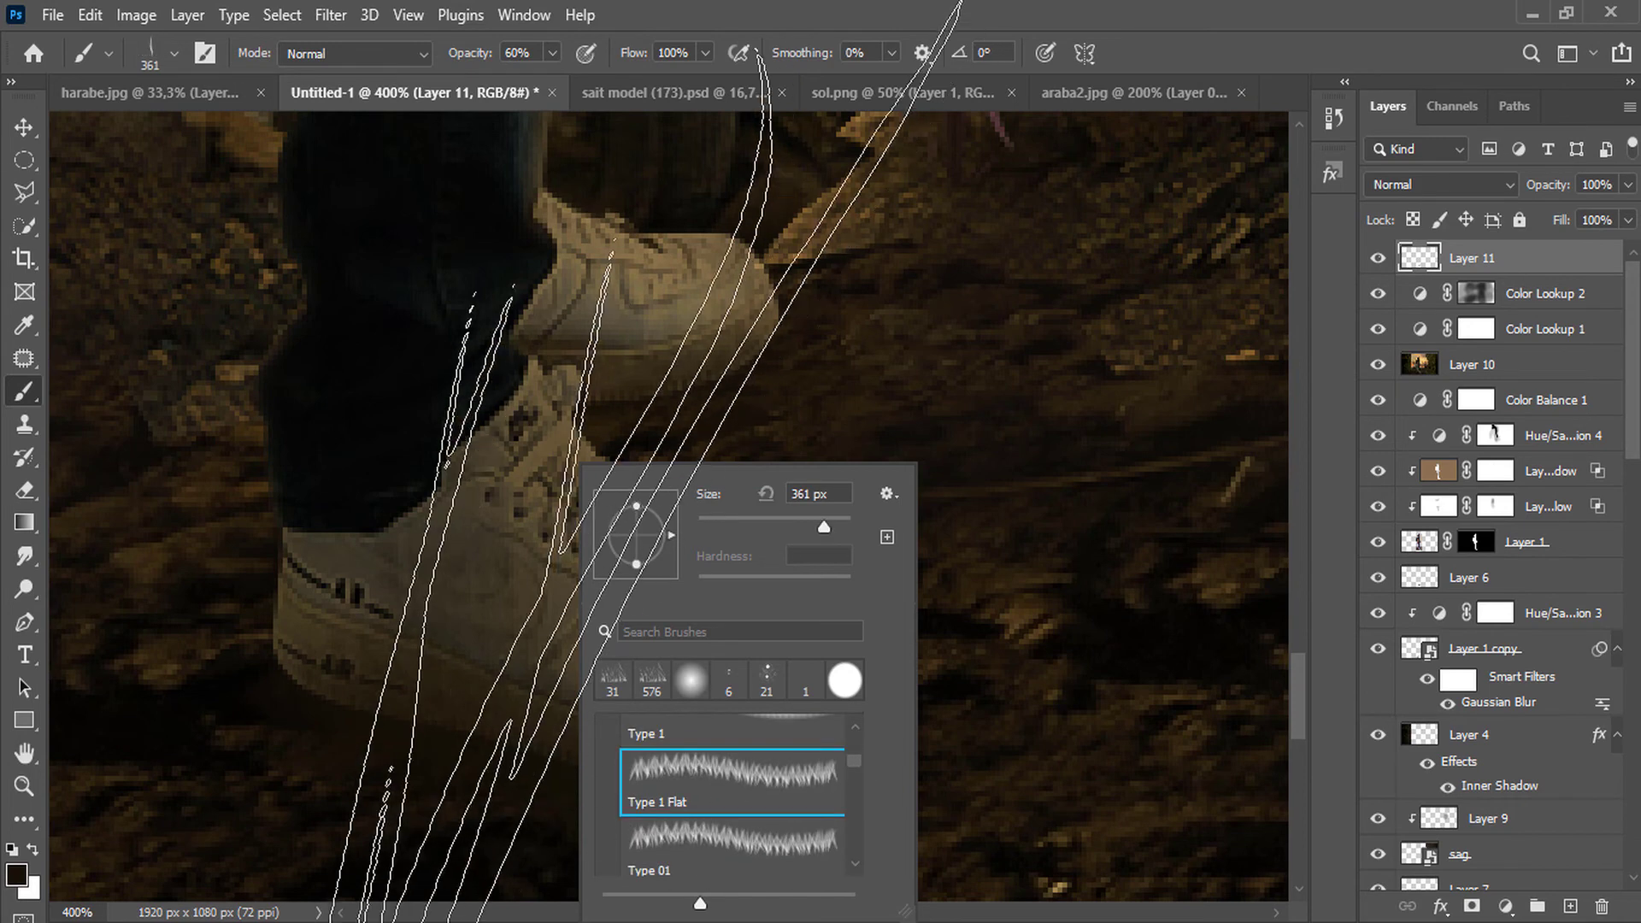
pyautogui.click(744, 524)
pyautogui.click(397, 659)
pyautogui.click(628, 620)
pyautogui.hotkey('ctrl', 'z')
pyautogui.hotkey('ctrl', 'z')
# Reduce the brush to 25 px, set the foreground color to a saturated red and paint stains on both shoes in Soft Light mode.
pyautogui.rightClick(538, 525)
pyautogui.click(670, 526)
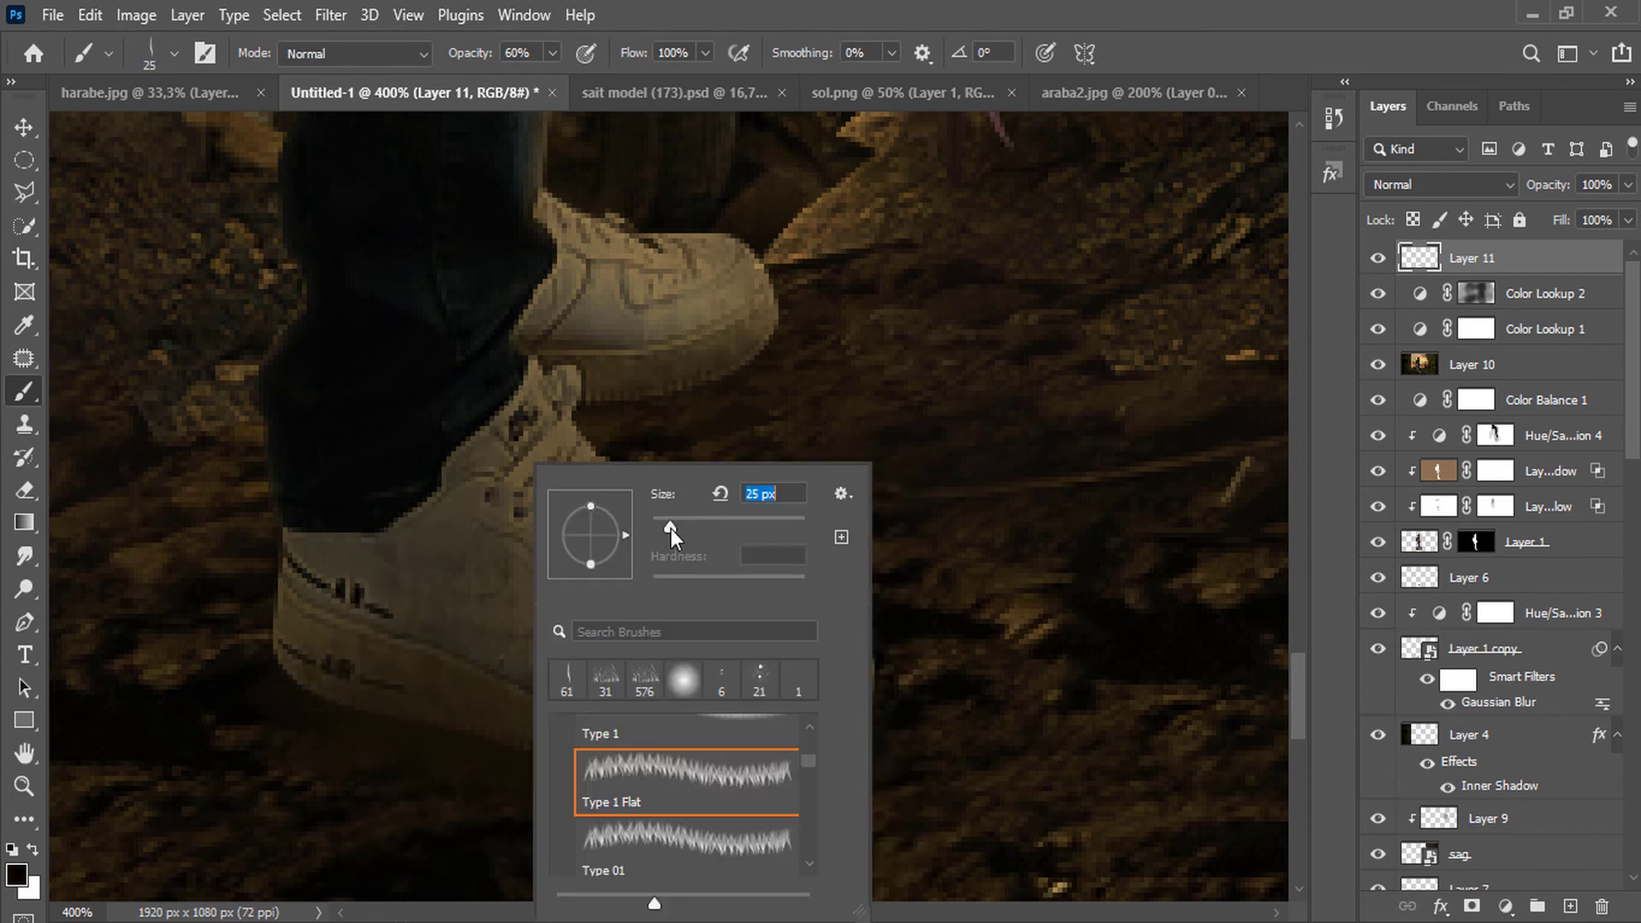
pyautogui.click(470, 655)
pyautogui.moveTo(629, 632); pyautogui.dragTo(726, 650)
pyautogui.hotkey('ctrl', 'z')
pyautogui.click(12, 870)
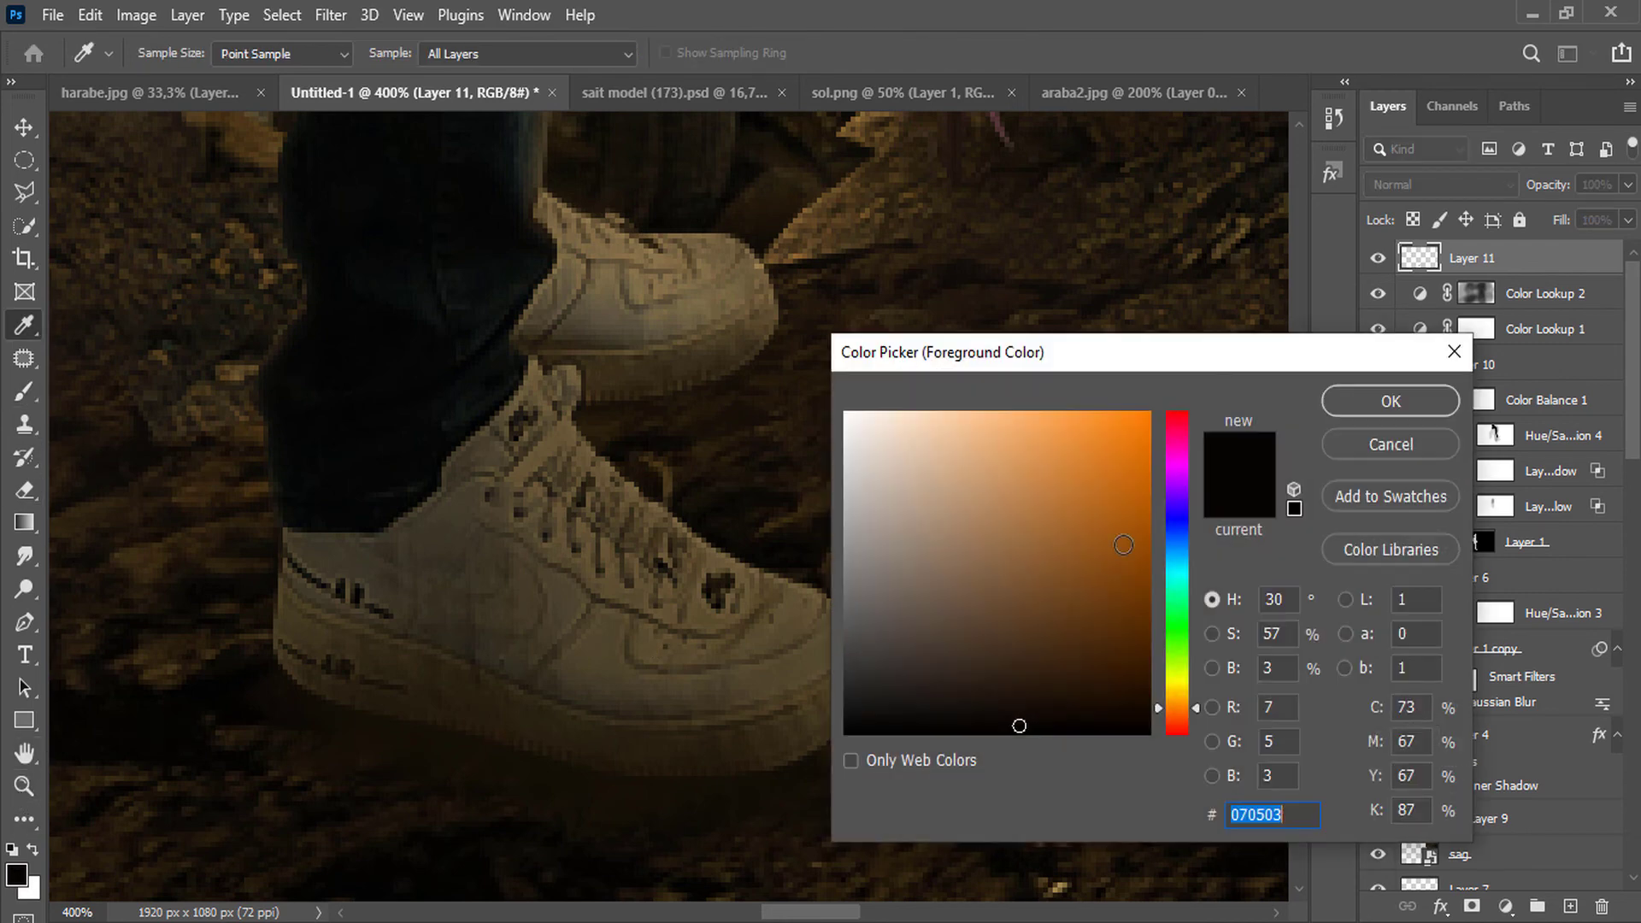
pyautogui.moveTo(1176, 446)
pyautogui.mouseDown()
pyautogui.moveTo(1175, 414)
pyautogui.moveTo(1188, 416)
pyautogui.mouseUp()
pyautogui.click(1136, 428)
pyautogui.click(1391, 401)
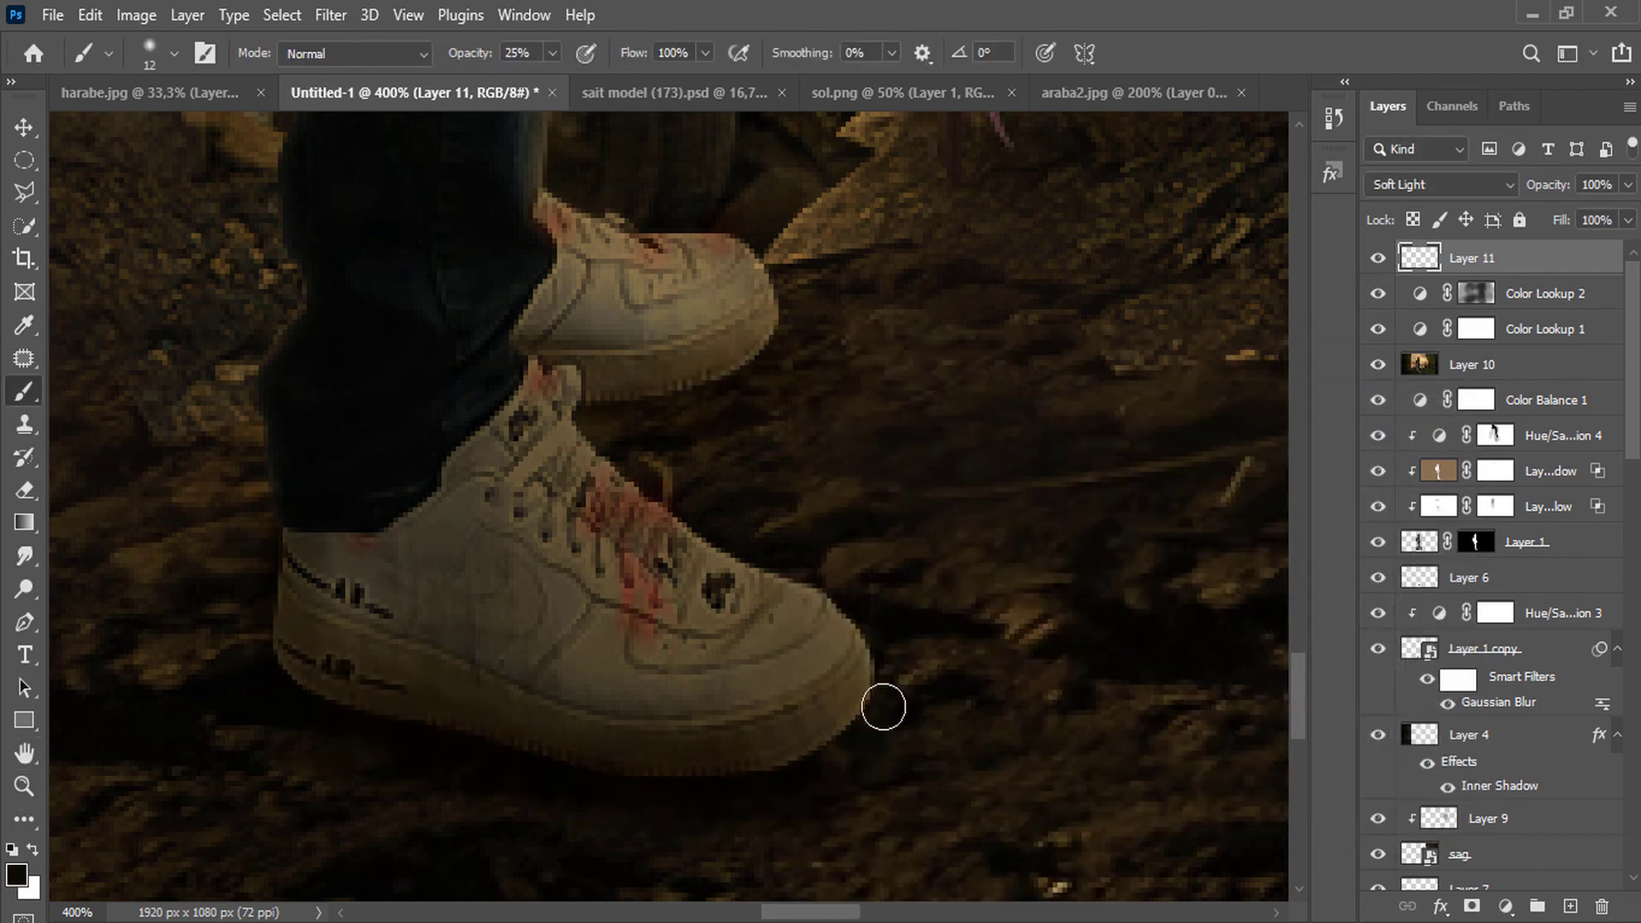
# Darken the trouser leg and front shoe with a dark 12 px soft brush at 25% opacity, and review the whole image.
pyautogui.moveTo(478, 303)
pyautogui.mouseDown()
pyautogui.moveTo(749, 288)
pyautogui.moveTo(454, 476)
pyautogui.moveTo(601, 674)
pyautogui.moveTo(591, 648)
pyautogui.mouseUp()
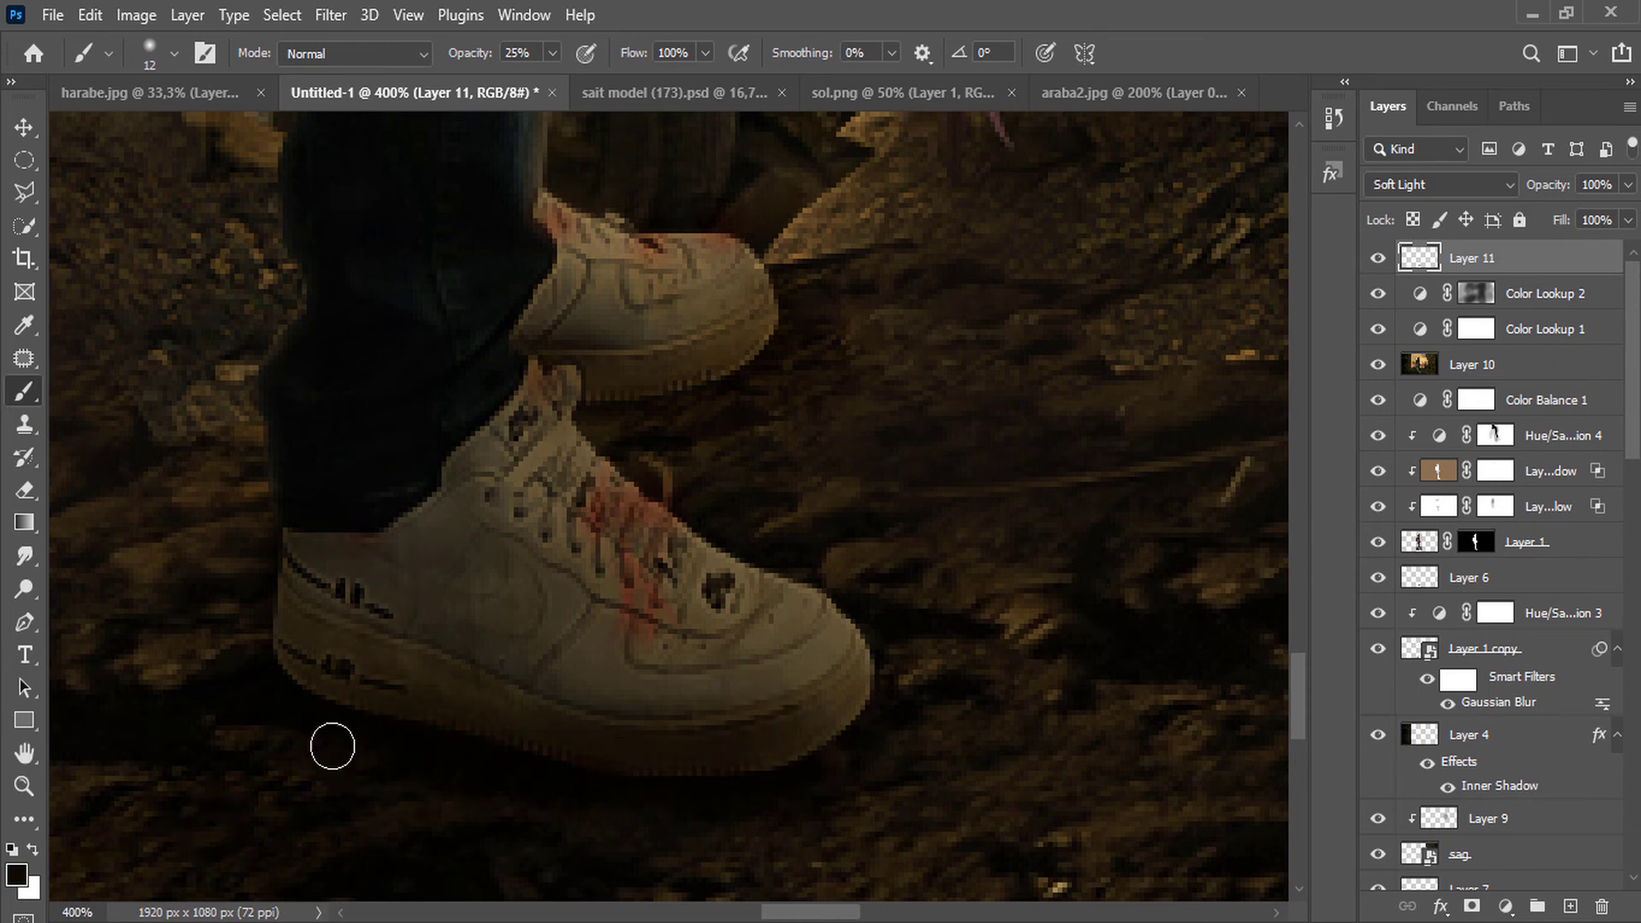
pyautogui.keyDown('alt'); pyautogui.click(481, 623); pyautogui.keyUp('alt')
pyautogui.keyDown('alt'); pyautogui.click(531, 581); pyautogui.keyUp('alt')
pyautogui.keyDown('alt'); pyautogui.click(582, 539); pyautogui.keyUp('alt')
pyautogui.keyDown('alt'); pyautogui.click(582, 530); pyautogui.keyUp('alt')
pyautogui.keyDown('alt'); pyautogui.click(582, 531); pyautogui.keyUp('alt')
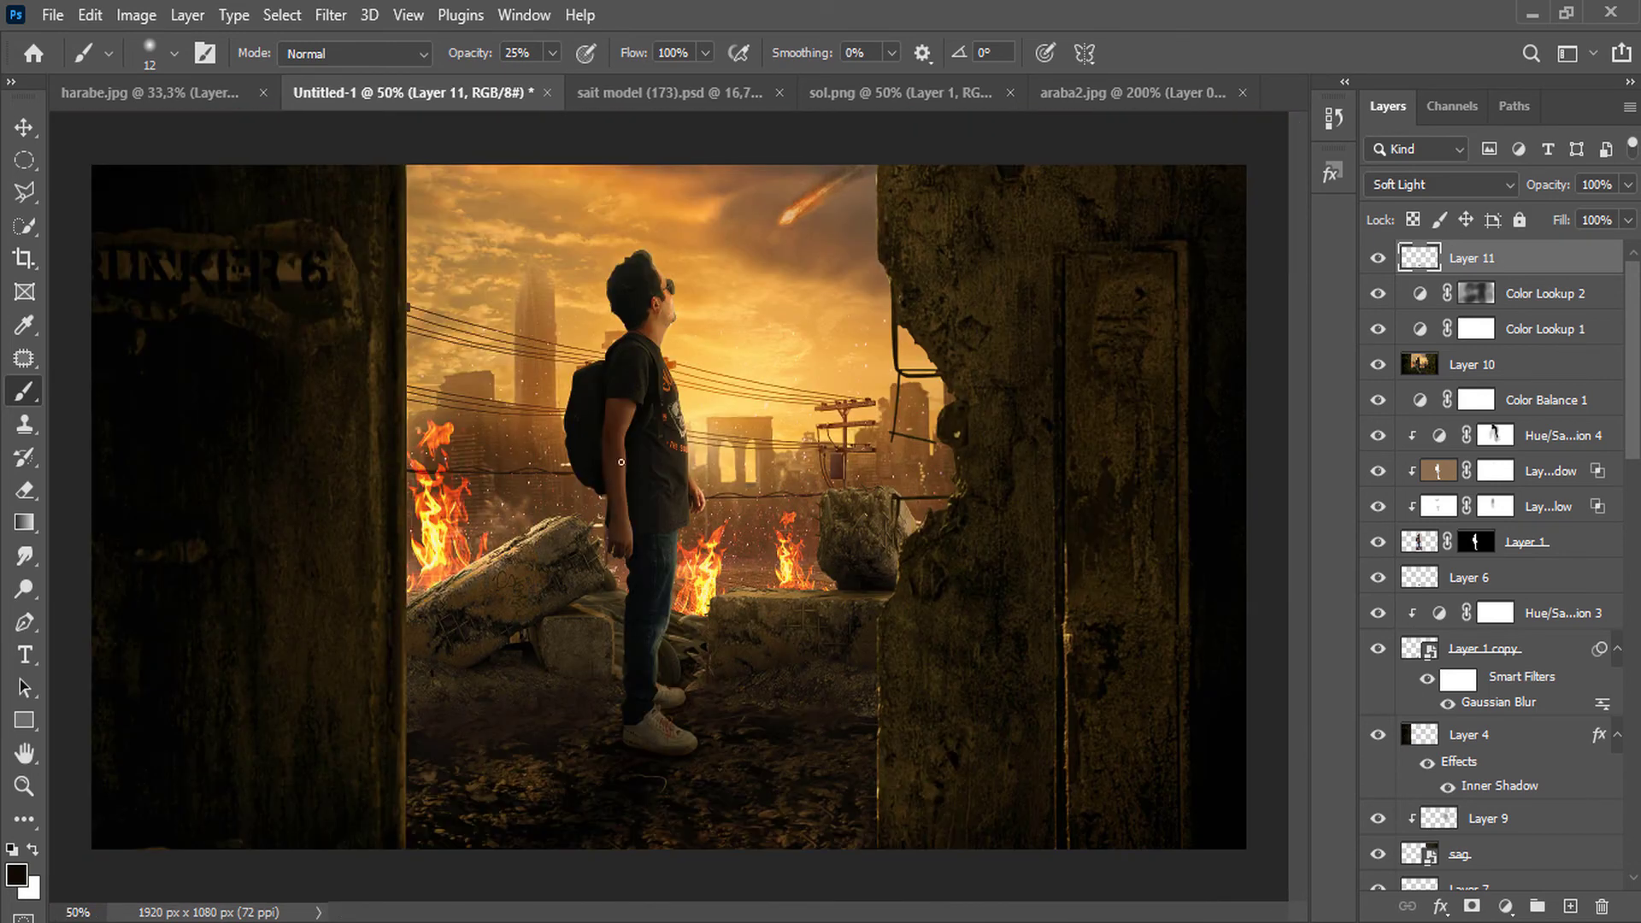
# Sample yellow from the flames and paint a glow around the fires and nearby rubble on a new layer with a 120 px soft brush.
pyautogui.keyDown('alt'); pyautogui.click(658, 342); pyautogui.keyUp('alt')
pyautogui.keyDown('ctrl'); pyautogui.click(659, 342); pyautogui.keyUp('ctrl')
pyautogui.keyDown('ctrl'); pyautogui.click(724, 585); pyautogui.keyUp('ctrl')
pyautogui.keyDown('ctrl'); pyautogui.click(723, 585); pyautogui.keyUp('ctrl')
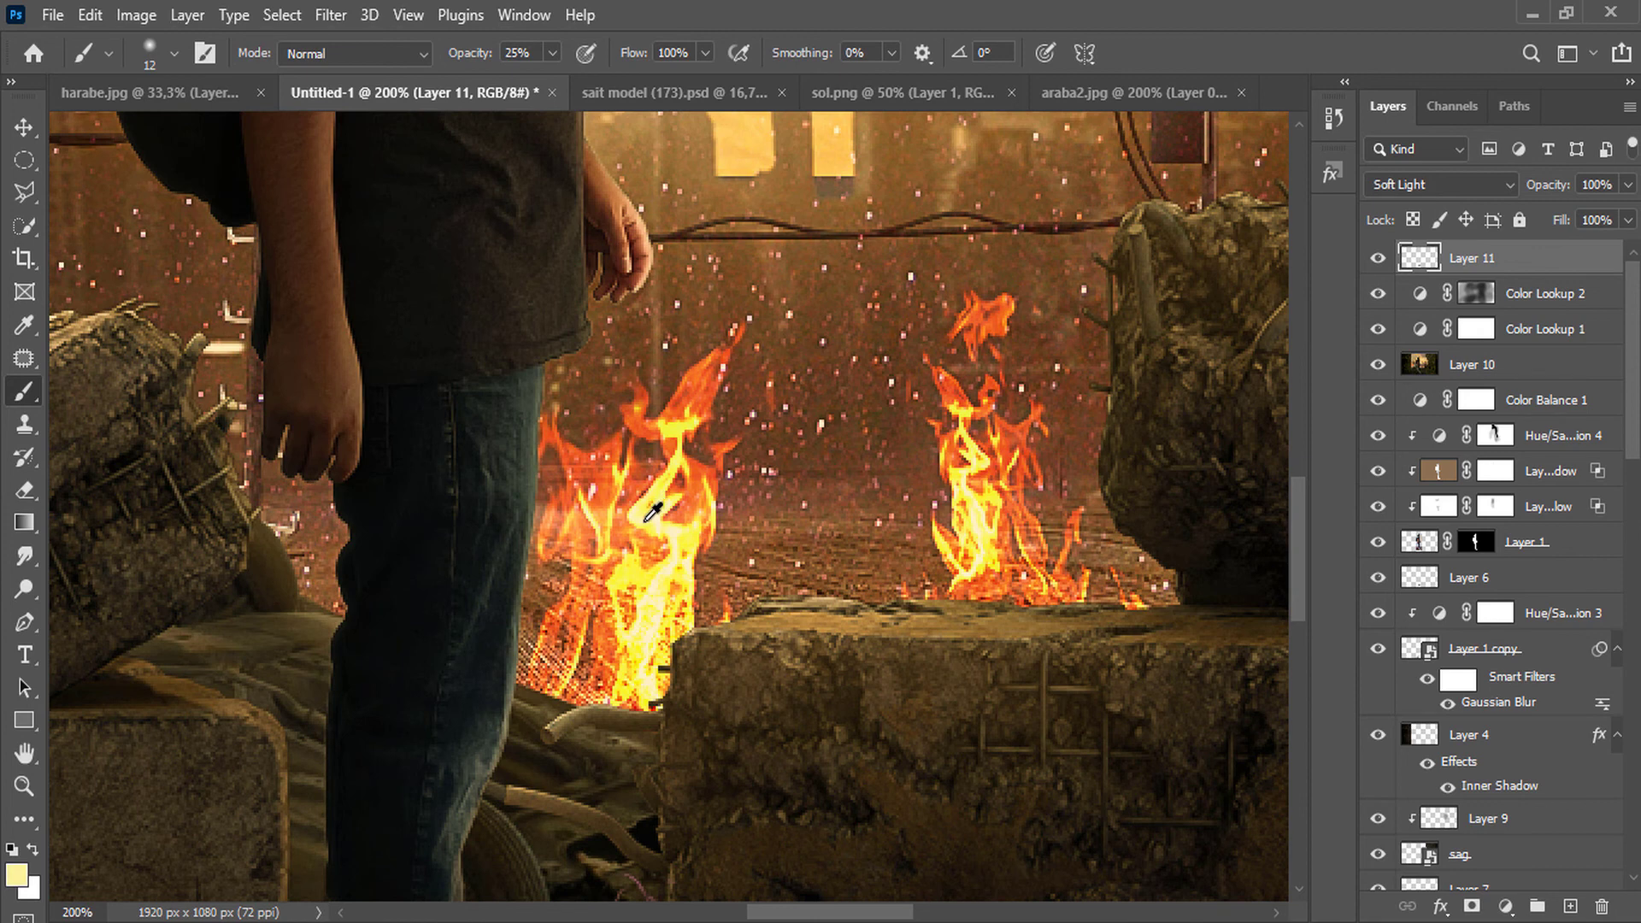
pyautogui.rightClick(666, 463)
pyautogui.moveTo(812, 527); pyautogui.dragTo(872, 528)
pyautogui.click(1570, 906)
pyautogui.click(655, 589)
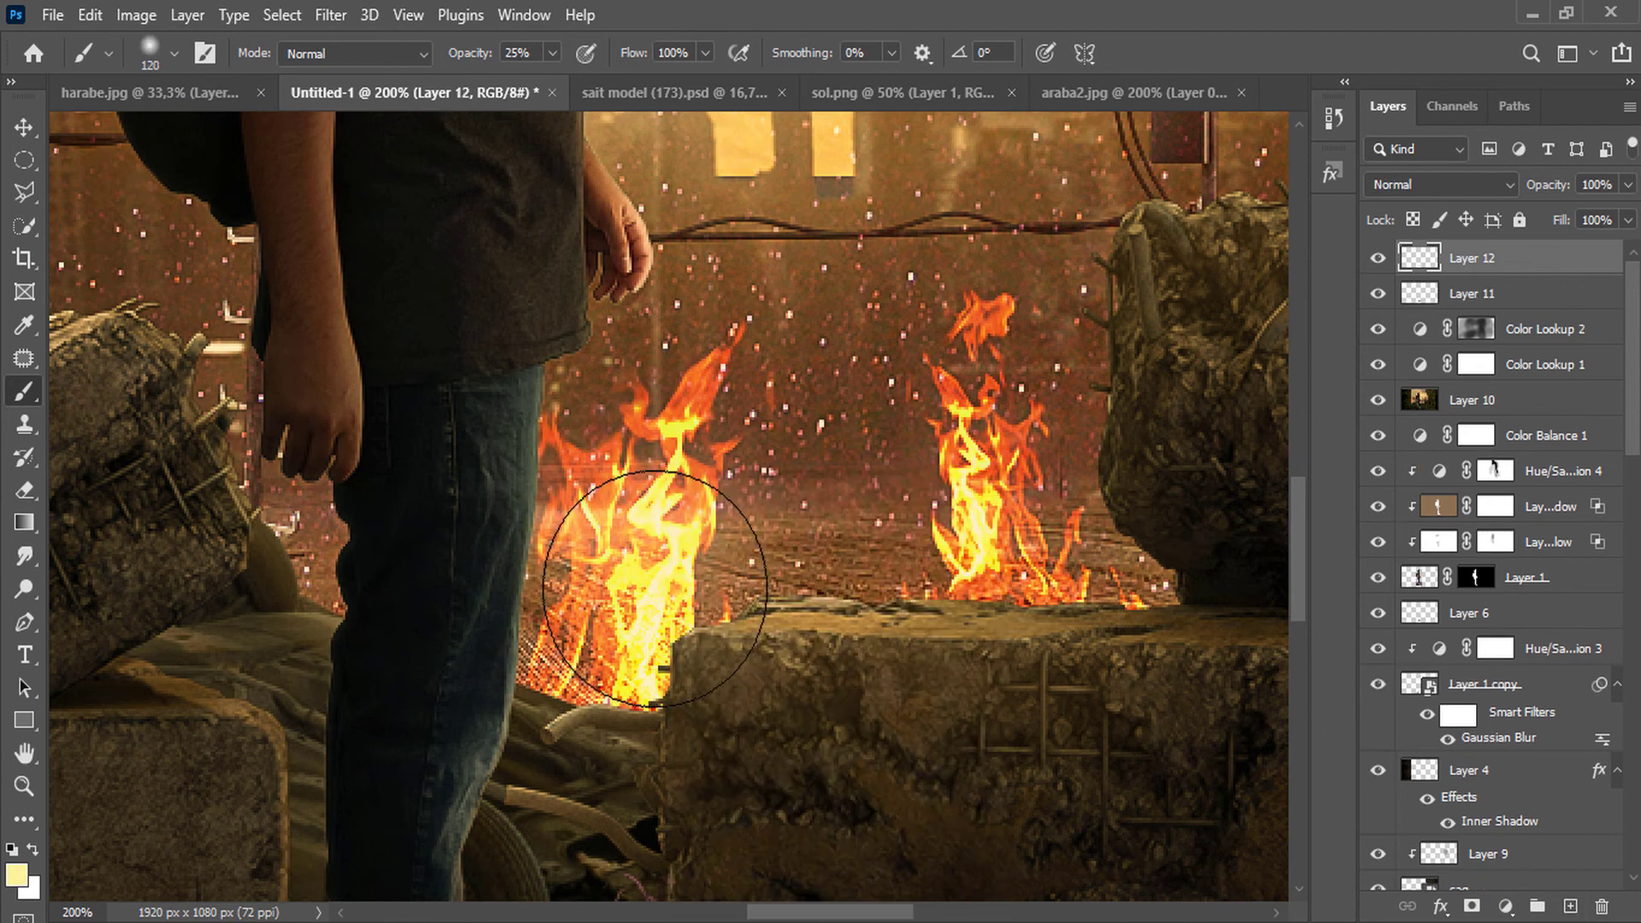
pyautogui.moveTo(676, 513)
pyautogui.mouseDown()
pyautogui.moveTo(683, 617)
pyautogui.moveTo(756, 464)
pyautogui.moveTo(949, 579)
pyautogui.mouseUp()
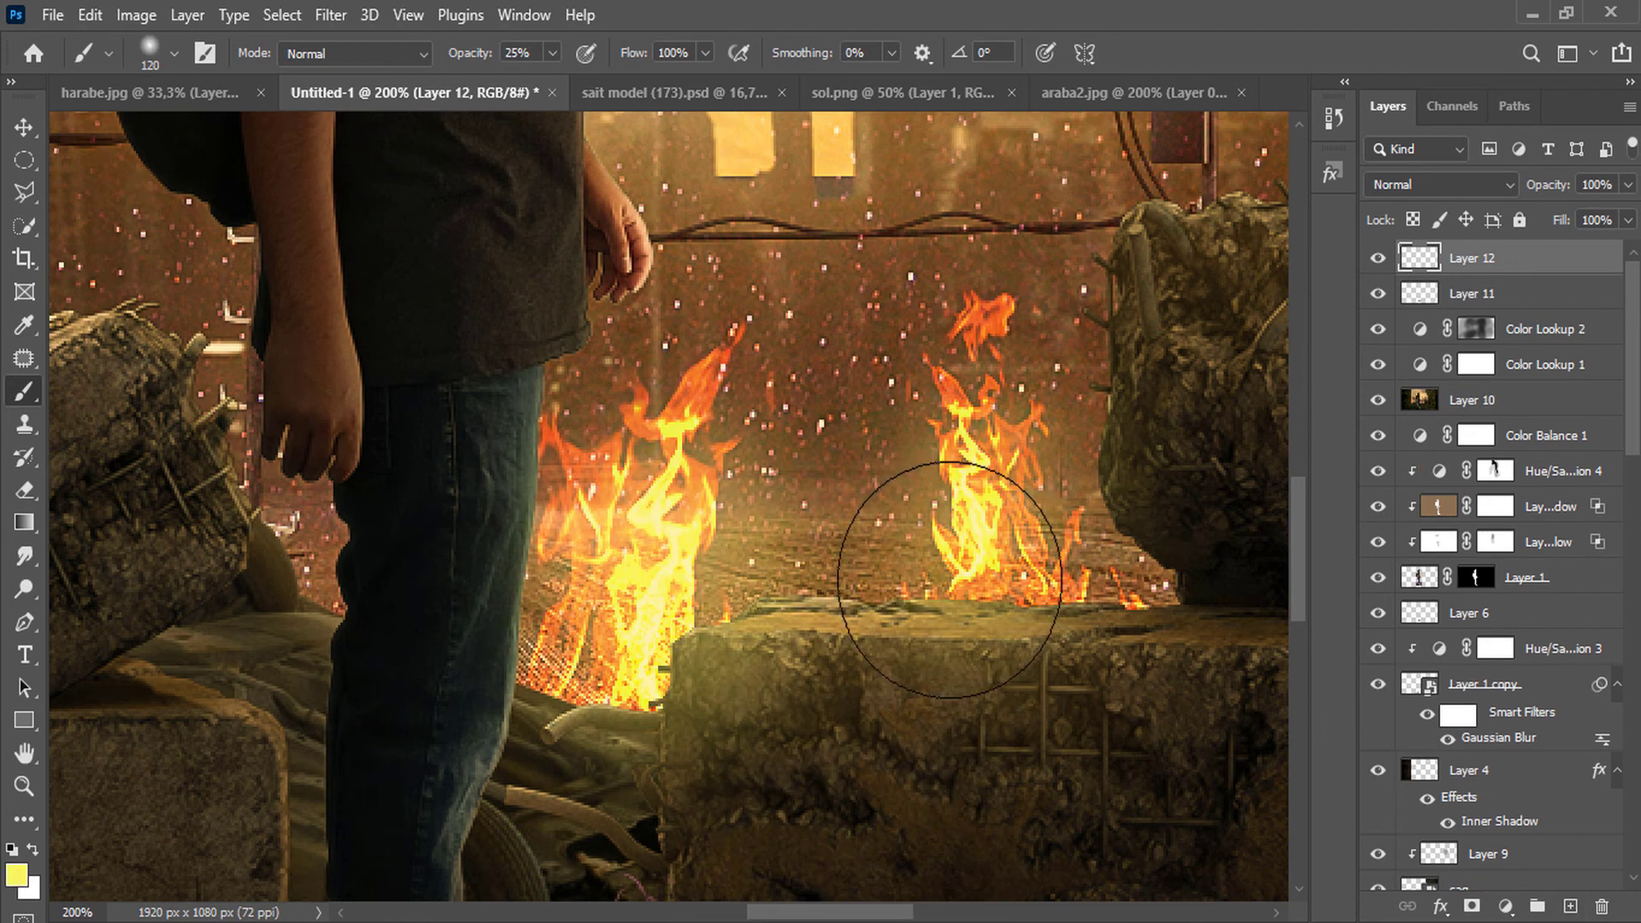
pyautogui.click(150, 322)
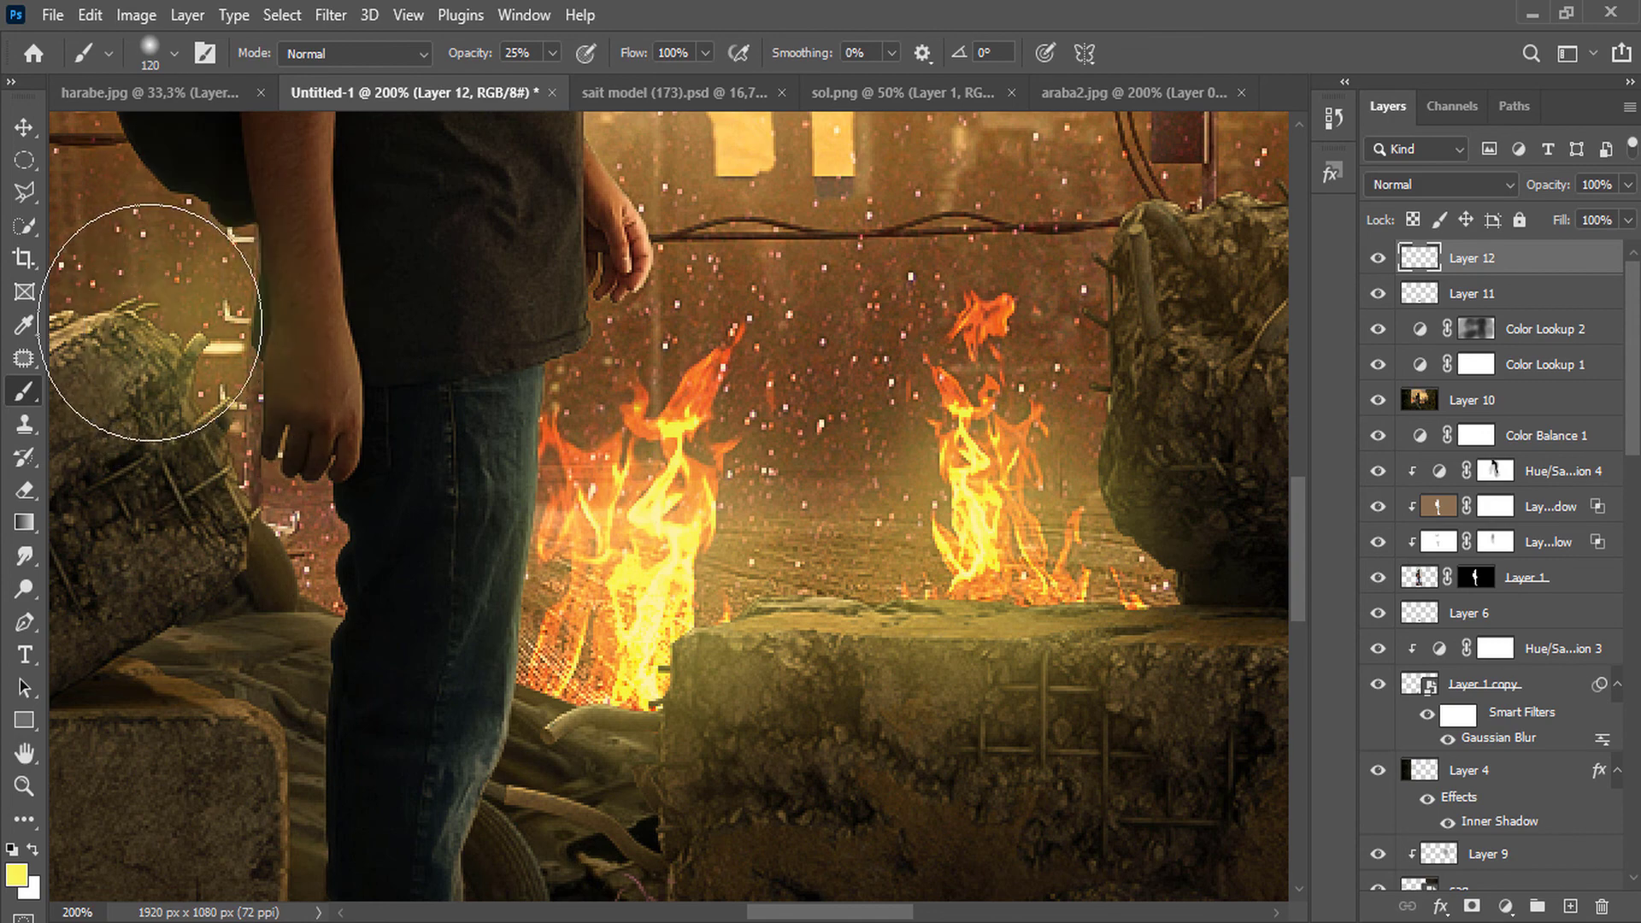
# Set Layer 12 to Screen mode, sample orange from the flames and paint a glow around the fires and neighbouring rubble.
pyautogui.click(1461, 186)
pyautogui.click(1426, 397)
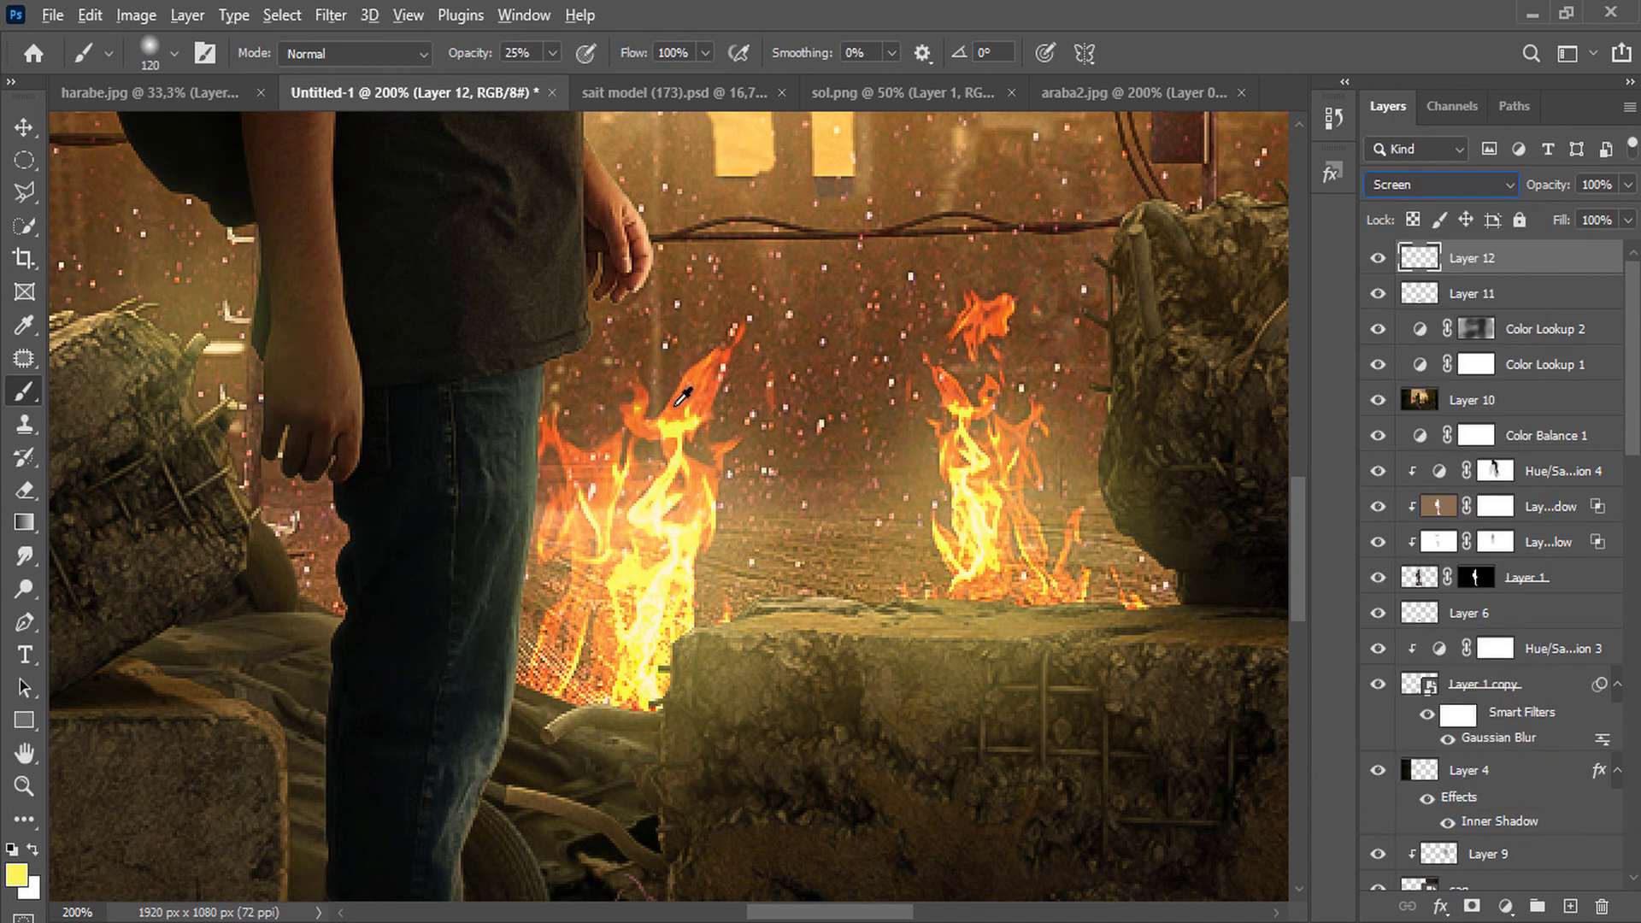
pyautogui.keyDown('alt'); pyautogui.click(676, 547); pyautogui.keyUp('alt')
pyautogui.click(1077, 466)
pyautogui.click(1124, 410)
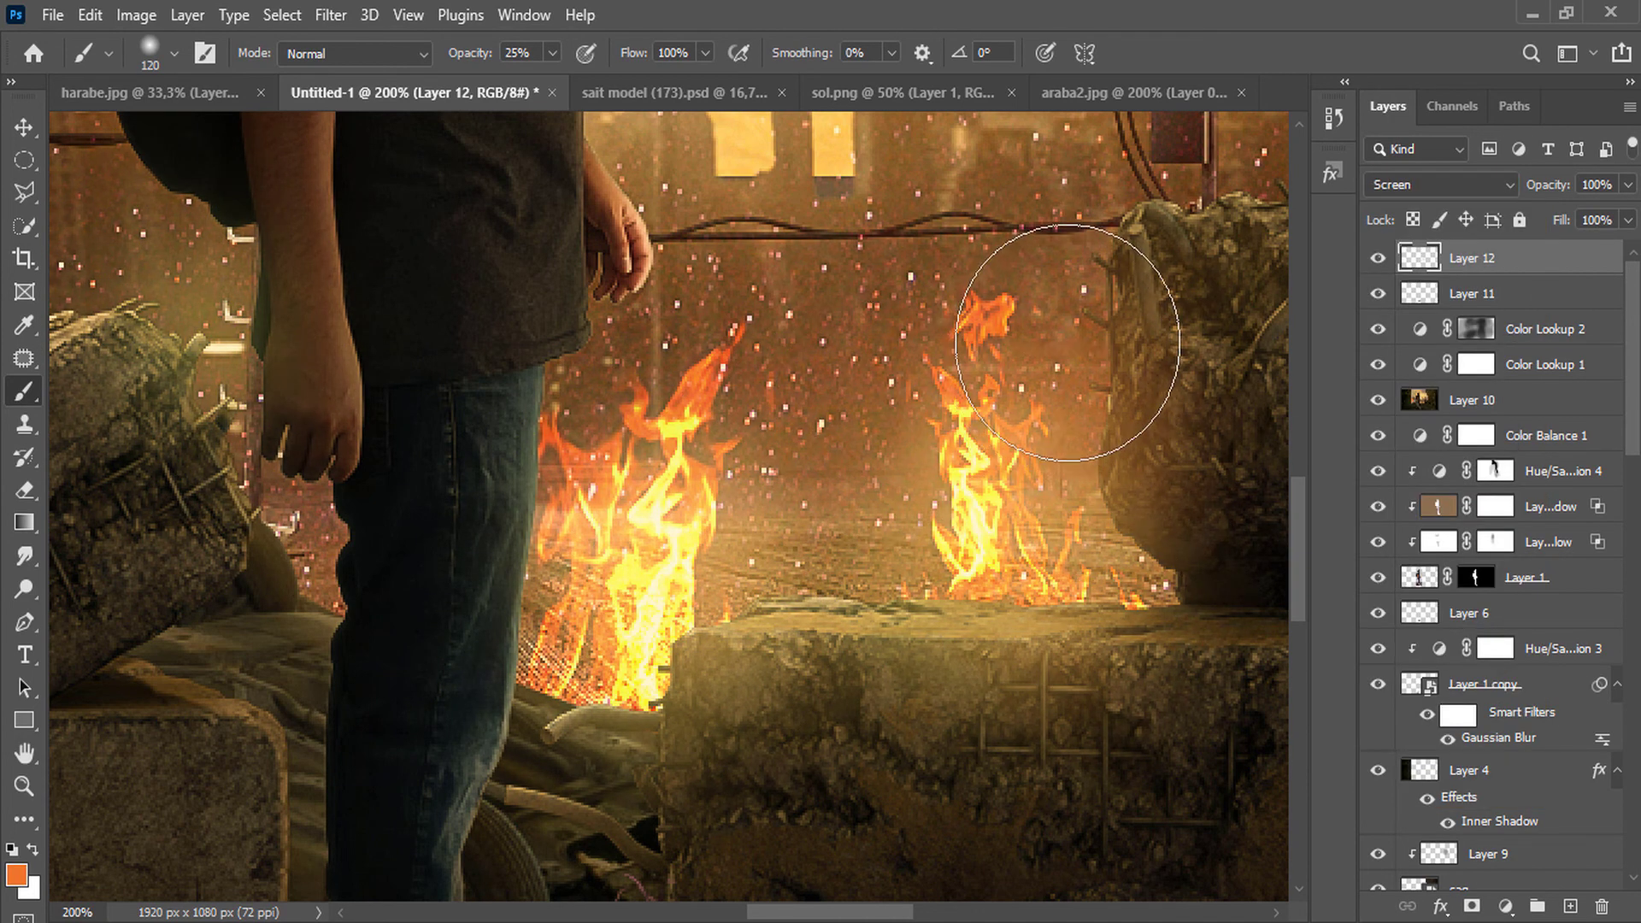
pyautogui.click(1073, 343)
pyautogui.click(600, 557)
pyautogui.click(248, 485)
pyautogui.click(163, 351)
pyautogui.click(272, 508)
# Sample a reddish brown near the large fire and paint its glow along the lower end of the tilted concrete slab.
pyautogui.moveTo(427, 461); pyautogui.dragTo(954, 514)
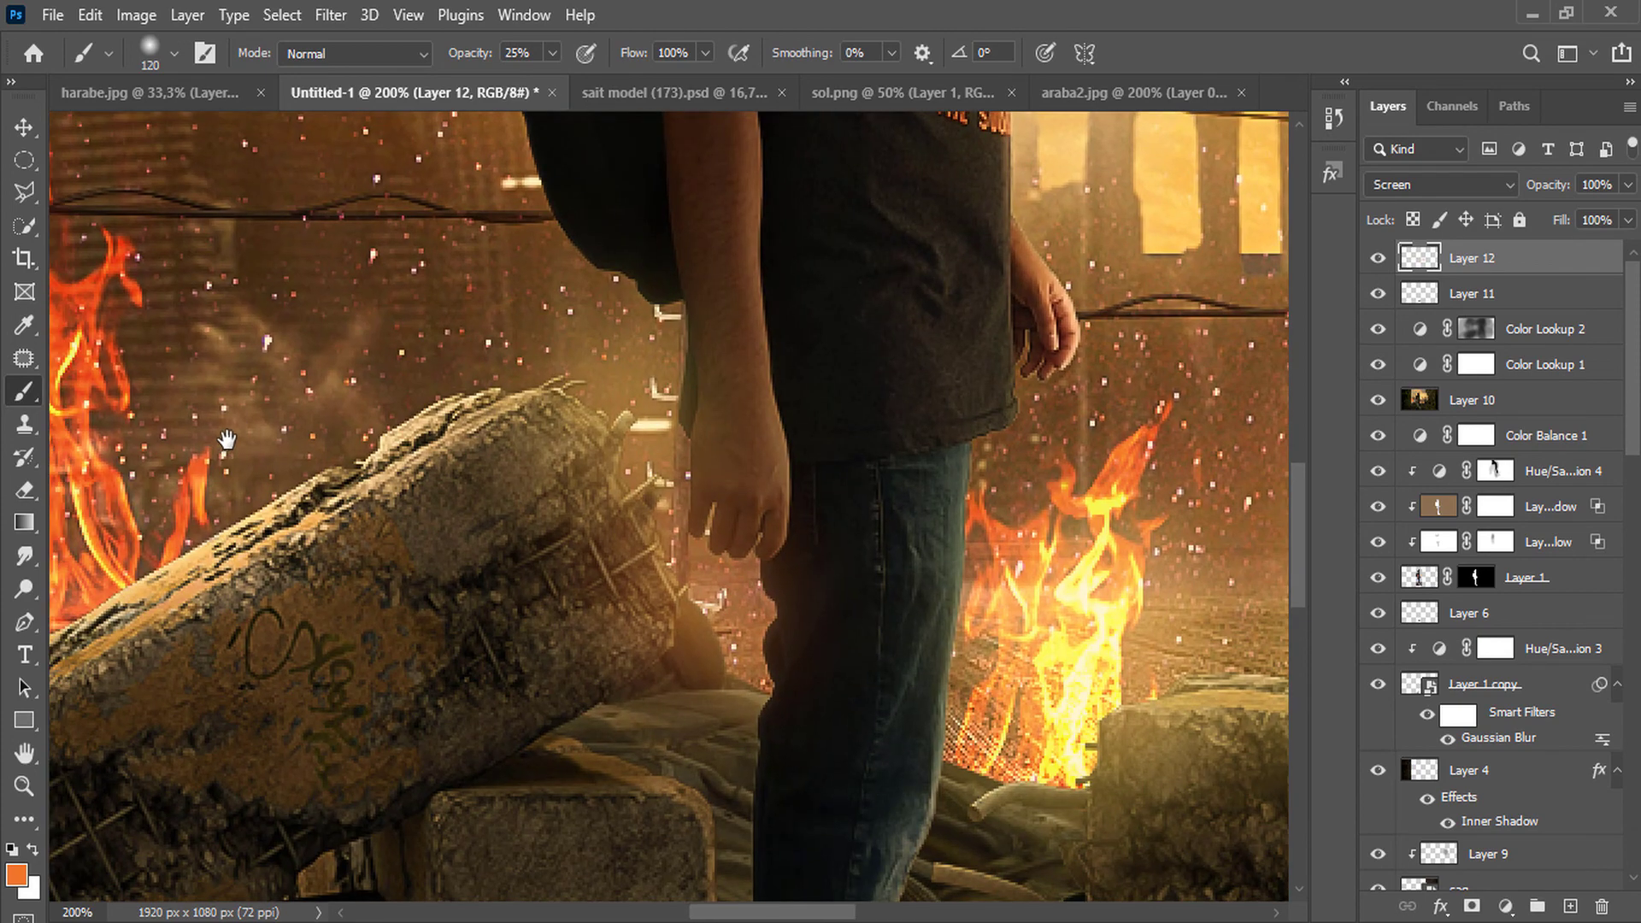
pyautogui.moveTo(228, 443); pyautogui.dragTo(514, 447)
pyautogui.keyDown('alt'); pyautogui.click(339, 500); pyautogui.keyUp('alt')
pyautogui.click(367, 562)
pyautogui.click(453, 537)
pyautogui.click(261, 650)
pyautogui.click(221, 714)
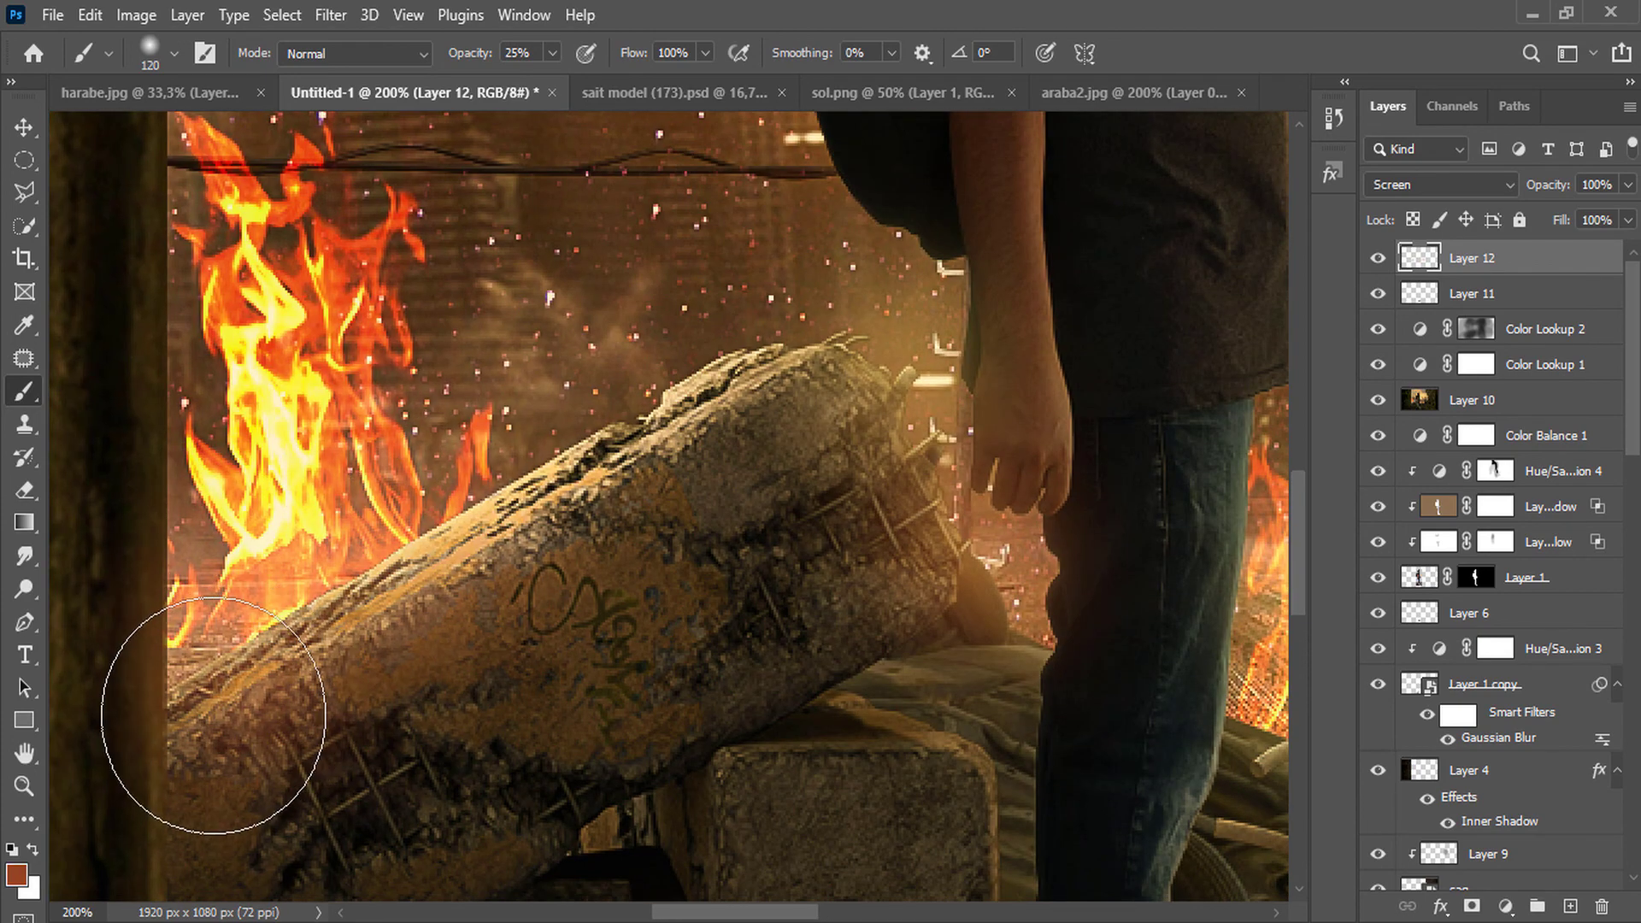
# Paint an orange-red glow over the slab's upper edge and the air beside the large fire.
pyautogui.click(727, 370)
pyautogui.click(665, 413)
pyautogui.click(572, 453)
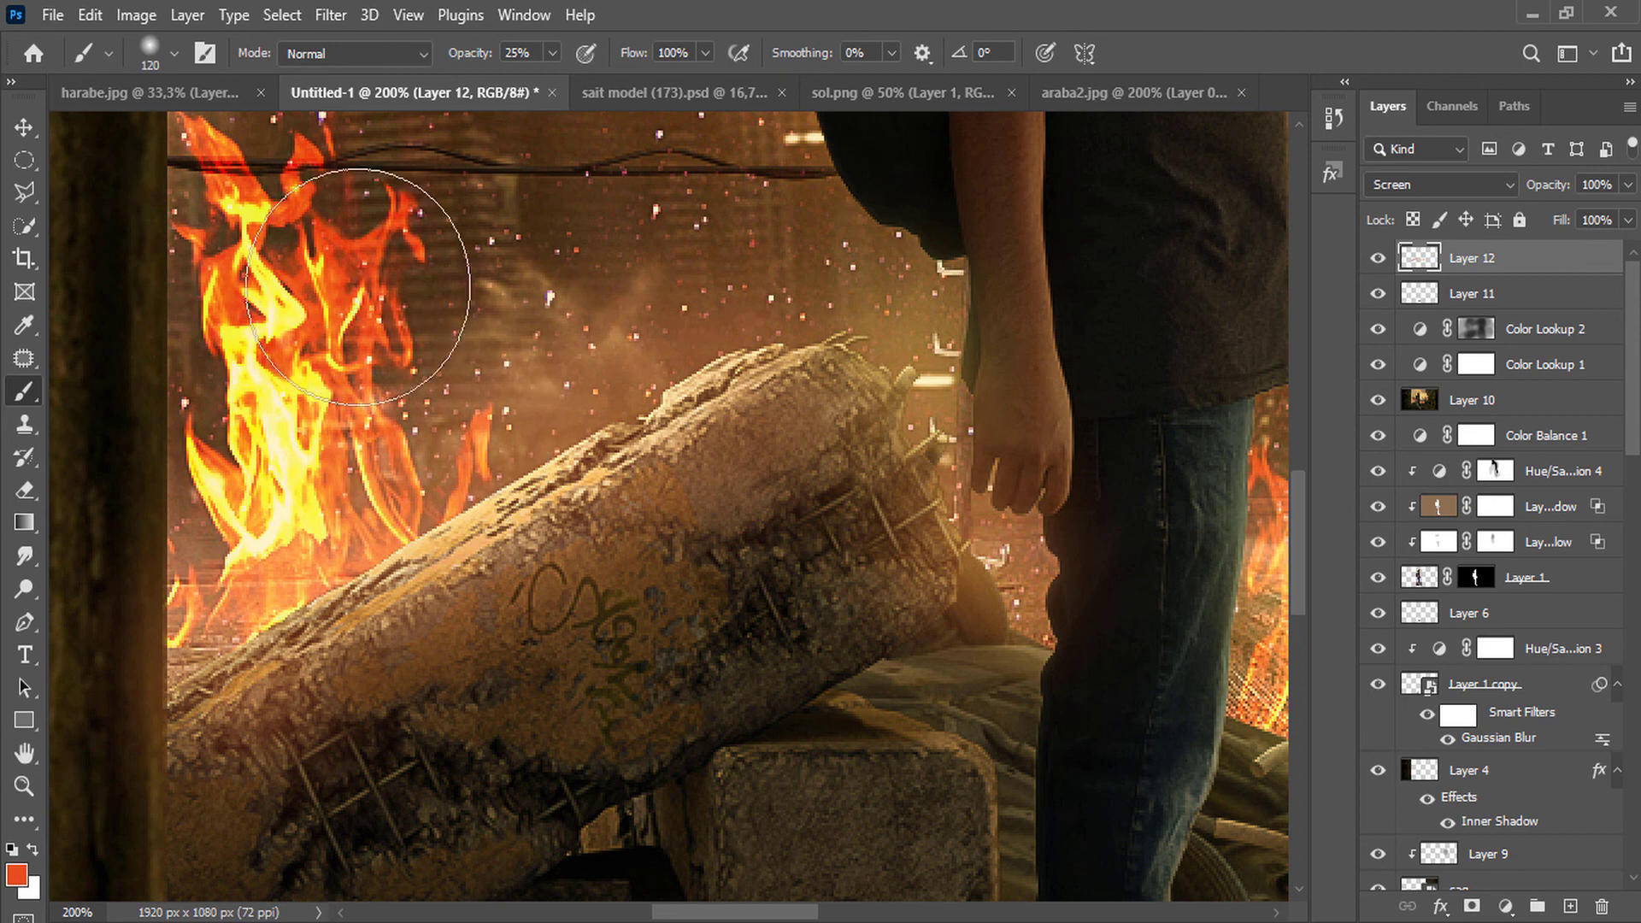
pyautogui.click(432, 284)
pyautogui.click(504, 312)
pyautogui.click(735, 384)
pyautogui.click(658, 415)
pyautogui.click(601, 436)
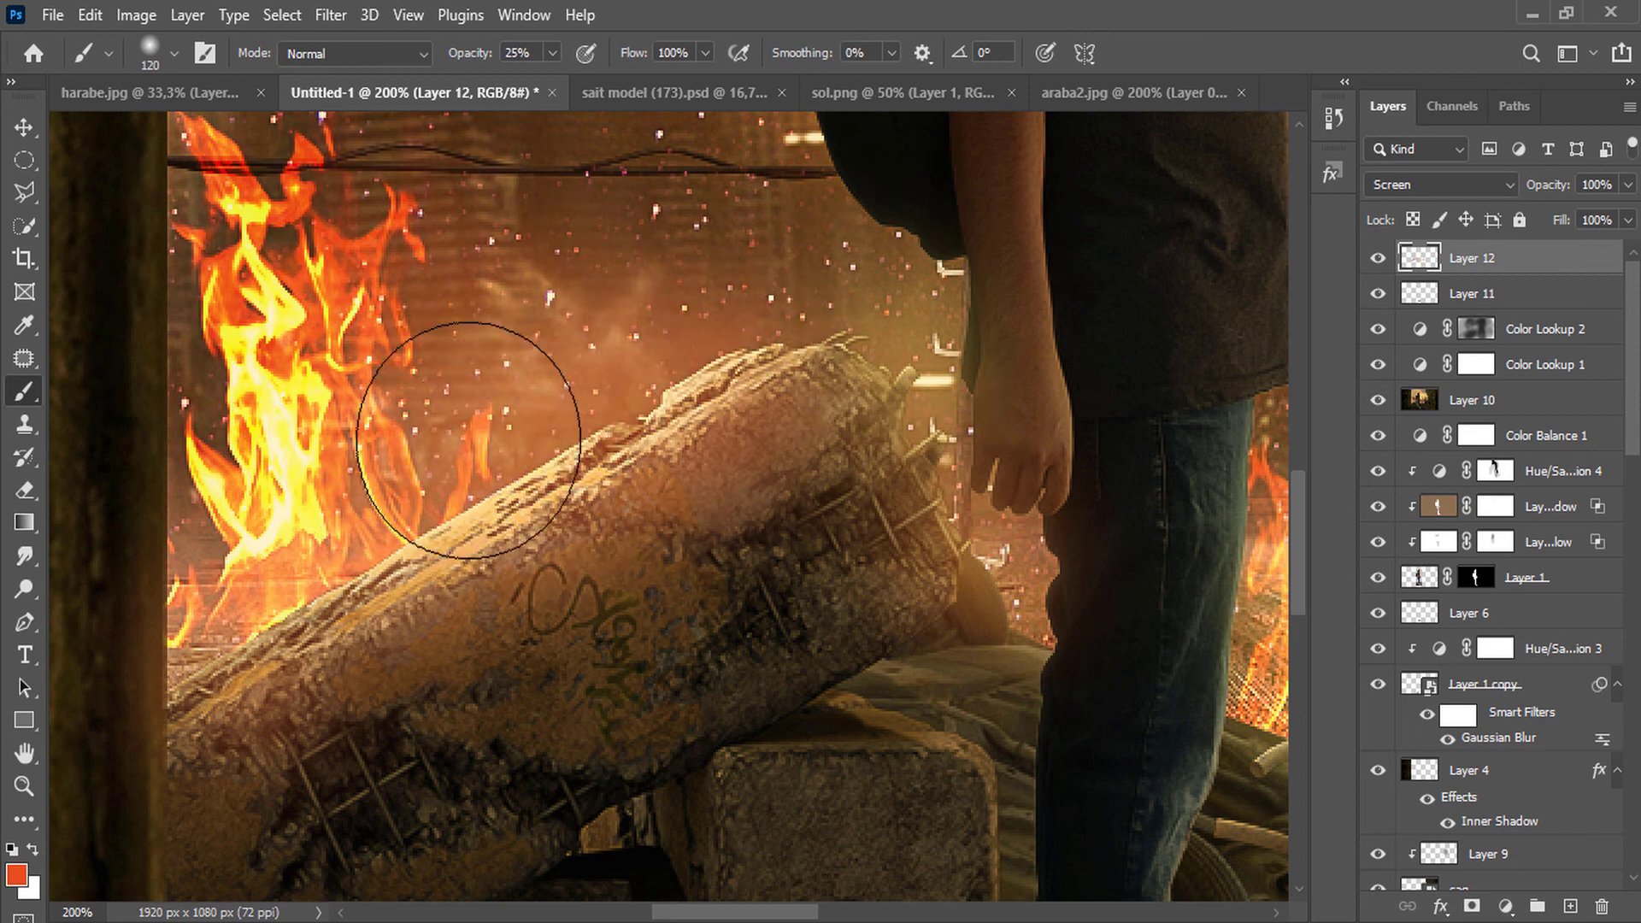
# Set the foreground color to a darker orange-red (d53c0d) and paint fire glow on the trouser leg facing the flames.
pyautogui.click(16, 872)
pyautogui.click(1134, 467)
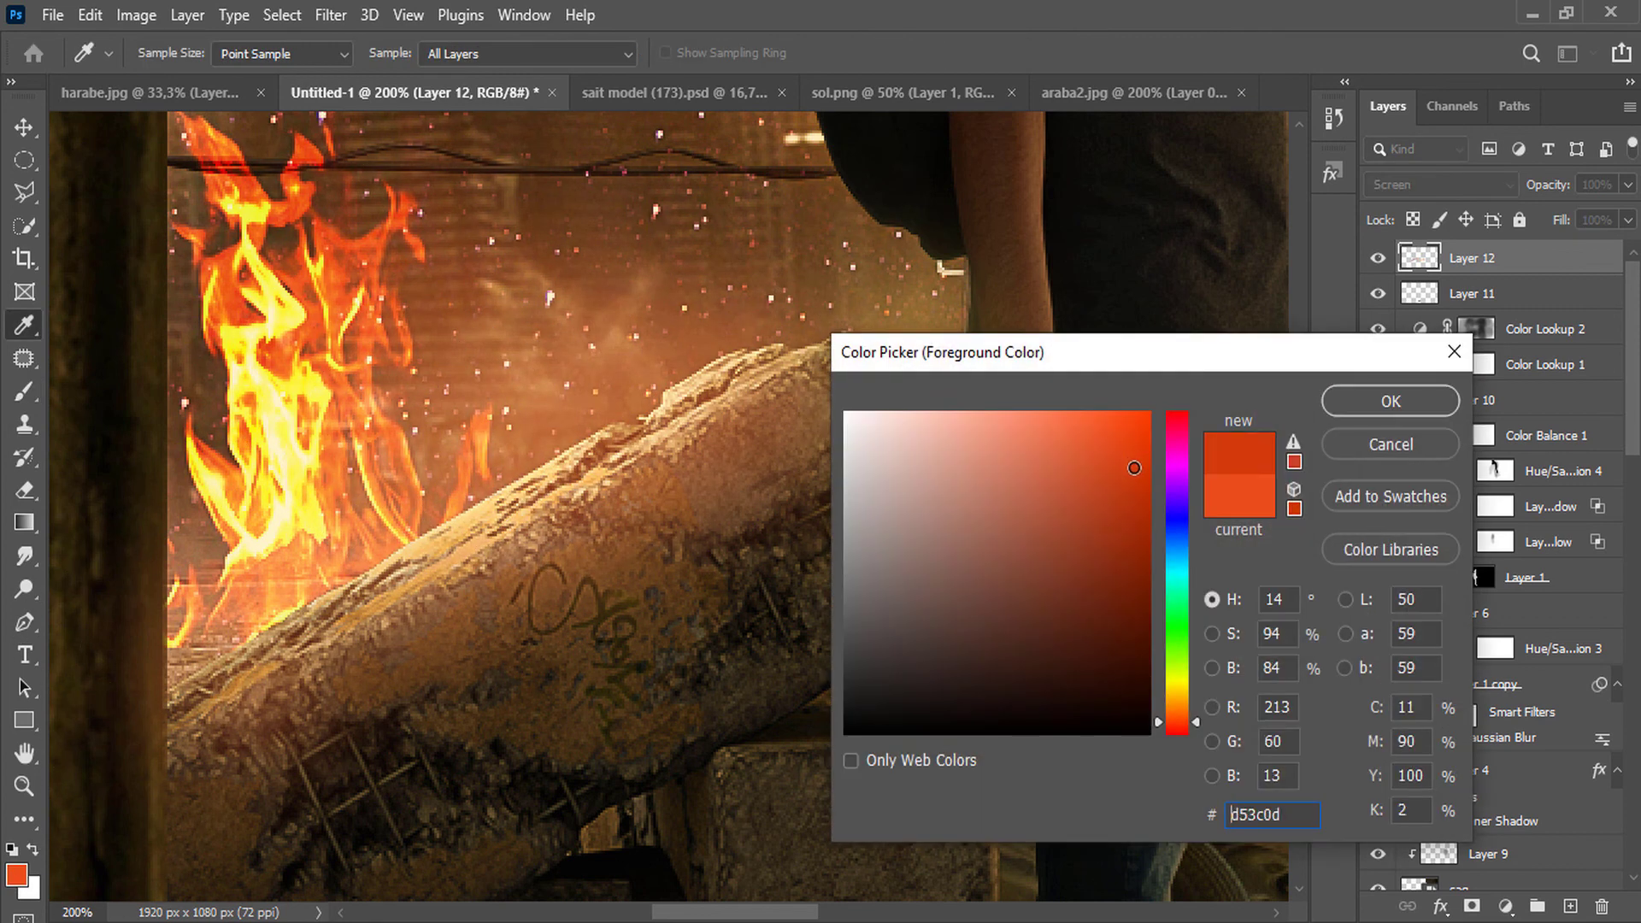
pyautogui.click(1359, 404)
pyautogui.moveTo(1103, 454); pyautogui.dragTo(798, 428)
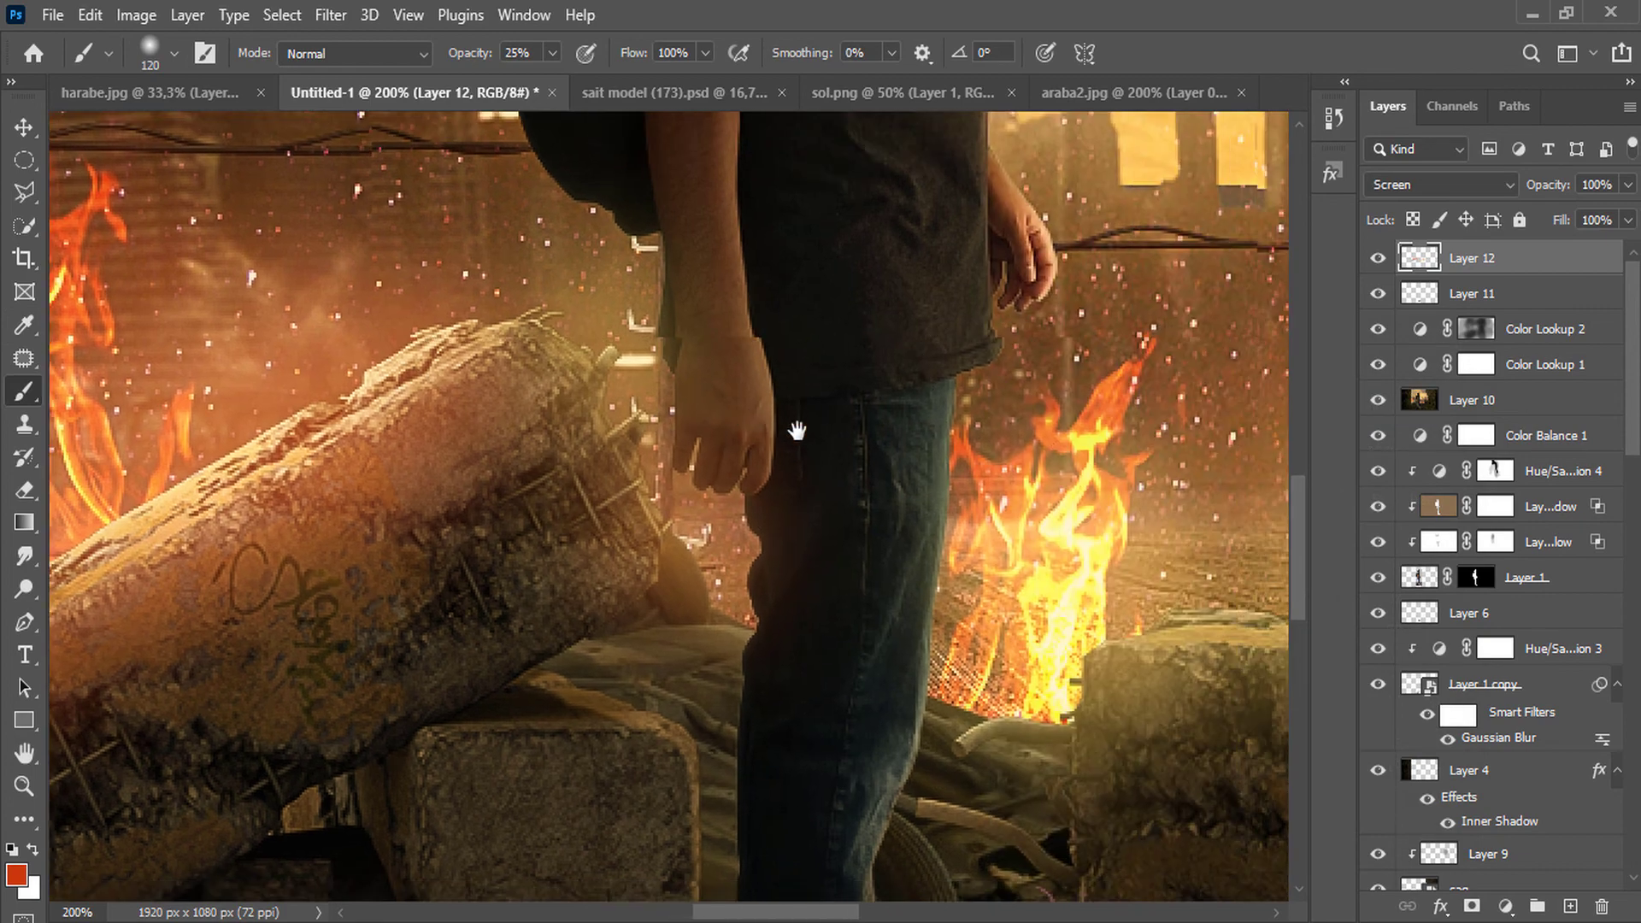
pyautogui.click(949, 518)
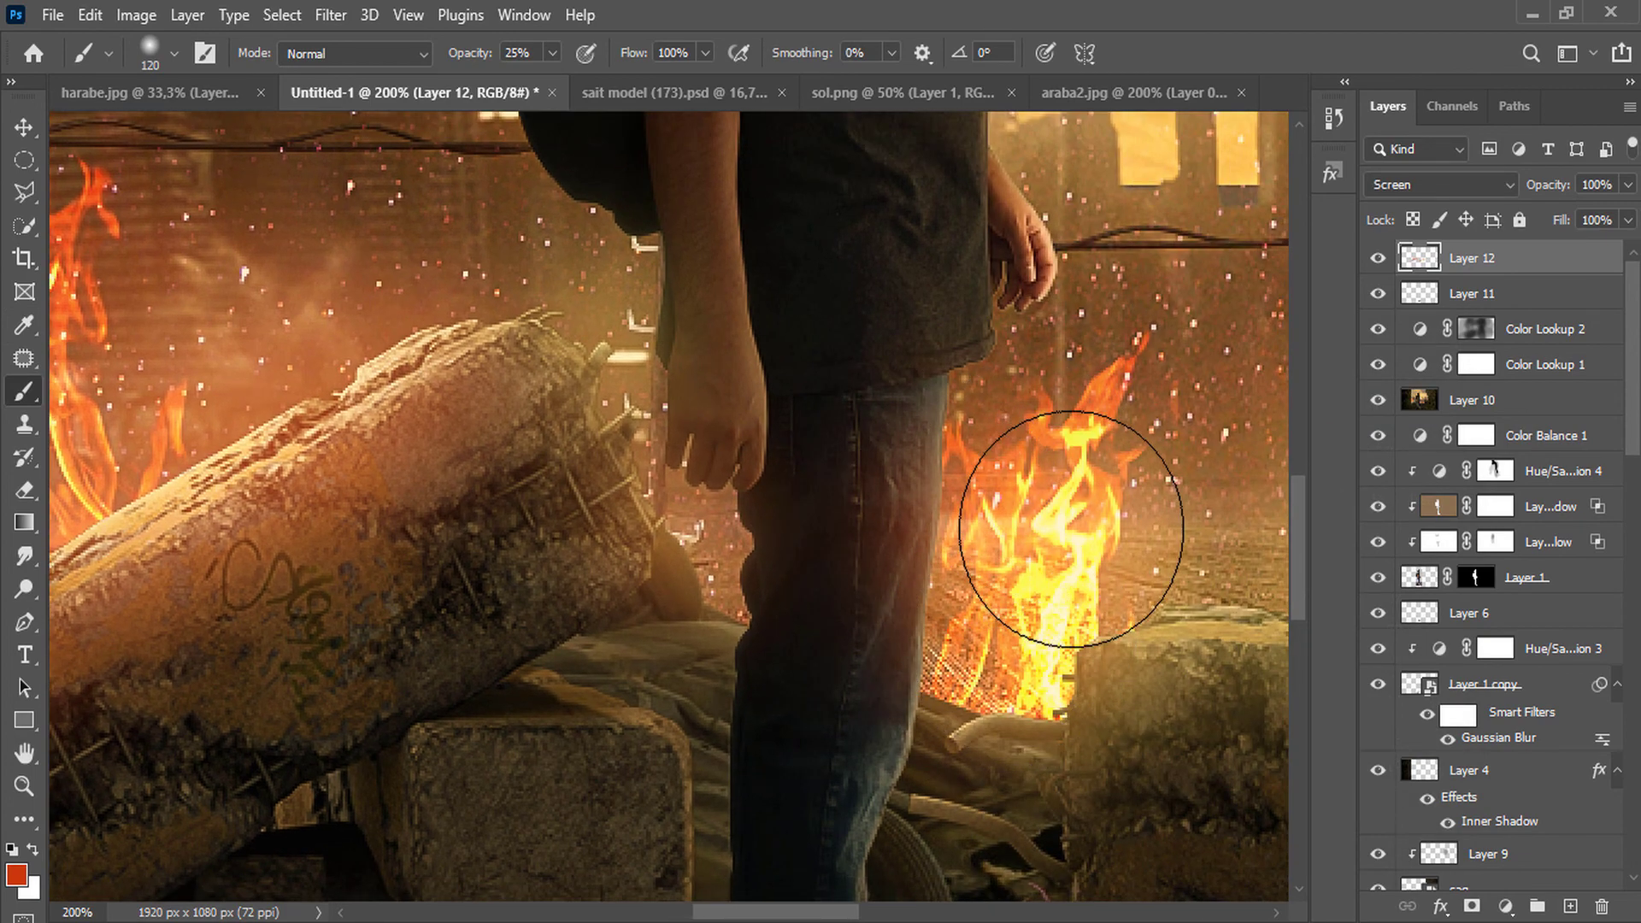
# Paint red over the pipe below the fire on a new layer with a 42 px soft brush, using Soft Light mode.
pyautogui.moveTo(1103, 485); pyautogui.dragTo(860, 417)
pyautogui.scroll(3, 769, 662)
pyautogui.rightClick(784, 586)
pyautogui.moveTo(962, 528); pyautogui.dragTo(937, 530)
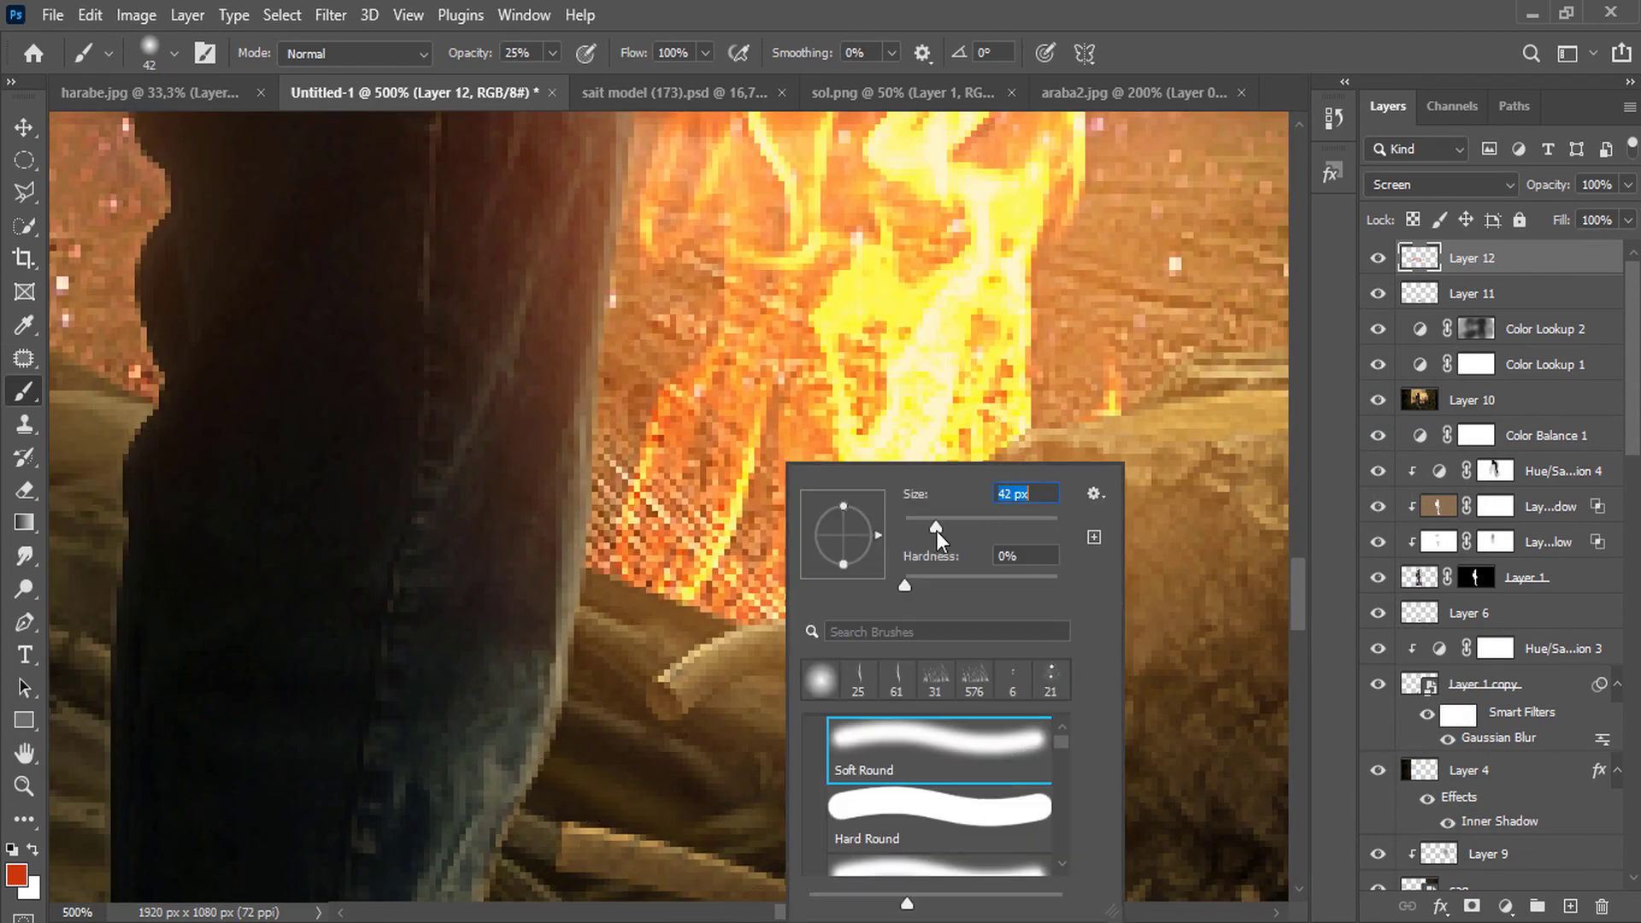
pyautogui.click(1570, 906)
pyautogui.moveTo(751, 678)
pyautogui.mouseDown()
pyautogui.moveTo(715, 694)
pyautogui.moveTo(680, 673)
pyautogui.moveTo(642, 702)
pyautogui.moveTo(858, 617)
pyautogui.moveTo(820, 765)
pyautogui.moveTo(747, 692)
pyautogui.mouseUp()
pyautogui.click(1442, 185)
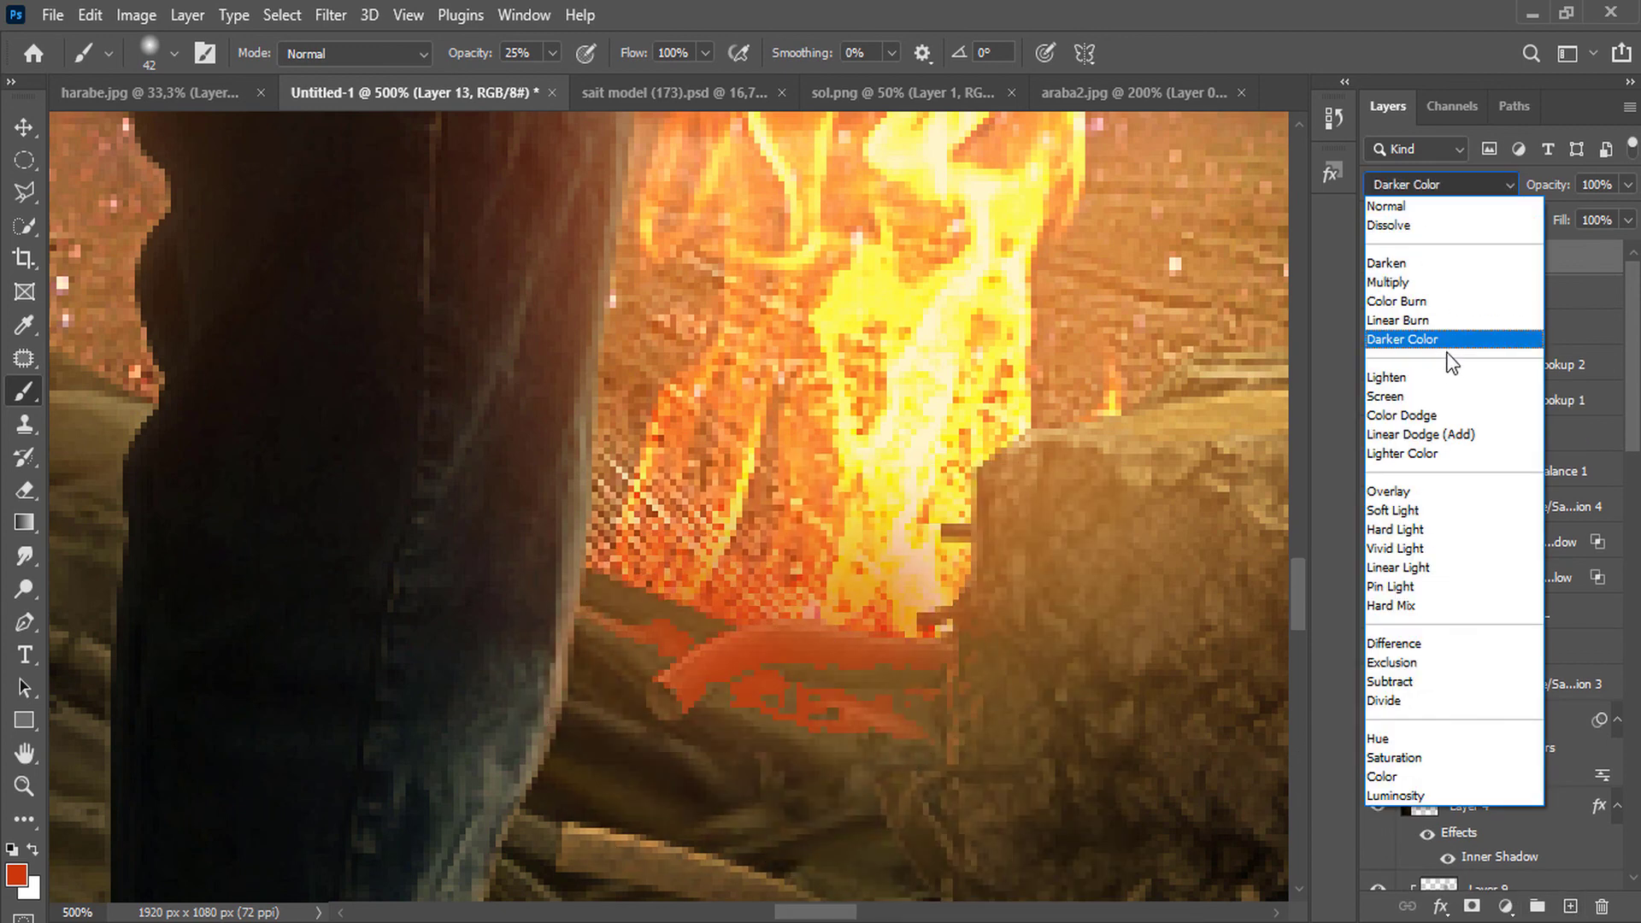
pyautogui.click(1402, 510)
# Sample orange from the flames, paint warm light on the rubble and fabric on both sides of the leg, and review the whole image.
pyautogui.keyDown('alt'); pyautogui.click(881, 500); pyautogui.keyUp('alt')
pyautogui.moveTo(787, 671)
pyautogui.mouseDown()
pyautogui.moveTo(743, 678)
pyautogui.moveTo(934, 652)
pyautogui.moveTo(674, 756)
pyautogui.mouseUp()
pyautogui.moveTo(732, 516); pyautogui.dragTo(1015, 540)
pyautogui.moveTo(377, 418)
pyautogui.mouseDown()
pyautogui.moveTo(252, 373)
pyautogui.moveTo(381, 309)
pyautogui.mouseUp()
pyautogui.moveTo(266, 368)
pyautogui.mouseDown()
pyautogui.moveTo(300, 458)
pyautogui.moveTo(265, 244)
pyautogui.moveTo(299, 278)
pyautogui.moveTo(175, 579)
pyautogui.mouseUp()
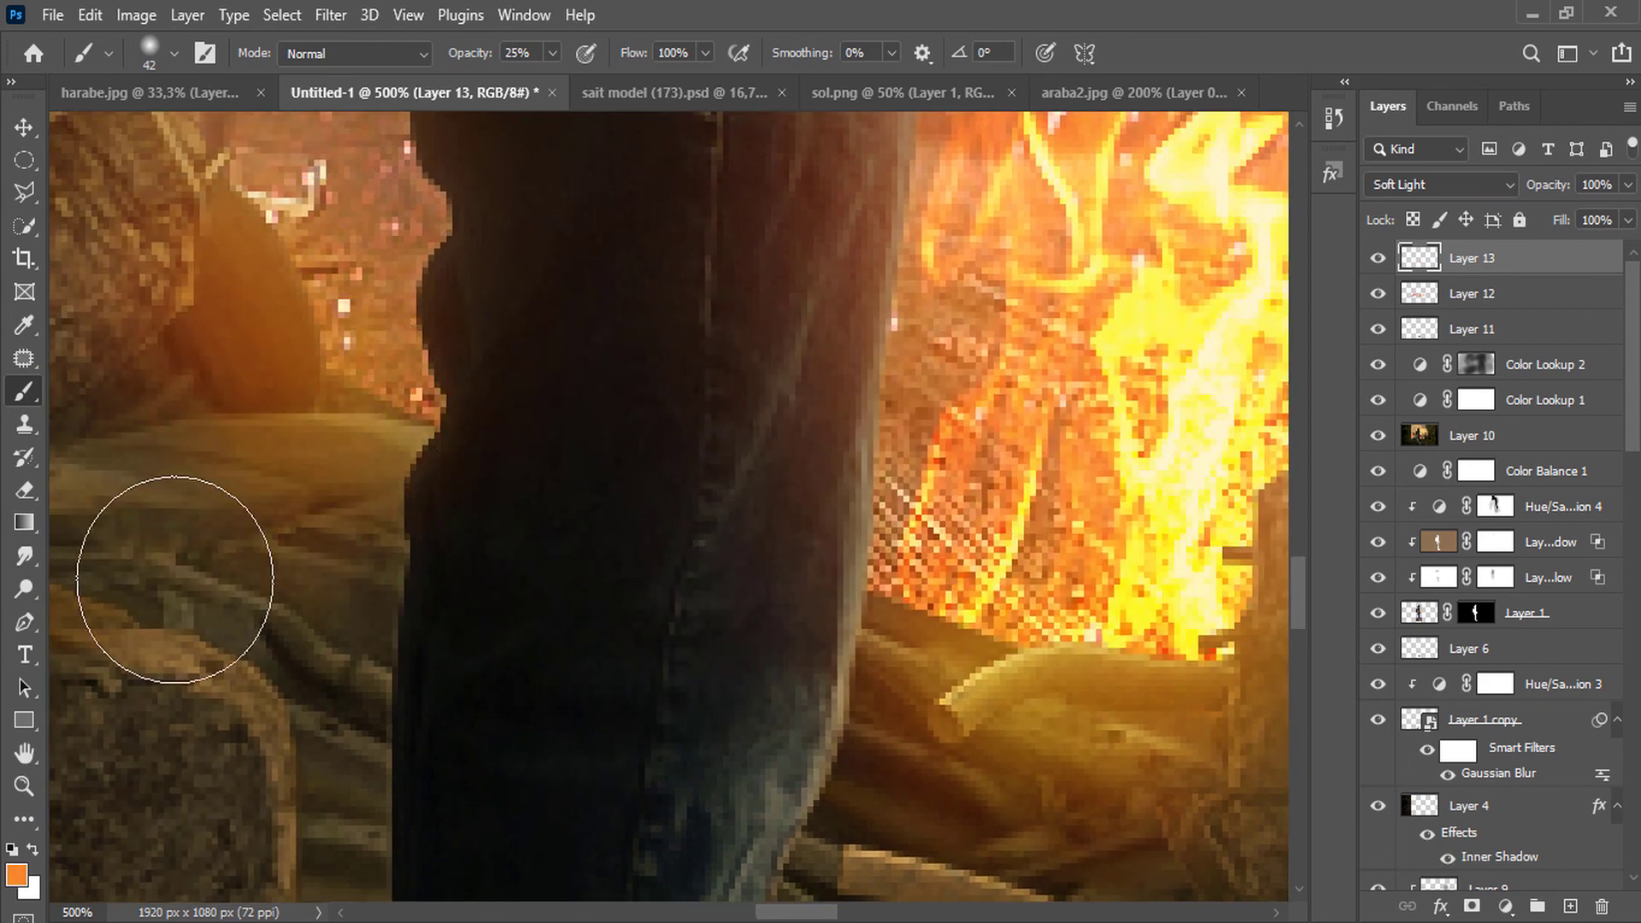
pyautogui.keyDown('alt'); pyautogui.click(367, 473); pyautogui.keyUp('alt')
pyautogui.keyDown('alt'); pyautogui.click(367, 474); pyautogui.keyUp('alt')
pyautogui.keyDown('alt'); pyautogui.click(368, 474); pyautogui.keyUp('alt')
pyautogui.keyDown('alt'); pyautogui.click(367, 474); pyautogui.keyUp('alt')
pyautogui.keyDown('alt'); pyautogui.click(368, 473); pyautogui.keyUp('alt')
pyautogui.keyDown('alt'); pyautogui.click(368, 474); pyautogui.keyUp('alt')
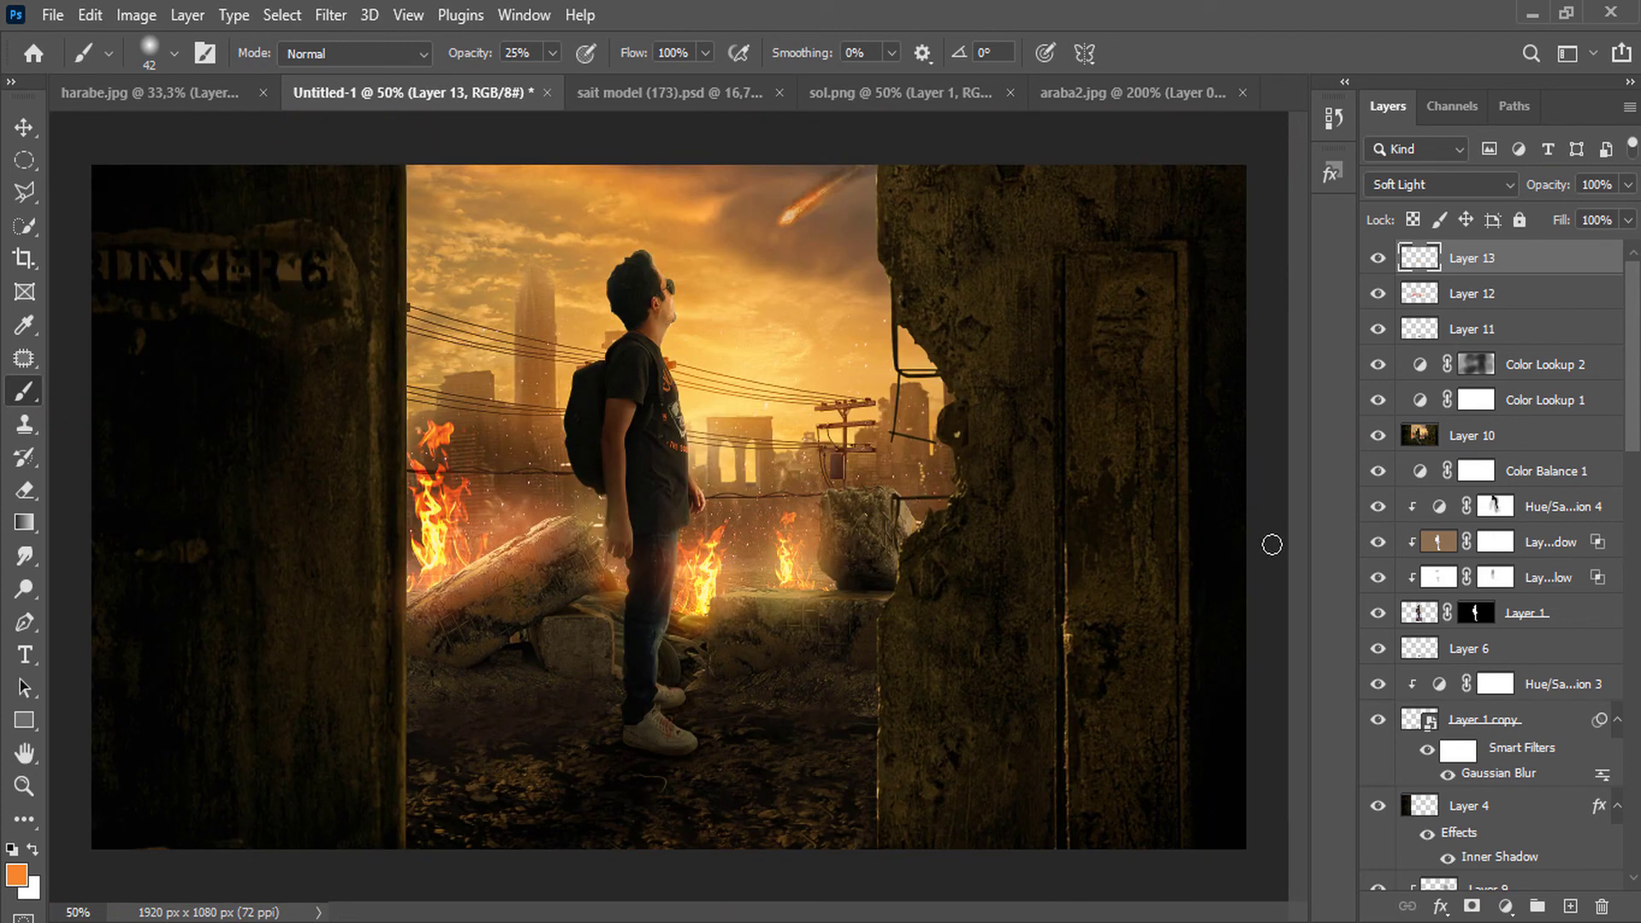
# Add a Hue/Saturation adjustment layer above all layers and strongly lower its lightness.
pyautogui.rightClick(780, 772)
pyautogui.click(1506, 906)
pyautogui.click(1519, 661)
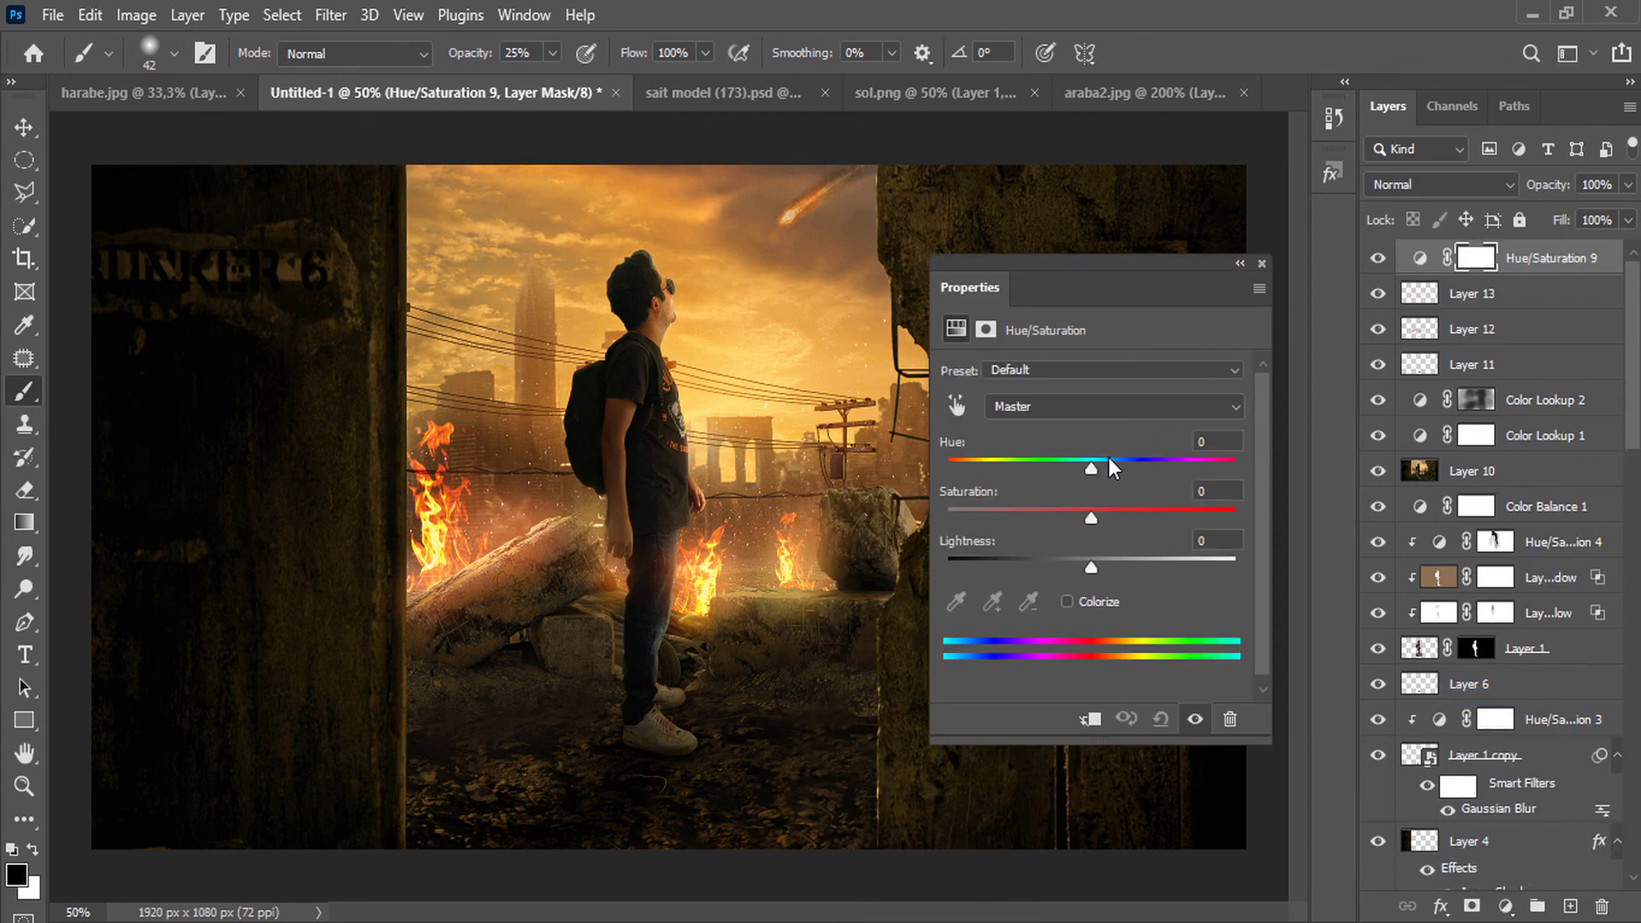
pyautogui.moveTo(1090, 568); pyautogui.dragTo(1002, 578)
pyautogui.click(1240, 264)
# Mask the darkening off the man and sky with a black 1102 px soft brush at 25% opacity, and raise the brush opacity to 63%.
pyautogui.rightClick(816, 377)
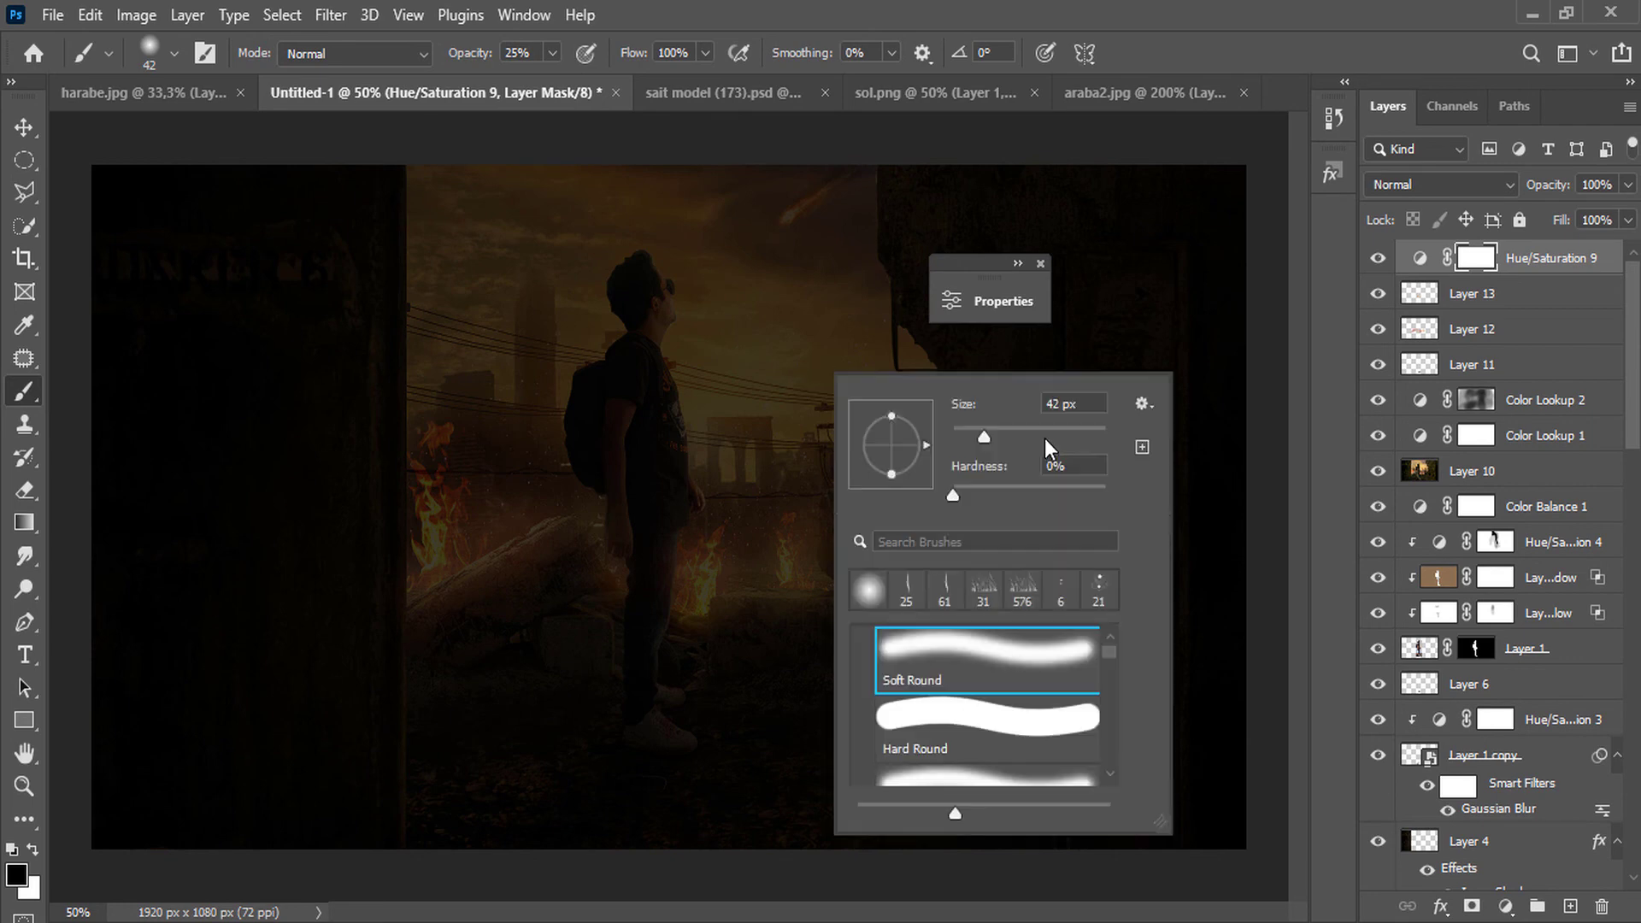
pyautogui.click(1087, 436)
pyautogui.click(699, 347)
pyautogui.moveTo(261, 390)
pyautogui.mouseDown()
pyautogui.moveTo(829, 400)
pyautogui.moveTo(814, 478)
pyautogui.moveTo(648, 536)
pyautogui.mouseUp()
pyautogui.click(832, 395)
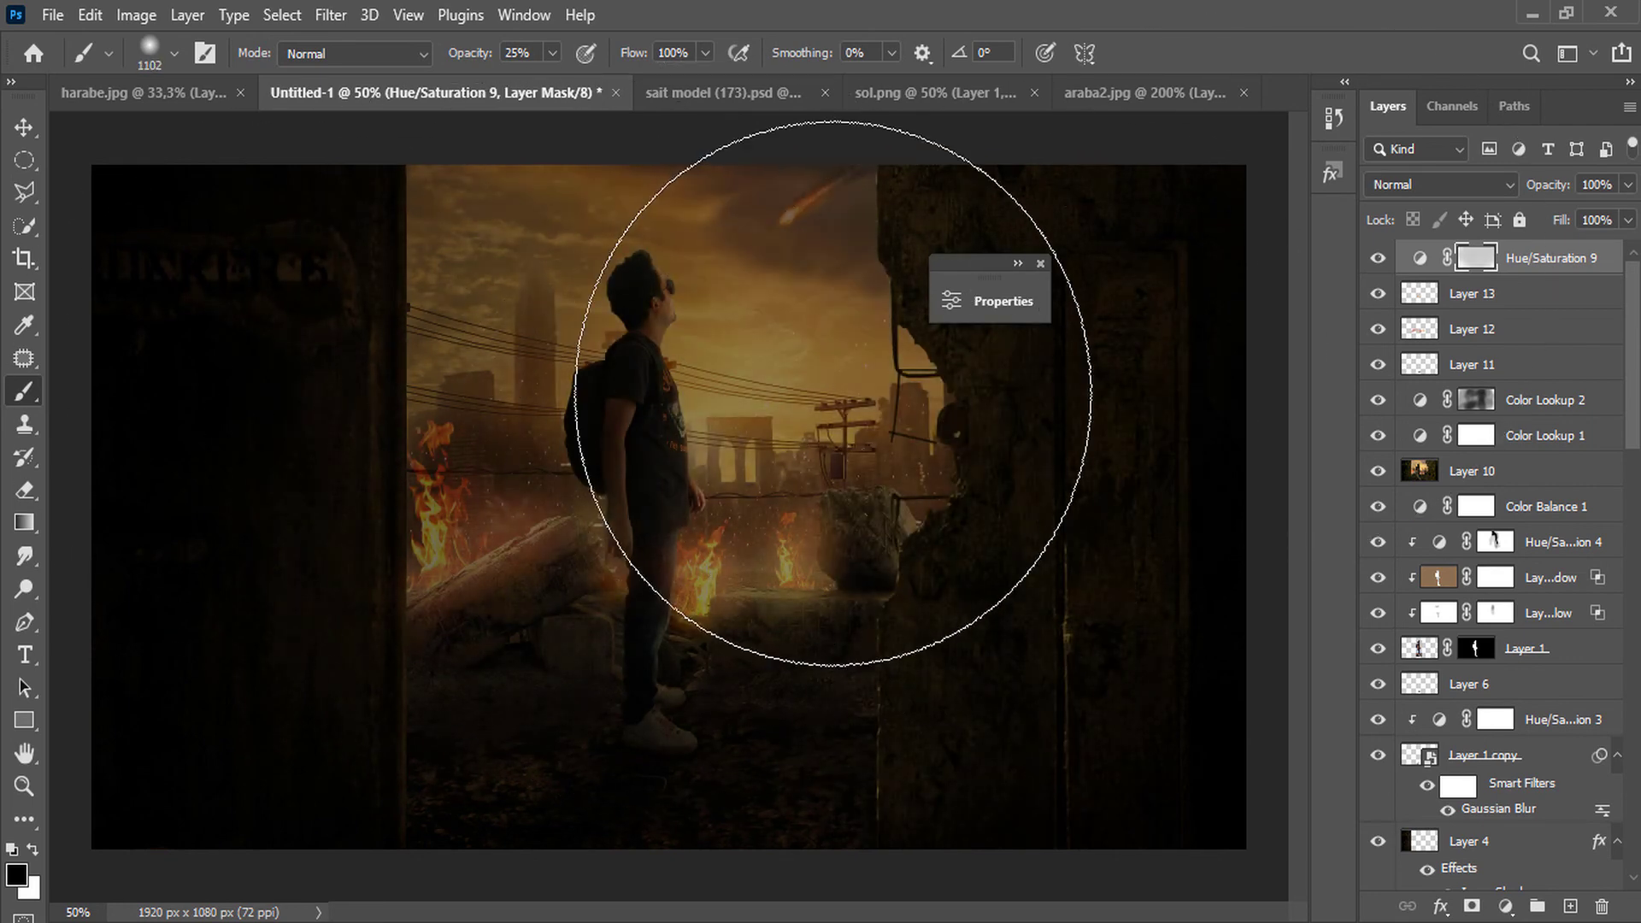
pyautogui.moveTo(831, 396); pyautogui.dragTo(550, 465)
pyautogui.moveTo(983, 263); pyautogui.dragTo(706, 332)
pyautogui.click(763, 332)
pyautogui.click(769, 328)
pyautogui.click(624, 396)
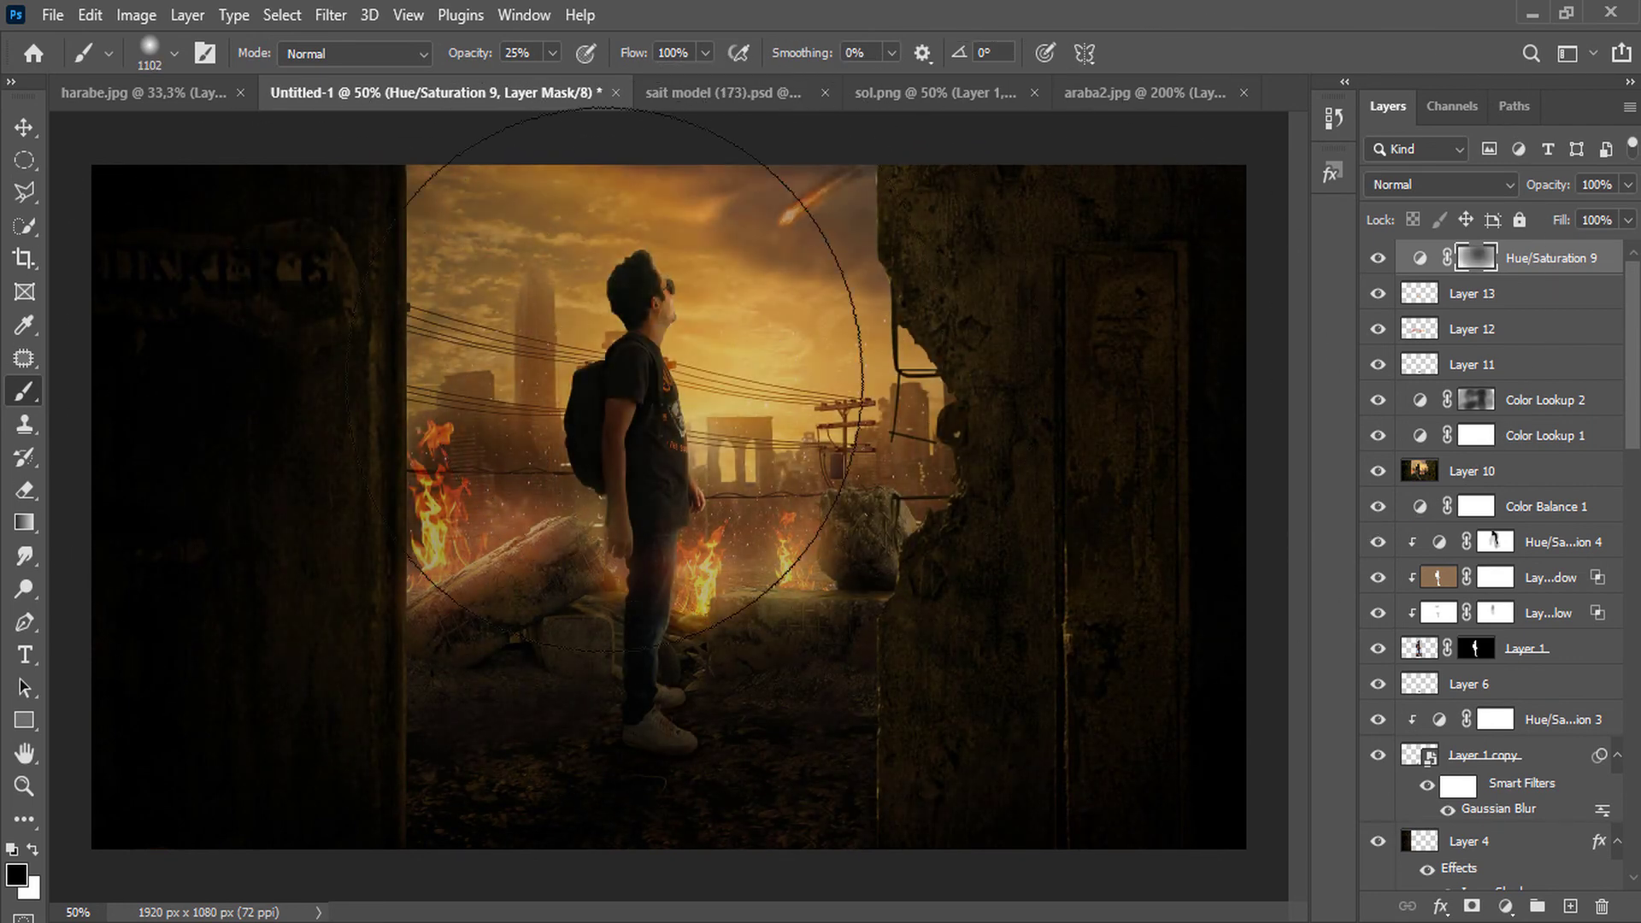
pyautogui.click(775, 355)
pyautogui.click(493, 288)
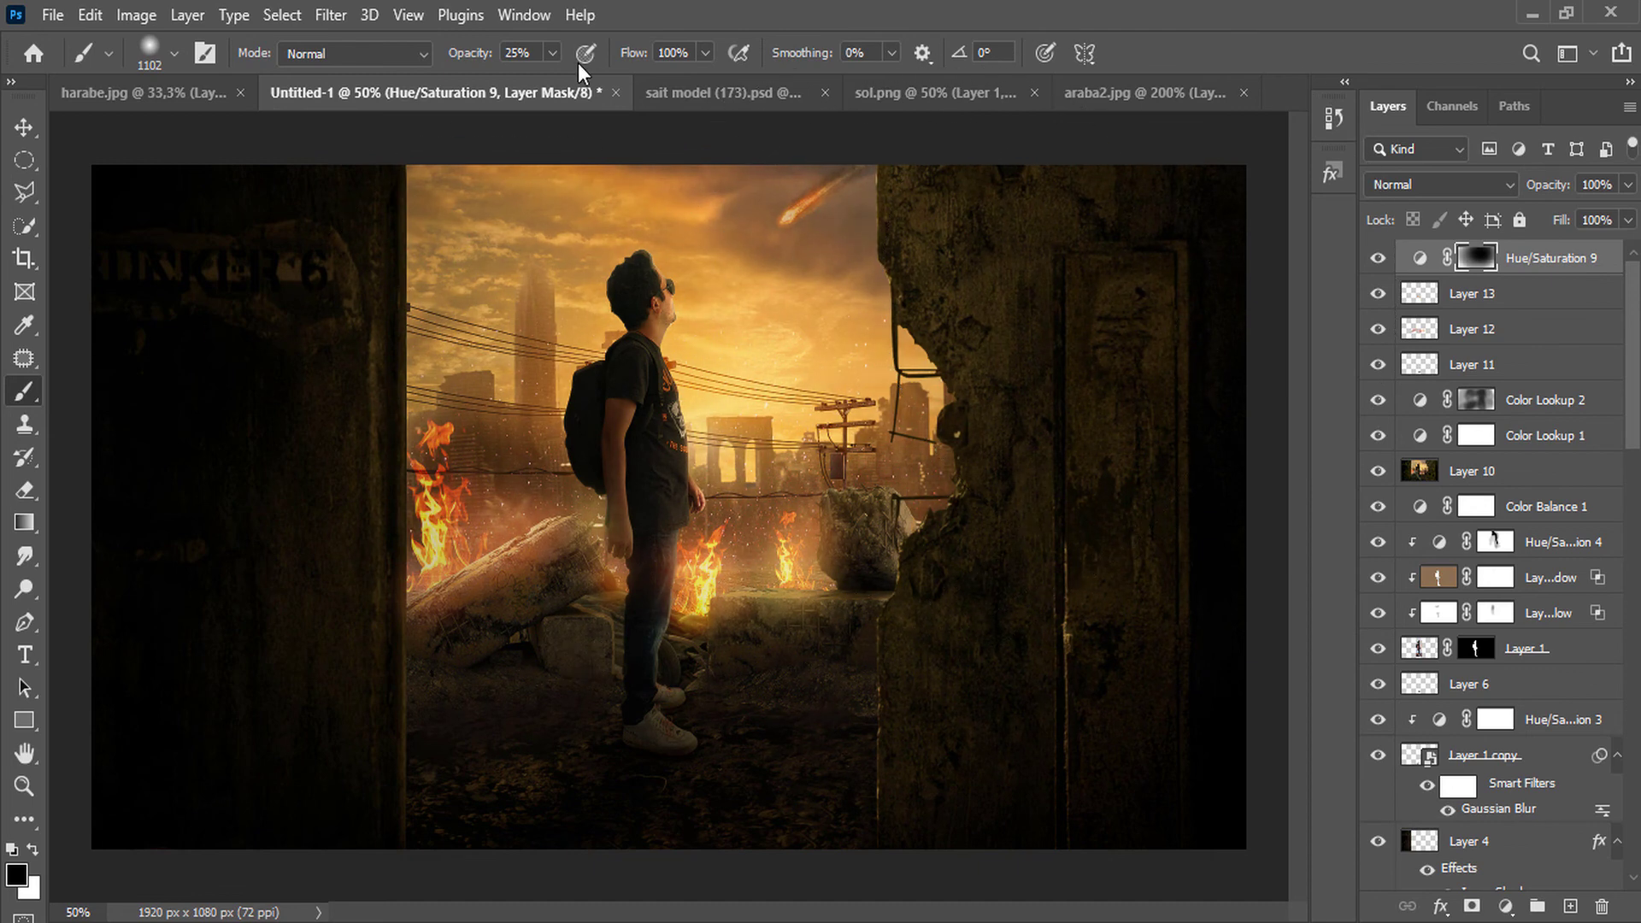
pyautogui.click(598, 79)
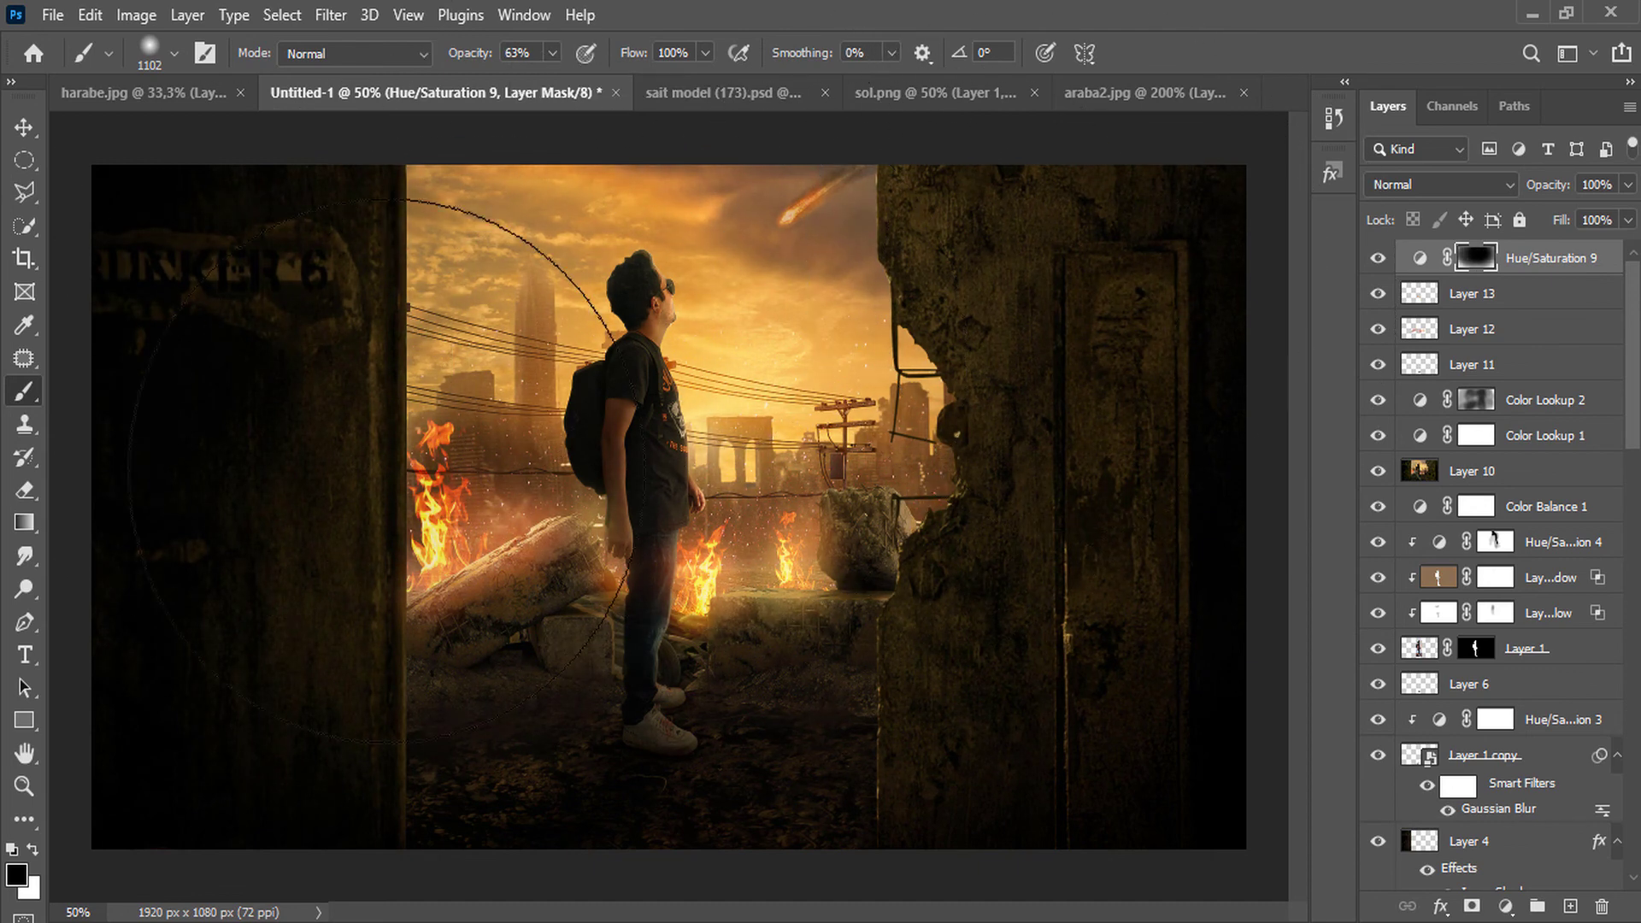